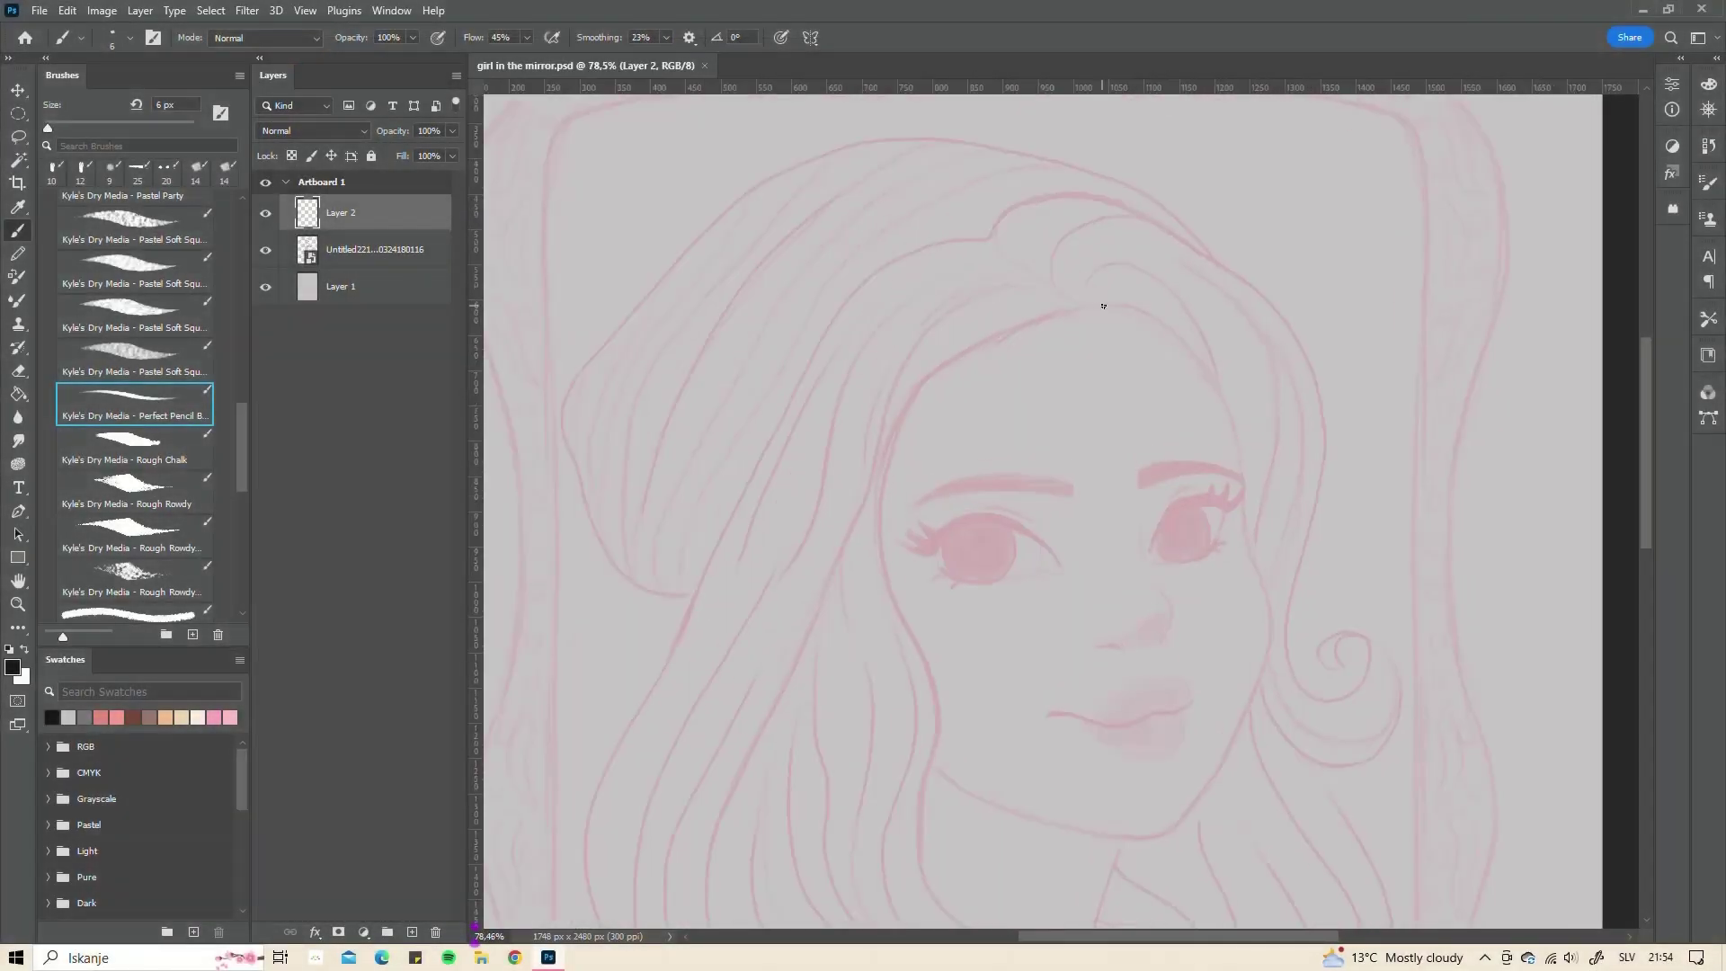
# - Zoom in, extend the hairline curve leftward, and ink the face outline past the eye
pyautogui.press('z')
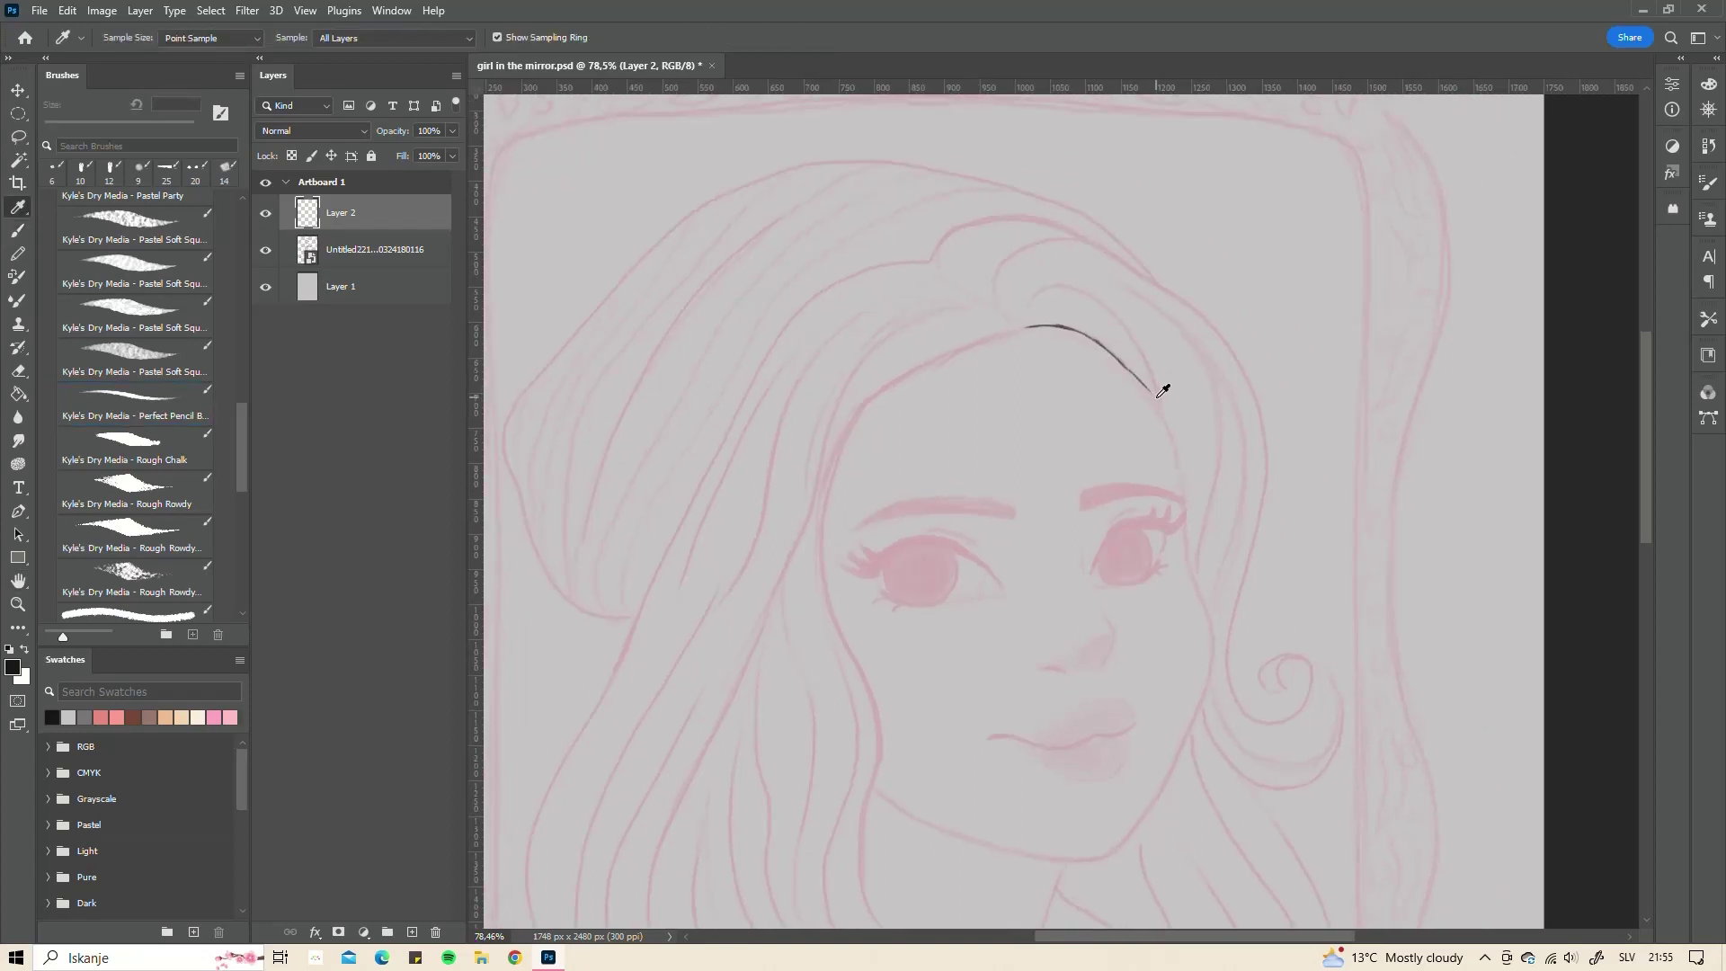
pyautogui.moveTo(1157, 385); pyautogui.dragTo(1150, 471)
pyautogui.press('b')
pyautogui.moveTo(957, 367); pyautogui.dragTo(995, 358)
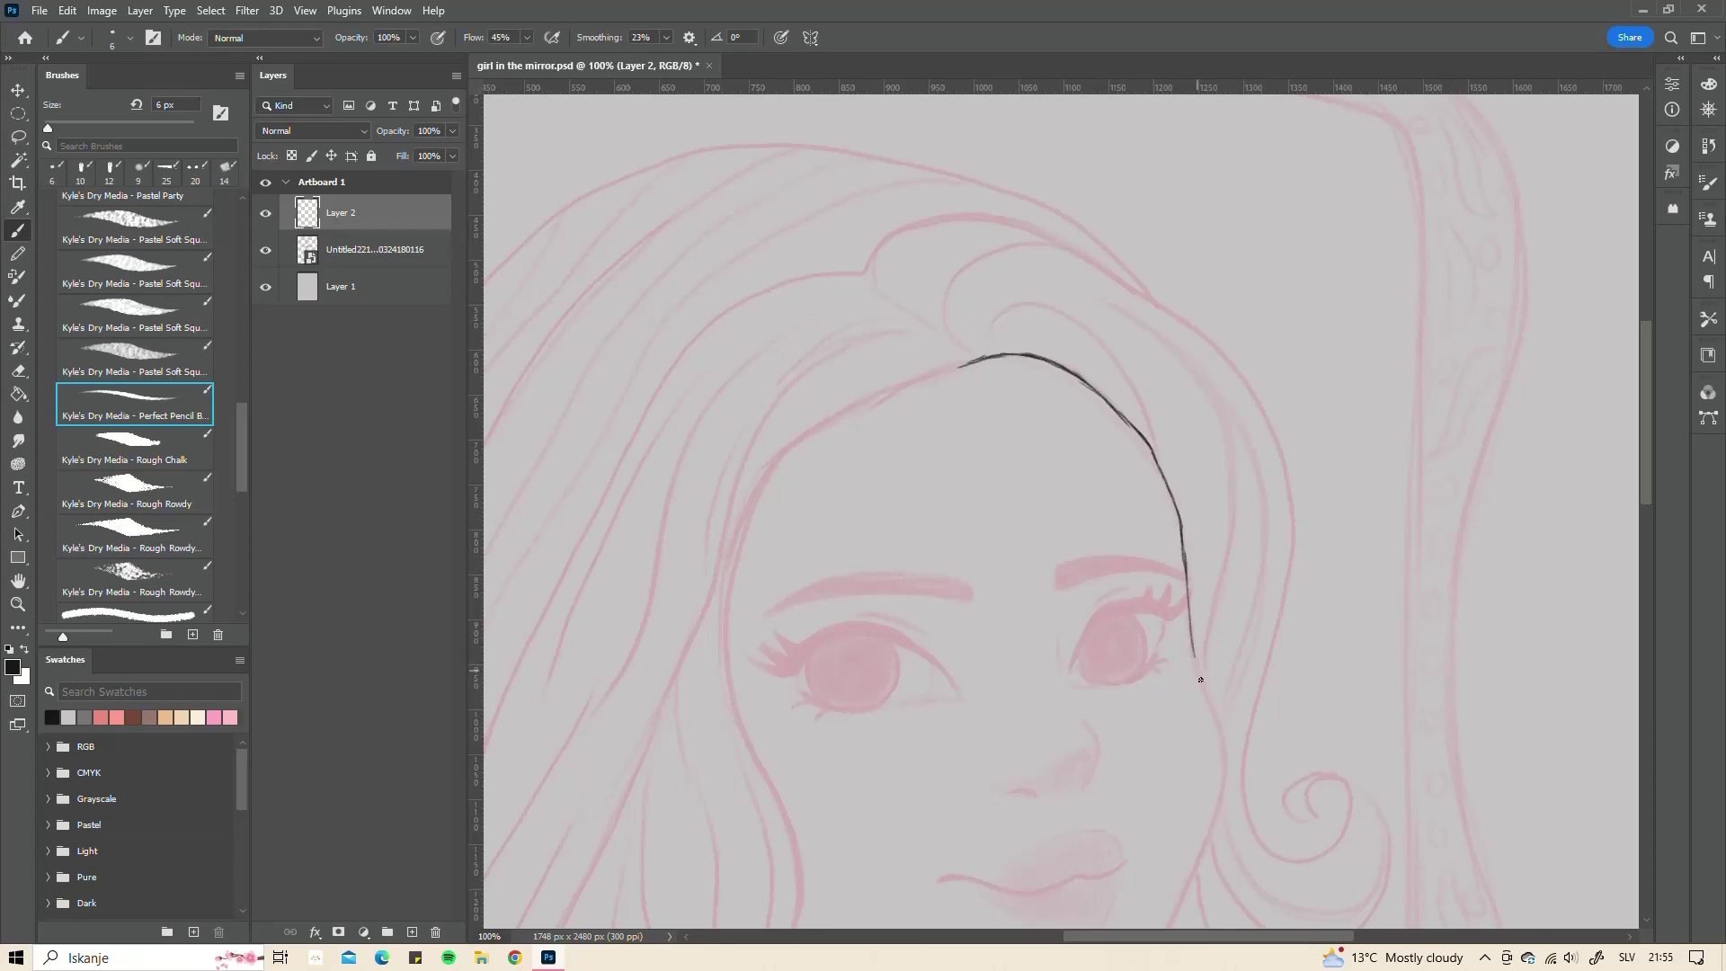
pyautogui.moveTo(1200, 680)
pyautogui.mouseDown()
pyautogui.moveTo(1219, 728)
pyautogui.moveTo(1200, 482)
pyautogui.moveTo(1057, 360)
pyautogui.moveTo(1232, 462)
pyautogui.moveTo(1275, 520)
pyautogui.mouseUp()
# - With the canvas rotated, ink the neck line and an arc along the top of the head
pyautogui.press('r')
pyautogui.press('r')
pyautogui.moveTo(1256, 713)
pyautogui.mouseDown()
pyautogui.moveTo(1030, 390)
pyautogui.moveTo(1046, 469)
pyautogui.moveTo(1129, 537)
pyautogui.moveTo(1021, 392)
pyautogui.moveTo(953, 364)
pyautogui.moveTo(1059, 420)
pyautogui.mouseUp()
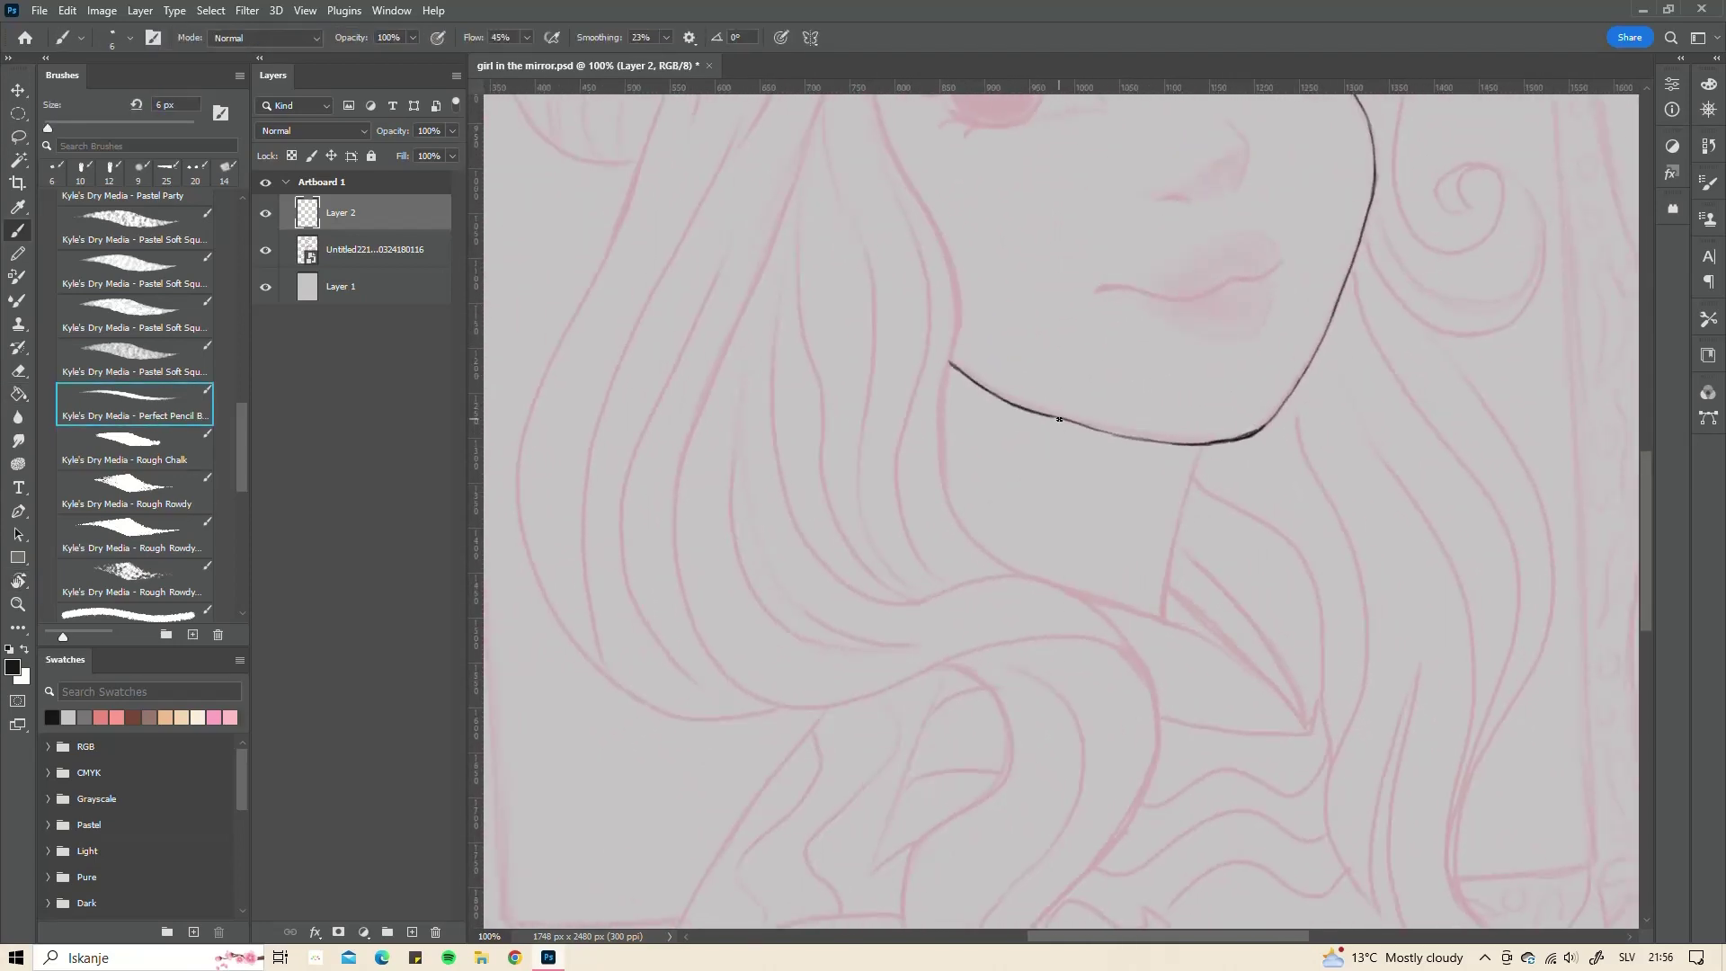
pyautogui.moveTo(1176, 491); pyautogui.dragTo(1160, 605)
pyautogui.scroll(10, 1190, 459)
pyautogui.moveTo(962, 279)
pyautogui.mouseDown()
pyautogui.moveTo(1043, 267)
pyautogui.moveTo(1160, 361)
pyautogui.moveTo(1207, 543)
pyautogui.mouseUp()
pyautogui.scroll(-3, 1229, 602)
# - Ink the hair arc over the head, plus the cheek curl and the curve beneath it
pyautogui.press('r')
pyautogui.moveTo(1229, 603); pyautogui.dragTo(1072, 373)
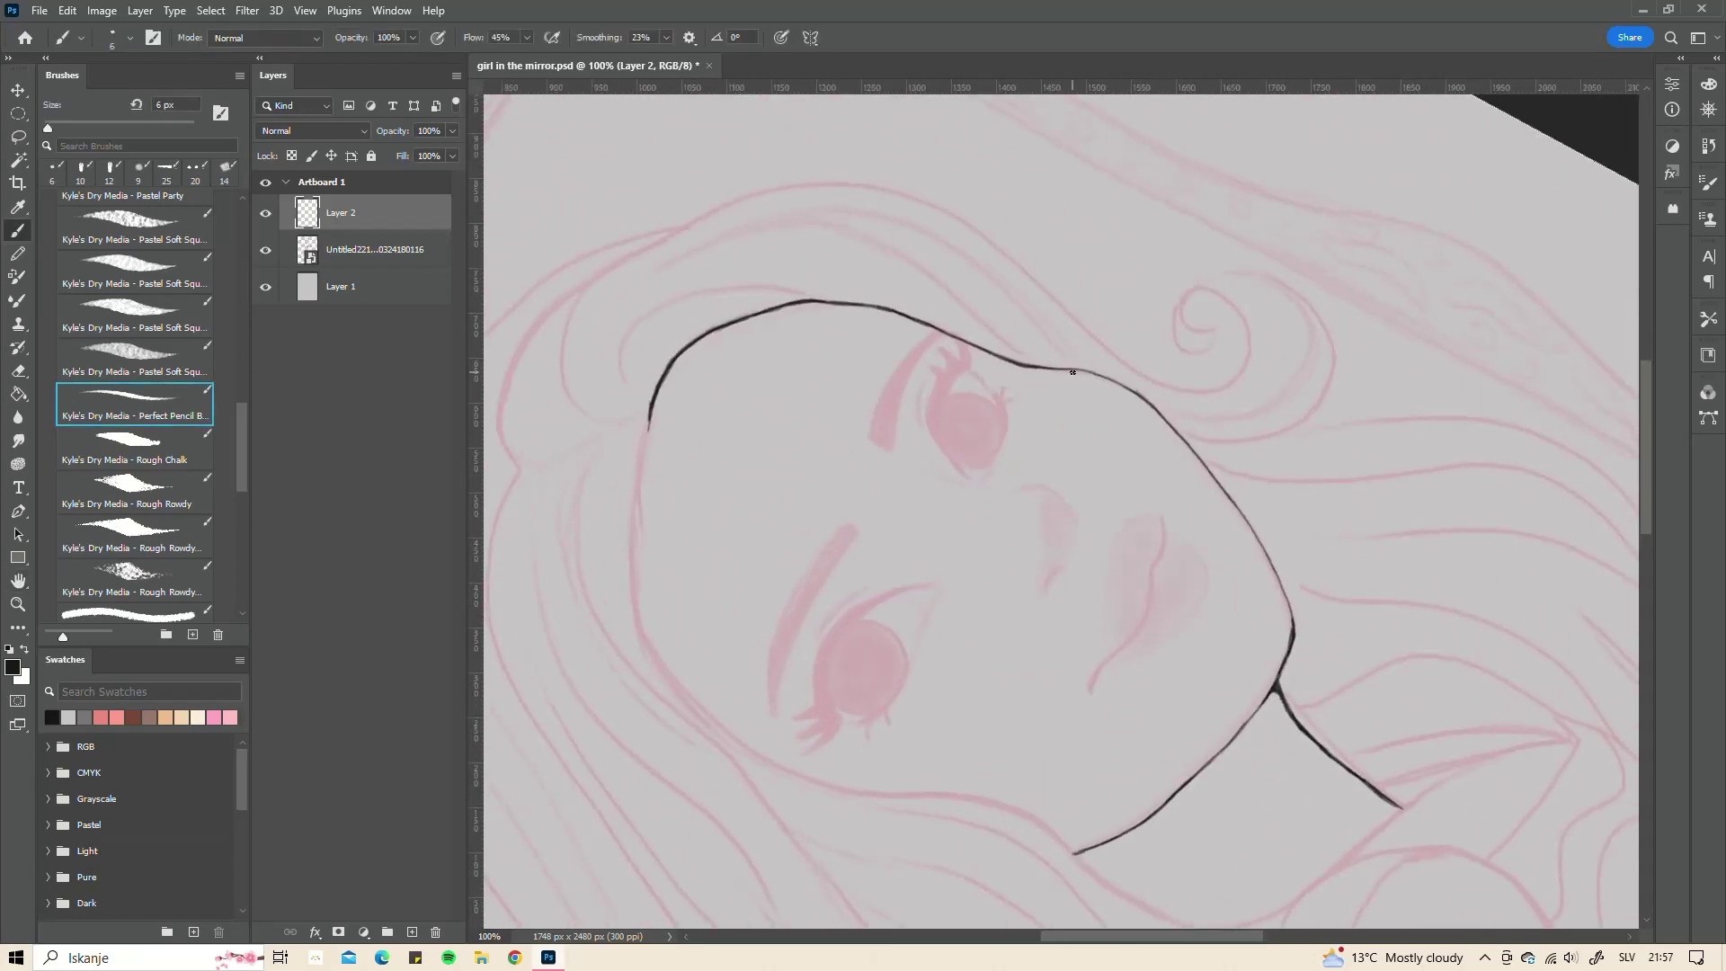
pyautogui.press('r')
pyautogui.moveTo(1256, 539)
pyautogui.mouseDown()
pyautogui.moveTo(1021, 512)
pyautogui.moveTo(1010, 355)
pyautogui.mouseUp()
pyautogui.moveTo(917, 409); pyautogui.dragTo(1089, 483)
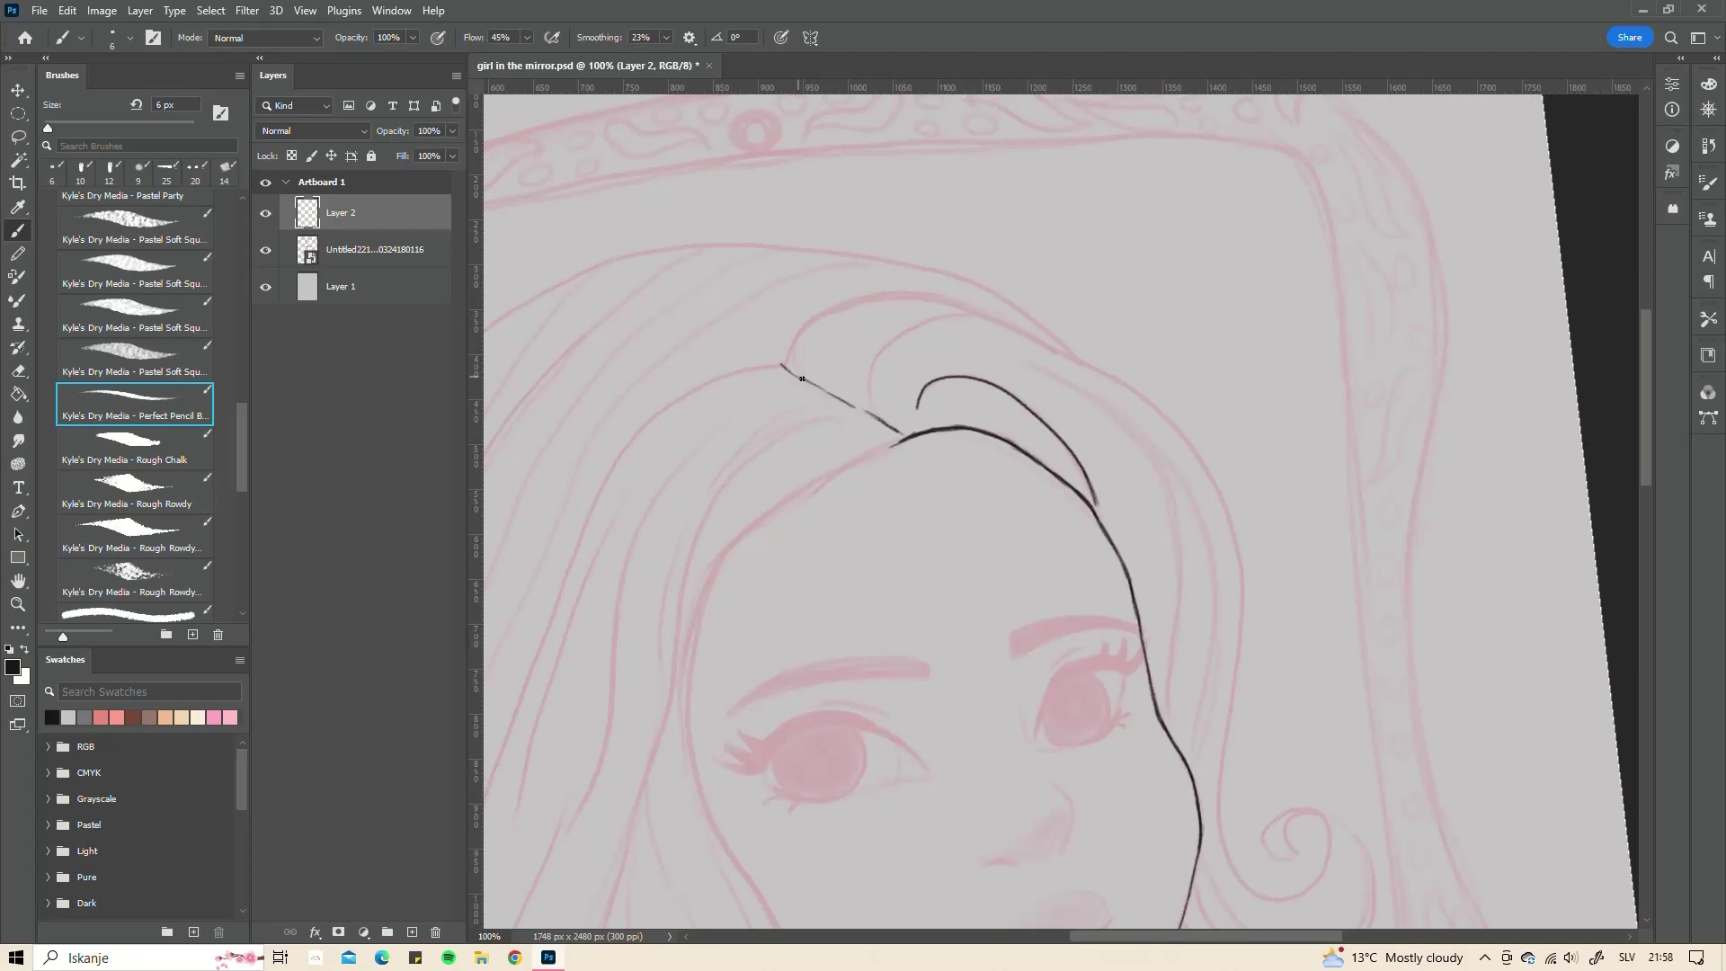
pyautogui.moveTo(787, 353)
pyautogui.mouseDown()
pyautogui.moveTo(947, 306)
pyautogui.moveTo(1152, 409)
pyautogui.mouseUp()
pyautogui.moveTo(828, 316)
pyautogui.mouseDown()
pyautogui.moveTo(971, 310)
pyautogui.moveTo(910, 278)
pyautogui.mouseUp()
pyautogui.moveTo(899, 277); pyautogui.dragTo(950, 294)
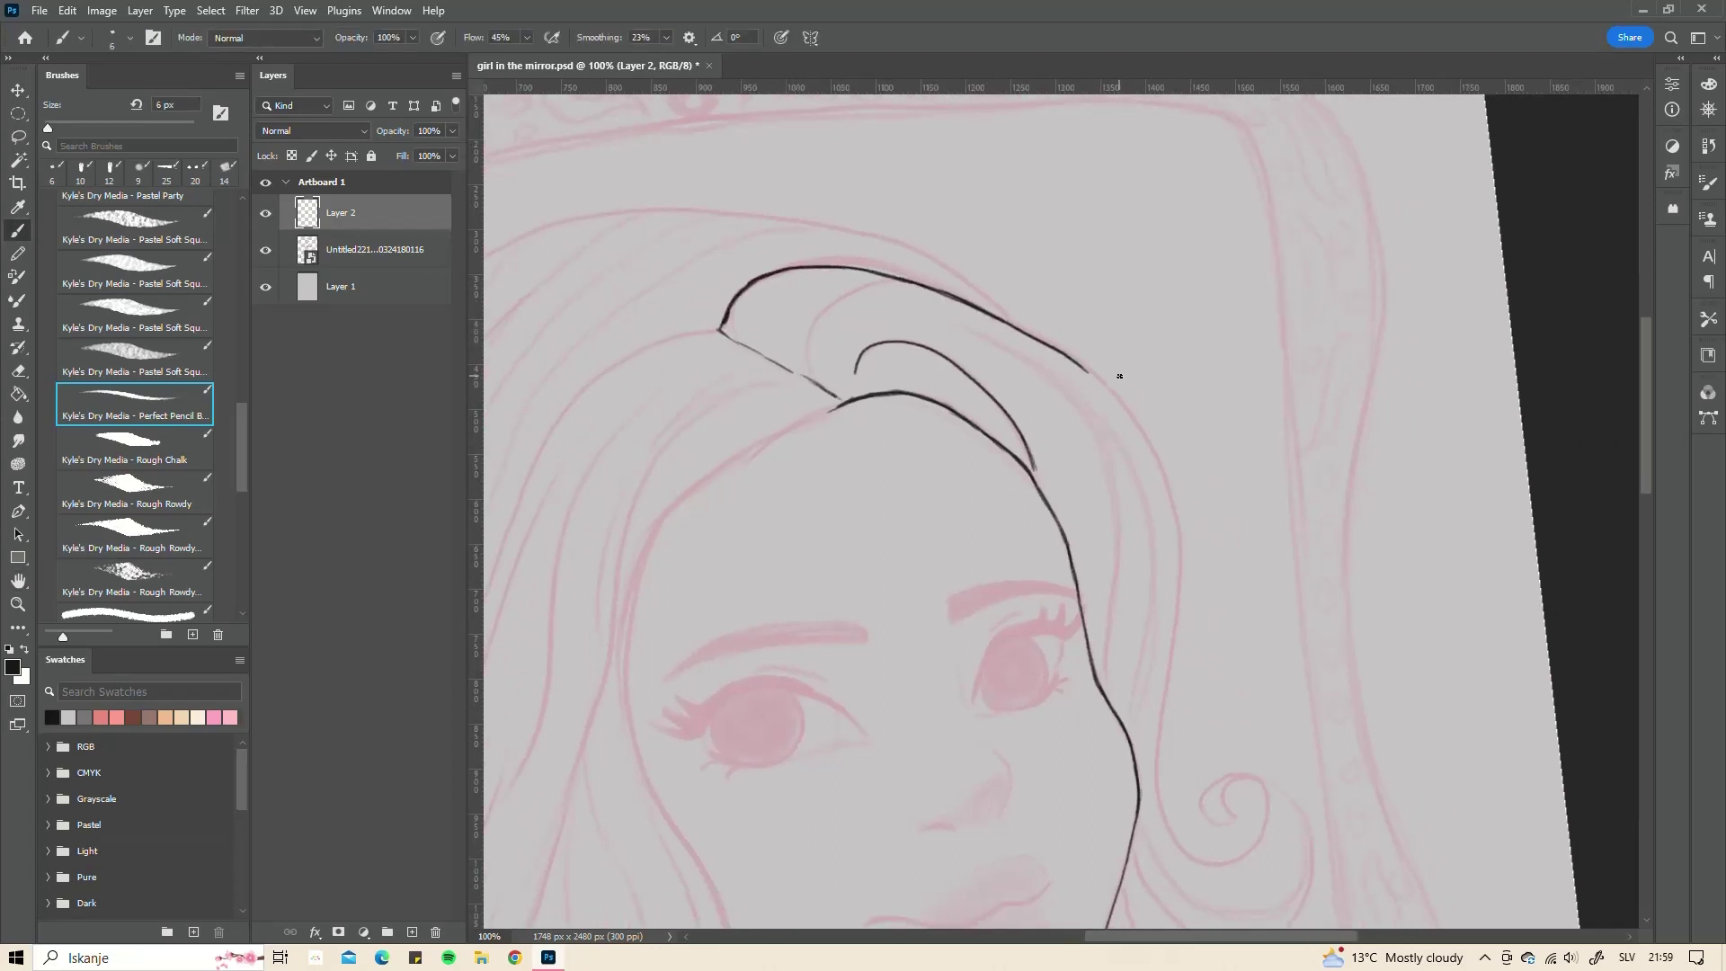
pyautogui.moveTo(1074, 360)
pyautogui.mouseDown()
pyautogui.moveTo(1154, 461)
pyautogui.moveTo(967, 358)
pyautogui.moveTo(1070, 395)
pyautogui.moveTo(1265, 562)
pyautogui.mouseUp()
pyautogui.moveTo(1081, 439)
pyautogui.mouseDown()
pyautogui.moveTo(1098, 536)
pyautogui.moveTo(1190, 514)
pyautogui.moveTo(1135, 514)
pyautogui.moveTo(1180, 475)
pyautogui.mouseUp()
pyautogui.moveTo(1051, 534); pyautogui.dragTo(1220, 601)
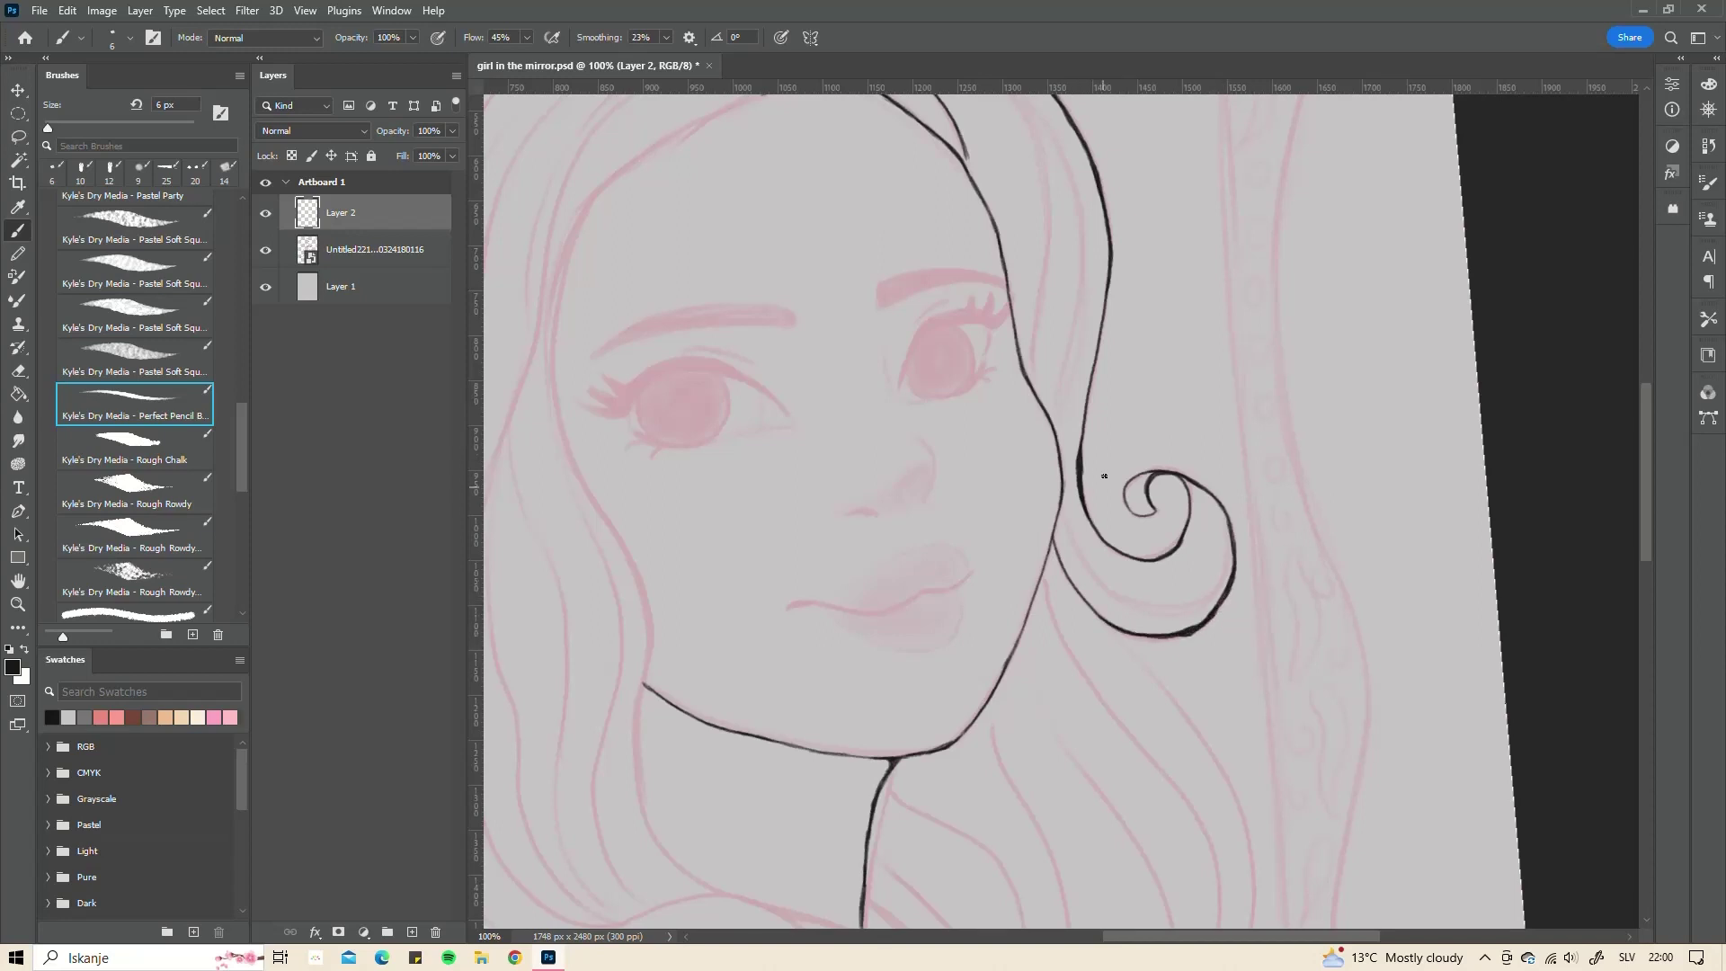
# - Ink a line along the top of the hair and parallel lines down the right strand
pyautogui.scroll(2, 1096, 548)
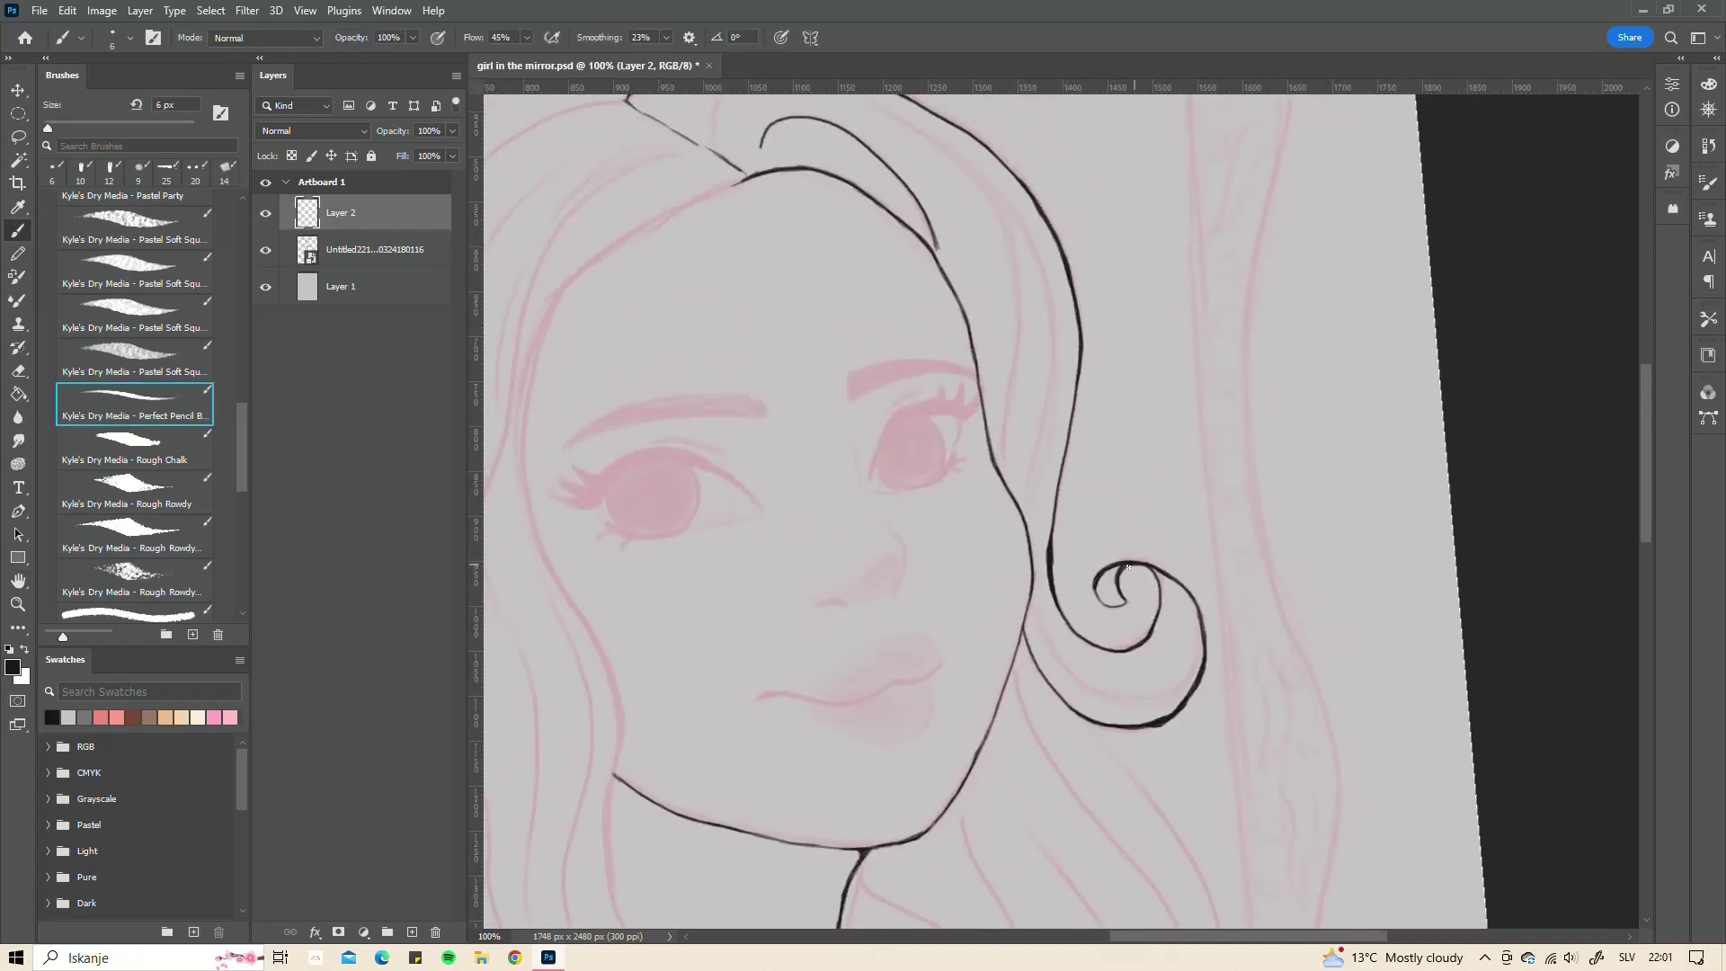
pyautogui.scroll(3, 819, 232)
pyautogui.hscroll(-2, 819, 232)
pyautogui.moveTo(819, 221)
pyautogui.mouseDown()
pyautogui.moveTo(899, 210)
pyautogui.moveTo(1080, 615)
pyautogui.mouseUp()
pyautogui.moveTo(1015, 310); pyautogui.dragTo(1095, 672)
pyautogui.scroll(-10, 1095, 673)
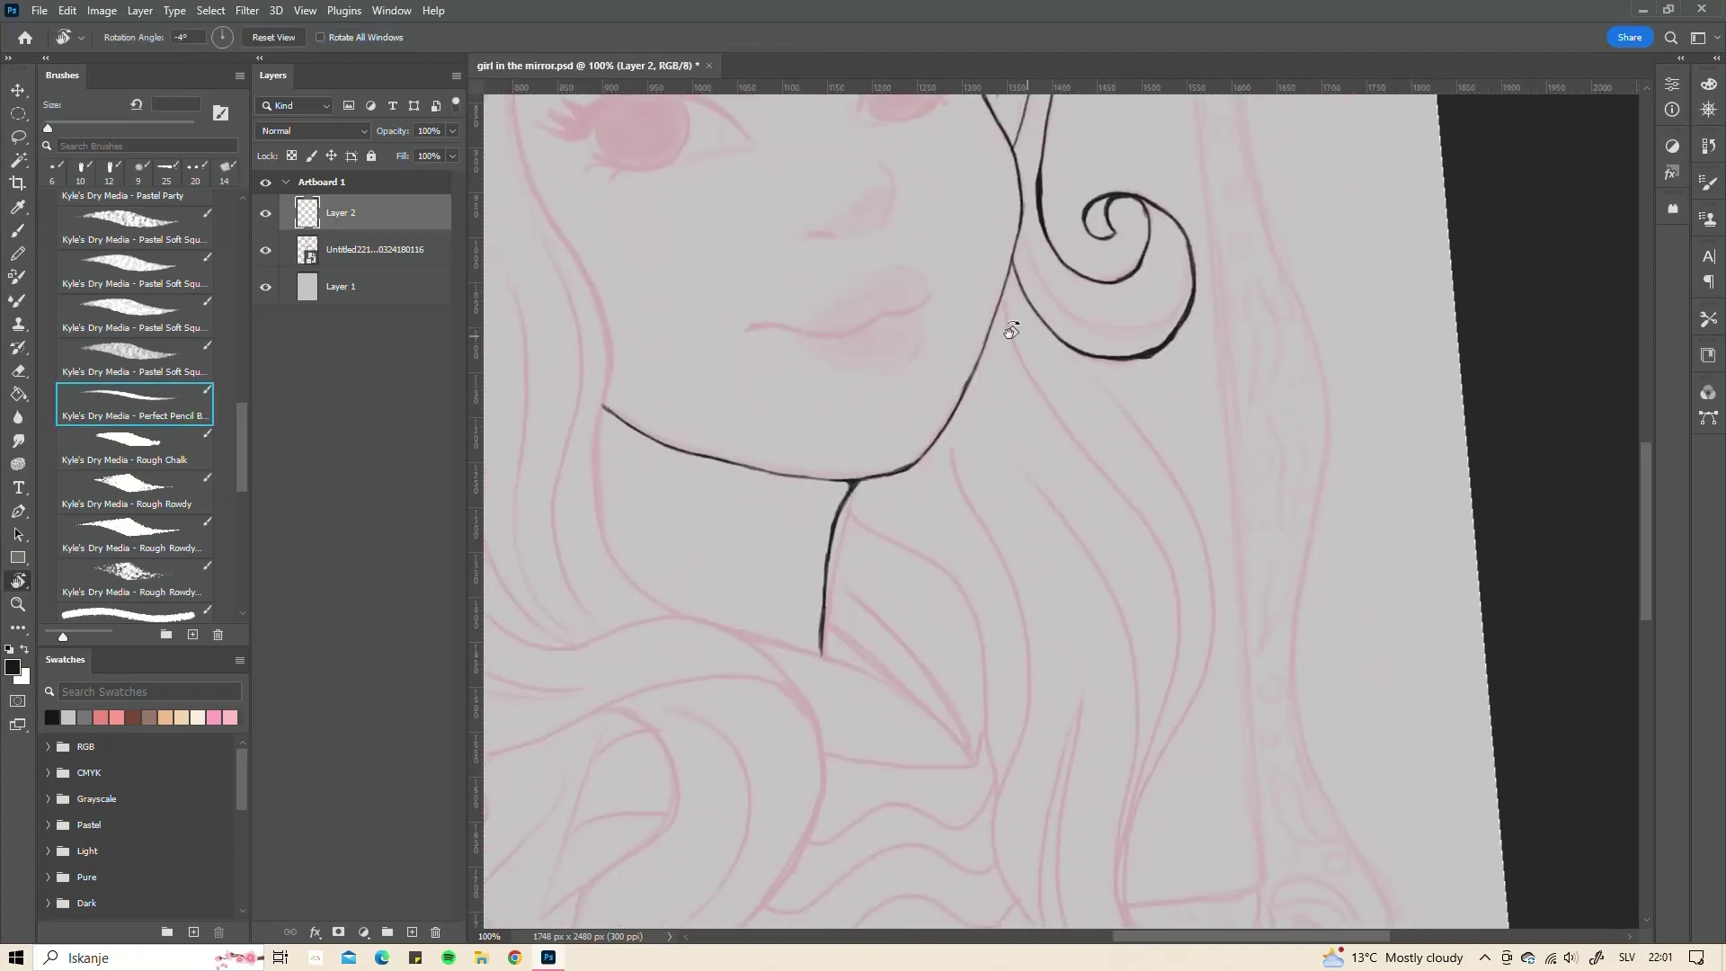
# - Redraw the long hair stroke down from the curl and add short strokes below it
pyautogui.press('r')
pyautogui.moveTo(1010, 328)
pyautogui.mouseDown()
pyautogui.moveTo(791, 305)
pyautogui.moveTo(1281, 736)
pyautogui.mouseUp()
pyautogui.hotkey('ctrl', 'z')
pyautogui.moveTo(863, 332)
pyautogui.mouseDown()
pyautogui.moveTo(1210, 569)
pyautogui.moveTo(1268, 724)
pyautogui.mouseUp()
pyautogui.moveTo(1233, 669); pyautogui.dragTo(1224, 653)
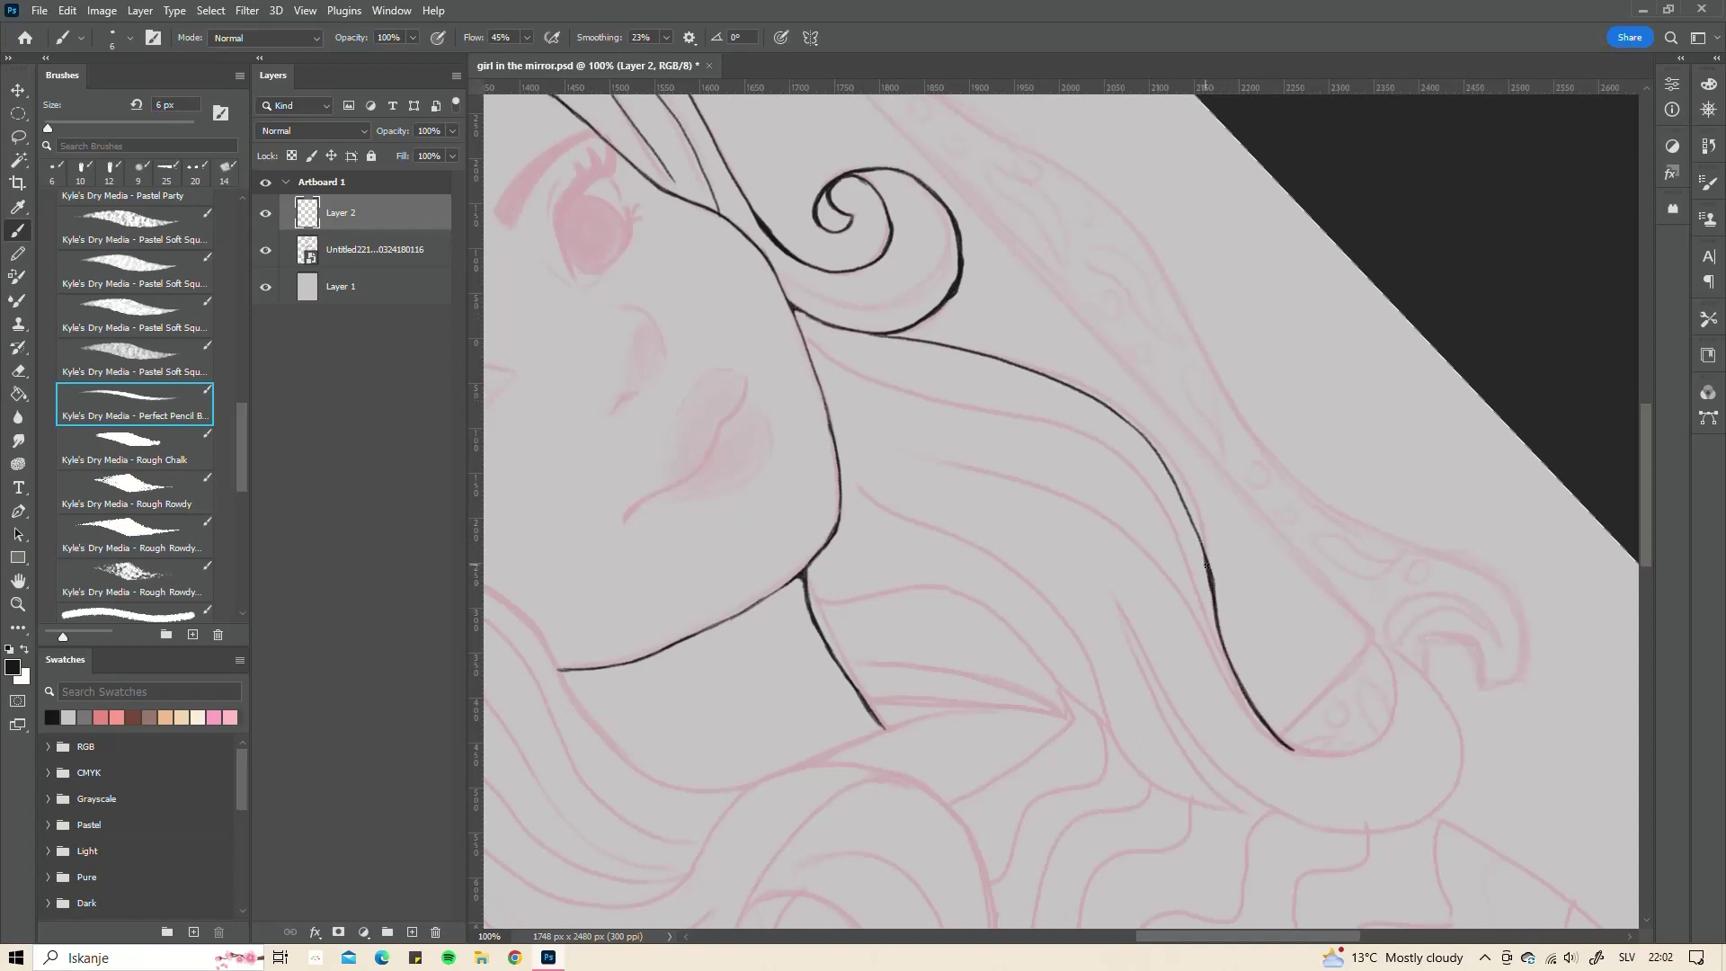
pyautogui.moveTo(1196, 562)
pyautogui.mouseDown()
pyautogui.moveTo(1142, 574)
pyautogui.moveTo(1066, 500)
pyautogui.mouseUp()
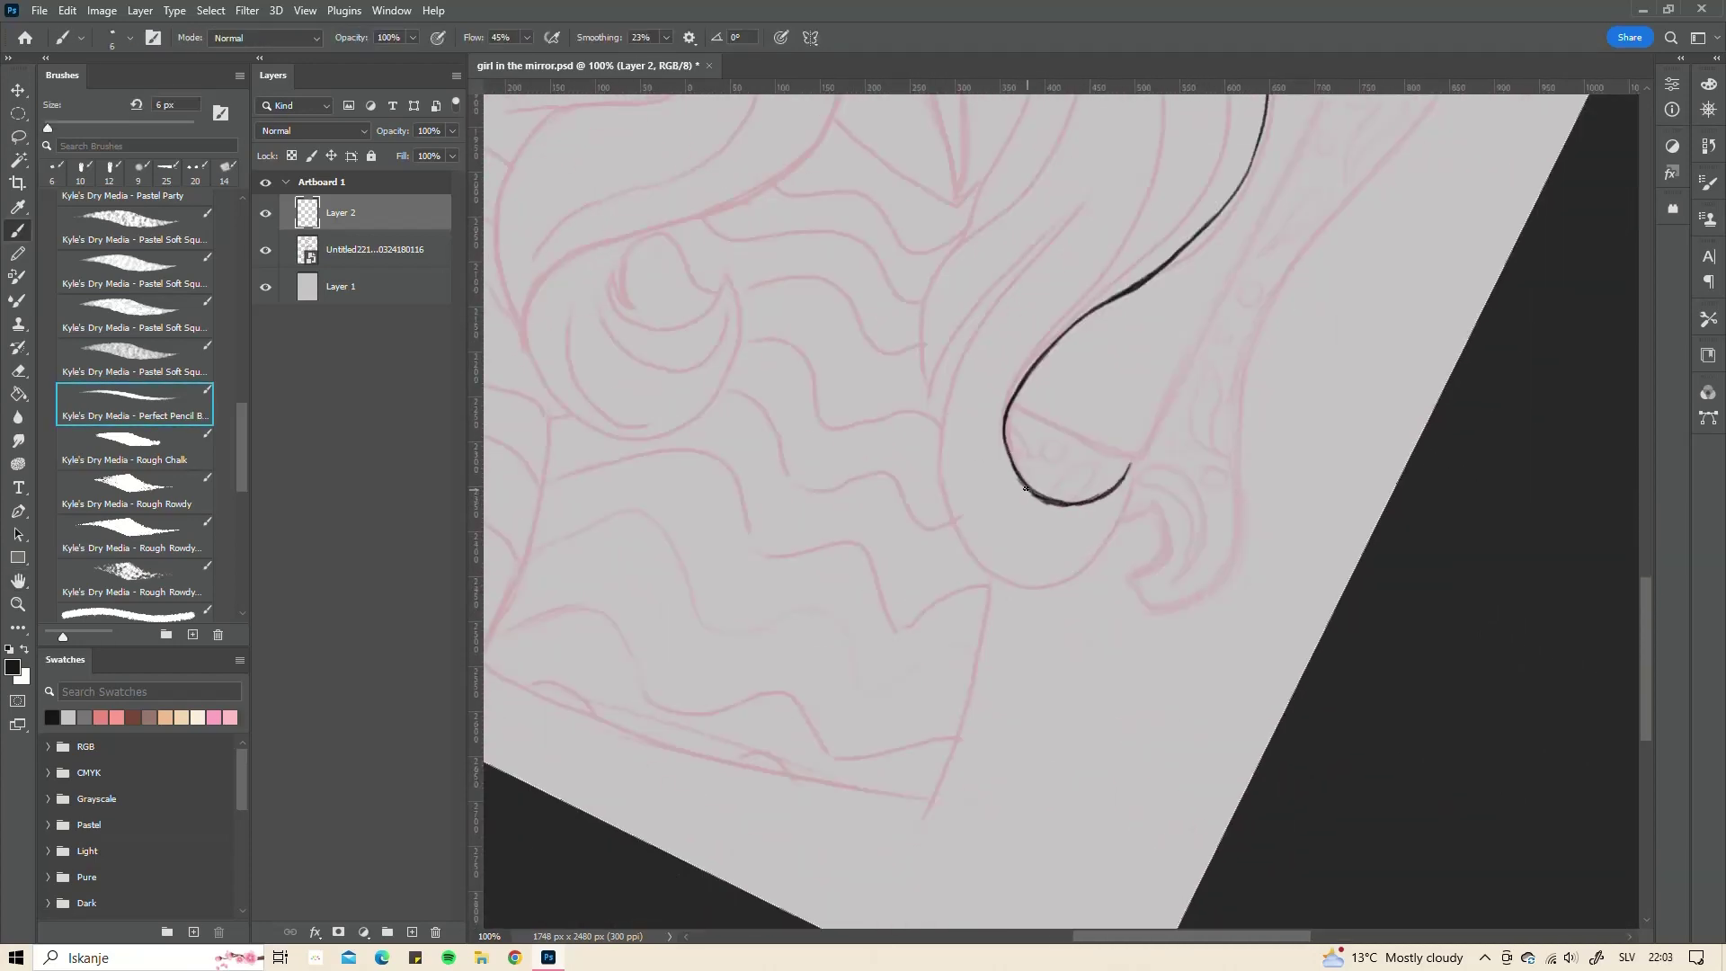
pyautogui.moveTo(936, 421)
pyautogui.mouseDown()
pyautogui.moveTo(963, 575)
pyautogui.moveTo(1078, 580)
pyautogui.moveTo(1027, 496)
pyautogui.moveTo(894, 454)
pyautogui.moveTo(1049, 444)
pyautogui.mouseUp()
# - Ink the curled end and lower edge of the lock, cancelling a stray transform and stroke
pyautogui.press('r')
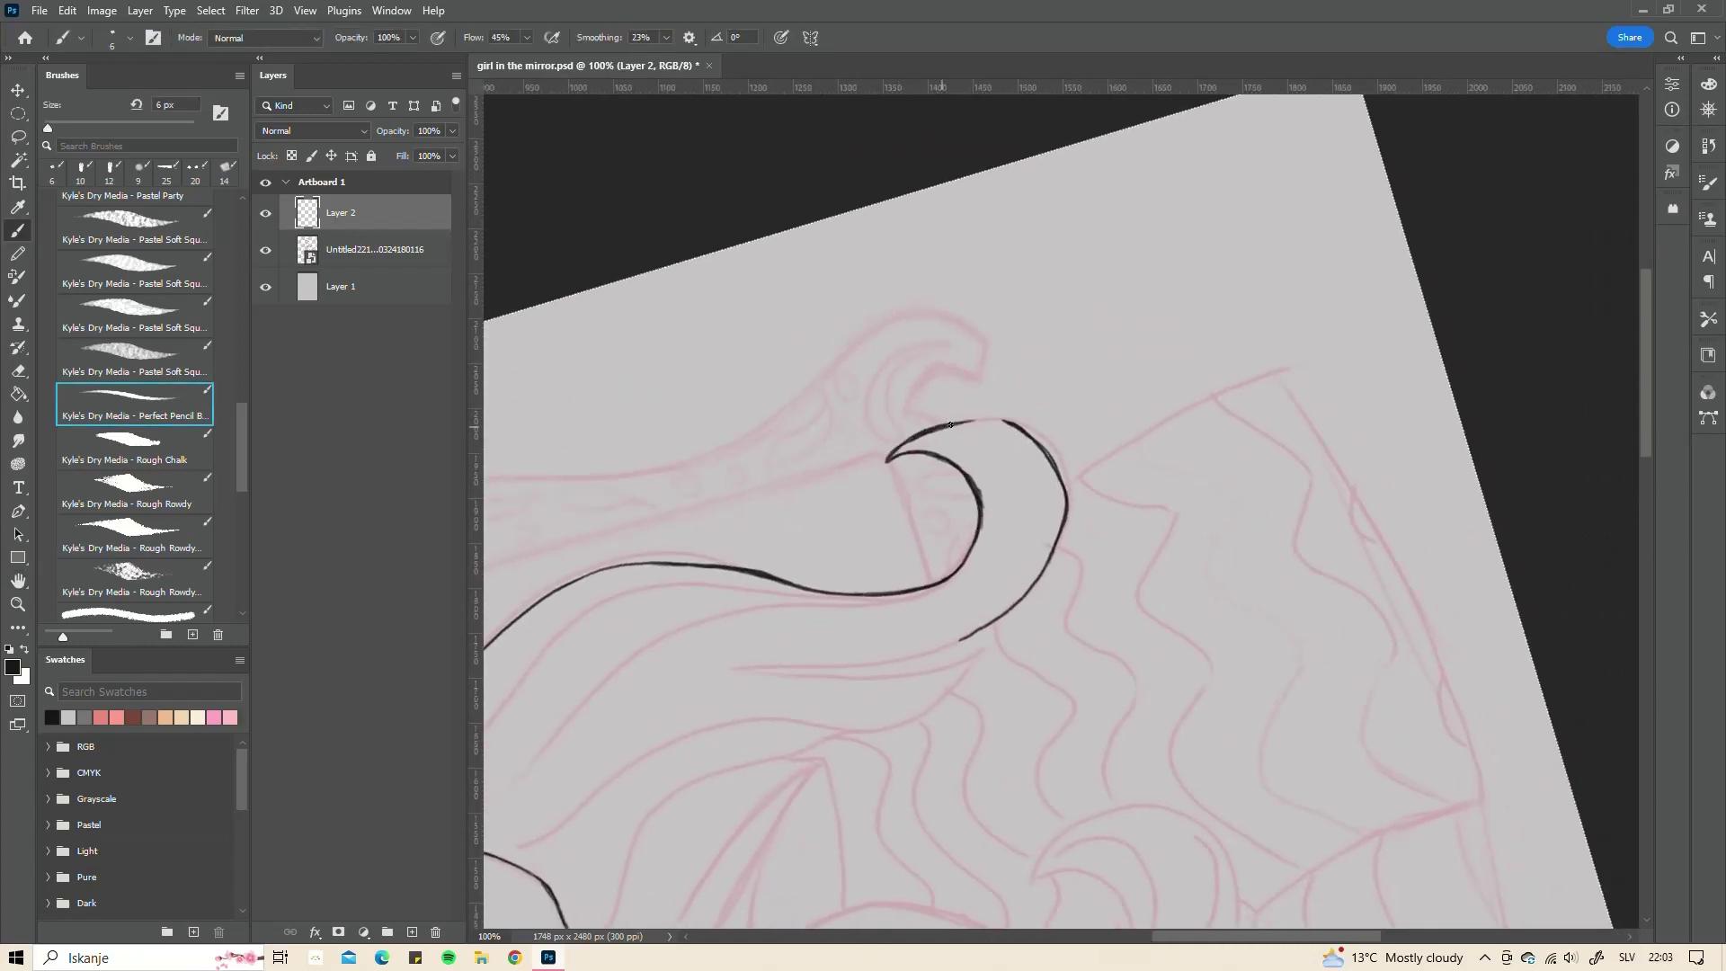
pyautogui.press('r')
pyautogui.moveTo(1053, 540)
pyautogui.mouseDown()
pyautogui.moveTo(893, 431)
pyautogui.moveTo(1067, 491)
pyautogui.mouseUp()
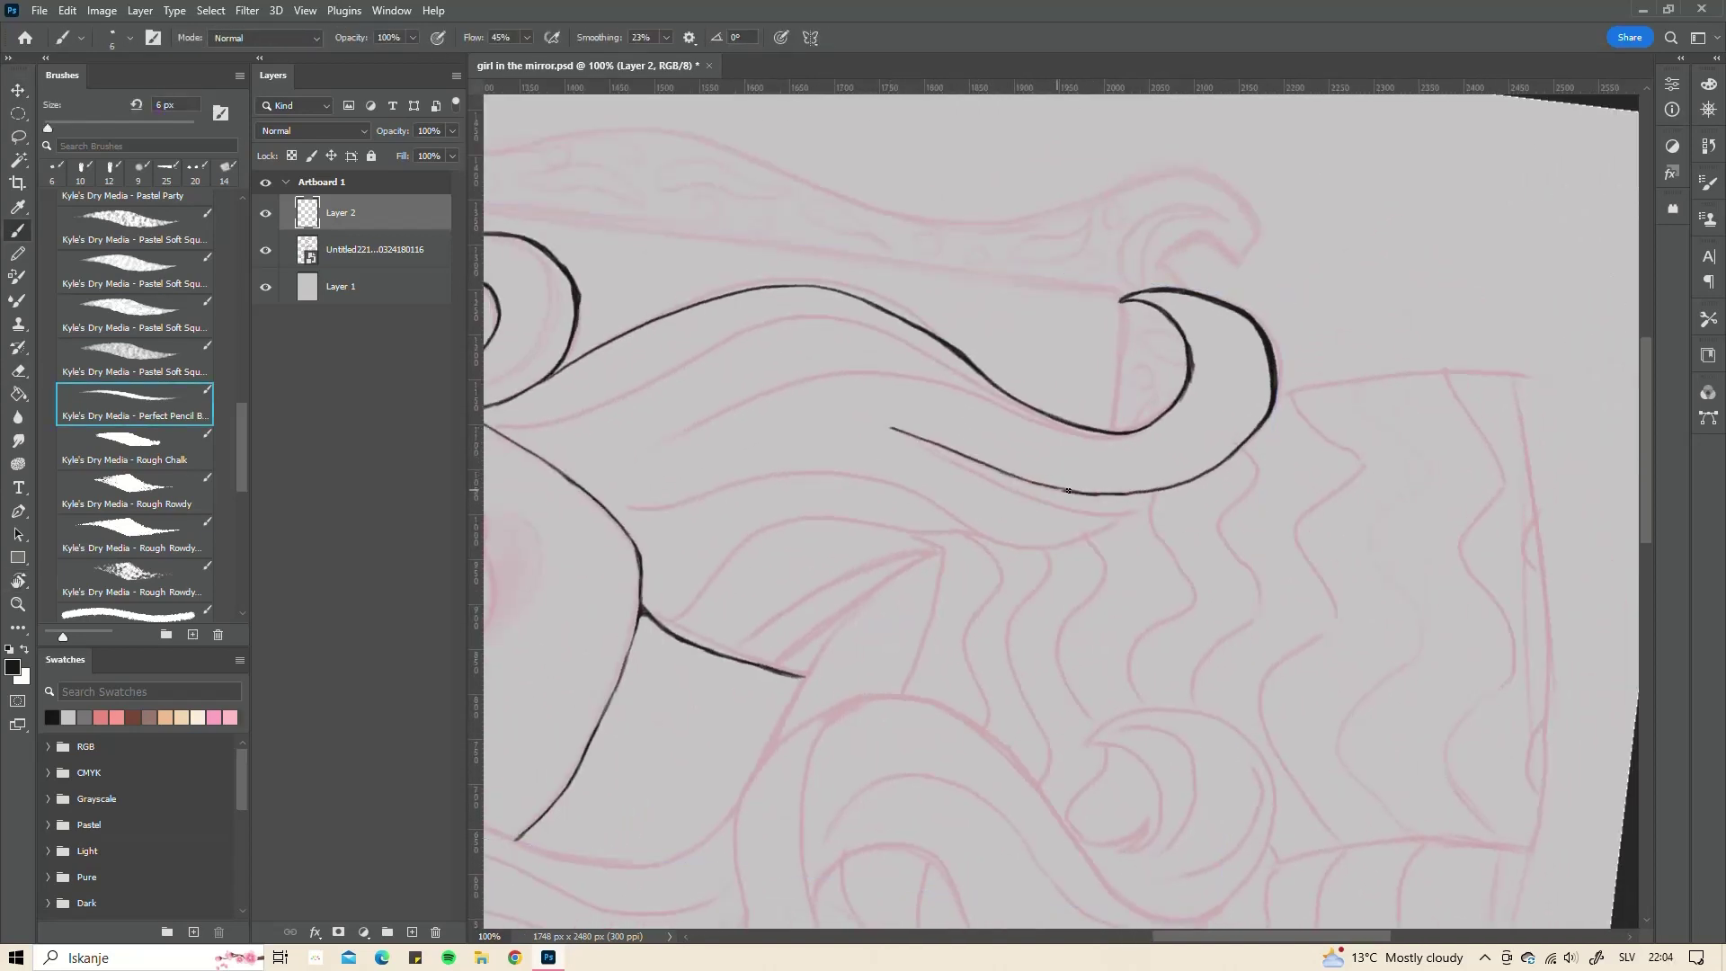
pyautogui.moveTo(903, 436)
pyautogui.mouseDown()
pyautogui.moveTo(1034, 499)
pyautogui.moveTo(1135, 519)
pyautogui.moveTo(989, 466)
pyautogui.moveTo(1047, 514)
pyautogui.mouseUp()
pyautogui.moveTo(912, 533); pyautogui.dragTo(1135, 519)
pyautogui.hotkey('ctrl', 't')
pyautogui.press('Escape')
pyautogui.hotkey('ctrl', 'z')
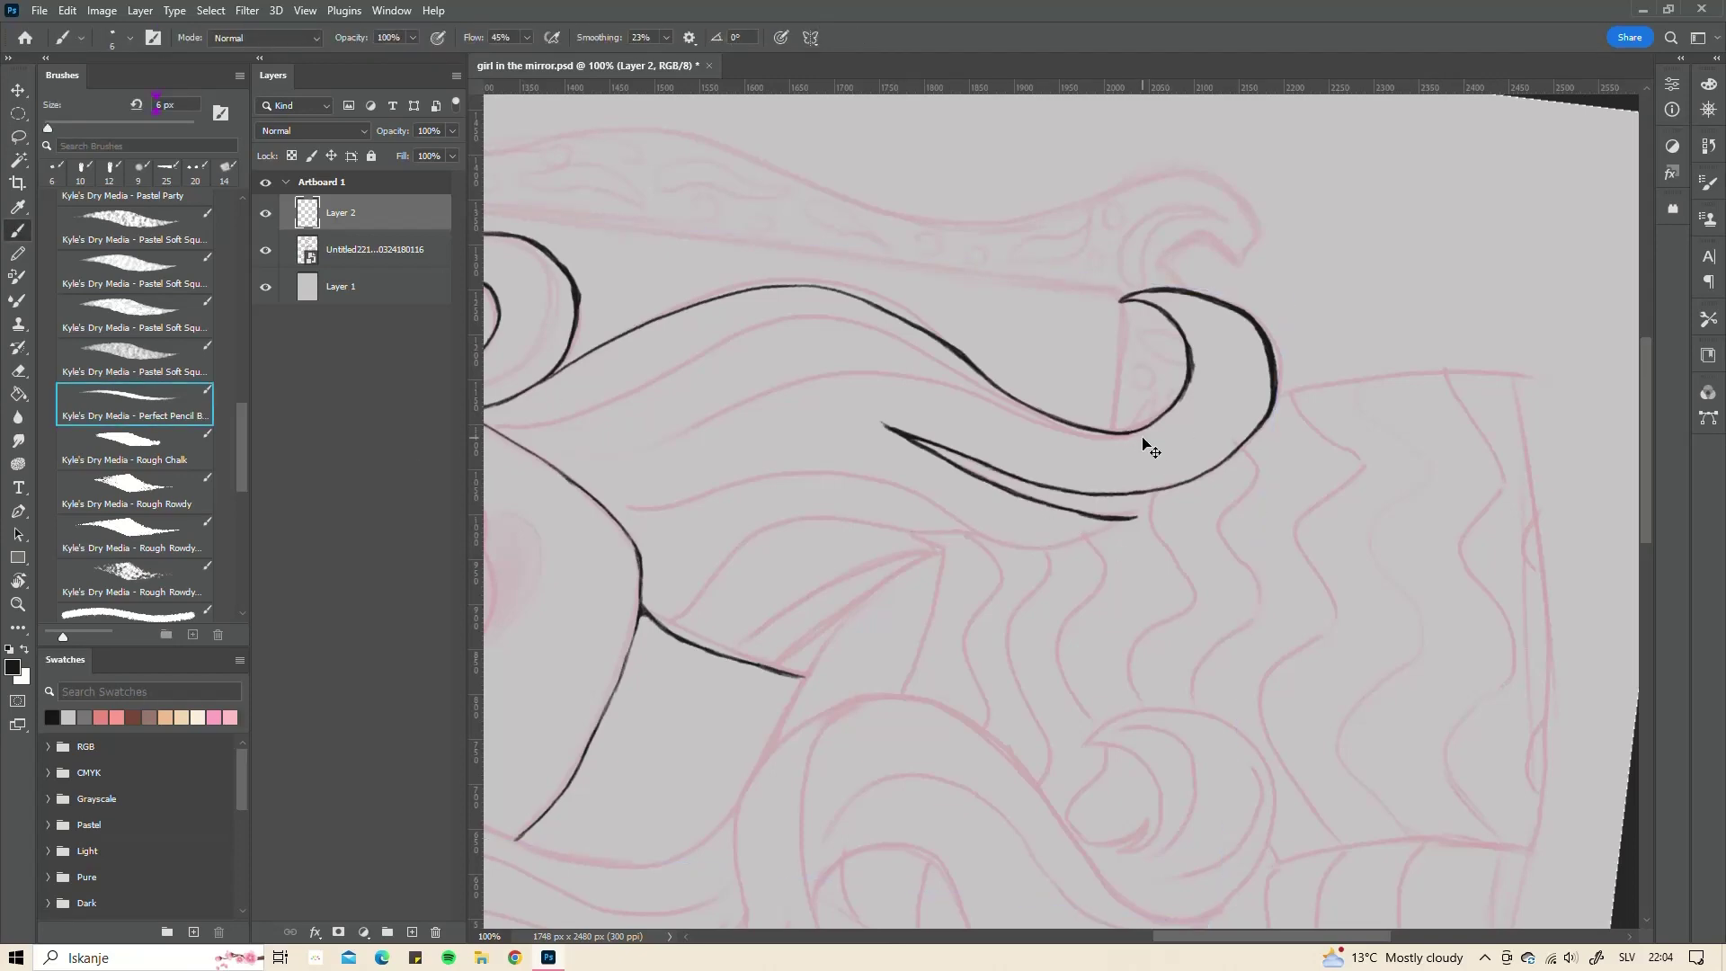
pyautogui.moveTo(1140, 447)
pyautogui.mouseDown()
pyautogui.moveTo(1007, 480)
pyautogui.moveTo(1174, 586)
pyautogui.mouseUp()
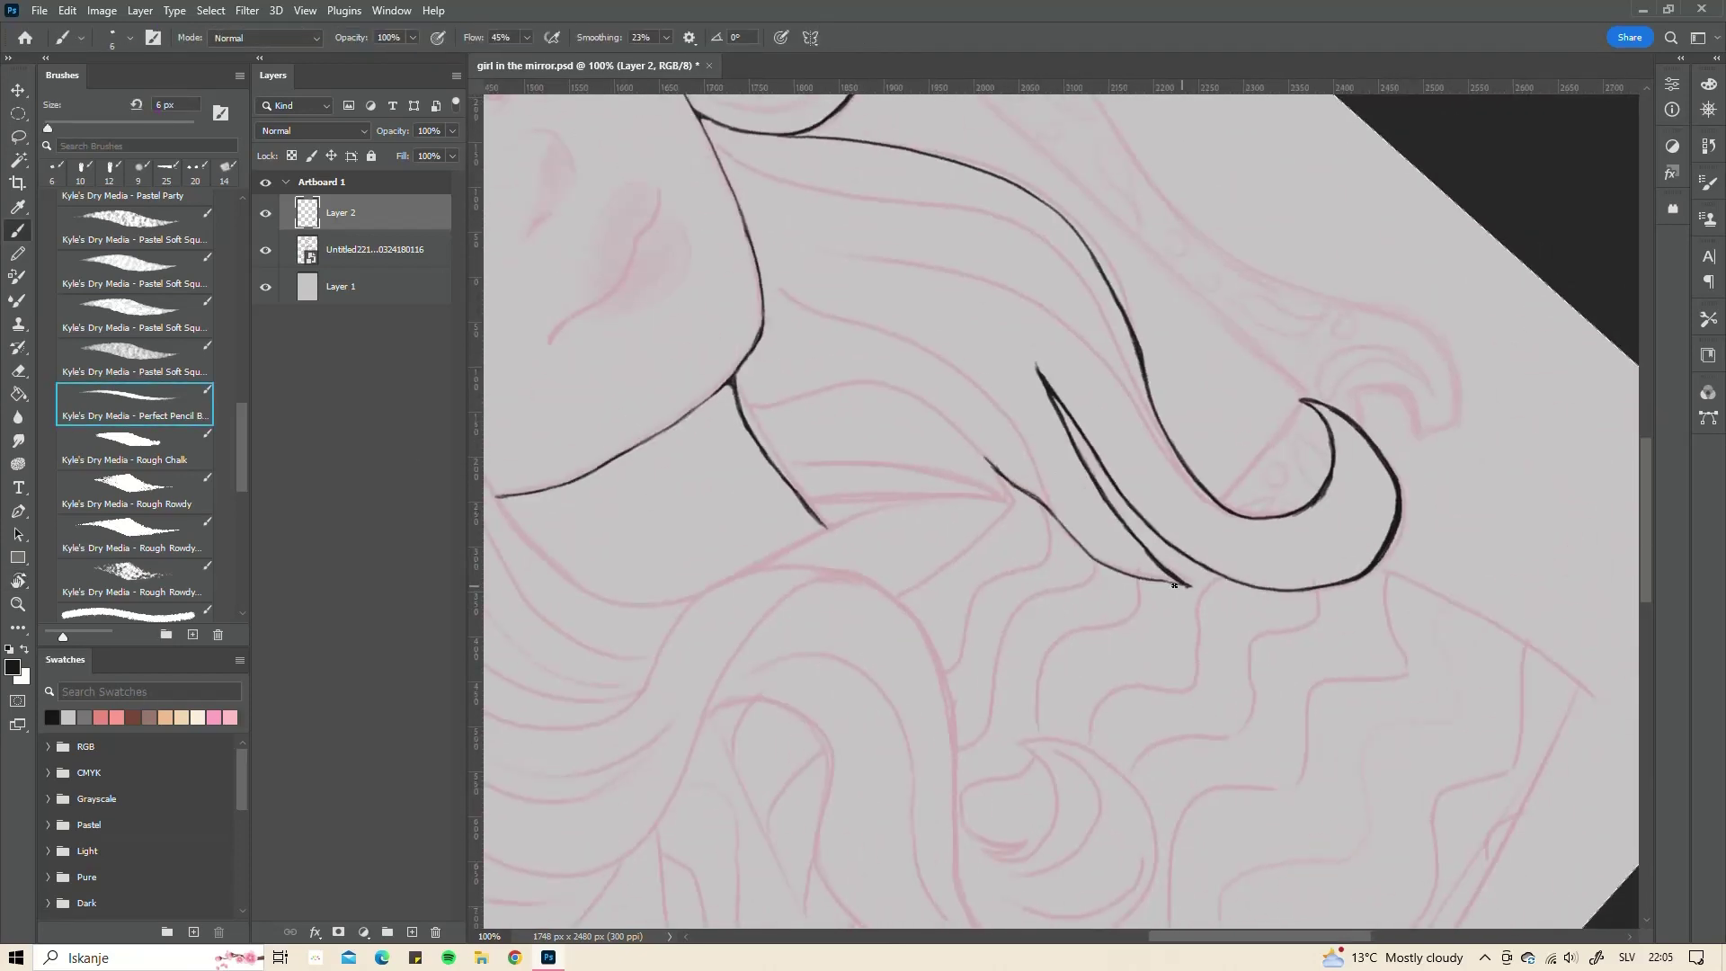
# - Add long strand lines along the lock and curl, plus a hair line above the forehead
pyautogui.moveTo(819, 391); pyautogui.dragTo(1046, 510)
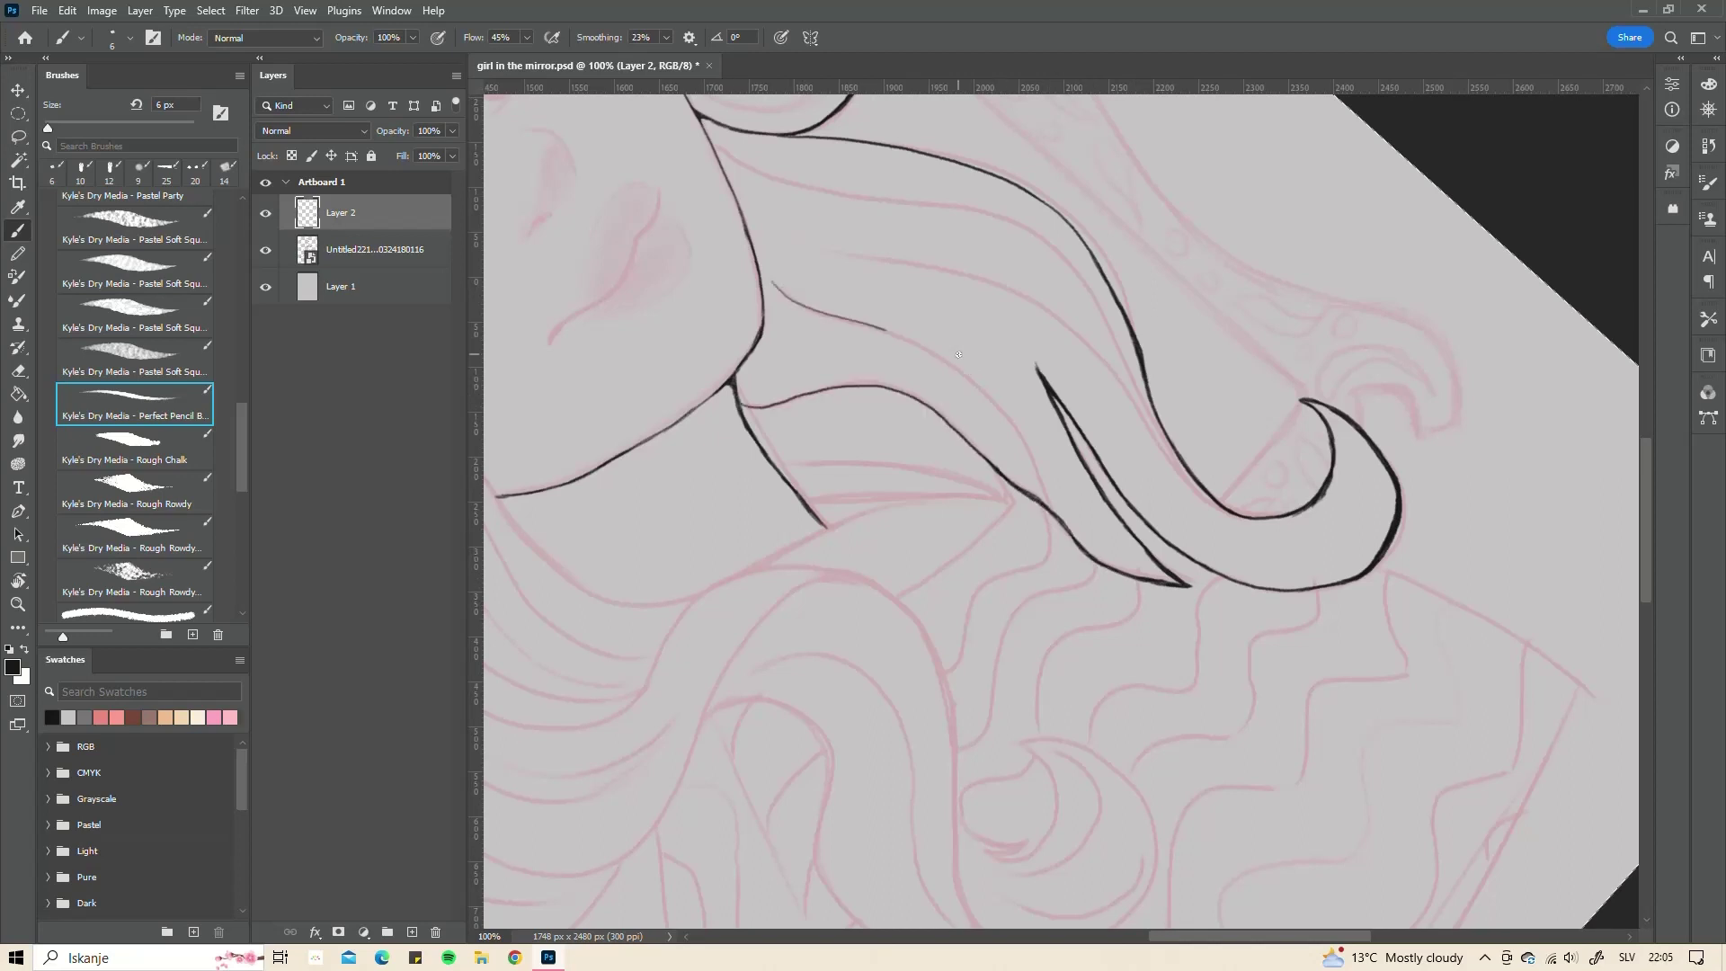
pyautogui.moveTo(847, 321); pyautogui.dragTo(1045, 467)
pyautogui.moveTo(751, 200); pyautogui.dragTo(1117, 372)
pyautogui.moveTo(715, 146)
pyautogui.mouseDown()
pyautogui.moveTo(1167, 445)
pyautogui.moveTo(1395, 806)
pyautogui.mouseUp()
pyautogui.moveTo(939, 493); pyautogui.dragTo(1044, 514)
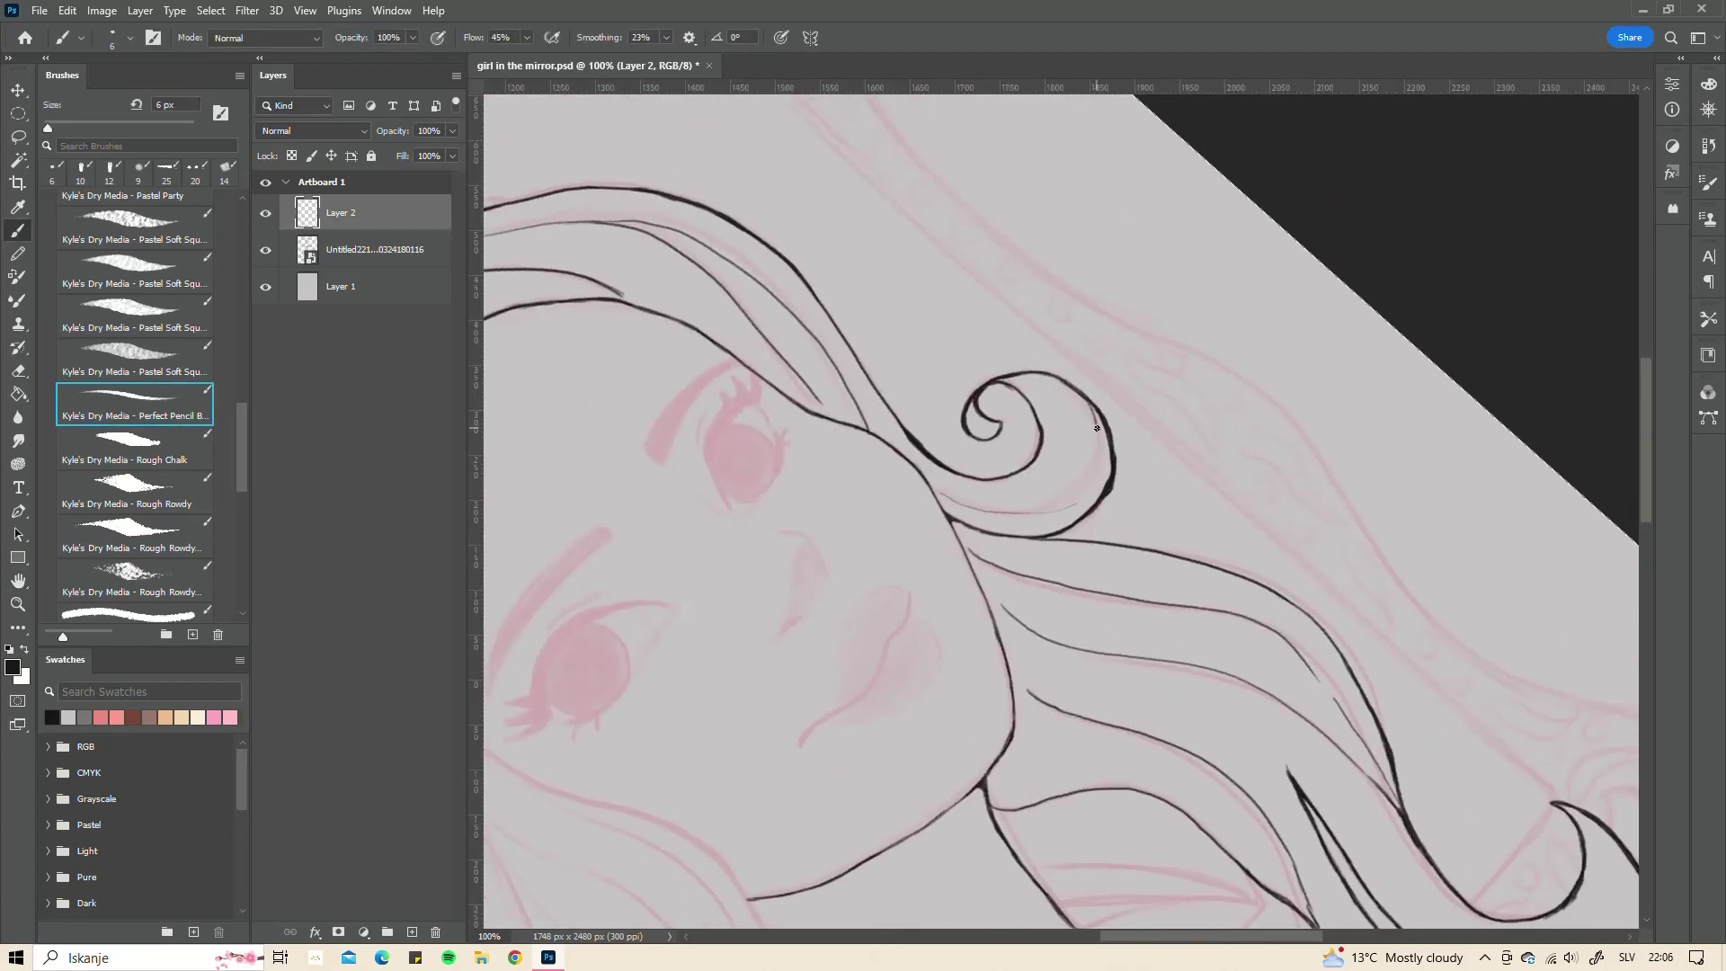
pyautogui.moveTo(1097, 400)
pyautogui.mouseDown()
pyautogui.moveTo(1043, 512)
pyautogui.moveTo(1438, 684)
pyautogui.mouseUp()
pyautogui.moveTo(1169, 449)
pyautogui.mouseDown()
pyautogui.moveTo(917, 281)
pyautogui.moveTo(975, 290)
pyautogui.moveTo(1238, 410)
pyautogui.moveTo(1358, 570)
pyautogui.mouseUp()
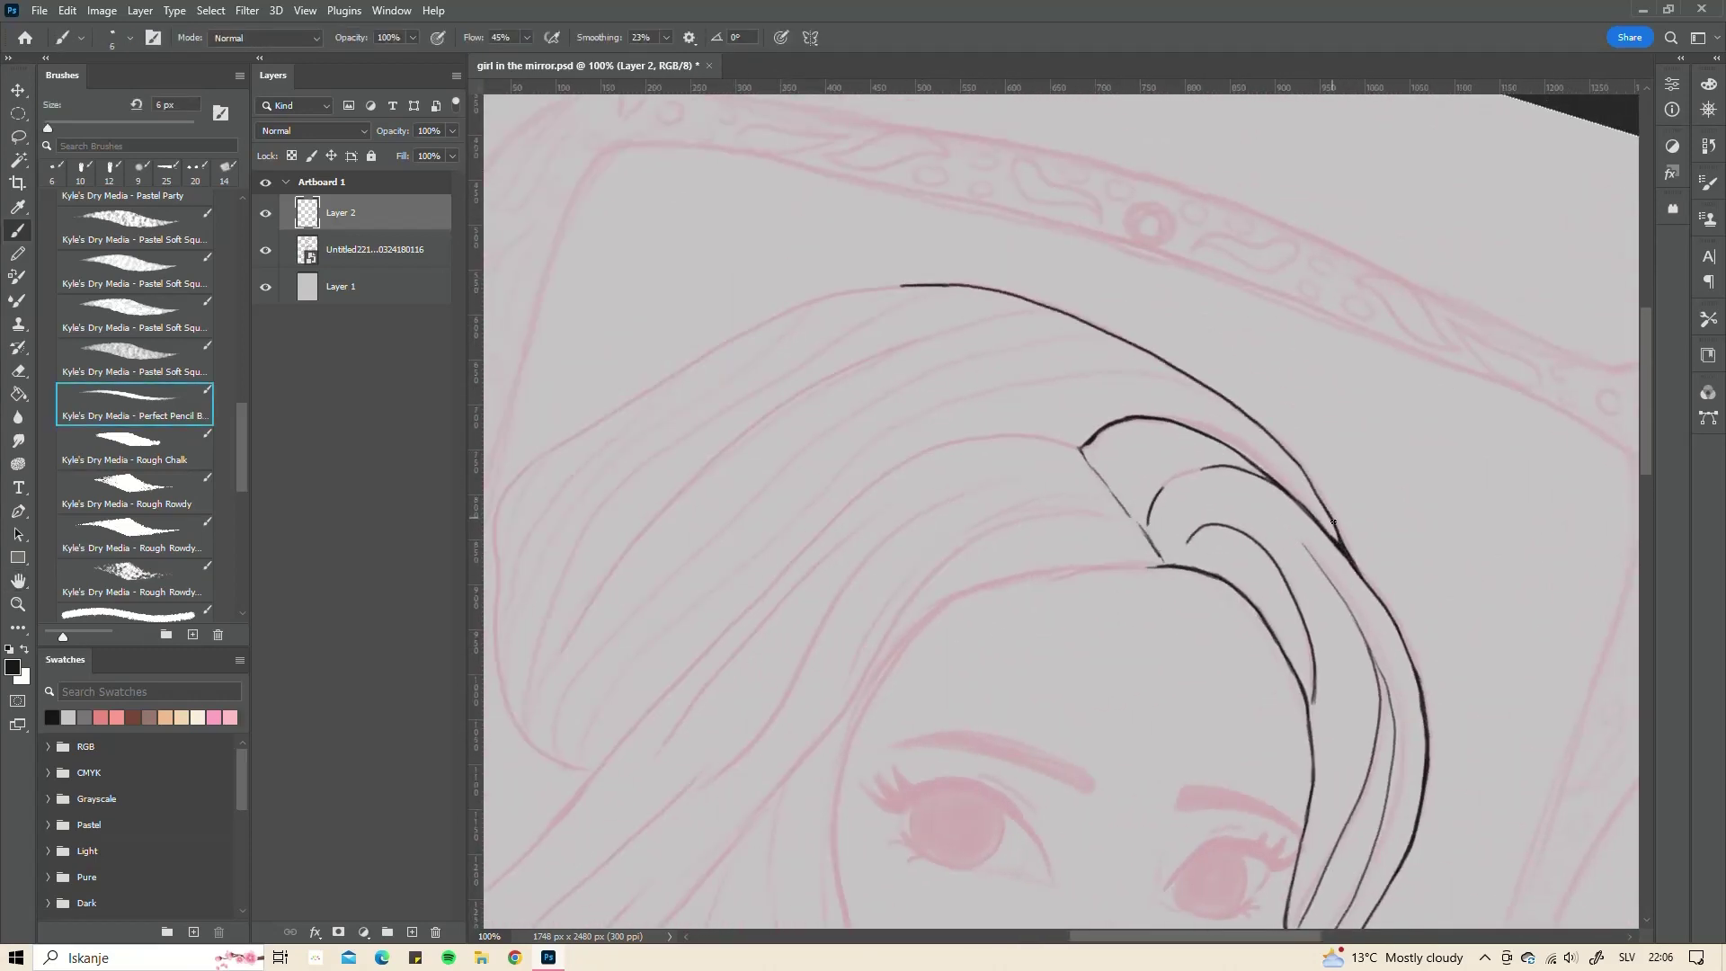
# - Trace the forehead hair line, the hair edge, and the hair line across the crown
pyautogui.moveTo(932, 286)
pyautogui.mouseDown()
pyautogui.moveTo(917, 369)
pyautogui.moveTo(839, 428)
pyautogui.moveTo(1275, 542)
pyautogui.mouseUp()
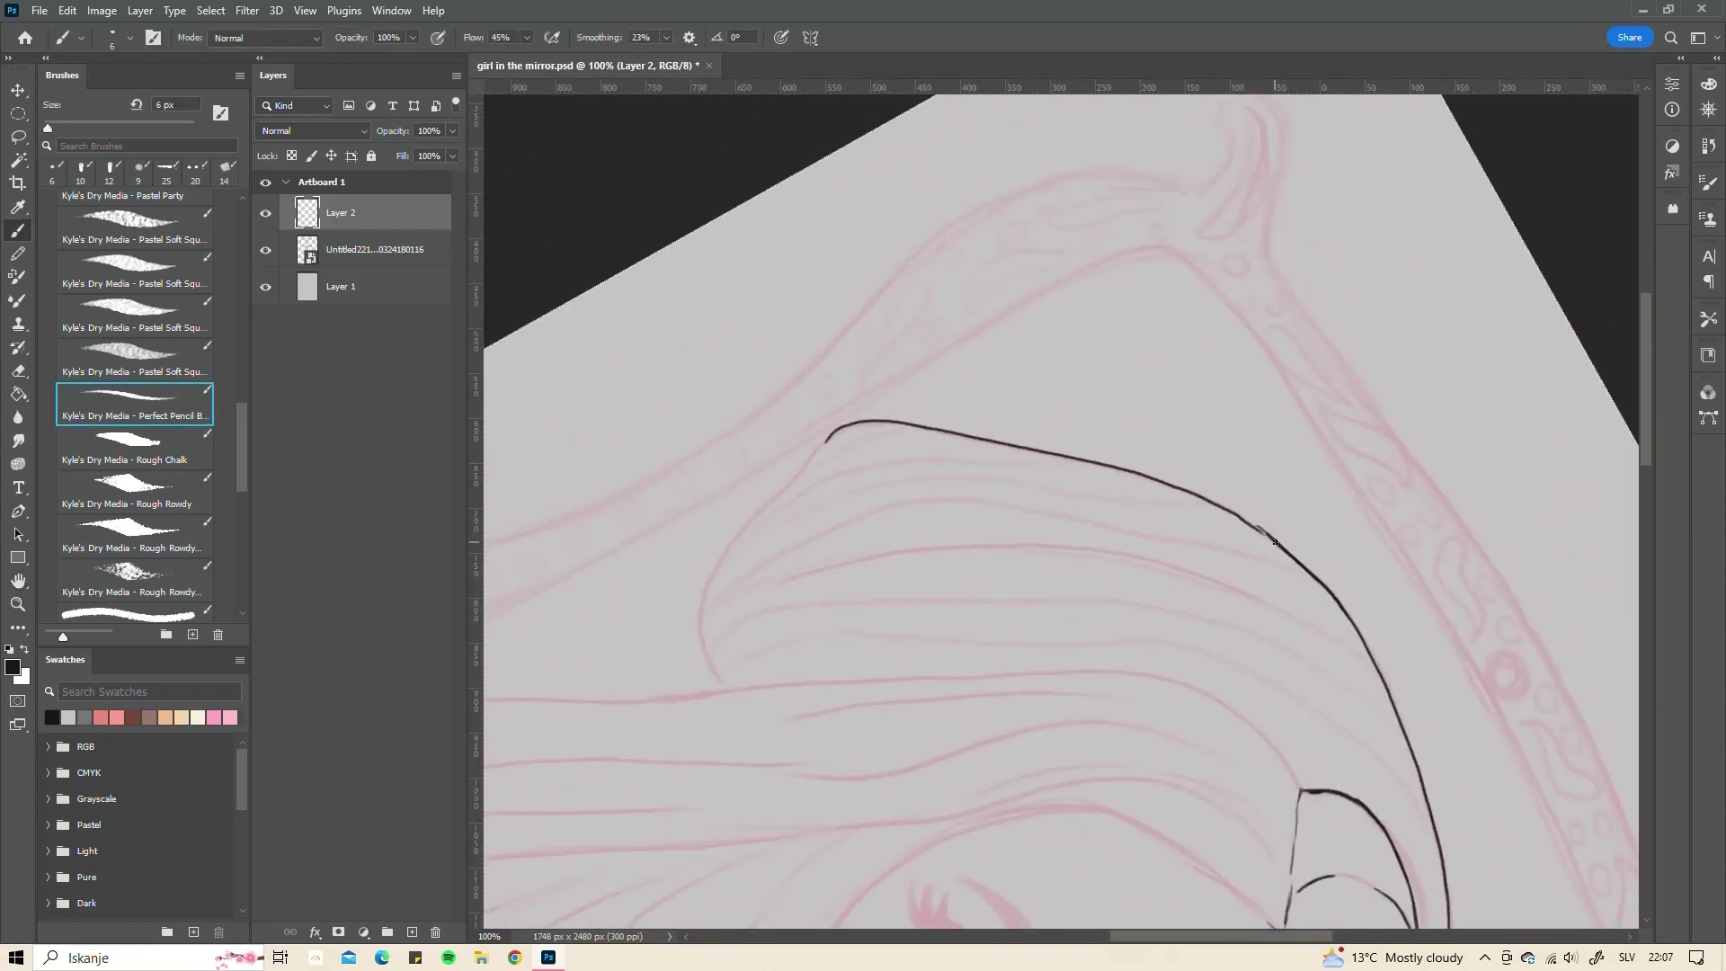
pyautogui.press('r')
pyautogui.moveTo(855, 489); pyautogui.dragTo(1034, 503)
pyautogui.moveTo(1026, 373)
pyautogui.mouseDown()
pyautogui.moveTo(1036, 418)
pyautogui.moveTo(1169, 602)
pyautogui.moveTo(1040, 501)
pyautogui.moveTo(944, 320)
pyautogui.mouseUp()
pyautogui.press('r')
pyautogui.moveTo(796, 292)
pyautogui.mouseDown()
pyautogui.moveTo(1276, 566)
pyautogui.moveTo(1326, 667)
pyautogui.moveTo(1653, 836)
pyautogui.mouseUp()
pyautogui.moveTo(740, 364)
pyautogui.mouseDown()
pyautogui.moveTo(783, 347)
pyautogui.moveTo(1119, 440)
pyautogui.moveTo(963, 527)
pyautogui.moveTo(985, 474)
pyautogui.moveTo(1033, 525)
pyautogui.moveTo(1244, 643)
pyautogui.moveTo(1002, 521)
pyautogui.mouseUp()
# - Add a thin strand near the face and extend the upper hair edge strokes
pyautogui.press('r')
pyautogui.moveTo(1060, 405)
pyautogui.mouseDown()
pyautogui.moveTo(906, 372)
pyautogui.moveTo(1609, 645)
pyautogui.mouseUp()
pyautogui.moveTo(888, 363)
pyautogui.mouseDown()
pyautogui.moveTo(1260, 506)
pyautogui.moveTo(1510, 575)
pyautogui.mouseUp()
pyautogui.moveTo(1151, 439); pyautogui.dragTo(920, 426)
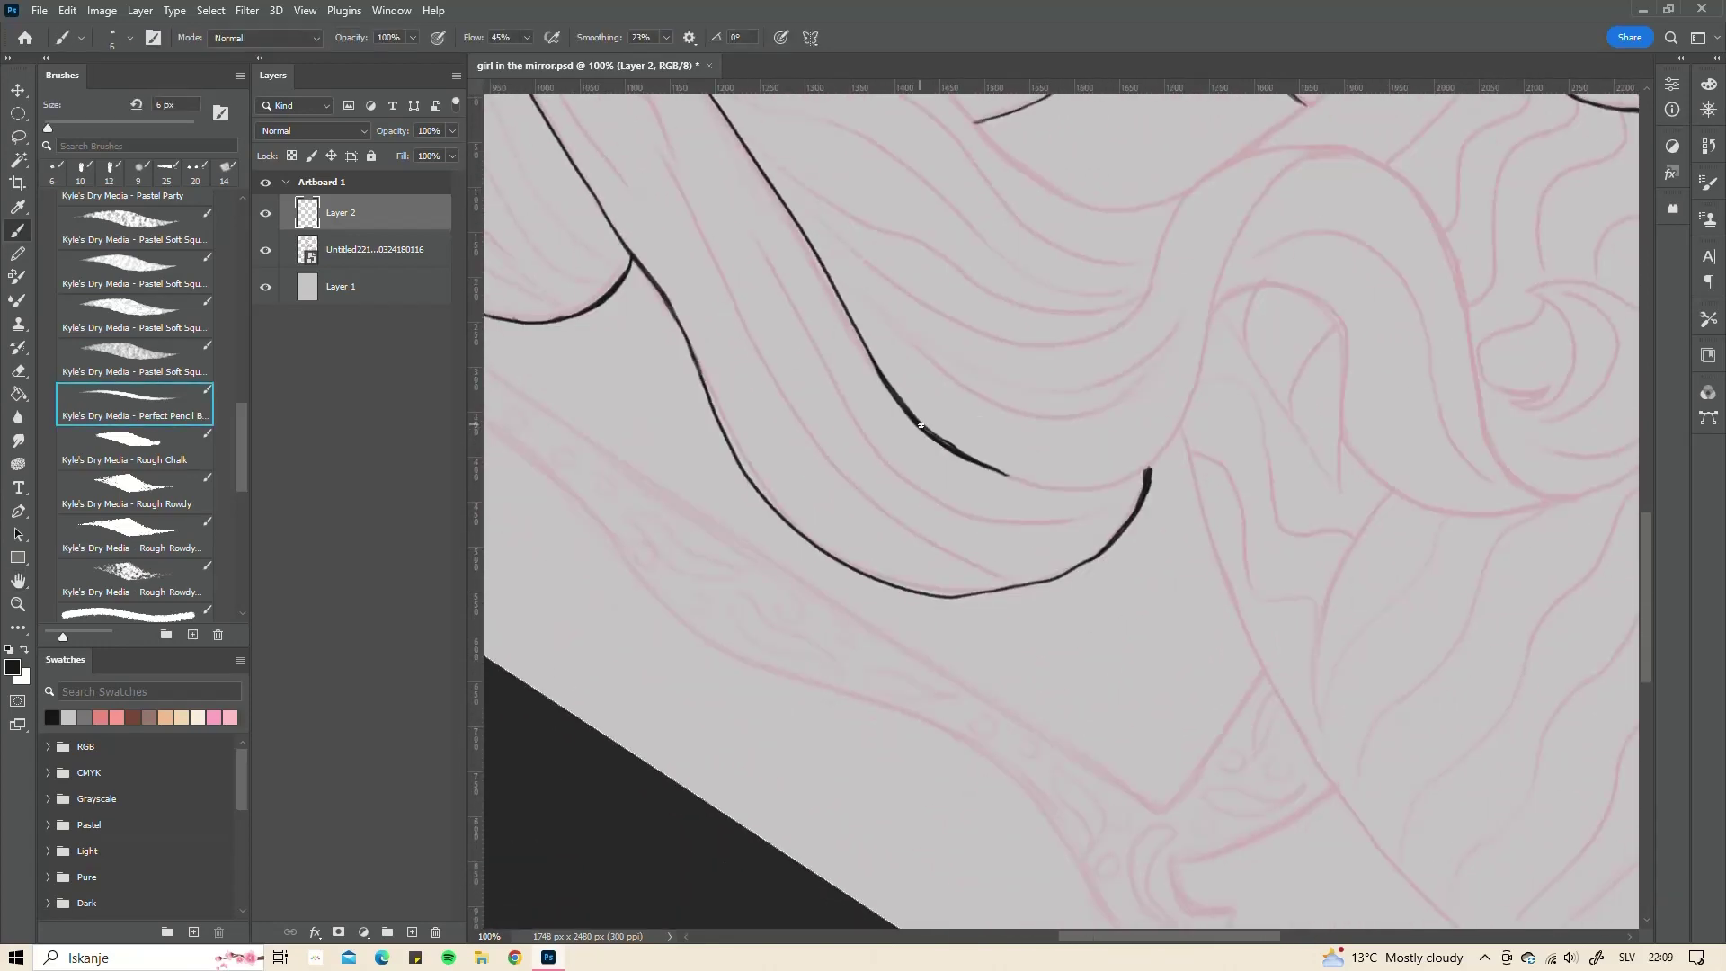
pyautogui.moveTo(1004, 474)
pyautogui.mouseDown()
pyautogui.moveTo(1083, 493)
pyautogui.moveTo(1060, 501)
pyautogui.moveTo(998, 400)
pyautogui.mouseUp()
pyautogui.moveTo(993, 400)
pyautogui.mouseDown()
pyautogui.moveTo(1002, 432)
pyautogui.moveTo(1212, 512)
pyautogui.moveTo(1348, 614)
pyautogui.mouseUp()
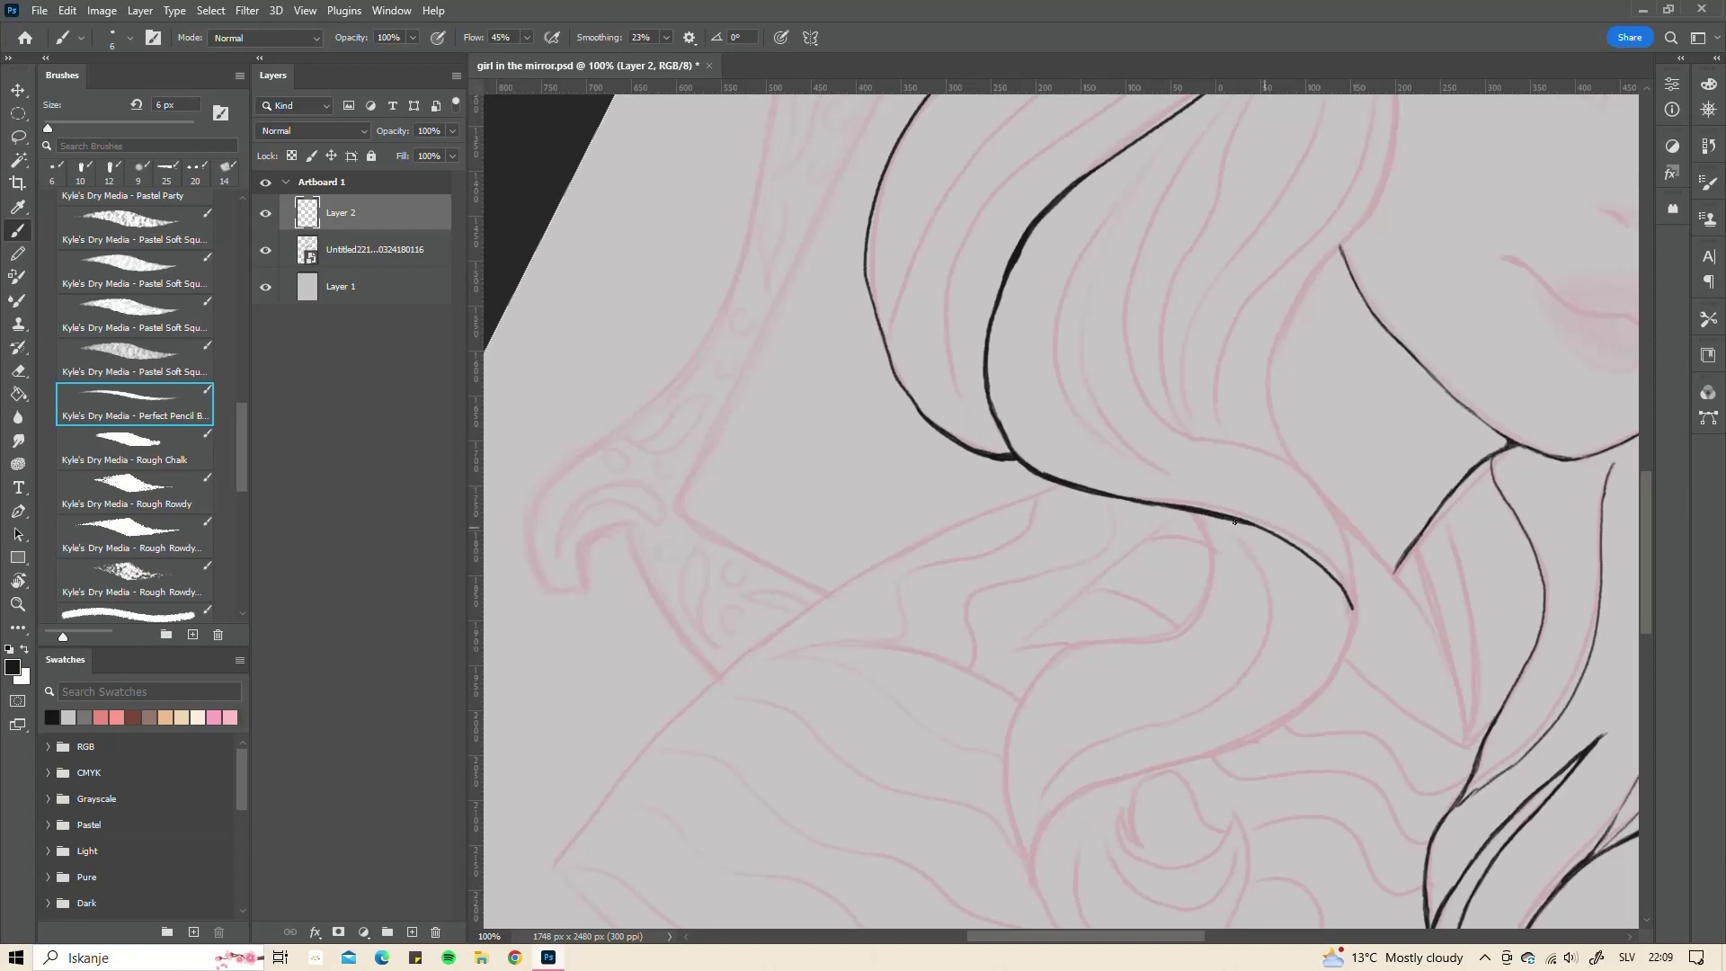
# - Draw a hair strand down-right from the curve and join two hair lines, undoing an overlong stroke
pyautogui.scroll(3, 1150, 396)
pyautogui.moveTo(1148, 400); pyautogui.dragTo(1348, 749)
pyautogui.hotkey('ctrl', 'z')
pyautogui.moveTo(1150, 389)
pyautogui.mouseDown()
pyautogui.moveTo(1129, 451)
pyautogui.moveTo(1263, 638)
pyautogui.mouseUp()
pyautogui.scroll(-5, 962, 179)
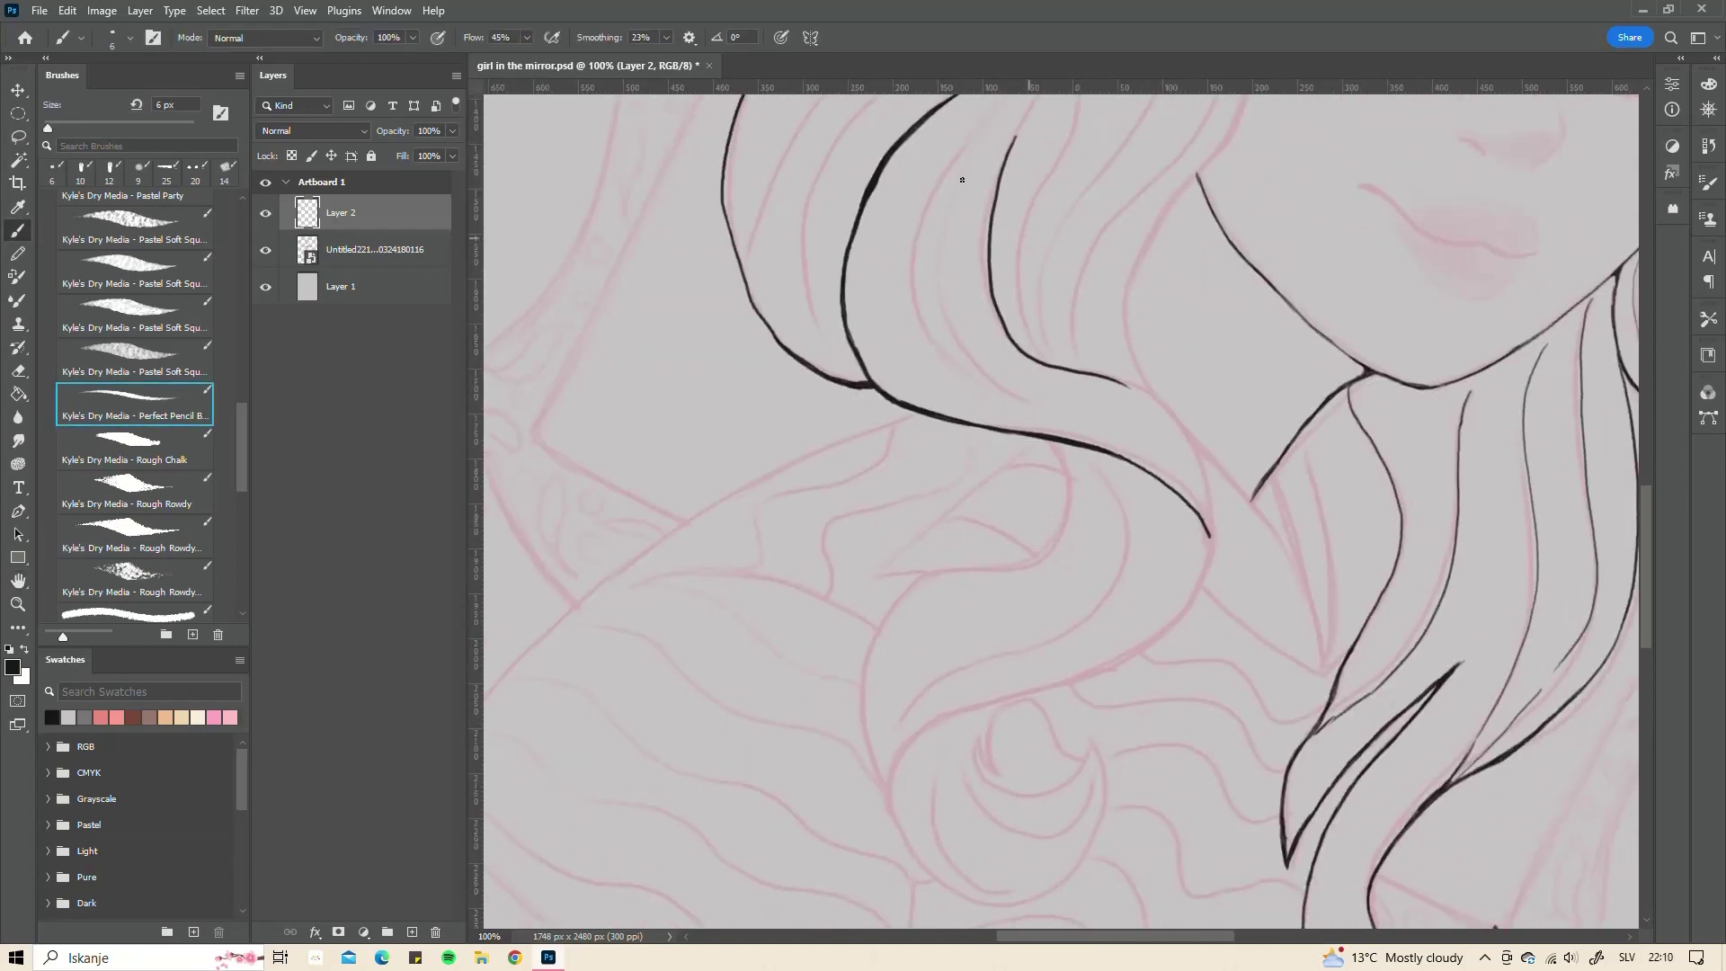
pyautogui.moveTo(1124, 387)
pyautogui.mouseDown()
pyautogui.moveTo(1211, 531)
pyautogui.moveTo(1200, 589)
pyautogui.mouseUp()
pyautogui.moveTo(1182, 428)
pyautogui.mouseDown()
pyautogui.moveTo(940, 507)
pyautogui.moveTo(1011, 533)
pyautogui.mouseUp()
pyautogui.moveTo(1012, 532); pyautogui.dragTo(1159, 793)
# - Ink a vertical strand, dark strokes on the left side, and strokes in the lower waves
pyautogui.moveTo(648, 296)
pyautogui.mouseDown()
pyautogui.moveTo(652, 384)
pyautogui.moveTo(701, 507)
pyautogui.moveTo(850, 580)
pyautogui.moveTo(1137, 589)
pyautogui.moveTo(899, 583)
pyautogui.moveTo(1119, 604)
pyautogui.mouseUp()
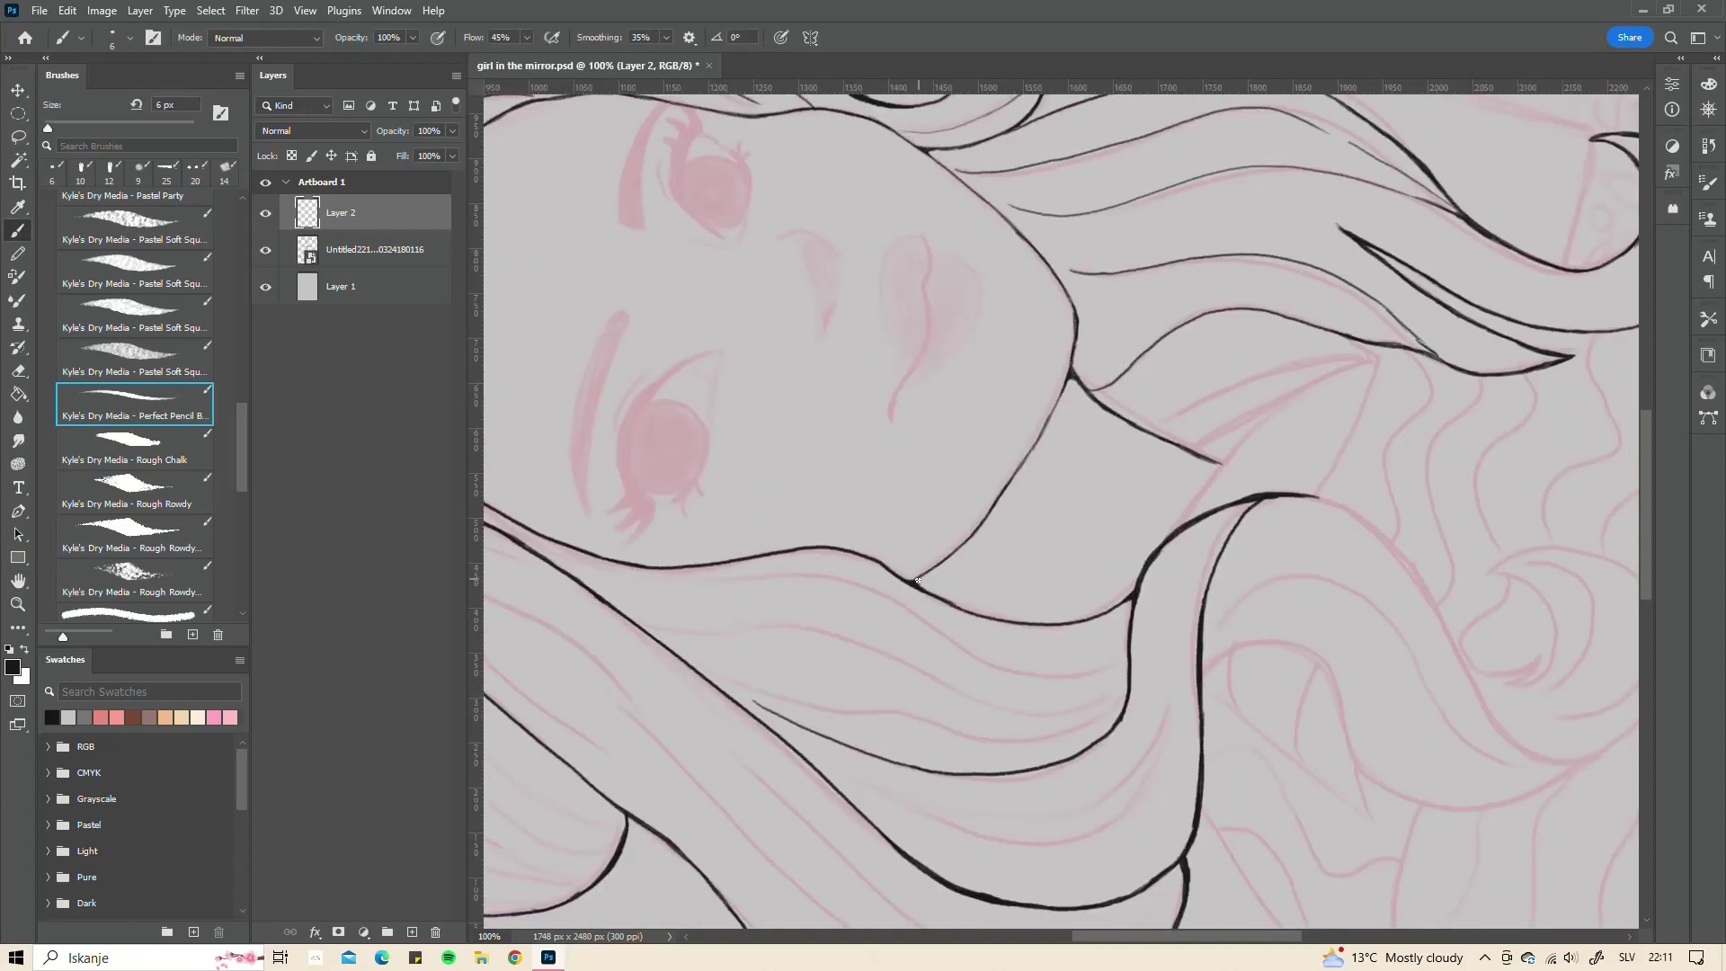
pyautogui.moveTo(962, 608); pyautogui.dragTo(638, 491)
pyautogui.moveTo(898, 534); pyautogui.dragTo(1286, 713)
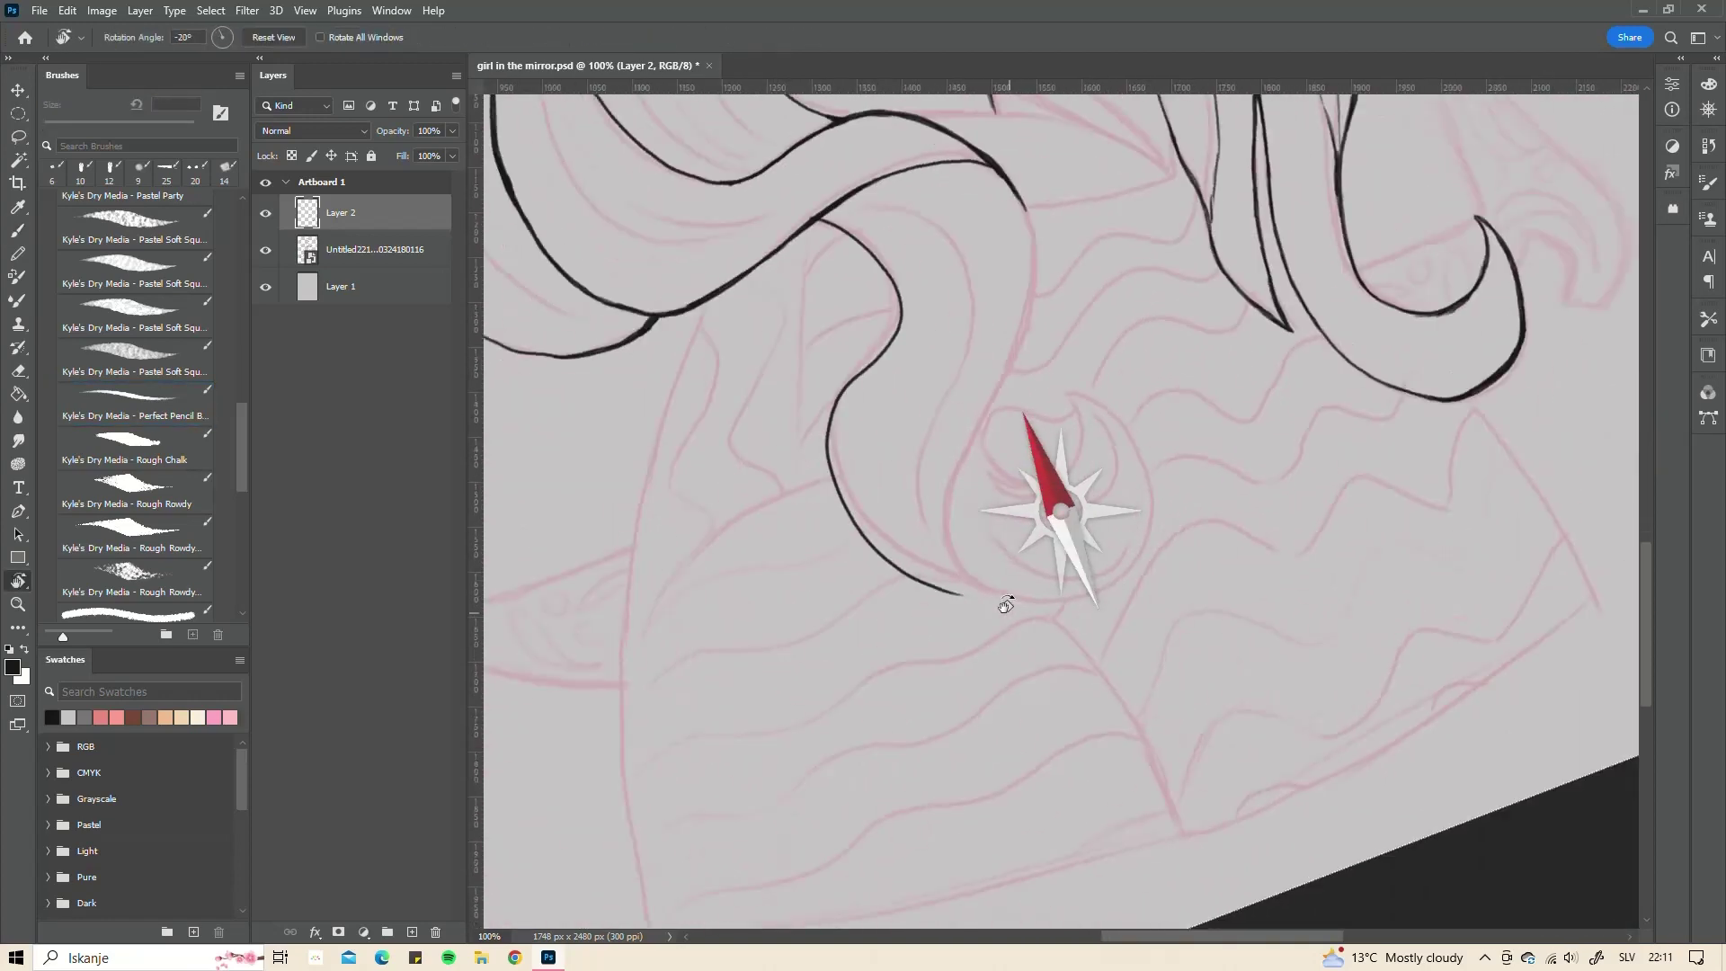
pyautogui.moveTo(1010, 598); pyautogui.dragTo(1043, 595)
pyautogui.moveTo(1043, 596); pyautogui.dragTo(953, 582)
# - Back on the inking brush, draw curved hair strokes extending the lock
pyautogui.rightClick(863, 317)
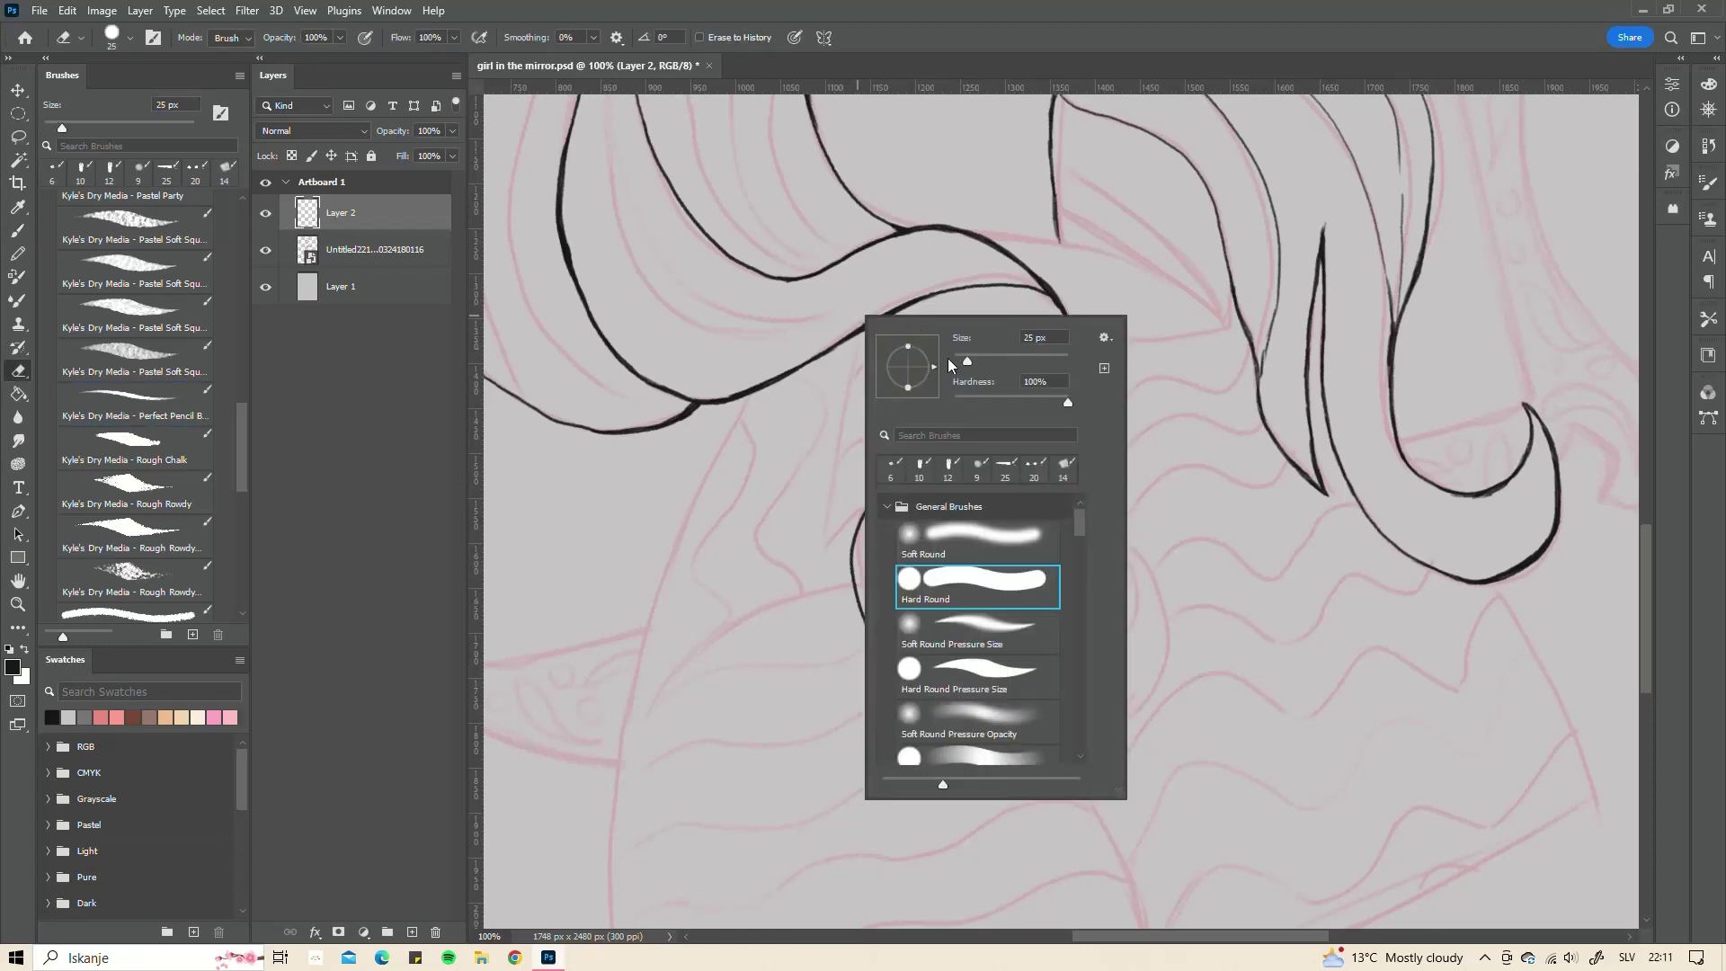
pyautogui.press('e')
pyautogui.press('b')
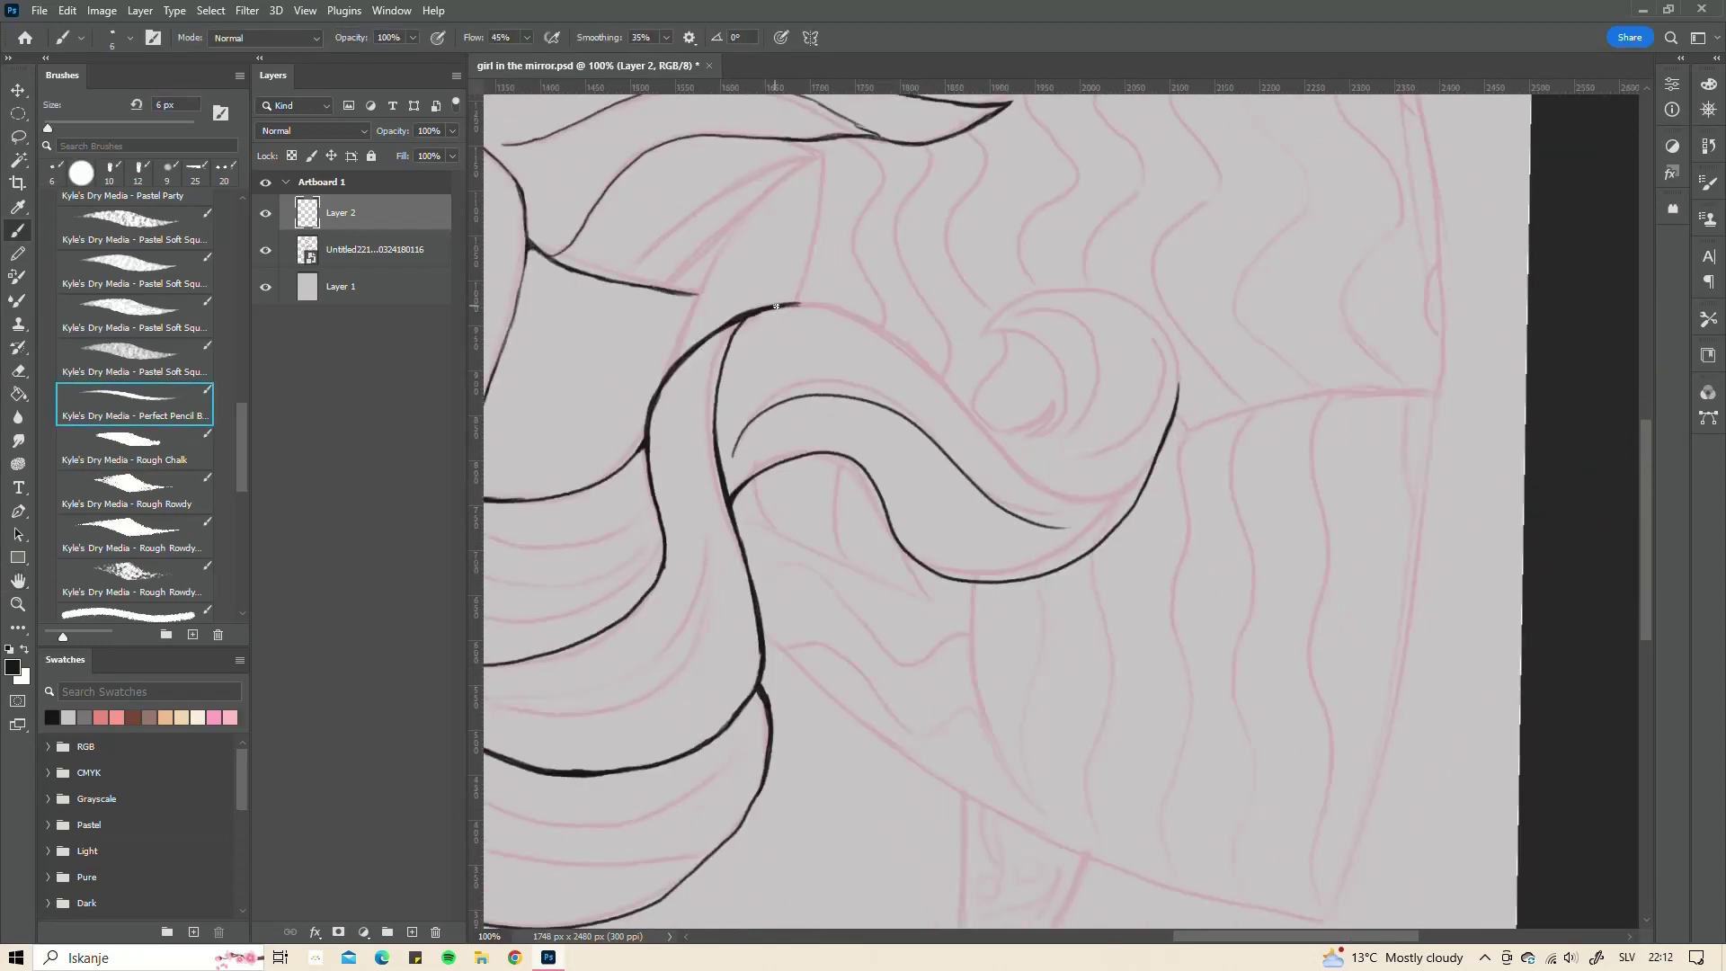
pyautogui.moveTo(784, 304); pyautogui.dragTo(1115, 506)
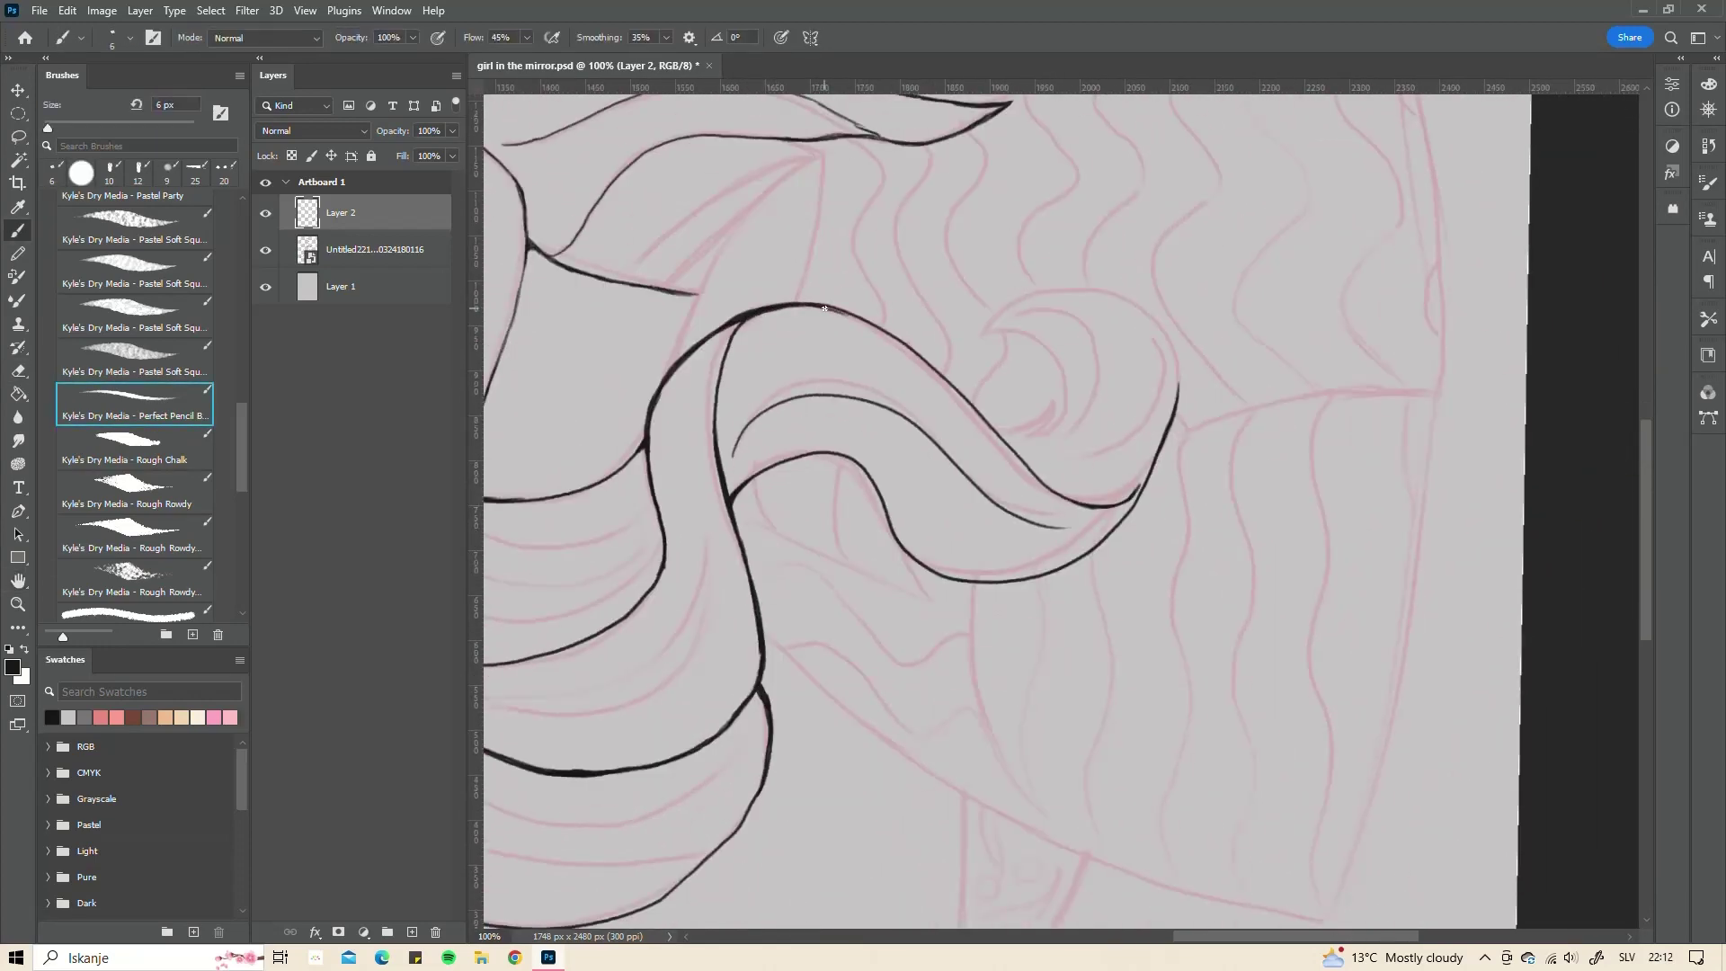
pyautogui.moveTo(824, 308)
pyautogui.mouseDown()
pyautogui.moveTo(887, 539)
pyautogui.moveTo(955, 463)
pyautogui.moveTo(974, 520)
pyautogui.mouseUp()
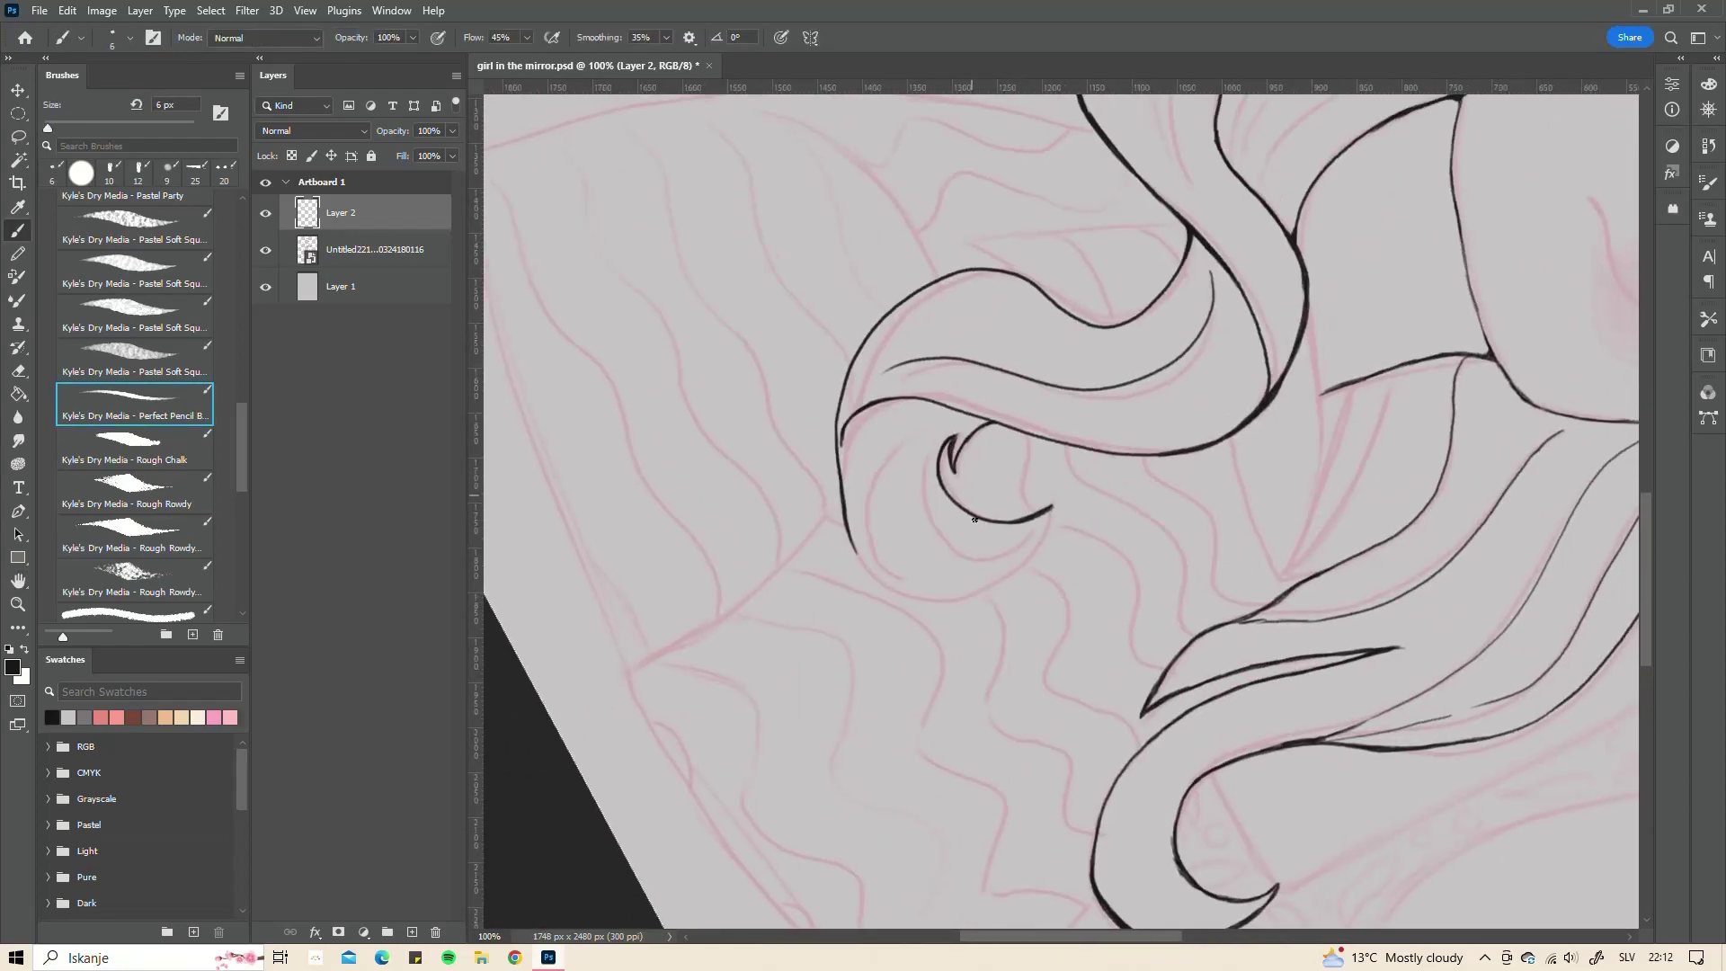
pyautogui.moveTo(935, 598)
pyautogui.mouseDown()
pyautogui.moveTo(1014, 575)
pyautogui.moveTo(1041, 502)
pyautogui.moveTo(970, 341)
pyautogui.moveTo(1060, 412)
pyautogui.mouseUp()
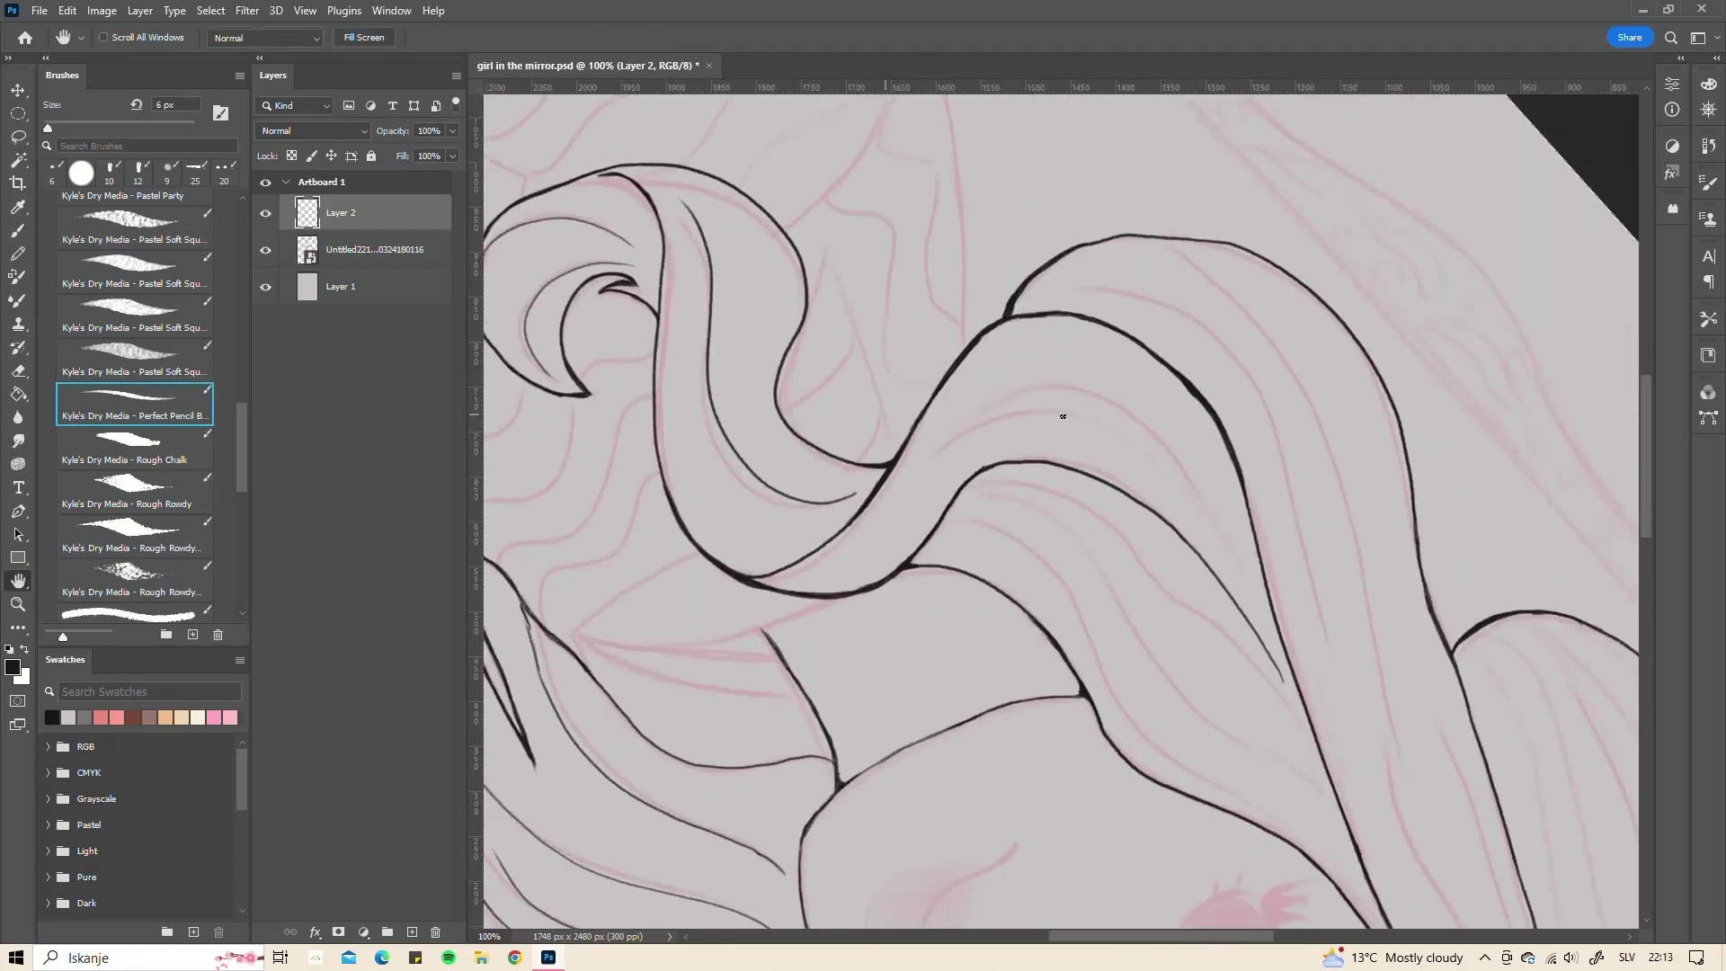
pyautogui.moveTo(915, 288)
pyautogui.mouseDown()
pyautogui.moveTo(1168, 531)
pyautogui.moveTo(677, 341)
pyautogui.moveTo(1055, 455)
pyautogui.moveTo(1174, 462)
pyautogui.moveTo(1265, 367)
pyautogui.moveTo(1313, 377)
pyautogui.mouseUp()
pyautogui.moveTo(1312, 378); pyautogui.dragTo(1332, 357)
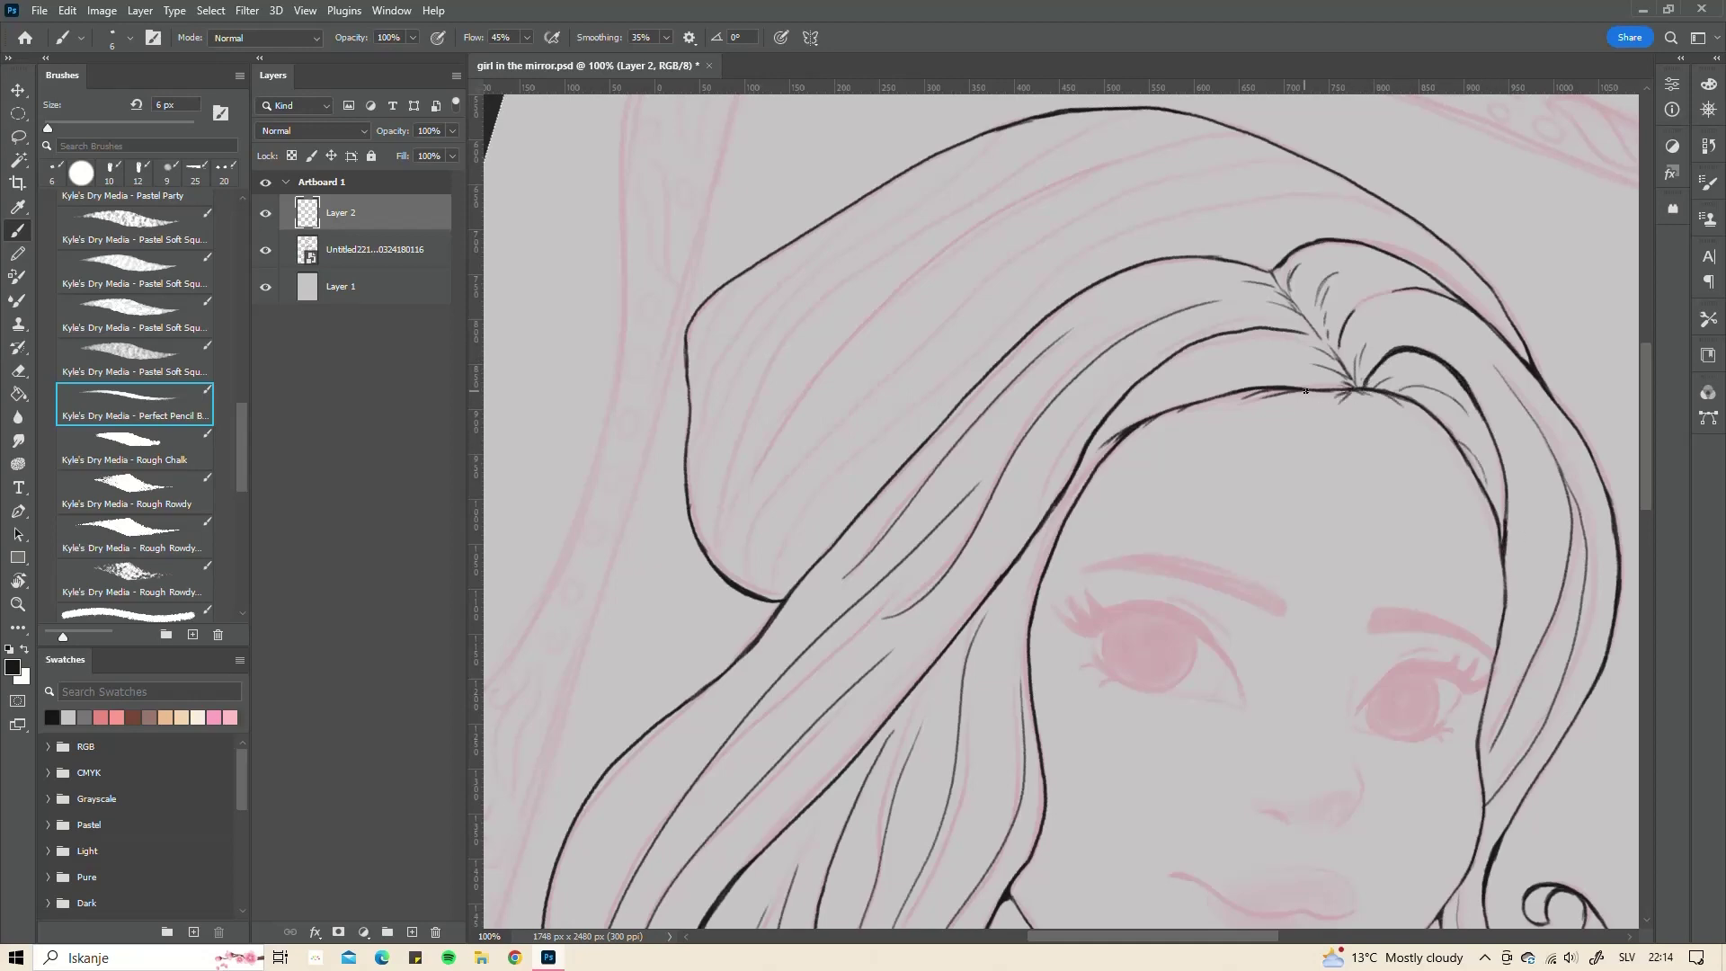
# - Ink several curving strand lines across the upper hair, including one thick strand
pyautogui.moveTo(1176, 409)
pyautogui.mouseDown()
pyautogui.moveTo(1141, 452)
pyautogui.moveTo(875, 401)
pyautogui.moveTo(797, 367)
pyautogui.moveTo(1412, 637)
pyautogui.mouseUp()
pyautogui.moveTo(749, 371); pyautogui.dragTo(1421, 586)
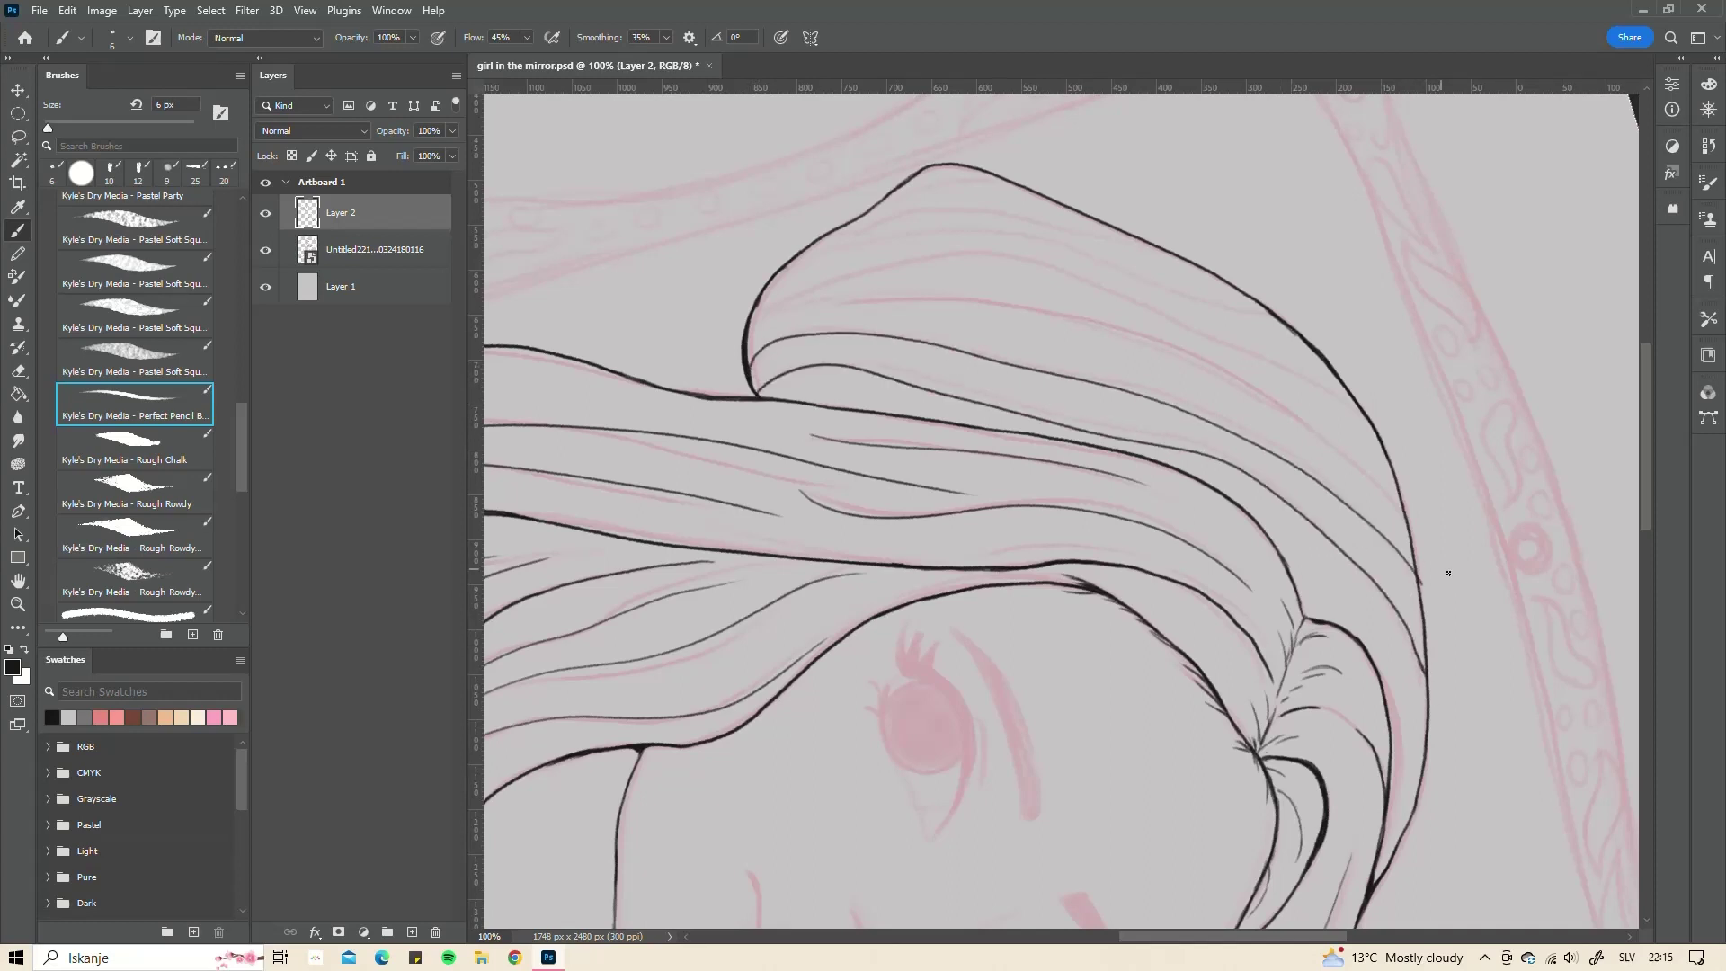
pyautogui.moveTo(755, 319); pyautogui.dragTo(1384, 444)
pyautogui.moveTo(757, 313); pyautogui.dragTo(1384, 454)
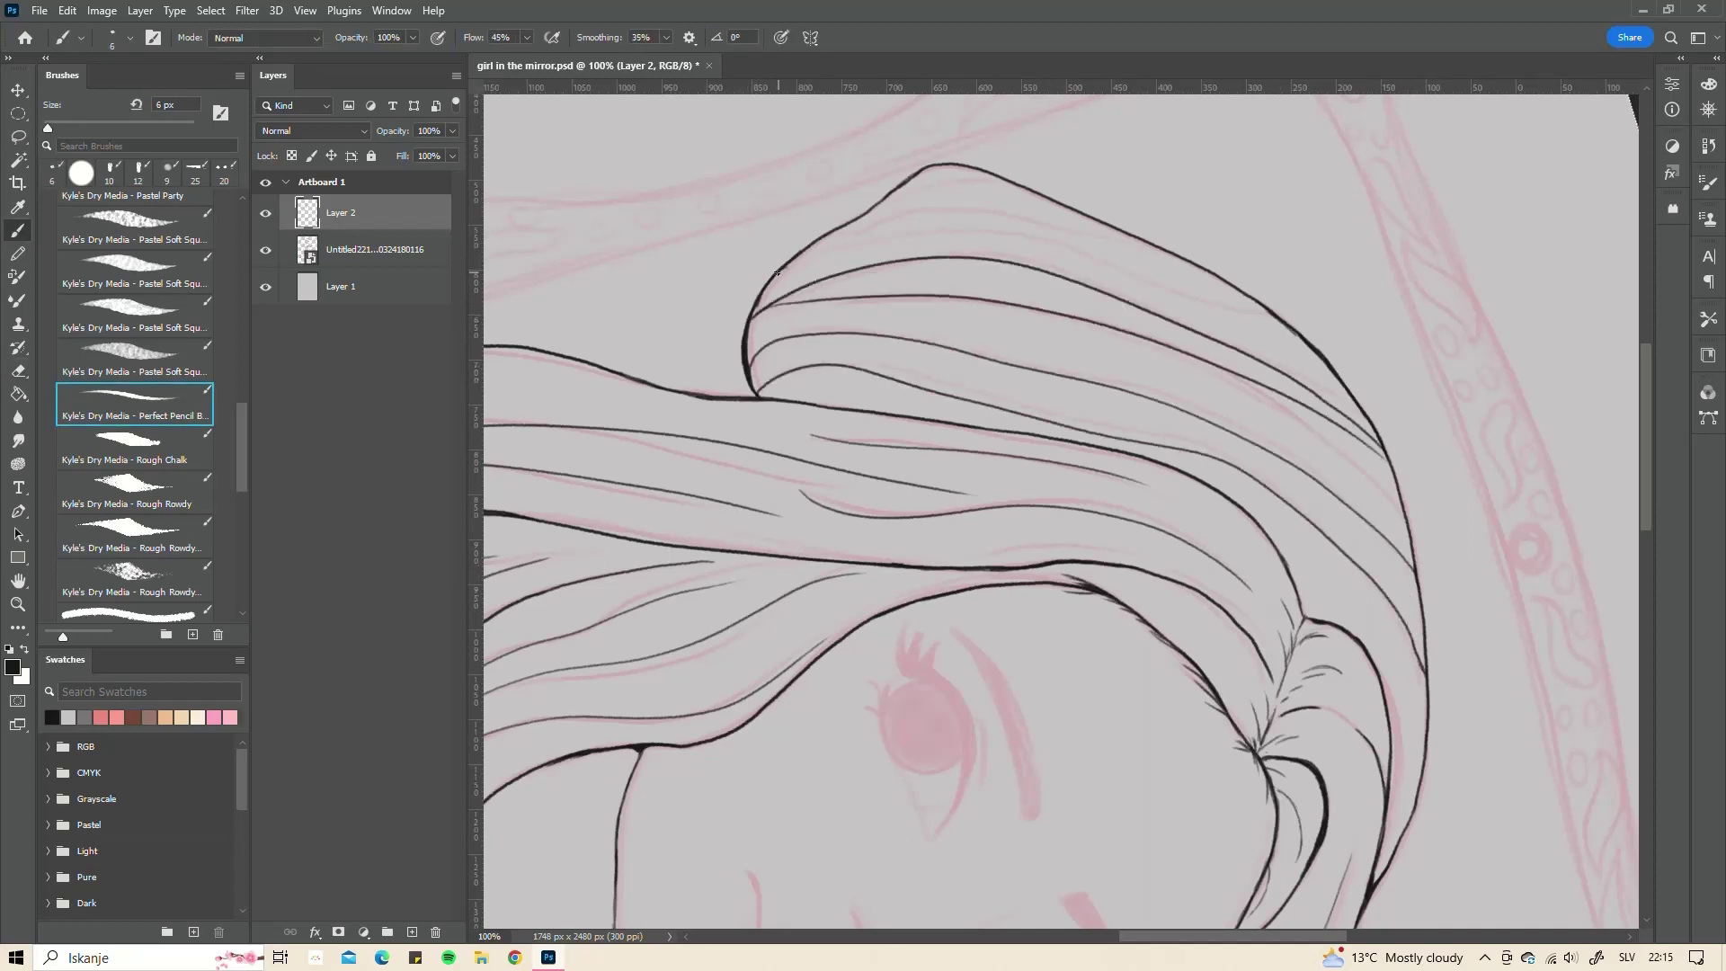
pyautogui.moveTo(775, 270); pyautogui.dragTo(1310, 347)
pyautogui.moveTo(820, 236); pyautogui.dragTo(1159, 246)
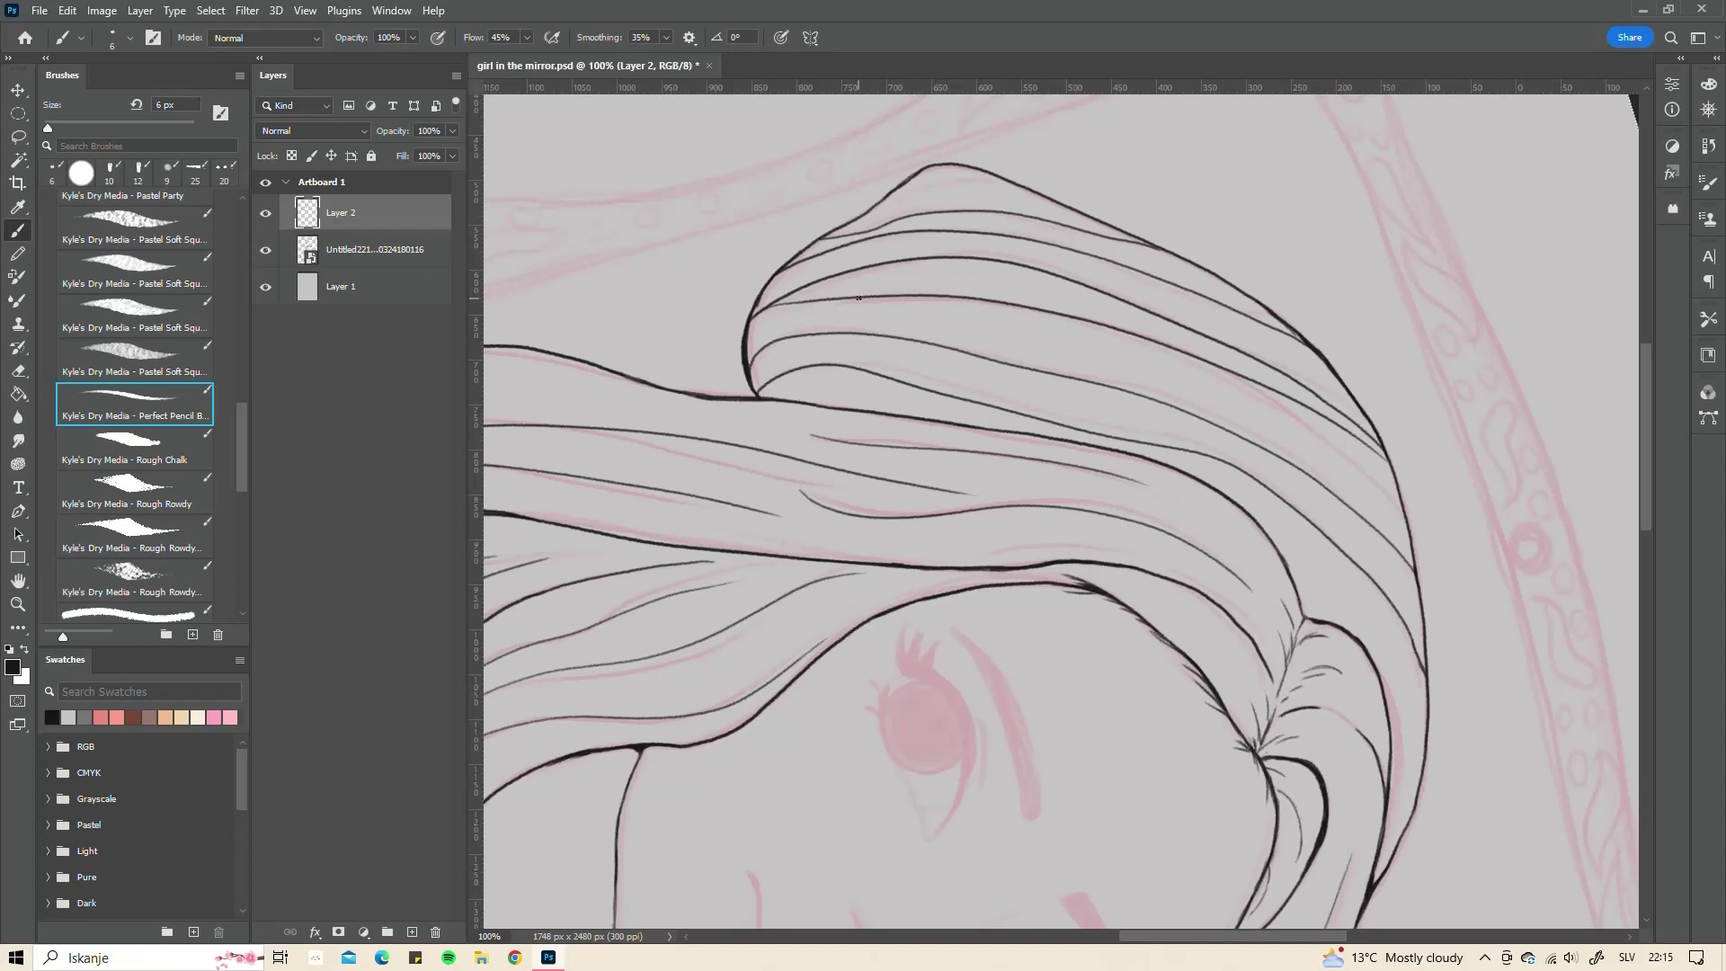
pyautogui.moveTo(838, 299); pyautogui.dragTo(1292, 409)
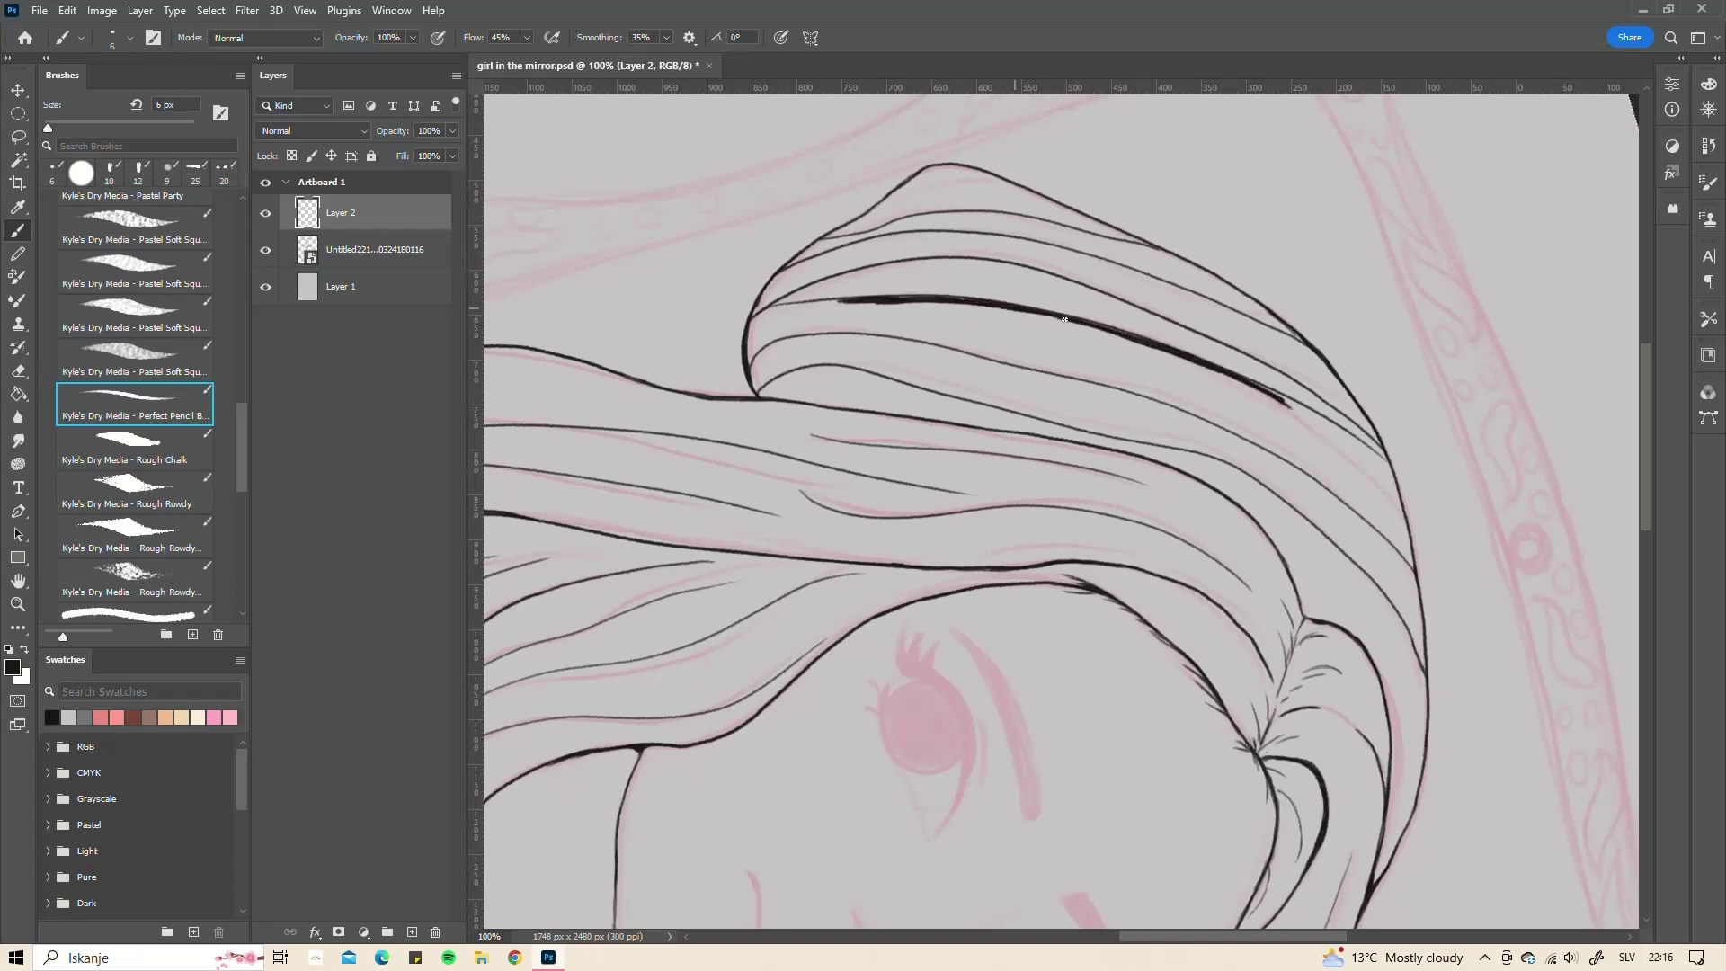
pyautogui.moveTo(765, 302); pyautogui.dragTo(957, 167)
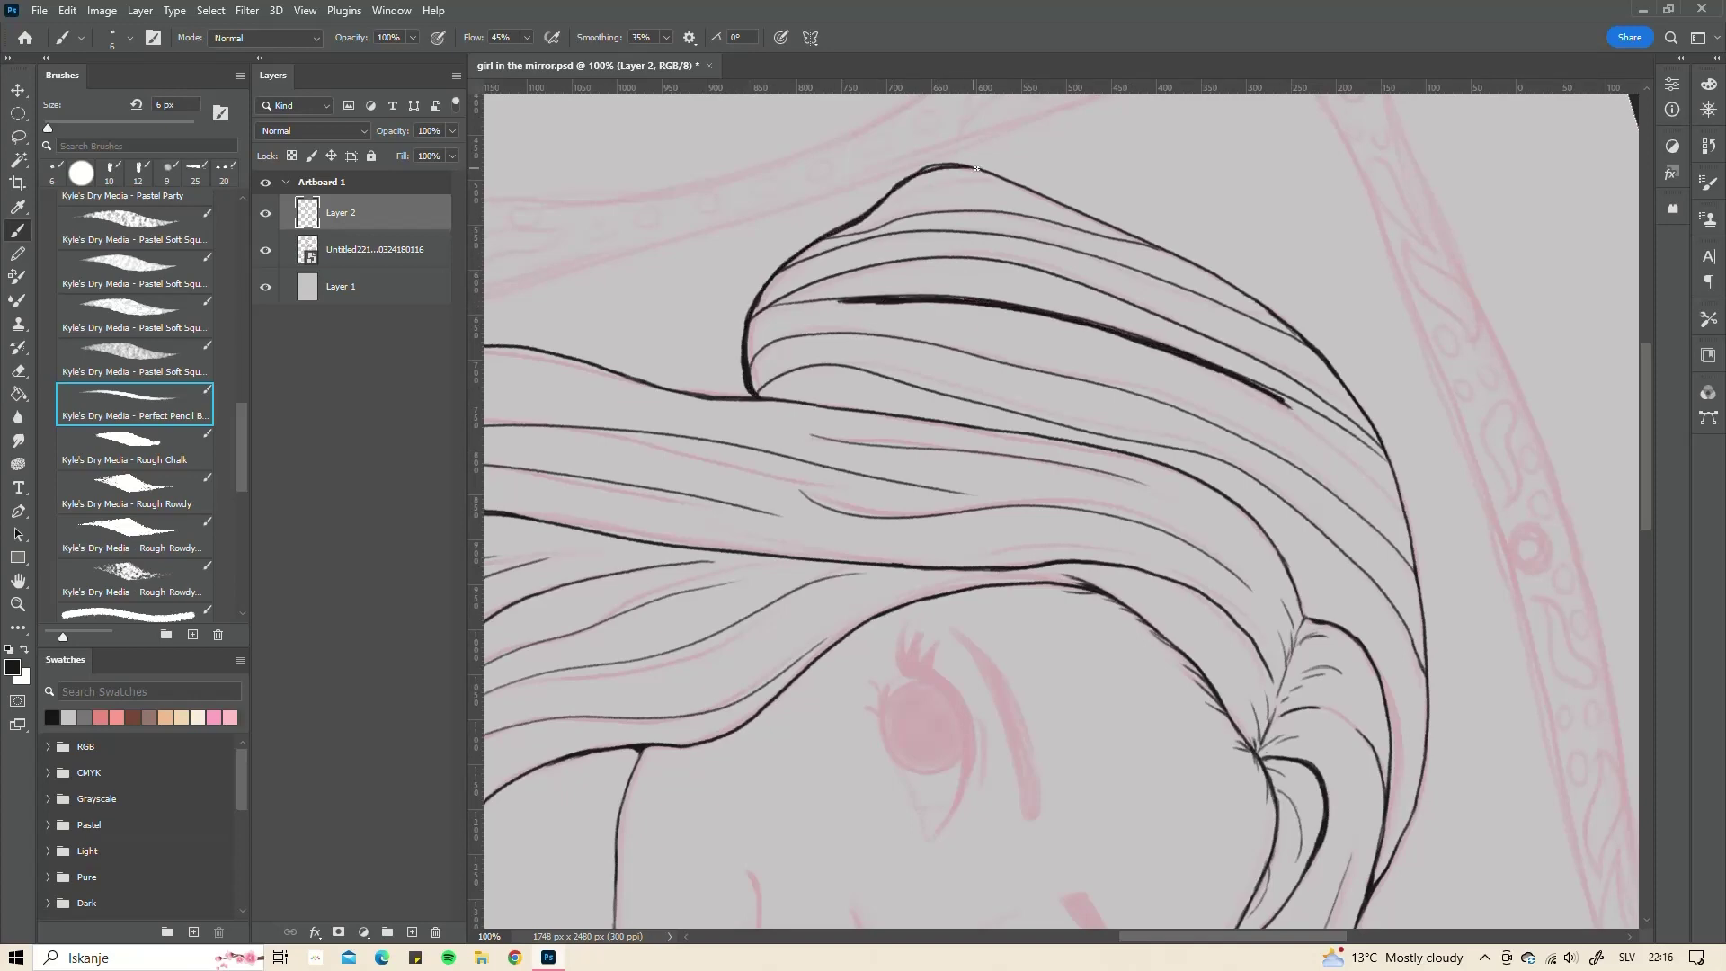
# - Thicken the top hair contour, straighten the canvas, and zoom out to view the whole artboard
pyautogui.press('r')
pyautogui.moveTo(1040, 482); pyautogui.dragTo(1061, 503)
pyautogui.moveTo(815, 231); pyautogui.dragTo(1298, 373)
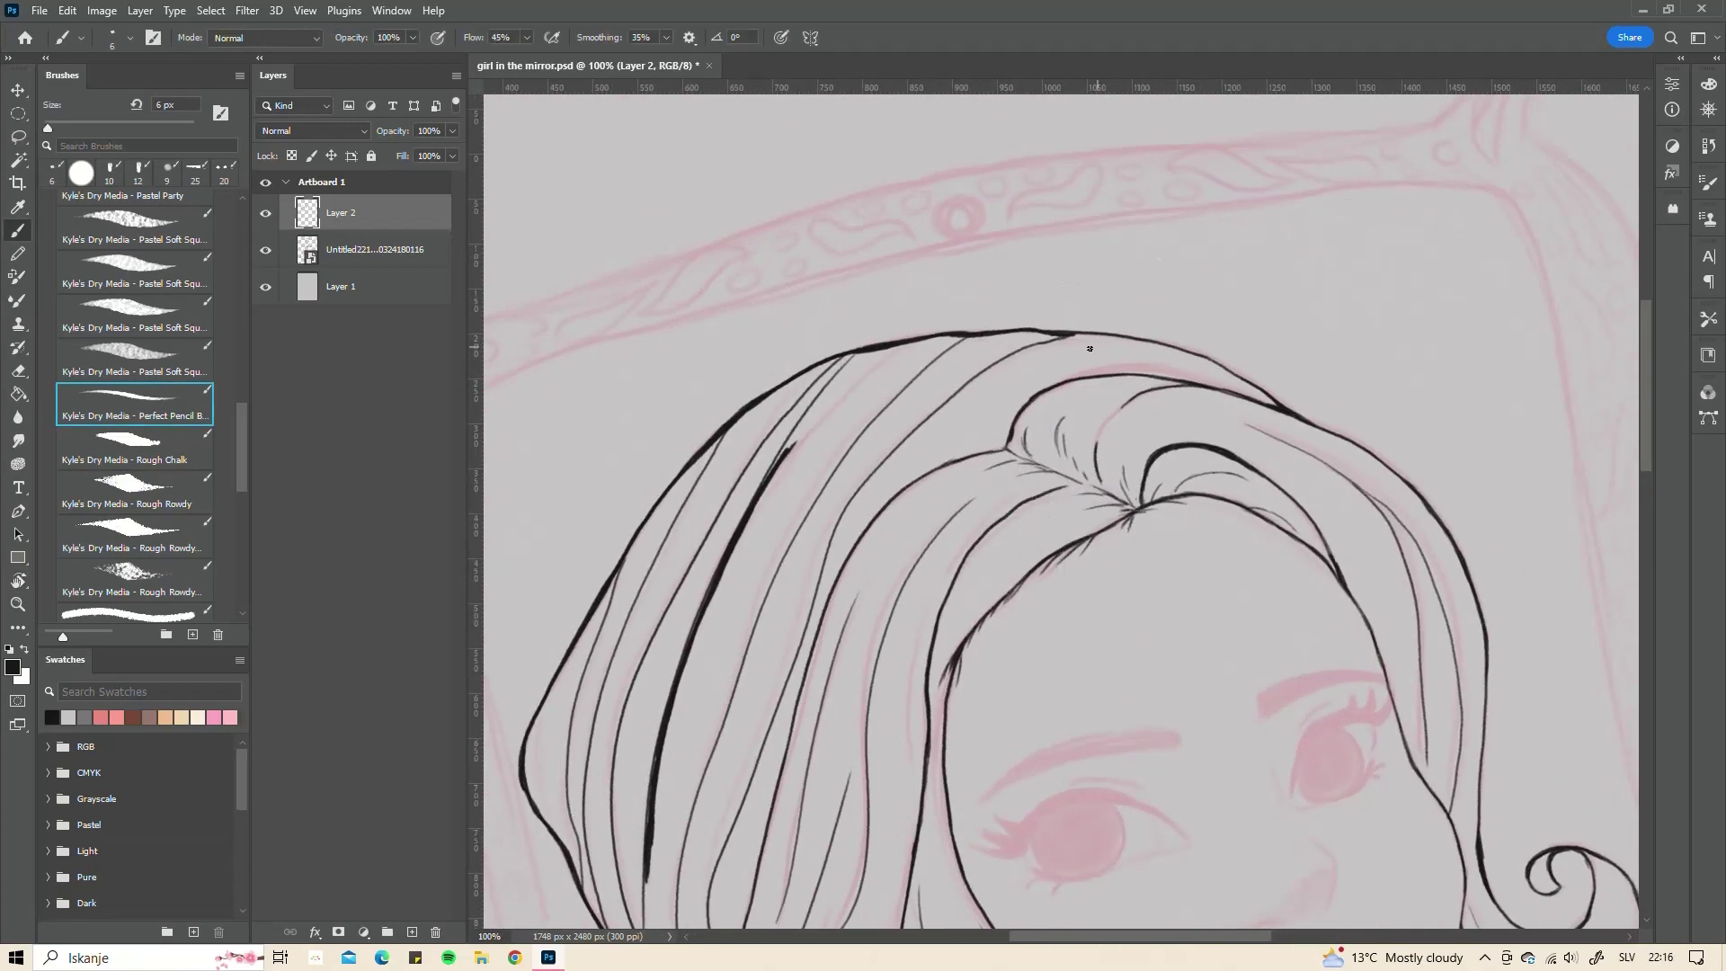
pyautogui.moveTo(1168, 594); pyautogui.dragTo(1185, 402)
pyautogui.press('z')
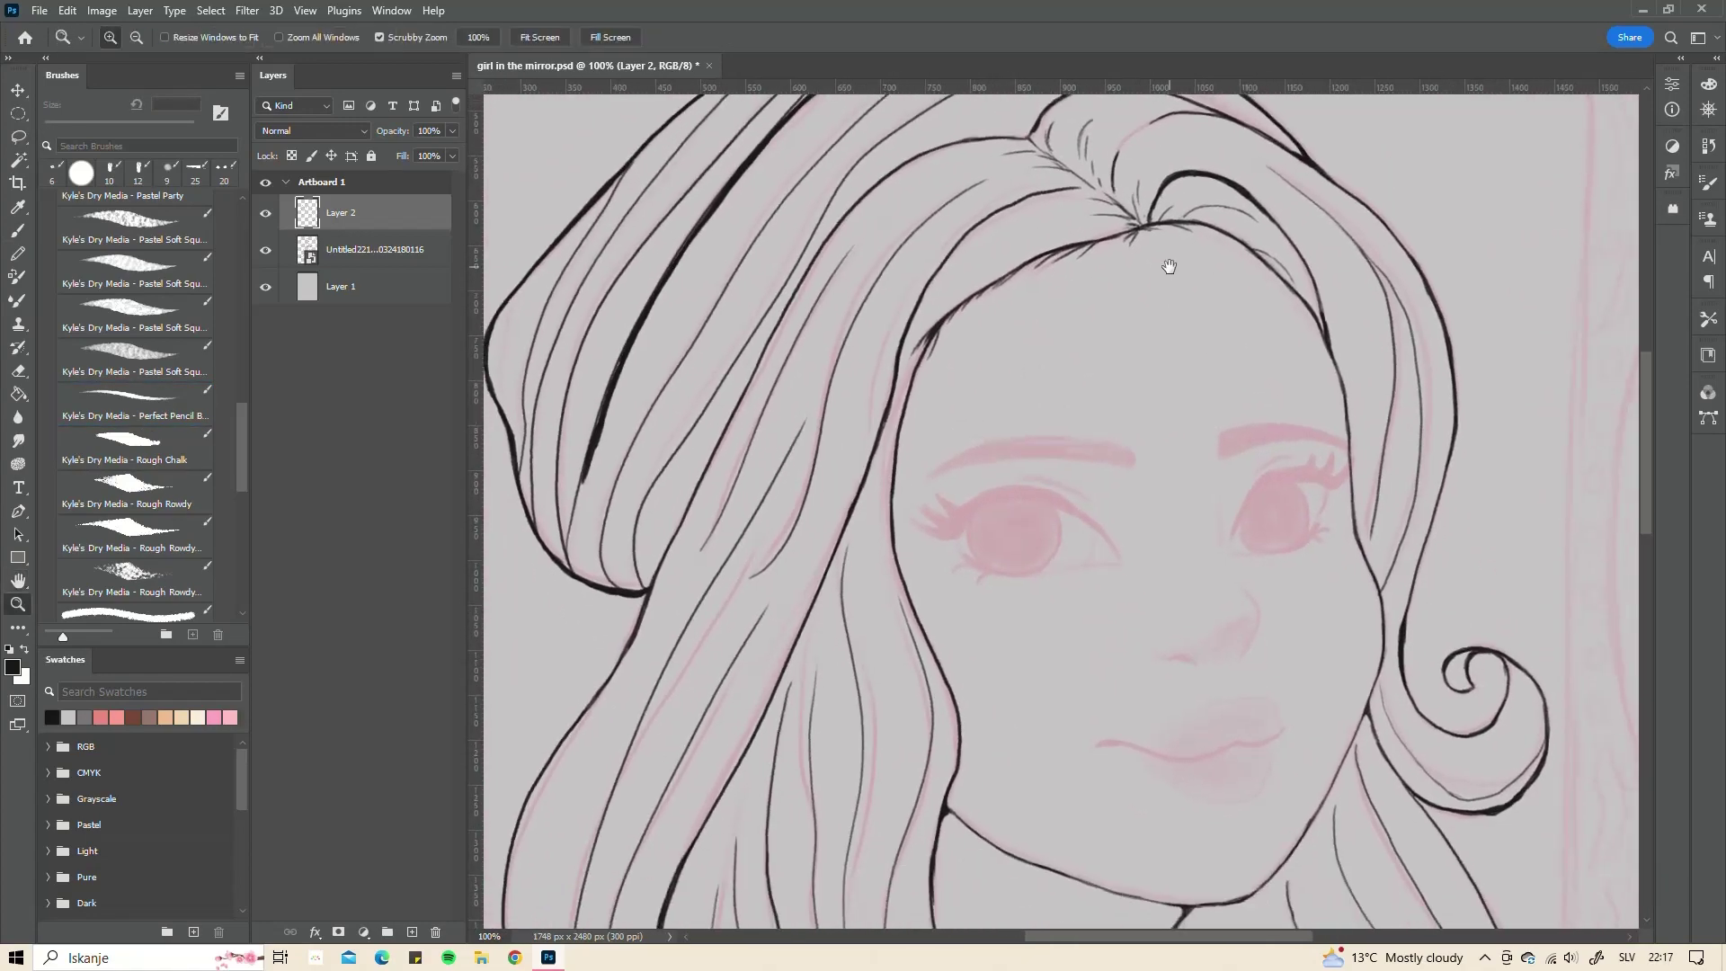
pyautogui.moveTo(1163, 261); pyautogui.dragTo(1075, 254)
# - Ink the hair outline beside the neck and the upper edge of the side curl
pyautogui.moveTo(1096, 542); pyautogui.dragTo(1168, 539)
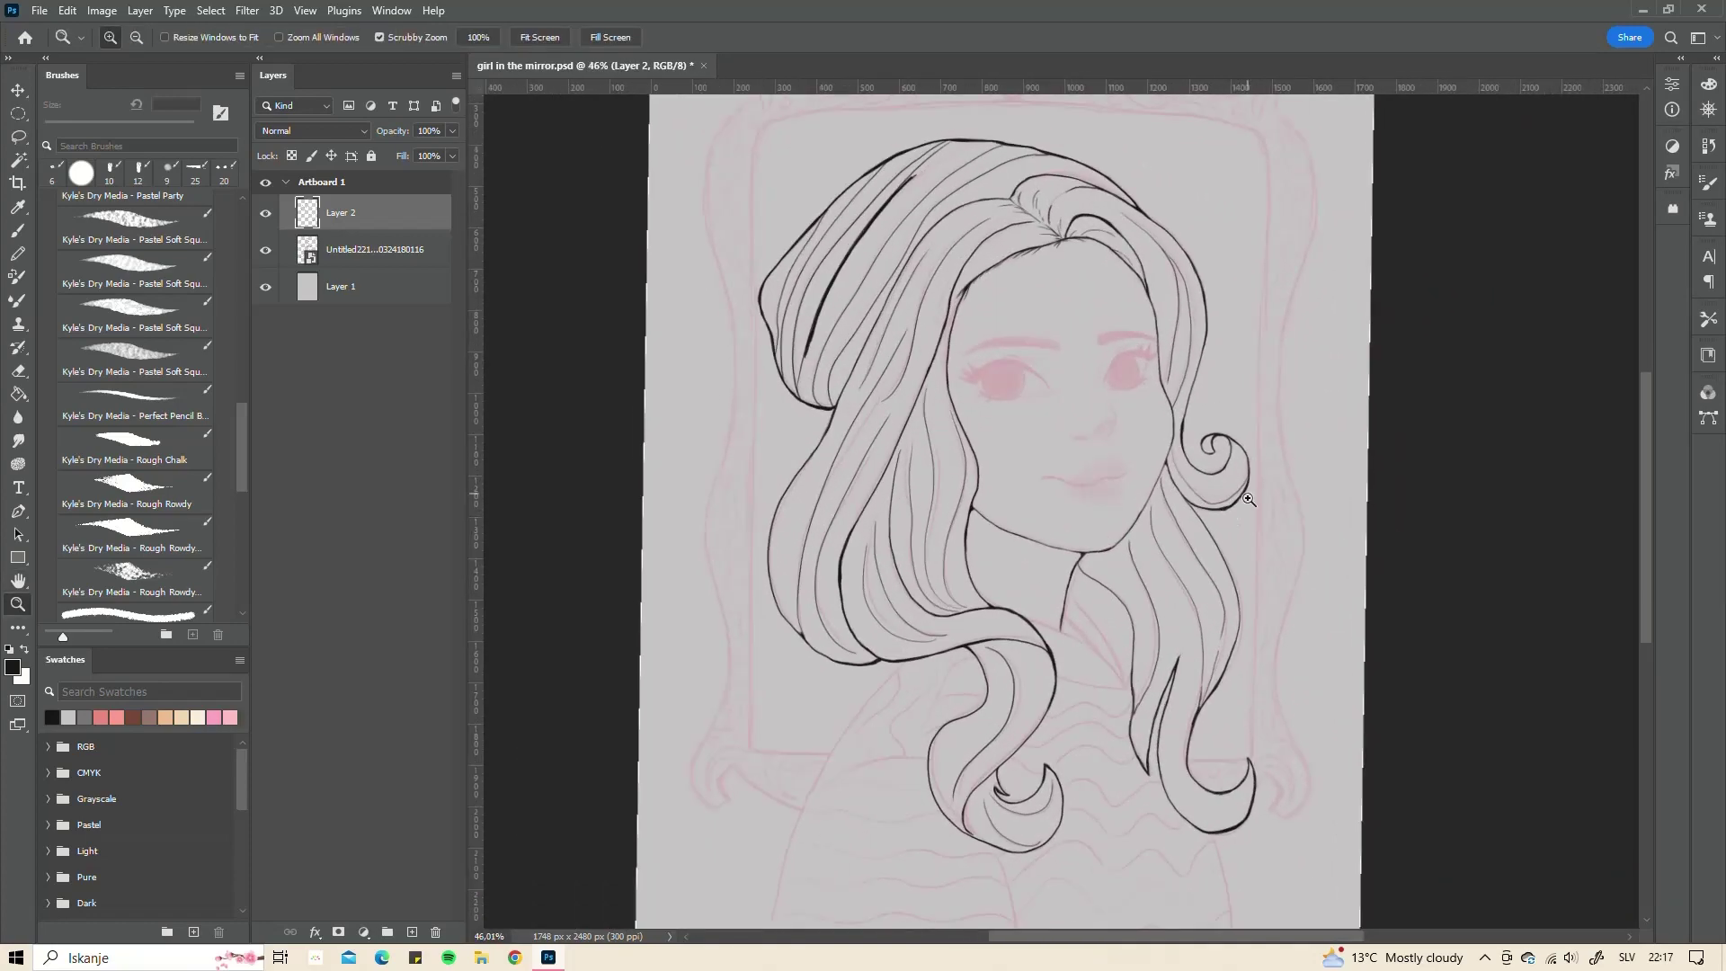
pyautogui.press('b')
pyautogui.moveTo(1156, 387); pyautogui.dragTo(1166, 408)
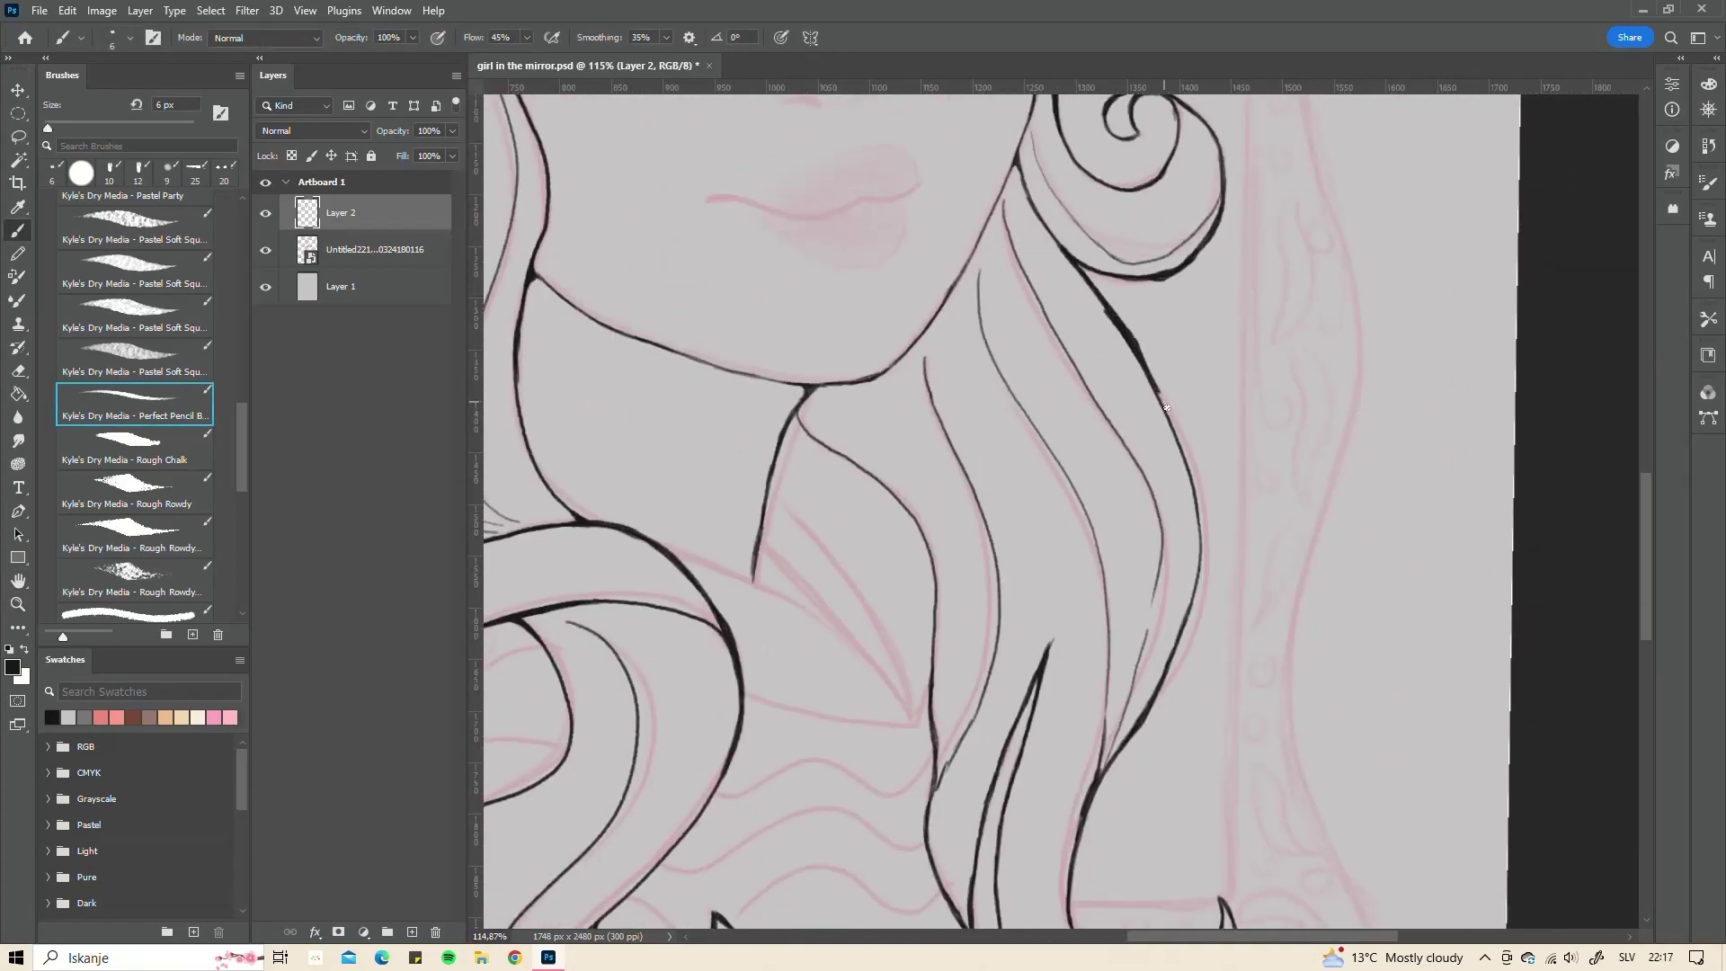
pyautogui.press('r')
pyautogui.moveTo(1085, 268); pyautogui.dragTo(1140, 416)
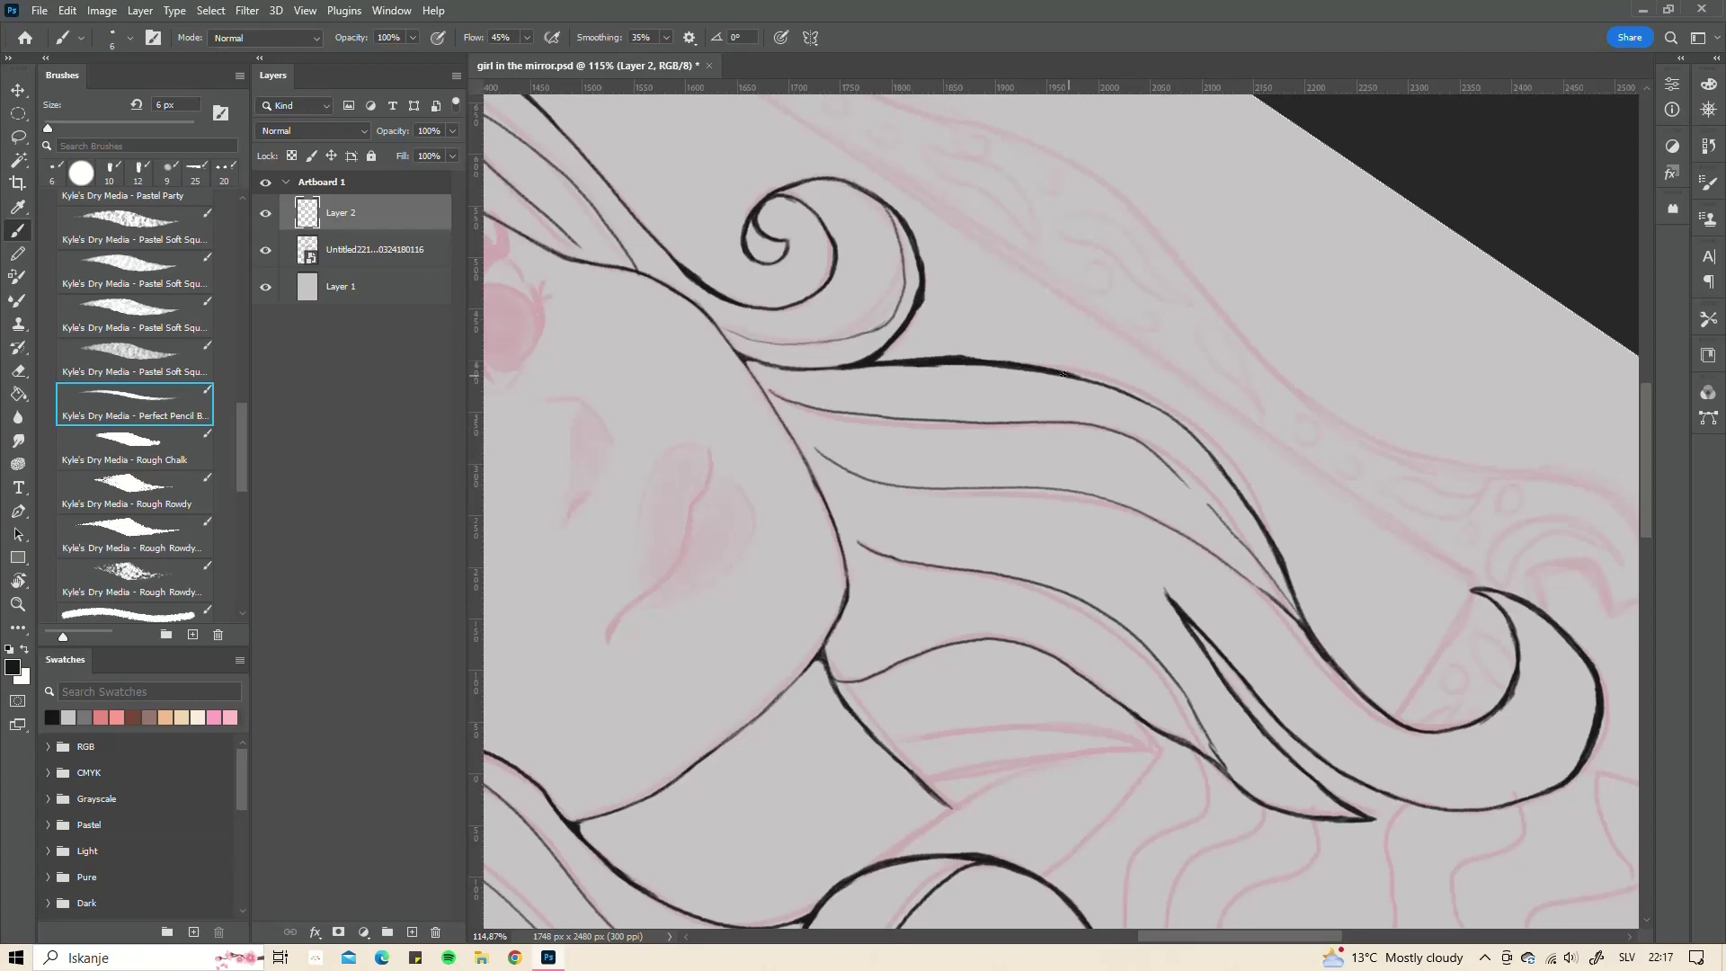
pyautogui.moveTo(874, 367)
pyautogui.mouseDown()
pyautogui.moveTo(1196, 436)
pyautogui.moveTo(1289, 572)
pyautogui.mouseUp()
pyautogui.moveTo(1289, 572)
pyautogui.mouseDown()
pyautogui.moveTo(1070, 342)
pyautogui.moveTo(1111, 445)
pyautogui.moveTo(1160, 483)
pyautogui.mouseUp()
# - Ink the lower hair locks and the strands converging below the chin
pyautogui.press('space')
pyautogui.moveTo(1279, 539); pyautogui.dragTo(1117, 434)
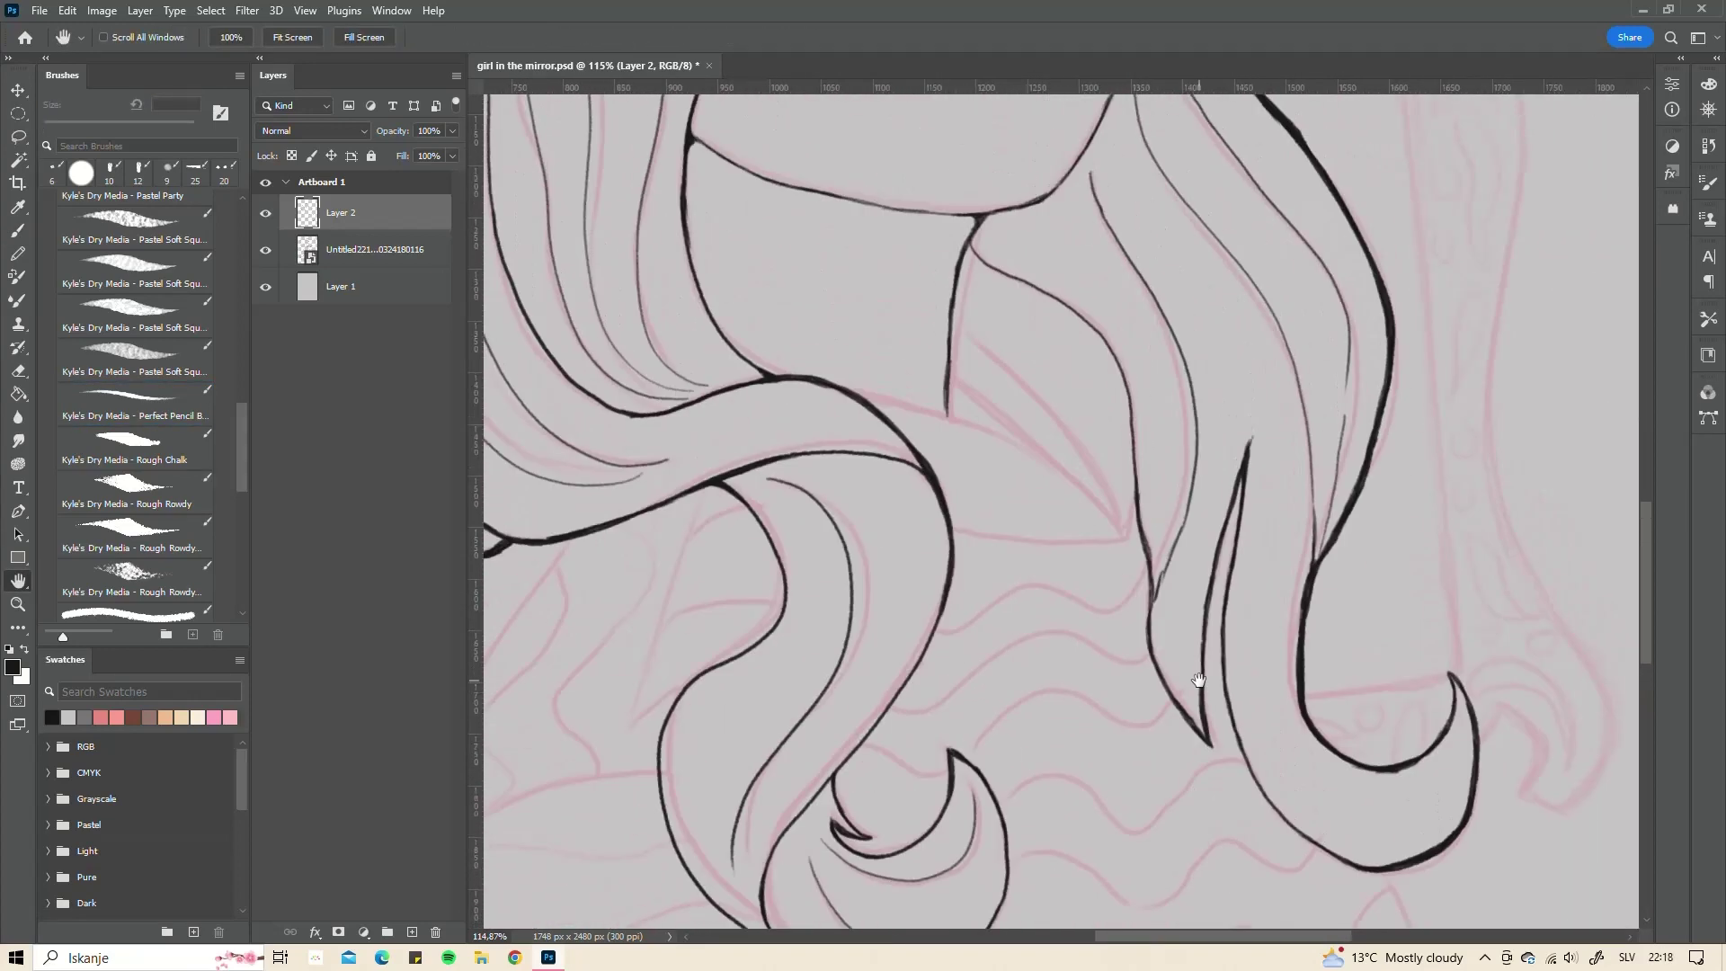
pyautogui.moveTo(972, 236); pyautogui.dragTo(1076, 315)
pyautogui.moveTo(951, 324); pyautogui.dragTo(1135, 539)
pyautogui.moveTo(1052, 481); pyautogui.dragTo(1079, 378)
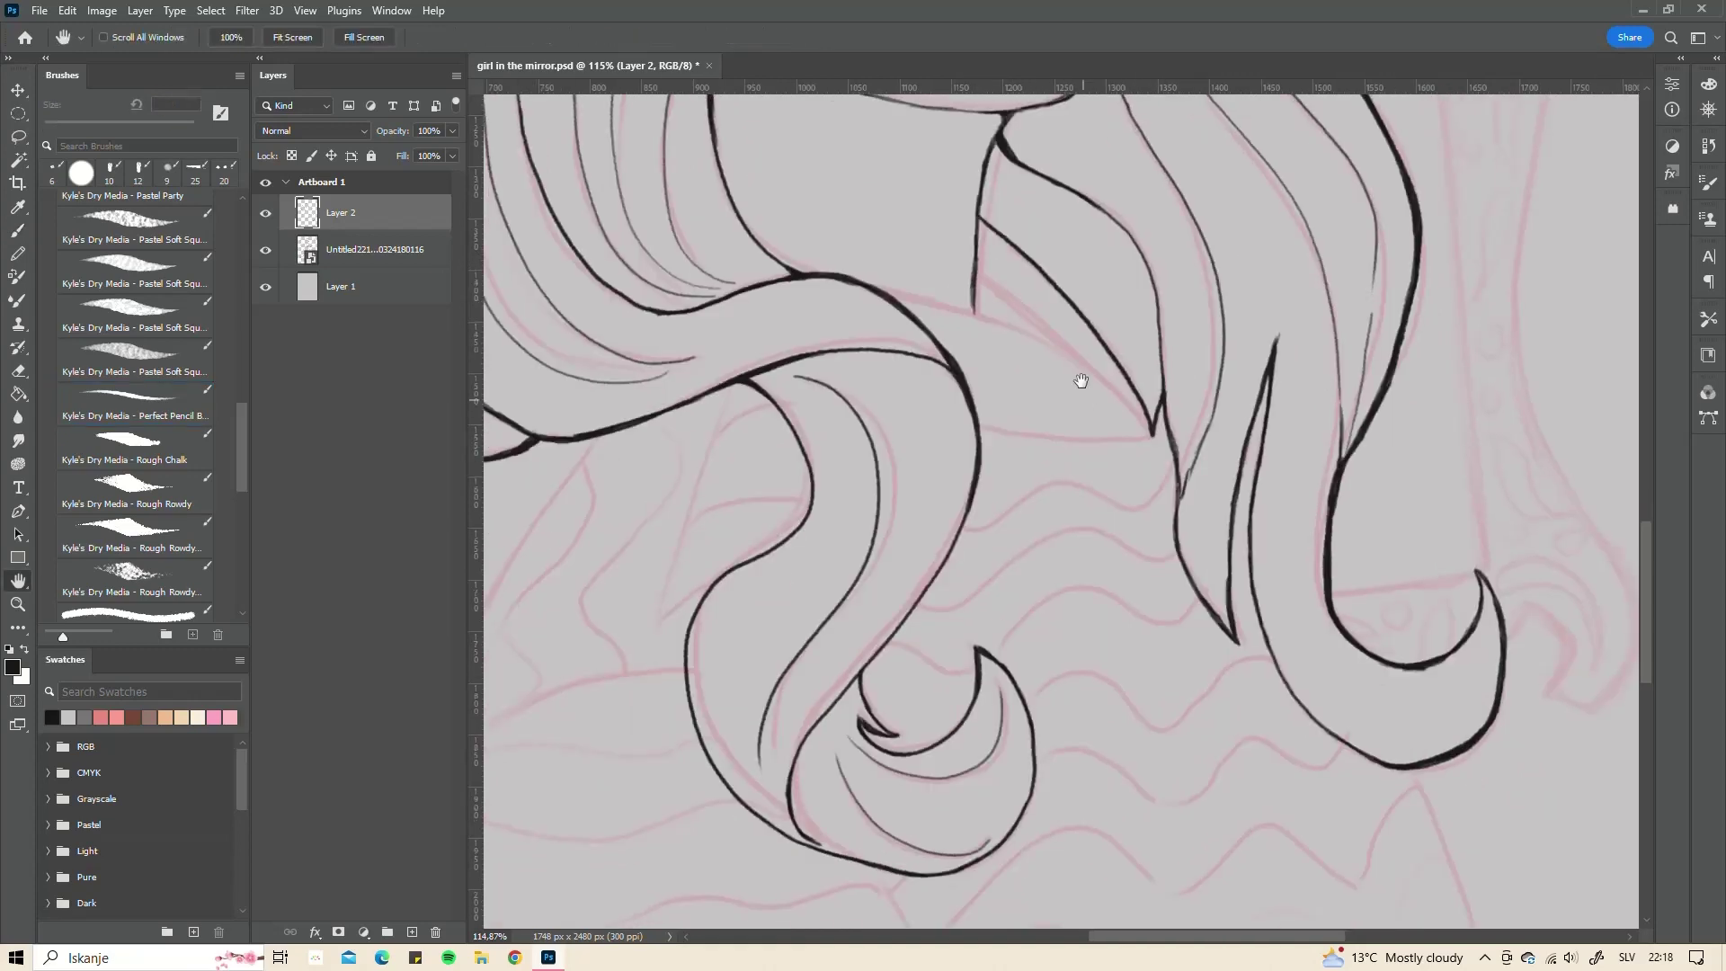
pyautogui.moveTo(988, 270); pyautogui.dragTo(1151, 432)
pyautogui.moveTo(895, 292); pyautogui.dragTo(1147, 424)
pyautogui.moveTo(978, 426); pyautogui.dragTo(1162, 433)
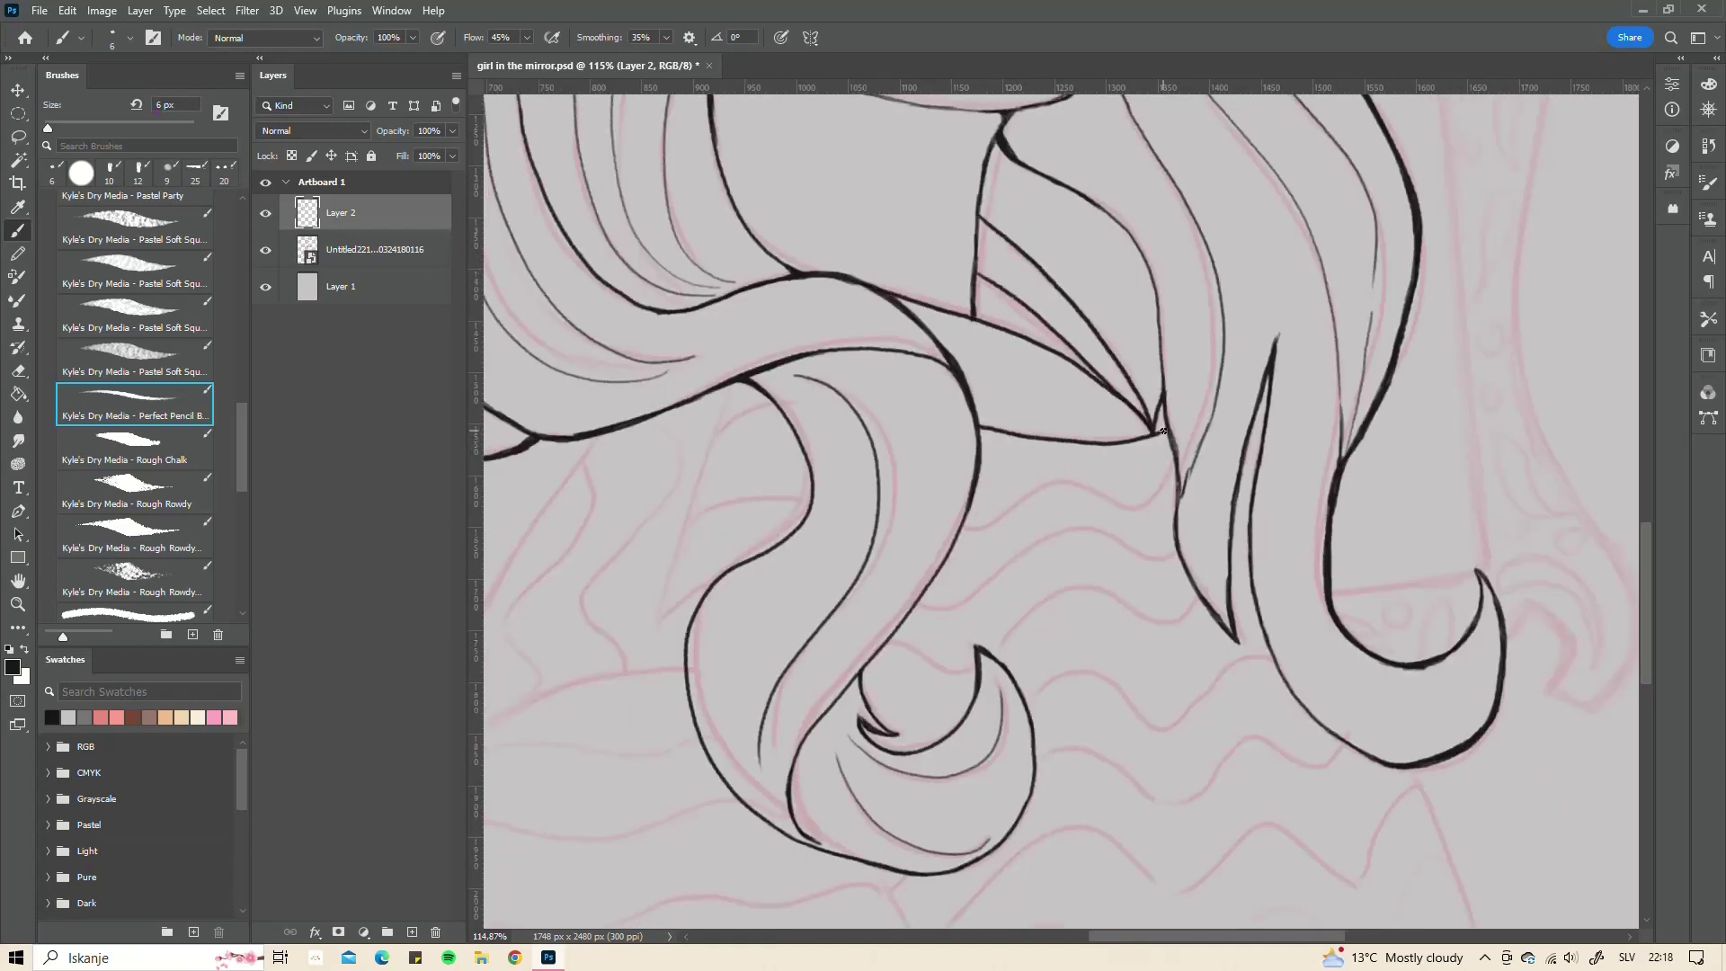
# - Adjust the zoom and erase stray ink around the lower hair
pyautogui.scroll(5, 1167, 438)
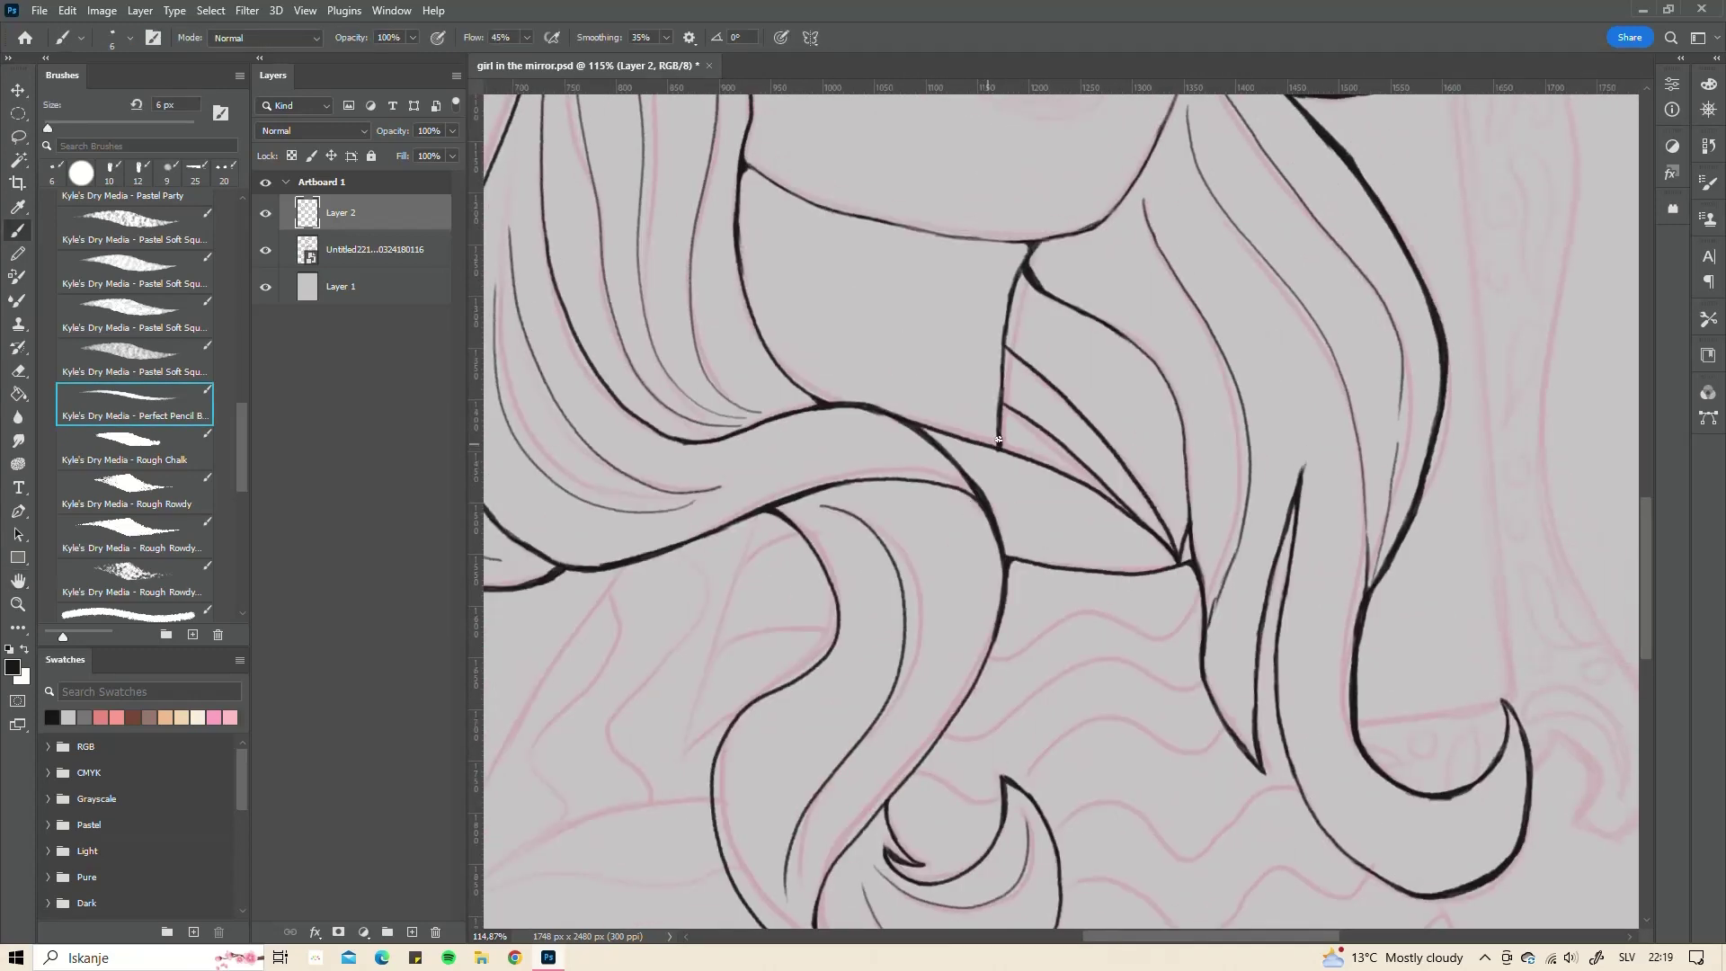
pyautogui.moveTo(845, 365)
pyautogui.mouseDown()
pyautogui.moveTo(1011, 391)
pyautogui.moveTo(1224, 526)
pyautogui.moveTo(814, 369)
pyautogui.moveTo(948, 419)
pyautogui.mouseUp()
pyautogui.scroll(3, 899, 378)
pyautogui.press('e')
pyautogui.press('b')
pyautogui.scroll(-1, 948, 420)
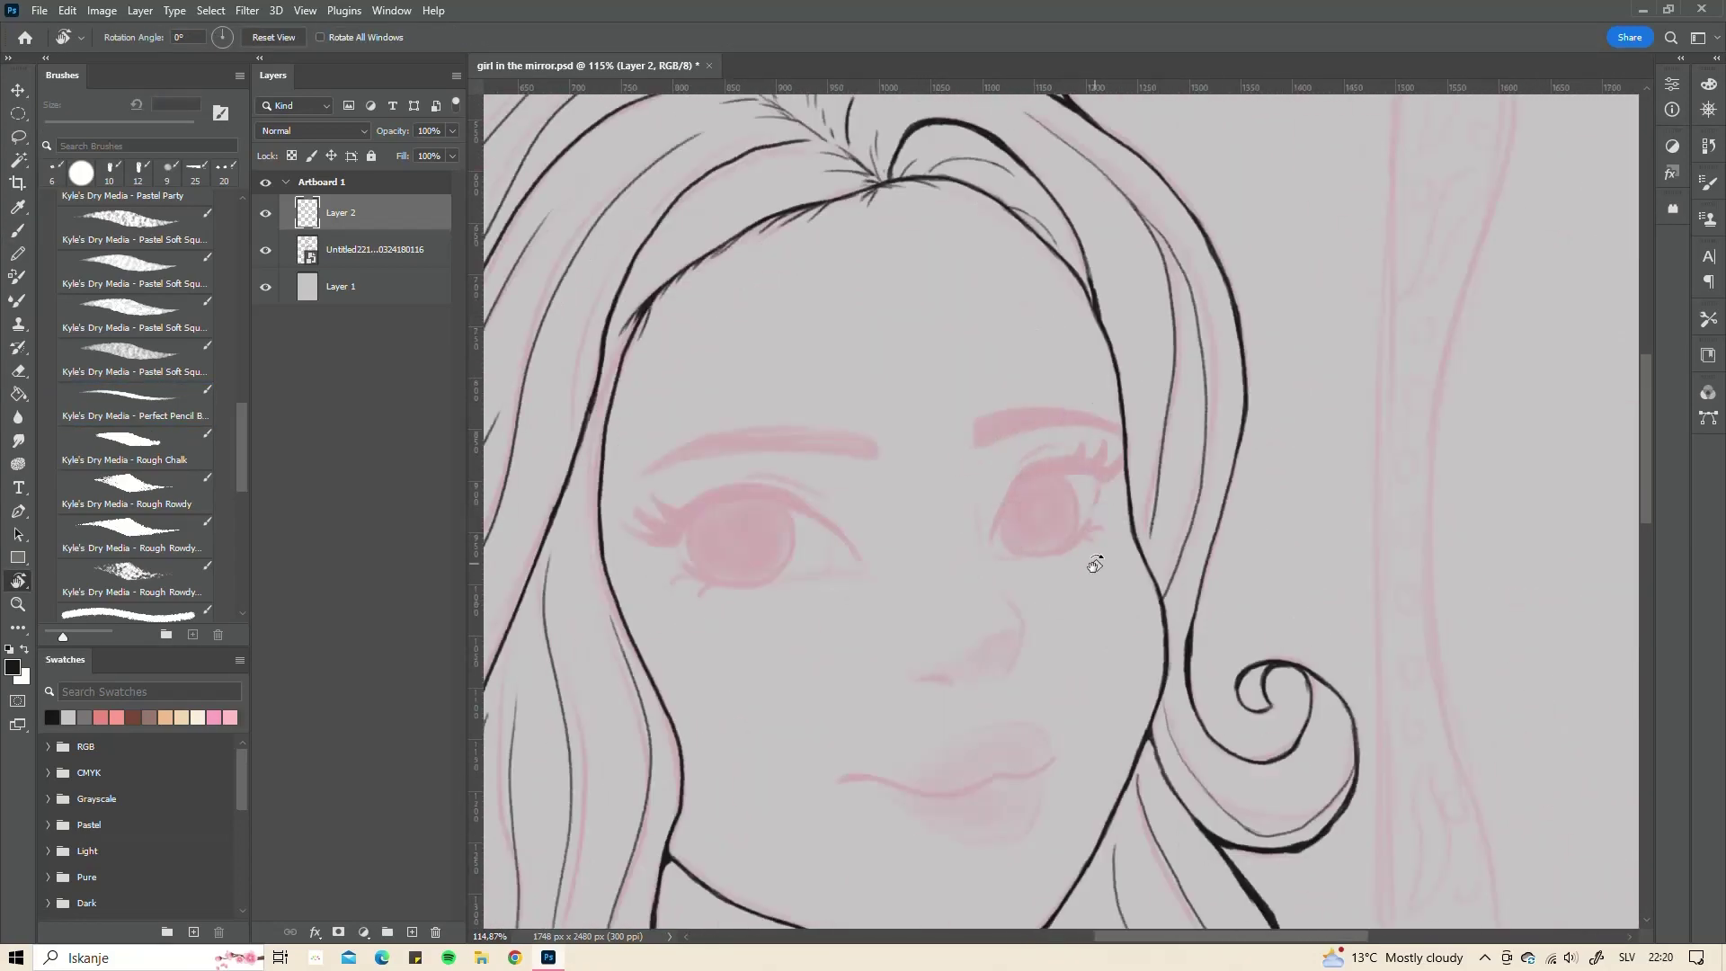
pyautogui.scroll(-5, 974, 470)
pyautogui.press('j')
pyautogui.press('b')
pyautogui.scroll(-2, 895, 513)
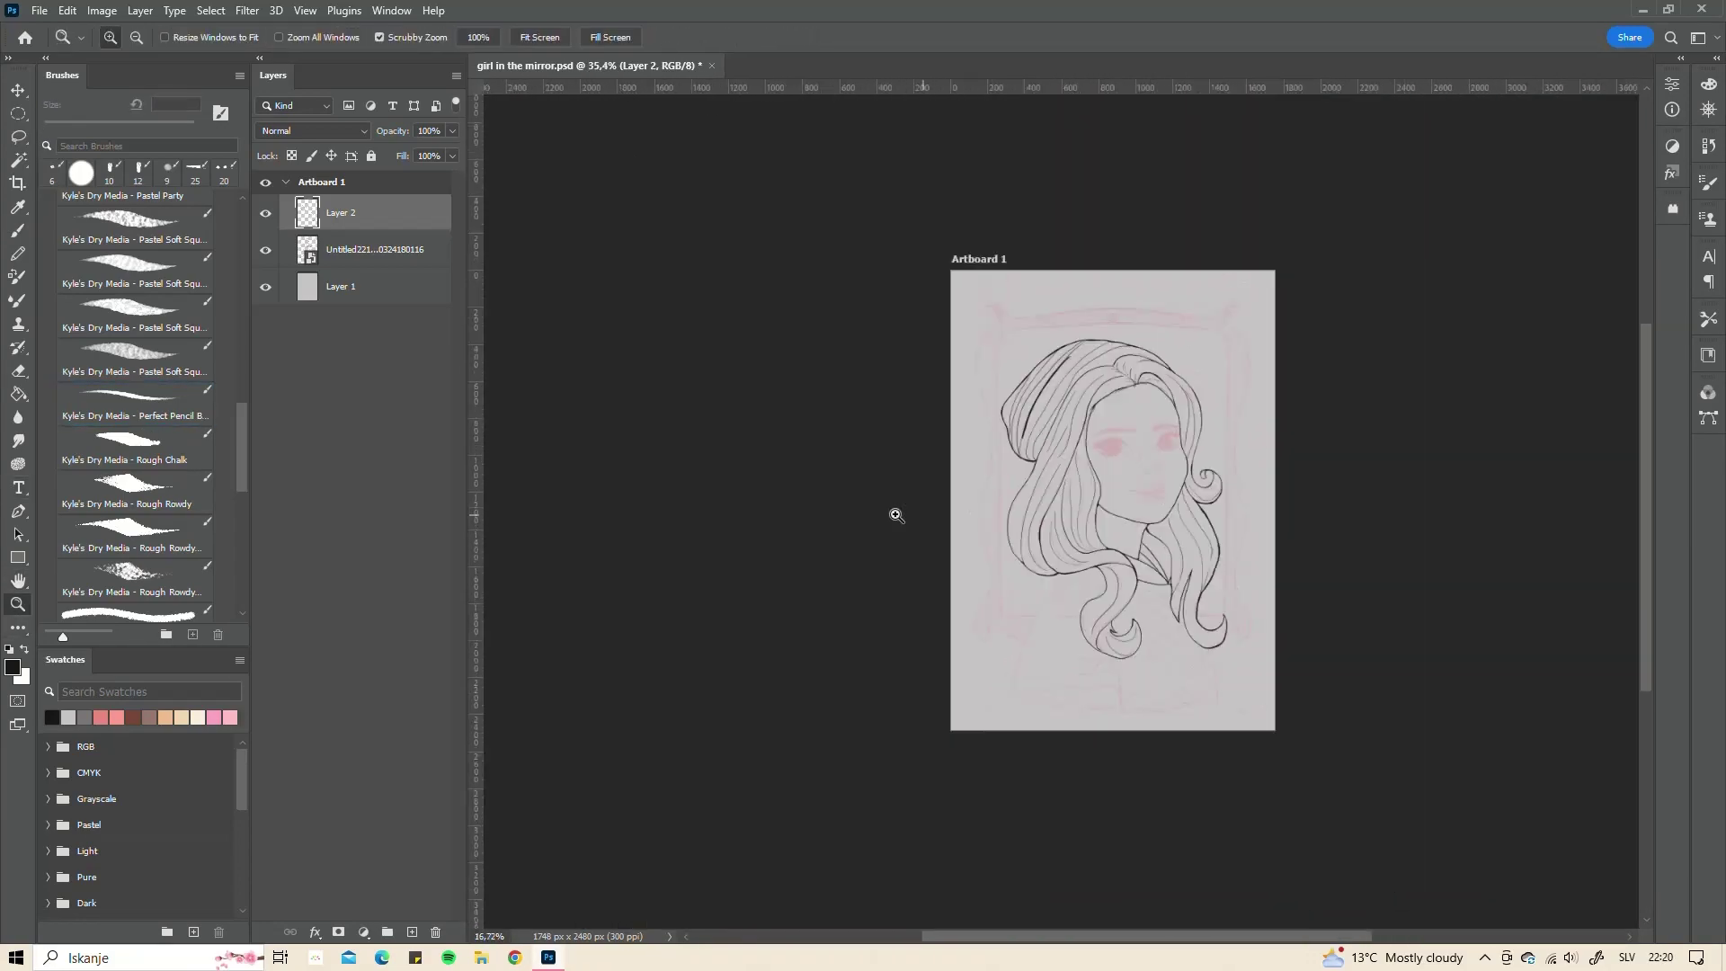
pyautogui.scroll(8, 1045, 490)
# - Ink strand lines along the curves of the left hair
pyautogui.press('r')
pyautogui.moveTo(1049, 520); pyautogui.dragTo(988, 405)
pyautogui.press('b')
pyautogui.moveTo(845, 266)
pyautogui.mouseDown()
pyautogui.moveTo(1245, 600)
pyautogui.moveTo(1079, 504)
pyautogui.mouseUp()
pyautogui.press('b')
pyautogui.moveTo(935, 557)
pyautogui.mouseDown()
pyautogui.moveTo(1076, 582)
pyautogui.moveTo(1209, 532)
pyautogui.mouseUp()
pyautogui.moveTo(629, 449); pyautogui.dragTo(1168, 584)
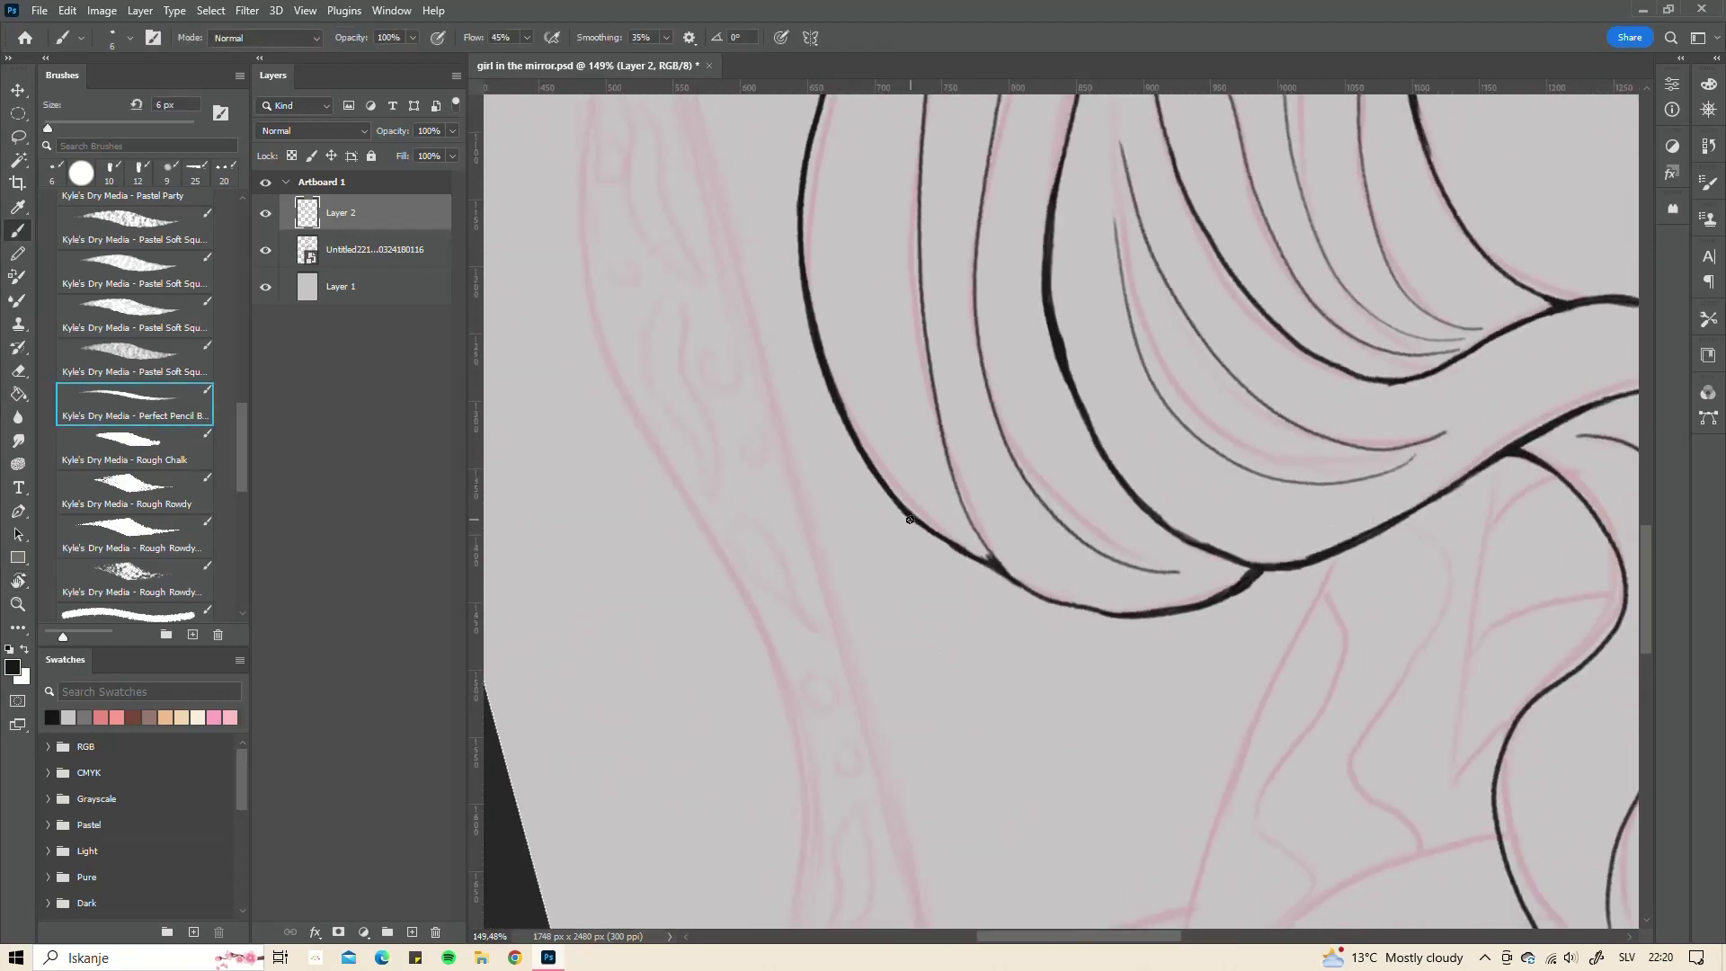
pyautogui.moveTo(908, 517)
pyautogui.mouseDown()
pyautogui.moveTo(1117, 608)
pyautogui.moveTo(1209, 611)
pyautogui.mouseUp()
pyautogui.moveTo(1258, 638)
pyautogui.mouseDown()
pyautogui.moveTo(1245, 291)
pyautogui.moveTo(1106, 470)
pyautogui.mouseUp()
# - Ink the long right shoulder line and the lines below the chest curl
pyautogui.scroll(-2, 1106, 471)
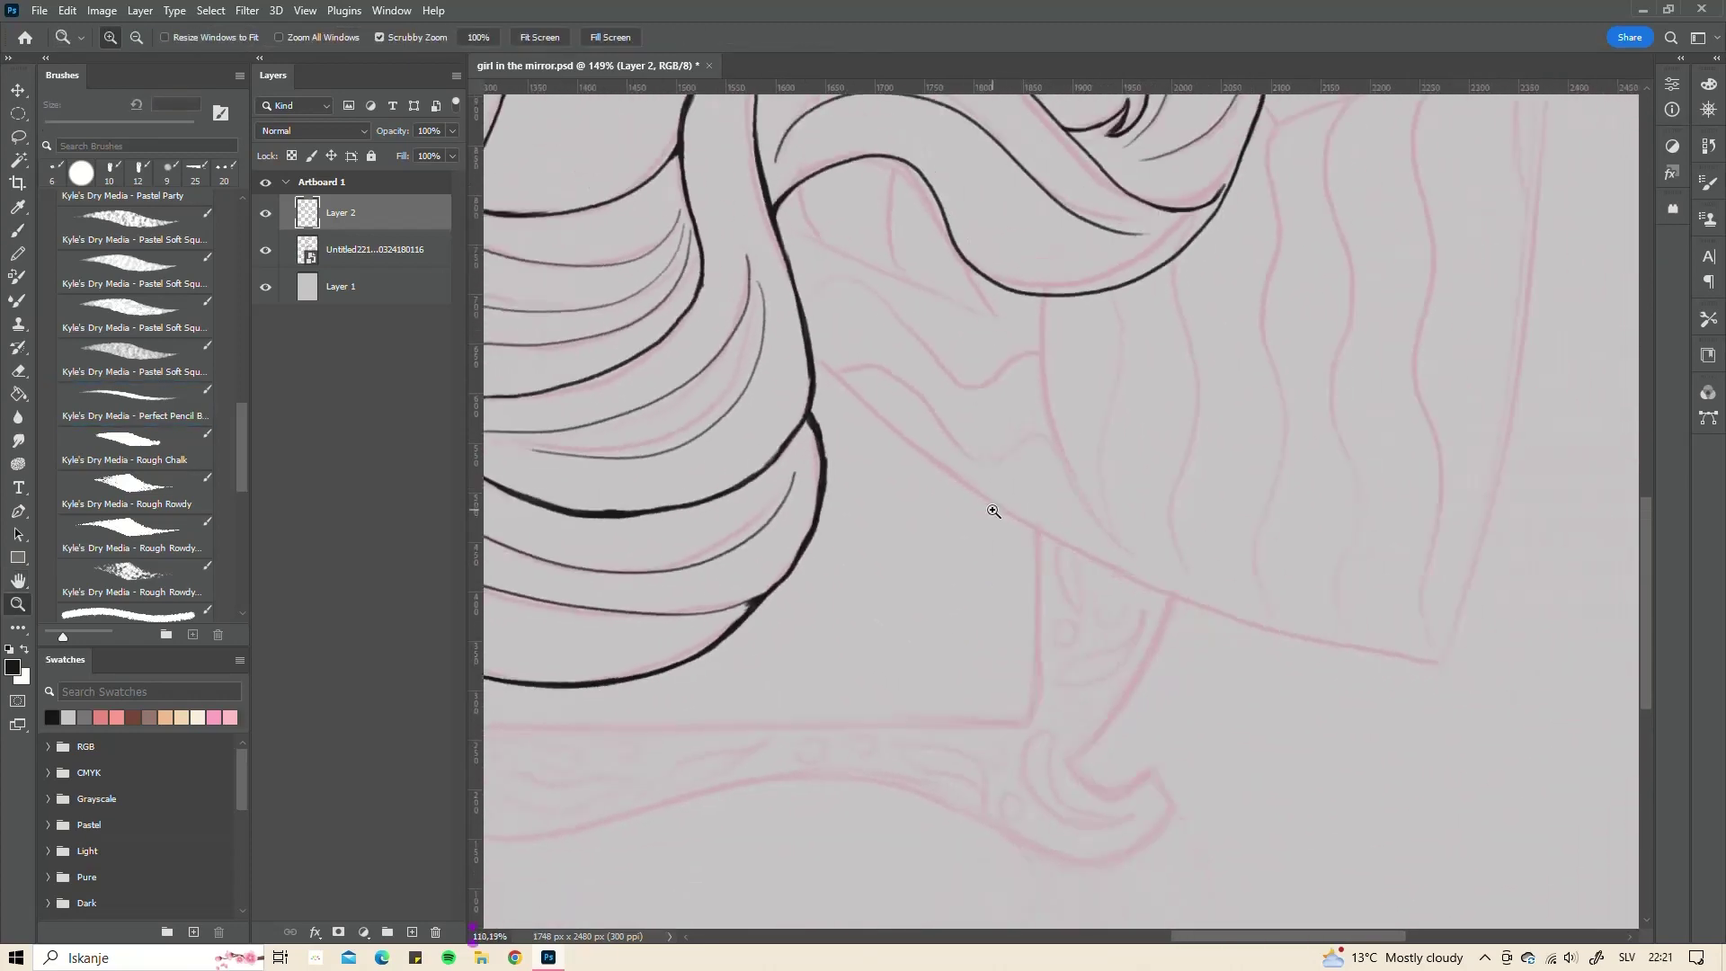
pyautogui.moveTo(813, 360); pyautogui.dragTo(1466, 680)
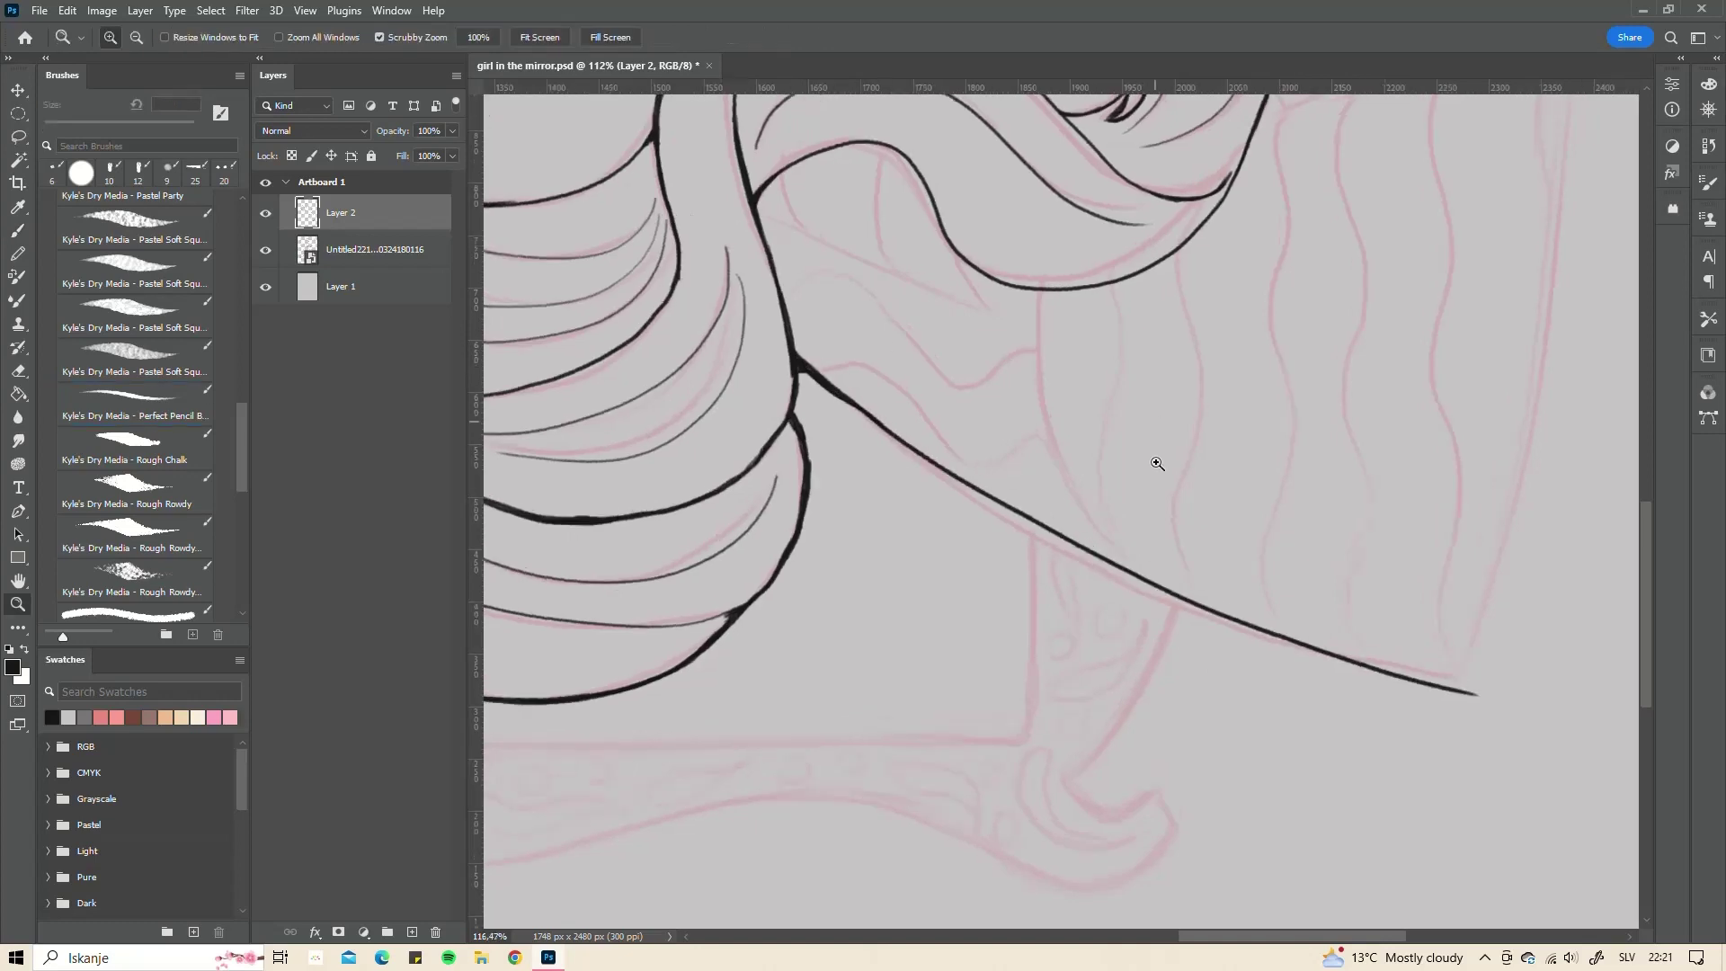
pyautogui.scroll(-3, 1157, 463)
pyautogui.press('Return')
pyautogui.moveTo(867, 374)
pyautogui.mouseDown()
pyautogui.moveTo(1159, 693)
pyautogui.moveTo(945, 504)
pyautogui.mouseUp()
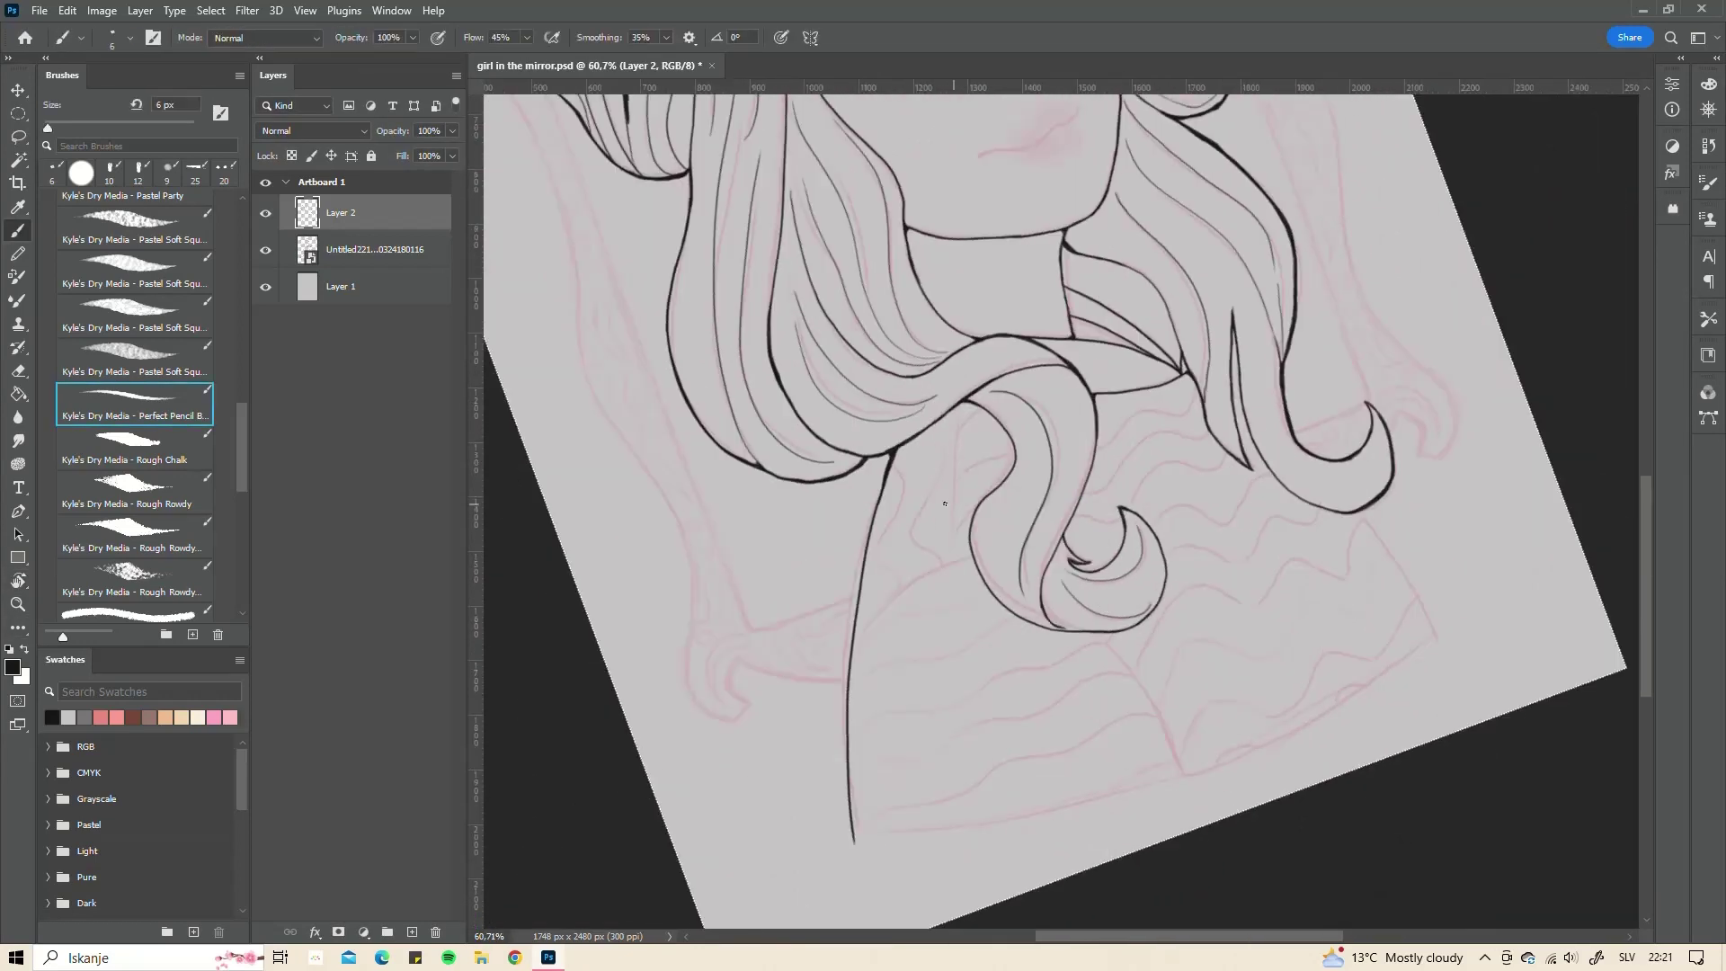
pyautogui.moveTo(1090, 632); pyautogui.dragTo(1160, 755)
pyautogui.scroll(3, 1160, 755)
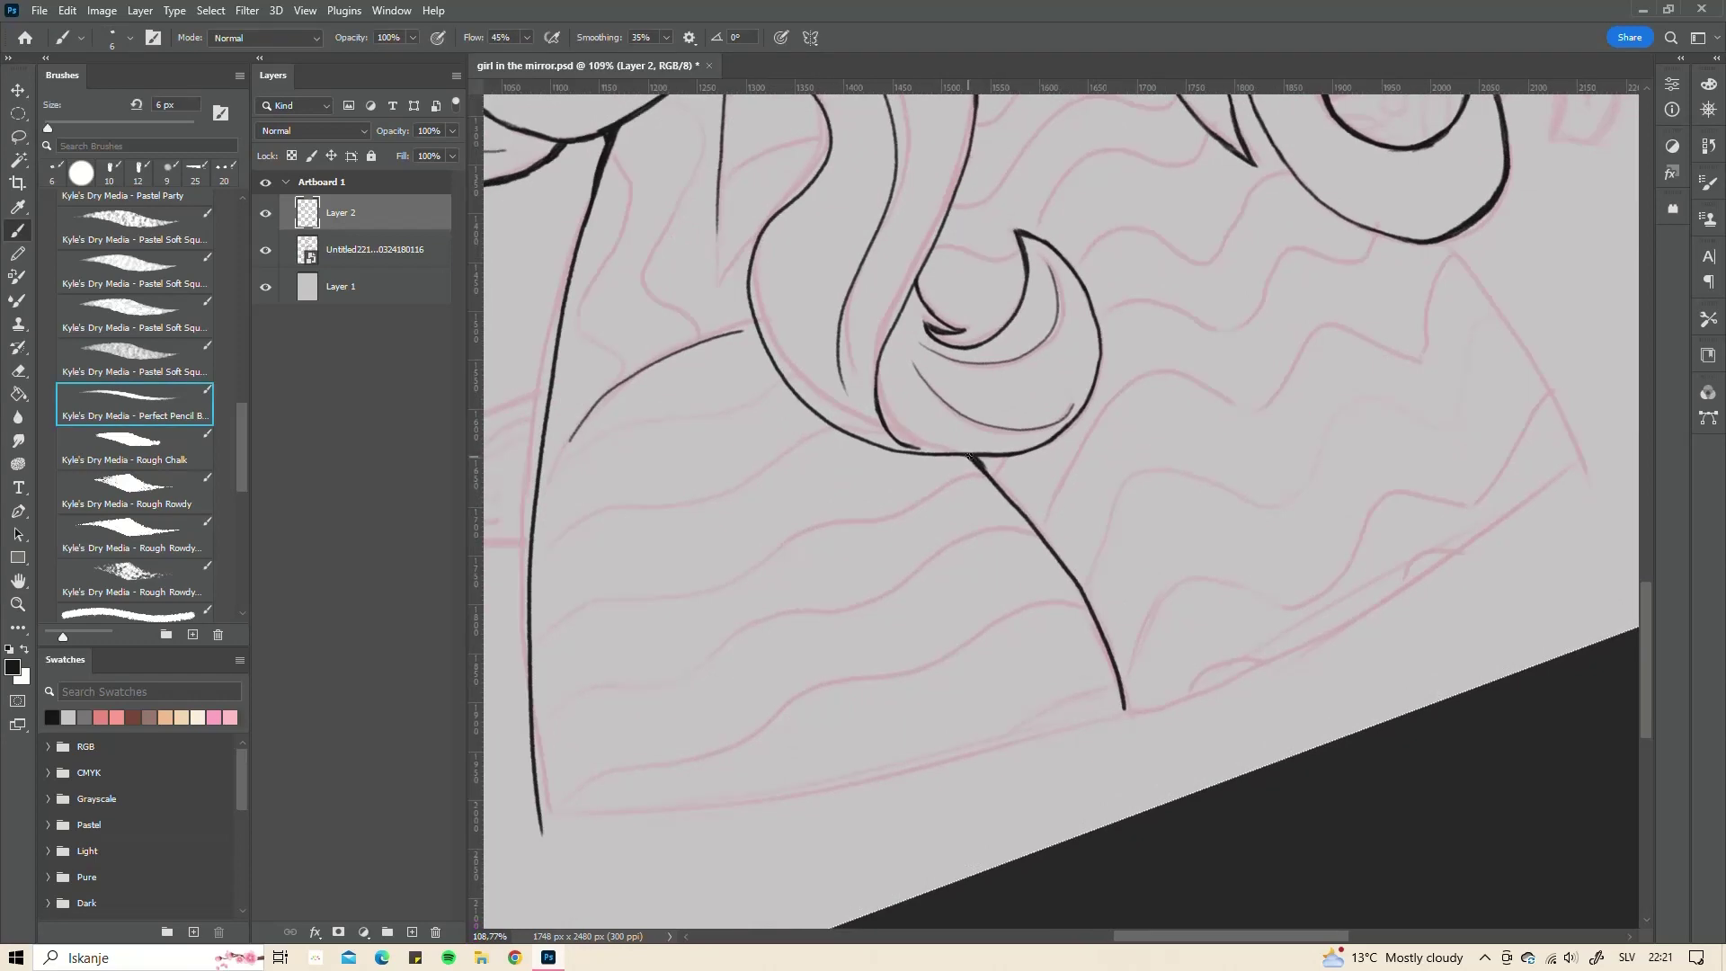
pyautogui.moveTo(760, 333); pyautogui.dragTo(823, 423)
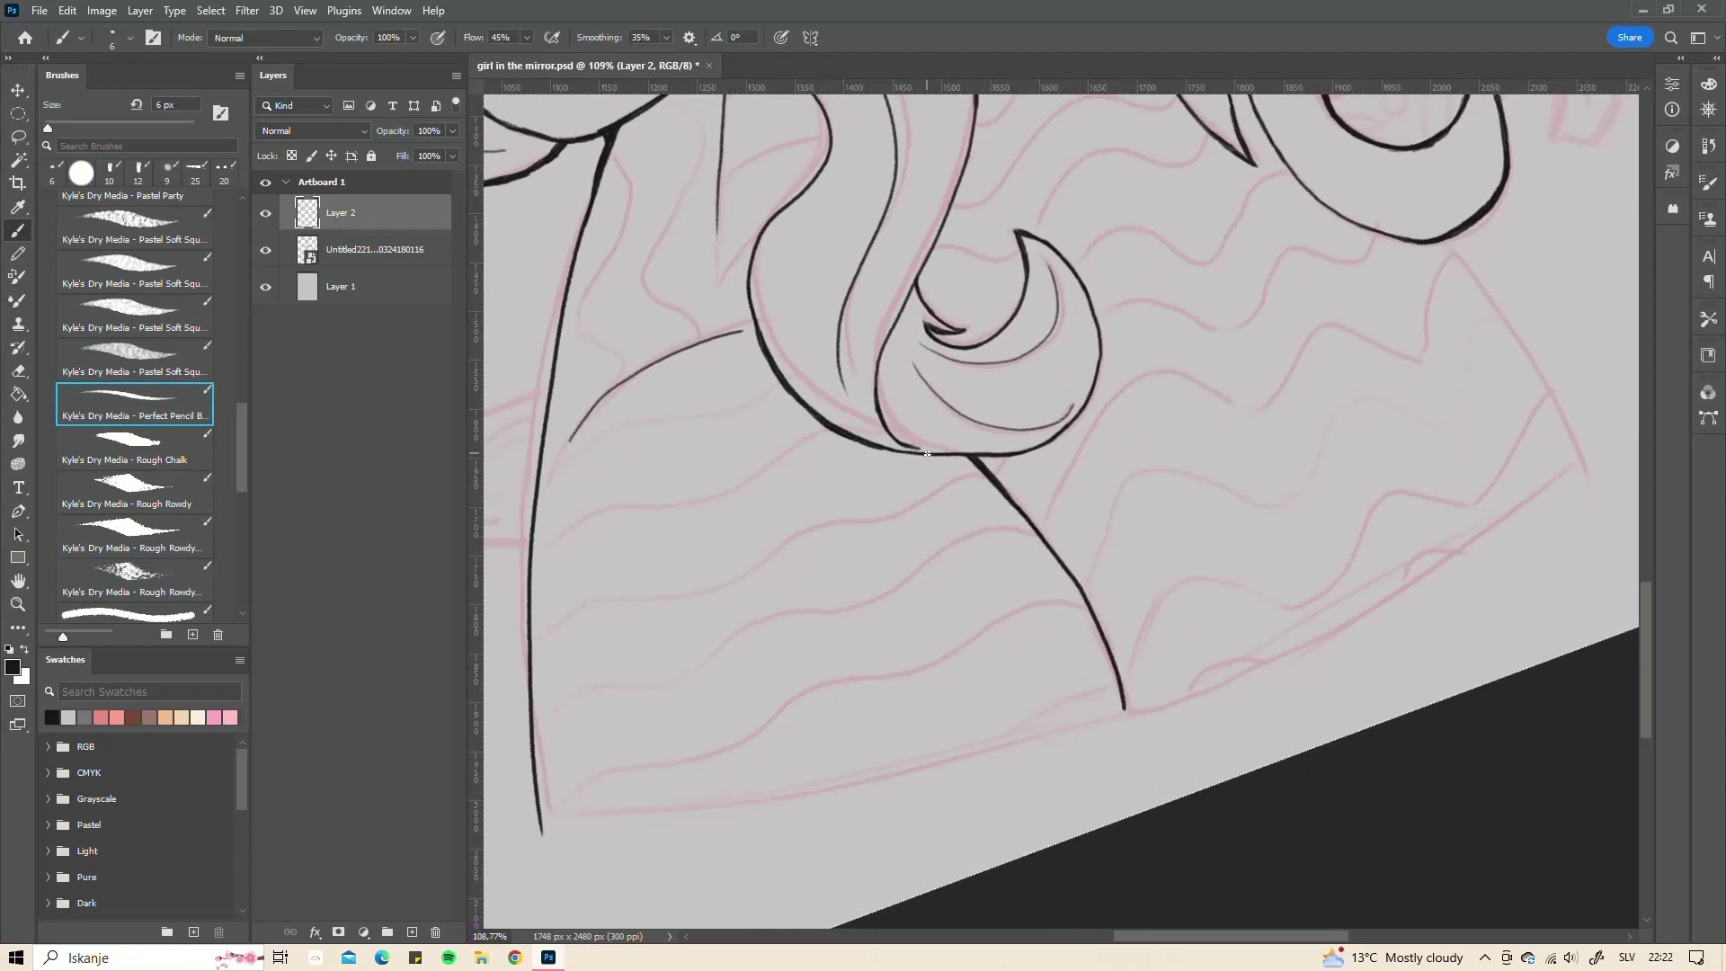
pyautogui.moveTo(927, 454); pyautogui.dragTo(1061, 438)
# - Ink the curl's right edge and the right-side shoulder lines
pyautogui.moveTo(1074, 355); pyautogui.dragTo(1034, 427)
pyautogui.moveTo(1015, 322)
pyautogui.mouseDown()
pyautogui.moveTo(1027, 500)
pyautogui.moveTo(866, 443)
pyautogui.mouseUp()
pyautogui.moveTo(1330, 270); pyautogui.dragTo(1397, 485)
pyautogui.press('r')
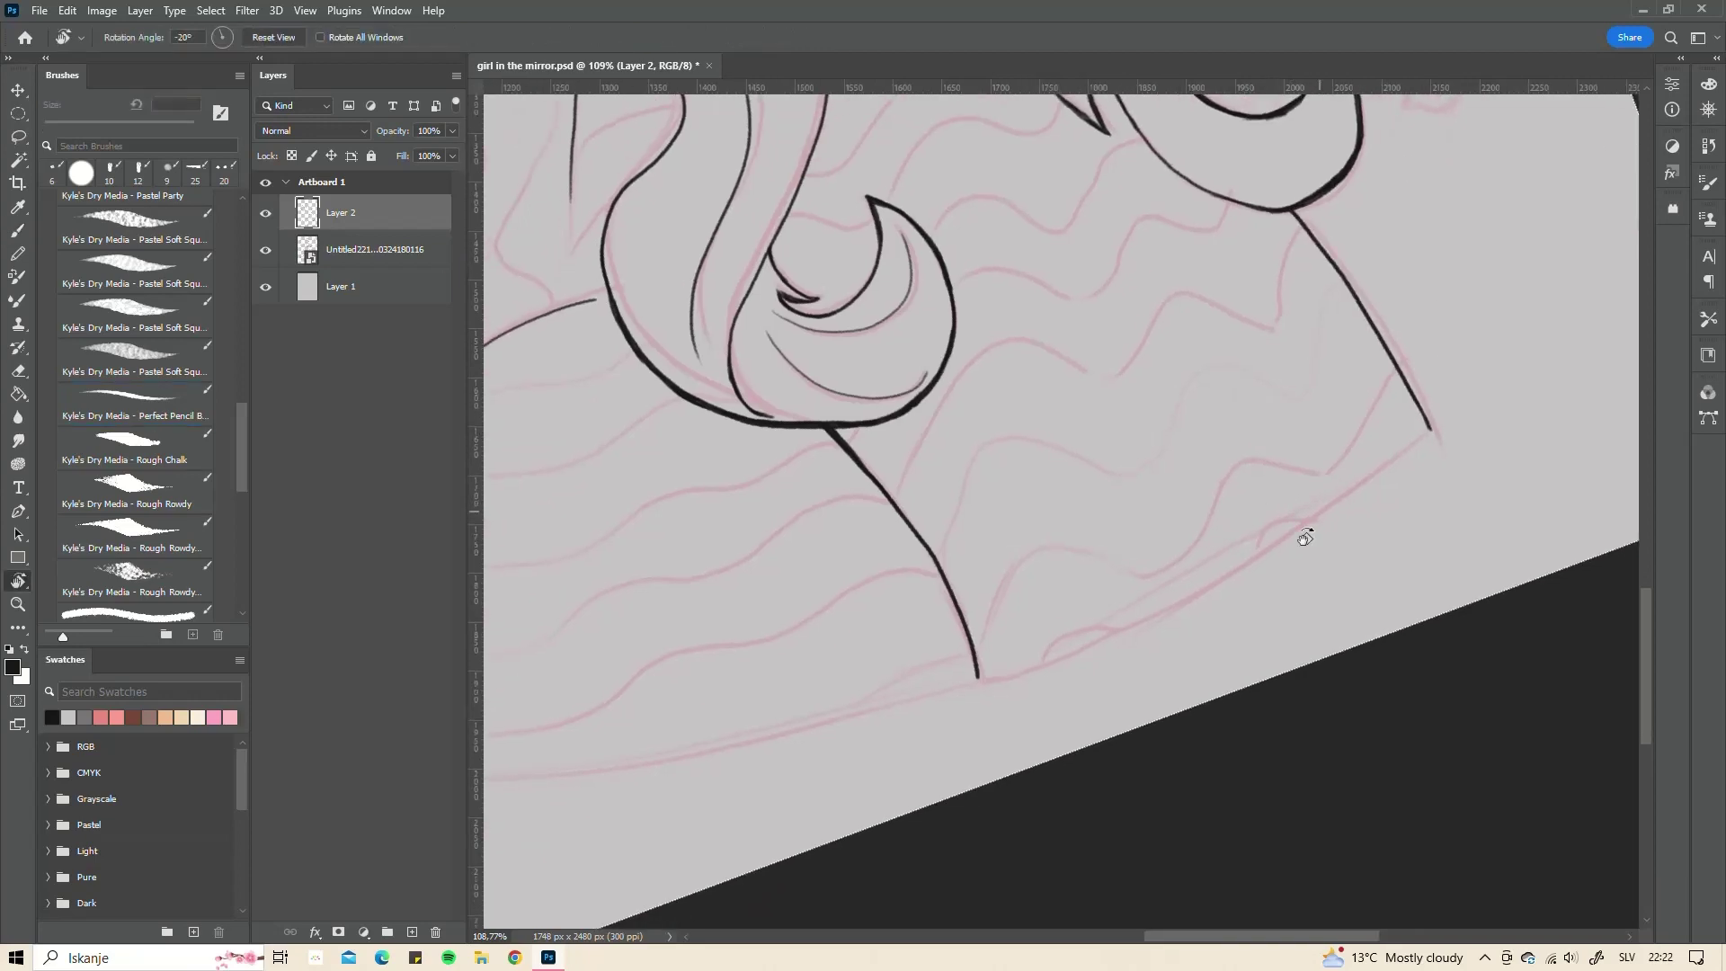
pyautogui.moveTo(1304, 538); pyautogui.dragTo(1168, 629)
pyautogui.moveTo(878, 562)
pyautogui.mouseDown()
pyautogui.moveTo(1356, 731)
pyautogui.moveTo(1078, 449)
pyautogui.mouseUp()
pyautogui.moveTo(742, 423)
pyautogui.mouseDown()
pyautogui.moveTo(1221, 779)
pyautogui.moveTo(937, 752)
pyautogui.mouseUp()
# - Reset the canvas rotation and add a new empty Layer 3
pyautogui.moveTo(867, 598)
pyautogui.mouseDown()
pyautogui.moveTo(1118, 597)
pyautogui.moveTo(968, 510)
pyautogui.mouseUp()
pyautogui.press('r')
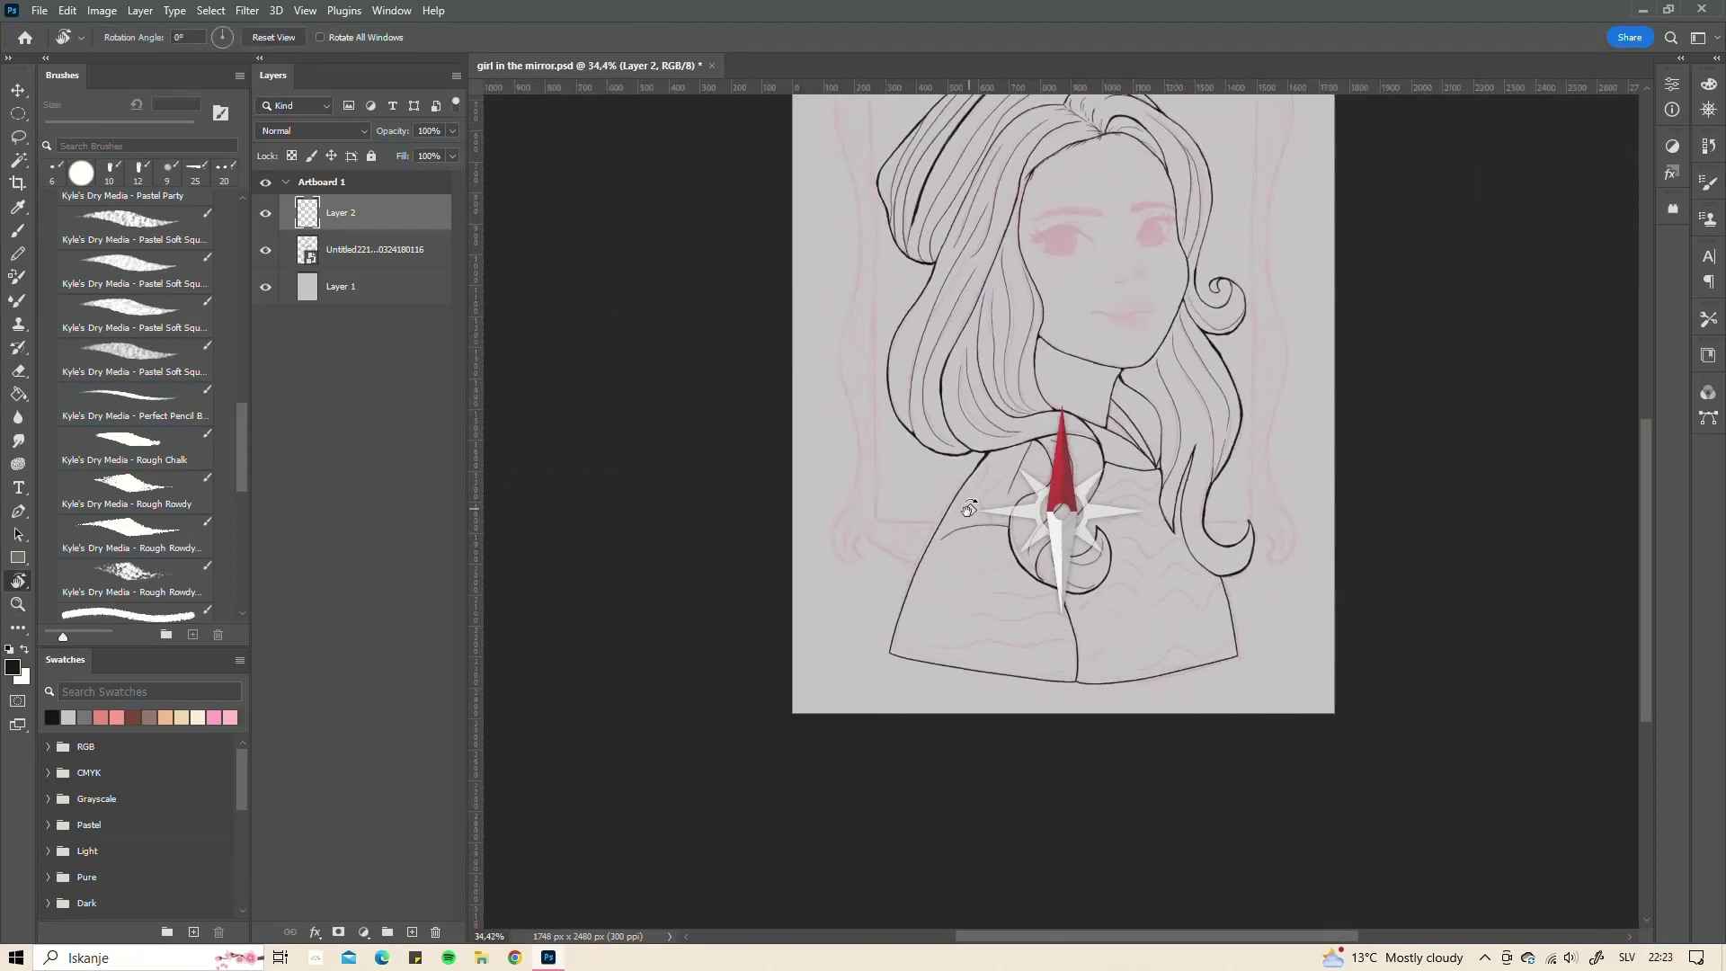
pyautogui.press('h')
pyautogui.scroll(6, 1018, 434)
# - Ink the eyelids, lashes and nose line on the new layer
pyautogui.hotkey('ctrl', 'shift', 'alt', 'n')
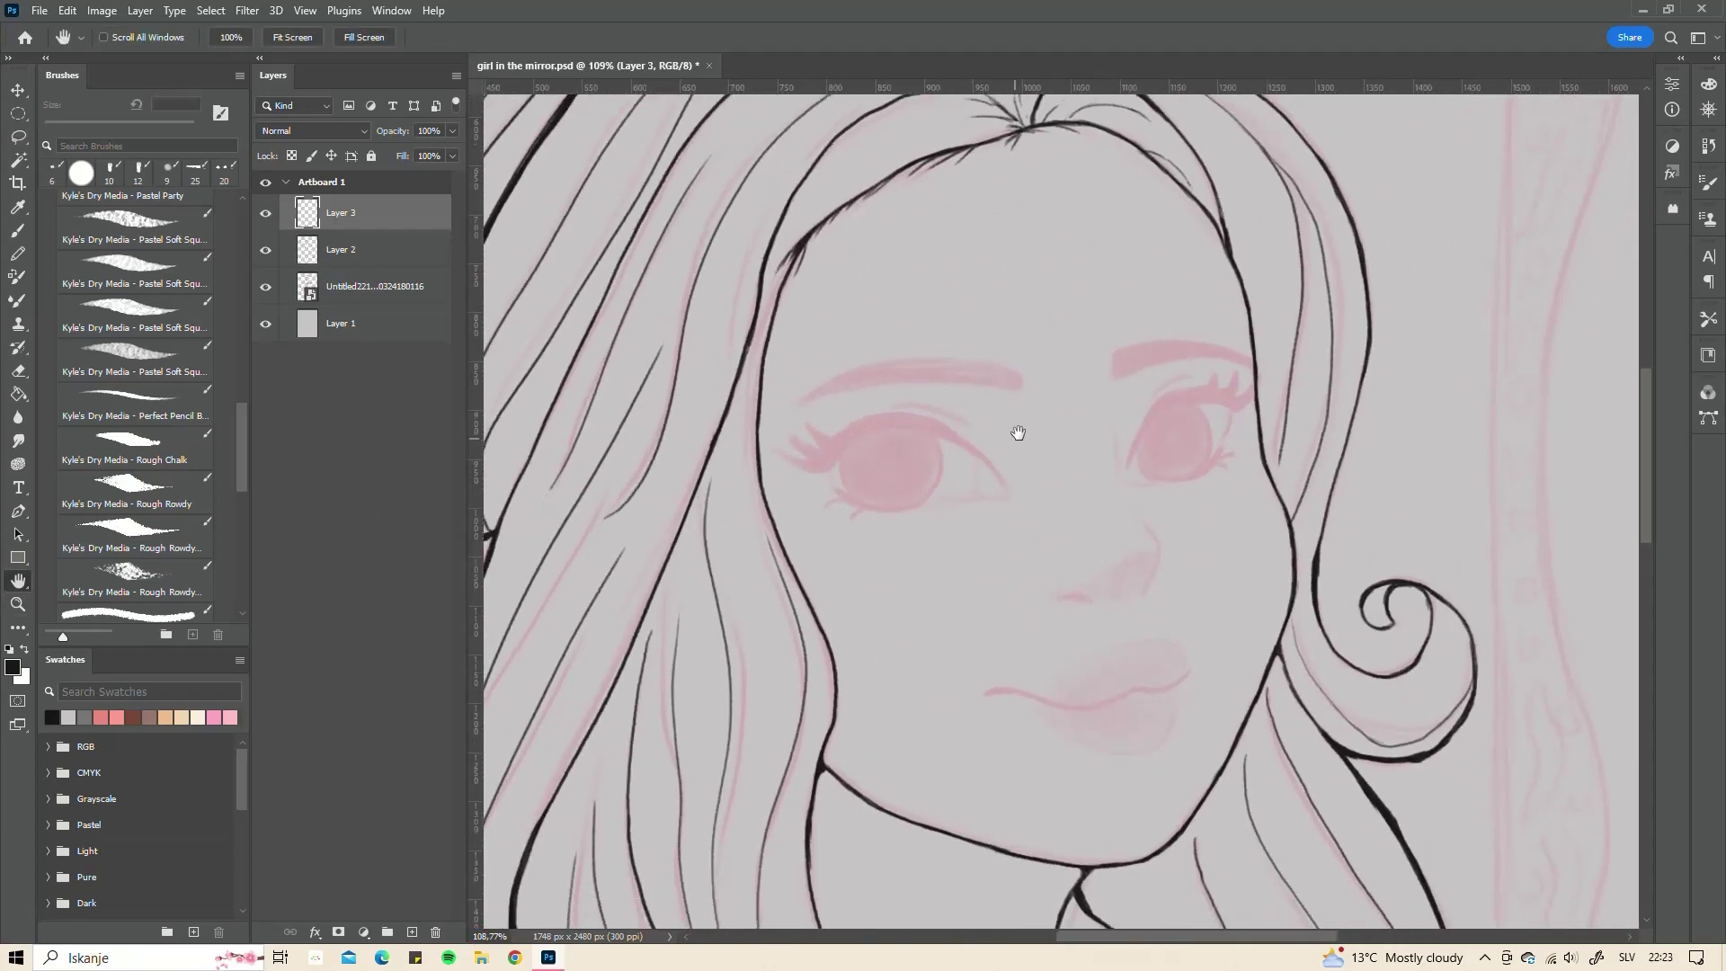
pyautogui.moveTo(1019, 433); pyautogui.dragTo(1041, 399)
pyautogui.press('b')
pyautogui.moveTo(791, 410); pyautogui.dragTo(808, 428)
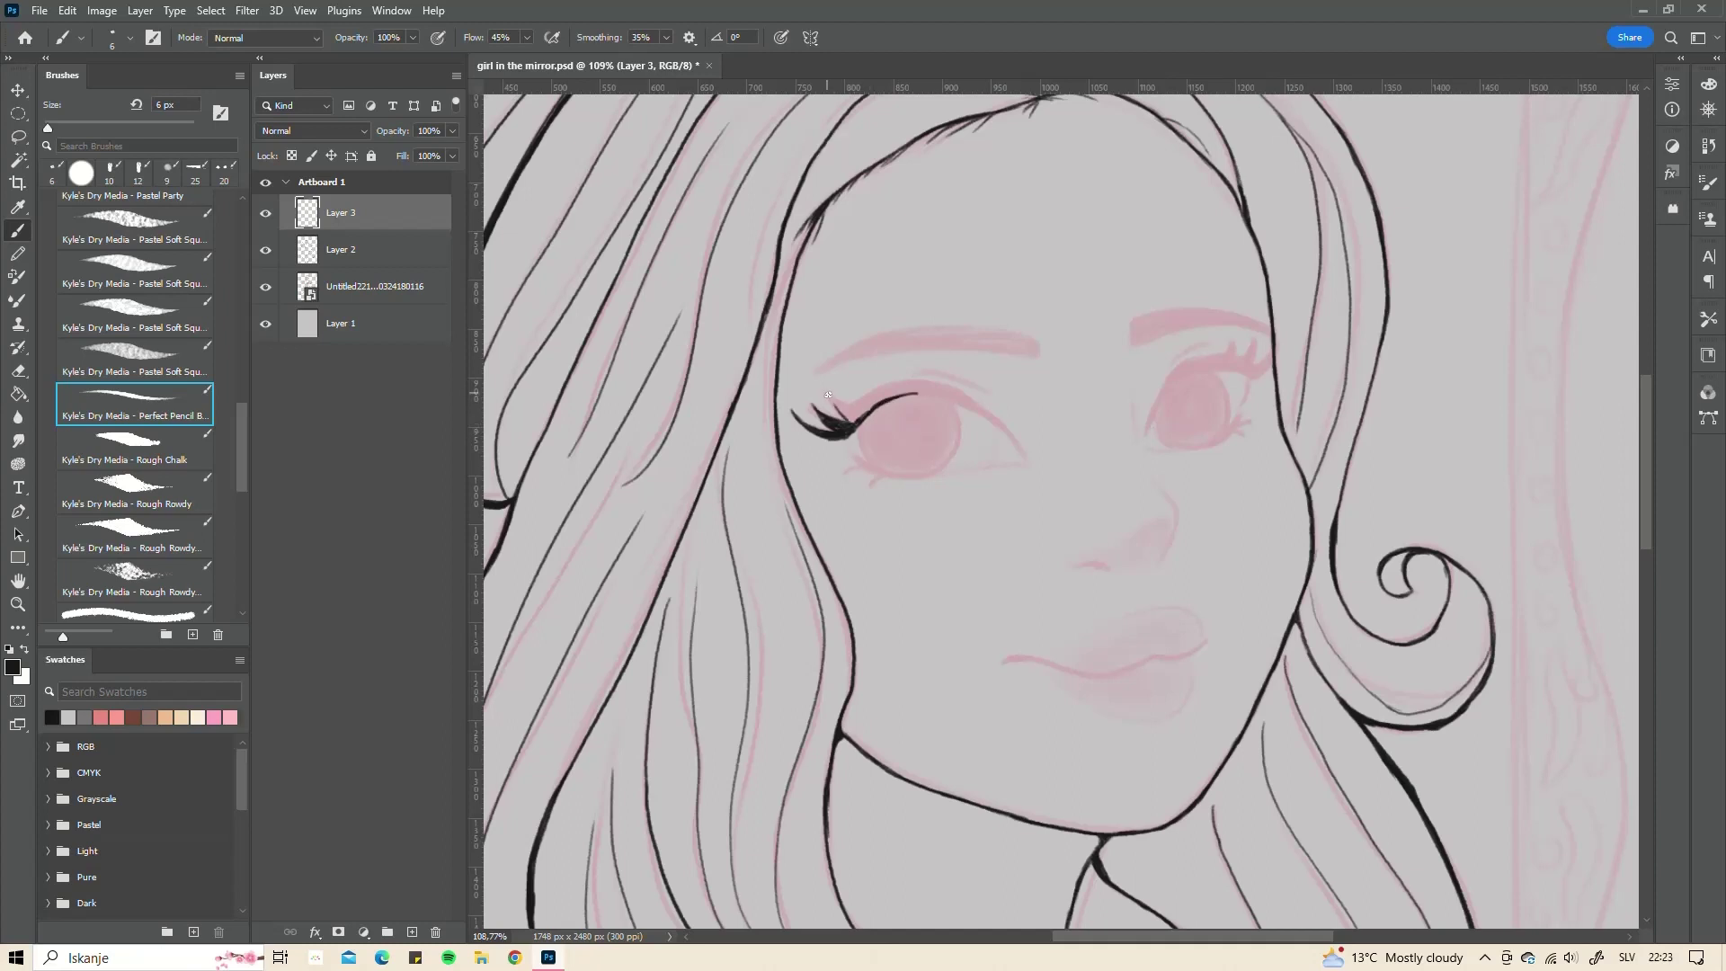
pyautogui.moveTo(924, 389); pyautogui.dragTo(864, 410)
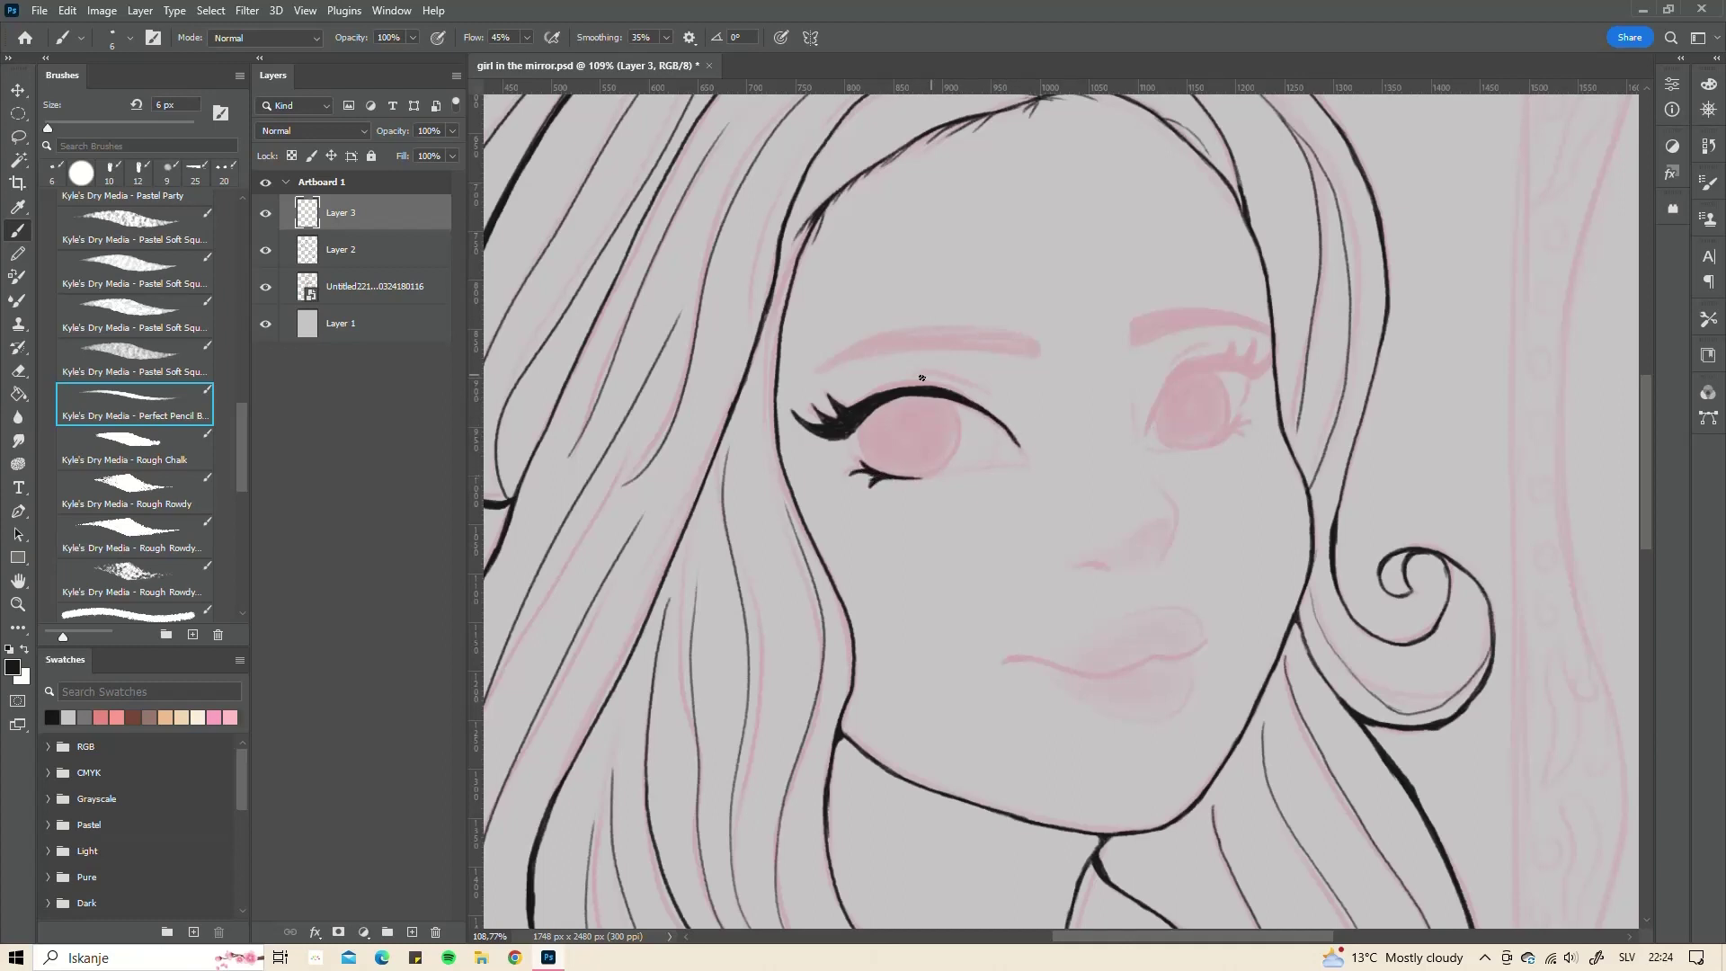
pyautogui.moveTo(1159, 496)
pyautogui.mouseDown()
pyautogui.moveTo(1162, 564)
pyautogui.moveTo(1096, 567)
pyautogui.mouseUp()
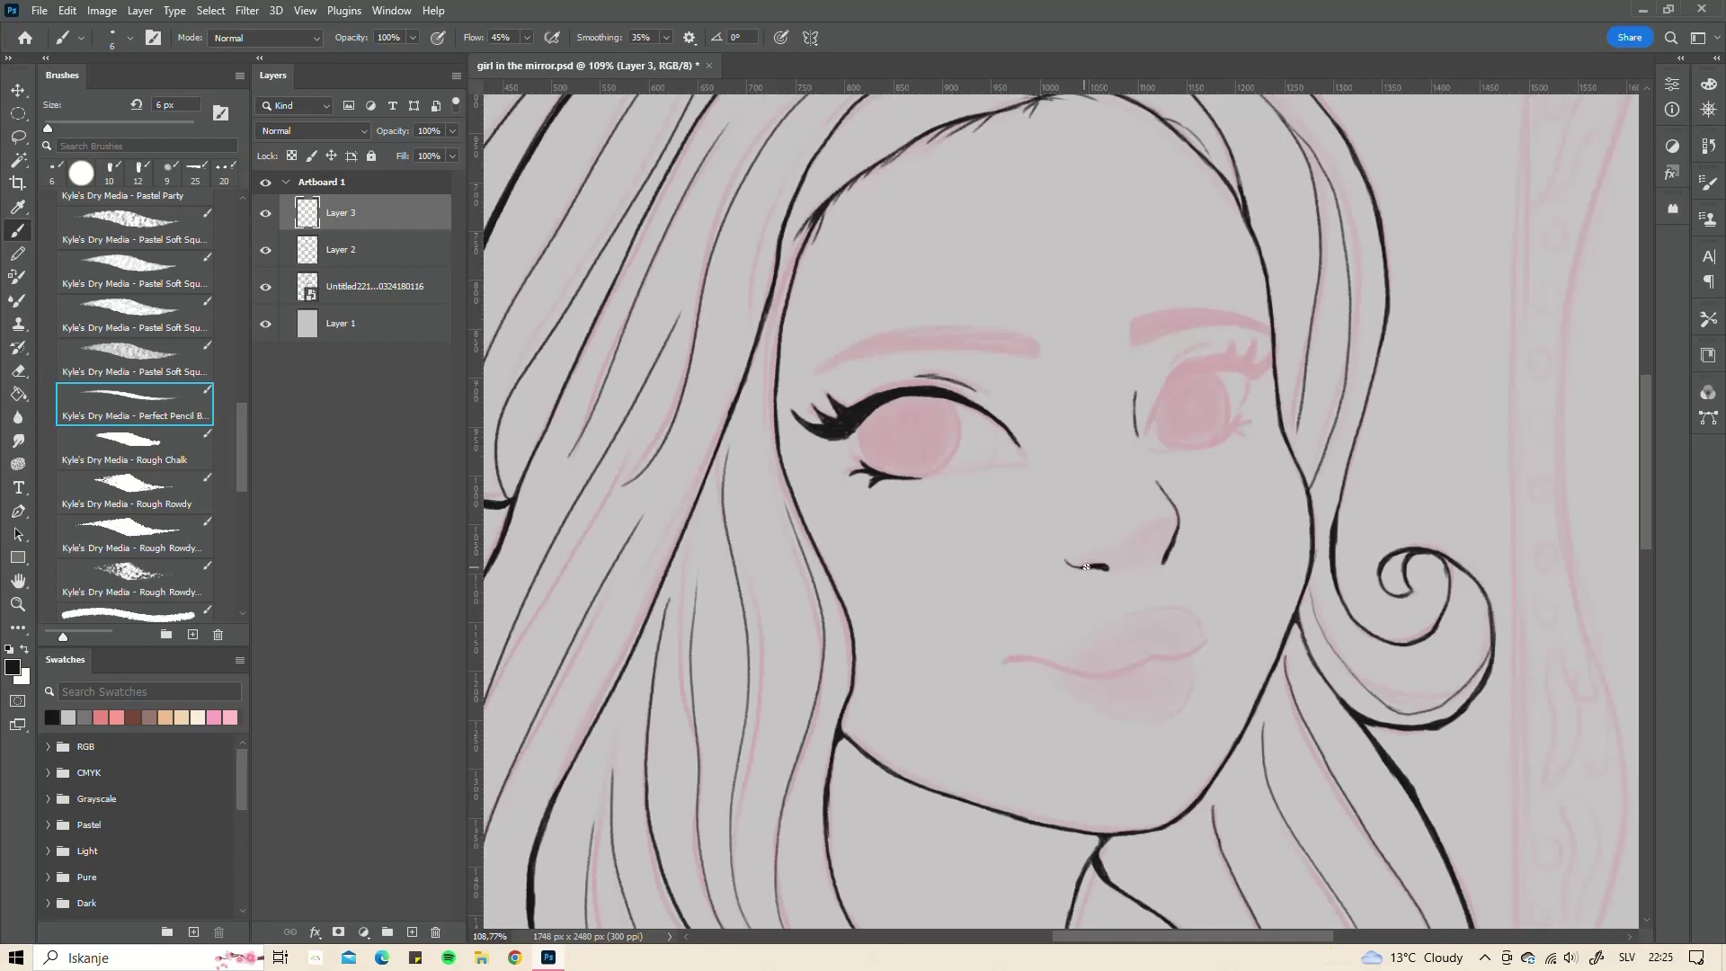
pyautogui.moveTo(1262, 276); pyautogui.dragTo(1181, 326)
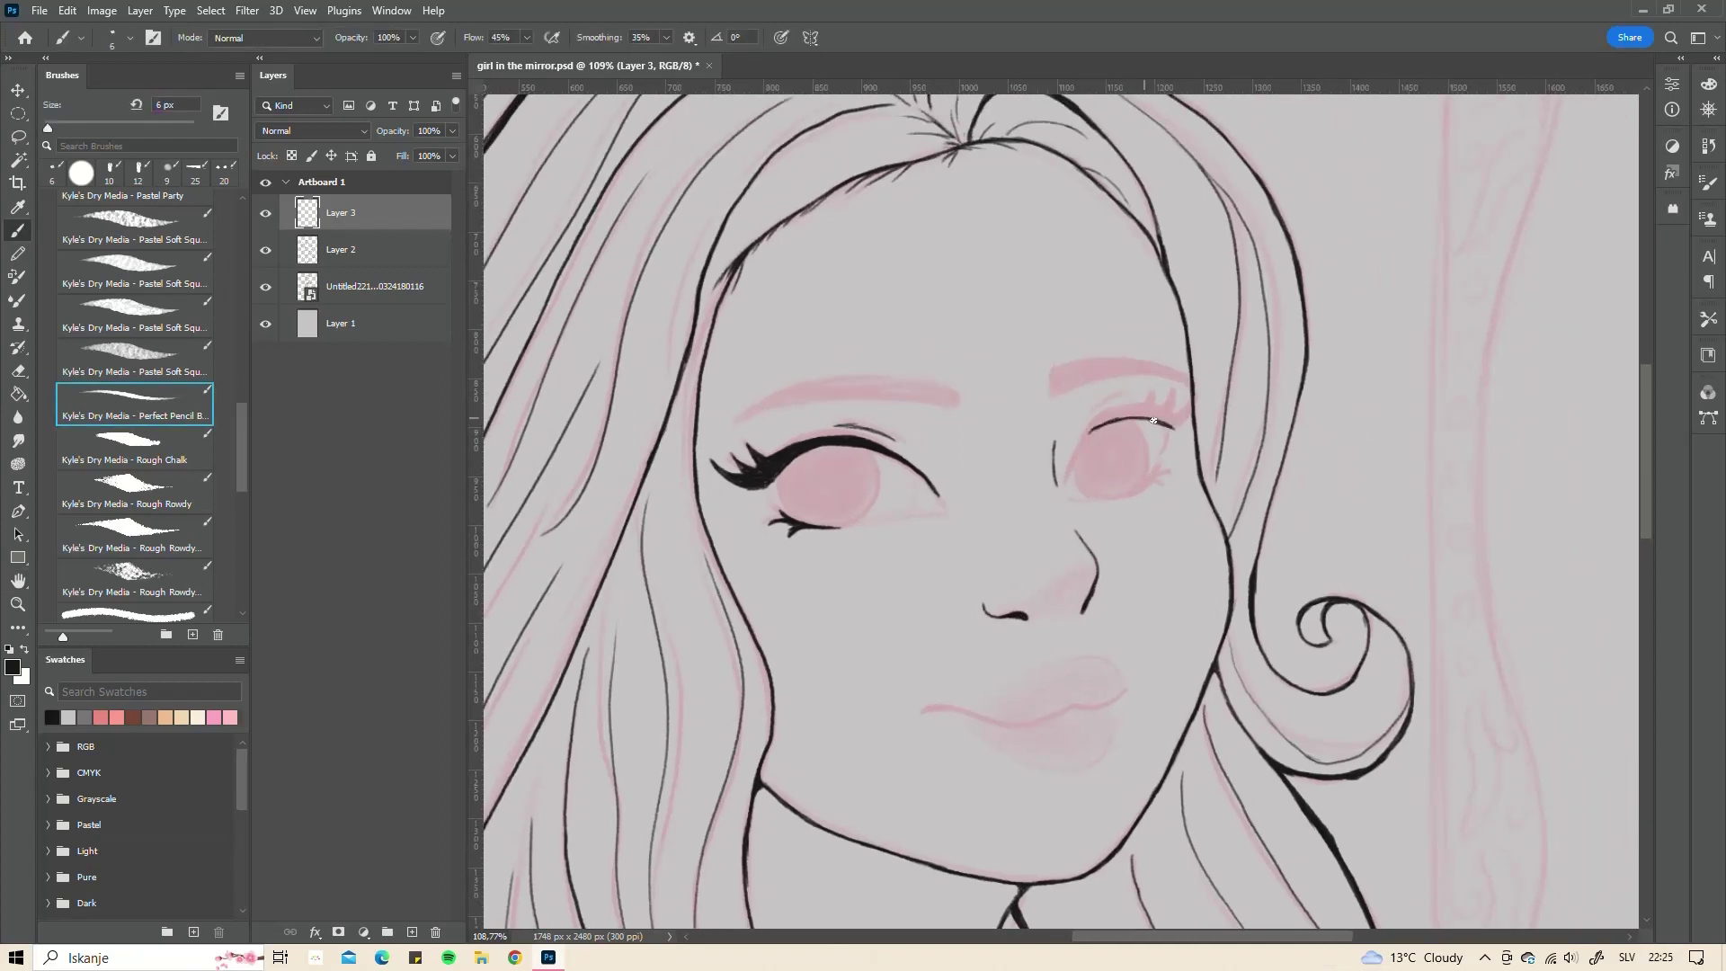
pyautogui.moveTo(1093, 436); pyautogui.dragTo(1146, 417)
# - Hatch both eyebrows with dark pencil strokes
pyautogui.press('e')
pyautogui.press('b')
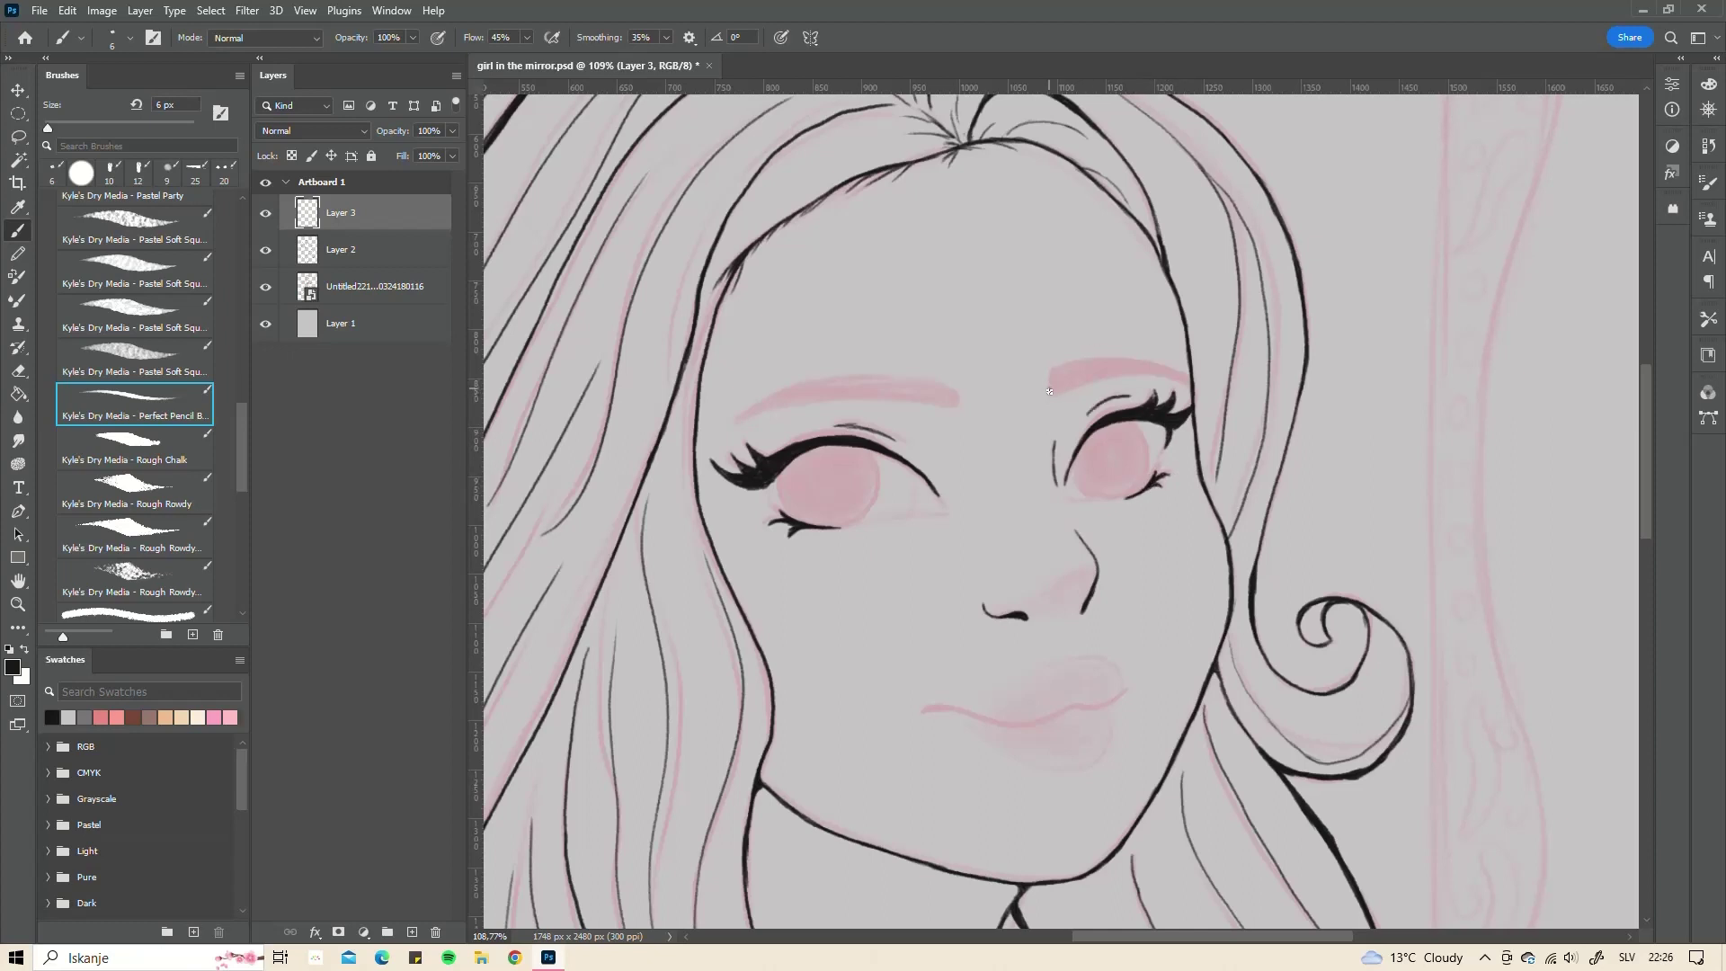
pyautogui.moveTo(1046, 390)
pyautogui.mouseDown()
pyautogui.moveTo(1140, 370)
pyautogui.moveTo(1075, 379)
pyautogui.mouseUp()
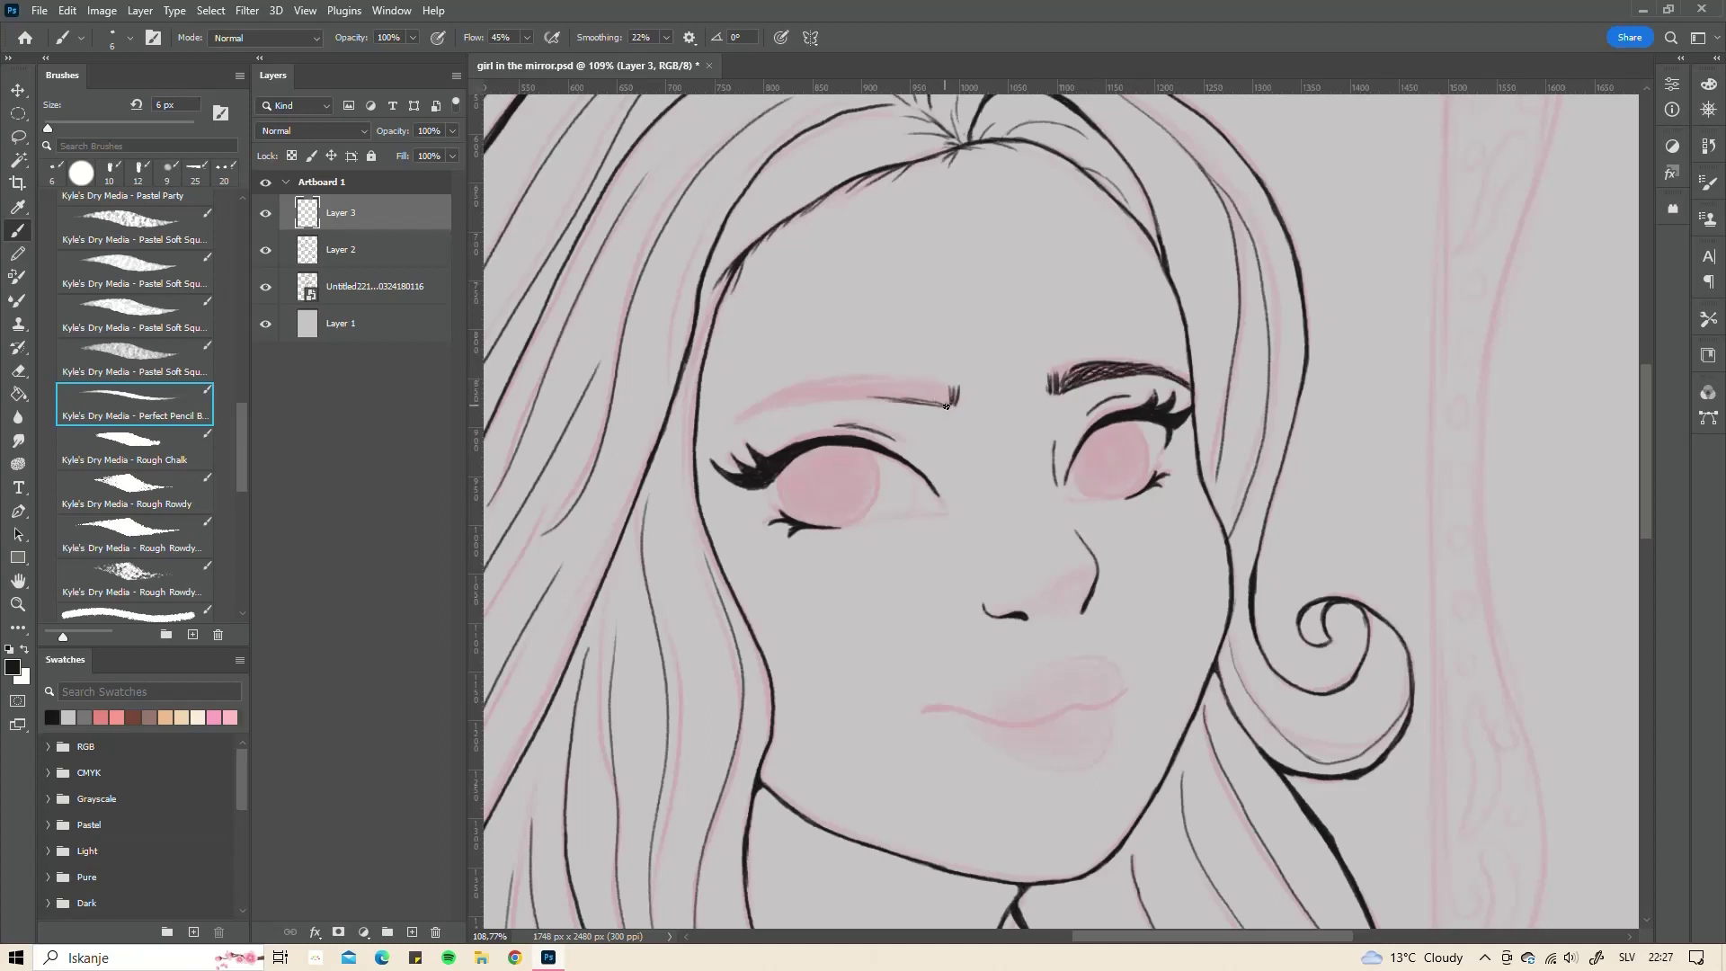
pyautogui.moveTo(945, 406)
pyautogui.mouseDown()
pyautogui.moveTo(734, 420)
pyautogui.moveTo(799, 391)
pyautogui.moveTo(947, 382)
pyautogui.mouseUp()
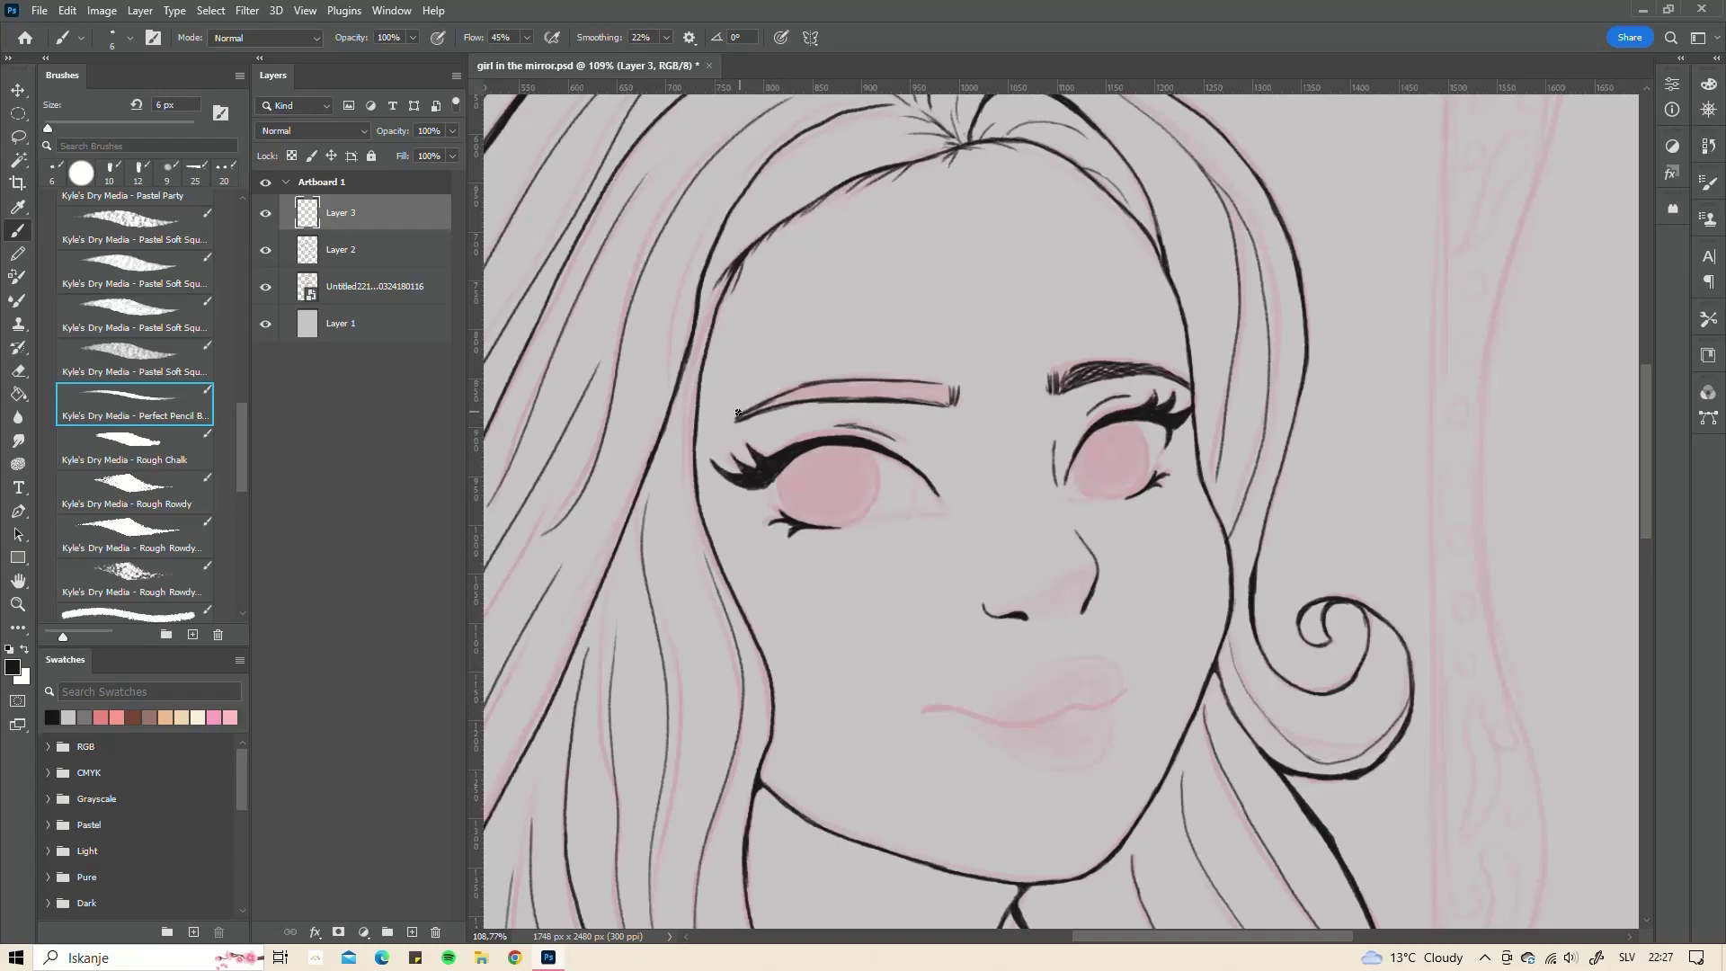
pyautogui.moveTo(808, 404)
pyautogui.mouseDown()
pyautogui.moveTo(951, 386)
pyautogui.moveTo(1121, 435)
pyautogui.moveTo(1127, 378)
pyautogui.moveTo(1164, 564)
pyautogui.moveTo(1064, 603)
pyautogui.moveTo(902, 324)
pyautogui.moveTo(1027, 322)
pyautogui.mouseUp()
pyautogui.press('r')
pyautogui.moveTo(1154, 315); pyautogui.dragTo(1275, 302)
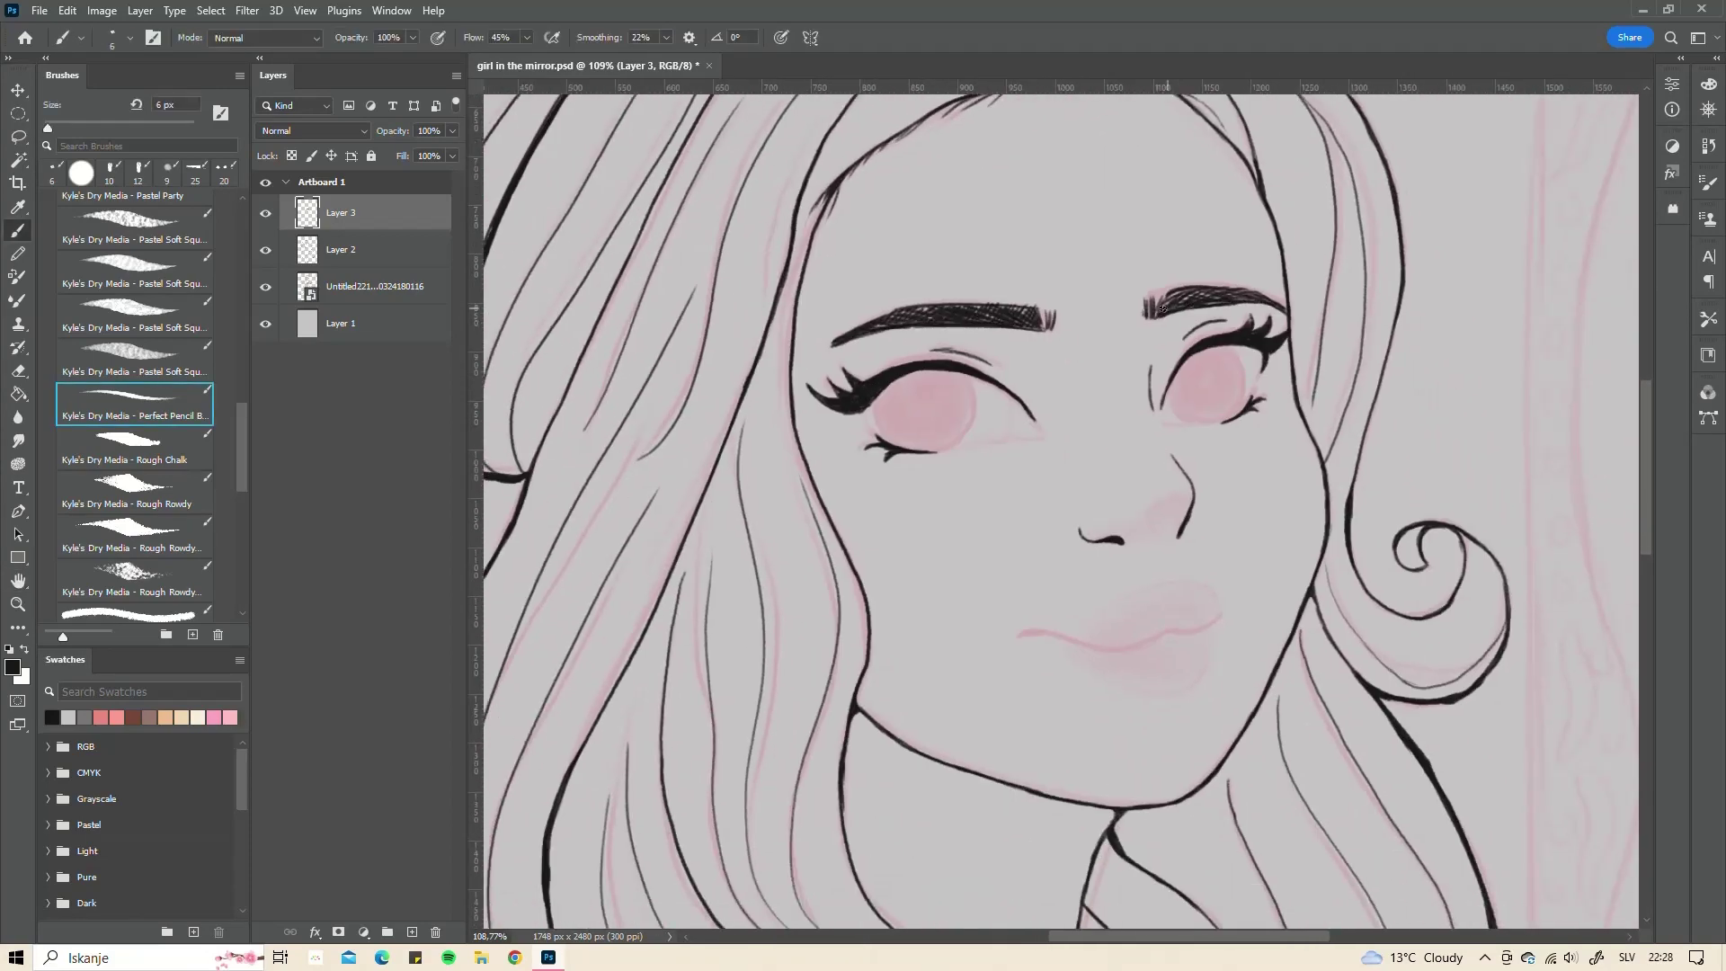
# - Add Layer 4 and stretch a vertical axis line to full canvas height
pyautogui.moveTo(1029, 634); pyautogui.dragTo(989, 472)
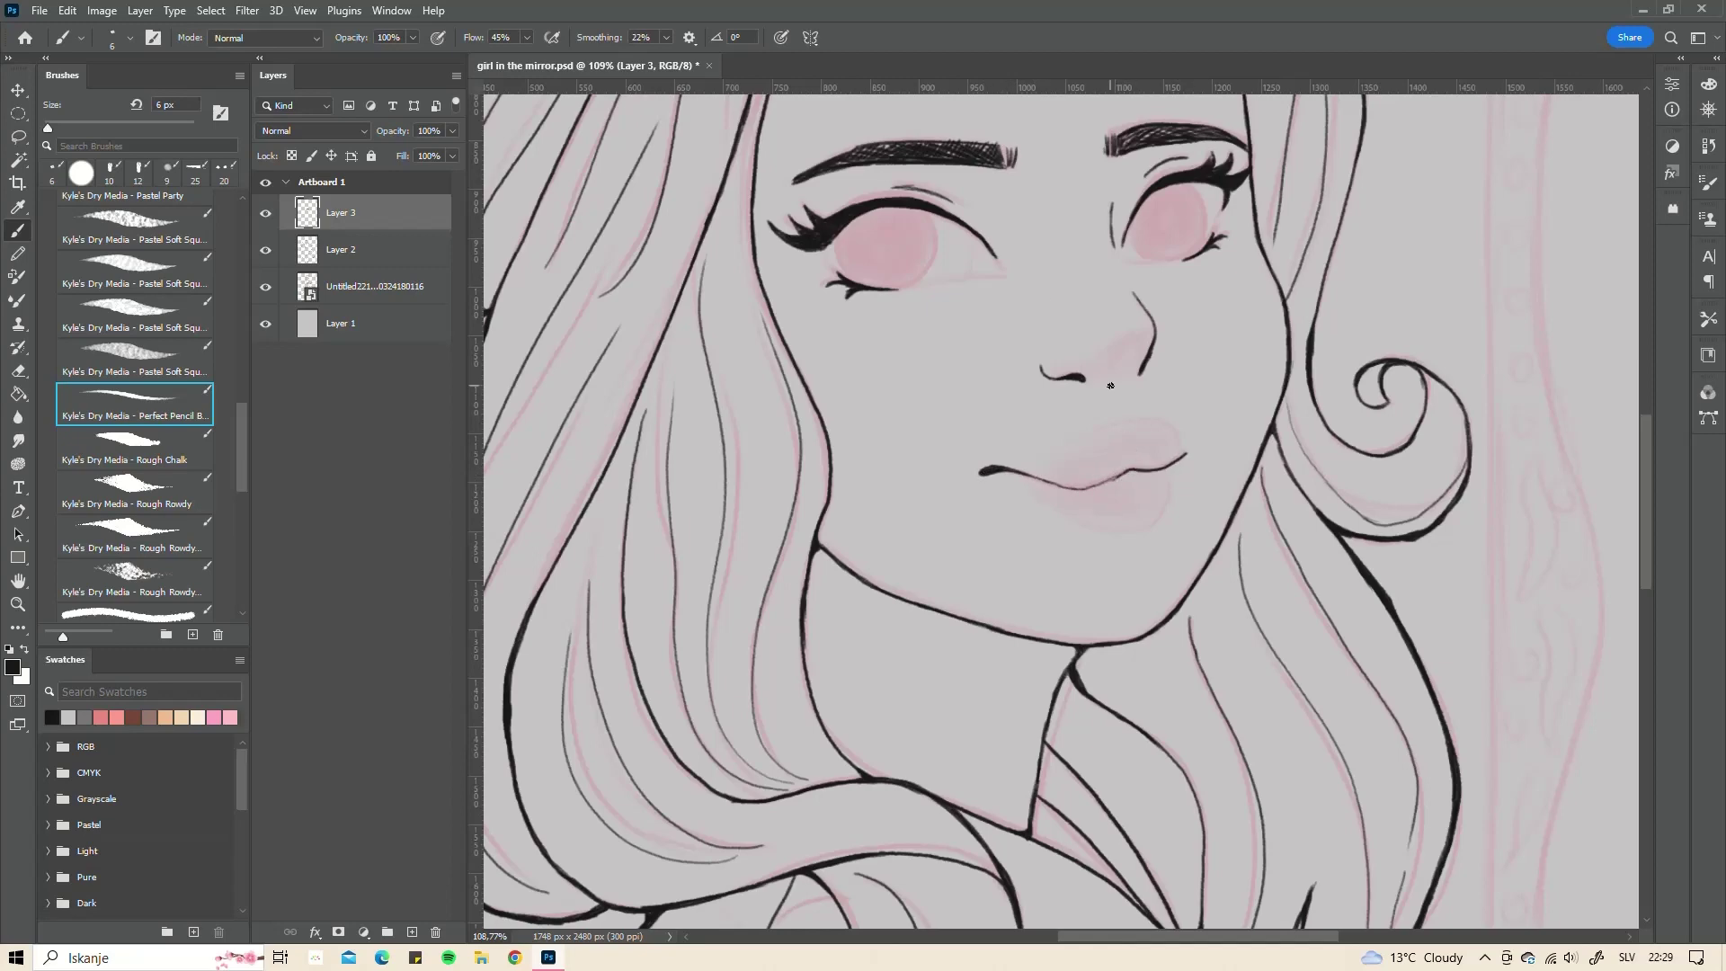
pyautogui.hotkey('ctrl', '0')
pyautogui.hotkey('ctrl', 'shift', 'alt', 'n')
pyautogui.hotkey('ctrl', 't')
pyautogui.moveTo(1075, 776)
pyautogui.mouseDown()
pyautogui.moveTo(1078, 116)
pyautogui.moveTo(1074, 870)
pyautogui.mouseUp()
pyautogui.press('Return')
# - Ink the mirrored top frame curls and the frame edge running down from them
pyautogui.press('b')
pyautogui.scroll(3, 1047, 241)
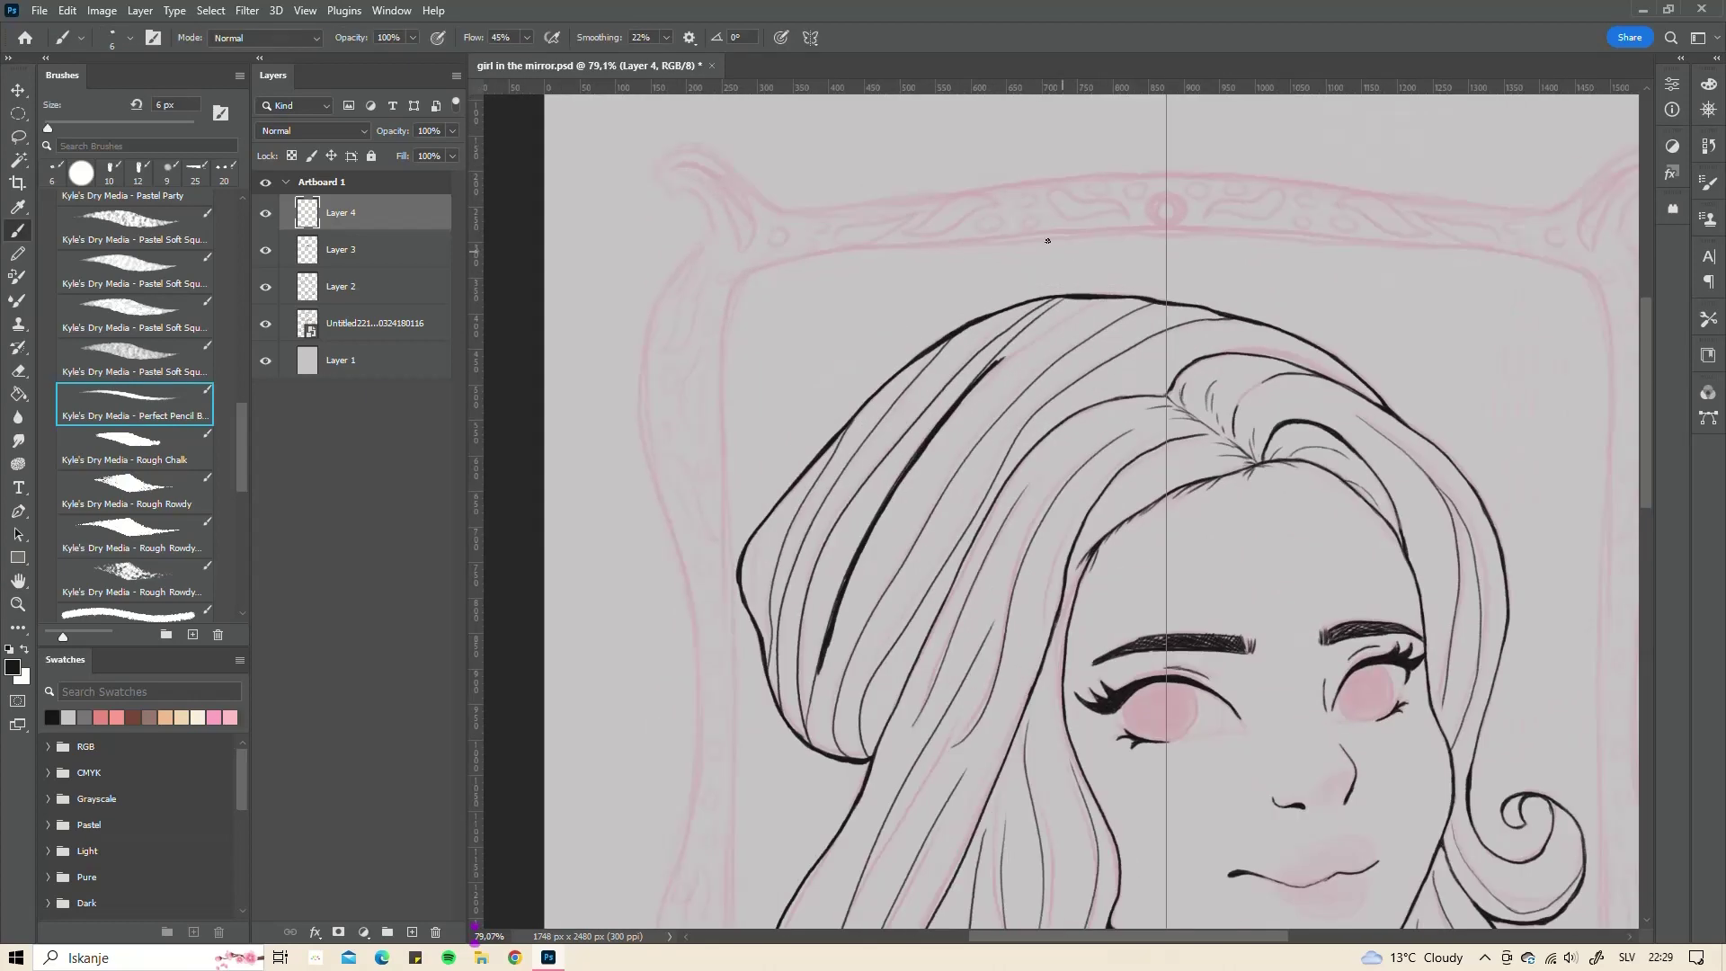
pyautogui.moveTo(690, 148)
pyautogui.mouseDown()
pyautogui.moveTo(777, 207)
pyautogui.moveTo(1166, 165)
pyautogui.mouseUp()
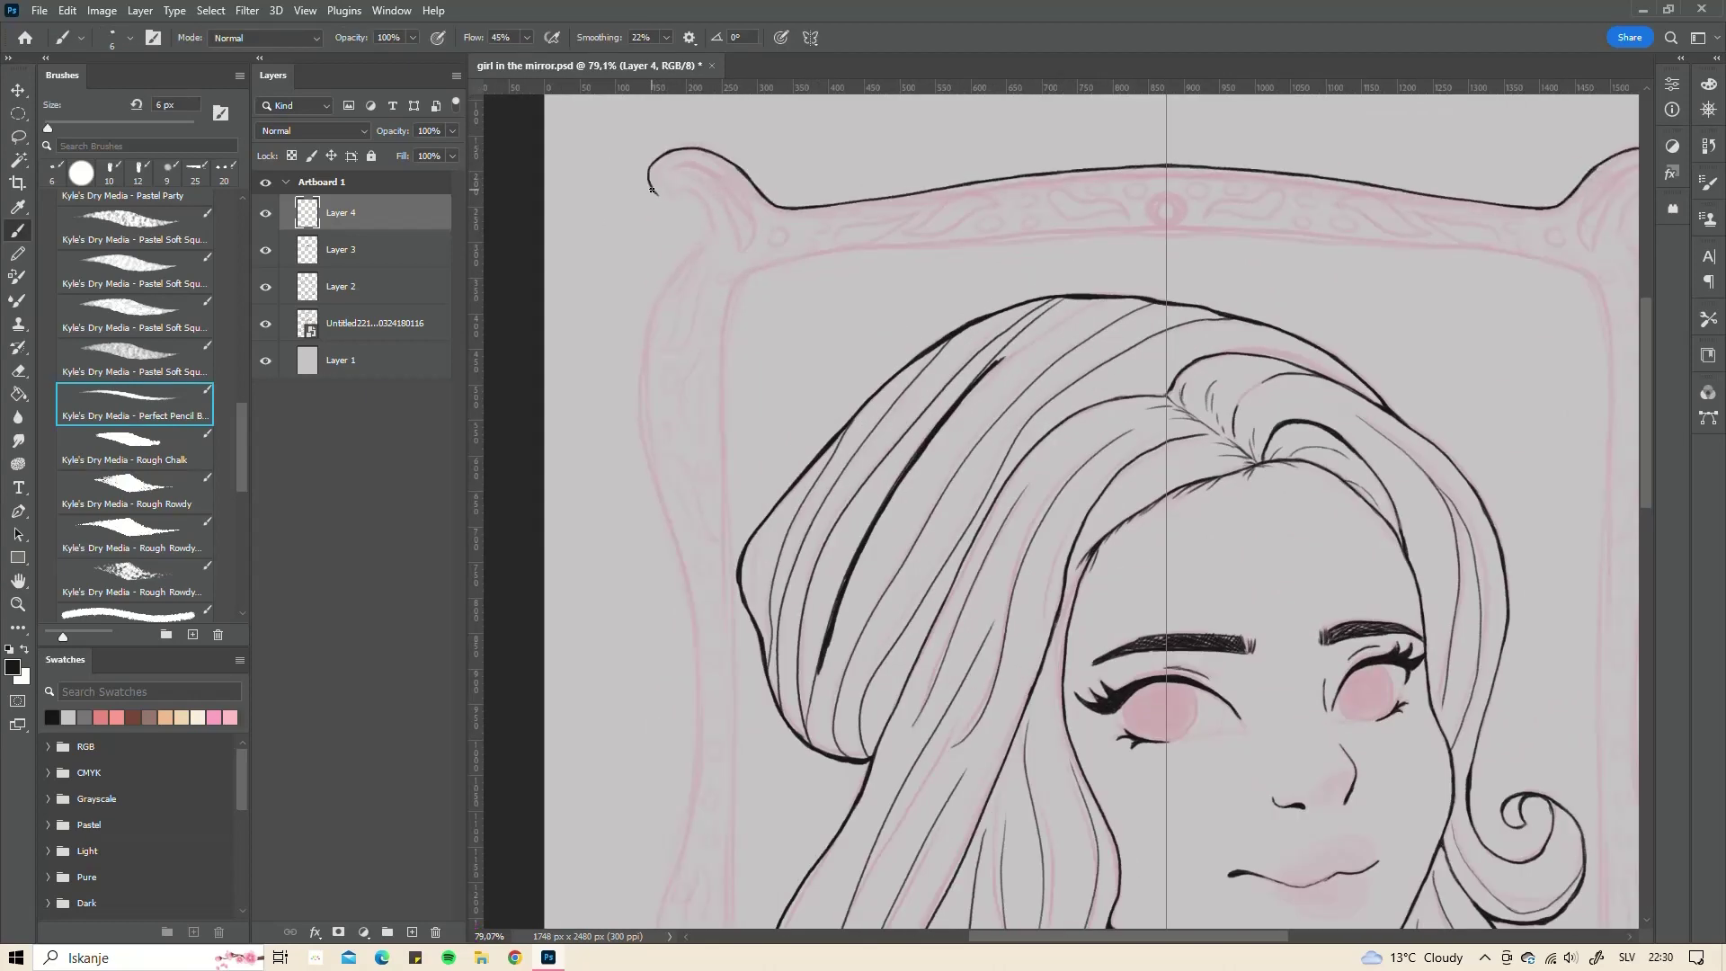
pyautogui.moveTo(694, 246); pyautogui.dragTo(1009, 281)
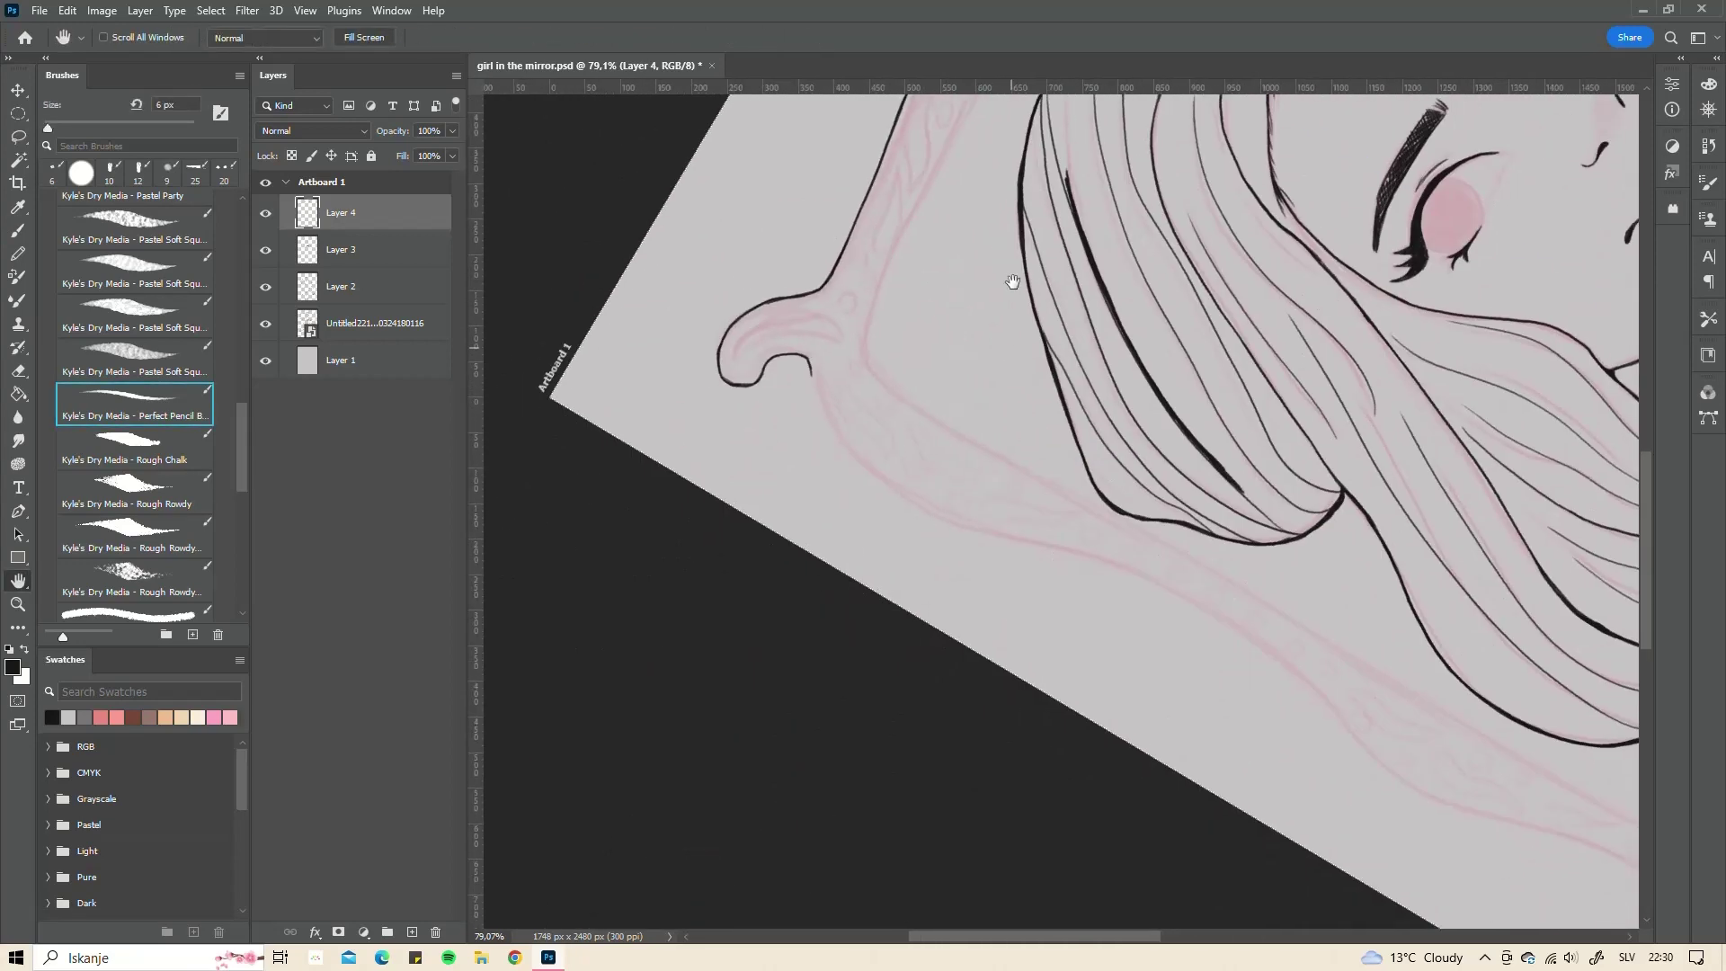
pyautogui.moveTo(890, 490); pyautogui.dragTo(814, 376)
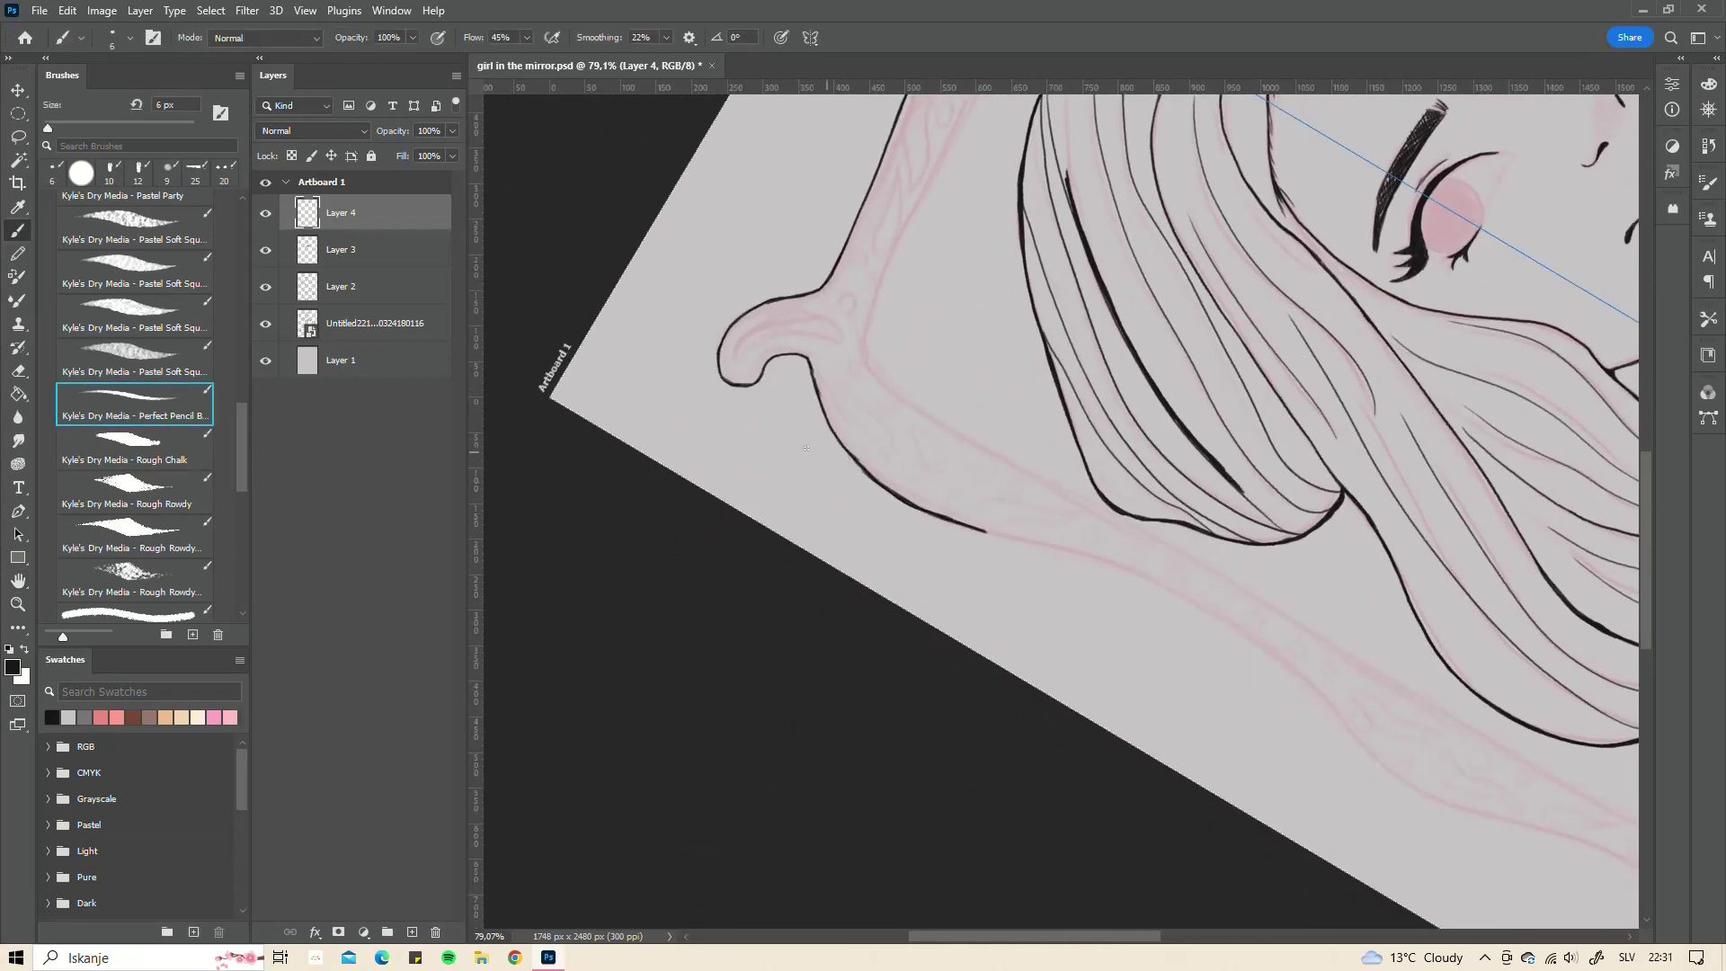
pyautogui.press('e')
pyautogui.press('b')
pyautogui.moveTo(820, 396); pyautogui.dragTo(667, 332)
pyautogui.moveTo(831, 466); pyautogui.dragTo(1065, 540)
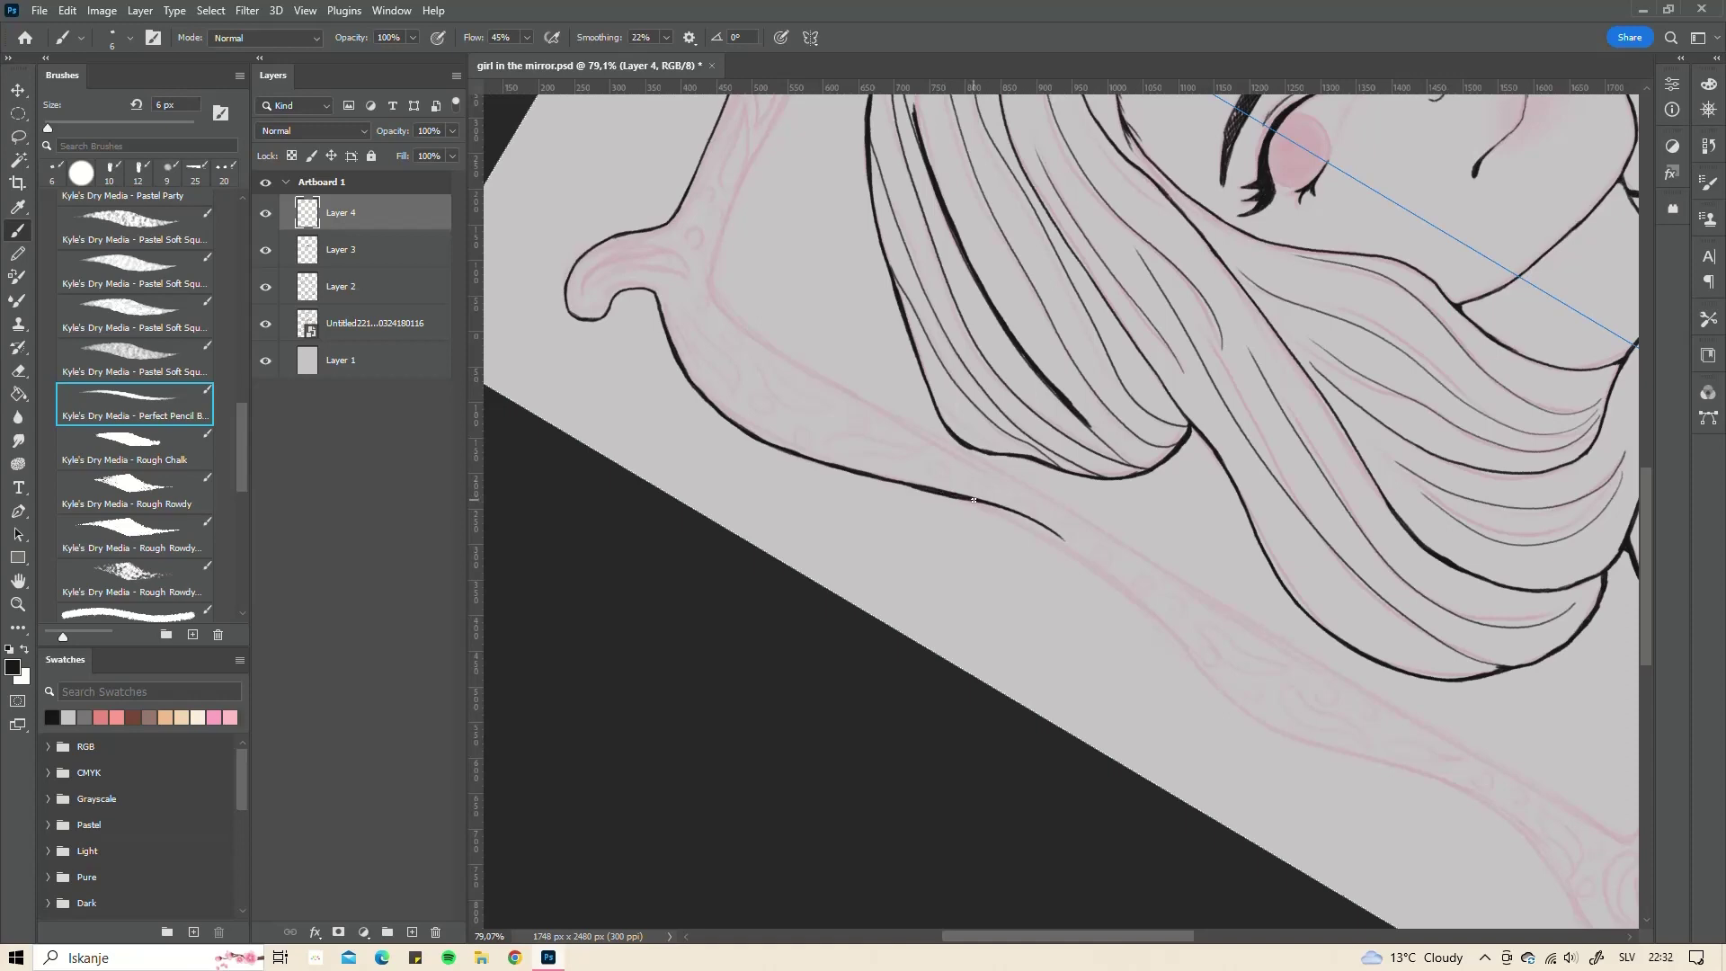
# - Extend and darken the curved side frame line, erasing and redrawing its end
pyautogui.moveTo(973, 500); pyautogui.dragTo(1034, 575)
pyautogui.moveTo(809, 472); pyautogui.dragTo(1059, 564)
pyautogui.moveTo(720, 468)
pyautogui.mouseDown()
pyautogui.moveTo(804, 473)
pyautogui.moveTo(1057, 564)
pyautogui.mouseUp()
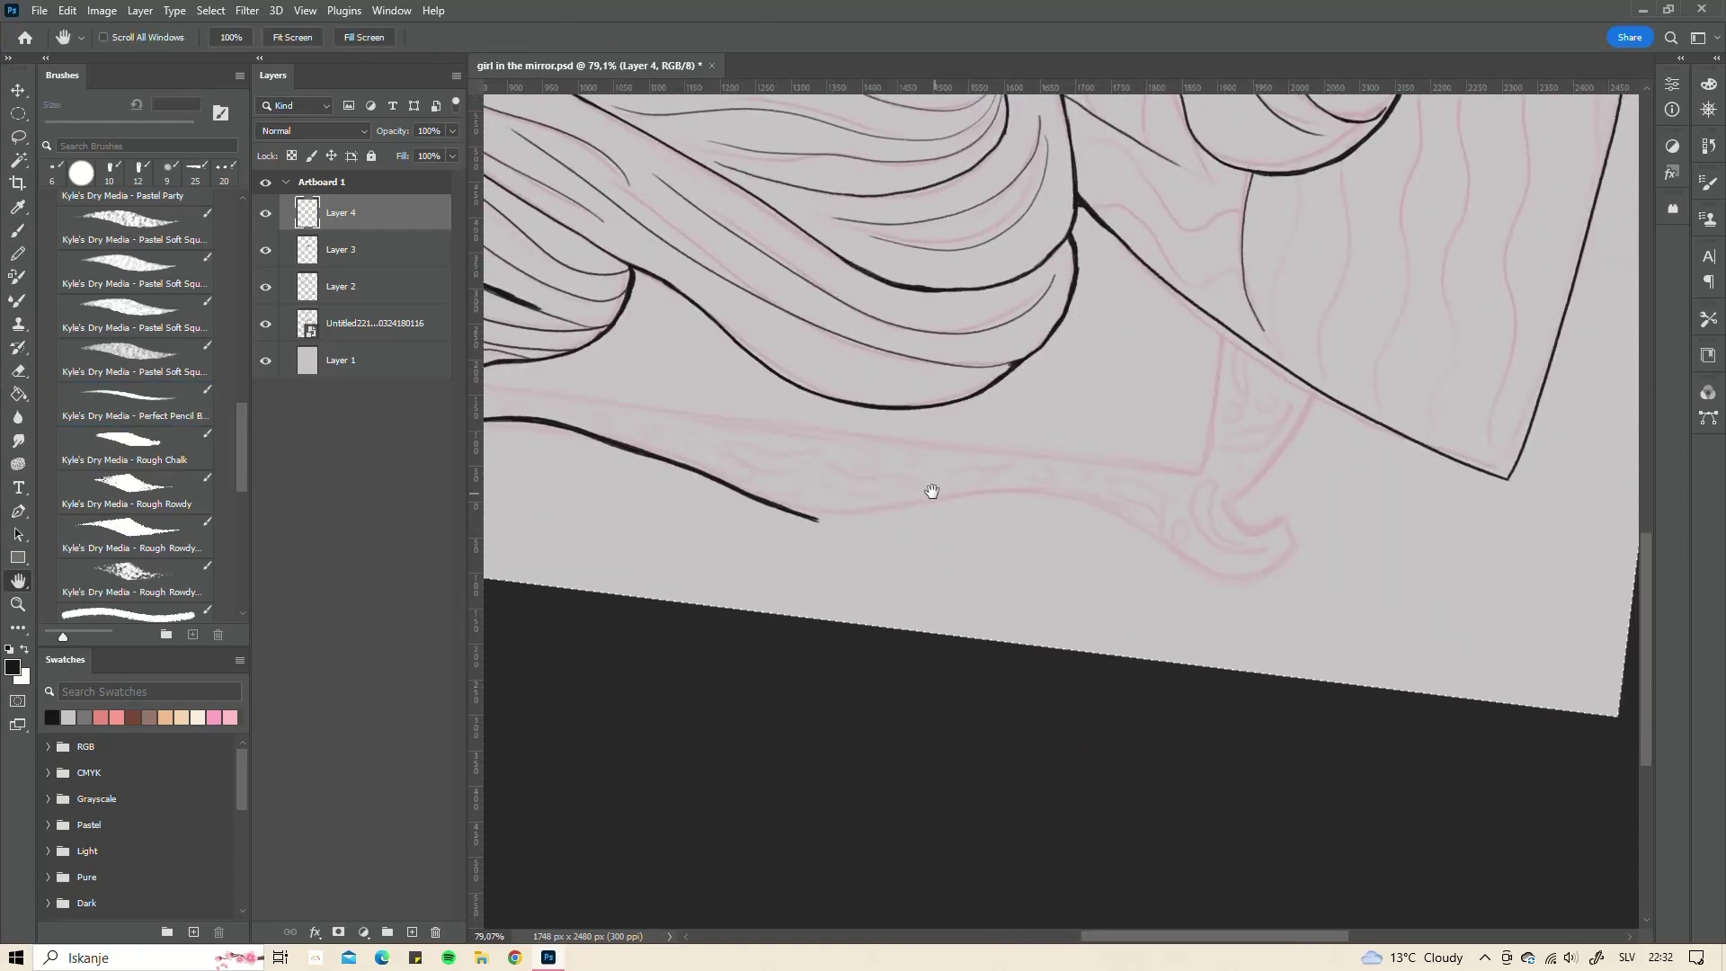
pyautogui.moveTo(932, 490)
pyautogui.mouseDown()
pyautogui.moveTo(910, 286)
pyautogui.moveTo(998, 386)
pyautogui.mouseUp()
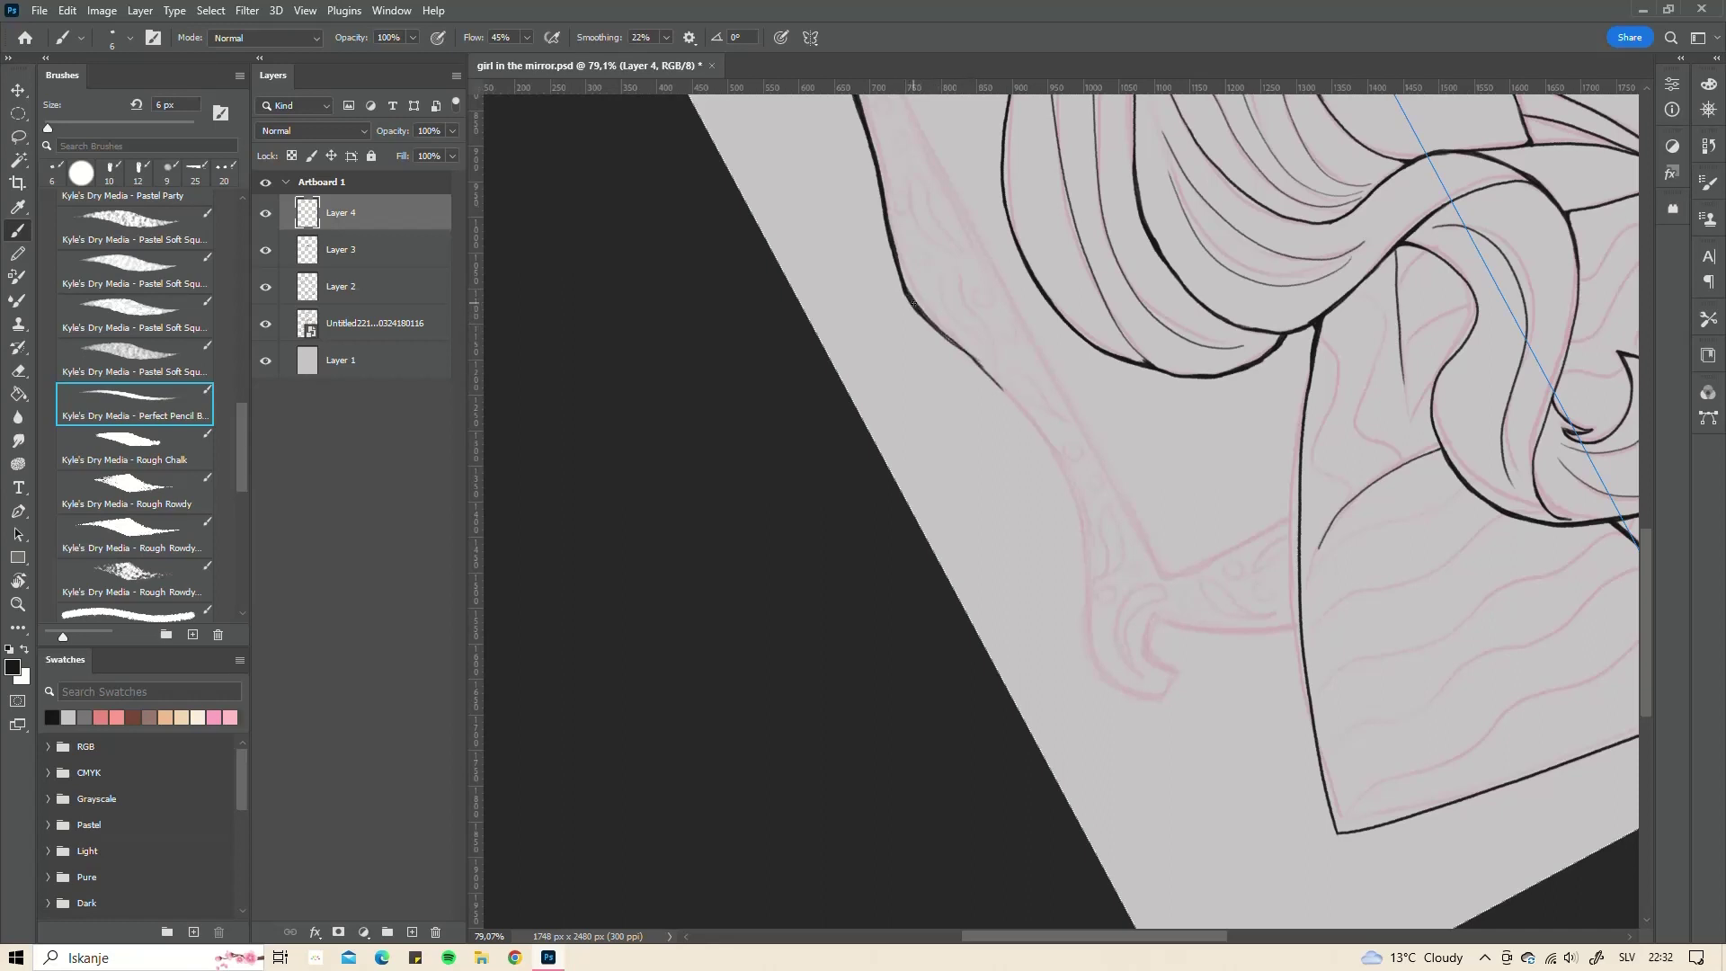
pyautogui.moveTo(931, 323); pyautogui.dragTo(1057, 452)
pyautogui.press('e')
pyautogui.moveTo(966, 366)
pyautogui.mouseDown()
pyautogui.moveTo(925, 329)
pyautogui.moveTo(1053, 450)
pyautogui.moveTo(1093, 634)
pyautogui.mouseUp()
pyautogui.press('b')
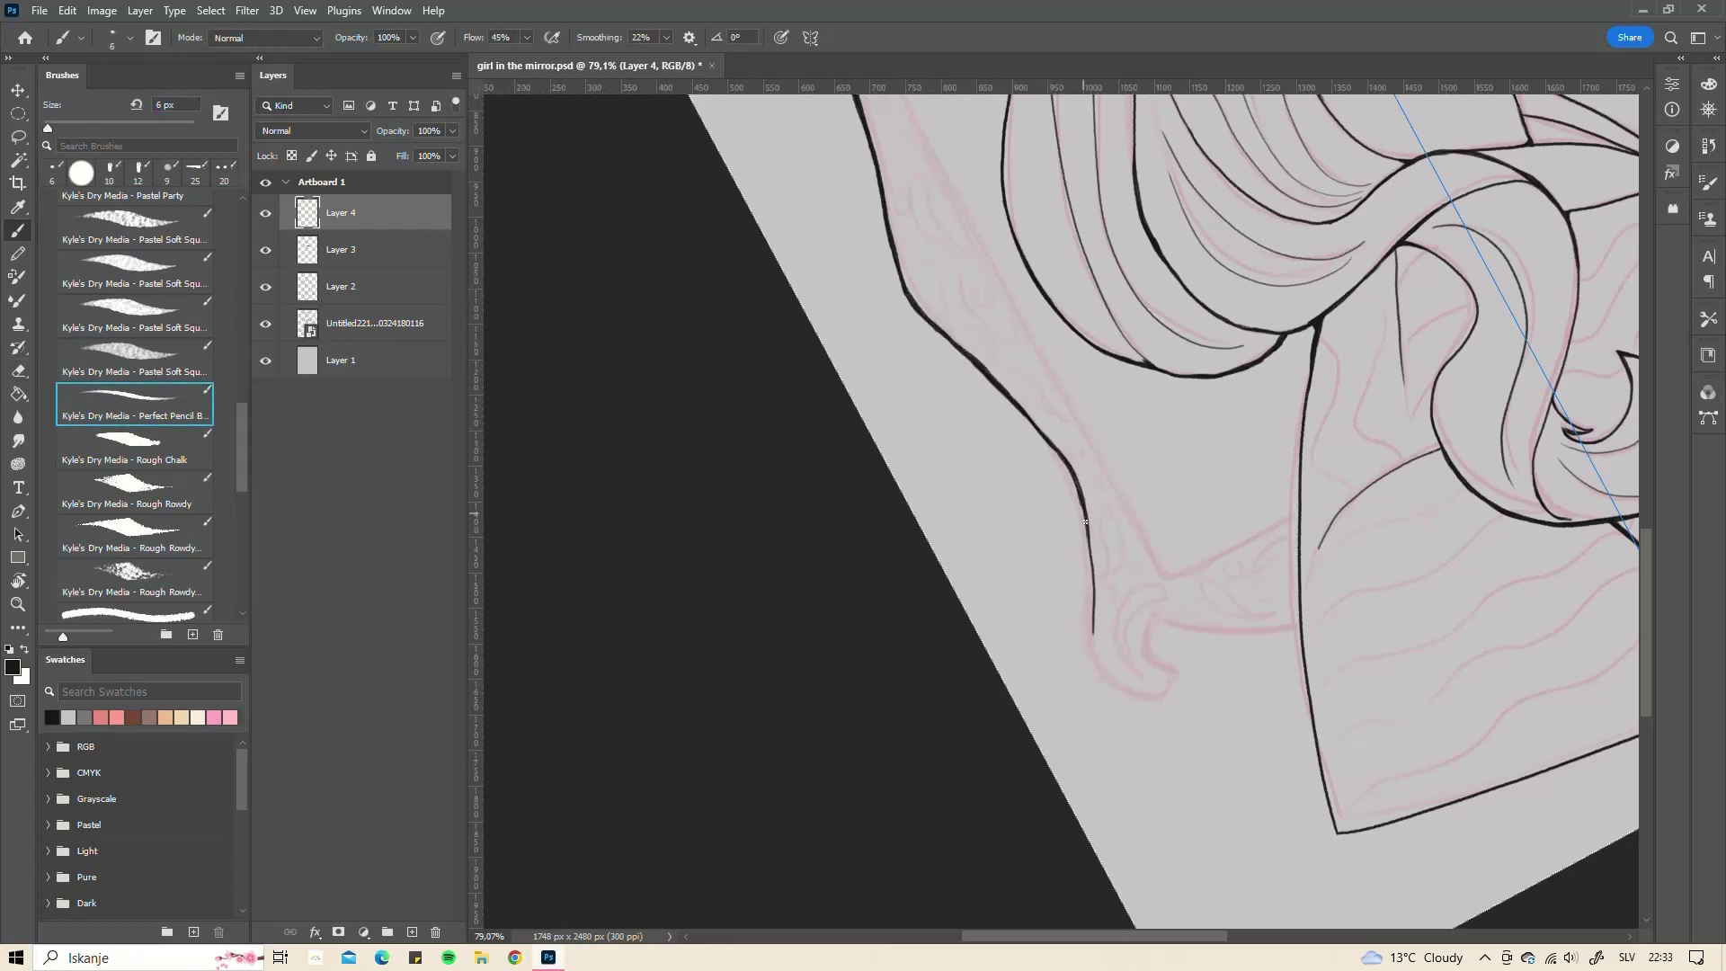
# - Join the hook top to the frame's vertical line
pyautogui.scroll(-3, 1074, 483)
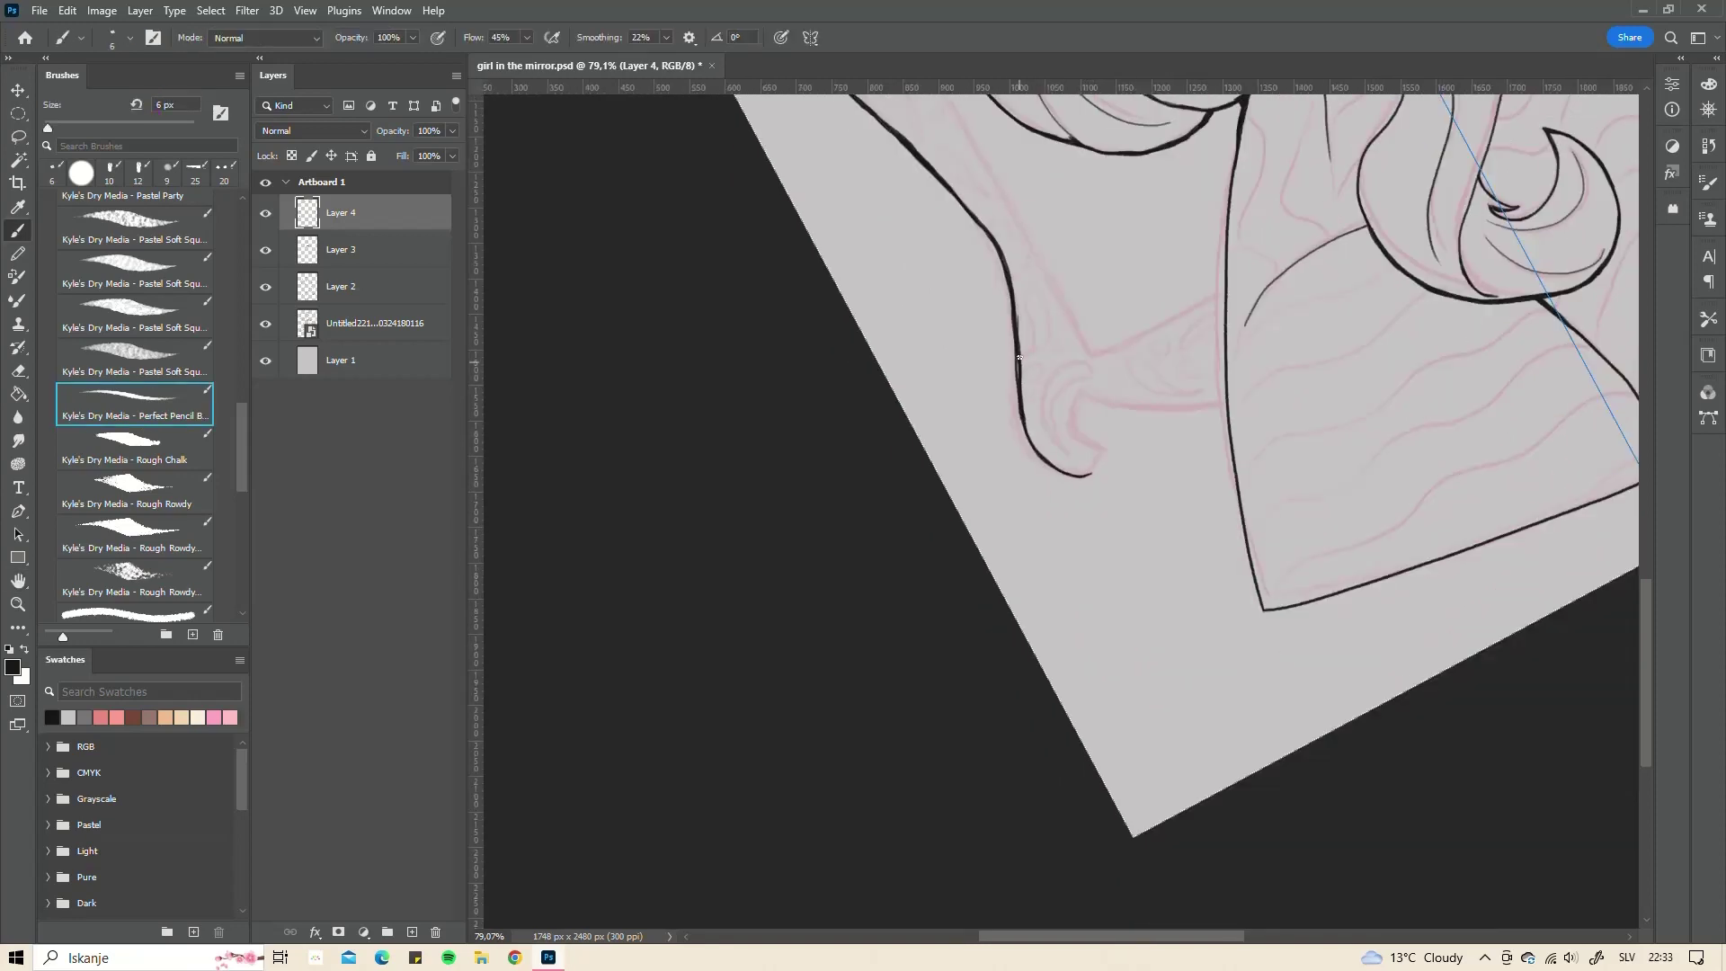
pyautogui.hscroll(5, 1090, 442)
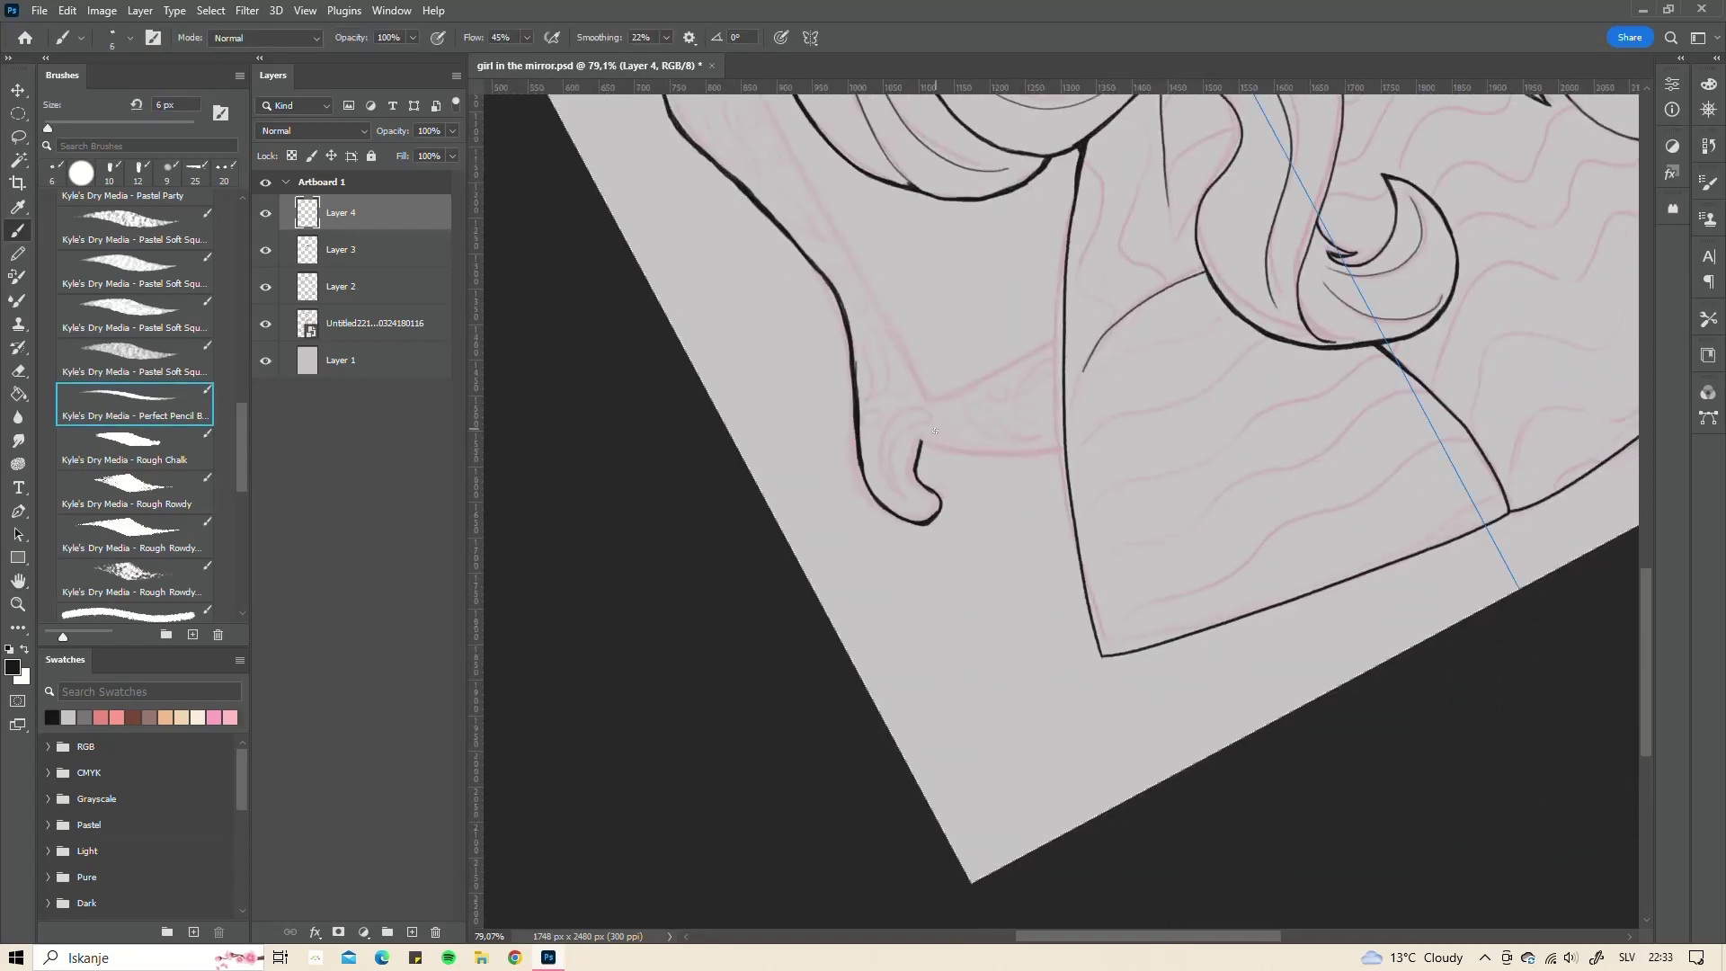
pyautogui.moveTo(920, 445); pyautogui.dragTo(1073, 450)
pyautogui.hotkey('ctrl', 'z')
pyautogui.scroll(3, 989, 449)
pyautogui.moveTo(813, 559)
pyautogui.mouseDown()
pyautogui.moveTo(958, 568)
pyautogui.moveTo(886, 494)
pyautogui.mouseUp()
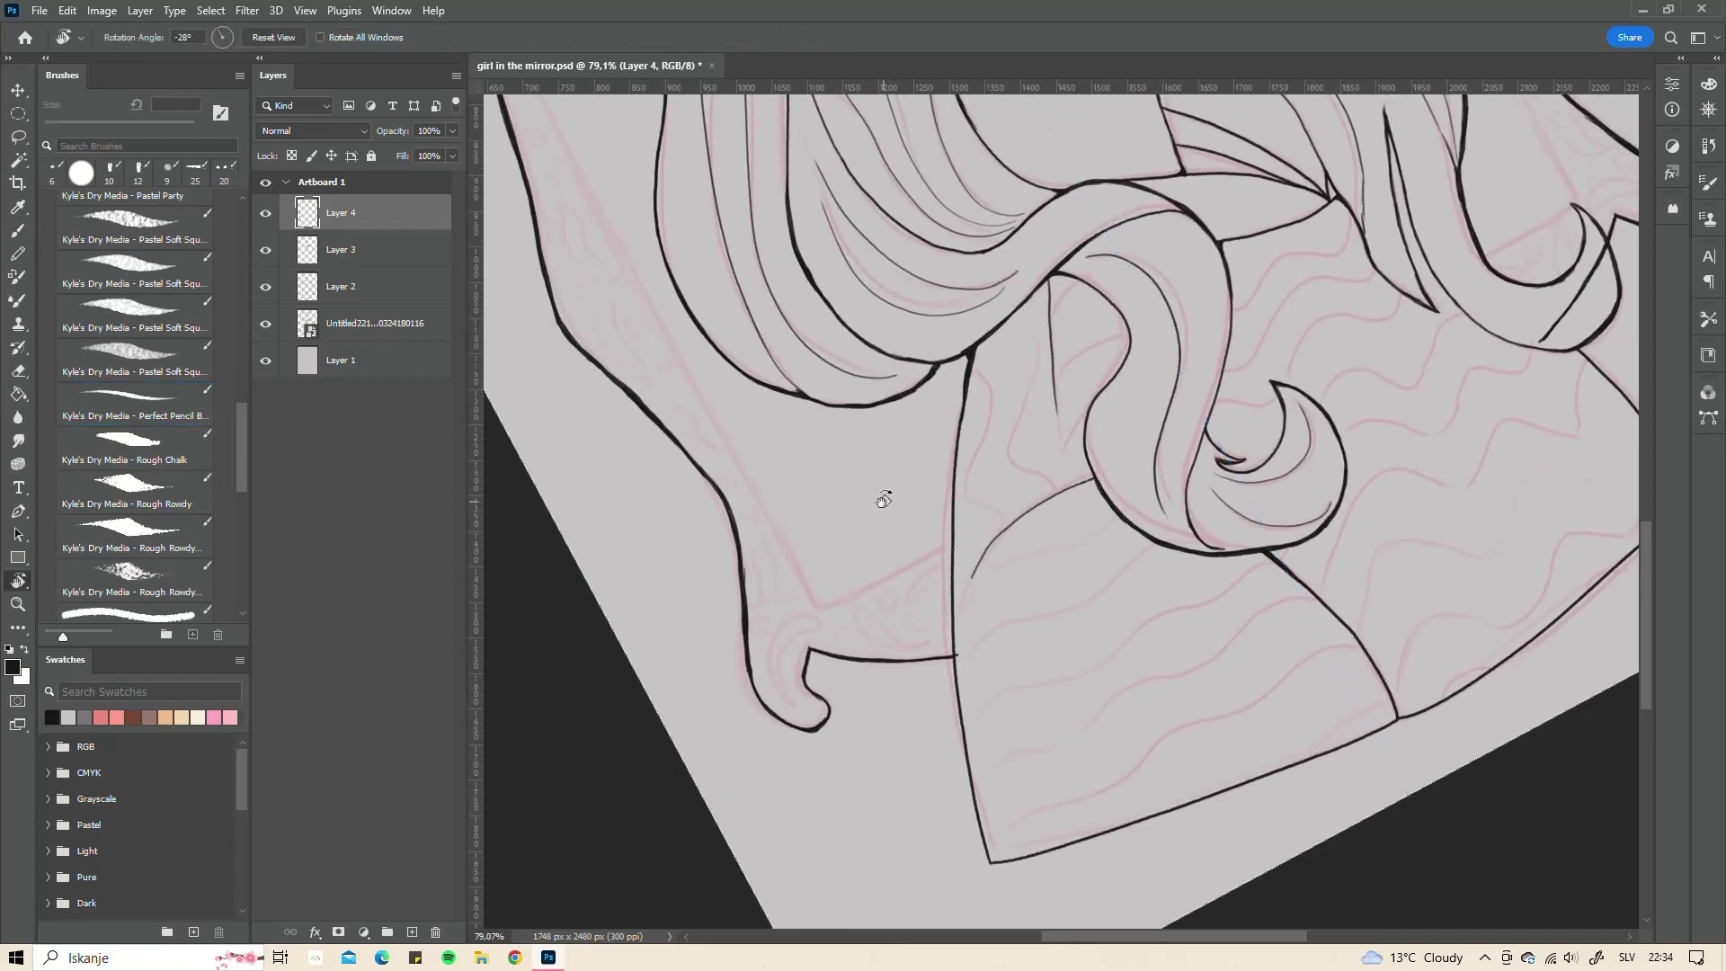
# - Ink the frame's bottom edge out from the hook
pyautogui.moveTo(971, 355)
pyautogui.mouseDown()
pyautogui.moveTo(893, 629)
pyautogui.moveTo(713, 513)
pyautogui.moveTo(920, 546)
pyautogui.mouseUp()
pyautogui.press('b')
pyautogui.moveTo(665, 481)
pyautogui.mouseDown()
pyautogui.moveTo(735, 521)
pyautogui.moveTo(451, 431)
pyautogui.mouseUp()
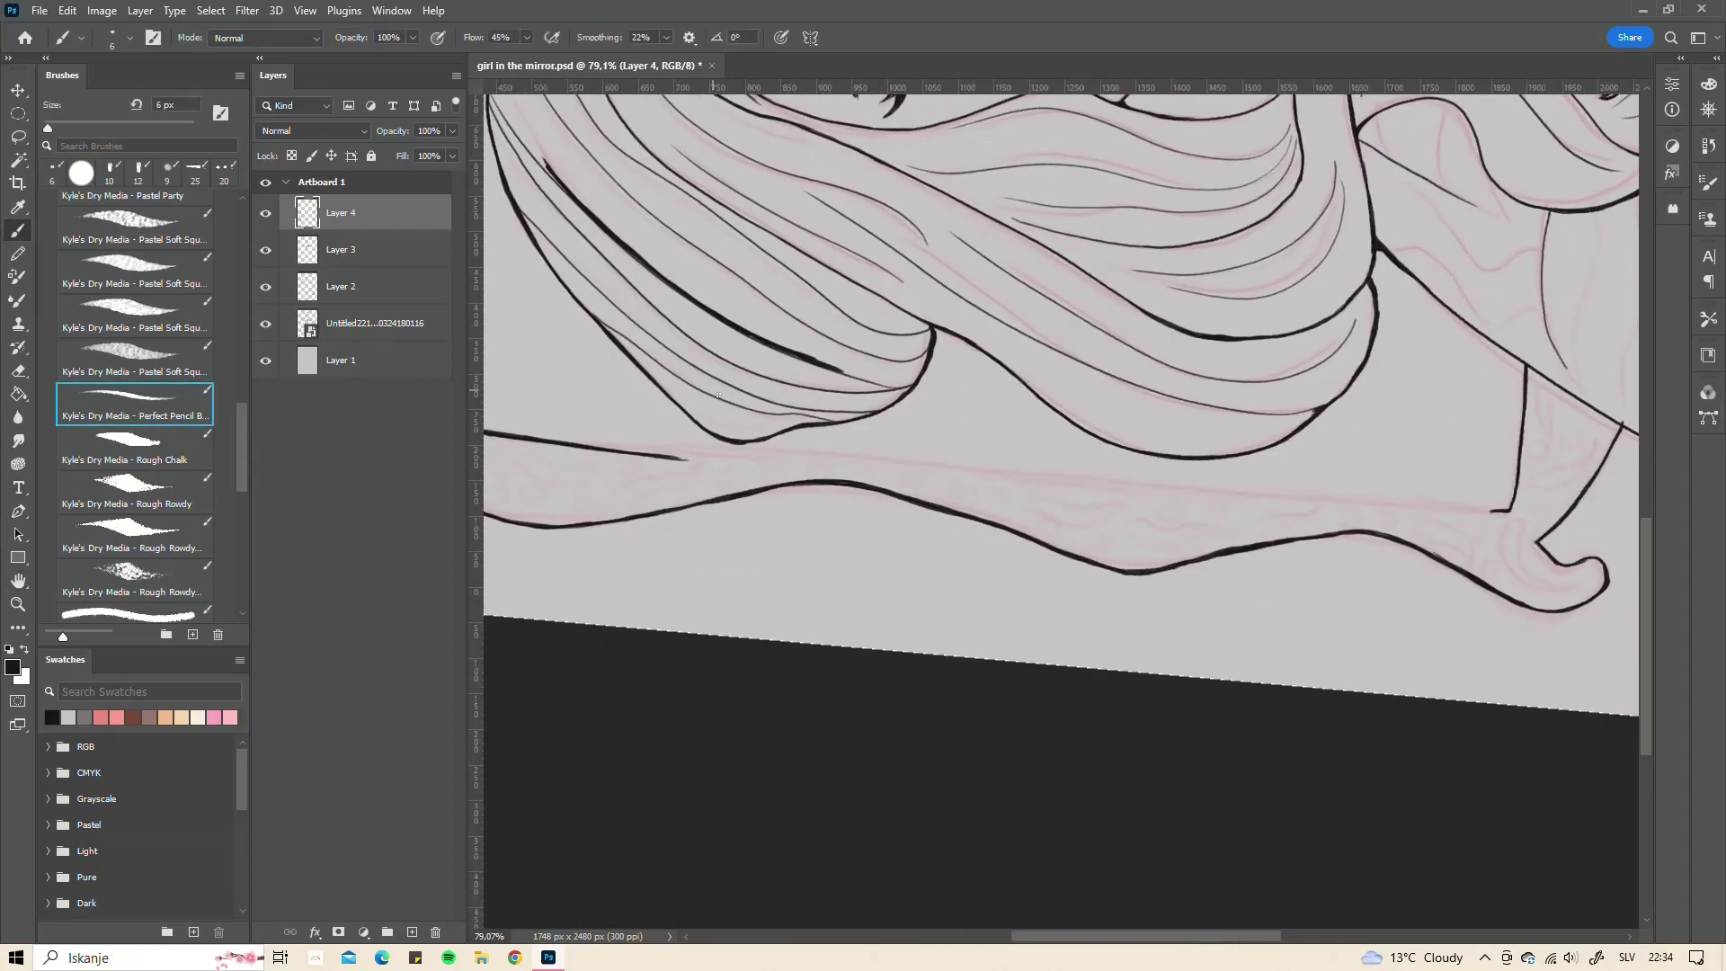
pyautogui.moveTo(701, 445); pyautogui.dragTo(899, 458)
pyautogui.moveTo(717, 455)
pyautogui.mouseDown()
pyautogui.moveTo(975, 467)
pyautogui.moveTo(753, 442)
pyautogui.moveTo(1040, 461)
pyautogui.moveTo(842, 445)
pyautogui.mouseUp()
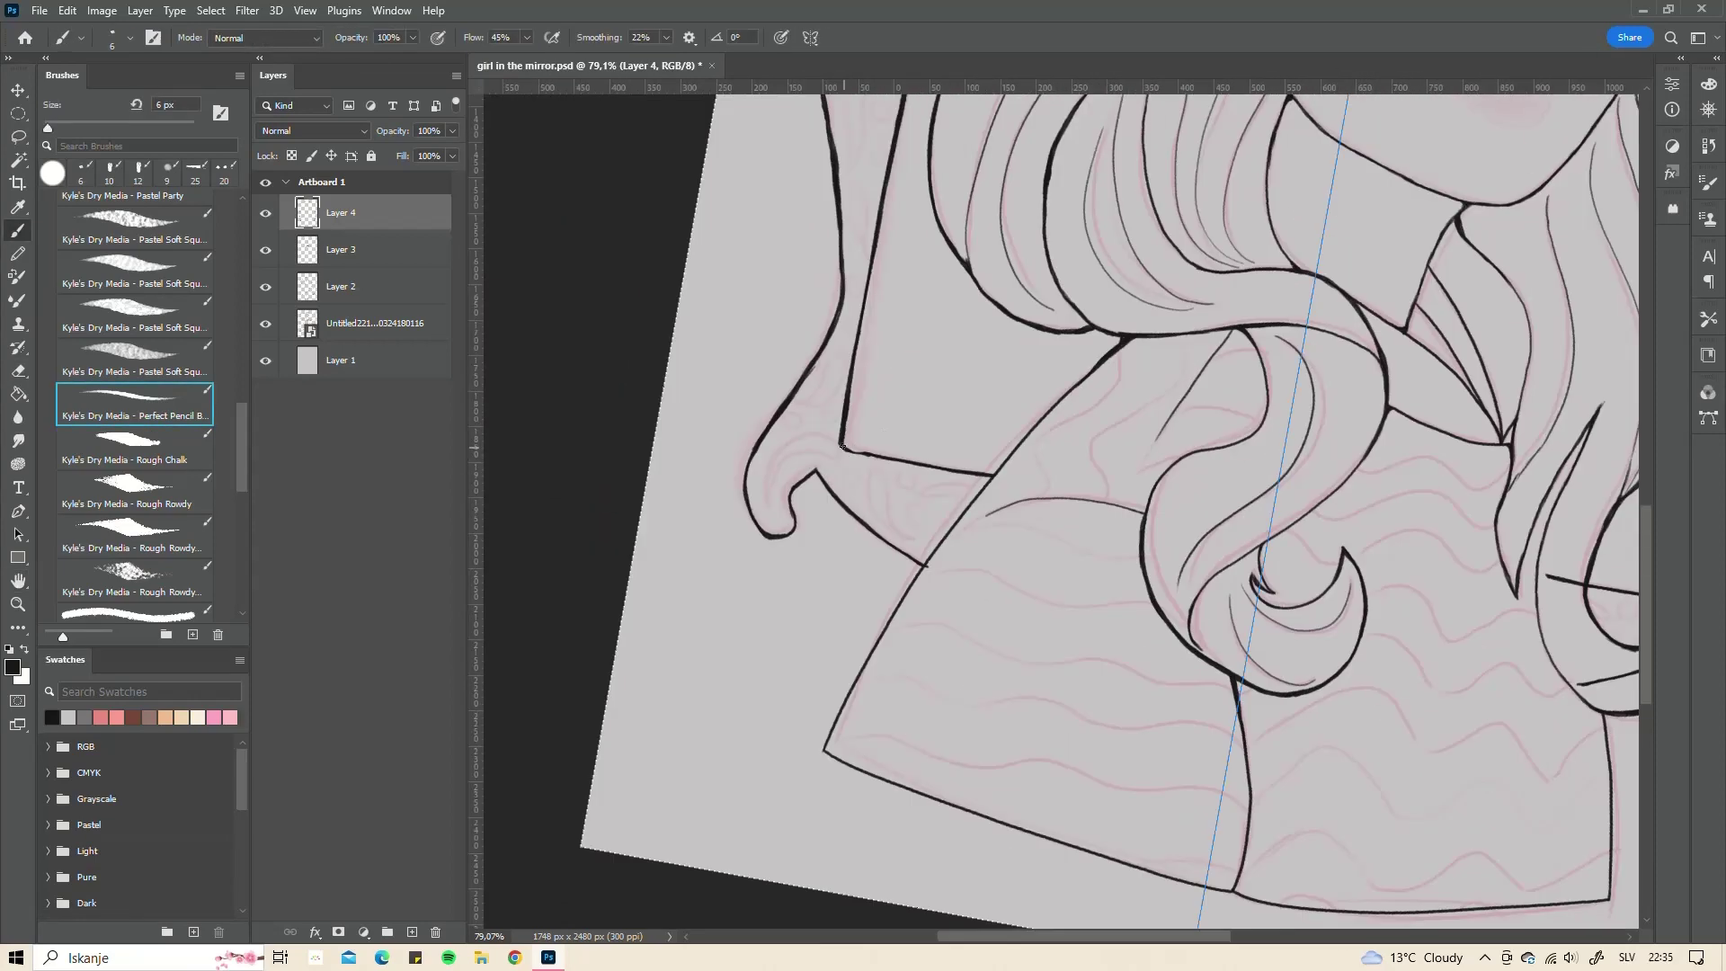
# - Ink the inner and outer top frame lines, mirrored across the centre axis
pyautogui.moveTo(812, 367); pyautogui.dragTo(630, 539)
pyautogui.moveTo(718, 301)
pyautogui.mouseDown()
pyautogui.moveTo(630, 307)
pyautogui.moveTo(987, 338)
pyautogui.mouseUp()
pyautogui.moveTo(776, 313); pyautogui.dragTo(1025, 342)
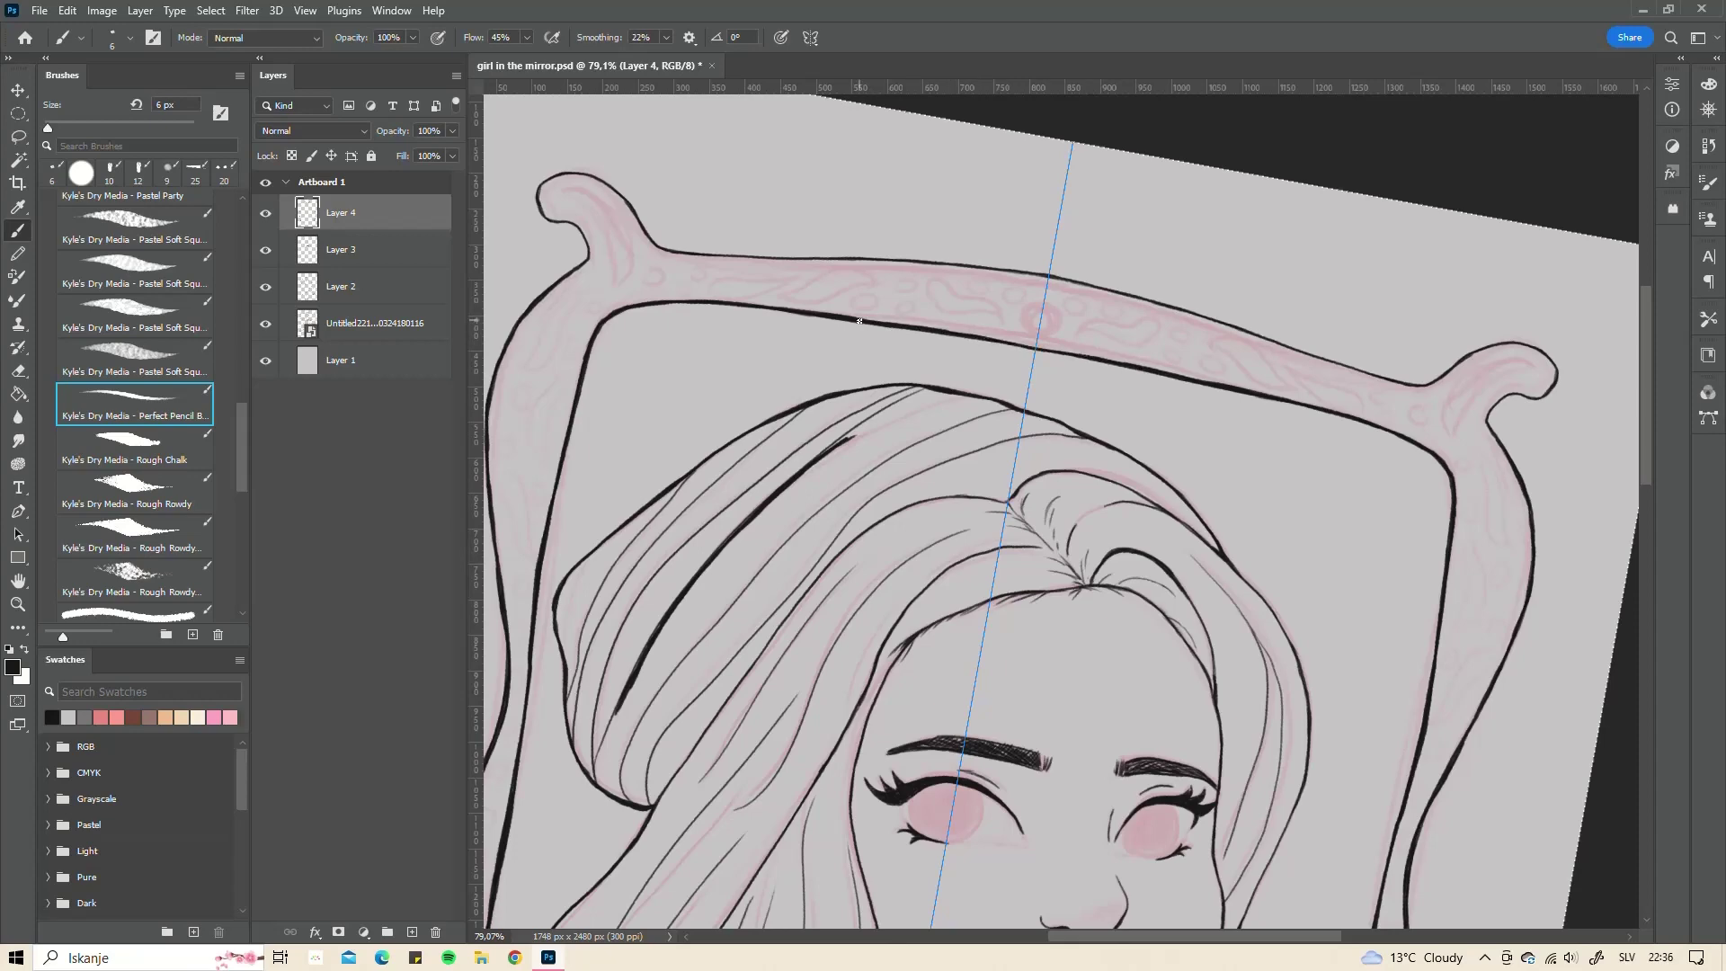
pyautogui.moveTo(858, 320); pyautogui.dragTo(1033, 340)
pyautogui.moveTo(575, 269); pyautogui.dragTo(769, 288)
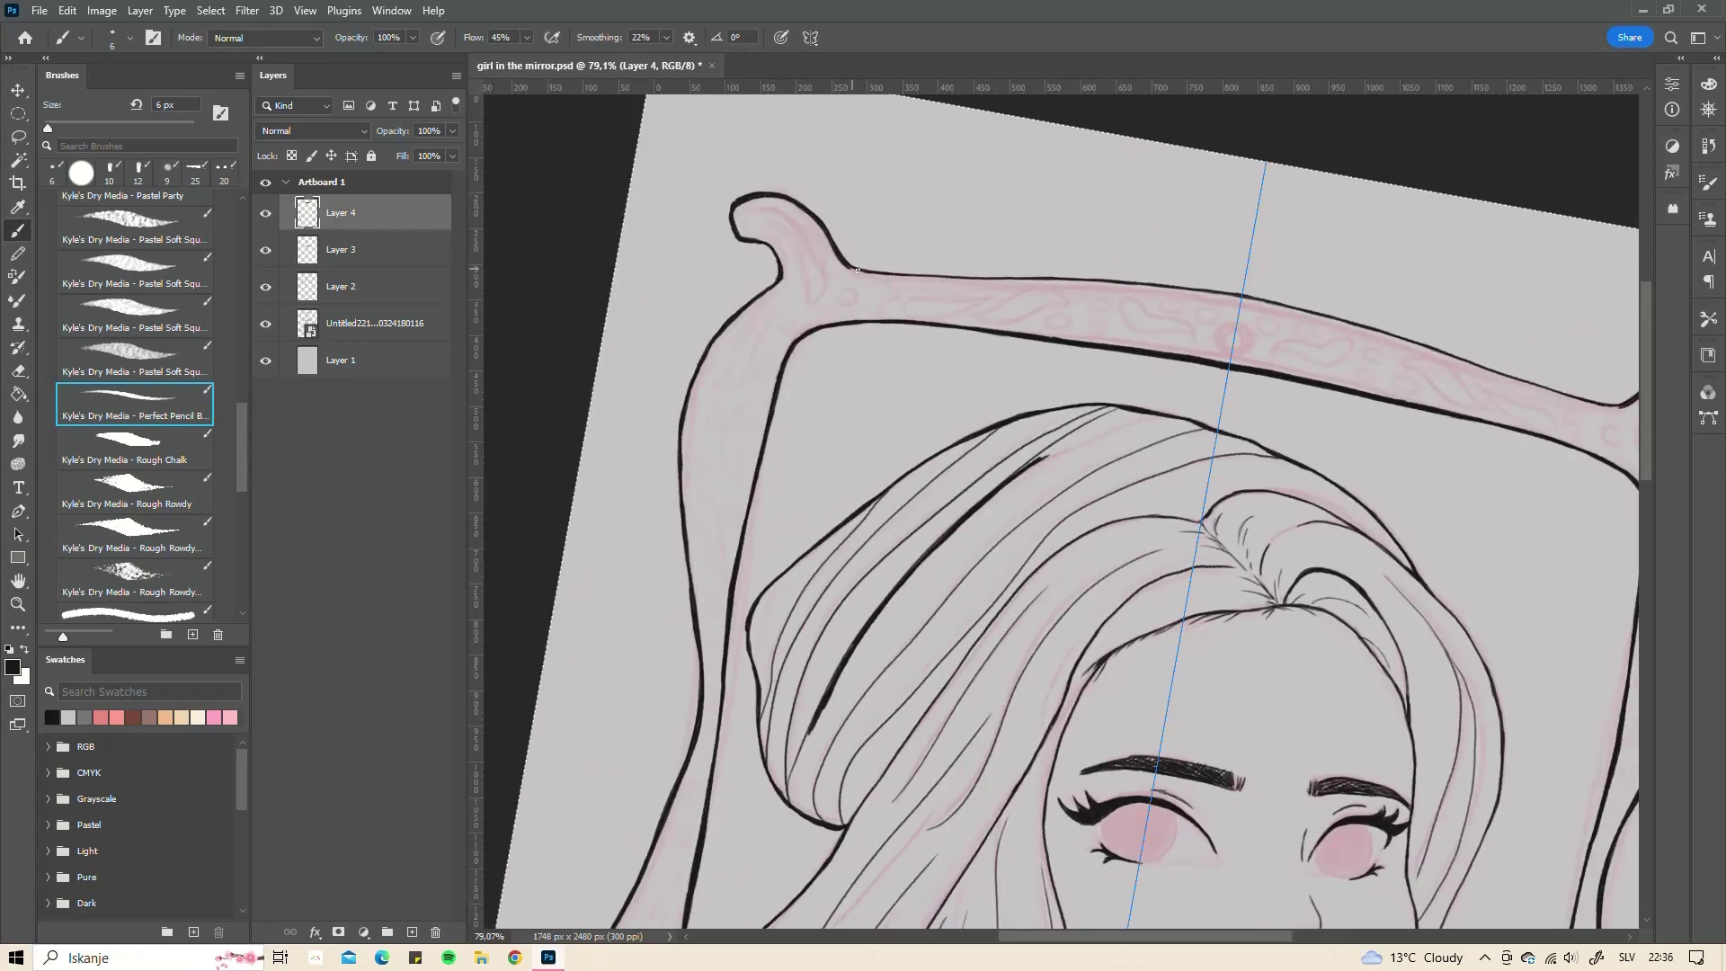
pyautogui.moveTo(858, 271); pyautogui.dragTo(1160, 286)
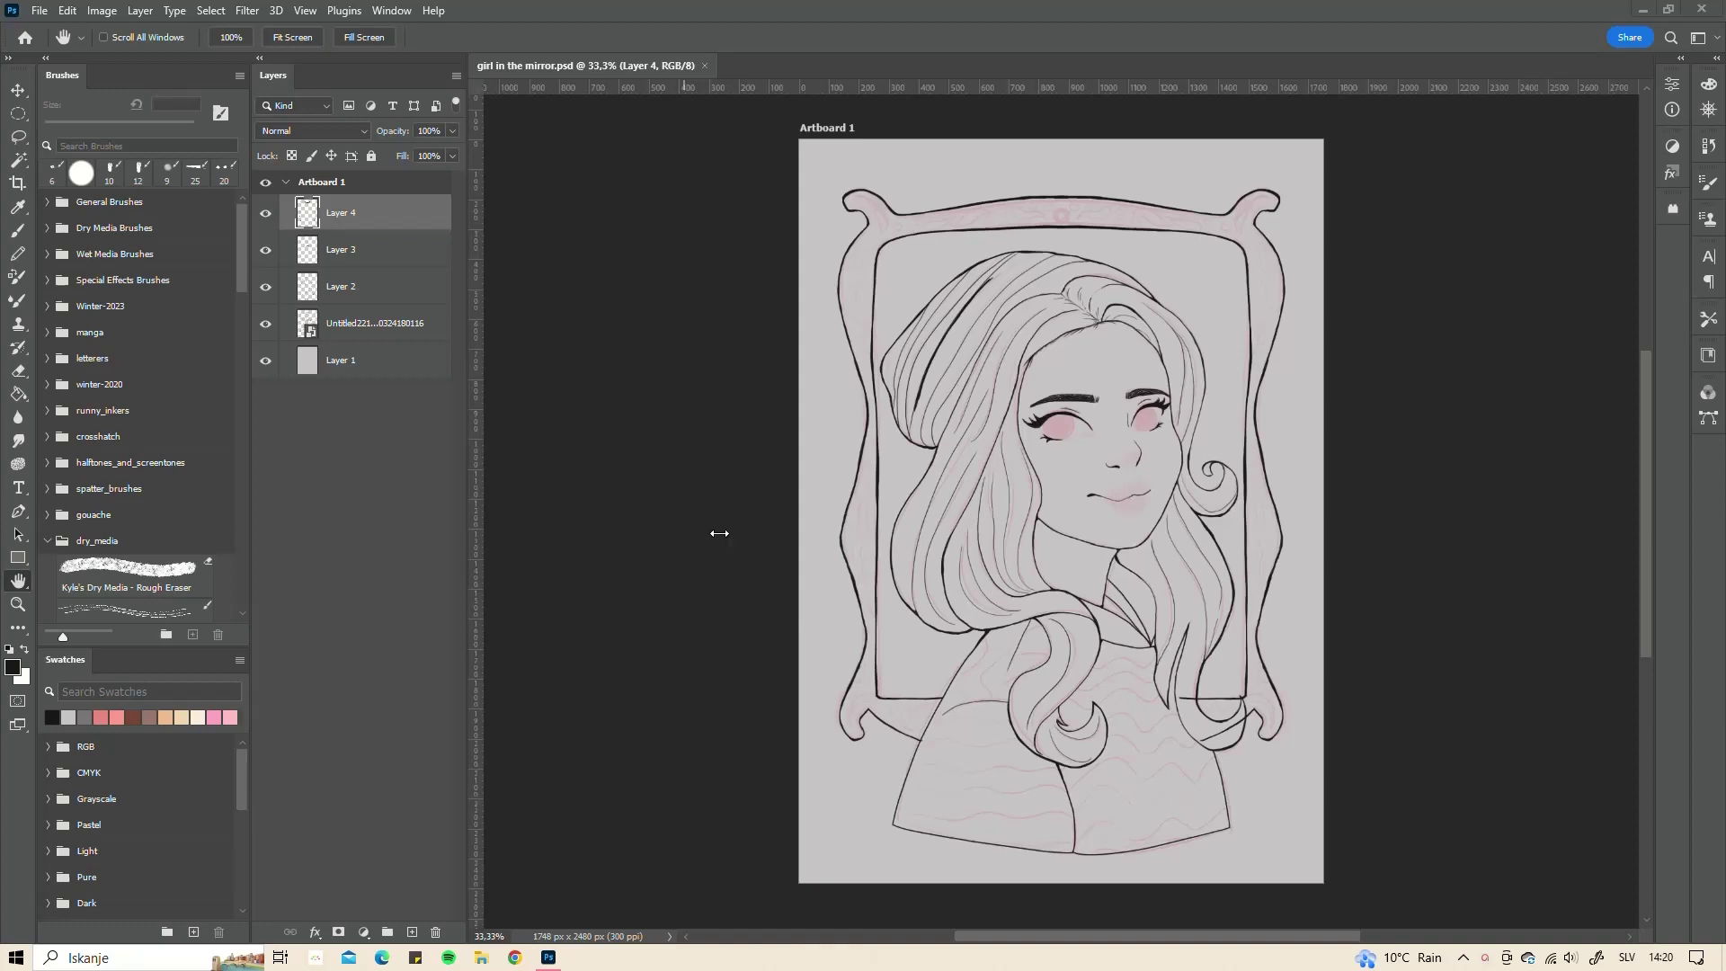
# - Turn off painting symmetry on Layer 4 and view the whole mirror frame
pyautogui.click(429, 519)
pyautogui.hotkey('ctrl', ';')
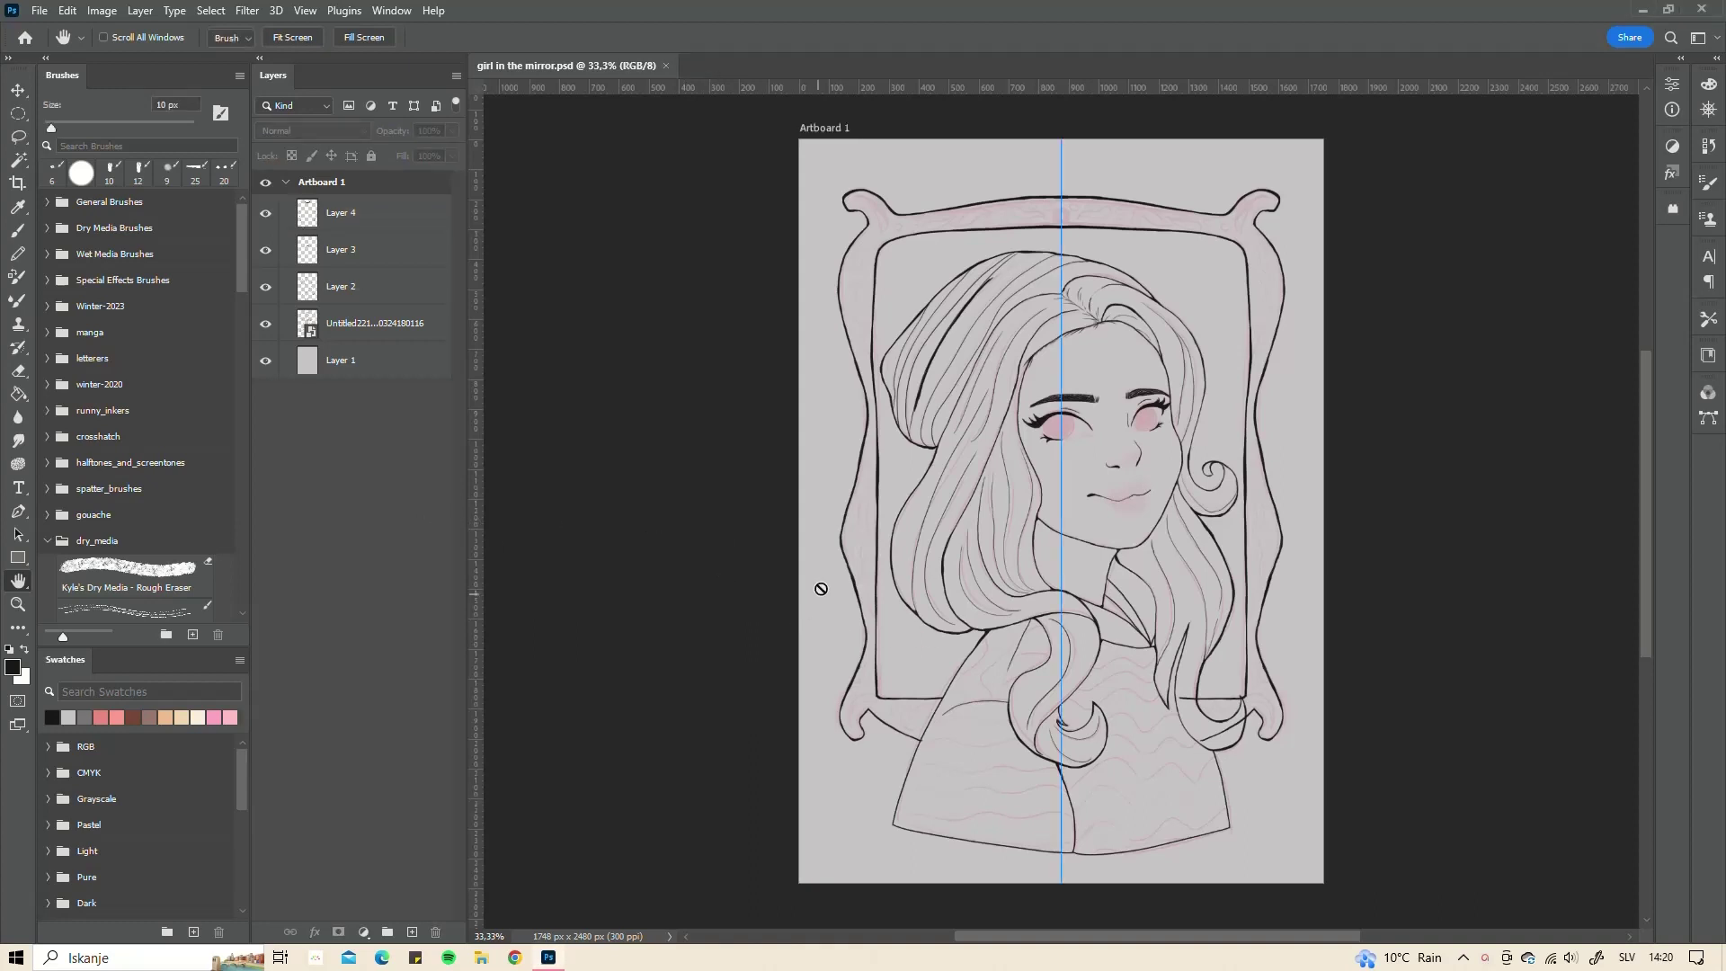
pyautogui.press('e')
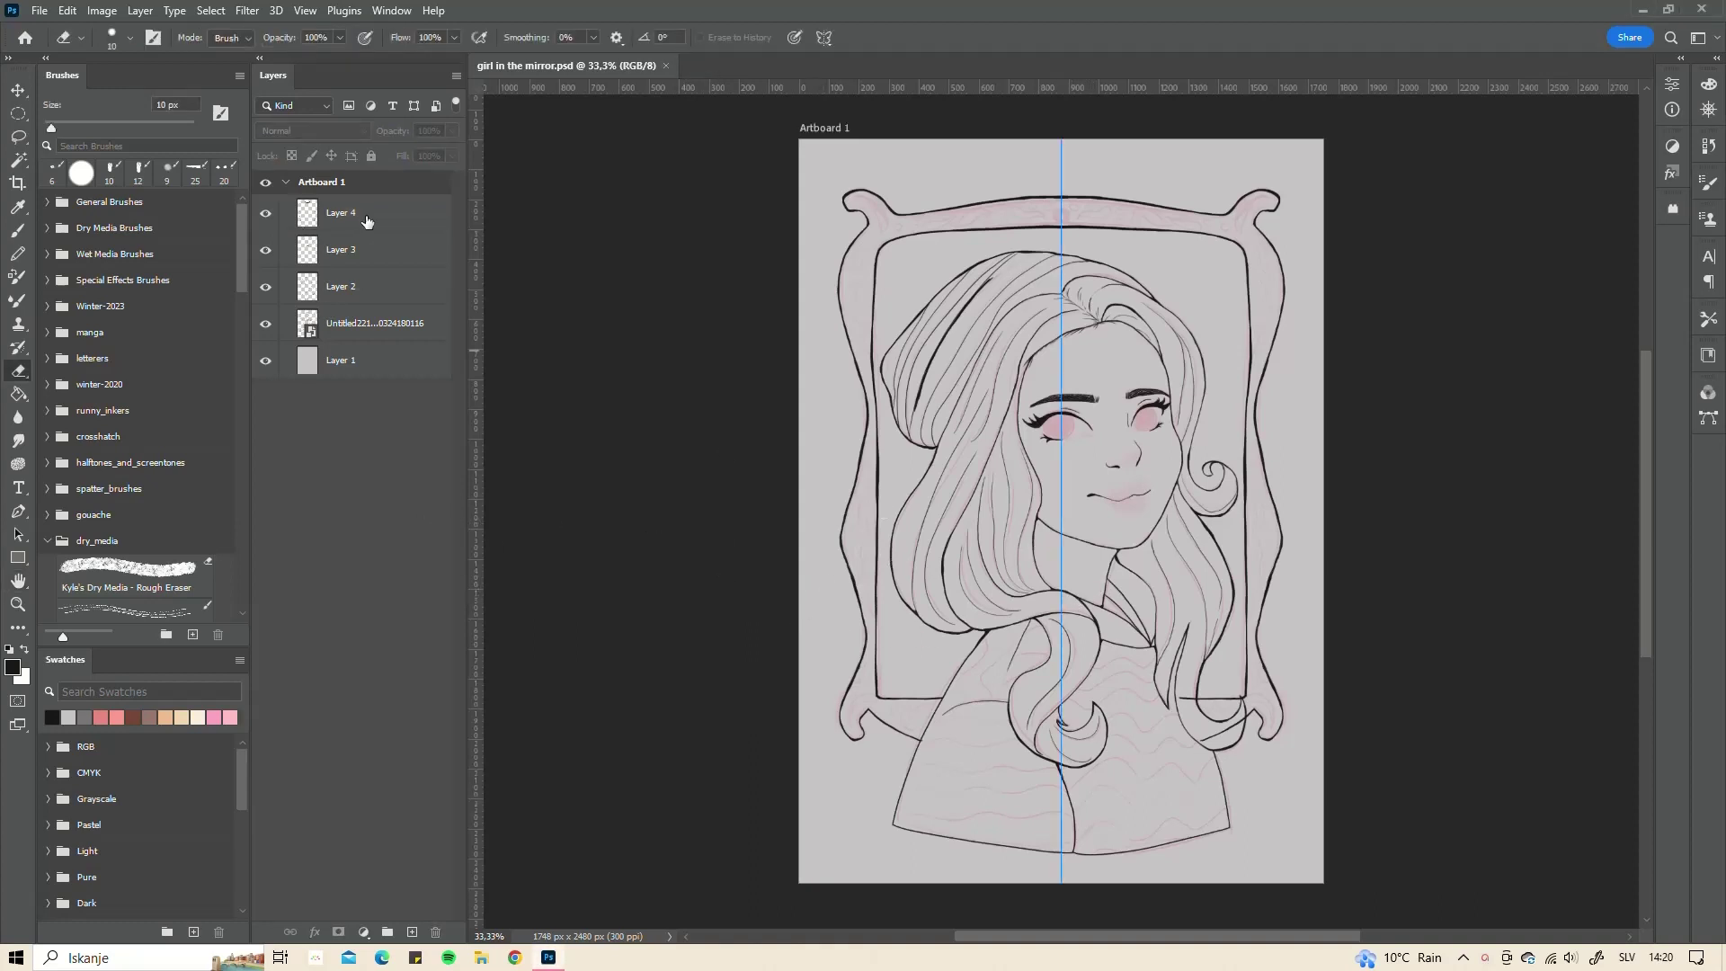
pyautogui.click(367, 221)
pyautogui.click(824, 37)
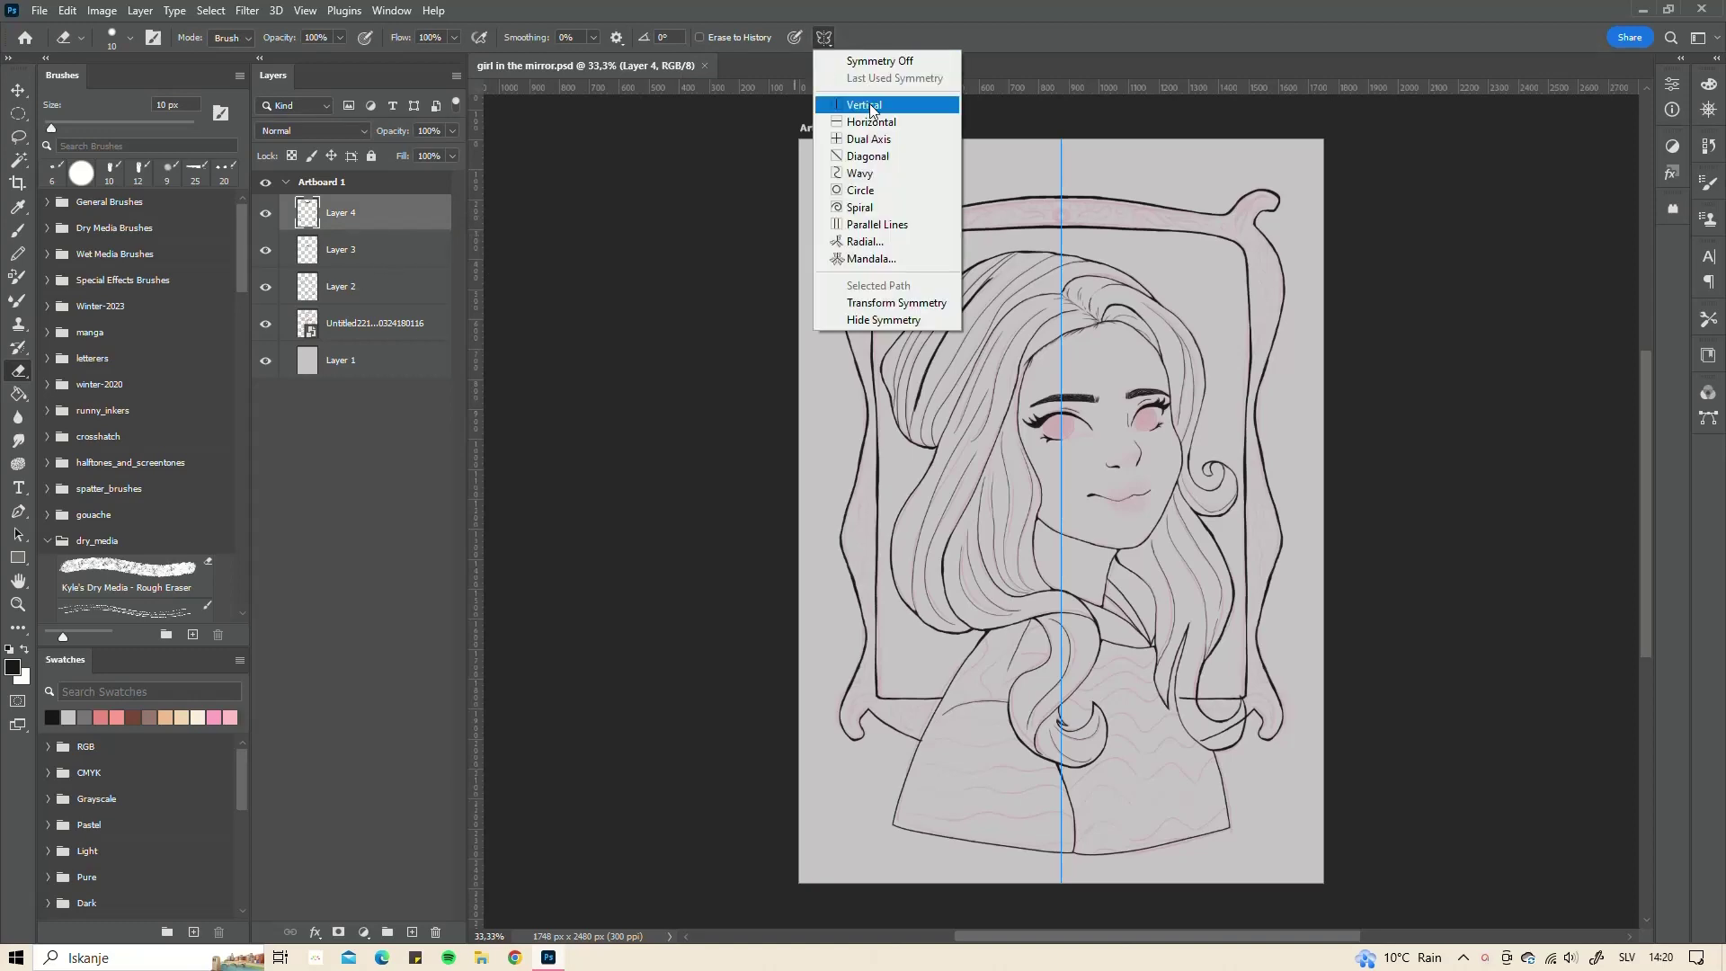
pyautogui.click(863, 60)
pyautogui.scroll(1, 1196, 728)
pyautogui.scroll(1, 1196, 728)
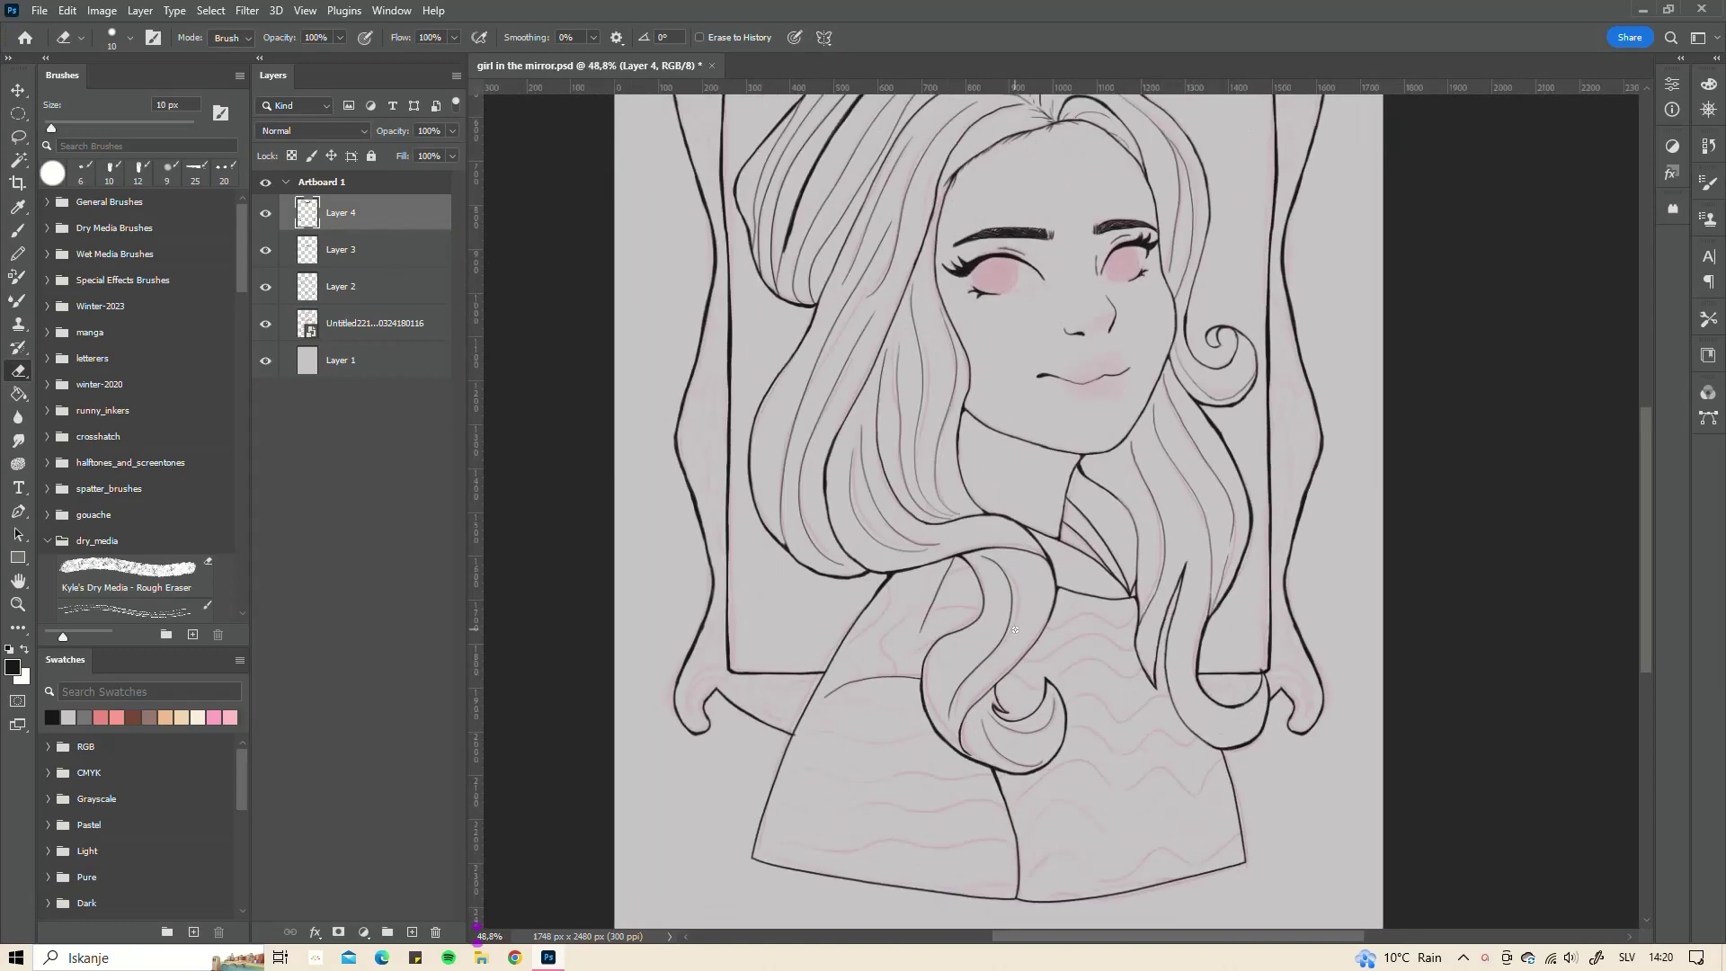
pyautogui.scroll(-3, 1015, 629)
pyautogui.scroll(-1, 1015, 629)
pyautogui.moveTo(1076, 450); pyautogui.dragTo(1077, 510)
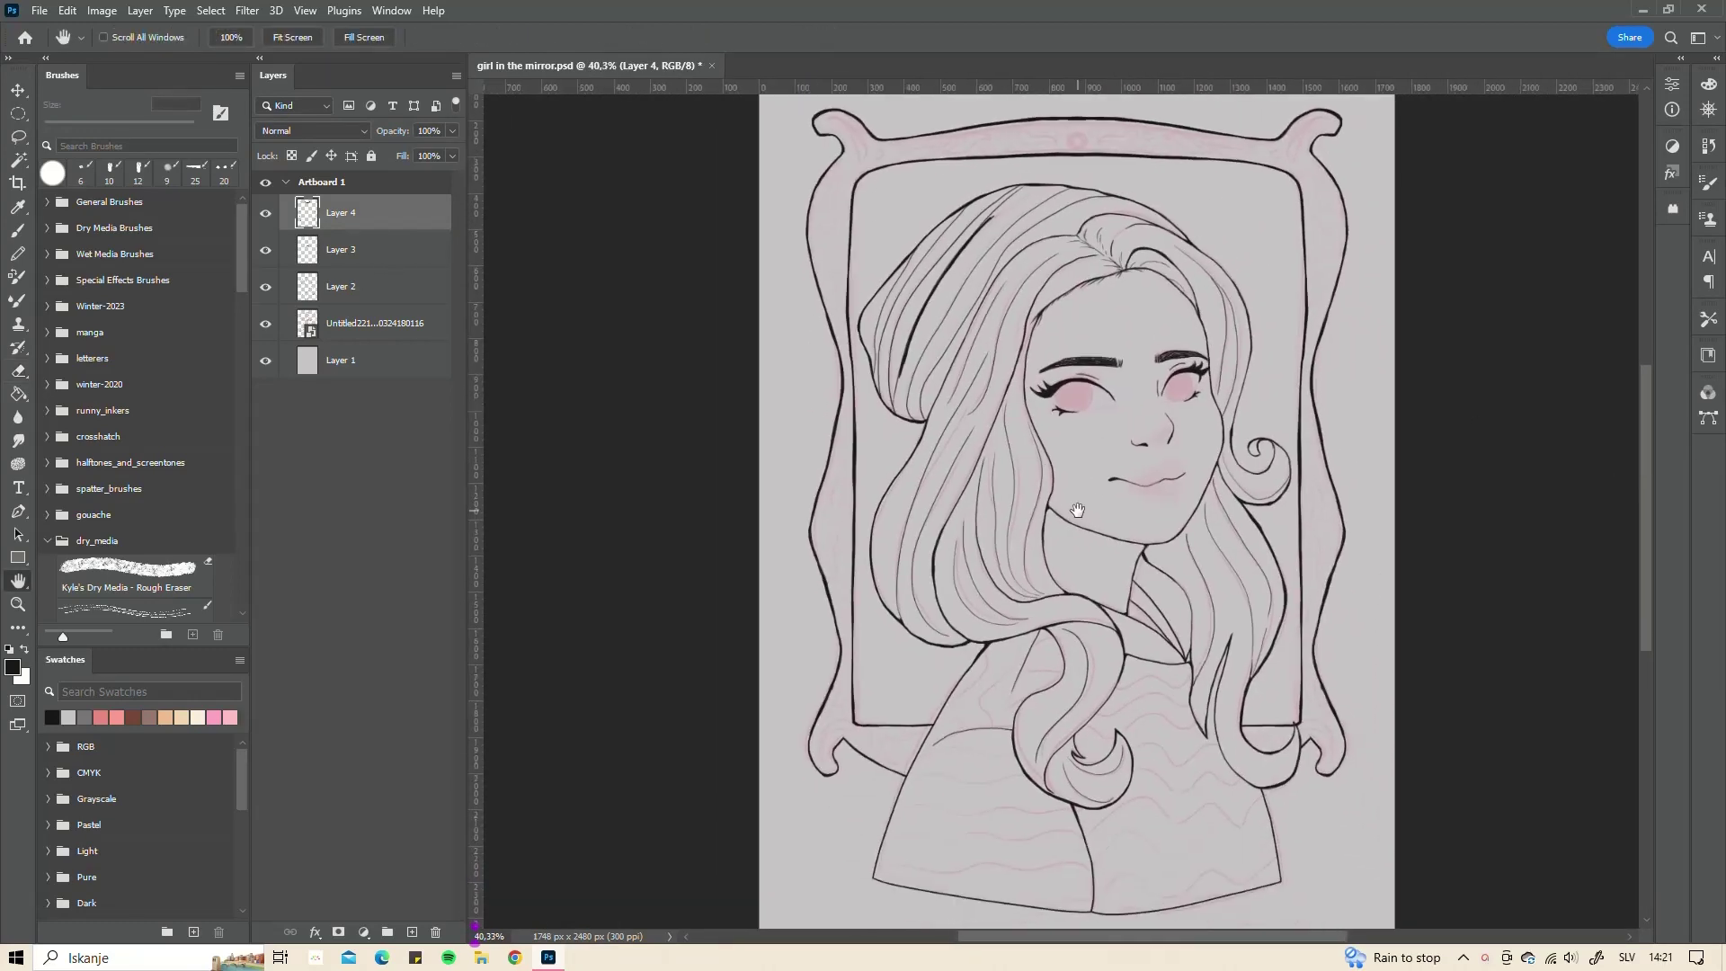
# - Group the linework layers into a folder named 'lineart'
pyautogui.click(387, 932)
pyautogui.doubleClick(341, 205)
pyautogui.write('lineart')
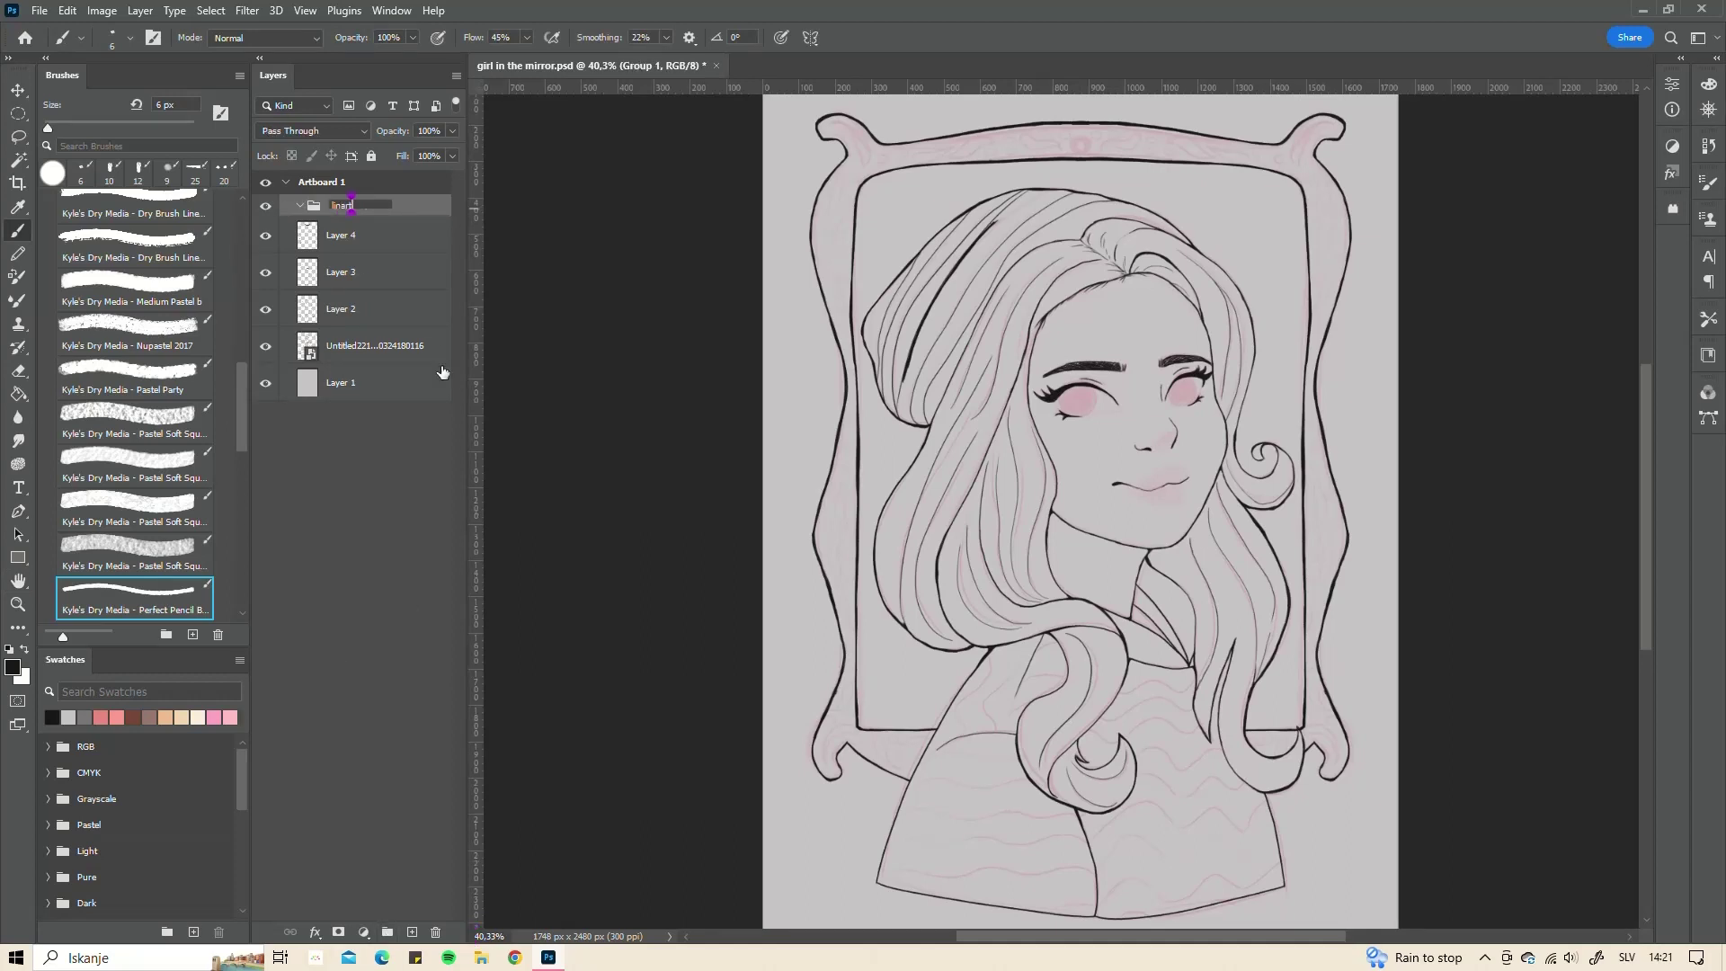
pyautogui.press('Return')
# - Create a 'color' group and place a new empty Layer 5 inside it
pyautogui.click(299, 204)
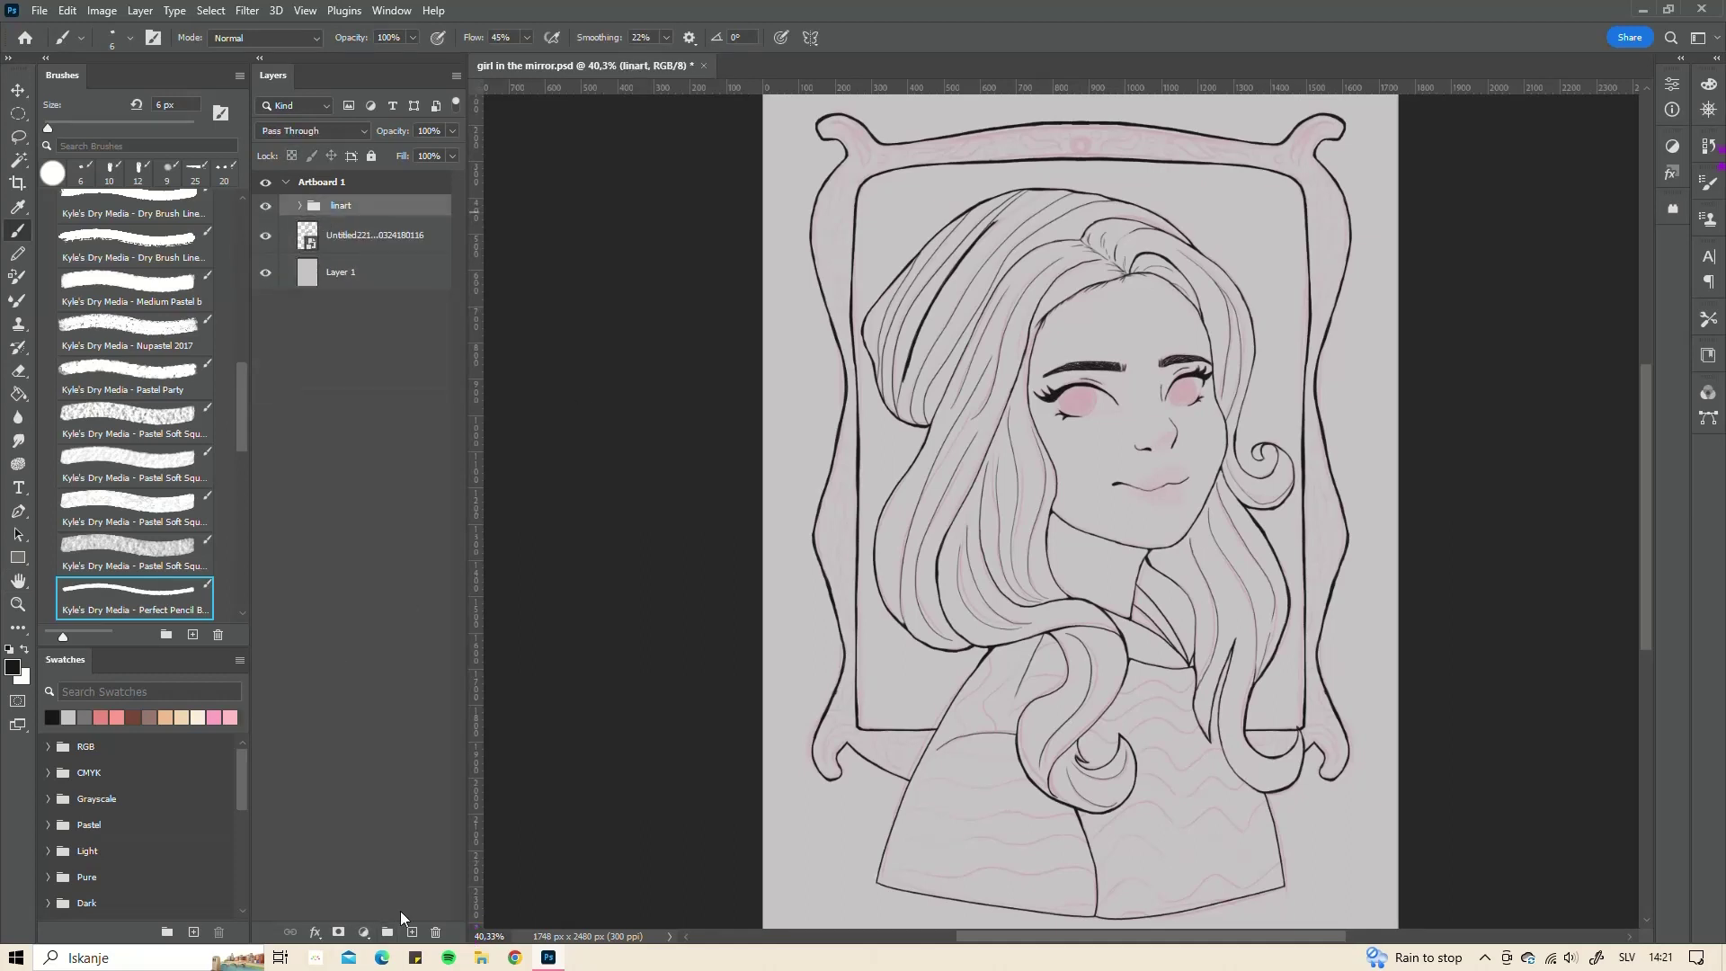
pyautogui.click(387, 932)
pyautogui.doubleClick(341, 205)
pyautogui.write('color')
pyautogui.press('Return')
pyautogui.moveTo(360, 264)
pyautogui.mouseDown()
pyautogui.moveTo(315, 234)
pyautogui.moveTo(341, 193)
pyautogui.mouseUp()
pyautogui.click(299, 242)
pyautogui.click(359, 265)
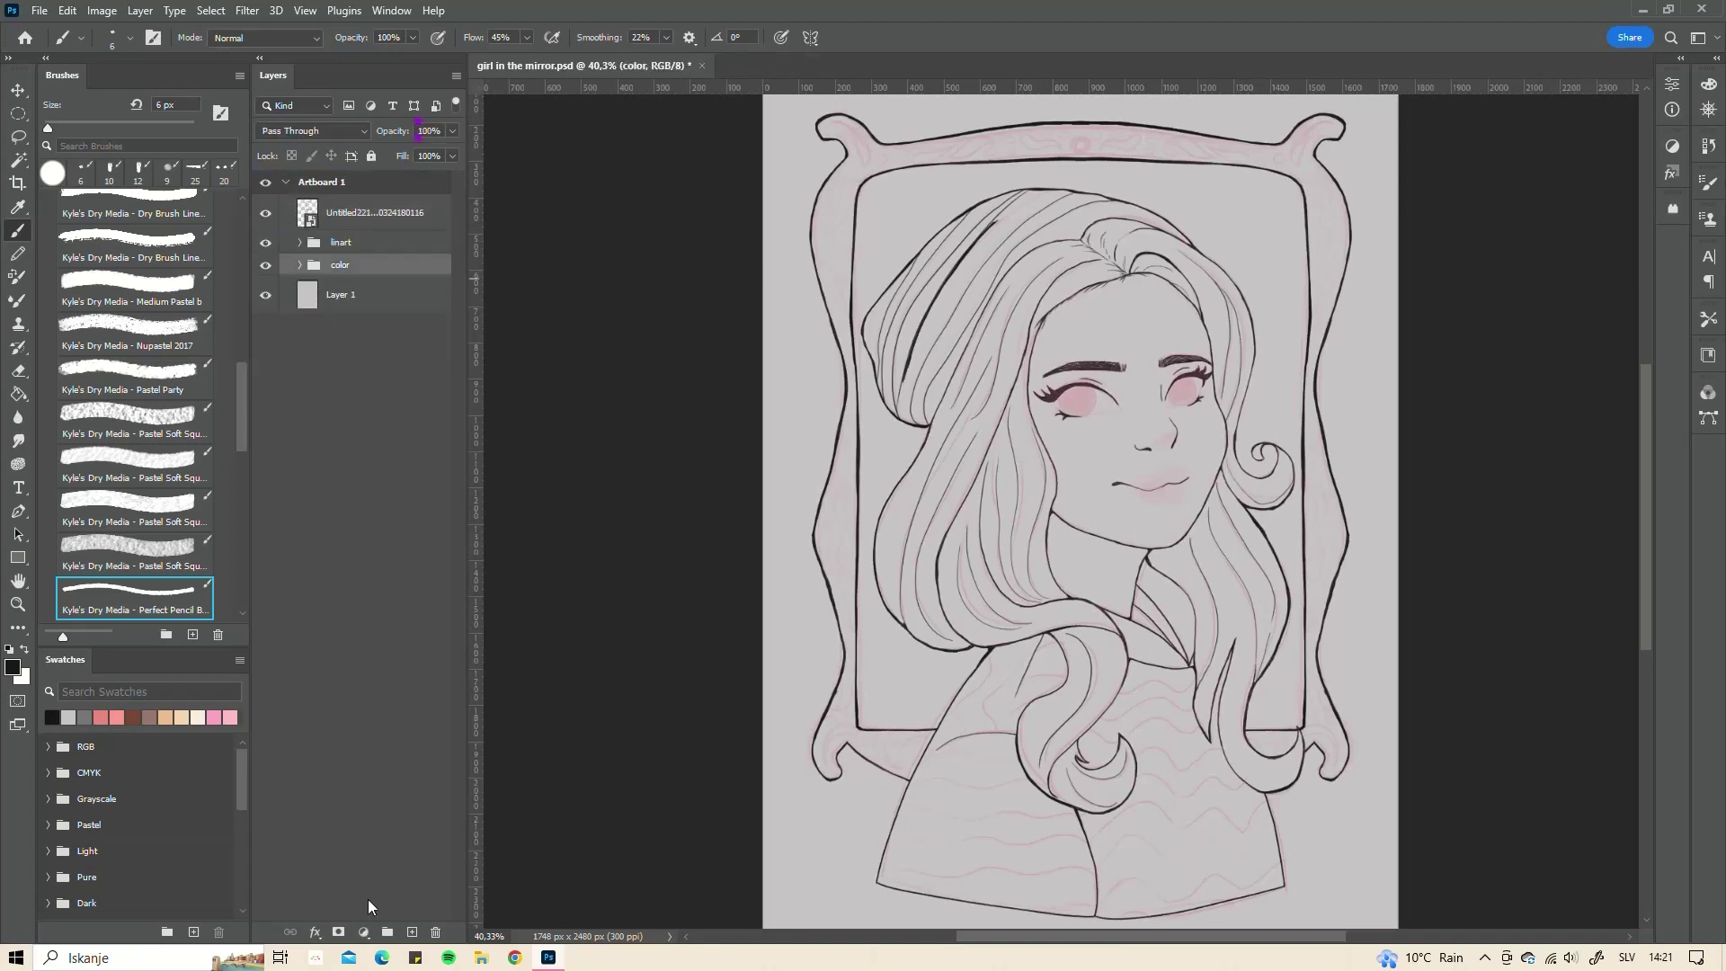
pyautogui.click(411, 933)
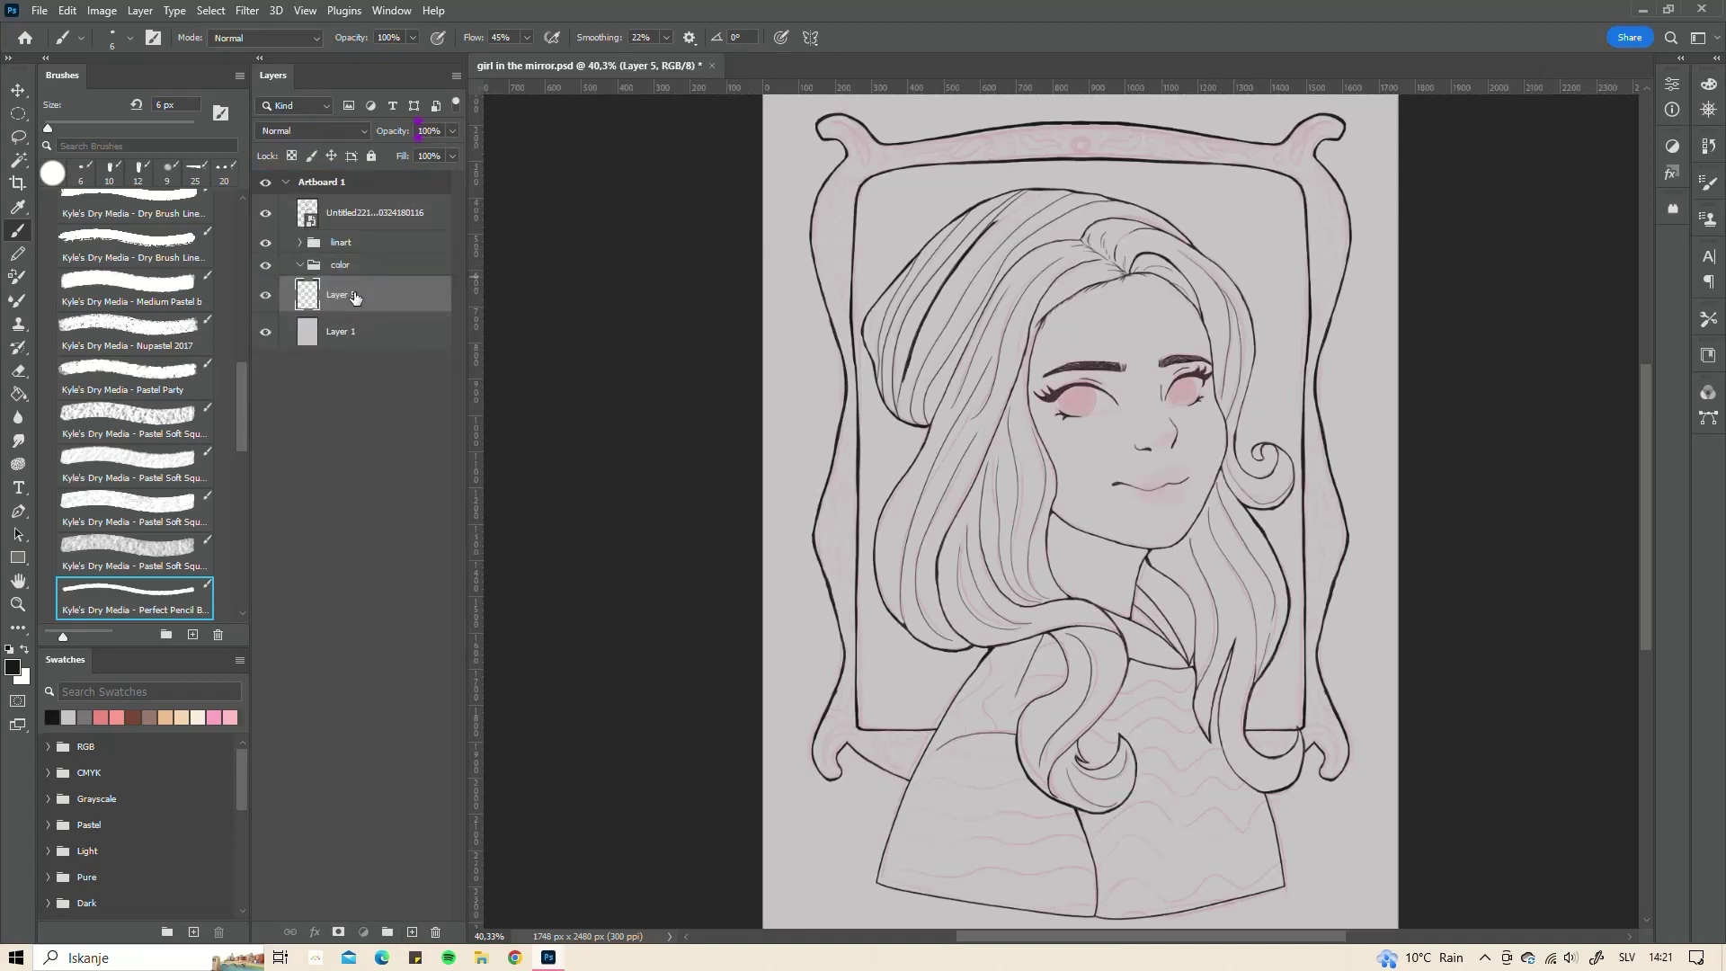
pyautogui.moveTo(355, 298); pyautogui.dragTo(413, 307)
# - Select Kyle's Dry Media Conte Pencil brush at 39 px
pyautogui.scroll(3, 137, 396)
pyautogui.scroll(3, 137, 395)
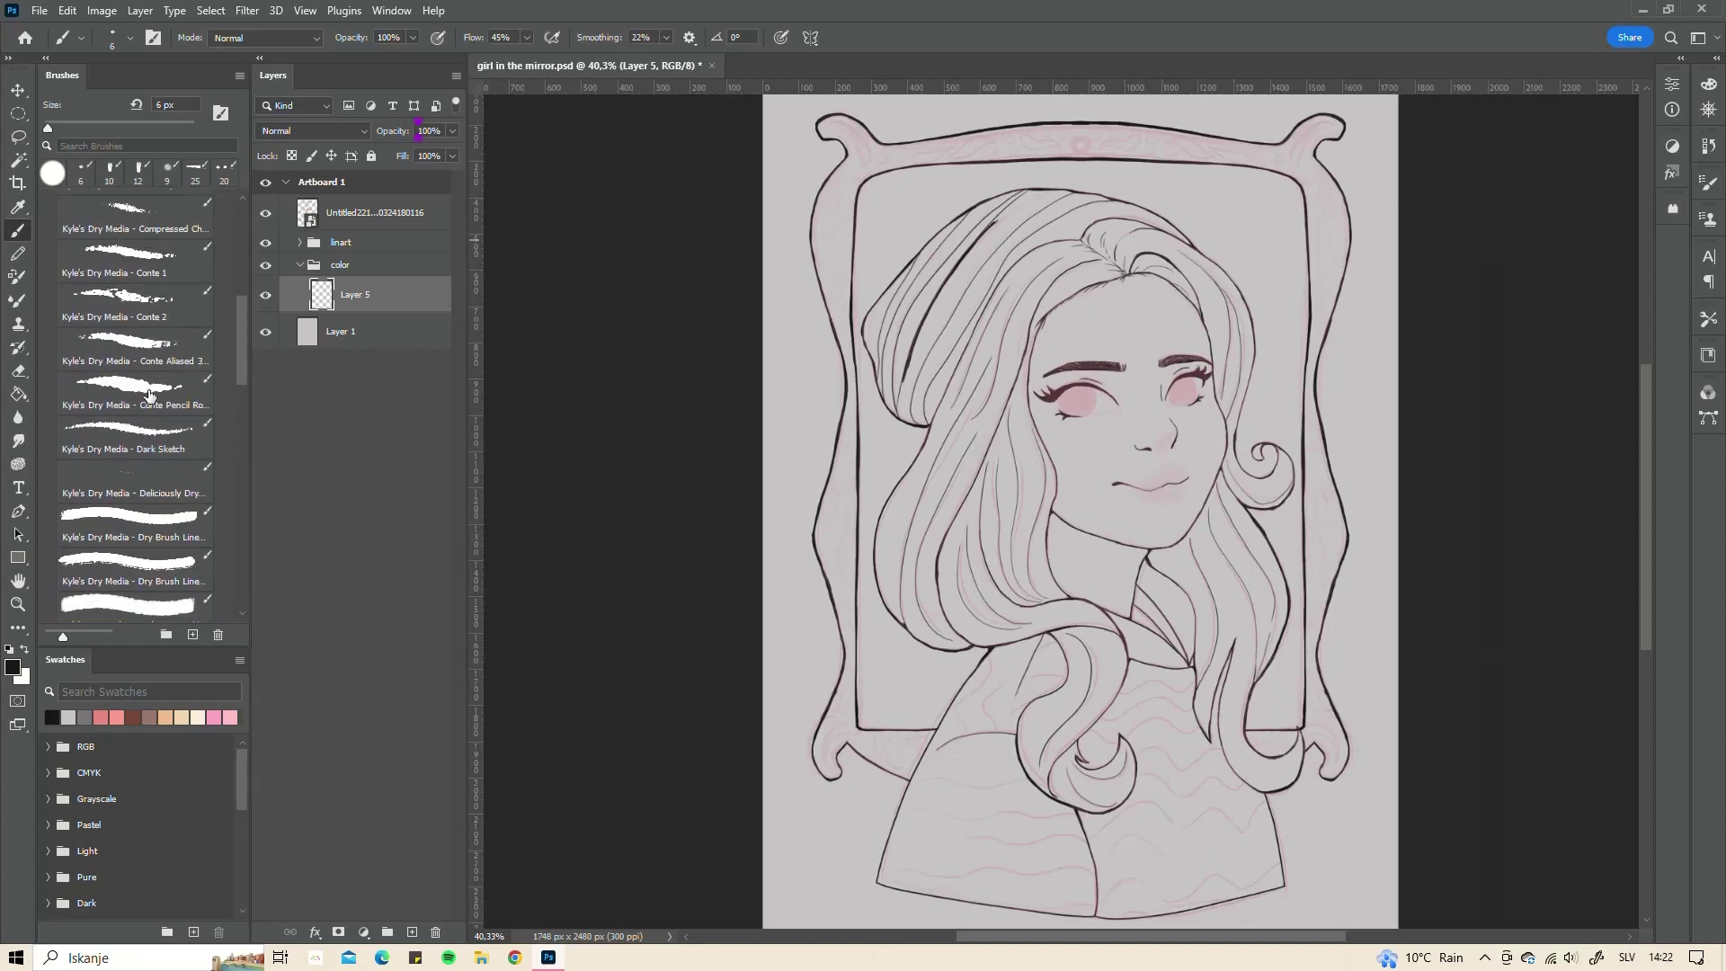
pyautogui.click(135, 391)
pyautogui.scroll(-10, 155, 852)
# - Set the foreground colour to peach skin tone f7dfd0 in the Color Picker
pyautogui.moveTo(241, 836); pyautogui.dragTo(245, 872)
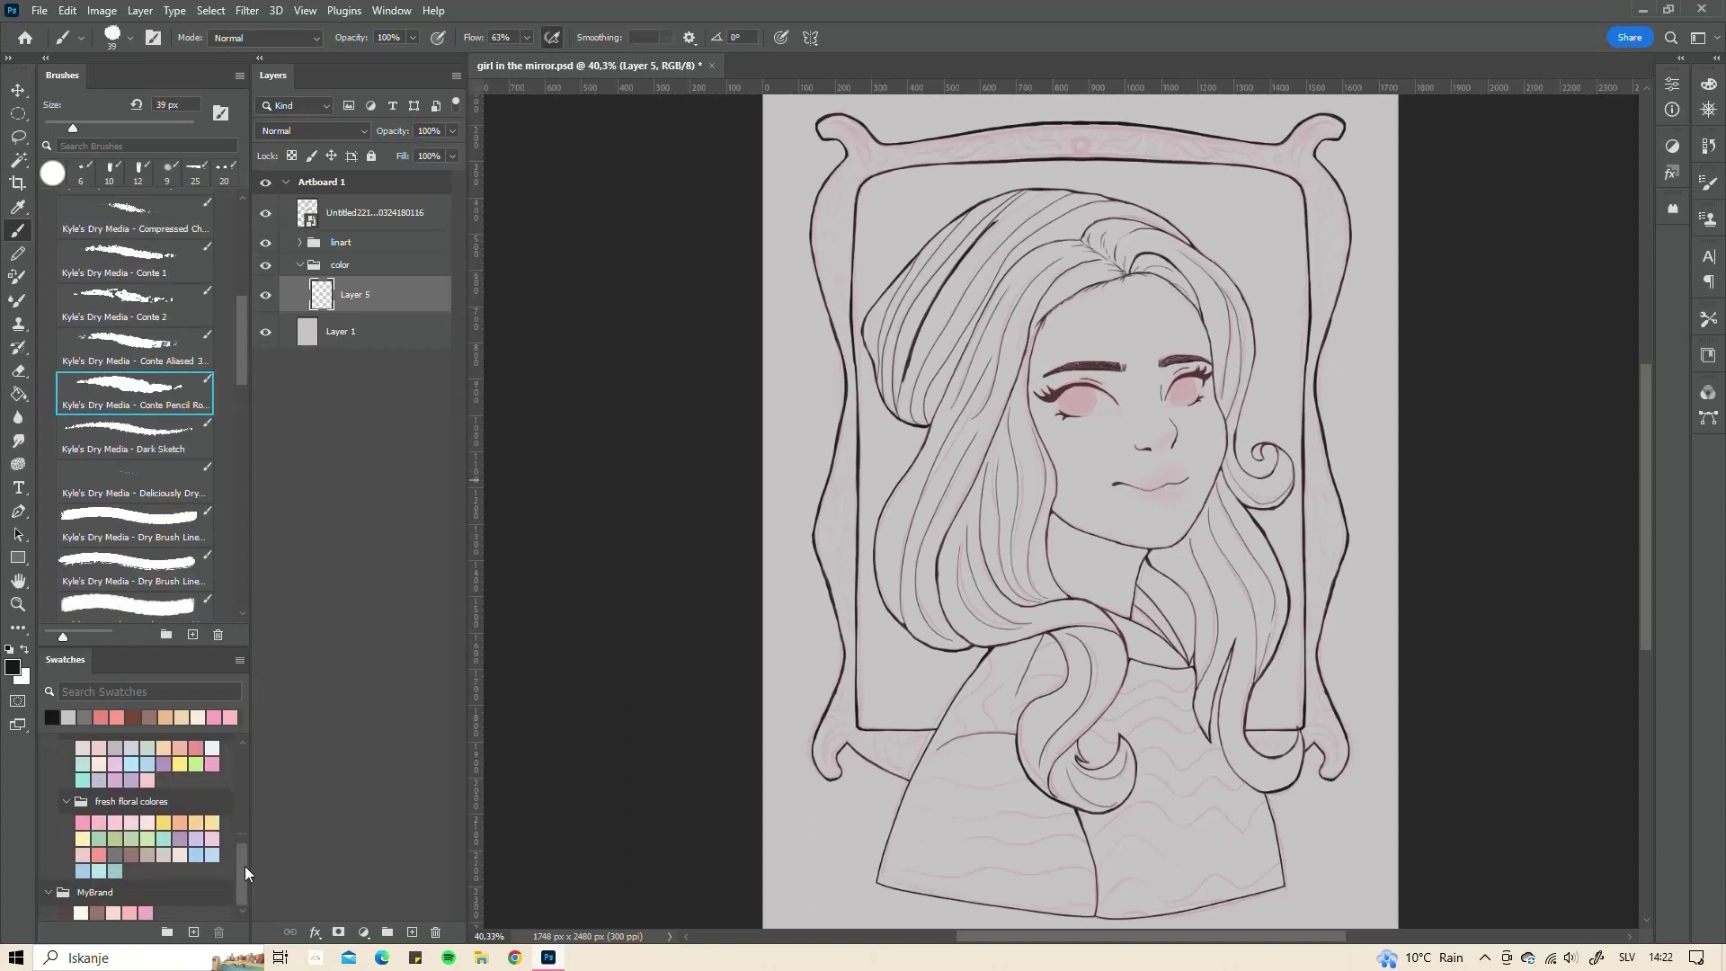
pyautogui.click(180, 855)
pyautogui.press('i')
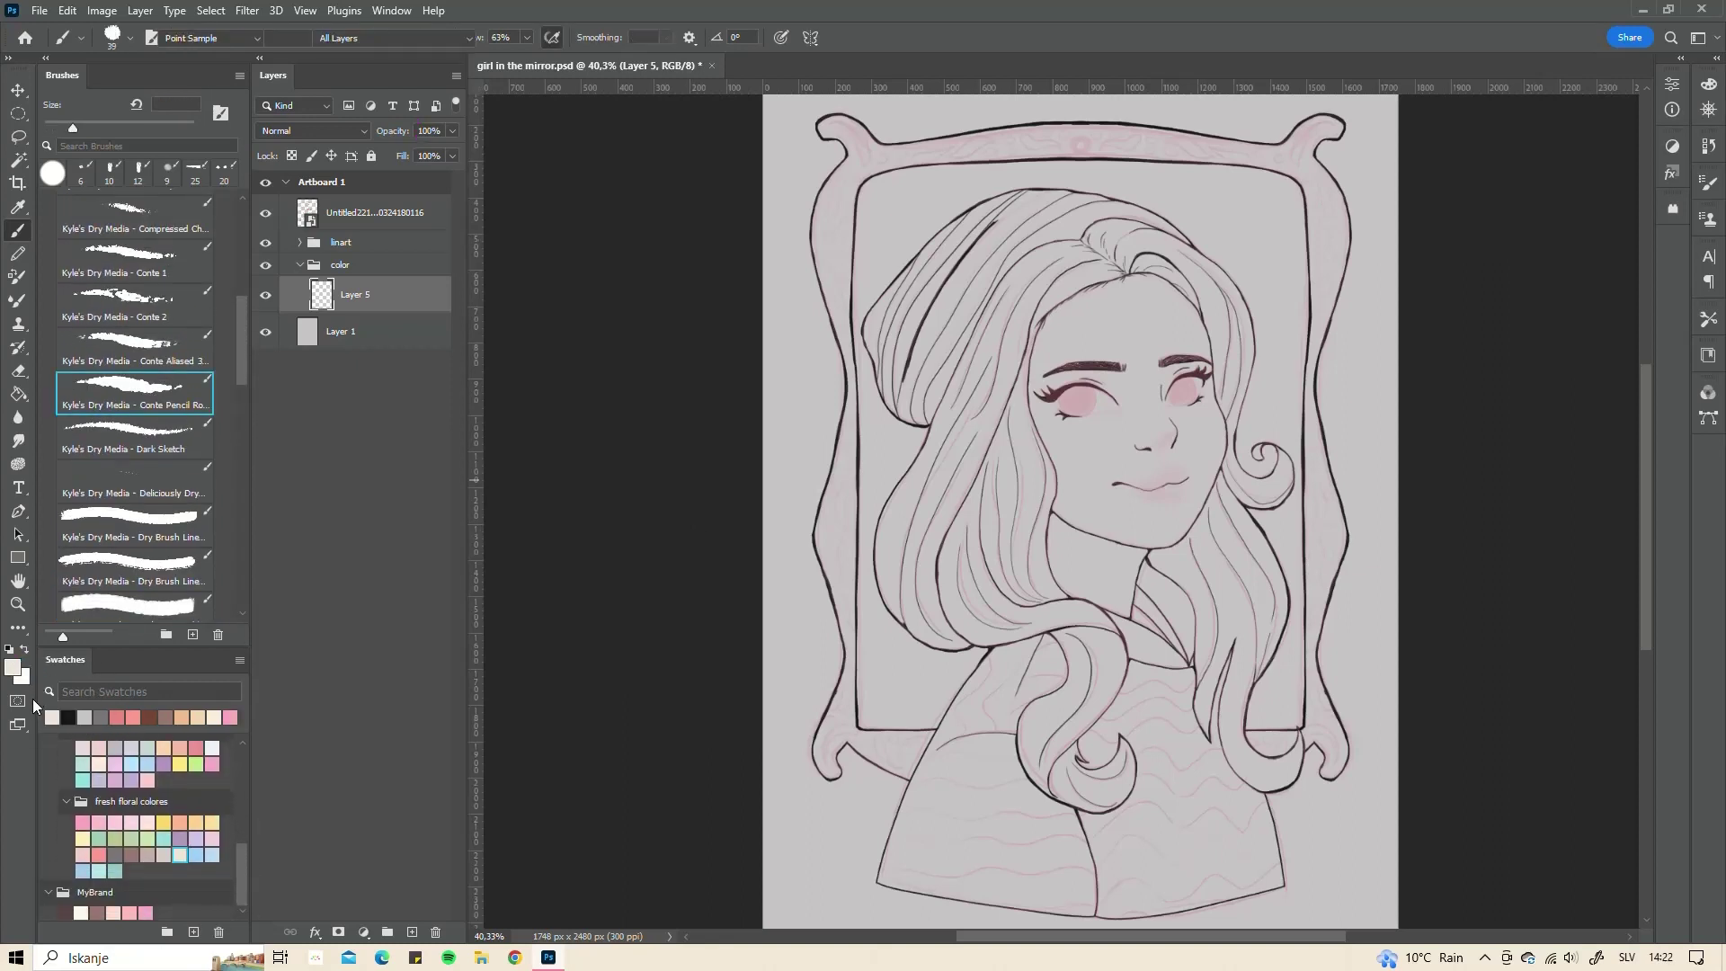
pyautogui.click(13, 667)
pyautogui.click(861, 434)
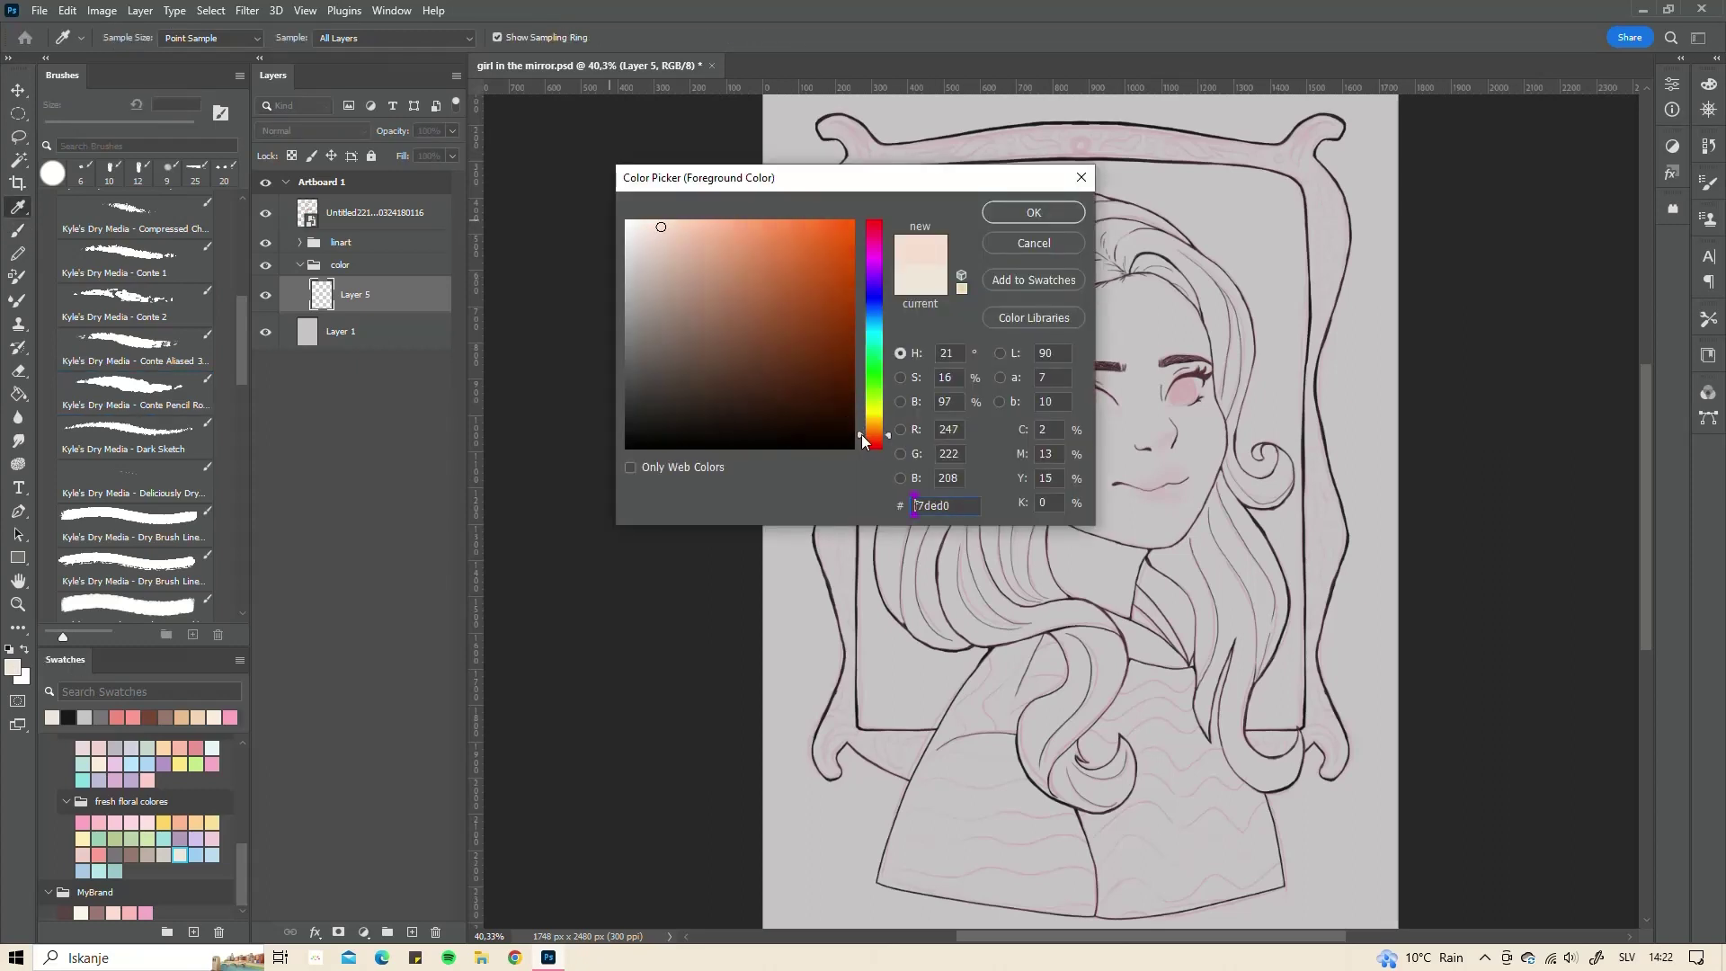
pyautogui.click(661, 228)
pyautogui.click(1033, 212)
# - Paint the face and neck with the peach skin tone on Layer 5
pyautogui.press('b')
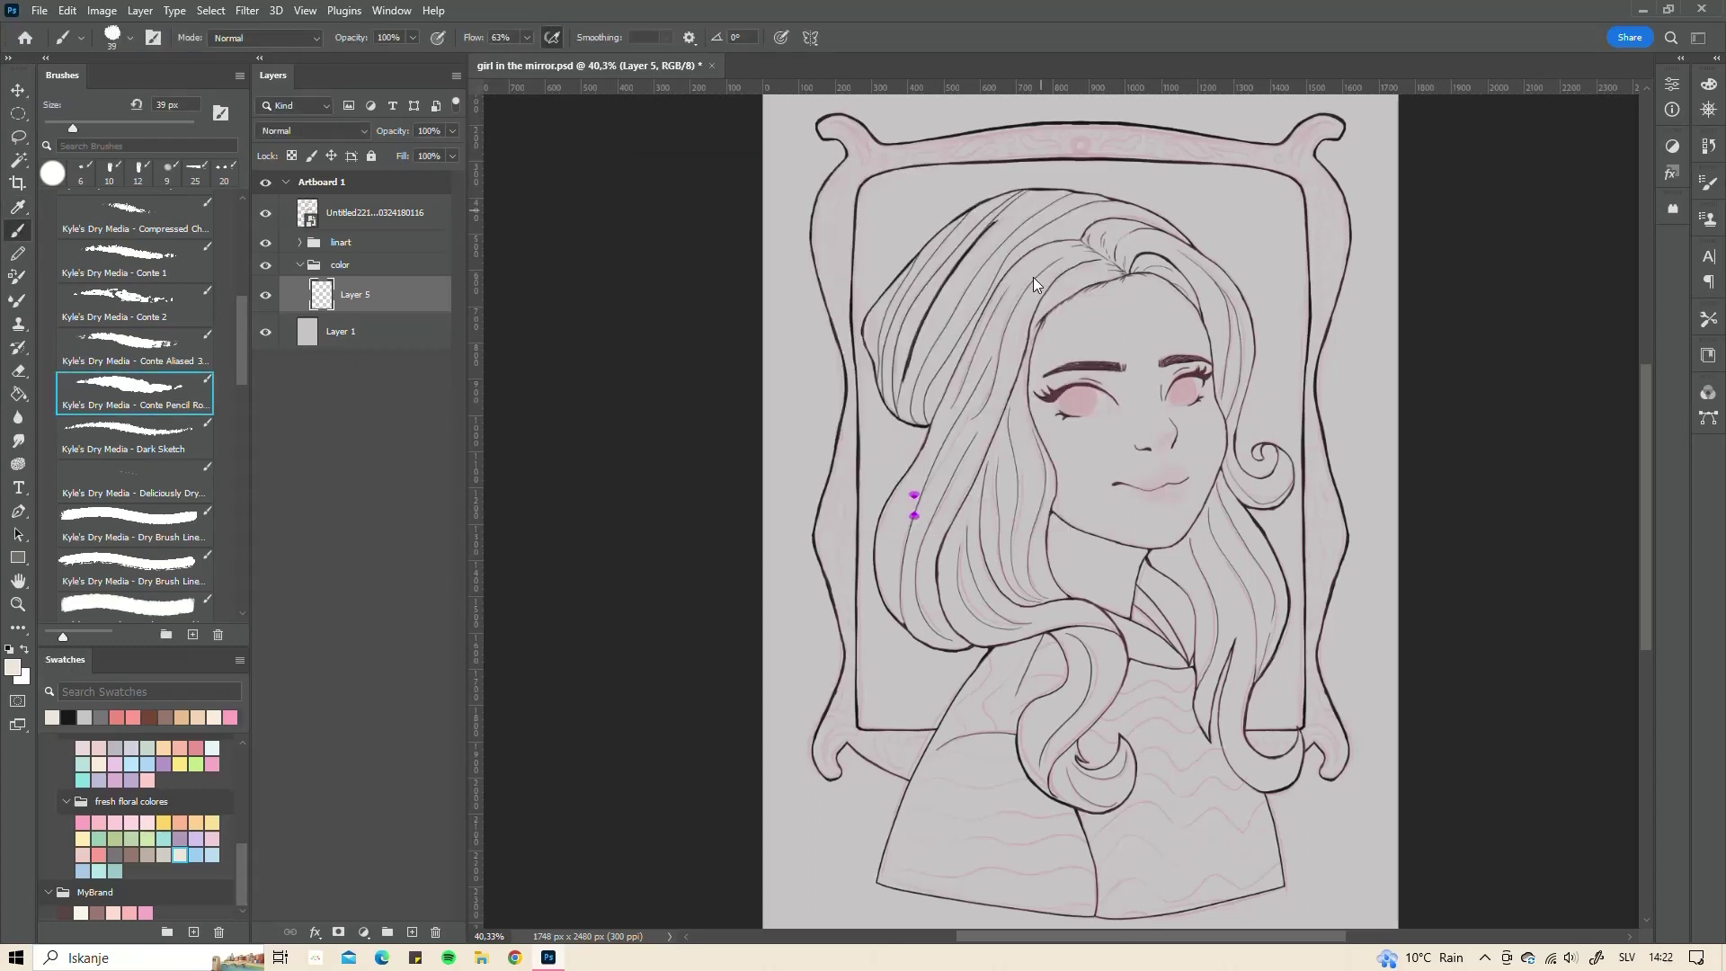
pyautogui.moveTo(1119, 306); pyautogui.dragTo(1144, 280)
pyautogui.moveTo(1139, 292)
pyautogui.mouseDown()
pyautogui.moveTo(1060, 477)
pyautogui.moveTo(1124, 585)
pyautogui.moveTo(1130, 523)
pyautogui.moveTo(1169, 480)
pyautogui.mouseUp()
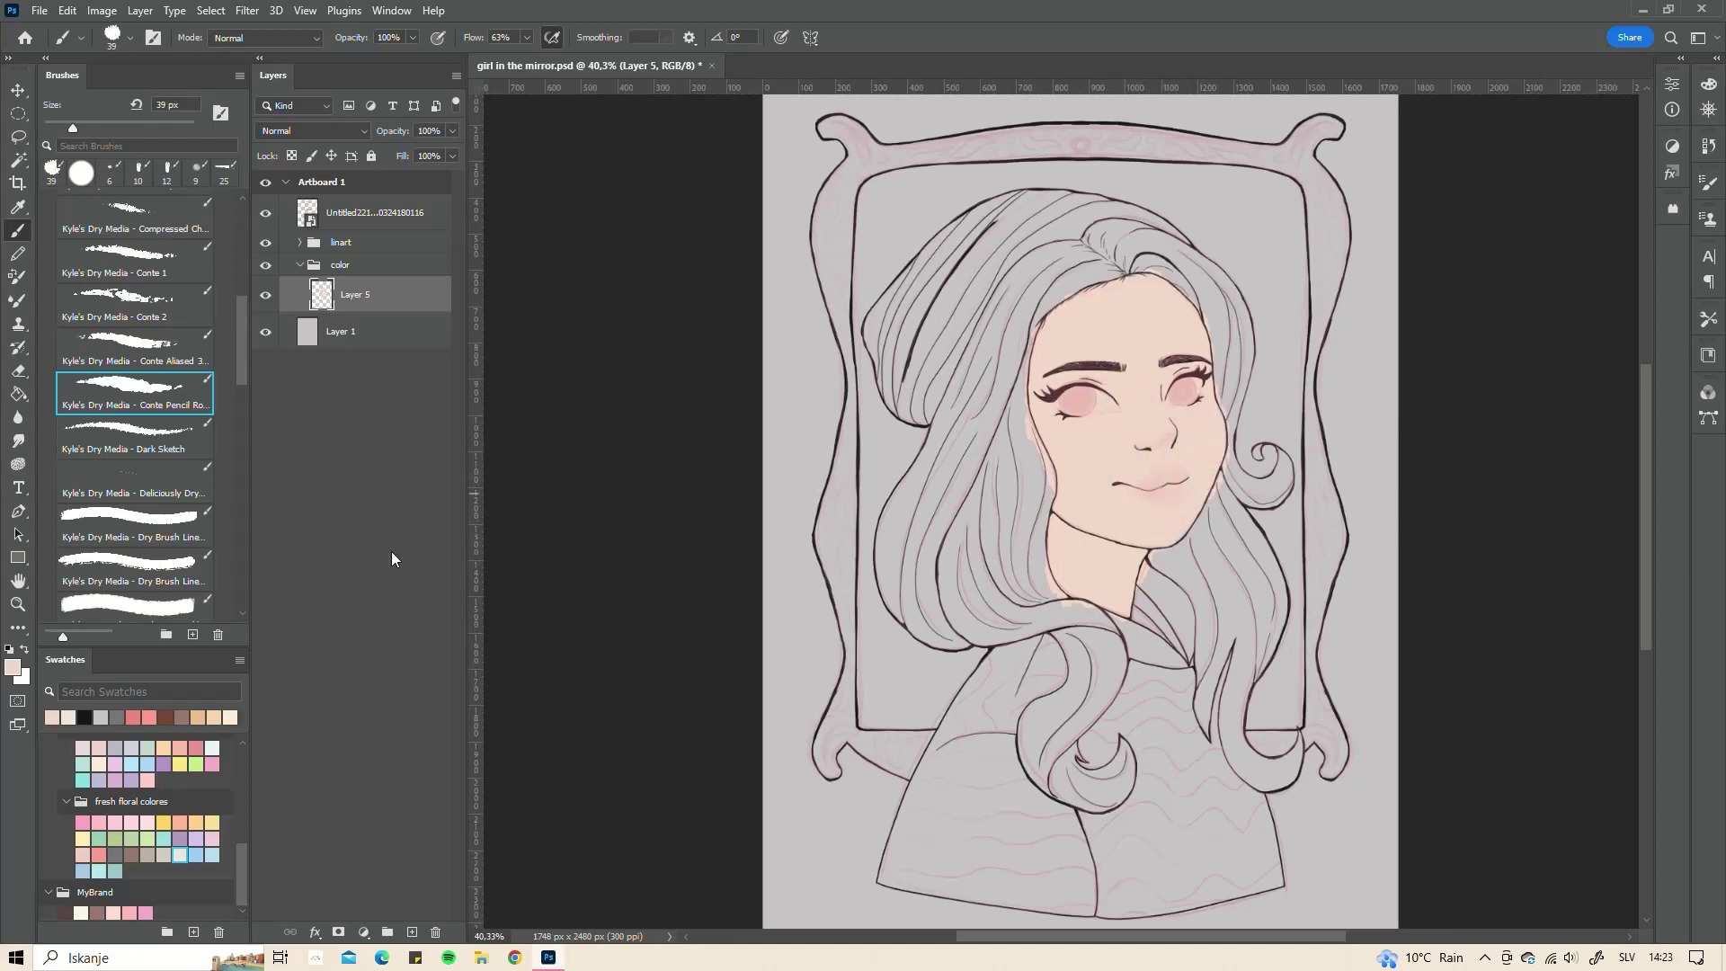
# - On new Layer 6, brush lavender along the hair part and right strands with a 21 px brush
pyautogui.click(412, 932)
pyautogui.click(163, 764)
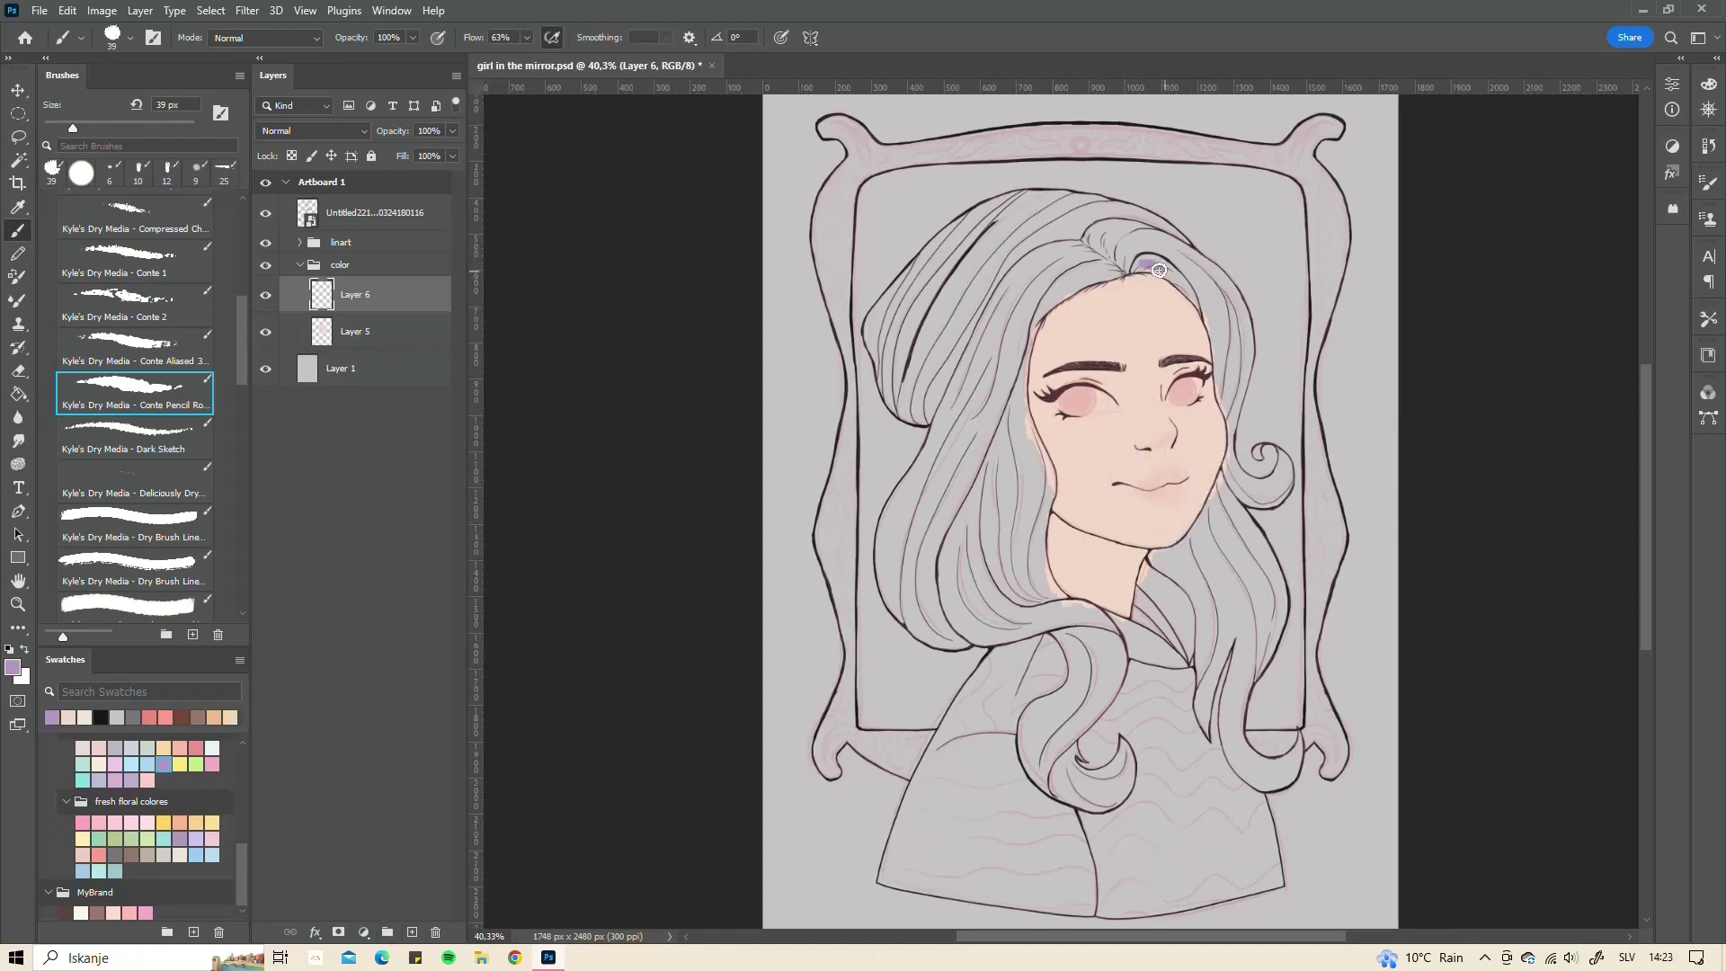
pyautogui.keyDown('alt'); pyautogui.scroll(3, 1159, 270); pyautogui.keyUp('alt')
pyautogui.moveTo(1114, 270)
pyautogui.mouseDown()
pyautogui.moveTo(1244, 338)
pyautogui.moveTo(1121, 252)
pyautogui.mouseUp()
pyautogui.moveTo(1247, 338)
pyautogui.mouseDown()
pyautogui.moveTo(1310, 575)
pyautogui.moveTo(1322, 504)
pyautogui.moveTo(1290, 377)
pyautogui.mouseUp()
pyautogui.rightClick(1290, 378)
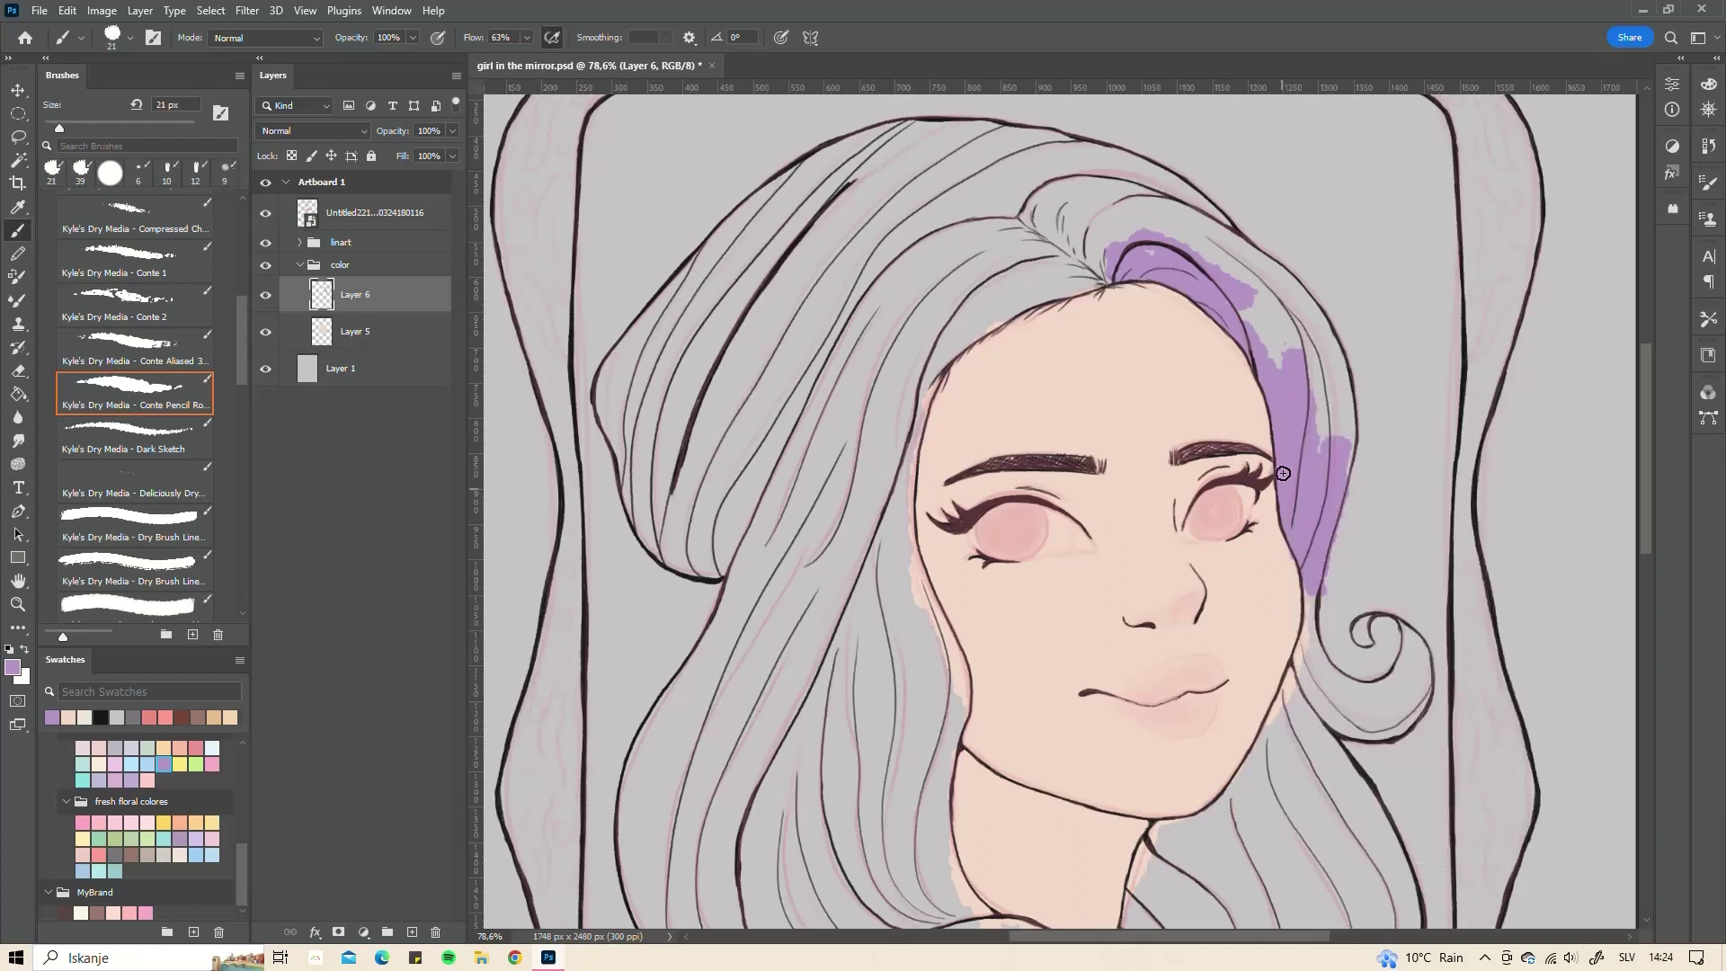
pyautogui.moveTo(1306, 647)
pyautogui.mouseDown()
pyautogui.moveTo(1263, 760)
pyautogui.moveTo(1322, 683)
pyautogui.mouseUp()
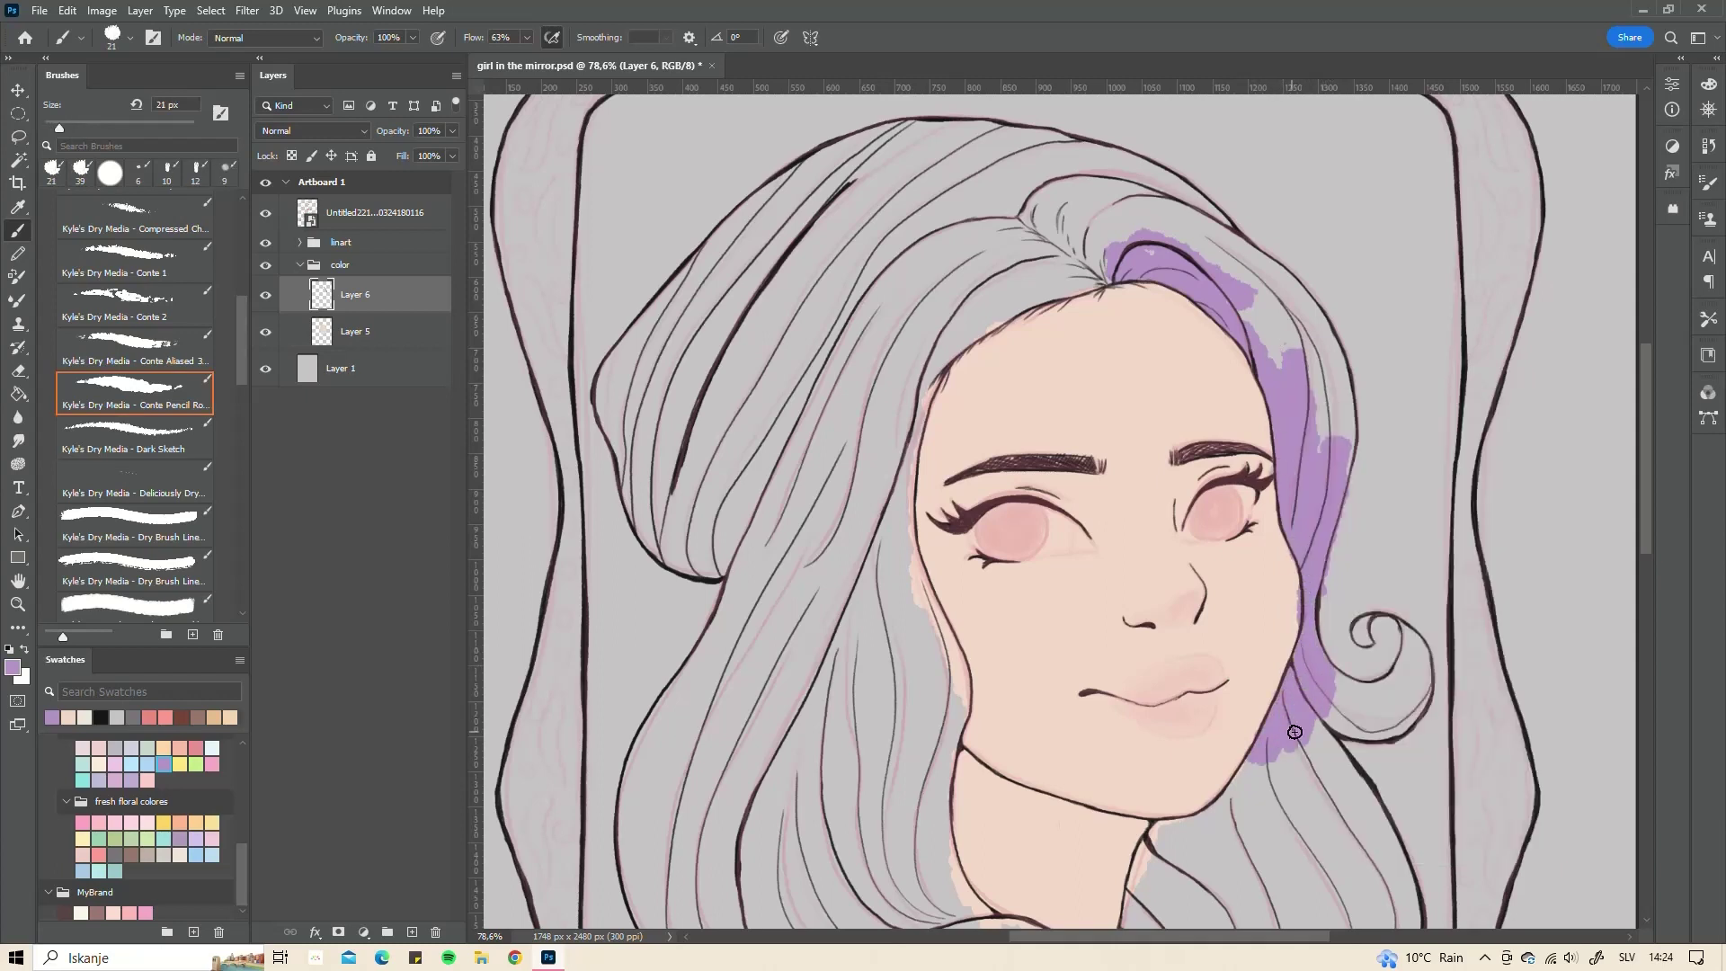
pyautogui.moveTo(1339, 495)
pyautogui.mouseDown()
pyautogui.moveTo(1328, 330)
pyautogui.moveTo(1233, 300)
pyautogui.moveTo(1333, 374)
pyautogui.moveTo(1291, 408)
pyautogui.mouseUp()
# - Erase stray paint and add lavender along the strand top, face-side edge and temple strand
pyautogui.press('e')
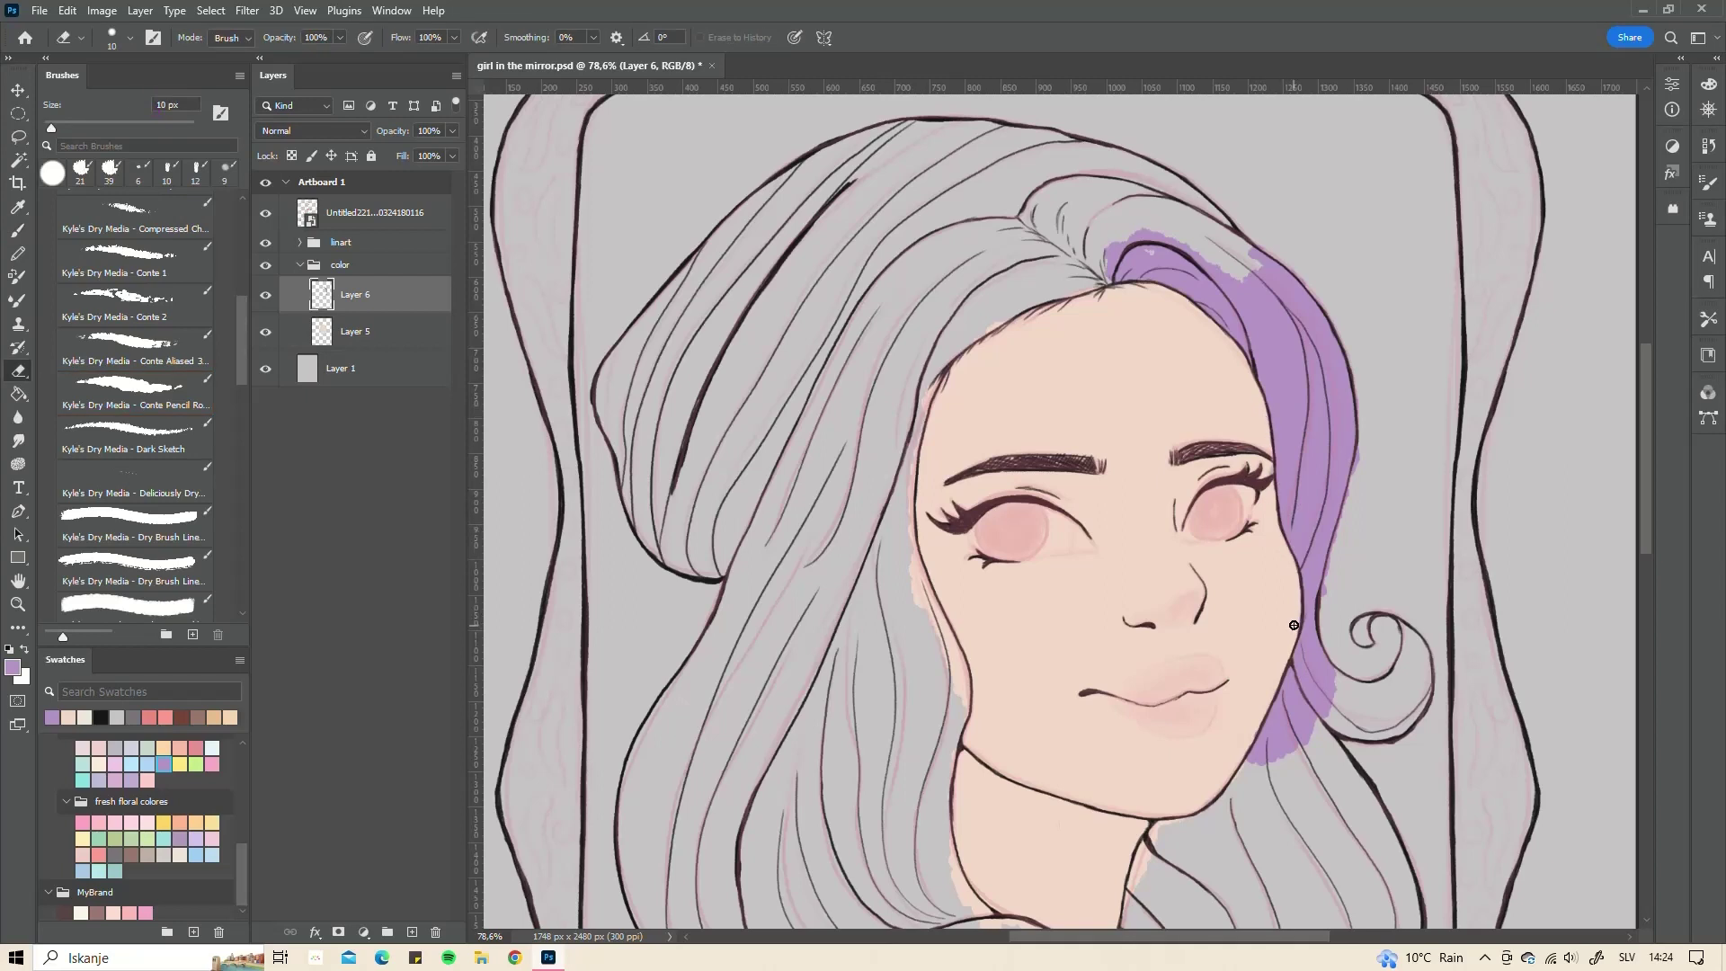
pyautogui.press('b')
pyautogui.moveTo(1256, 274)
pyautogui.mouseDown()
pyautogui.moveTo(1163, 200)
pyautogui.moveTo(1116, 280)
pyautogui.moveTo(1038, 184)
pyautogui.moveTo(1006, 229)
pyautogui.moveTo(902, 285)
pyautogui.moveTo(1033, 302)
pyautogui.moveTo(915, 407)
pyautogui.moveTo(906, 495)
pyautogui.mouseUp()
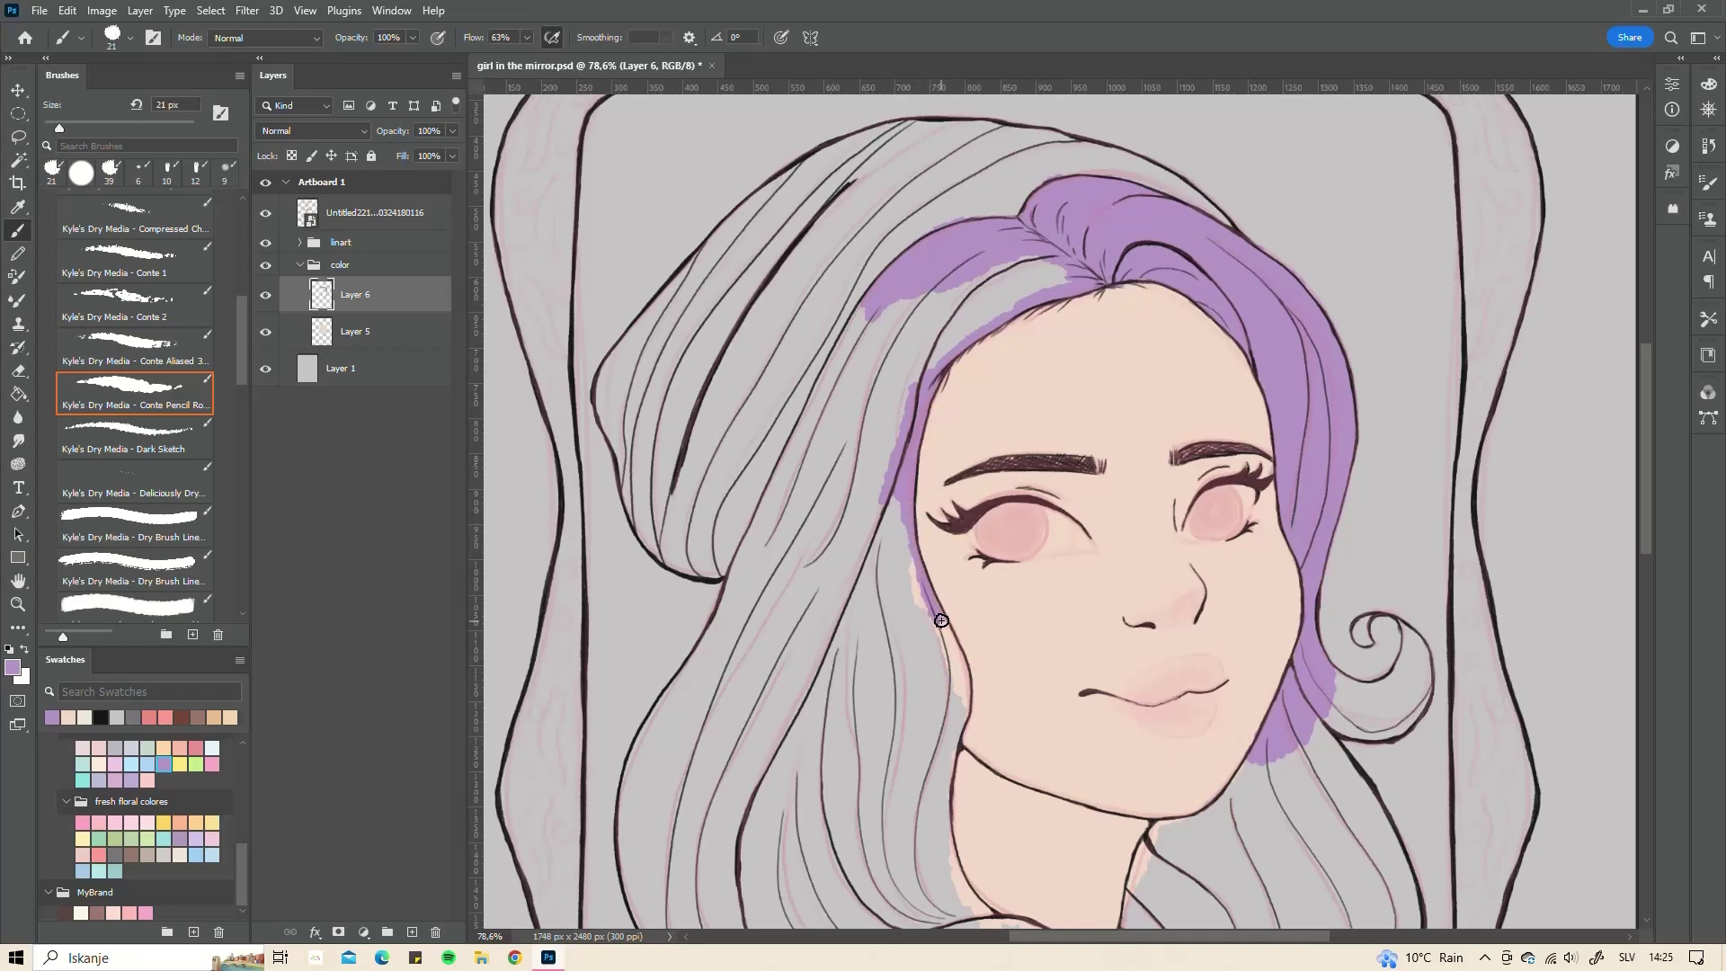
pyautogui.moveTo(964, 691); pyautogui.dragTo(897, 516)
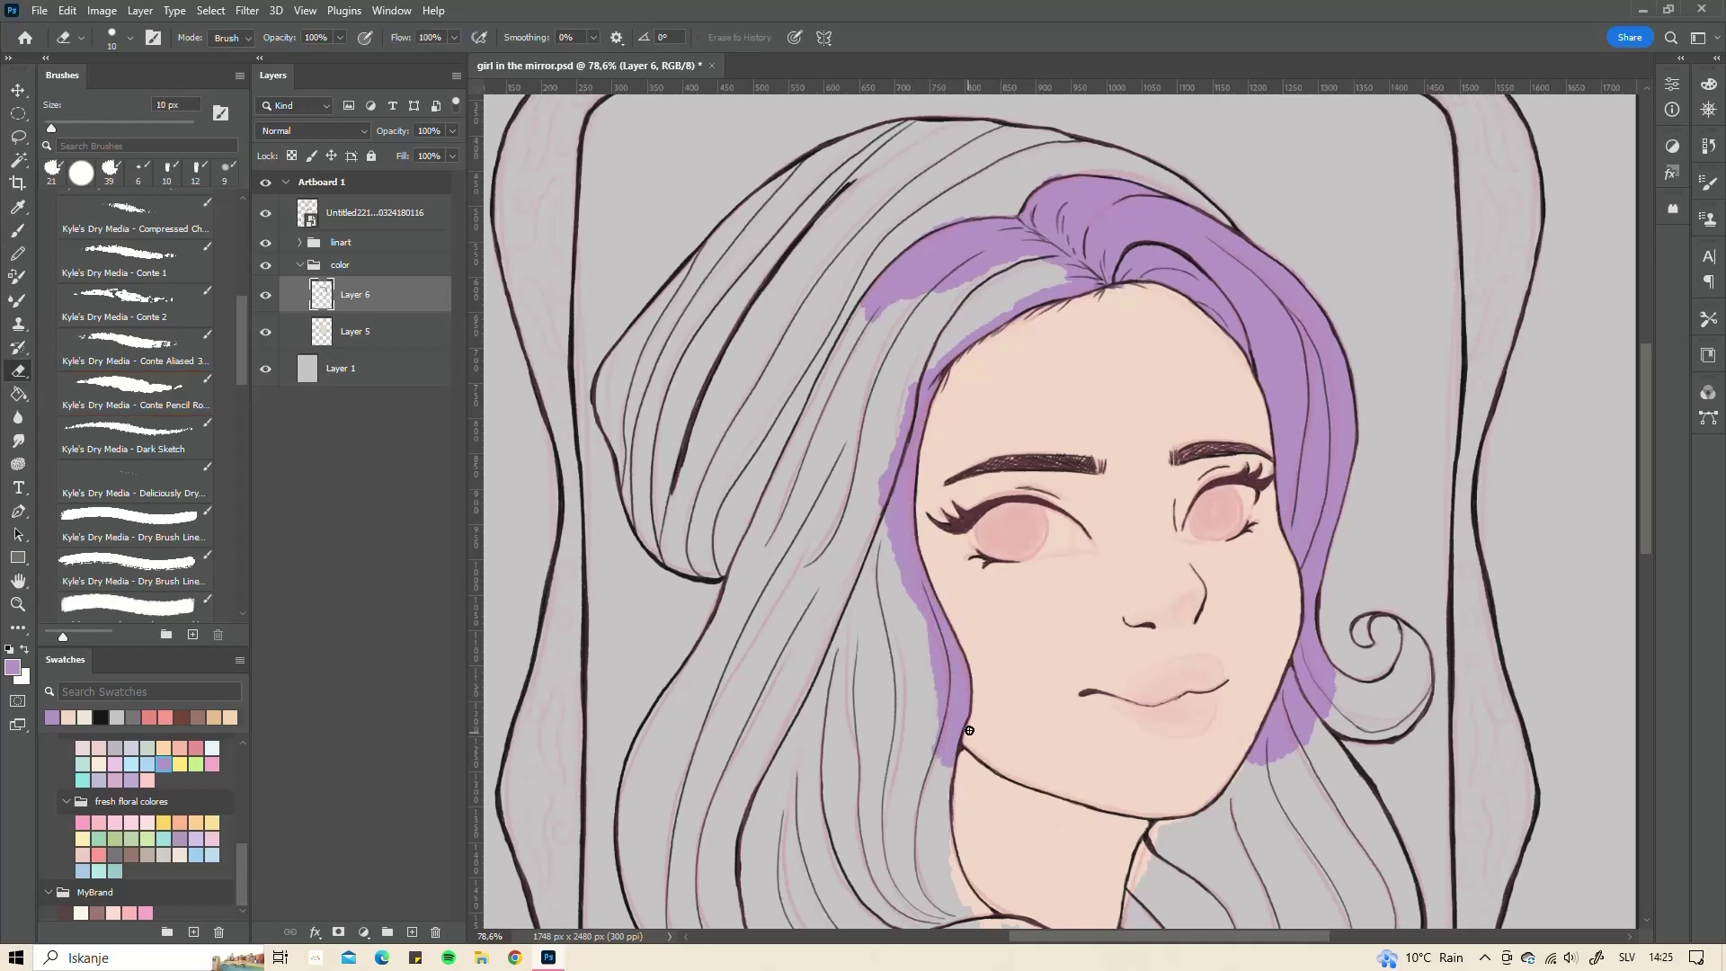
pyautogui.moveTo(875, 300)
pyautogui.mouseDown()
pyautogui.moveTo(805, 396)
pyautogui.moveTo(697, 660)
pyautogui.mouseUp()
pyautogui.moveTo(696, 661)
pyautogui.mouseDown()
pyautogui.moveTo(794, 443)
pyautogui.moveTo(755, 561)
pyautogui.mouseUp()
# - Extend lavender along the lower-left hair edge, down the hair curve and the lower curl
pyautogui.moveTo(754, 622); pyautogui.dragTo(902, 298)
pyautogui.moveTo(849, 346)
pyautogui.mouseDown()
pyautogui.moveTo(782, 454)
pyautogui.moveTo(781, 539)
pyautogui.moveTo(836, 655)
pyautogui.moveTo(1013, 621)
pyautogui.moveTo(1124, 667)
pyautogui.moveTo(1032, 663)
pyautogui.moveTo(1050, 660)
pyautogui.mouseUp()
pyautogui.moveTo(1135, 698)
pyautogui.mouseDown()
pyautogui.moveTo(1059, 816)
pyautogui.moveTo(1043, 902)
pyautogui.moveTo(977, 690)
pyautogui.moveTo(1092, 783)
pyautogui.mouseUp()
pyautogui.moveTo(978, 669); pyautogui.dragTo(1079, 775)
pyautogui.moveTo(1182, 699)
pyautogui.mouseDown()
pyautogui.moveTo(1181, 669)
pyautogui.moveTo(1182, 697)
pyautogui.moveTo(1084, 684)
pyautogui.moveTo(1172, 761)
pyautogui.moveTo(1117, 710)
pyautogui.moveTo(1034, 719)
pyautogui.moveTo(1010, 678)
pyautogui.moveTo(1049, 698)
pyautogui.mouseUp()
# - With an 18 px brush, paint lavender on the lower curl and hair edges beside the neck
pyautogui.rightClick(1142, 565)
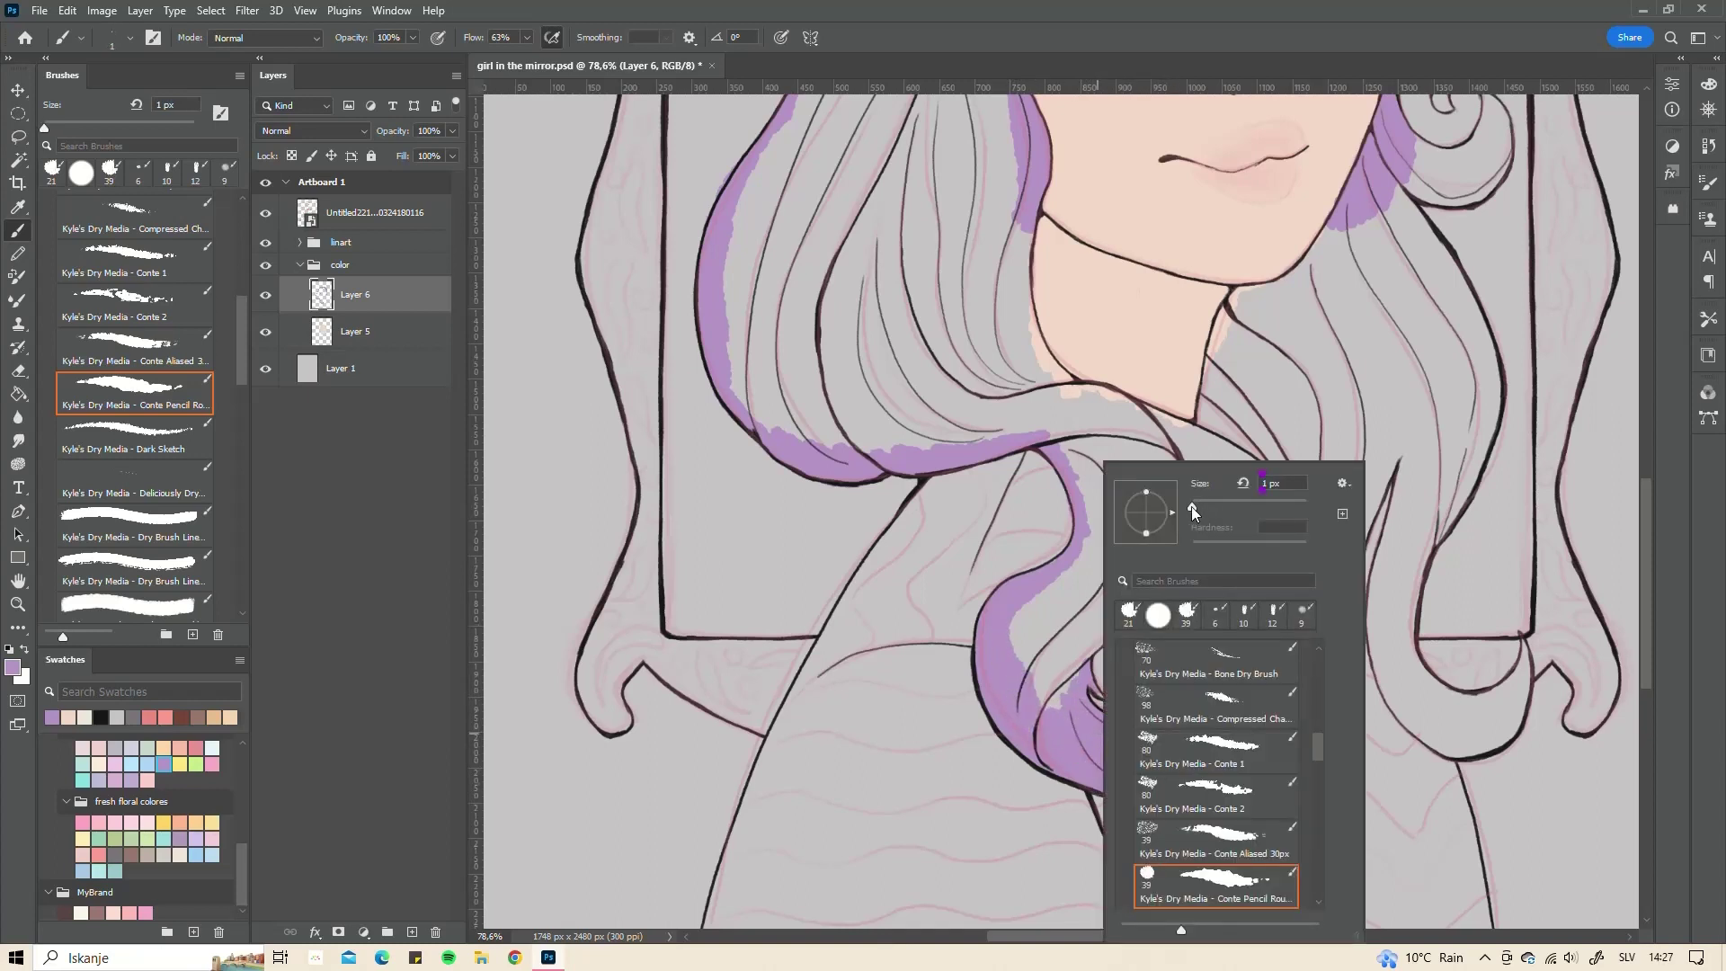
pyautogui.doubleClick(1190, 505)
pyautogui.rightClick(1067, 693)
pyautogui.moveTo(1043, 670); pyautogui.dragTo(1078, 646)
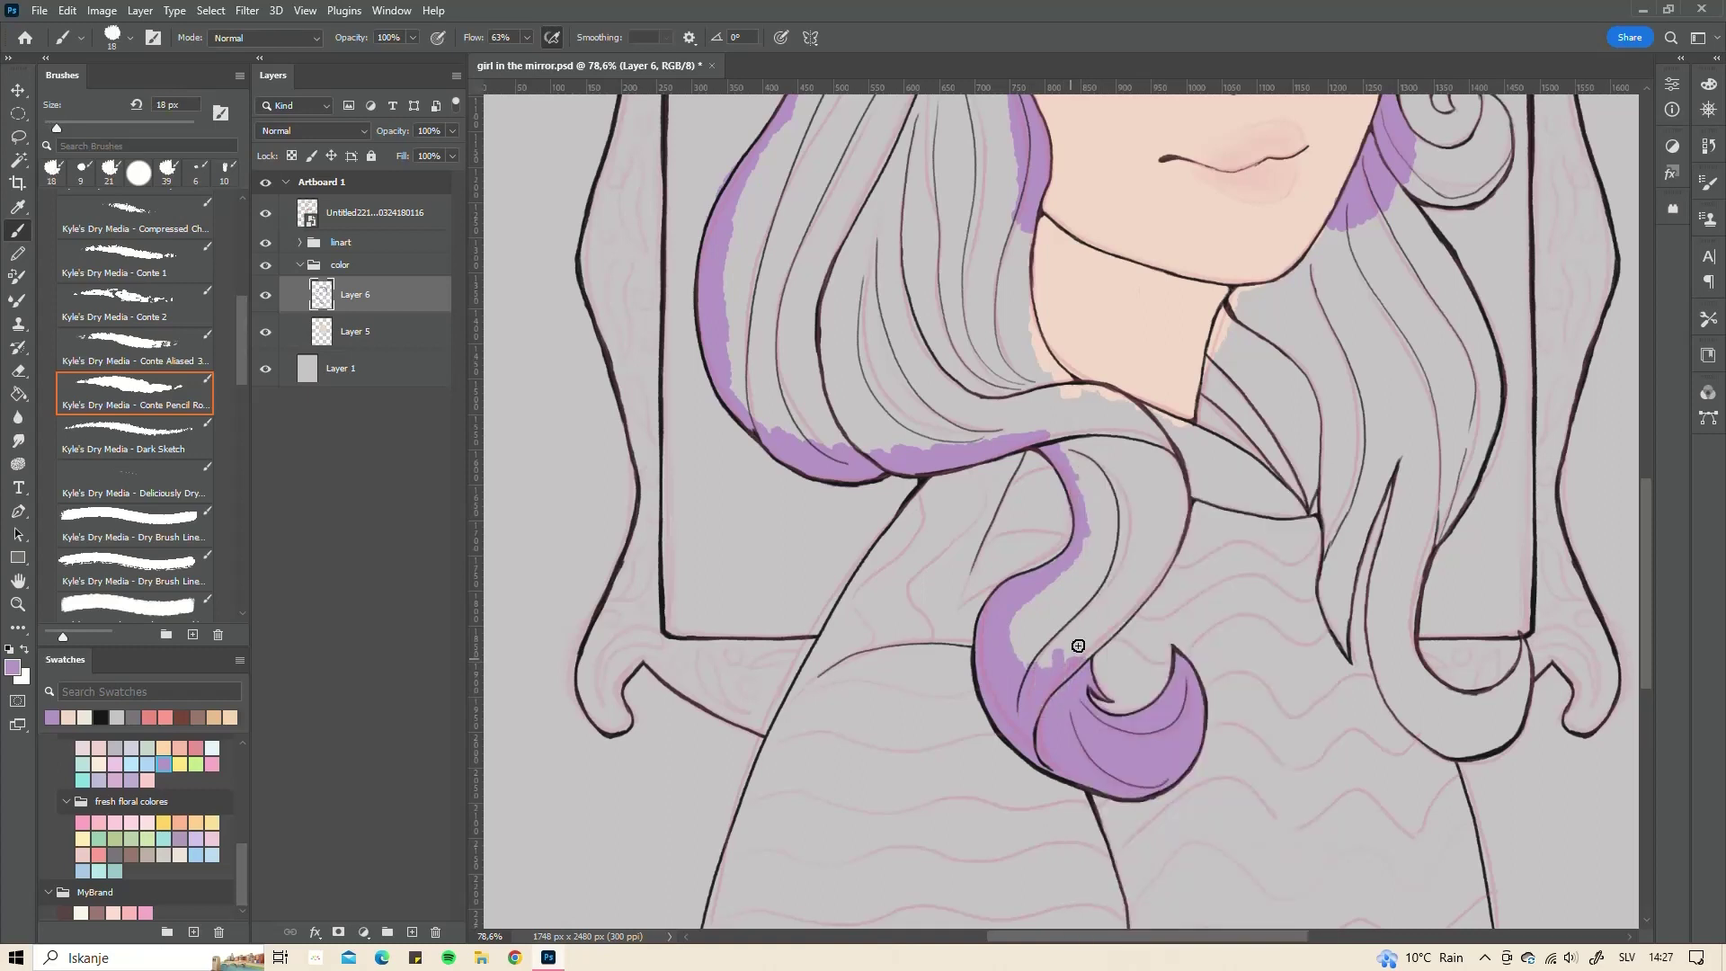
pyautogui.moveTo(1050, 394); pyautogui.dragTo(1125, 401)
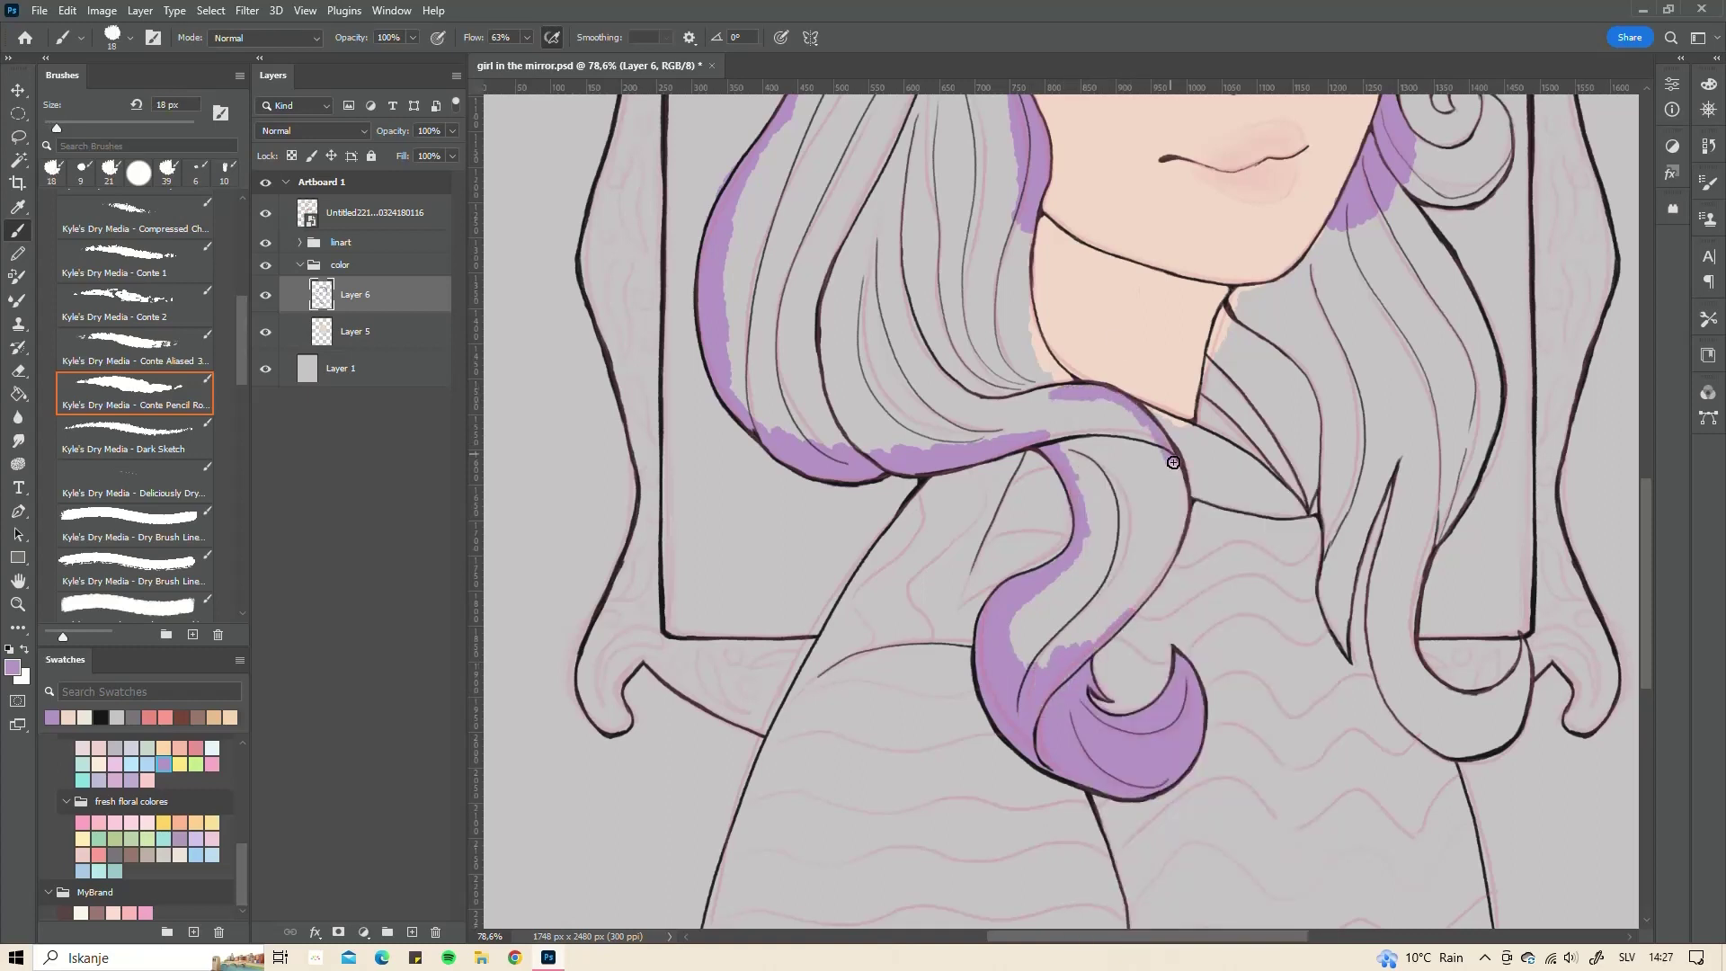
pyautogui.moveTo(1132, 610); pyautogui.dragTo(1174, 511)
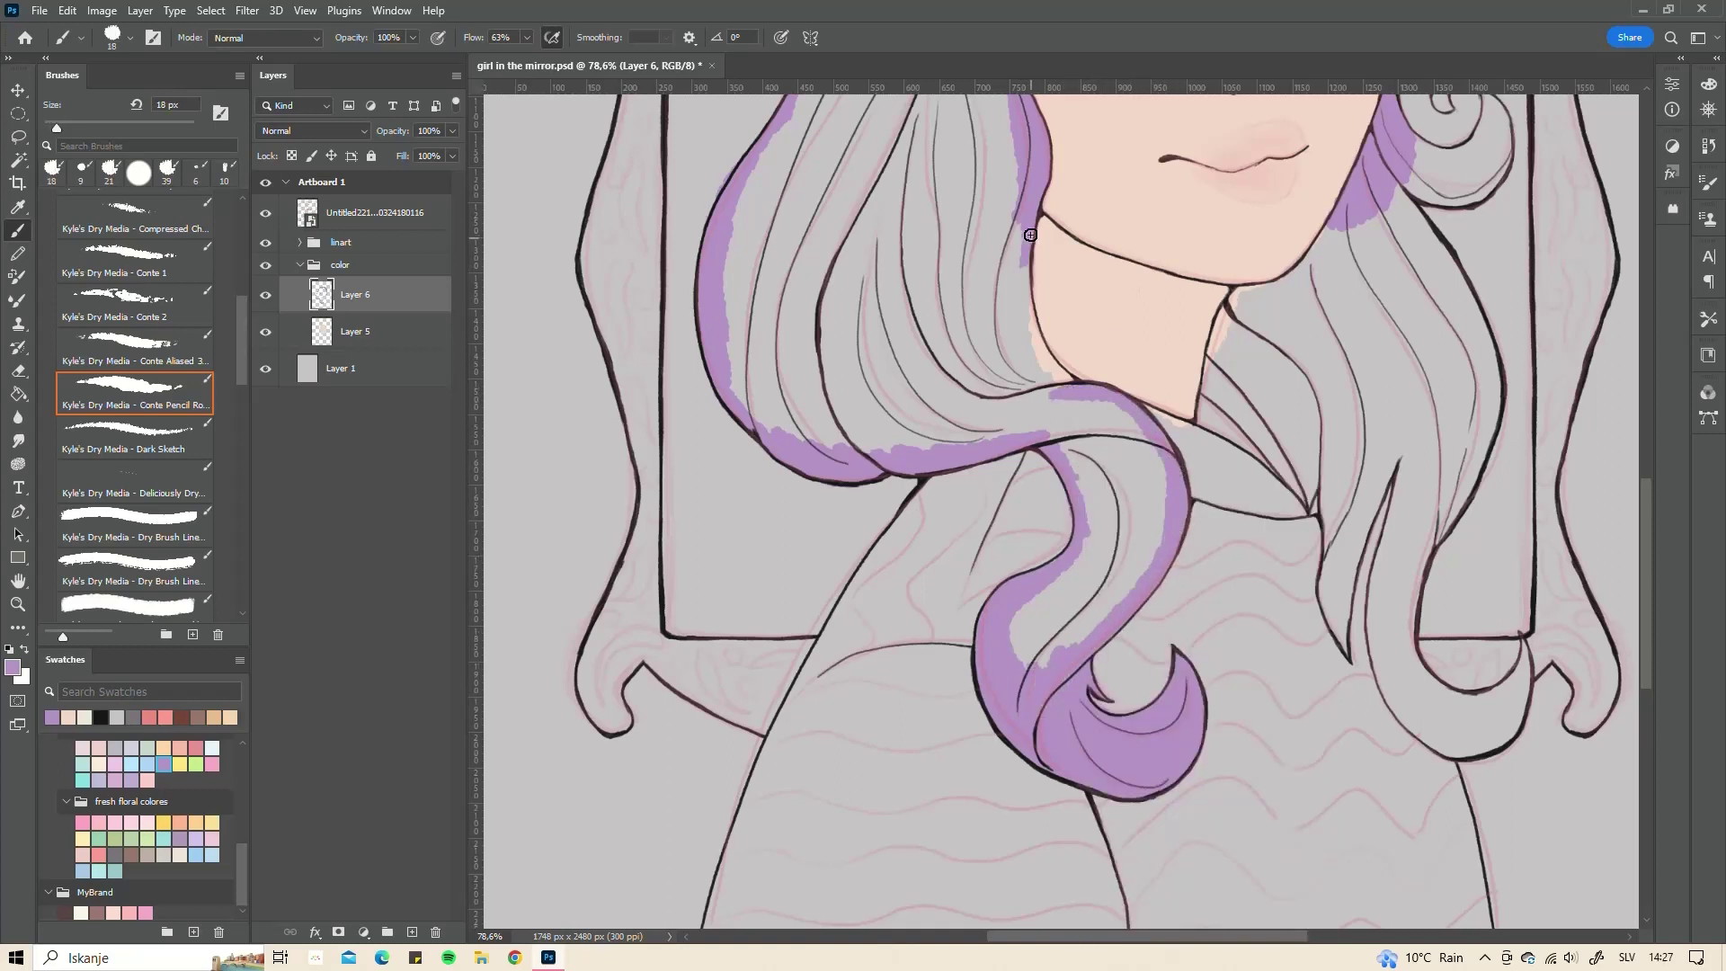
pyautogui.moveTo(1020, 221)
pyautogui.mouseDown()
pyautogui.moveTo(1055, 381)
pyautogui.moveTo(868, 537)
pyautogui.mouseUp()
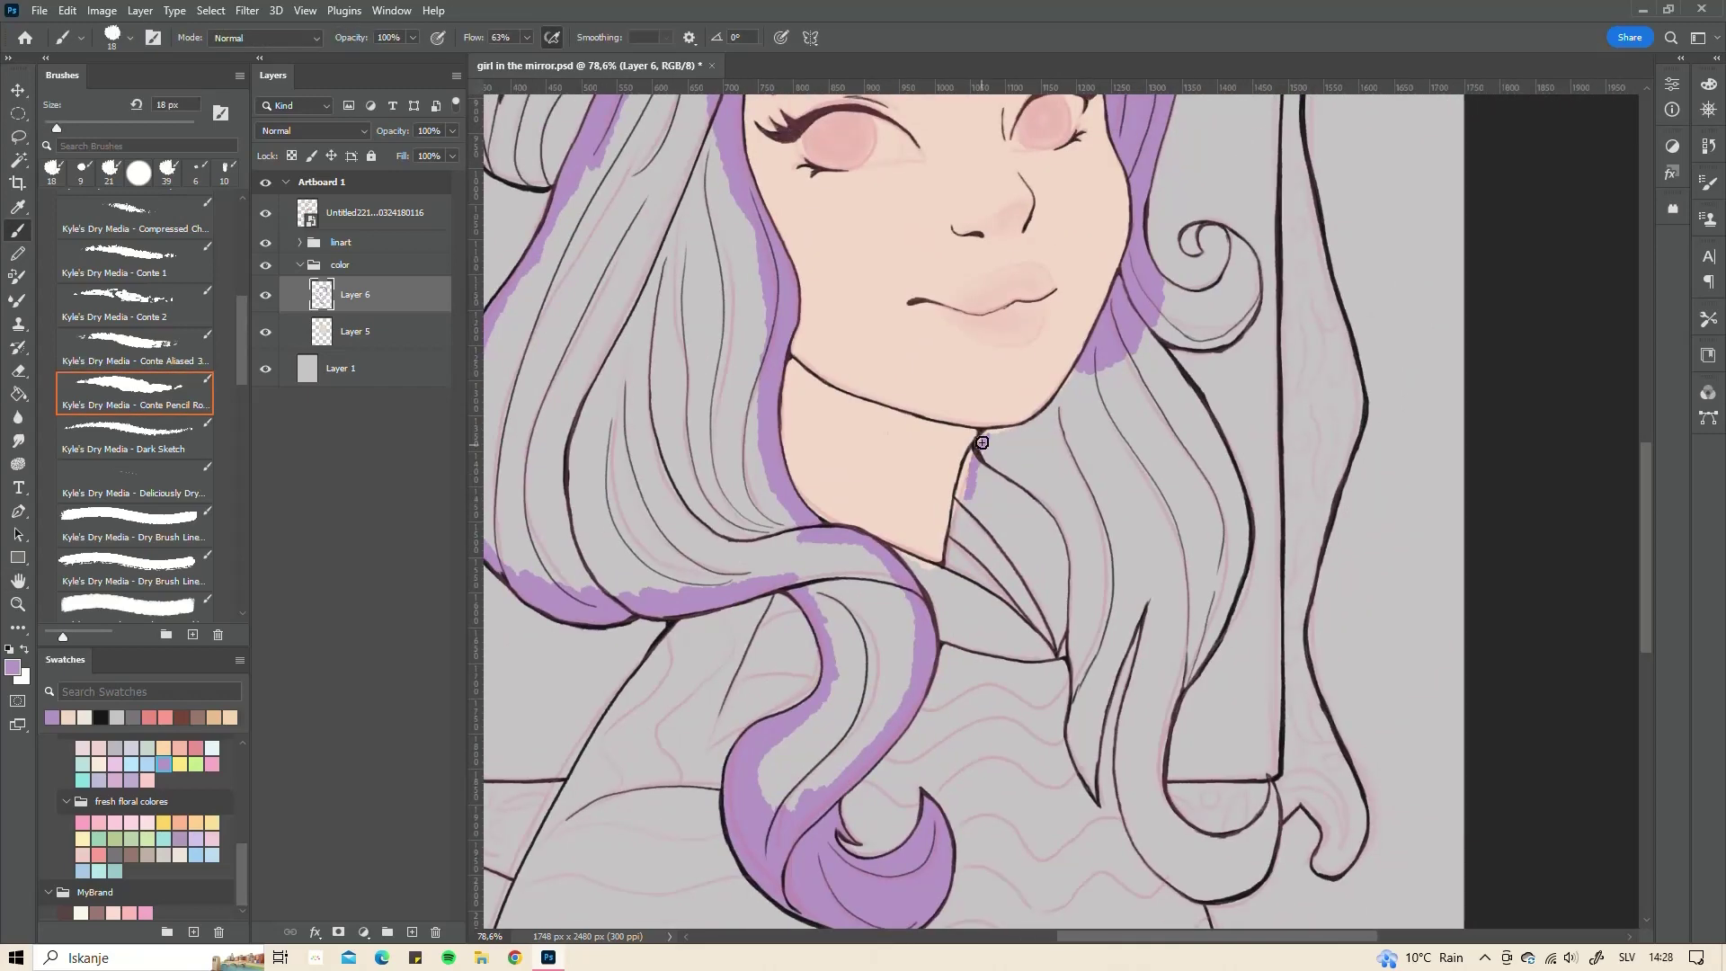
pyautogui.moveTo(975, 437); pyautogui.dragTo(1002, 591)
pyautogui.moveTo(961, 497); pyautogui.dragTo(1059, 647)
pyautogui.moveTo(1033, 577); pyautogui.dragTo(946, 559)
# - Fill the right hair strand and curl bottom lavender, erasing overflow paint as needed
pyautogui.press('e')
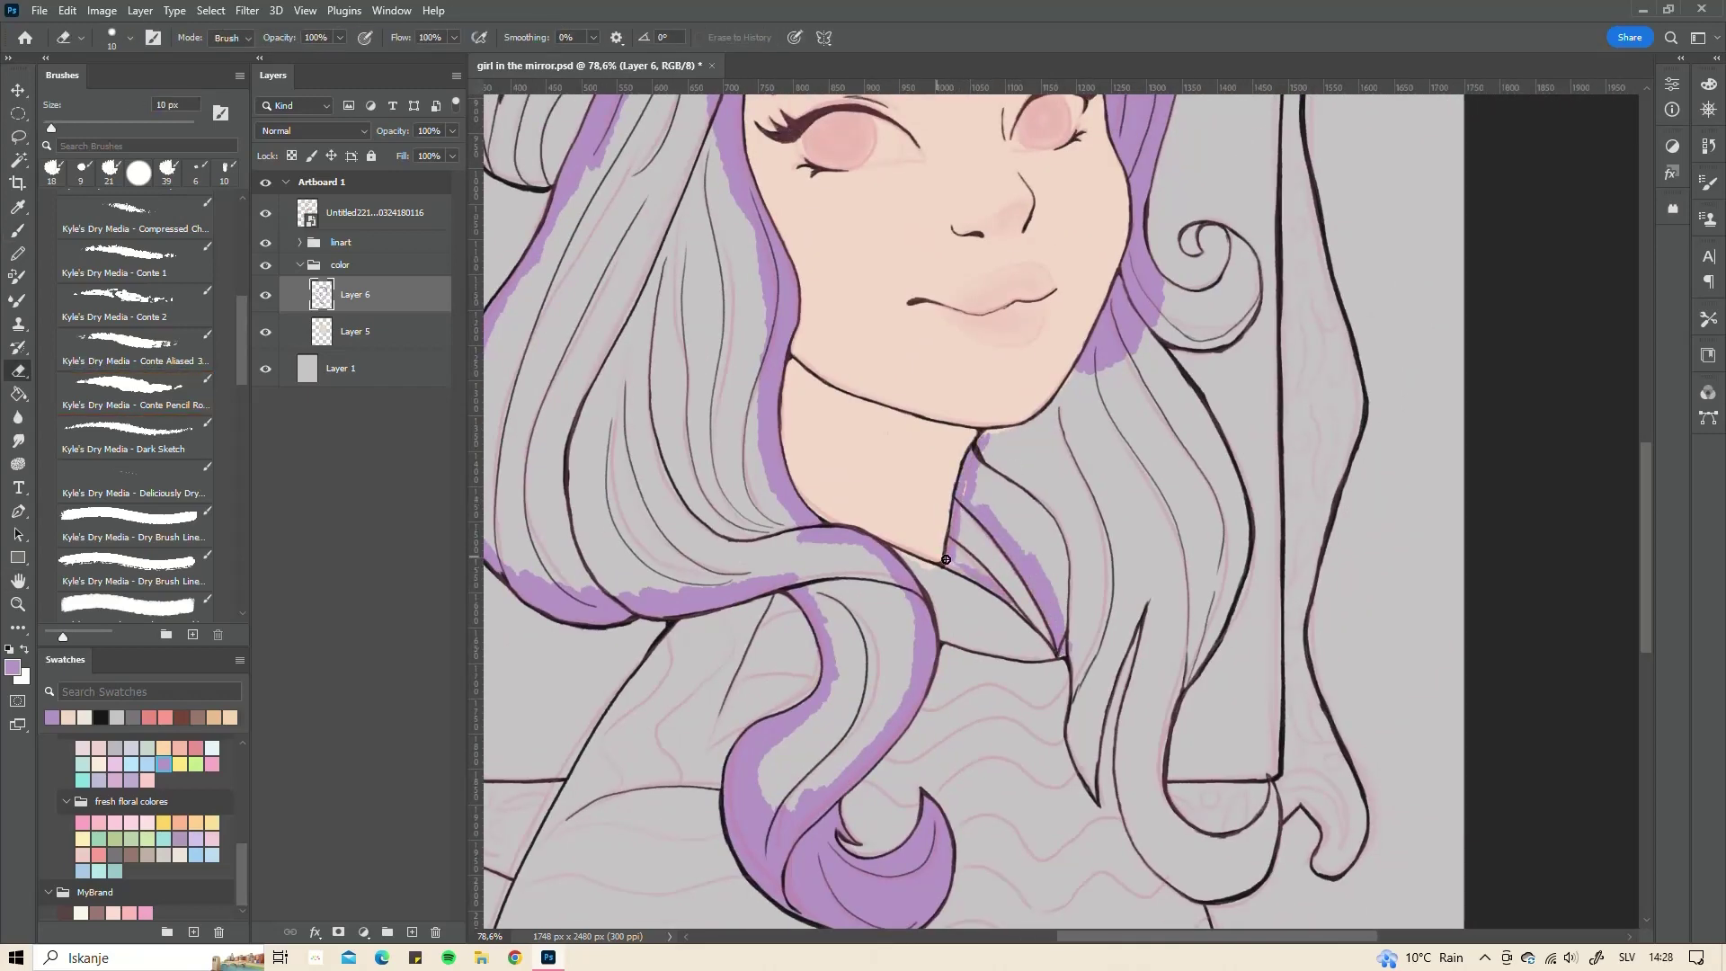
pyautogui.press('b')
pyautogui.moveTo(1061, 638)
pyautogui.mouseDown()
pyautogui.moveTo(1094, 798)
pyautogui.moveTo(1083, 730)
pyautogui.moveTo(1123, 620)
pyautogui.moveTo(1082, 585)
pyautogui.moveTo(1160, 613)
pyautogui.moveTo(1130, 701)
pyautogui.moveTo(1155, 876)
pyautogui.moveTo(1128, 710)
pyautogui.mouseUp()
pyautogui.press('e')
pyautogui.press('b')
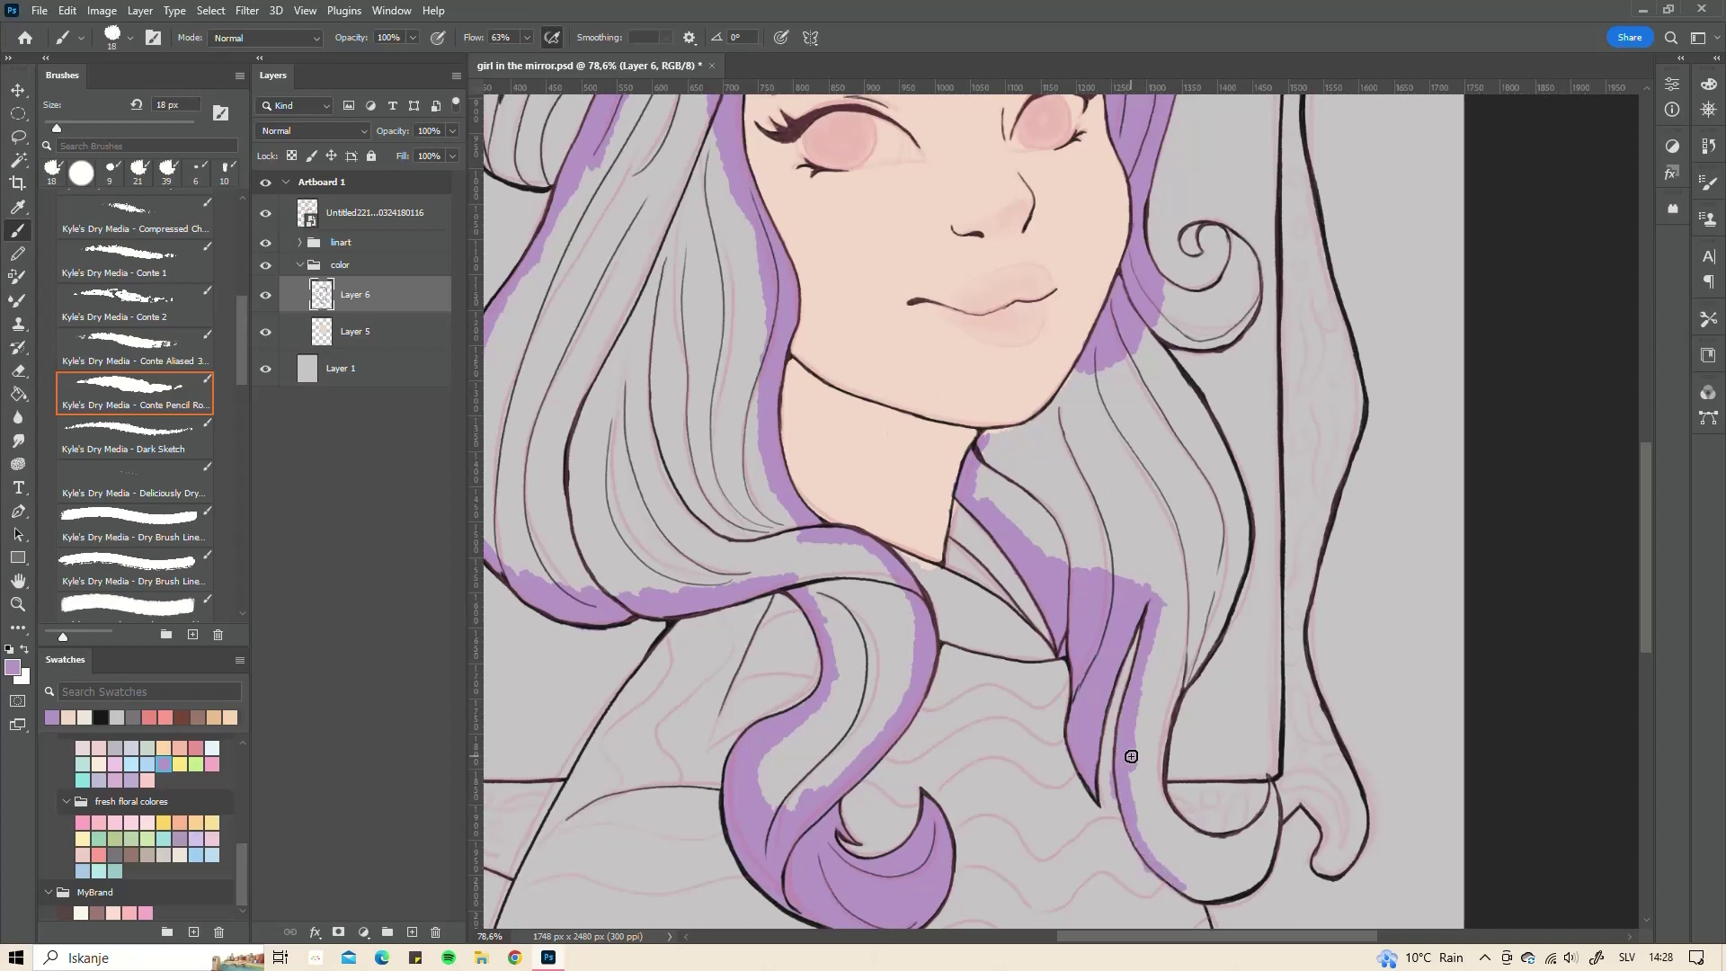
pyautogui.moveTo(1147, 643); pyautogui.dragTo(1142, 854)
pyautogui.moveTo(1271, 814)
pyautogui.mouseDown()
pyautogui.moveTo(1270, 777)
pyautogui.moveTo(1181, 886)
pyautogui.moveTo(1164, 687)
pyautogui.mouseUp()
pyautogui.press('e')
pyautogui.press('b')
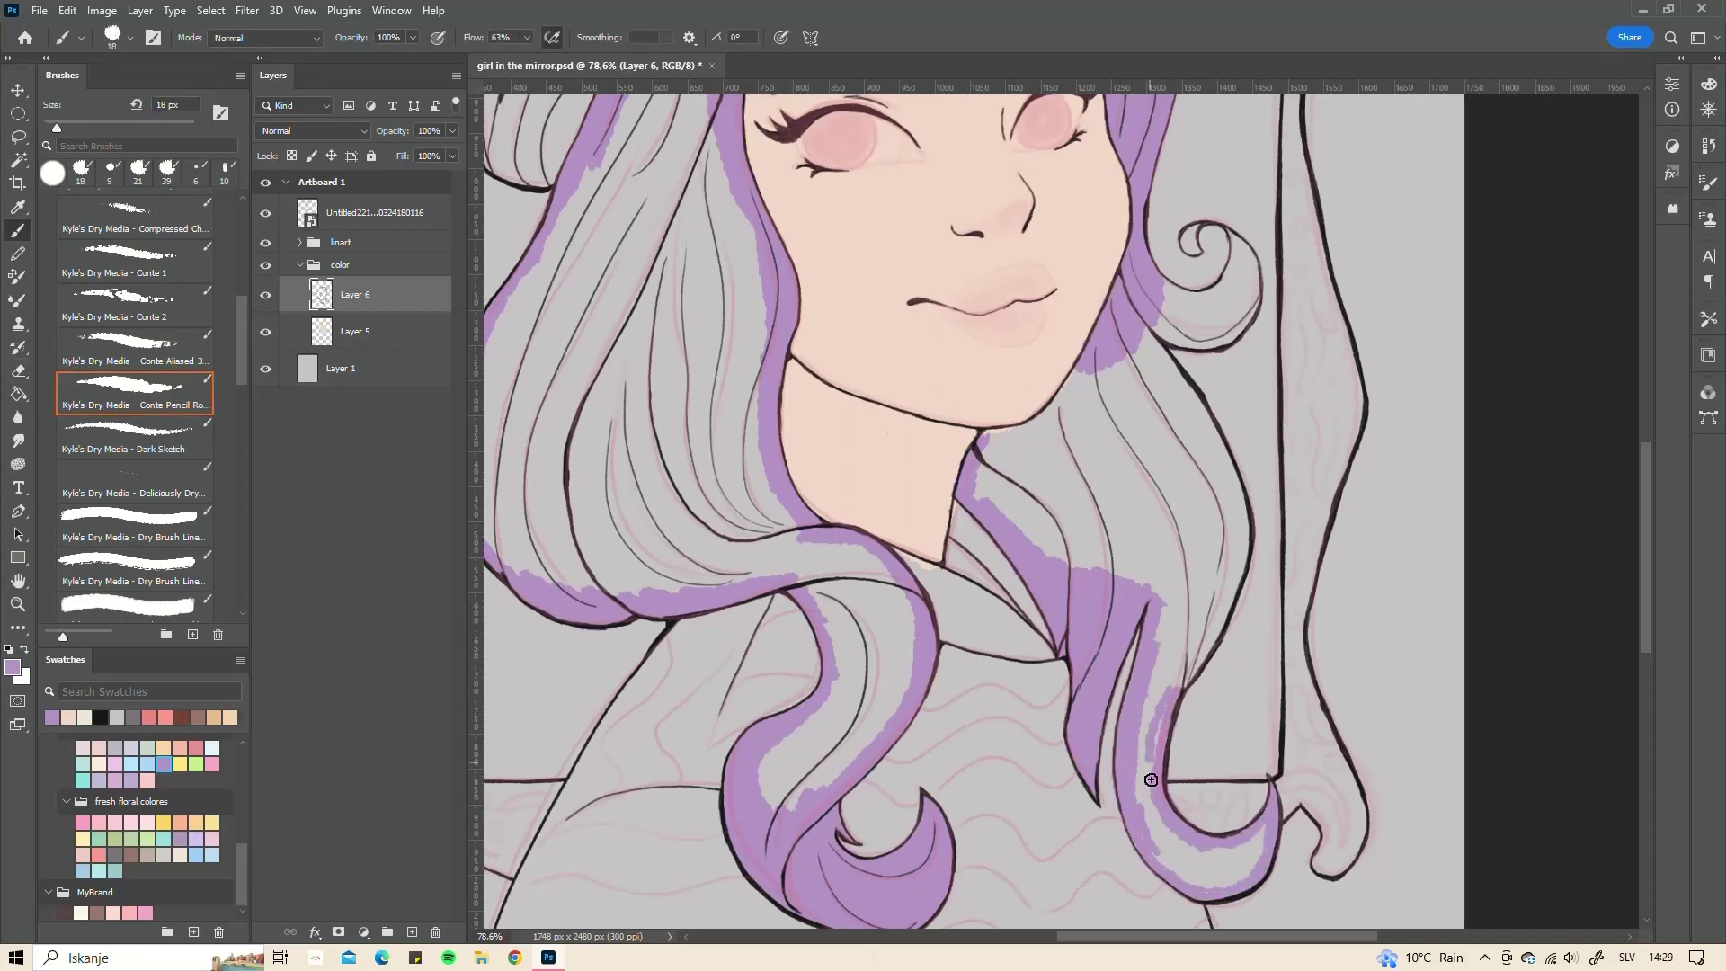
pyautogui.press('e')
pyautogui.press('b')
pyautogui.moveTo(1263, 827)
pyautogui.mouseDown()
pyautogui.moveTo(1240, 880)
pyautogui.moveTo(1157, 841)
pyautogui.moveTo(1169, 683)
pyautogui.moveTo(1185, 678)
pyautogui.moveTo(1165, 598)
pyautogui.mouseUp()
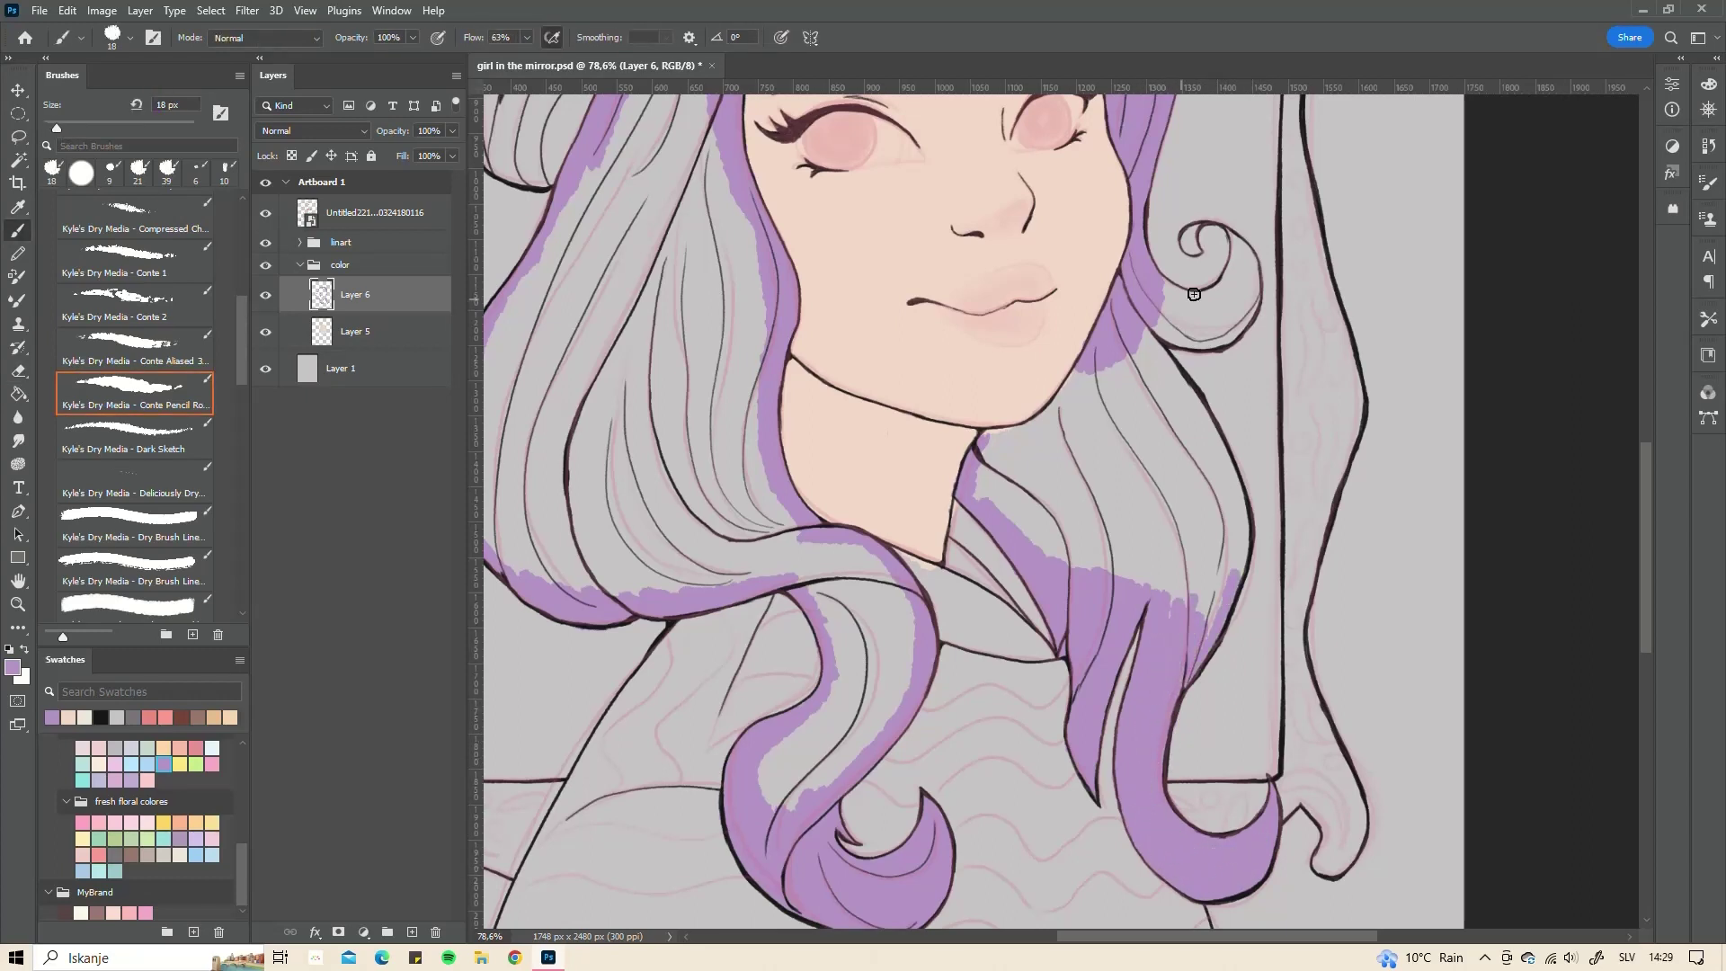
# - Fill the strands below the curl and chin, then the lower-left hair, lavender at 18 px
pyautogui.moveTo(1164, 293); pyautogui.dragTo(1162, 334)
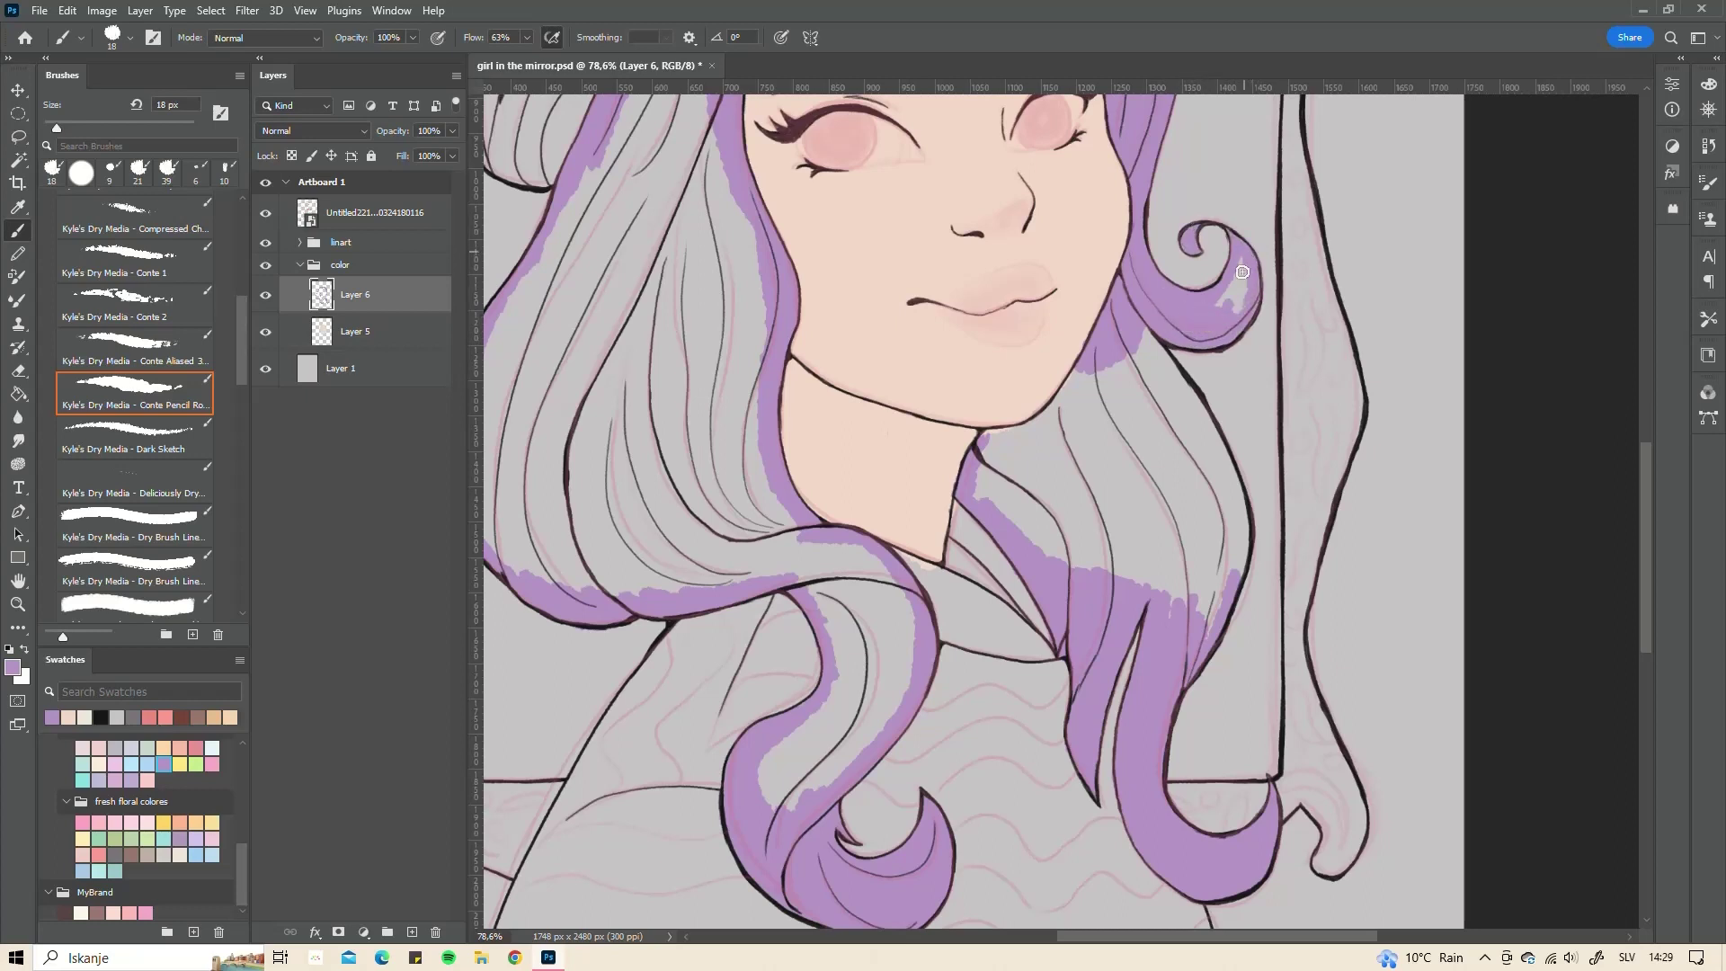
pyautogui.moveTo(1163, 354)
pyautogui.mouseDown()
pyautogui.moveTo(1236, 526)
pyautogui.moveTo(1186, 396)
pyautogui.mouseUp()
pyautogui.moveTo(1009, 467)
pyautogui.mouseDown()
pyautogui.moveTo(1055, 524)
pyautogui.moveTo(1210, 470)
pyautogui.moveTo(1156, 435)
pyautogui.moveTo(1008, 447)
pyautogui.moveTo(1079, 441)
pyautogui.mouseUp()
pyautogui.rightClick(1074, 432)
pyautogui.doubleClick(1167, 512)
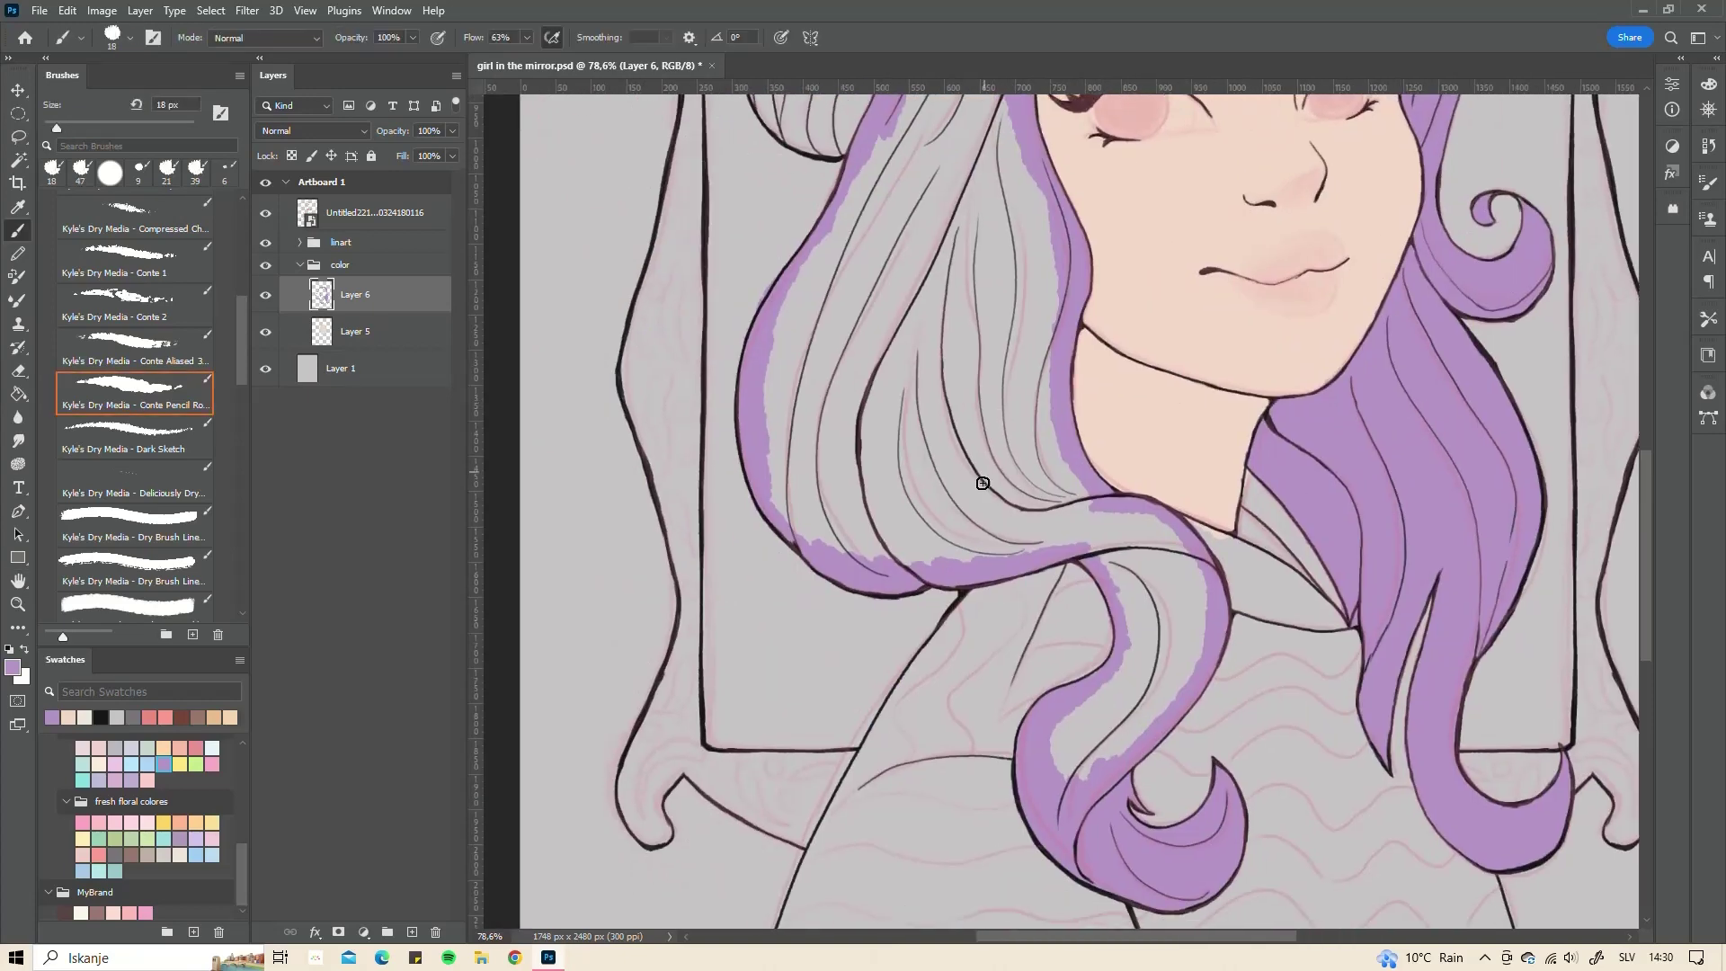
pyautogui.moveTo(676, 510); pyautogui.dragTo(975, 478)
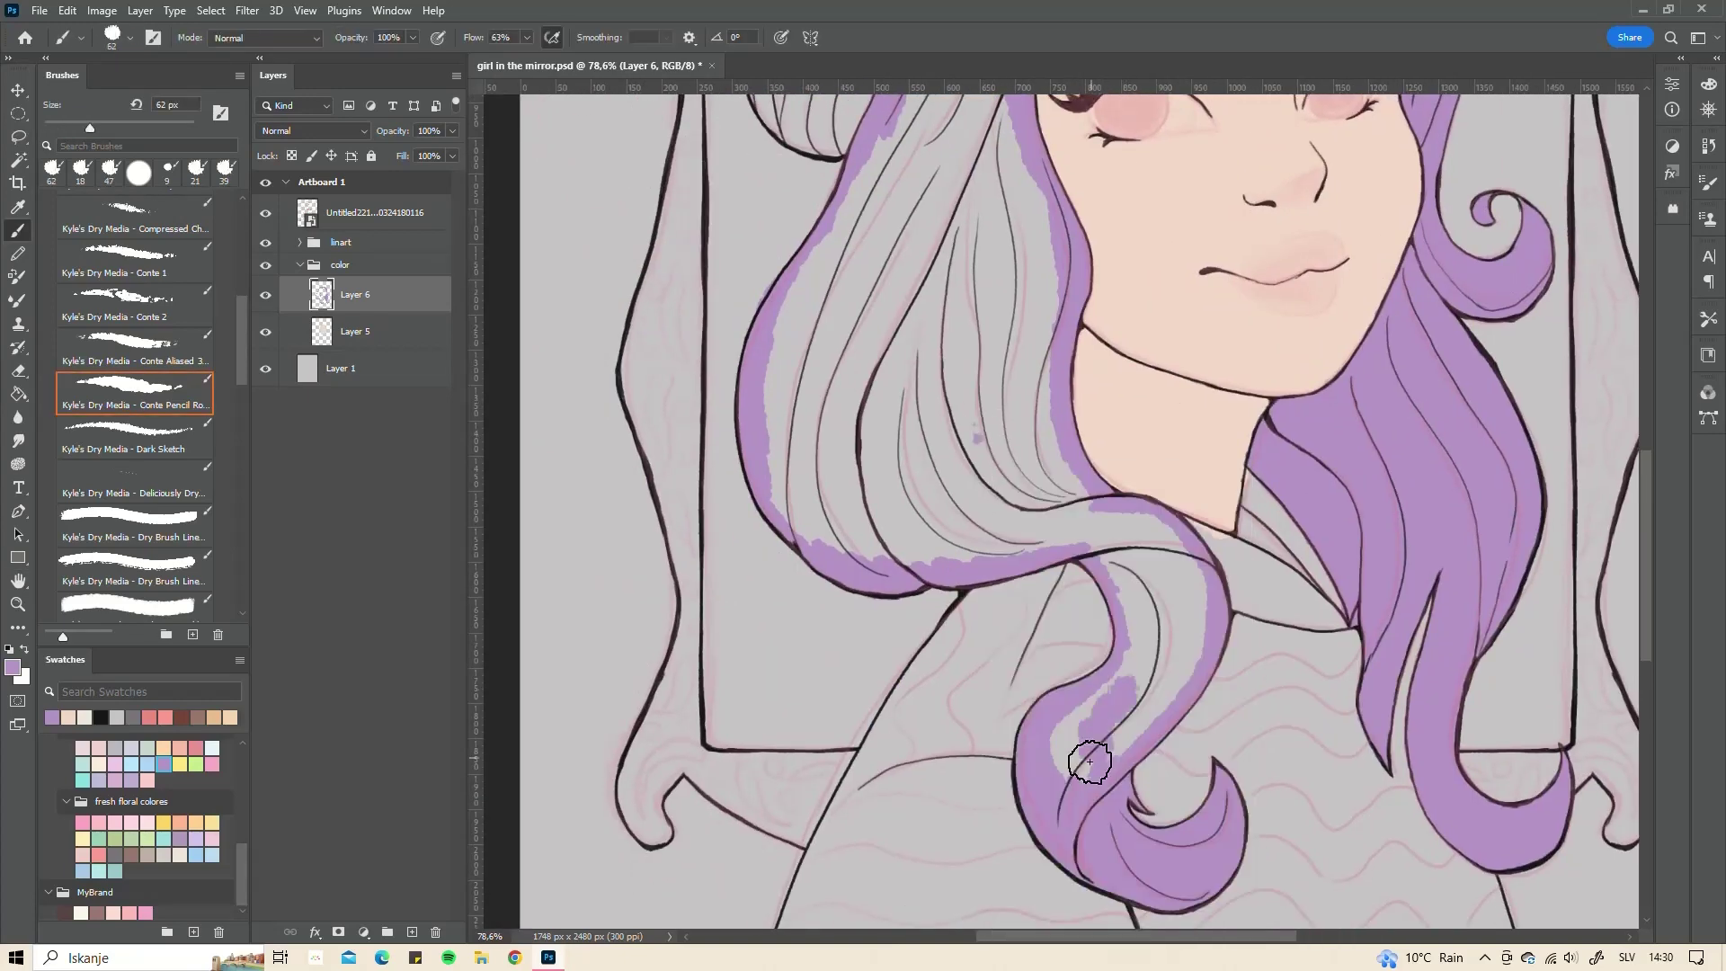
pyautogui.moveTo(1090, 763)
pyautogui.mouseDown()
pyautogui.moveTo(1171, 614)
pyautogui.moveTo(855, 551)
pyautogui.moveTo(975, 386)
pyautogui.moveTo(770, 467)
pyautogui.moveTo(774, 420)
pyautogui.moveTo(971, 347)
pyautogui.moveTo(902, 285)
pyautogui.moveTo(817, 566)
pyautogui.moveTo(966, 547)
pyautogui.moveTo(863, 225)
pyautogui.moveTo(936, 267)
pyautogui.mouseUp()
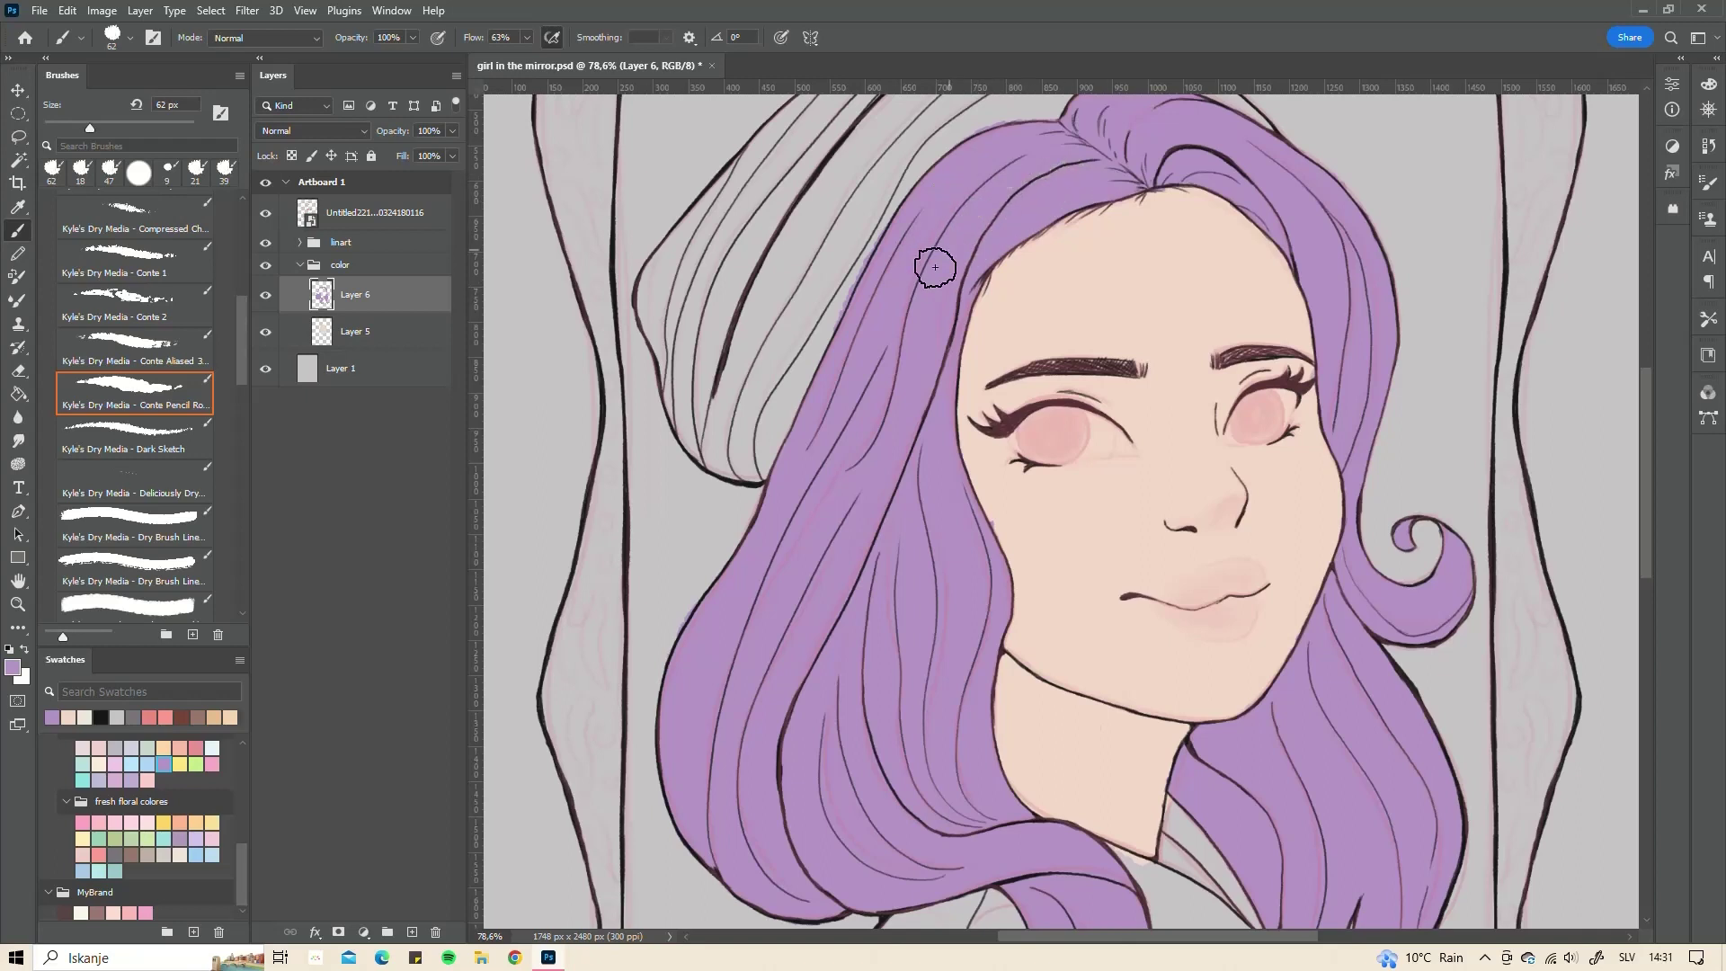
# - Touch up the skin on Layer 5 with a 26 px brush
pyautogui.rightClick(1030, 553)
pyautogui.moveTo(1043, 507); pyautogui.dragTo(997, 507)
pyautogui.press('Return')
pyautogui.keyDown('alt'); pyautogui.click(1164, 593); pyautogui.keyUp('alt')
pyautogui.hotkey('alt', '[')
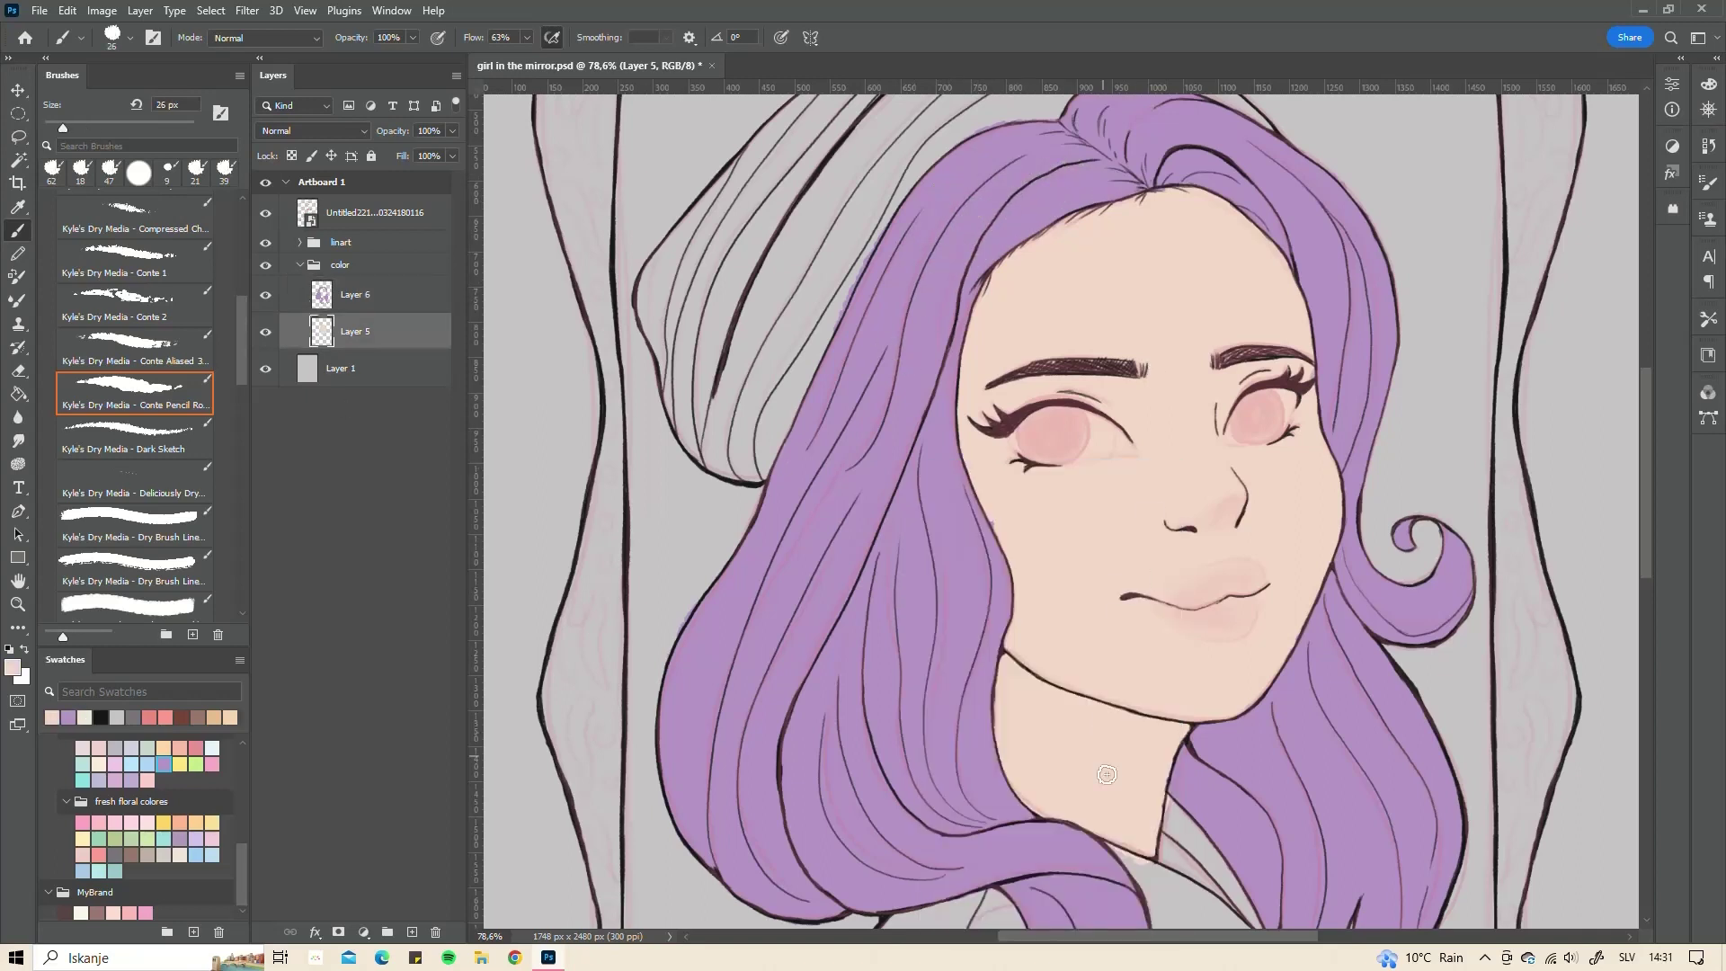
pyautogui.moveTo(1106, 774); pyautogui.dragTo(1244, 660)
# - Add an empty Layer 7 above the hair layer
pyautogui.click(384, 306)
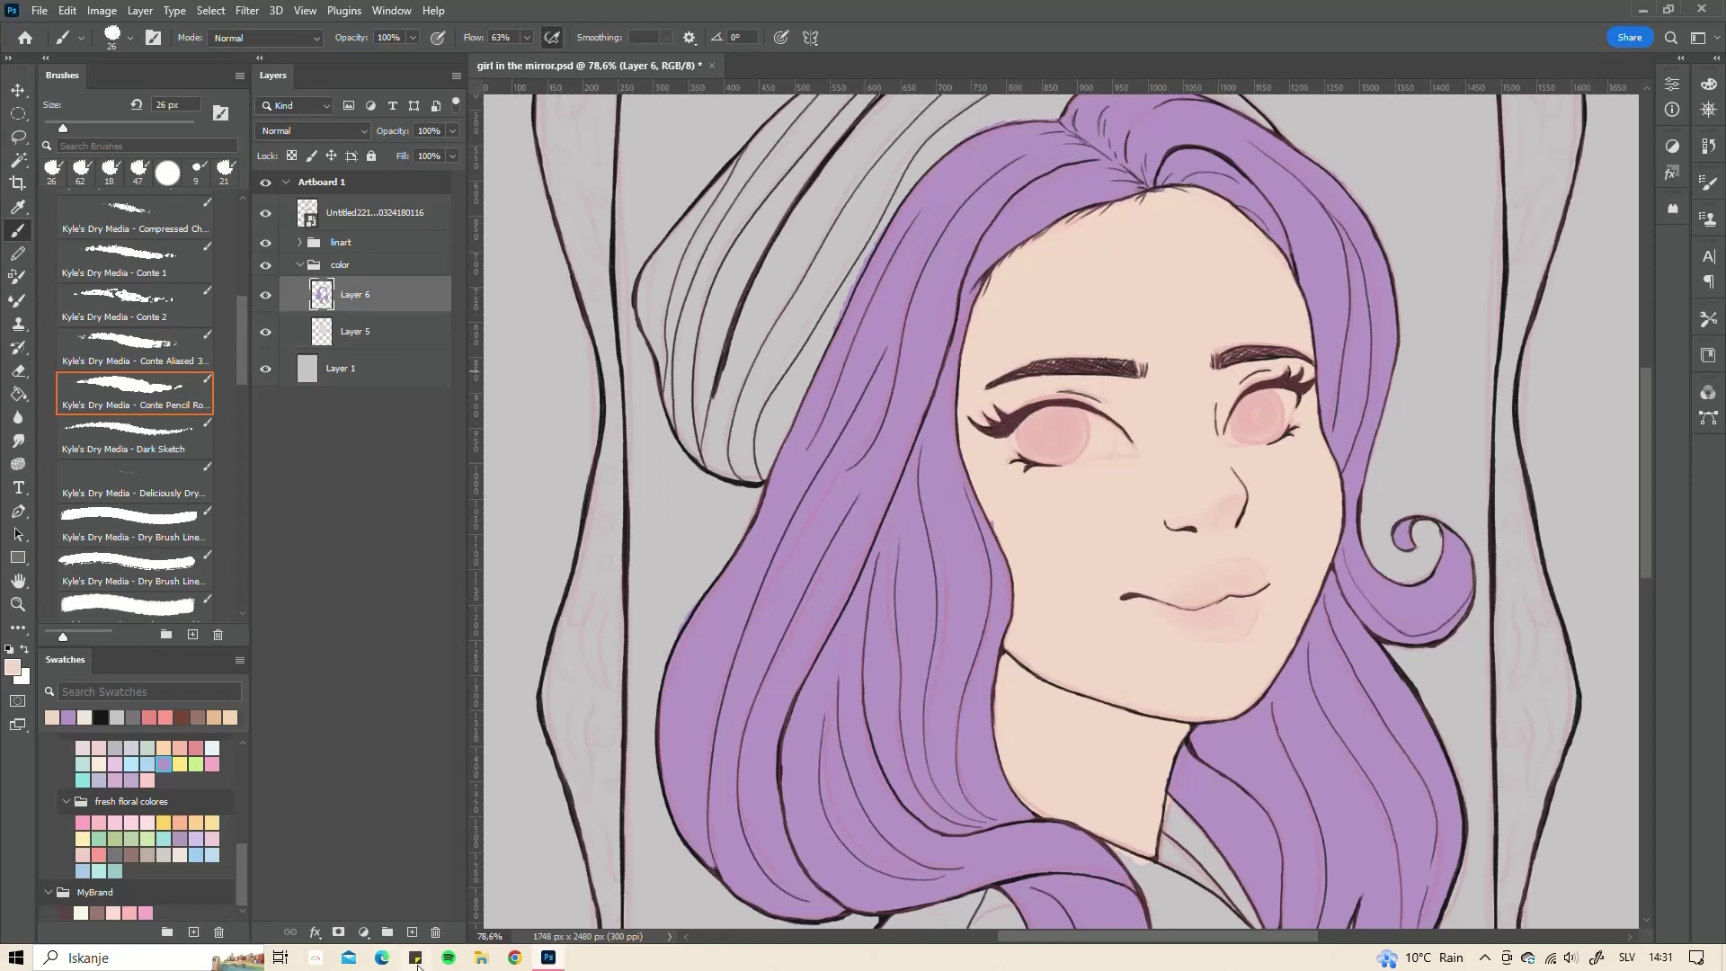
pyautogui.hotkey('ctrl', 'shift', 'alt', 'n')
pyautogui.click(98, 871)
pyautogui.scroll(5, 974, 313)
# - Paint the beanie's top and side pink on Layer 7 with a 10 px brush
pyautogui.click(82, 822)
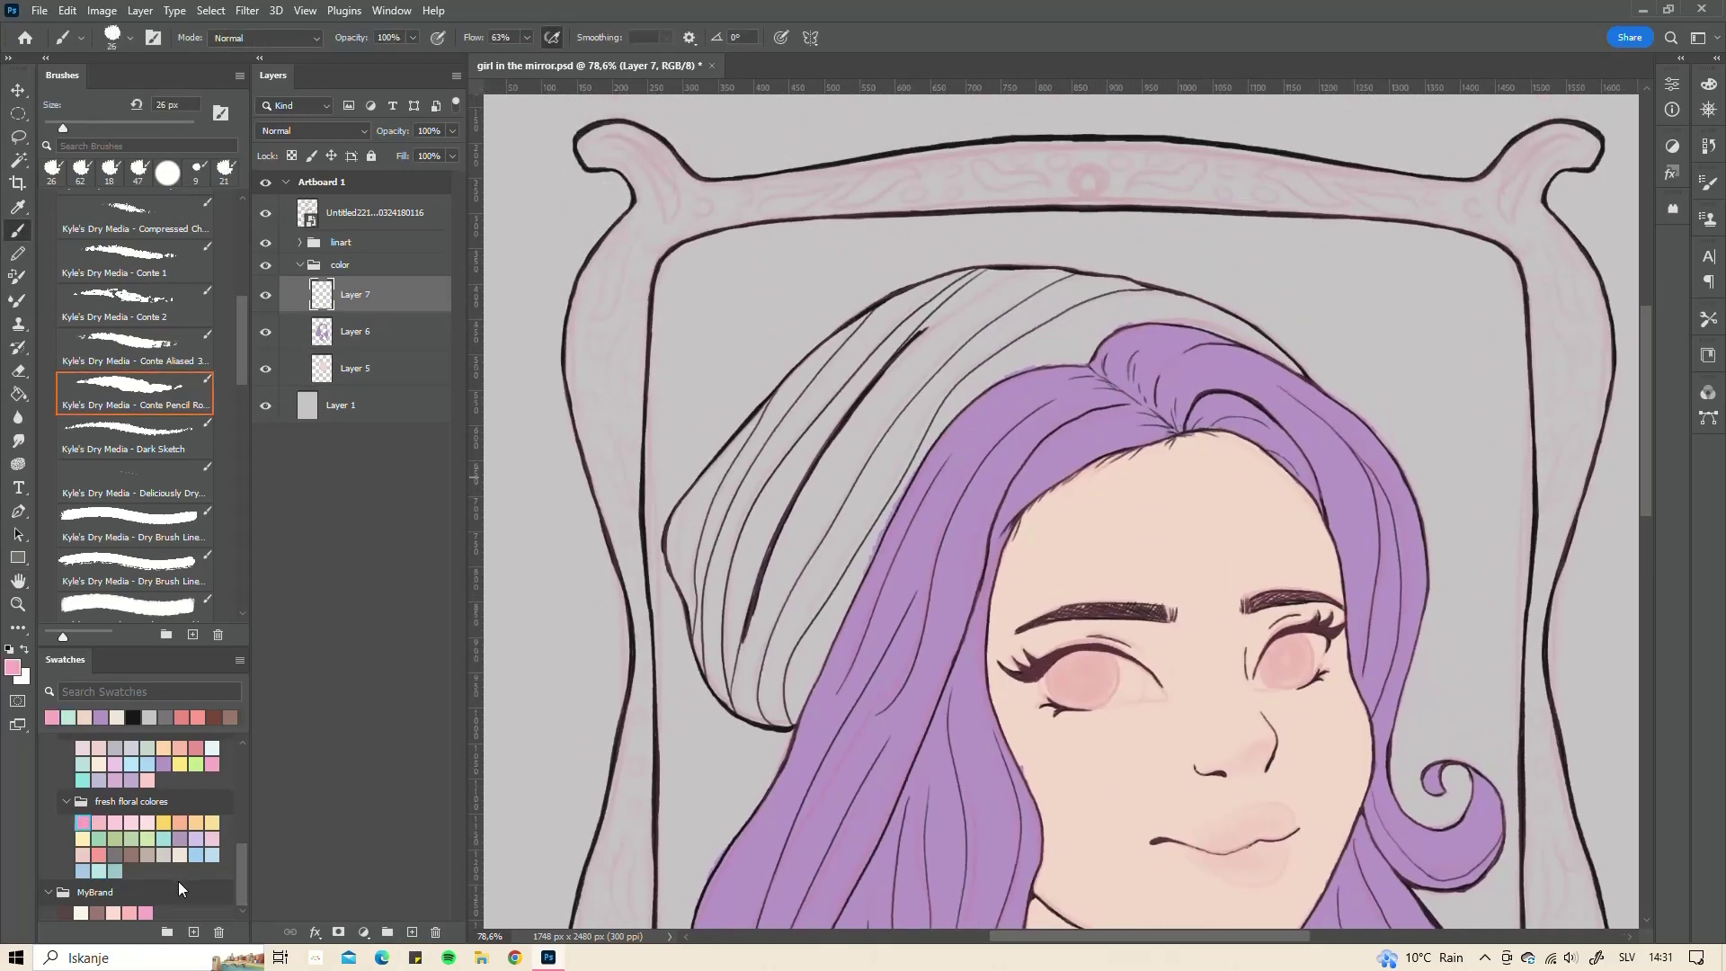
pyautogui.moveTo(1063, 332)
pyautogui.mouseDown()
pyautogui.moveTo(916, 339)
pyautogui.moveTo(995, 281)
pyautogui.mouseUp()
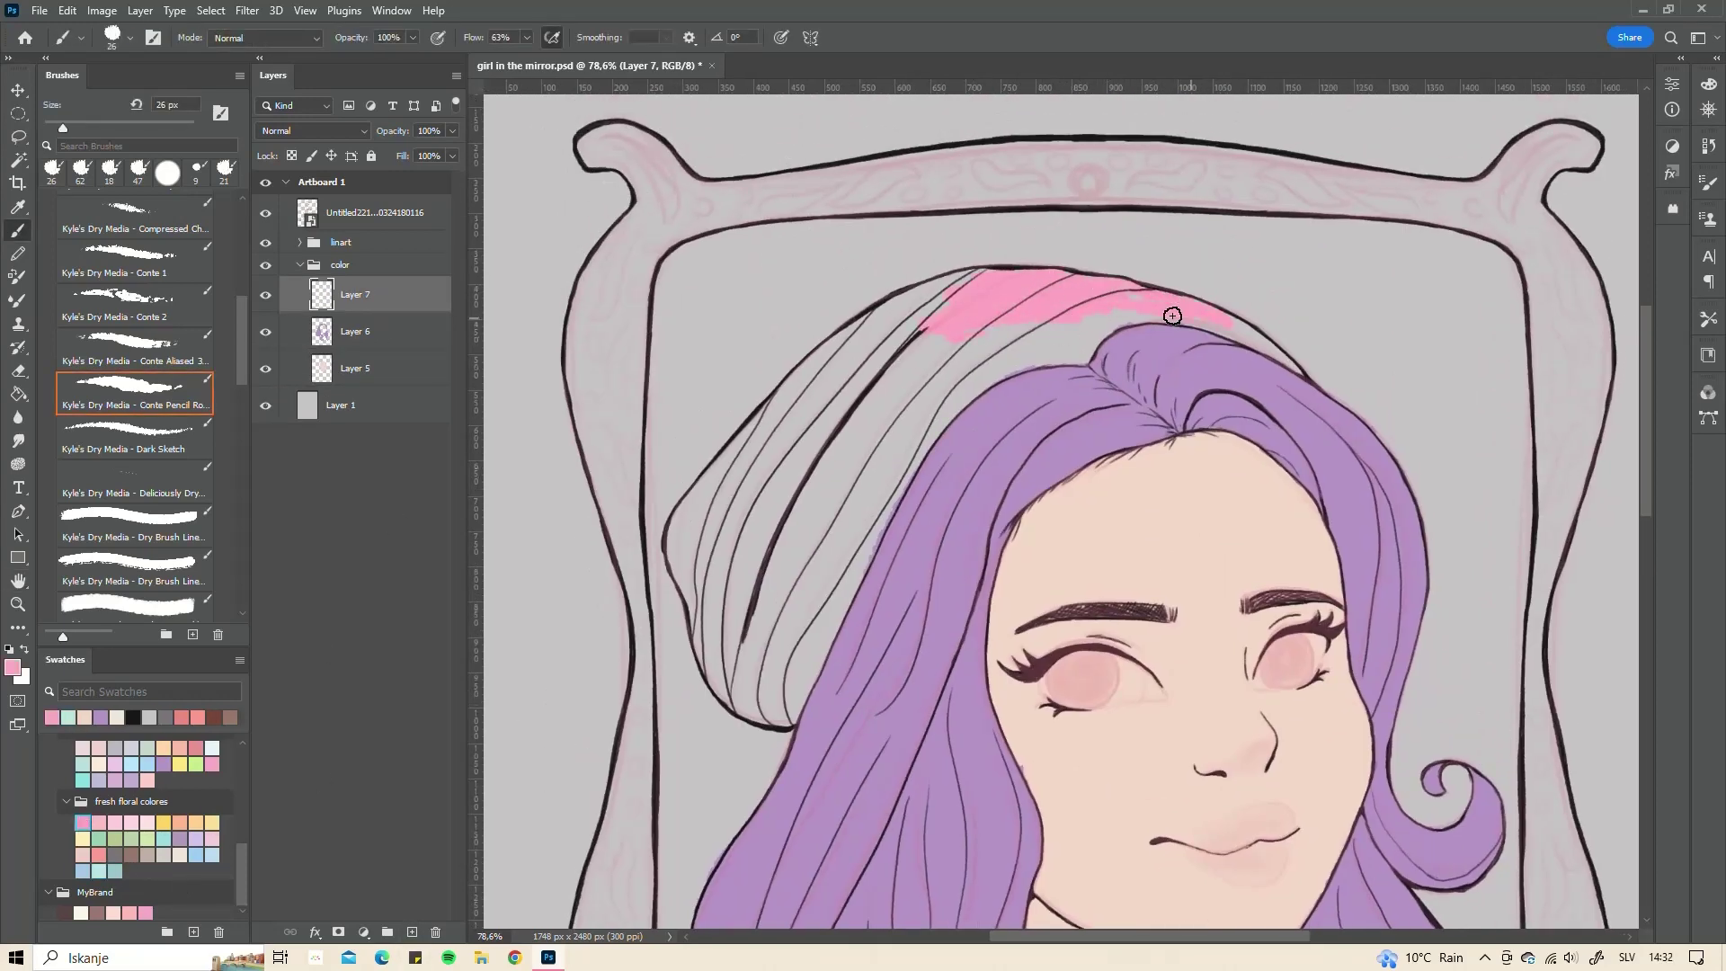
pyautogui.rightClick(1264, 340)
pyautogui.click(1341, 381)
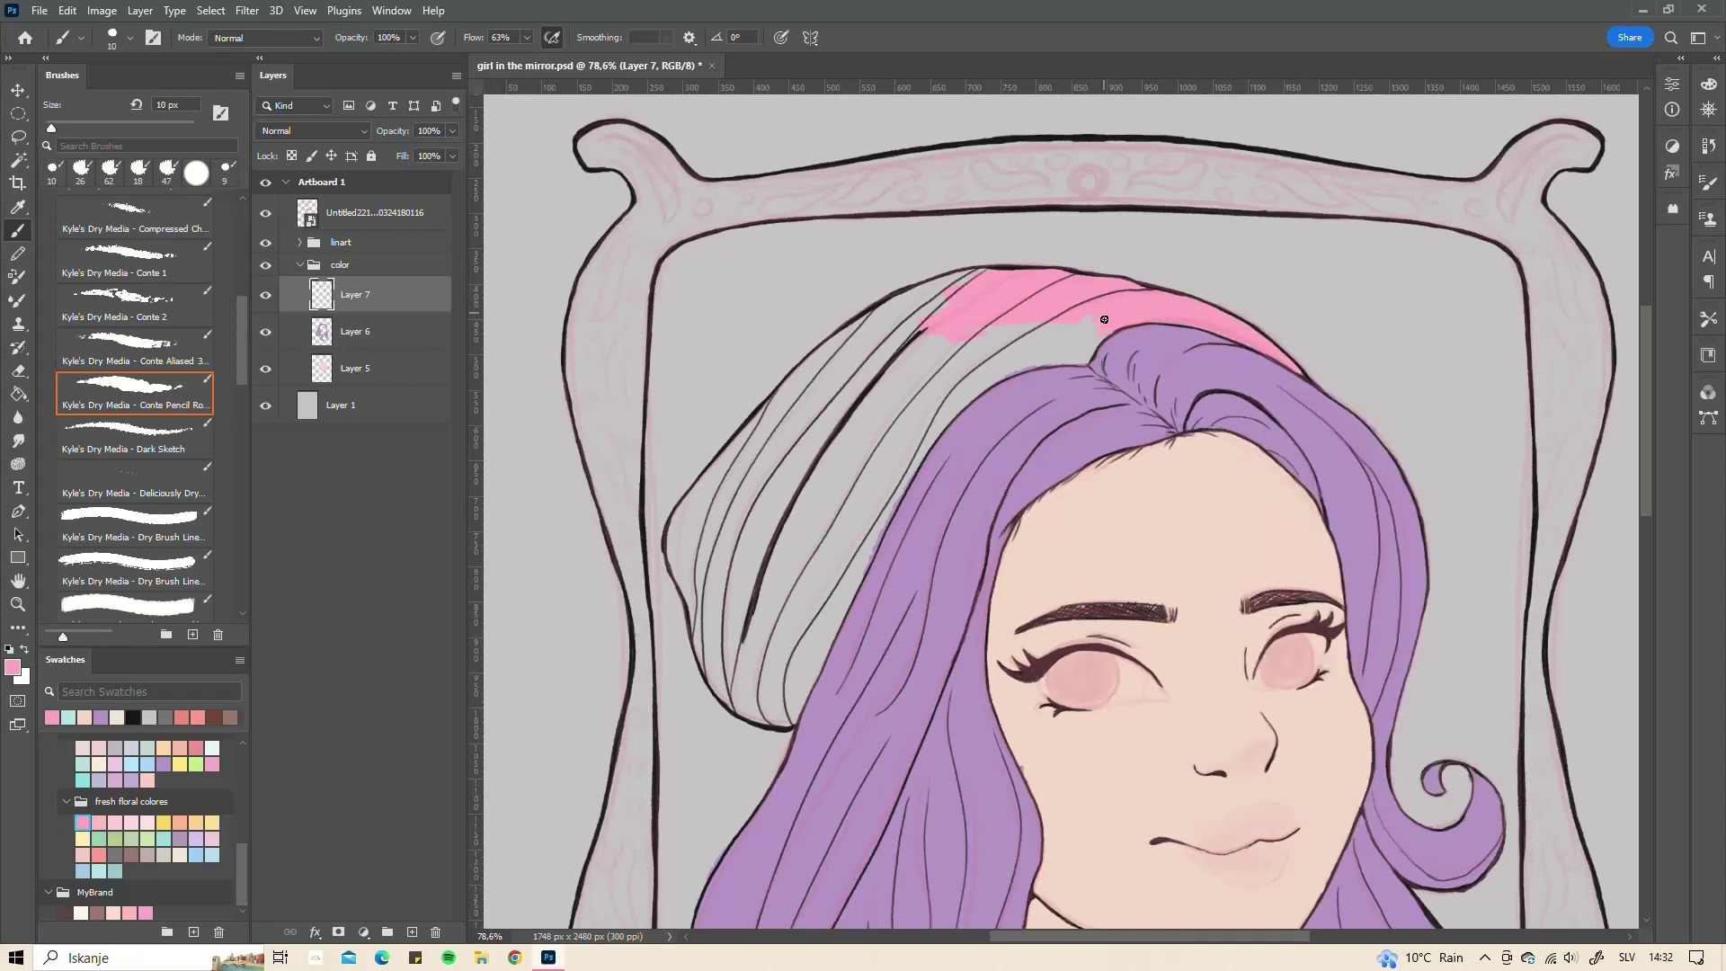
pyautogui.rightClick(1060, 359)
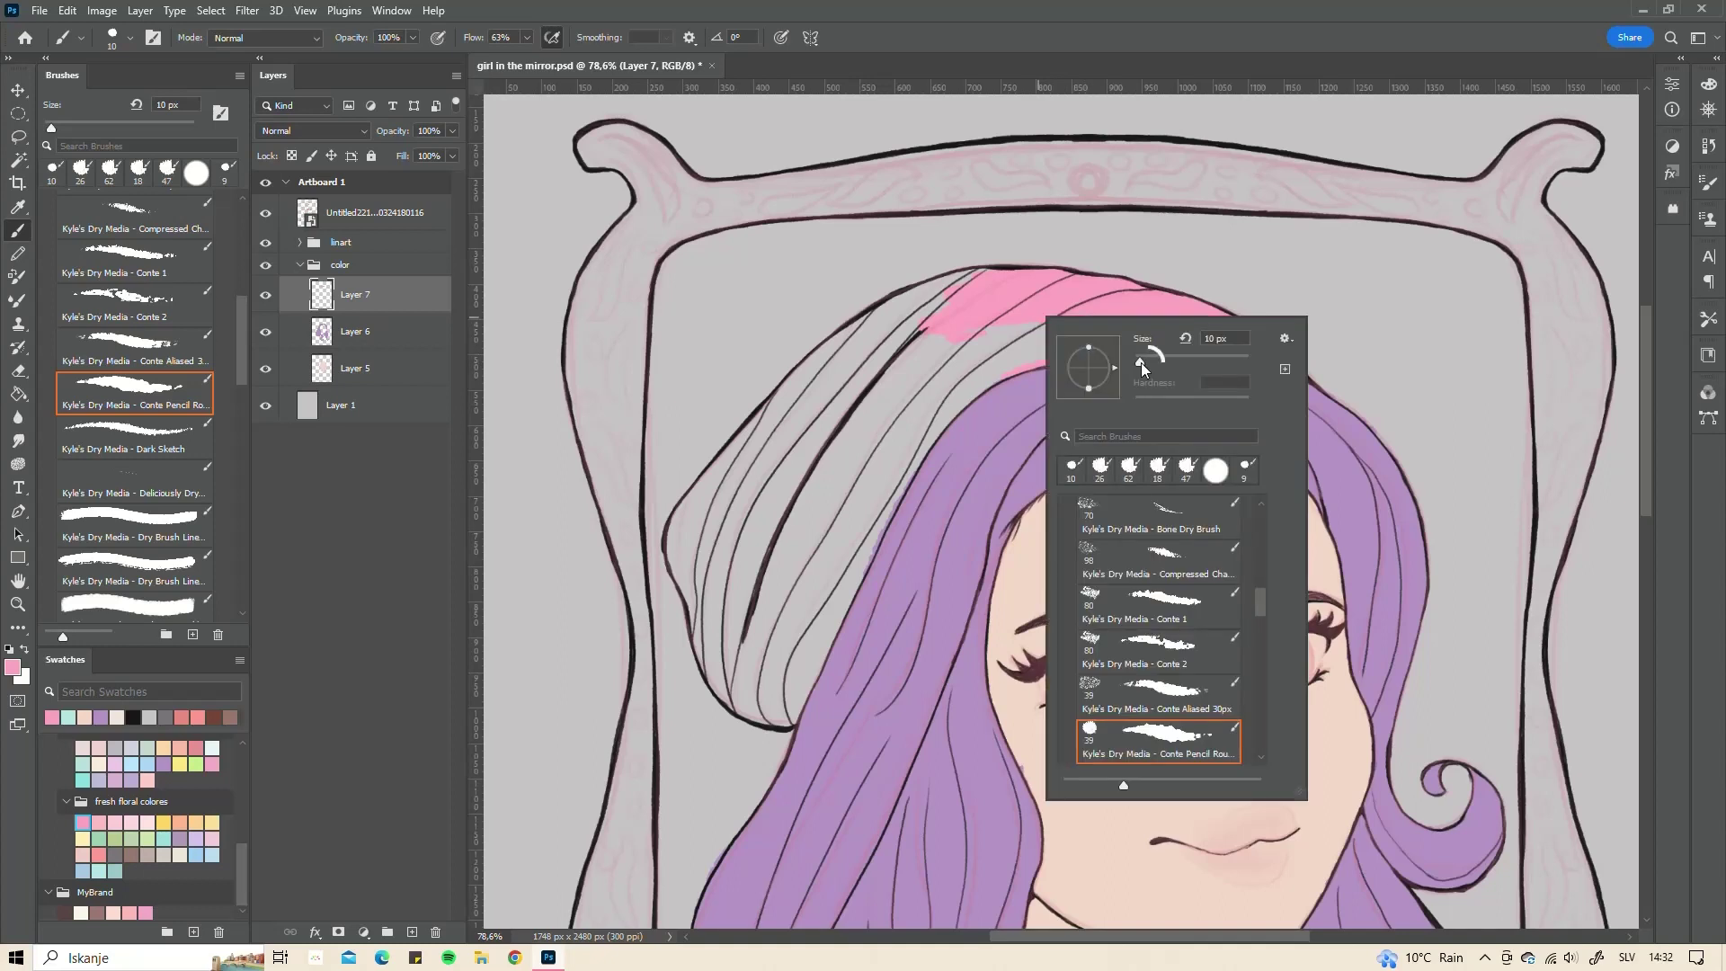
pyautogui.moveTo(1008, 343); pyautogui.dragTo(1092, 323)
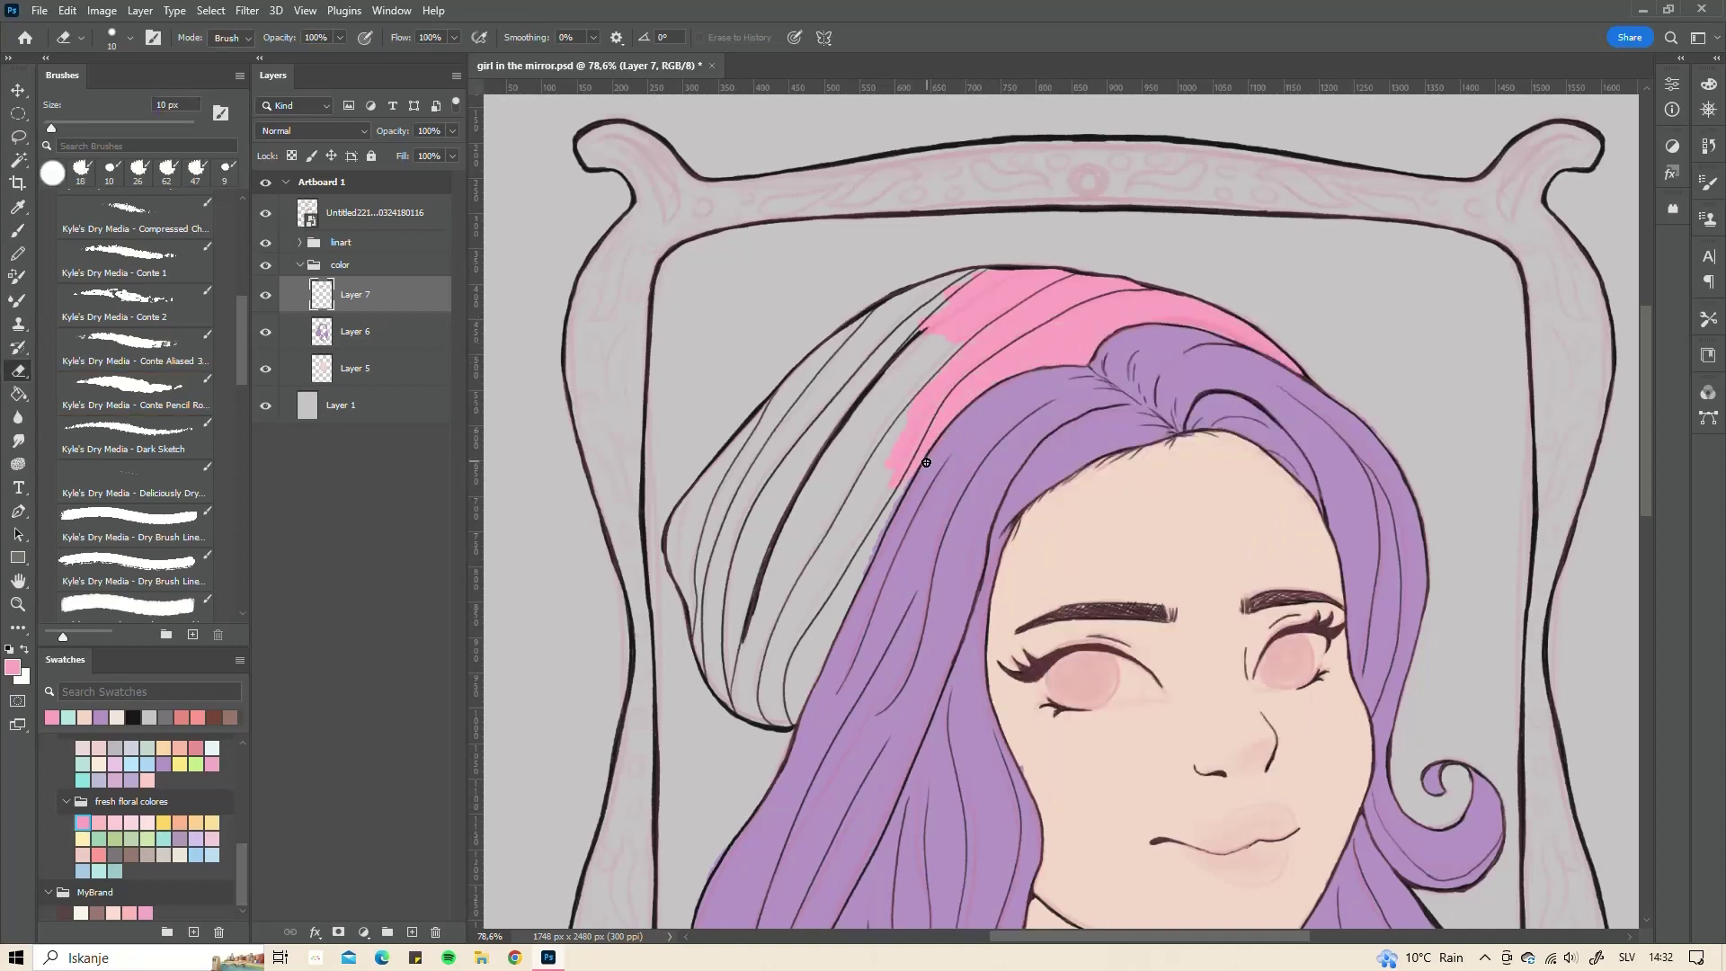
pyautogui.moveTo(908, 472); pyautogui.dragTo(837, 588)
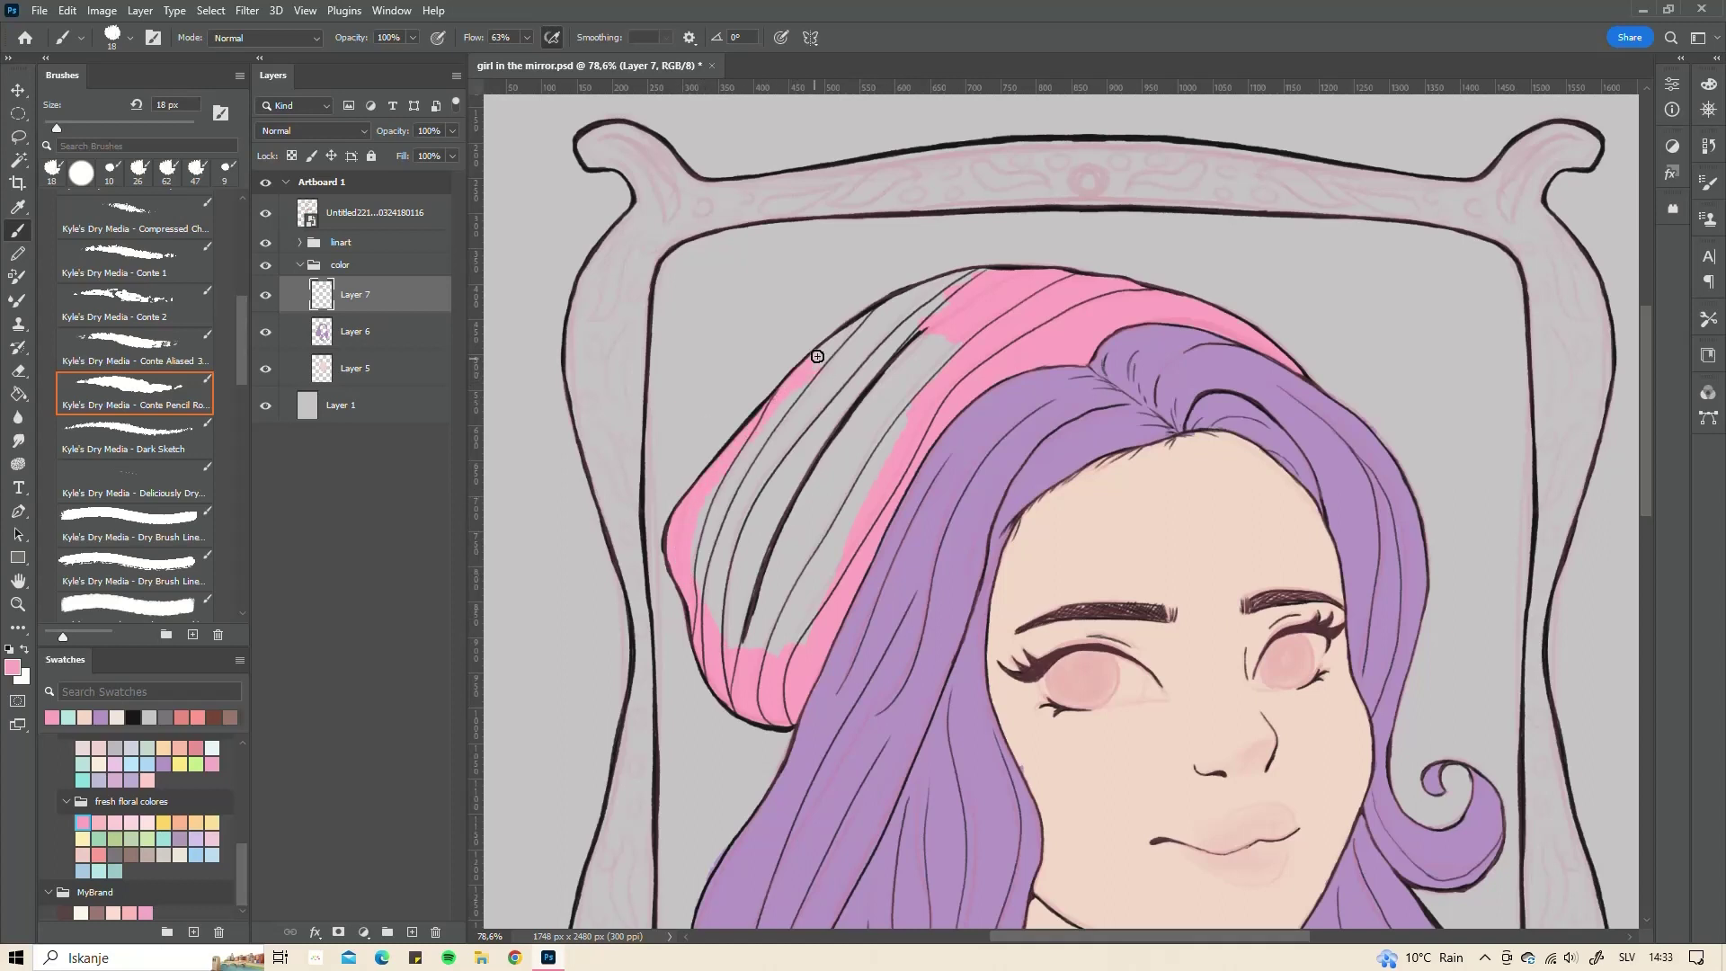
# - Cover the remaining grey of the beanie pink with a 61 px brush, then bring the neck and collar into view
pyautogui.rightClick(856, 462)
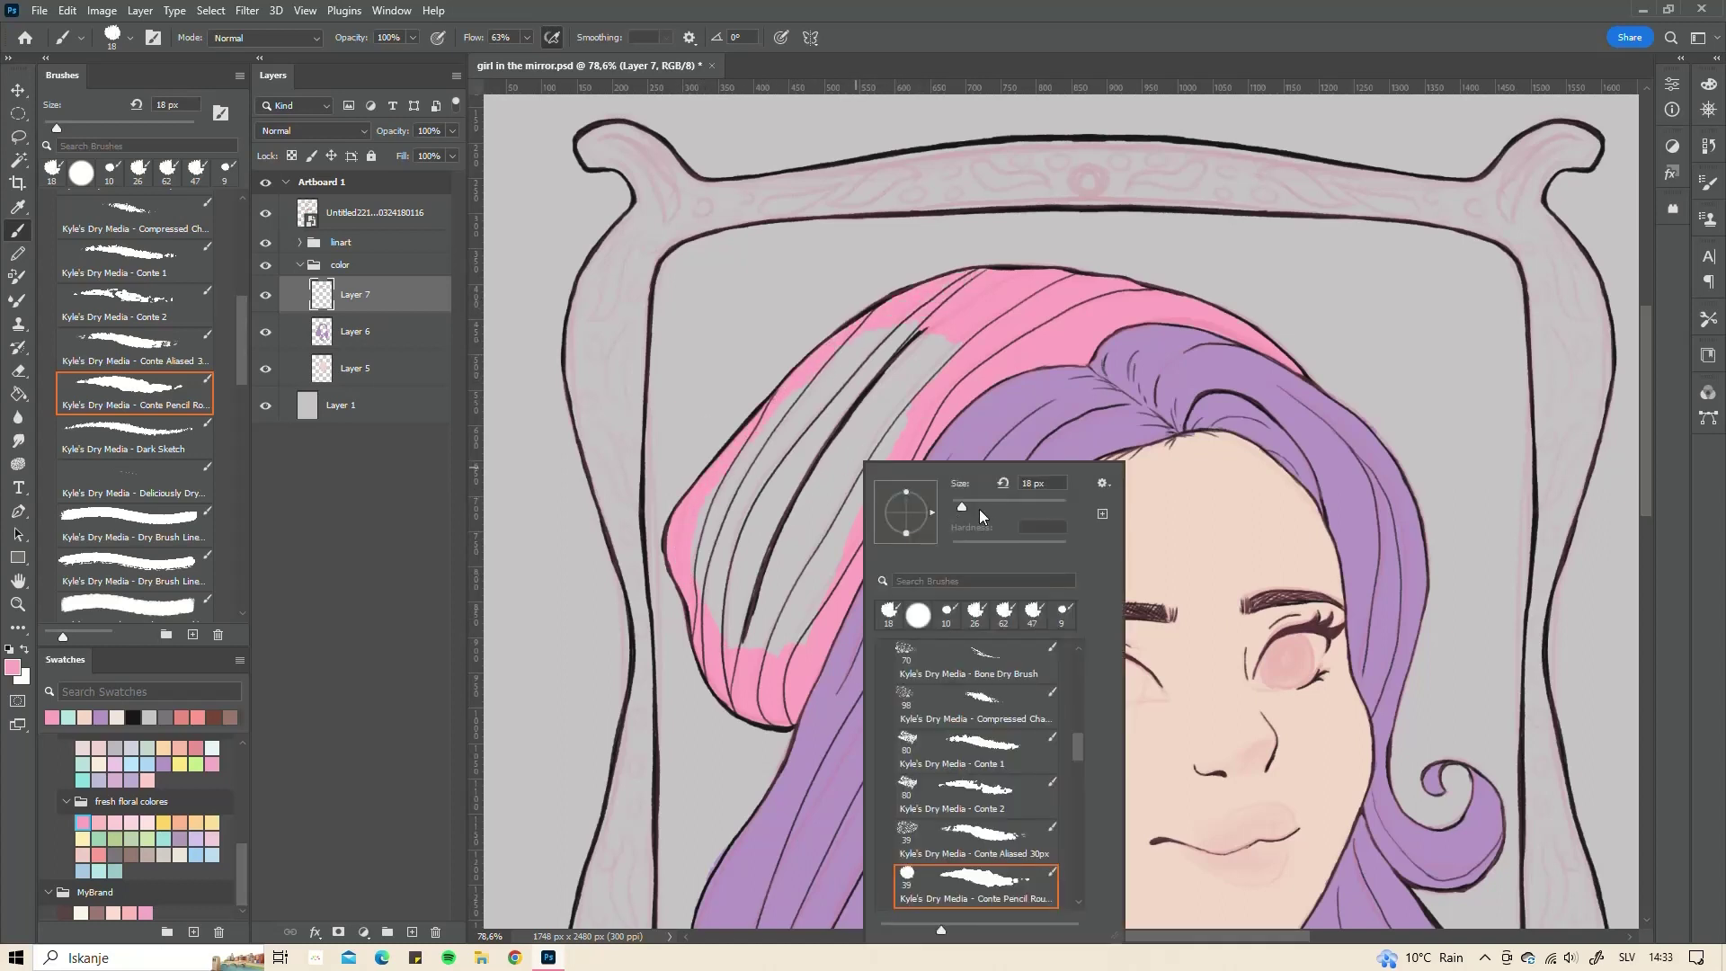
pyautogui.moveTo(935, 509); pyautogui.dragTo(979, 509)
pyautogui.moveTo(890, 359)
pyautogui.mouseDown()
pyautogui.moveTo(836, 451)
pyautogui.moveTo(751, 478)
pyautogui.moveTo(876, 445)
pyautogui.moveTo(888, 365)
pyautogui.mouseUp()
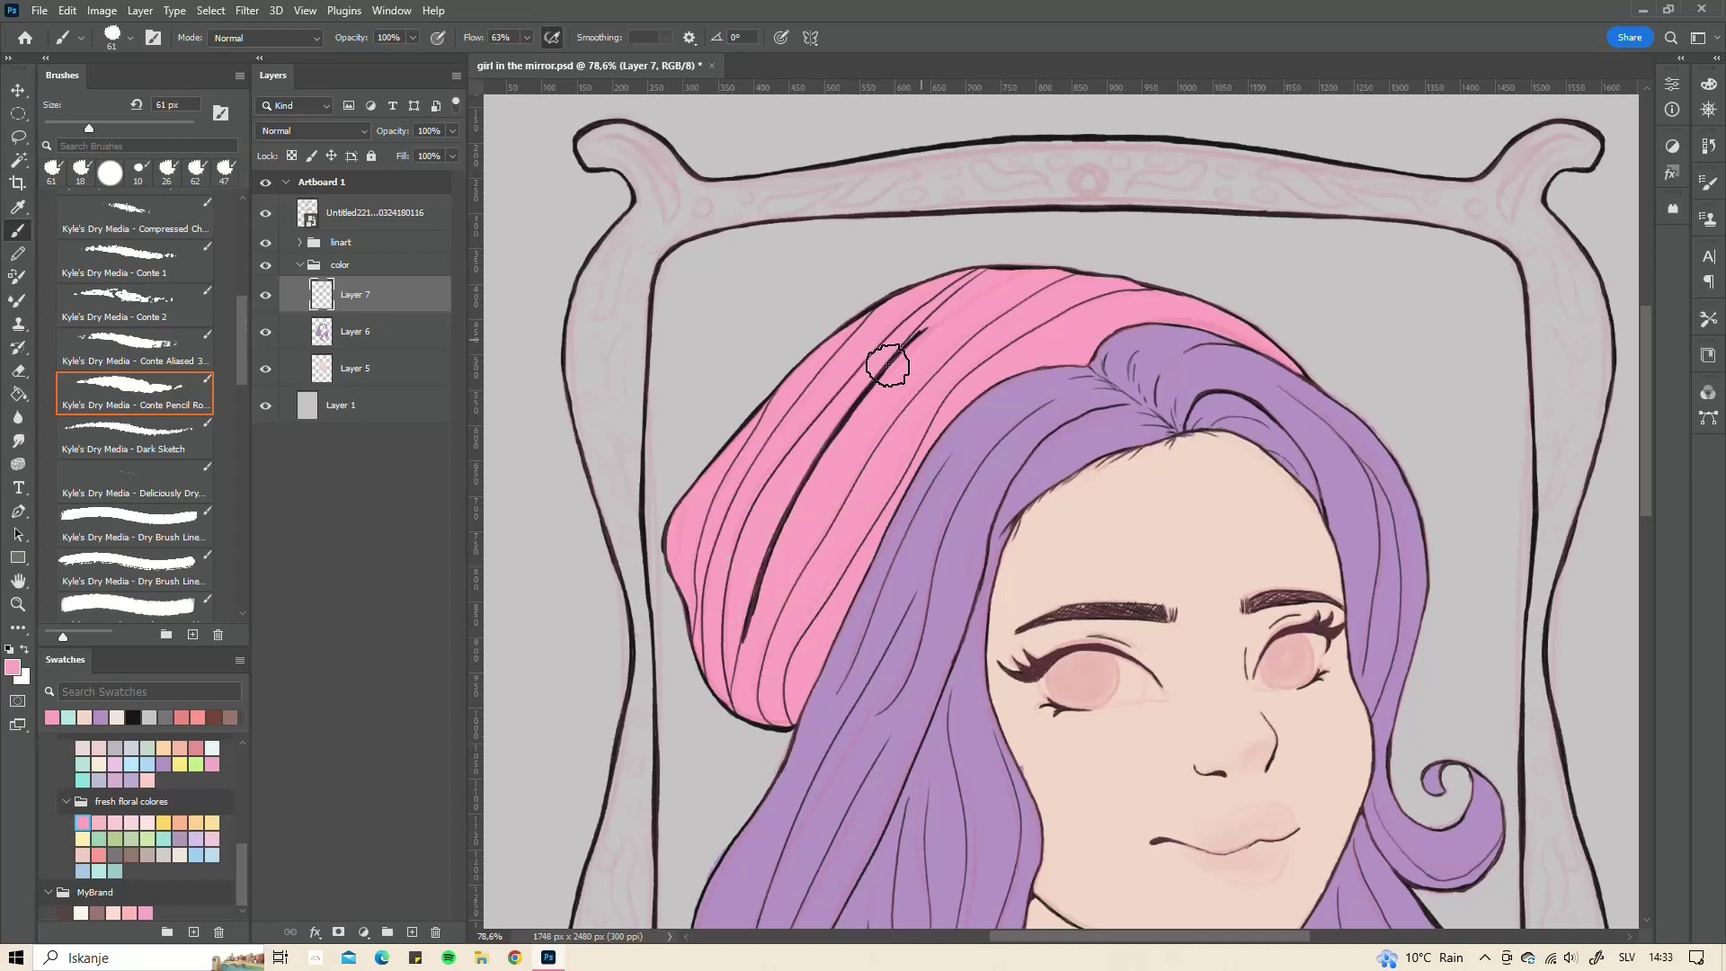
pyautogui.rightClick(841, 441)
pyautogui.press('Escape')
pyautogui.press('h')
pyautogui.keyDown('alt'); pyautogui.scroll(-3, 873, 641); pyautogui.keyUp('alt')
pyautogui.moveTo(874, 641)
pyautogui.mouseDown()
pyautogui.moveTo(874, 461)
pyautogui.moveTo(945, 425)
pyautogui.mouseUp()
pyautogui.press('b')
pyautogui.keyDown('alt'); pyautogui.scroll(3, 874, 461); pyautogui.keyUp('alt')
# - Colour the collar by the neck pale green using a 21 px brush
pyautogui.click(131, 395)
pyautogui.click(131, 839)
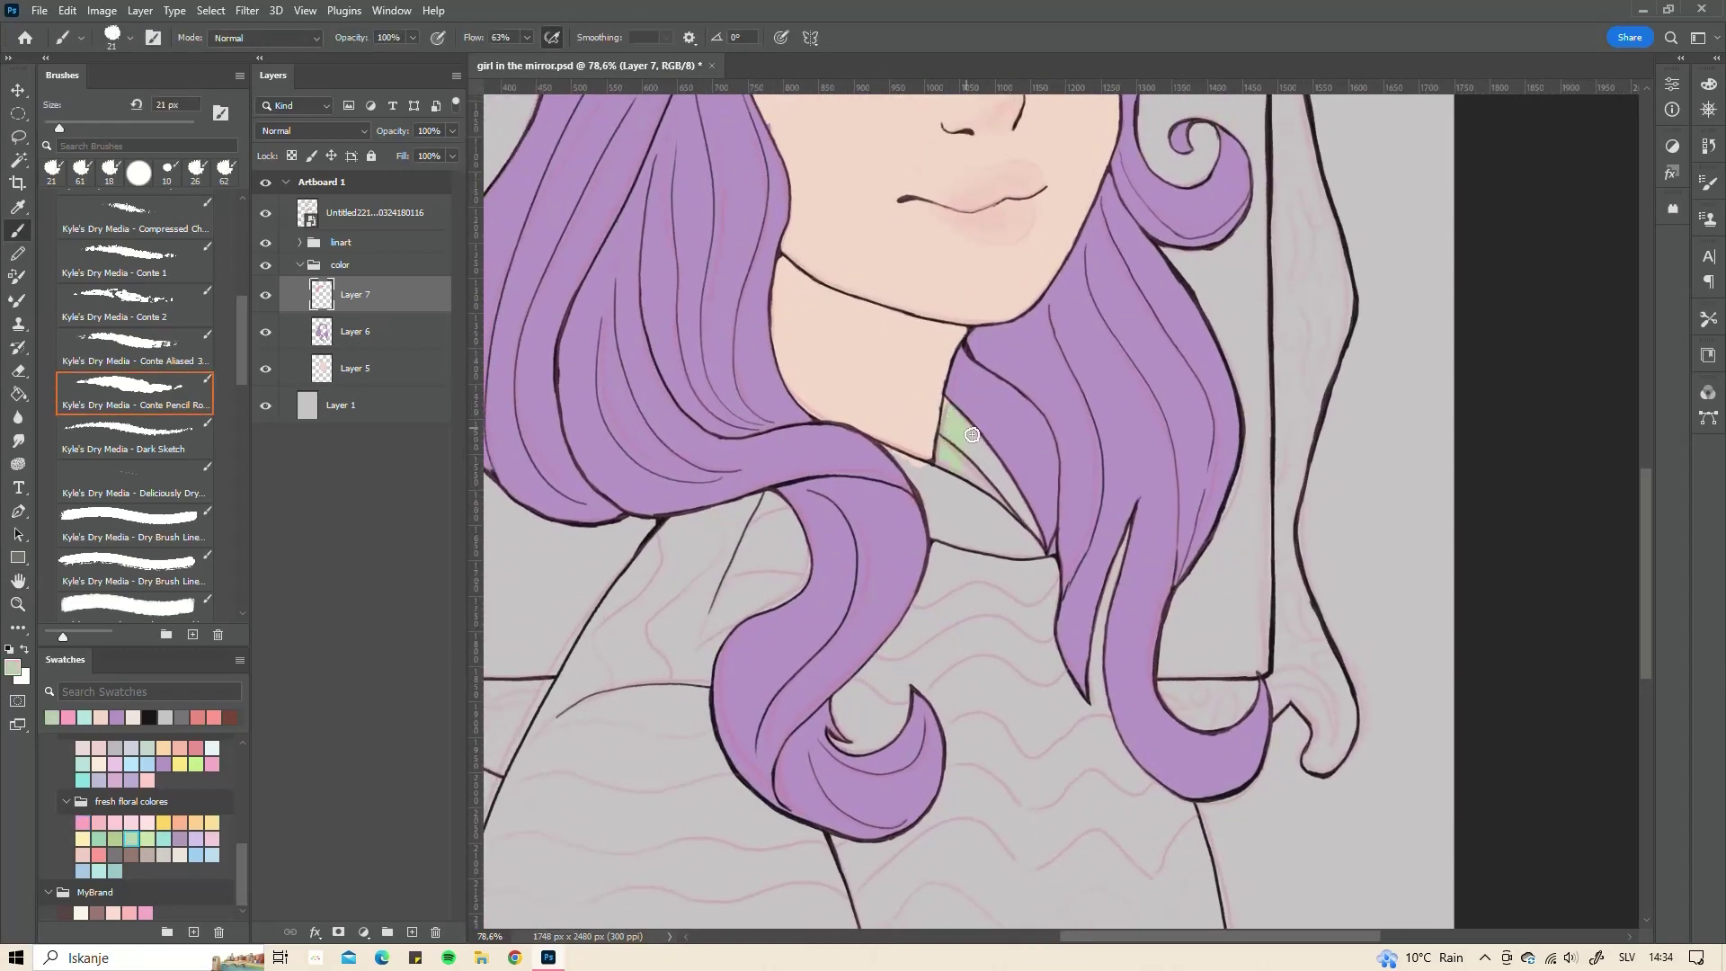
pyautogui.rightClick(953, 450)
pyautogui.click(959, 412)
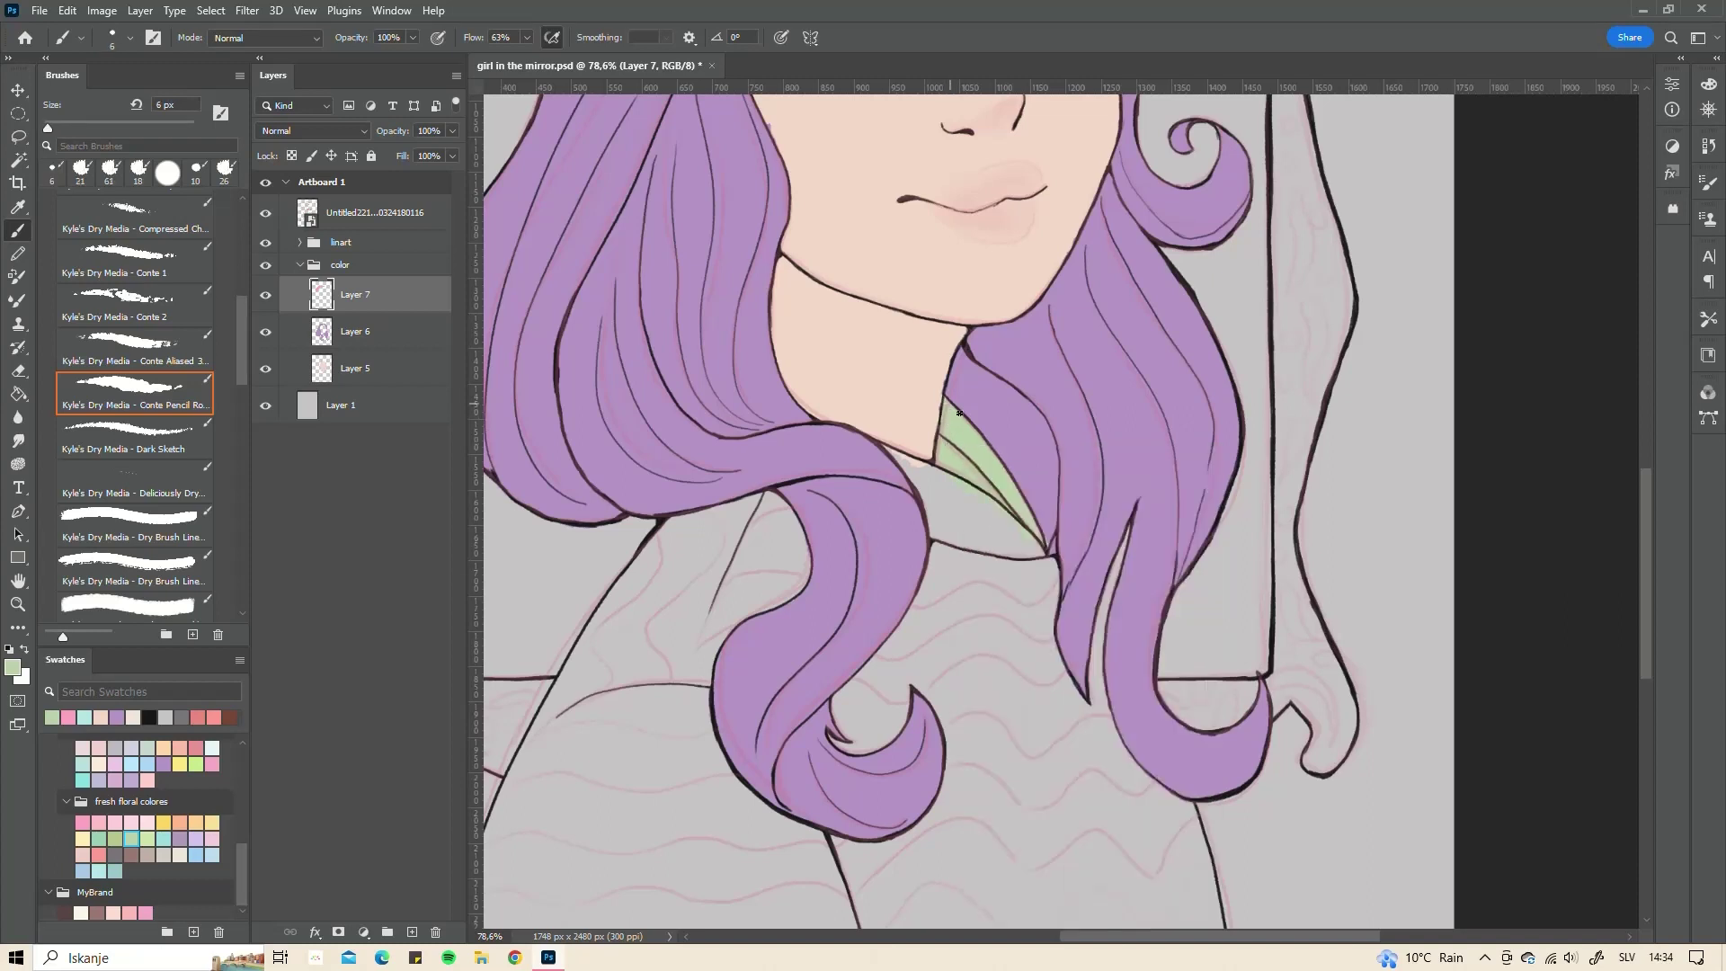
pyautogui.rightClick(956, 500)
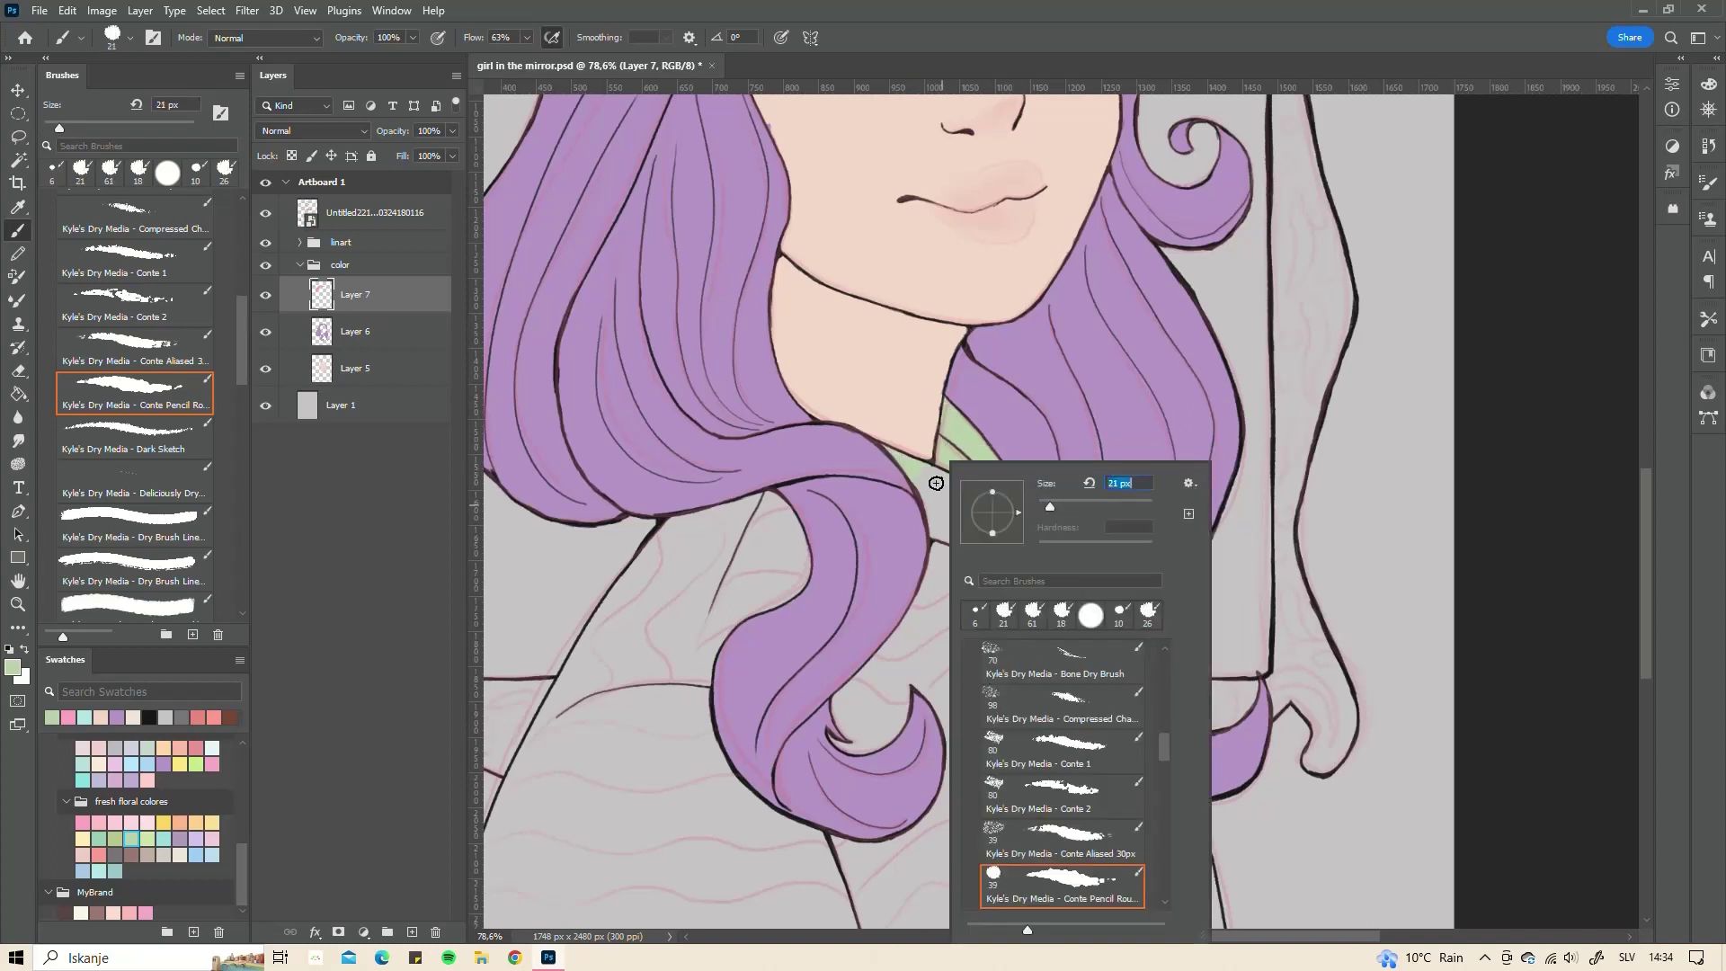
pyautogui.doubleClick(1011, 605)
pyautogui.moveTo(930, 520); pyautogui.dragTo(1034, 555)
pyautogui.moveTo(962, 492)
pyautogui.mouseDown()
pyautogui.moveTo(1011, 362)
pyautogui.moveTo(1027, 431)
pyautogui.mouseUp()
# - Paint the sweater pink below the collar and between the hair curls at 20 px
pyautogui.click(148, 780)
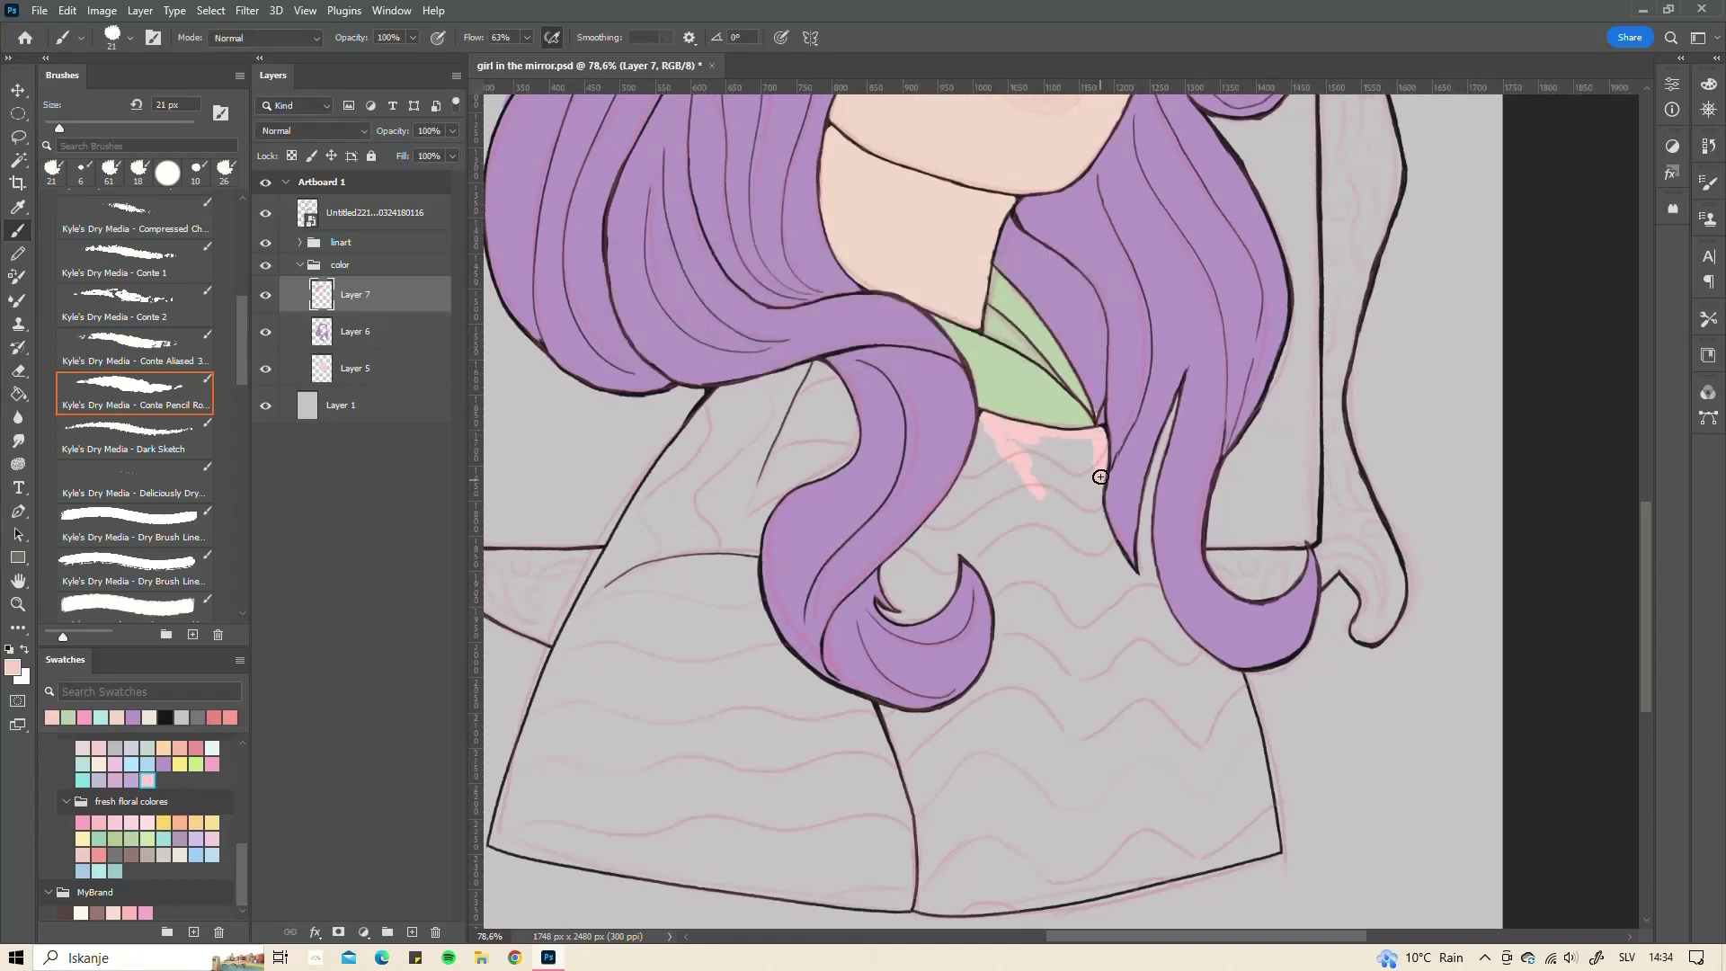
pyautogui.moveTo(1100, 477)
pyautogui.mouseDown()
pyautogui.moveTo(993, 424)
pyautogui.moveTo(1028, 466)
pyautogui.moveTo(1112, 499)
pyautogui.mouseUp()
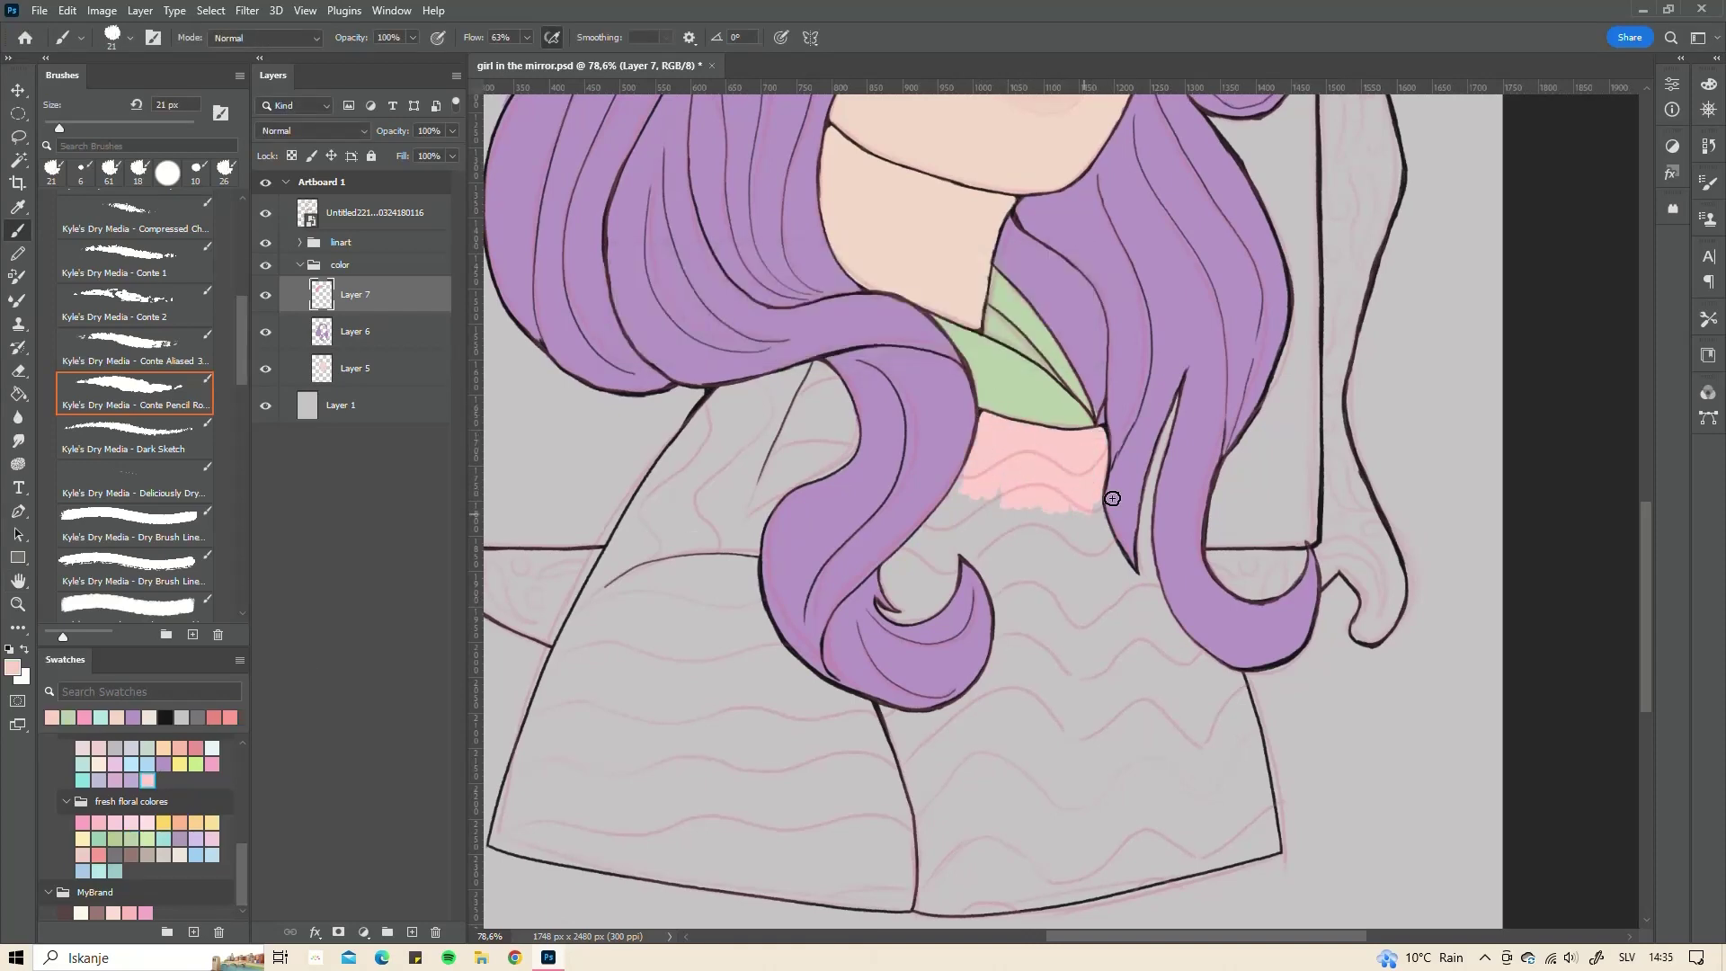
pyautogui.rightClick(1173, 404)
pyautogui.doubleClick(1269, 472)
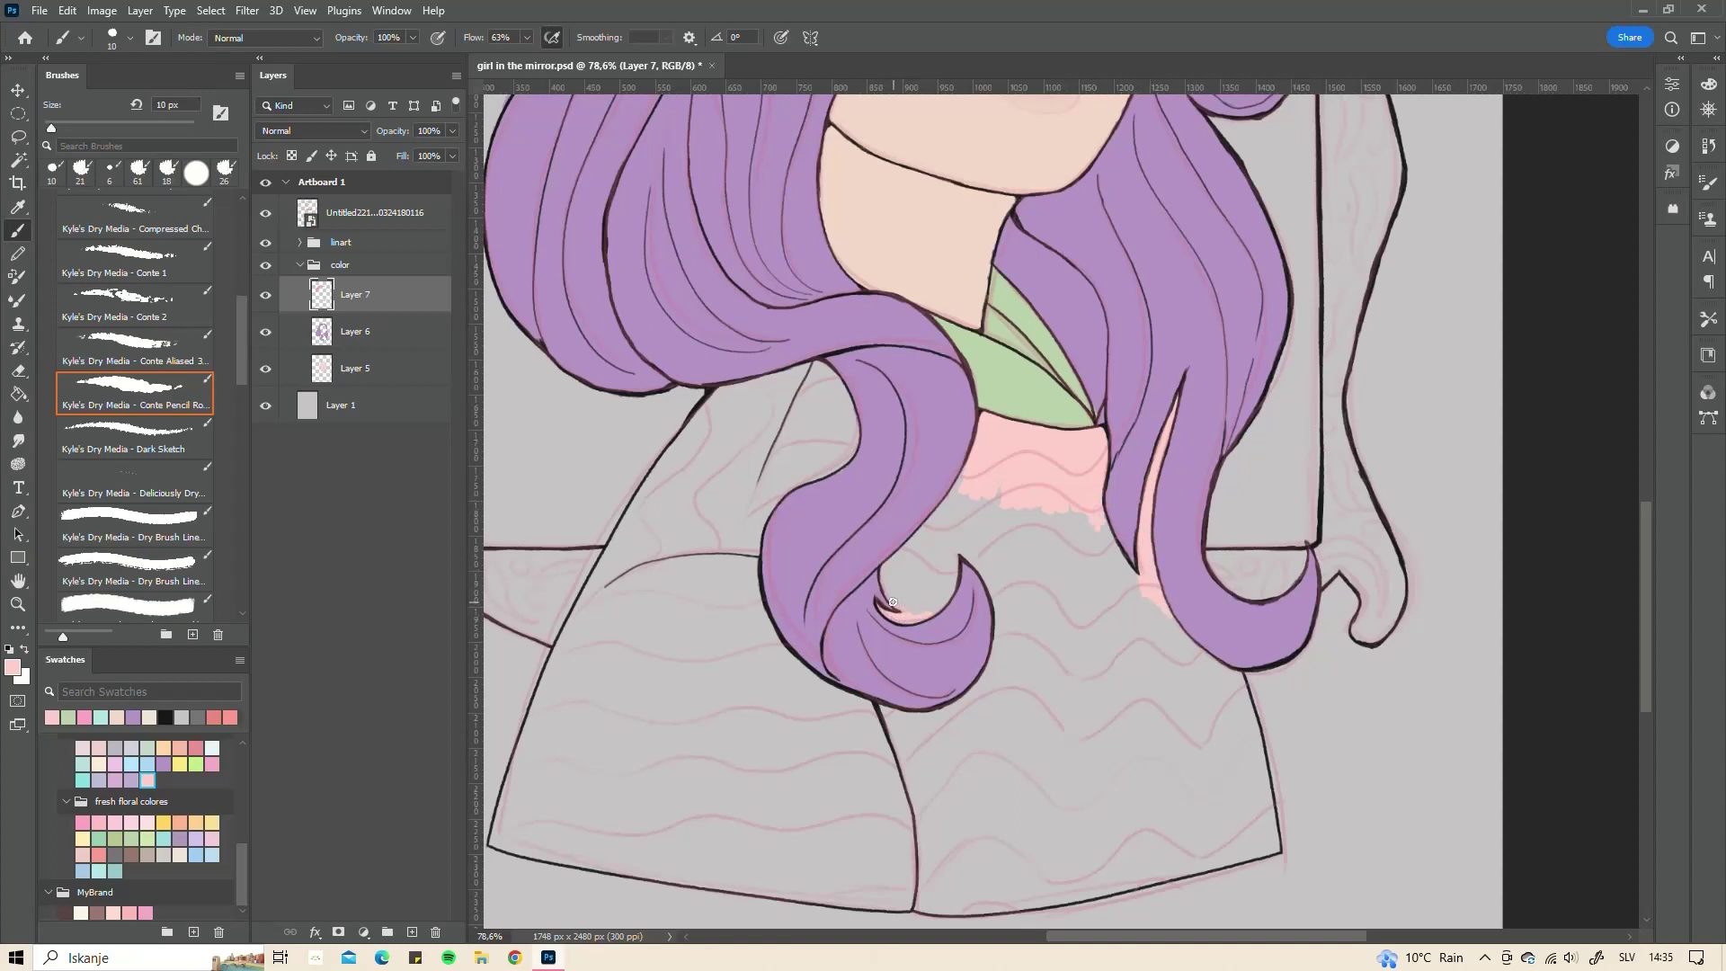
pyautogui.rightClick(948, 597)
pyautogui.click(1023, 504)
pyautogui.press('Return')
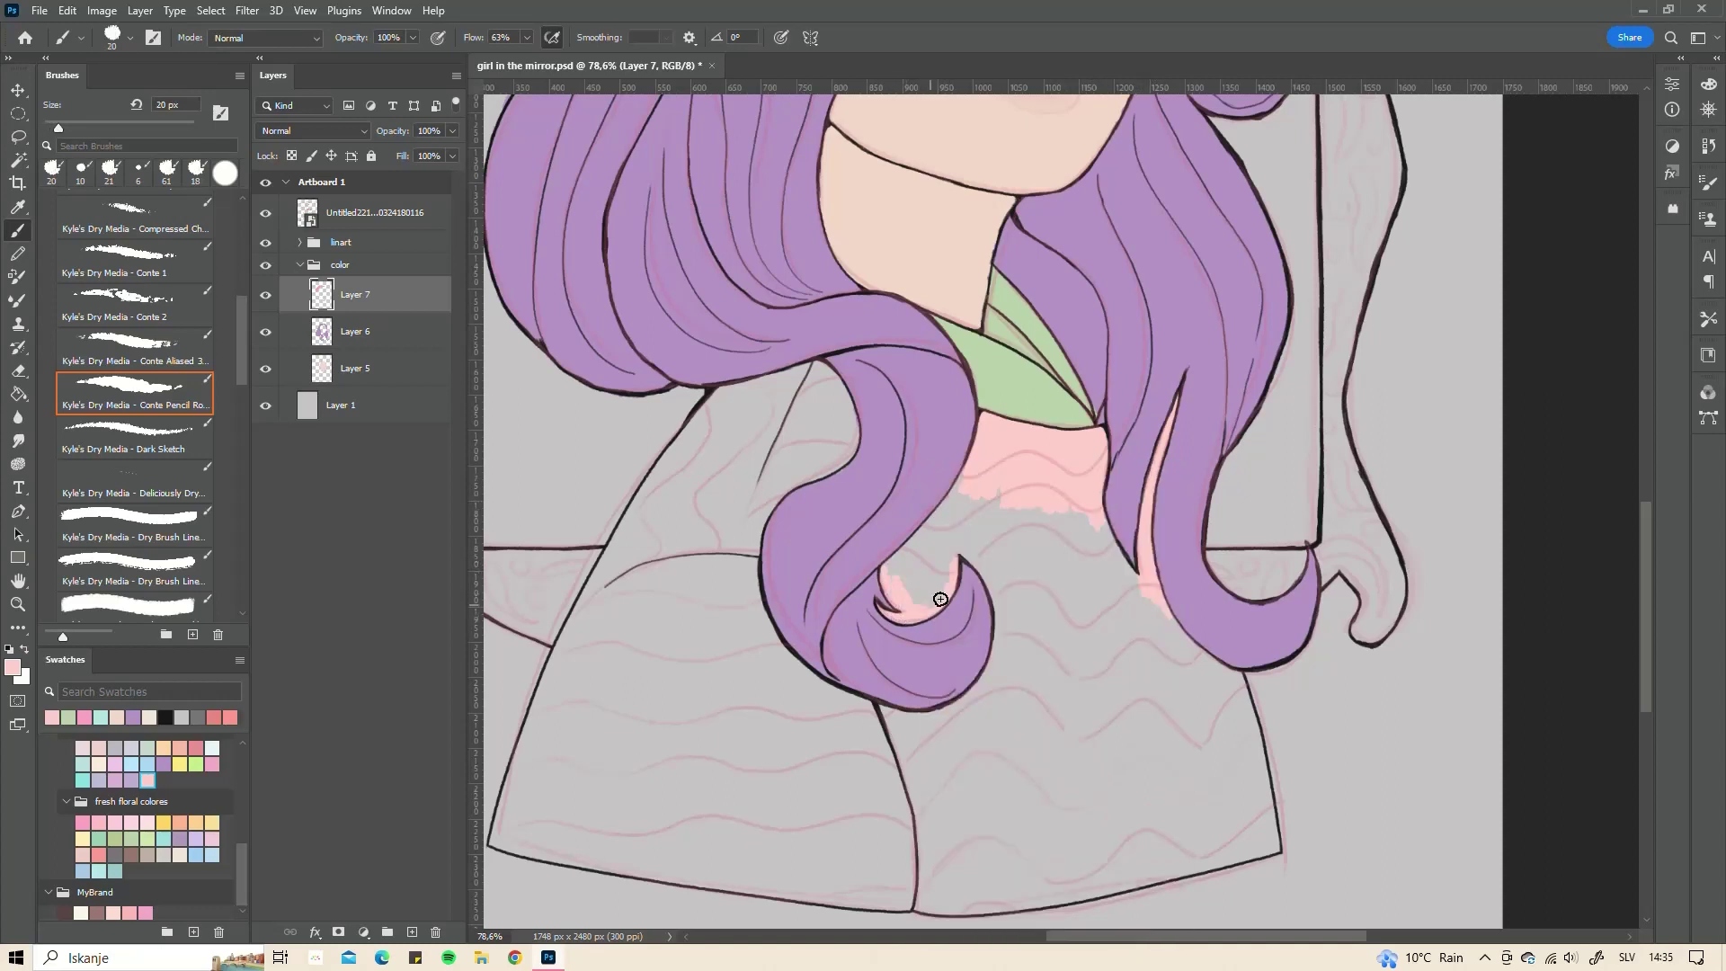
pyautogui.moveTo(939, 598)
pyautogui.mouseDown()
pyautogui.moveTo(925, 578)
pyautogui.moveTo(965, 478)
pyautogui.mouseUp()
pyautogui.moveTo(962, 548)
pyautogui.mouseDown()
pyautogui.moveTo(982, 501)
pyautogui.moveTo(1011, 612)
pyautogui.mouseUp()
pyautogui.moveTo(1037, 443)
pyautogui.mouseDown()
pyautogui.moveTo(1052, 531)
pyautogui.moveTo(1139, 583)
pyautogui.mouseUp()
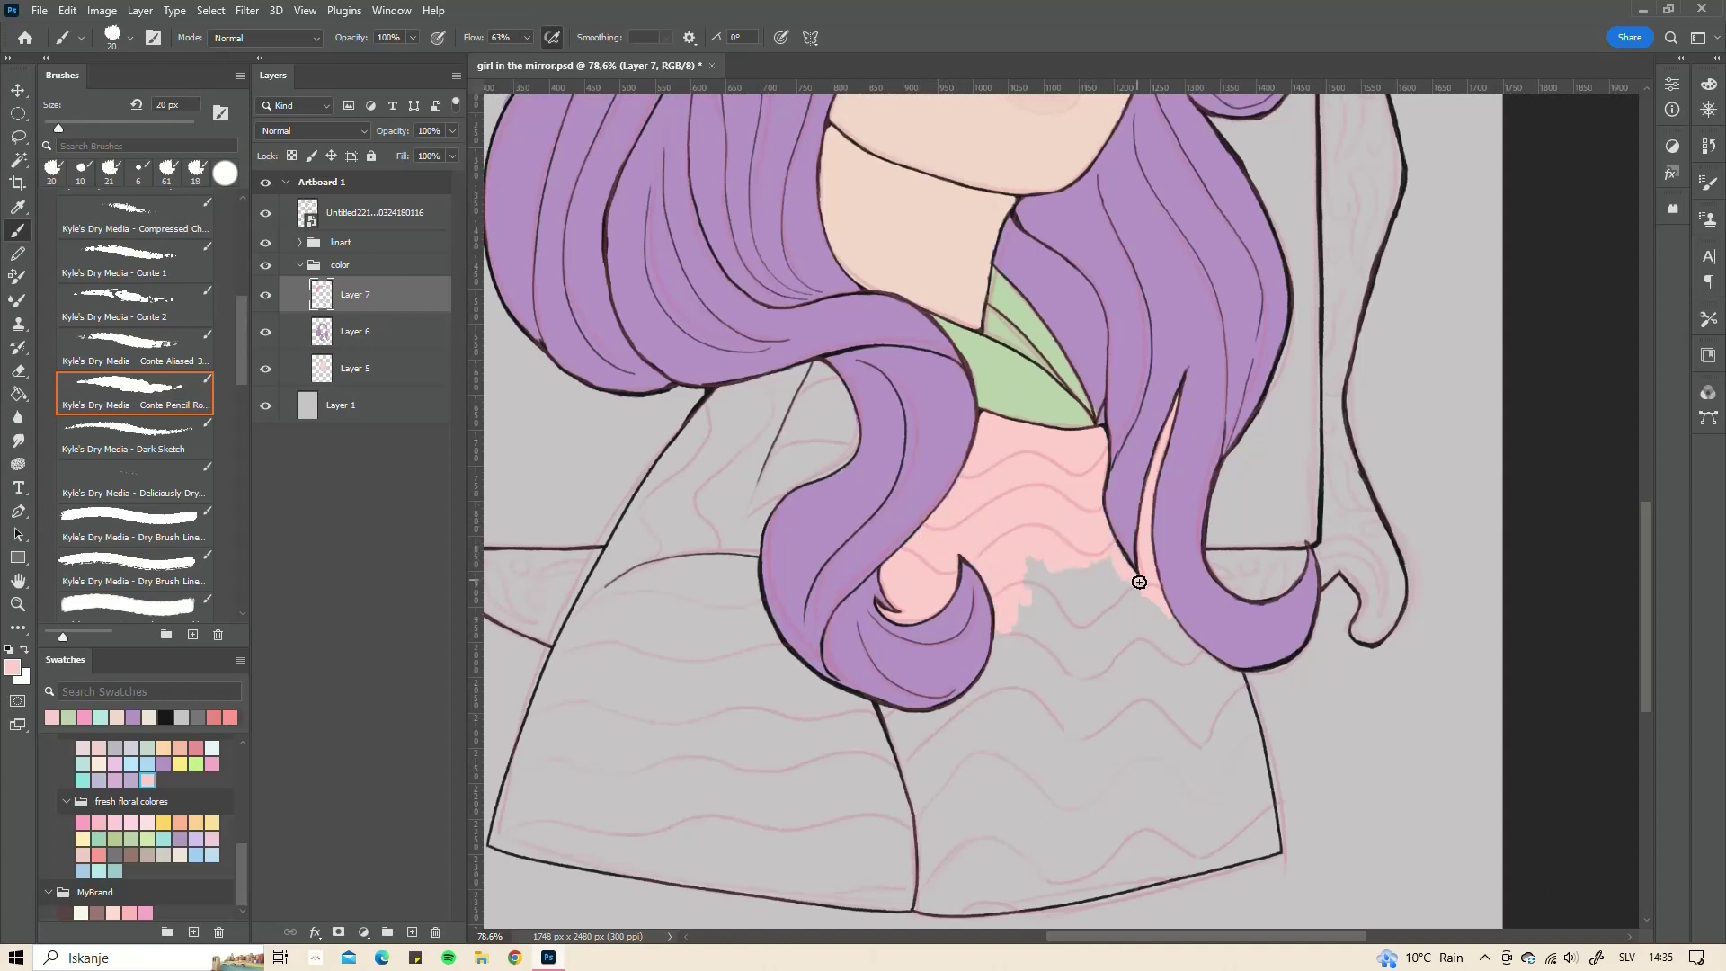
# - Cover broad sweater areas, lower-right edge and bottom edge pink with a 53 px brush
pyautogui.moveTo(1255, 740)
pyautogui.mouseDown()
pyautogui.moveTo(1105, 551)
pyautogui.moveTo(982, 686)
pyautogui.mouseUp()
pyautogui.rightClick(1083, 463)
pyautogui.moveTo(1114, 497); pyautogui.dragTo(1134, 497)
pyautogui.press('Return')
pyautogui.moveTo(1043, 584)
pyautogui.mouseDown()
pyautogui.moveTo(988, 707)
pyautogui.moveTo(863, 705)
pyautogui.moveTo(956, 770)
pyautogui.moveTo(1202, 828)
pyautogui.moveTo(1122, 772)
pyautogui.moveTo(1226, 709)
pyautogui.moveTo(1225, 805)
pyautogui.moveTo(1241, 801)
pyautogui.mouseUp()
pyautogui.rightClick(1241, 801)
pyautogui.moveTo(1275, 492); pyautogui.dragTo(1259, 492)
pyautogui.press('Return')
pyautogui.moveTo(1267, 793); pyautogui.dragTo(1157, 870)
pyautogui.moveTo(905, 905)
pyautogui.mouseDown()
pyautogui.moveTo(994, 878)
pyautogui.moveTo(817, 898)
pyautogui.moveTo(866, 848)
pyautogui.mouseUp()
# - Fill the sweater's bottom-left and left edges pink
pyautogui.press('e')
pyautogui.press('b')
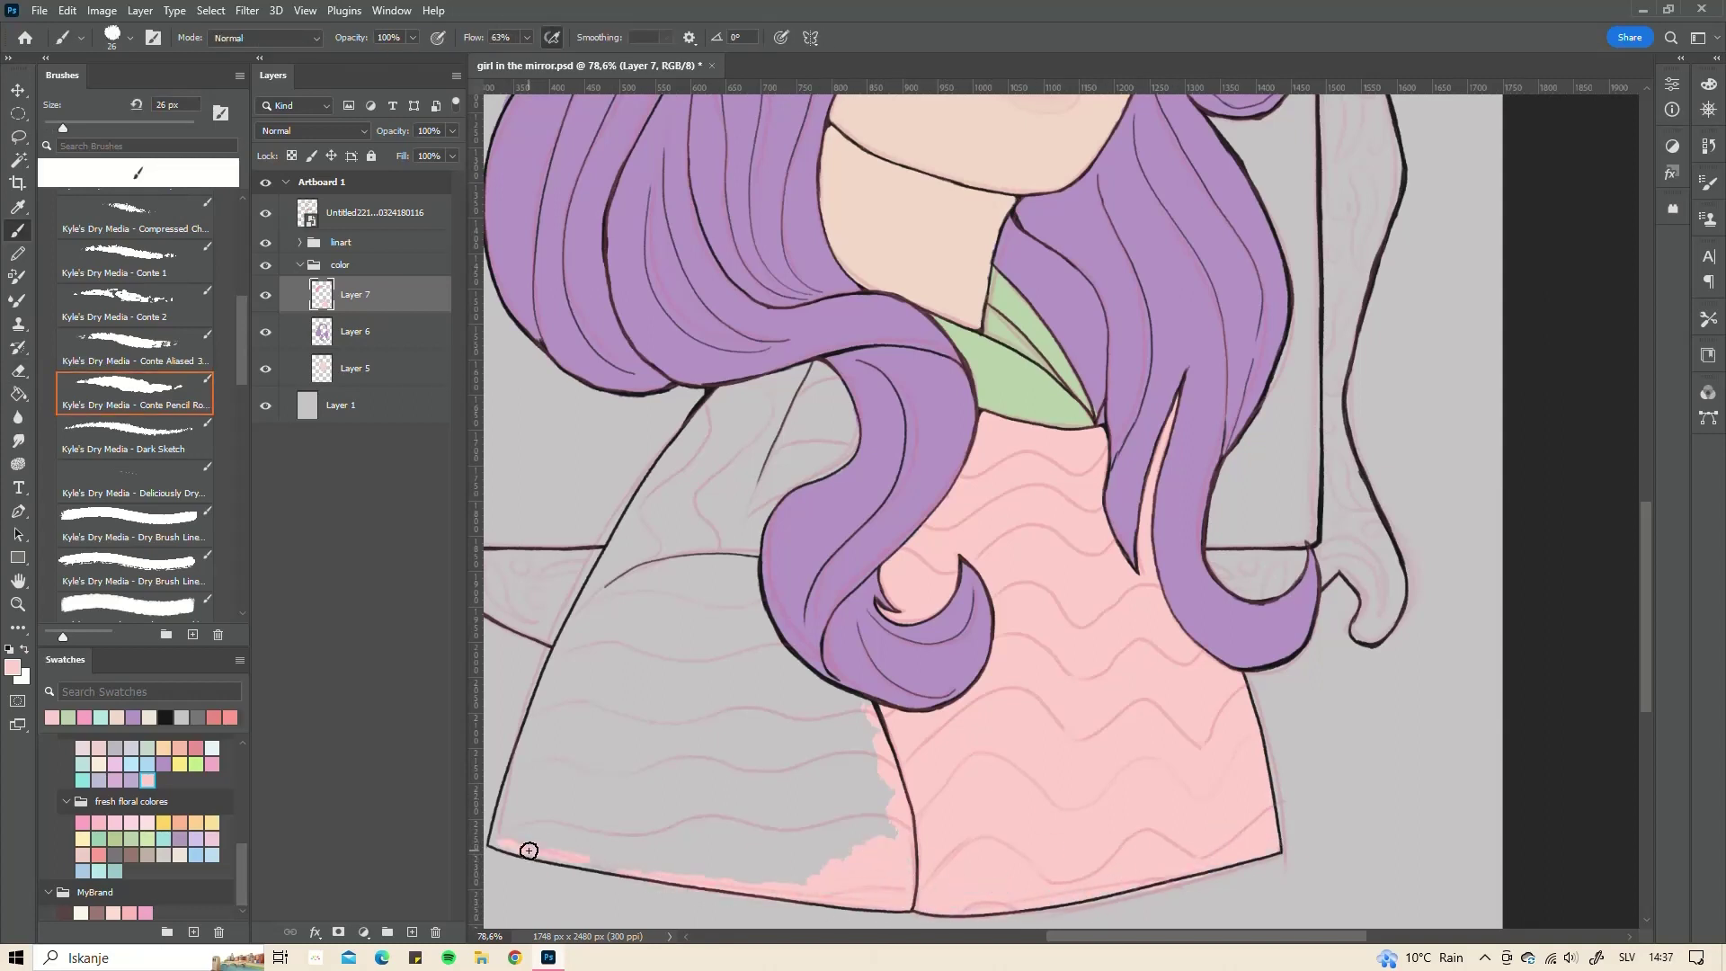
pyautogui.moveTo(527, 844); pyautogui.dragTo(812, 876)
pyautogui.moveTo(812, 876)
pyautogui.mouseDown()
pyautogui.moveTo(527, 841)
pyautogui.moveTo(783, 856)
pyautogui.moveTo(529, 822)
pyautogui.moveTo(910, 855)
pyautogui.mouseUp()
pyautogui.hscroll(-5, 812, 769)
pyautogui.moveTo(683, 809)
pyautogui.mouseDown()
pyautogui.moveTo(704, 690)
pyautogui.moveTo(662, 798)
pyautogui.moveTo(835, 465)
pyautogui.mouseUp()
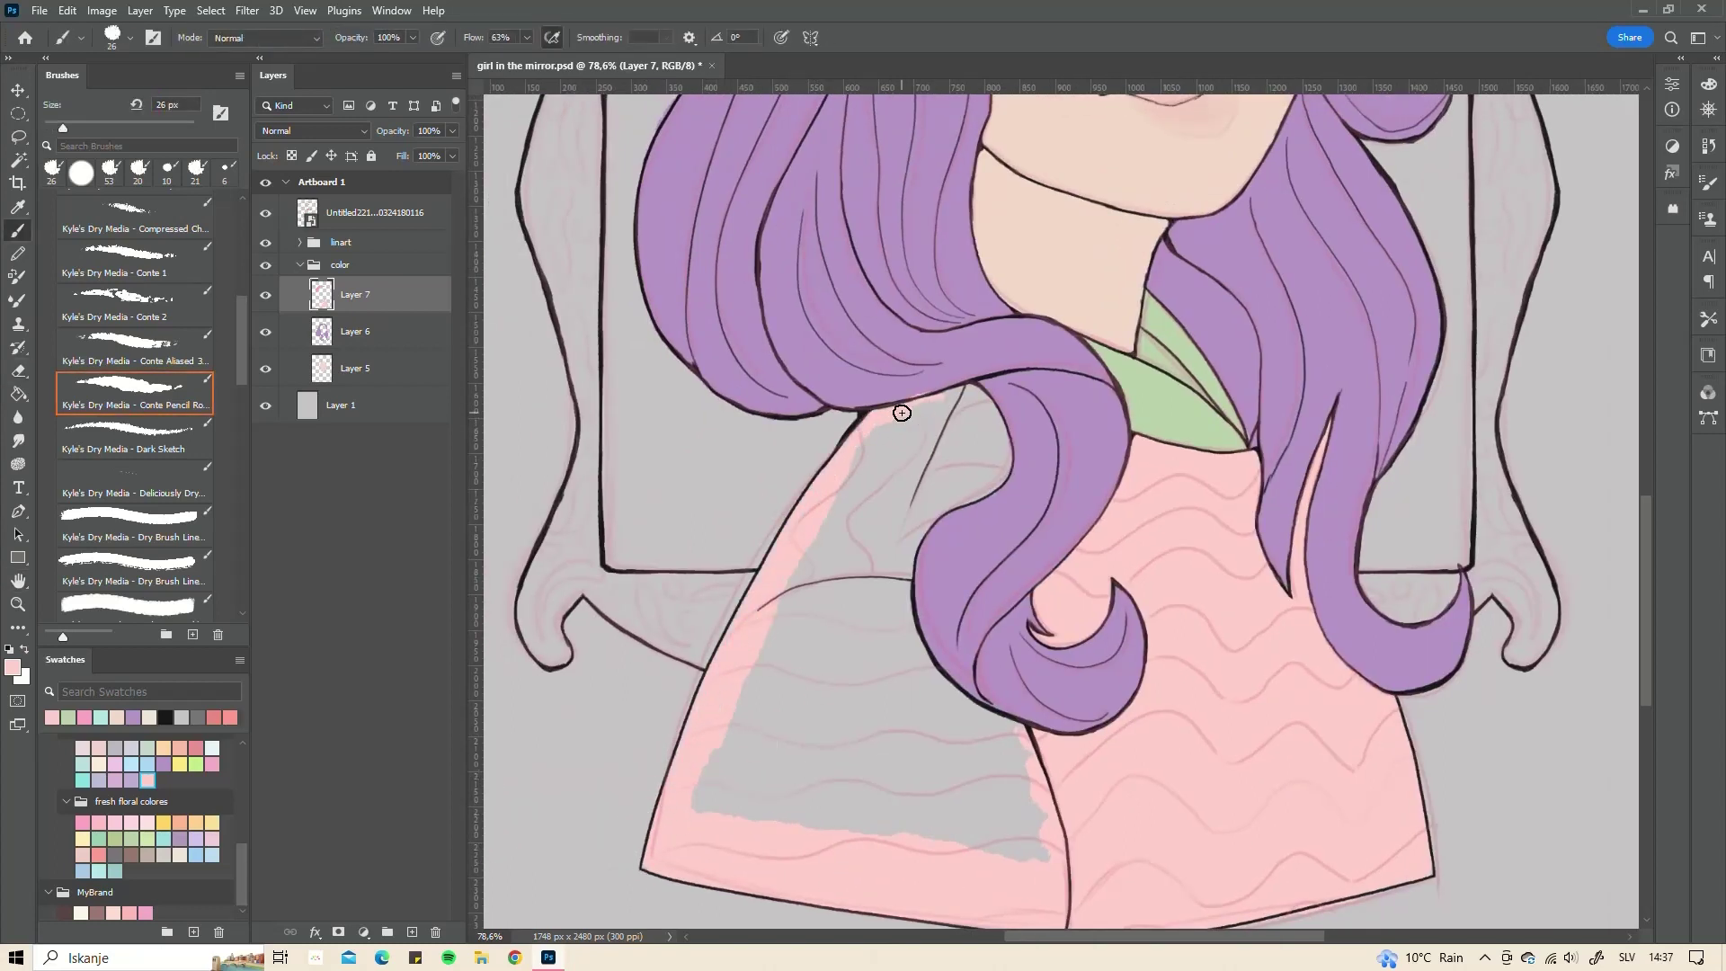
# - Paint pink under the hair beside the neck and over remaining grey patches at 55 px
pyautogui.moveTo(901, 412)
pyautogui.mouseDown()
pyautogui.moveTo(994, 451)
pyautogui.moveTo(1002, 485)
pyautogui.mouseUp()
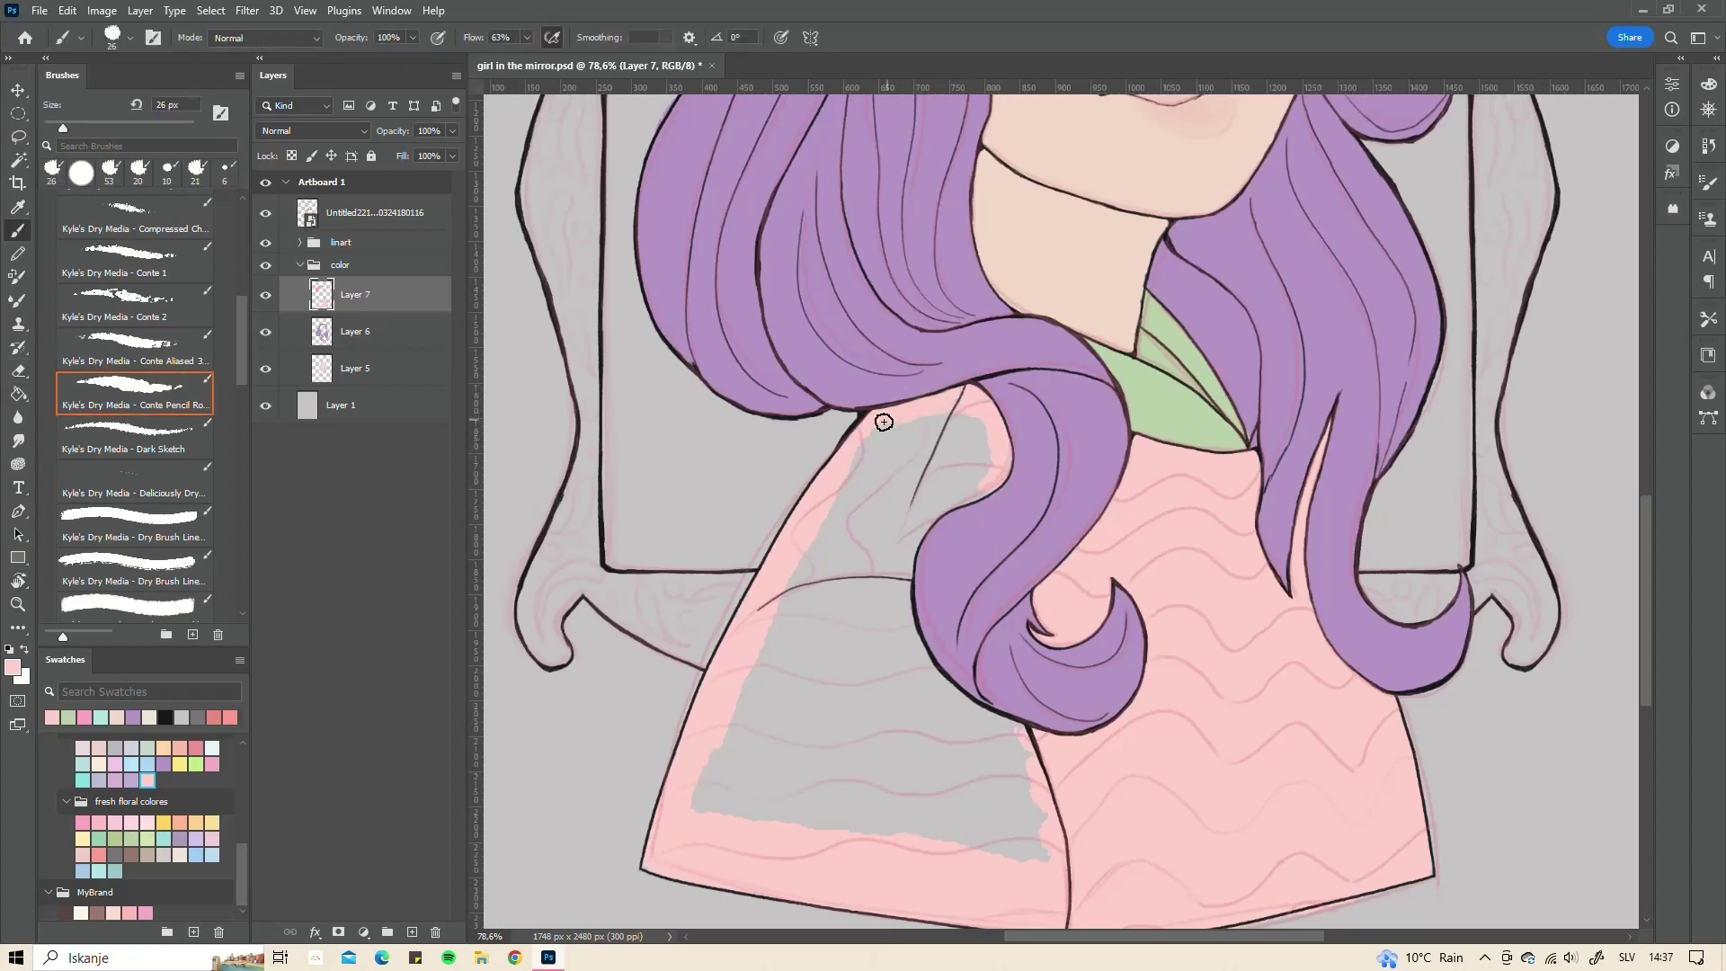
pyautogui.moveTo(883, 422); pyautogui.dragTo(979, 435)
pyautogui.moveTo(939, 508)
pyautogui.mouseDown()
pyautogui.moveTo(963, 494)
pyautogui.moveTo(836, 494)
pyautogui.moveTo(893, 563)
pyautogui.moveTo(803, 569)
pyautogui.moveTo(925, 566)
pyautogui.mouseUp()
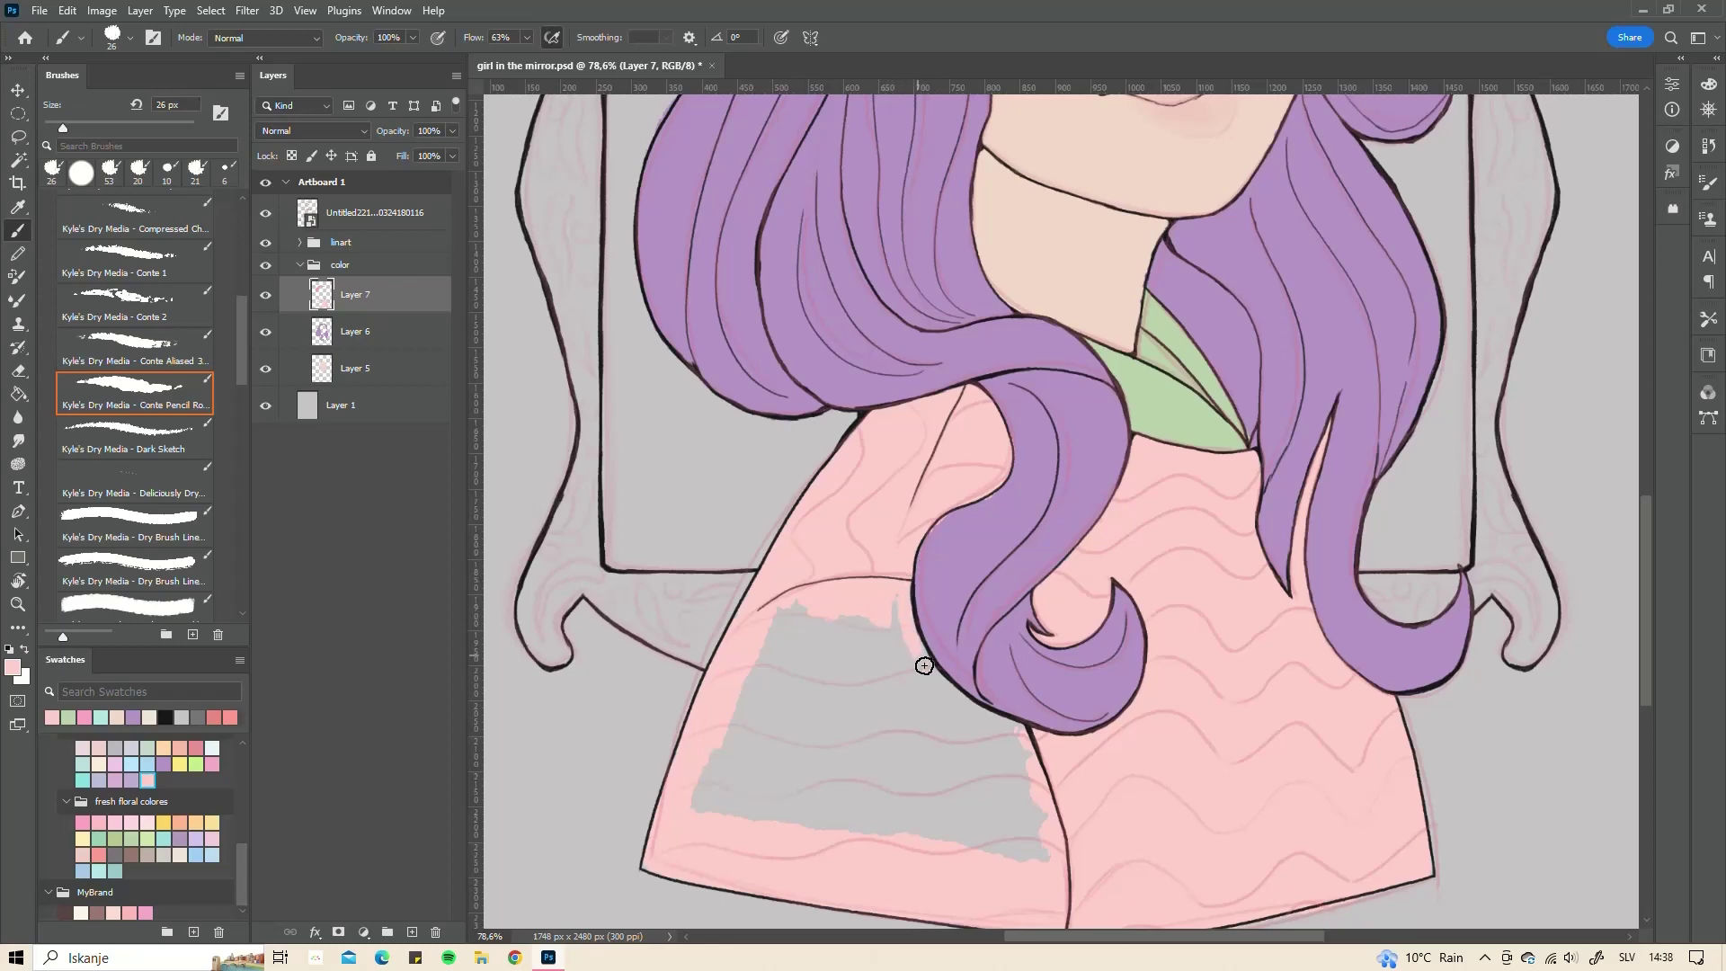
pyautogui.rightClick(935, 777)
pyautogui.moveTo(1016, 507); pyautogui.dragTo(1042, 507)
pyautogui.press('Return')
pyautogui.moveTo(899, 629)
pyautogui.mouseDown()
pyautogui.moveTo(983, 752)
pyautogui.moveTo(771, 866)
pyautogui.moveTo(782, 782)
pyautogui.moveTo(857, 651)
pyautogui.moveTo(809, 710)
pyautogui.mouseUp()
# - Create a new Layer 8 beneath the colour layers
pyautogui.scroll(3, 980, 751)
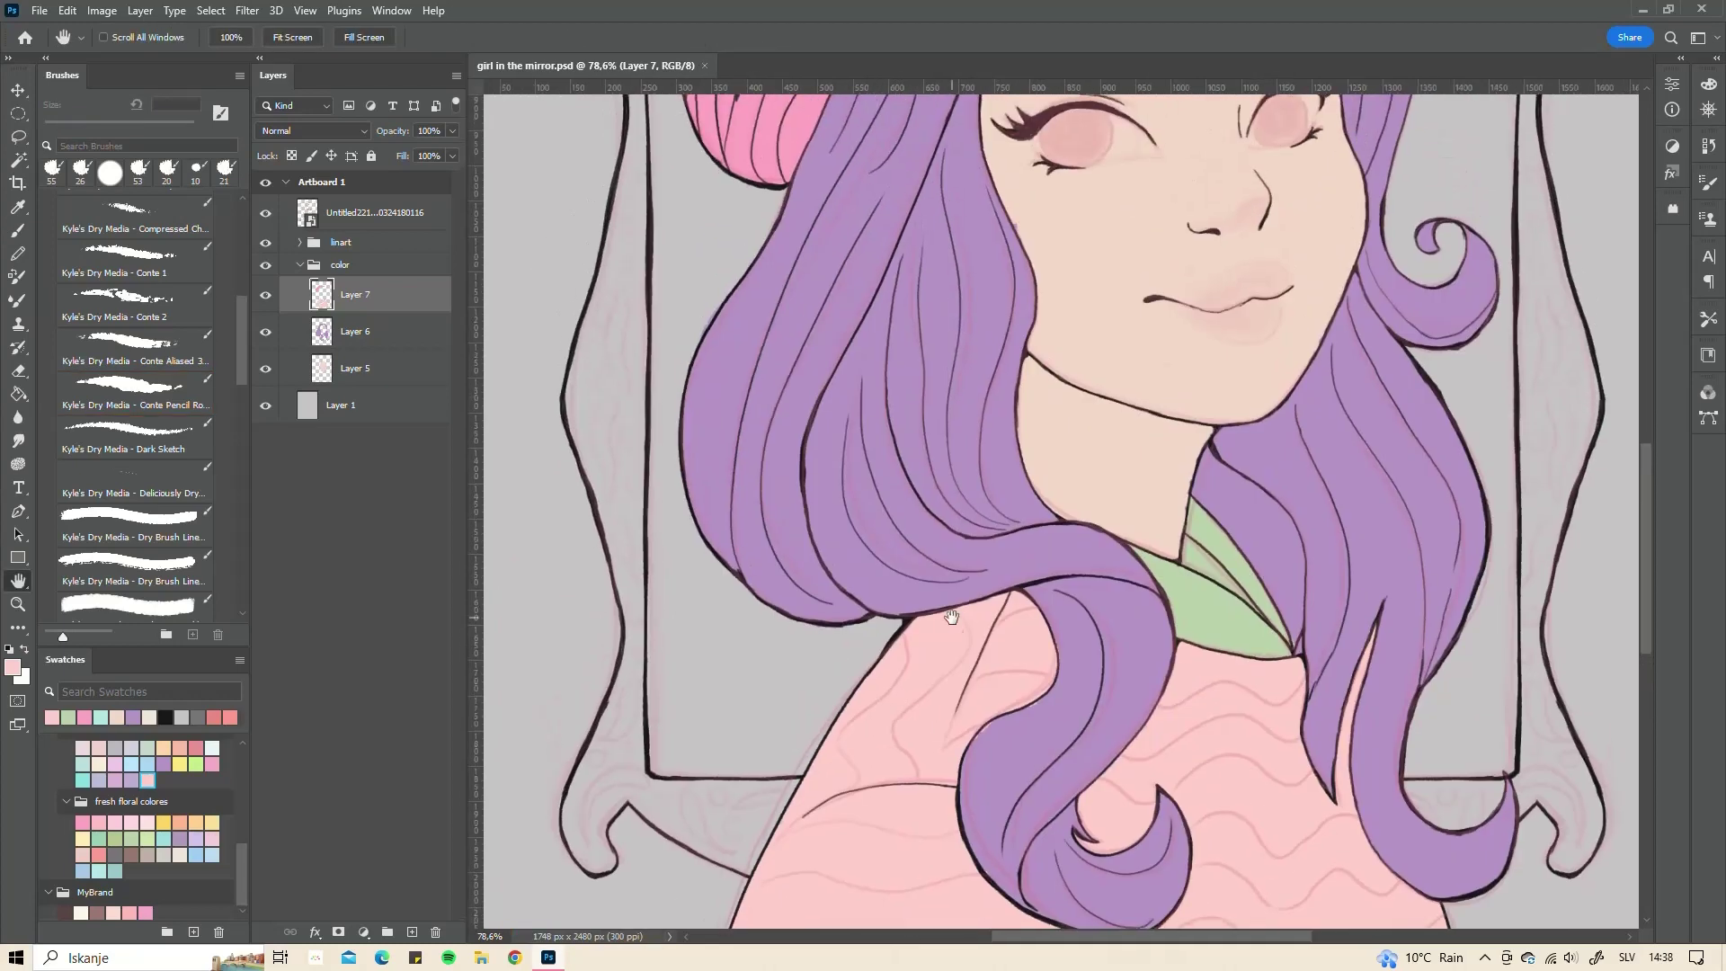
pyautogui.scroll(-3, 767, 615)
pyautogui.click(355, 368)
pyautogui.keyDown('ctrl'); pyautogui.click(412, 932); pyautogui.keyUp('ctrl')
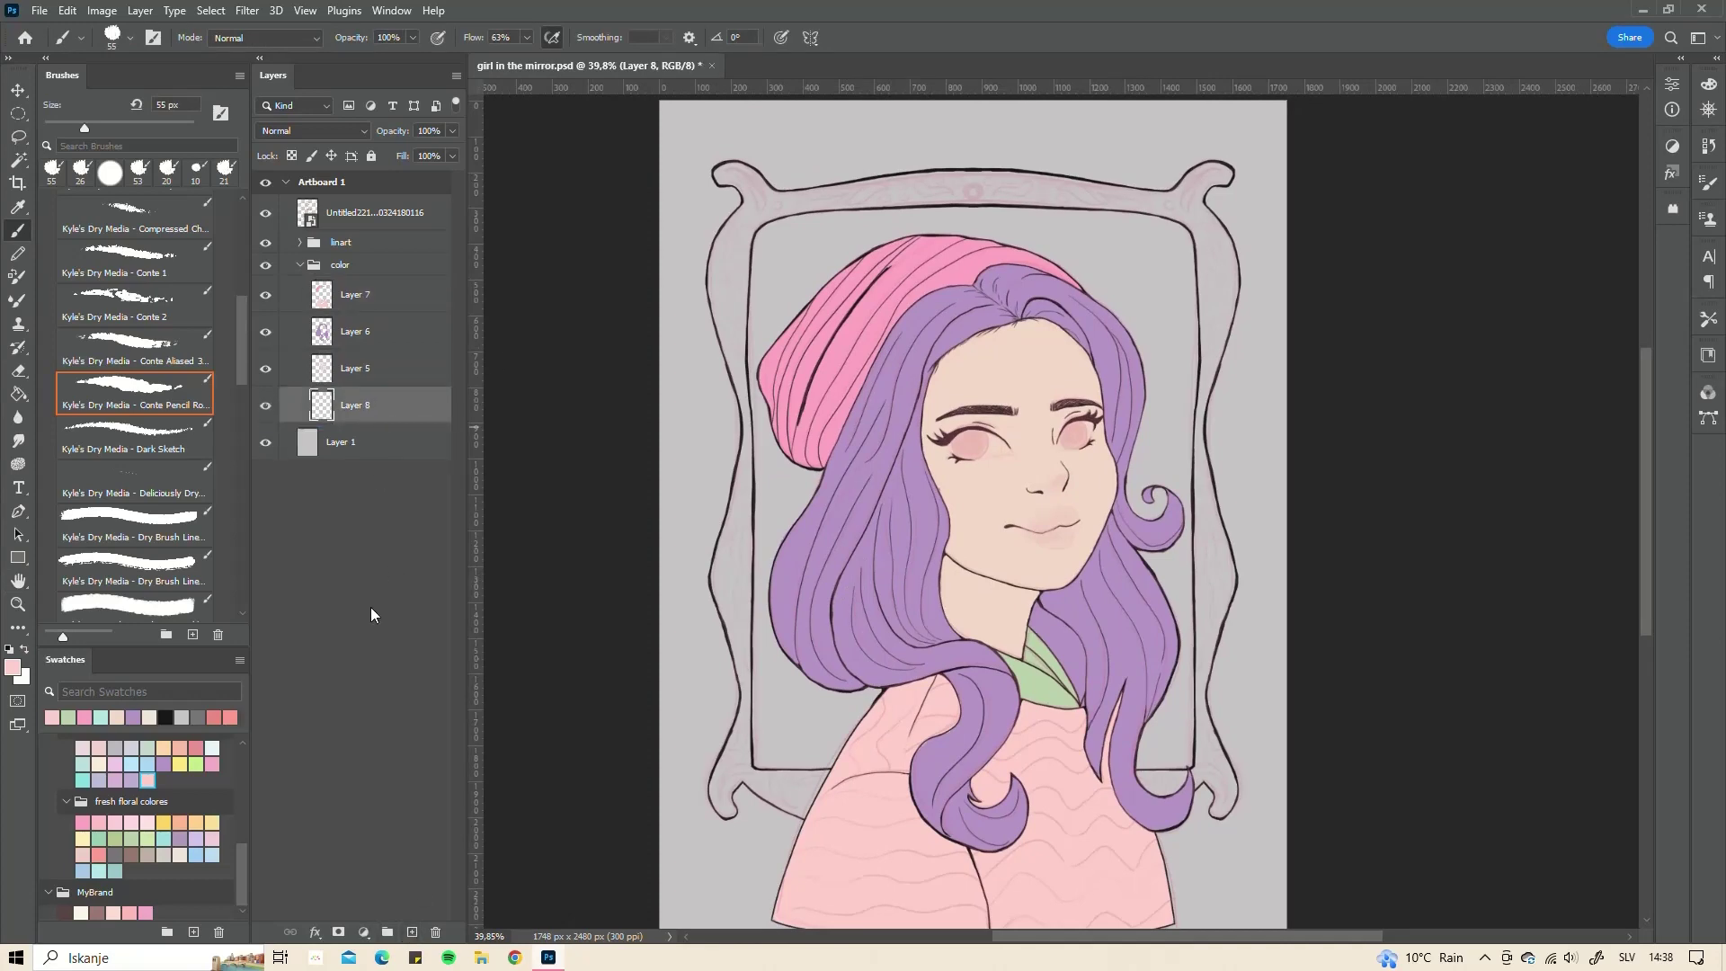
# - Paint light blue inside the mirror behind the girl on Layer 8
pyautogui.click(131, 764)
pyautogui.press('h')
pyautogui.press('b')
pyautogui.moveTo(828, 265)
pyautogui.mouseDown()
pyautogui.moveTo(819, 246)
pyautogui.moveTo(751, 229)
pyautogui.mouseUp()
pyautogui.rightClick(806, 252)
pyautogui.press('Return')
pyautogui.moveTo(935, 194)
pyautogui.mouseDown()
pyautogui.moveTo(754, 374)
pyautogui.moveTo(757, 670)
pyautogui.moveTo(792, 755)
pyautogui.moveTo(858, 683)
pyautogui.moveTo(1072, 202)
pyautogui.moveTo(1105, 270)
pyautogui.moveTo(1169, 656)
pyautogui.moveTo(1151, 718)
pyautogui.mouseUp()
# - Re-pick the light blue, return to Layer 8 and bring up the foreground Color Picker
pyautogui.click(355, 294)
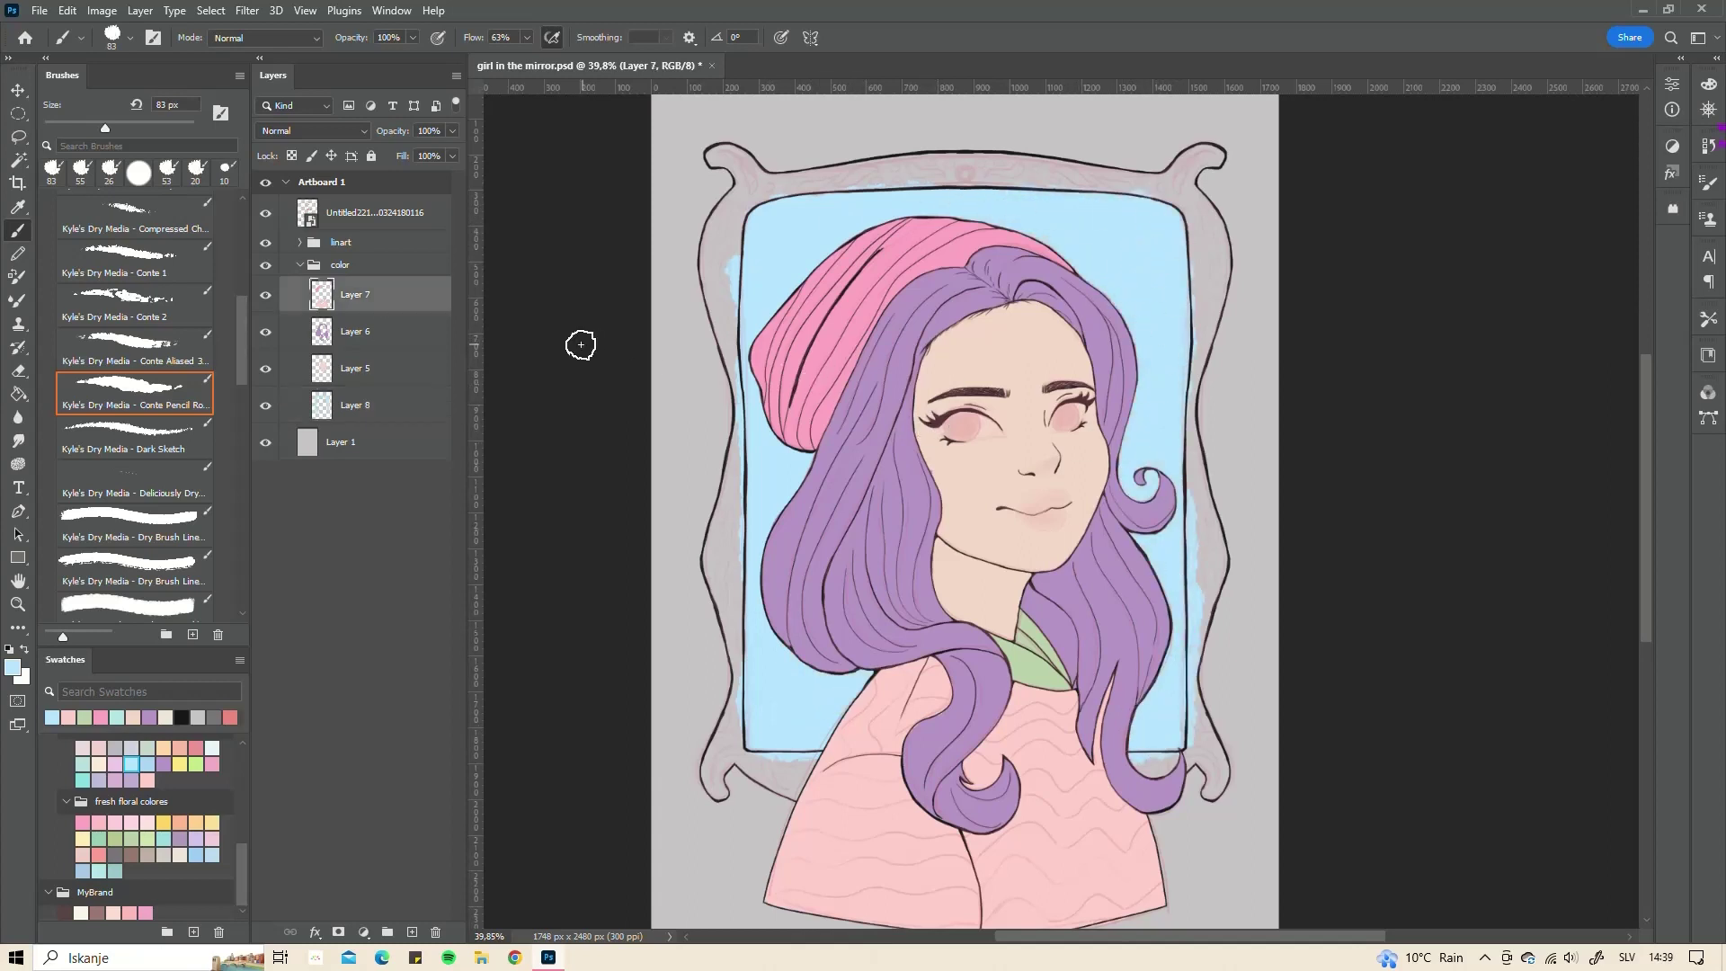
pyautogui.keyDown('alt'); pyautogui.click(782, 358); pyautogui.keyUp('alt')
pyautogui.click(51, 716)
pyautogui.click(356, 405)
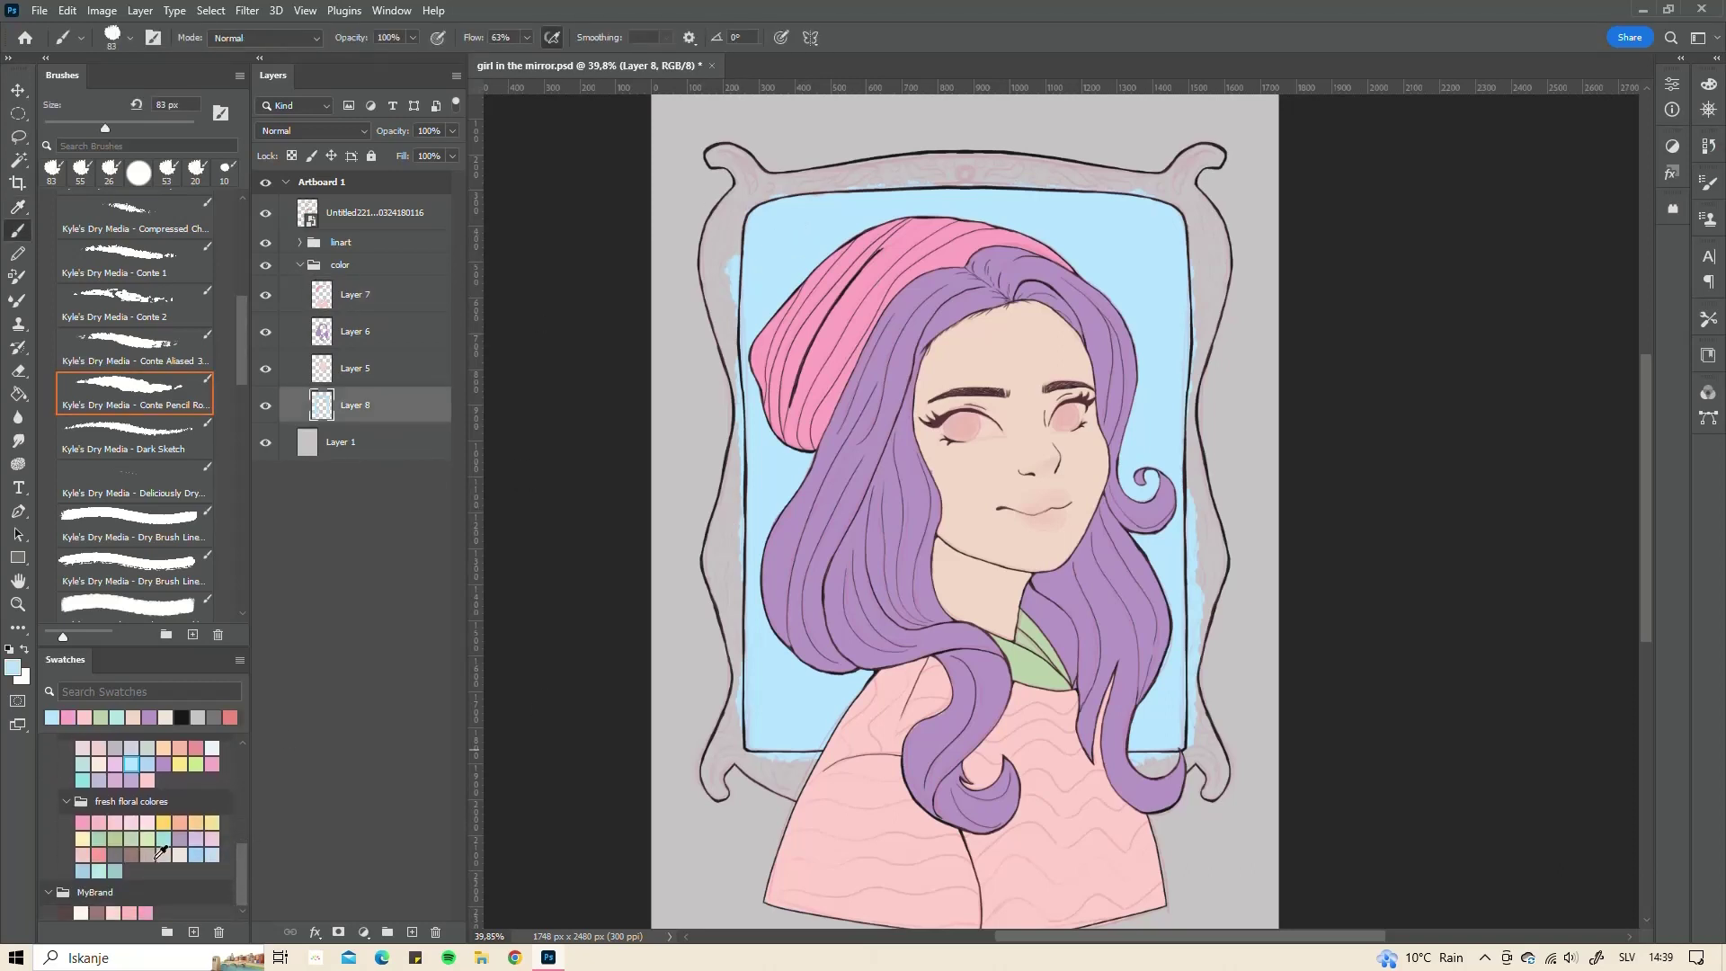
pyautogui.click(162, 851)
pyautogui.click(12, 667)
# - Set the foreground colour to an orange tone for the frame
pyautogui.click(865, 440)
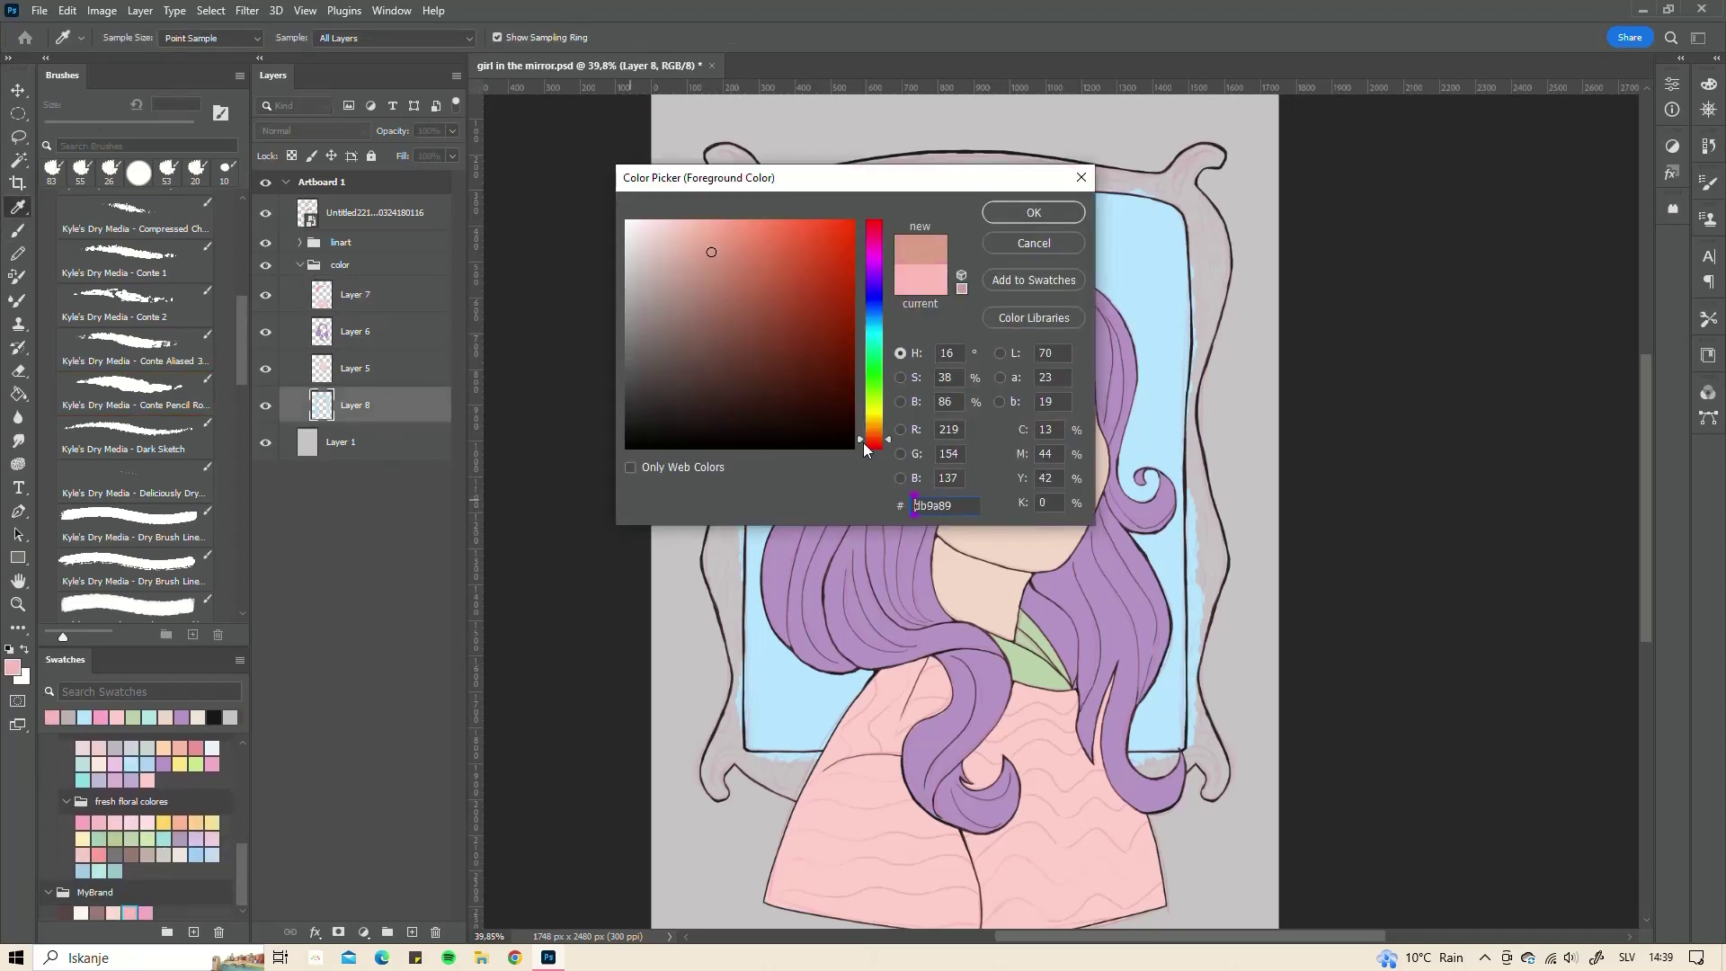
pyautogui.click(755, 260)
pyautogui.press('Return')
pyautogui.press('b')
# - Turn on Vertical symmetry with its axis centred on the portrait
pyautogui.click(809, 37)
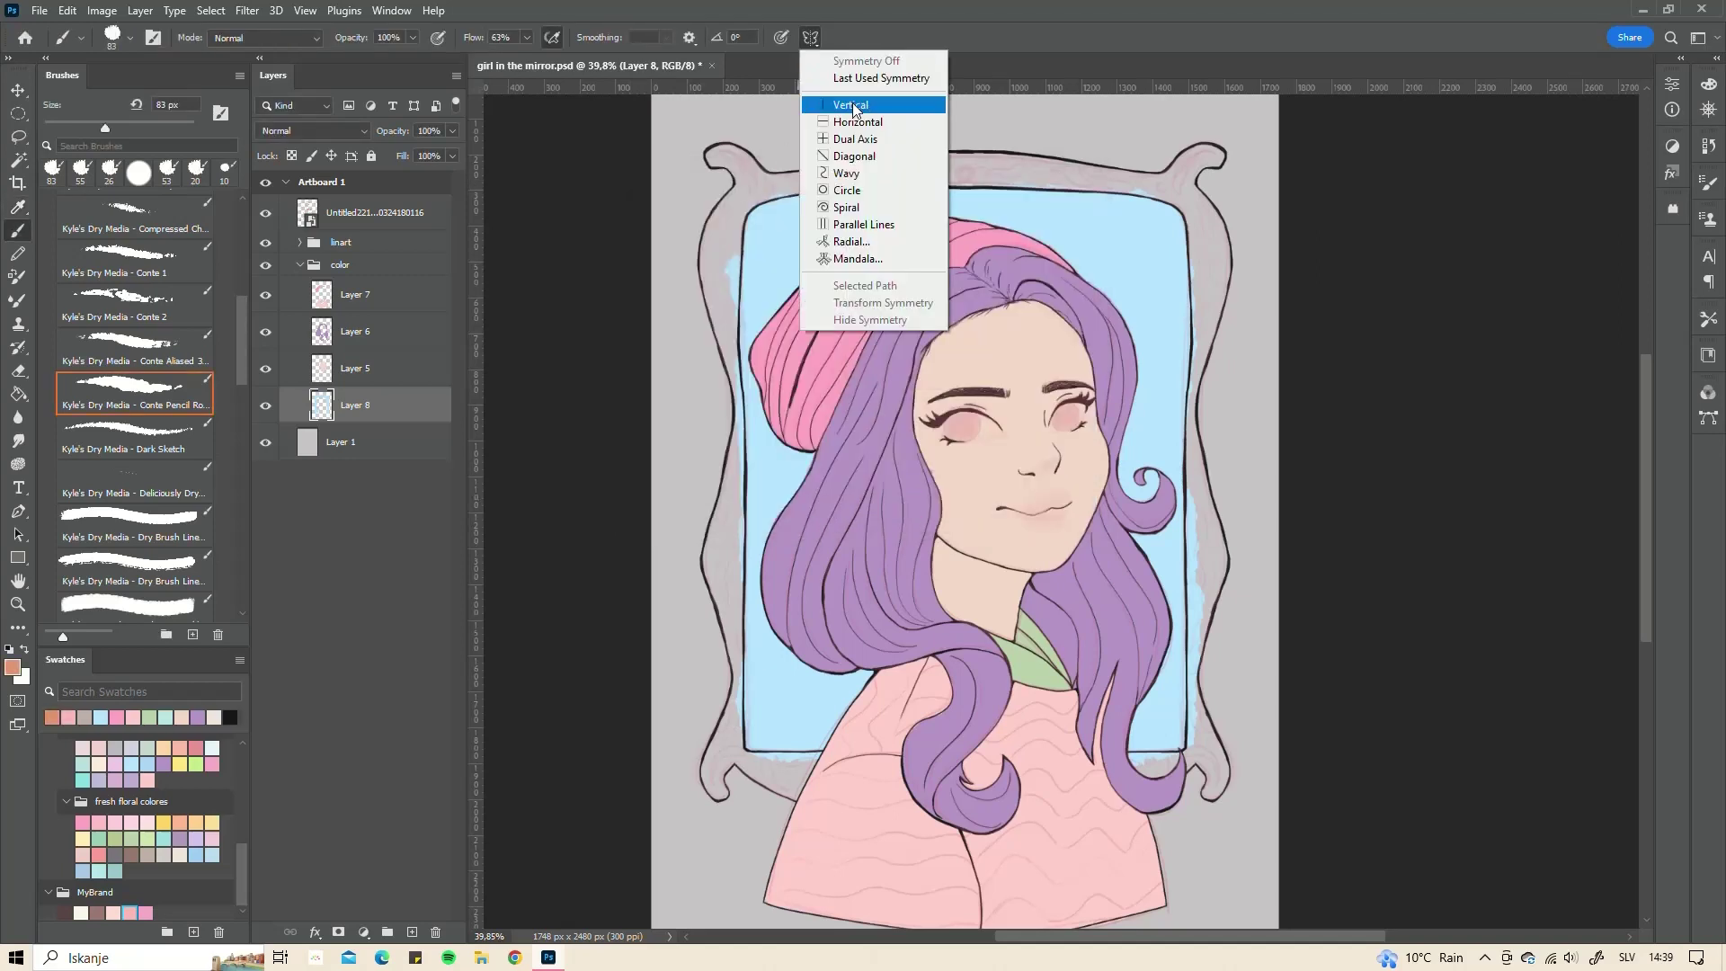
pyautogui.click(853, 105)
pyautogui.press('Return')
pyautogui.press('b')
pyautogui.moveTo(934, 171); pyautogui.dragTo(993, 171)
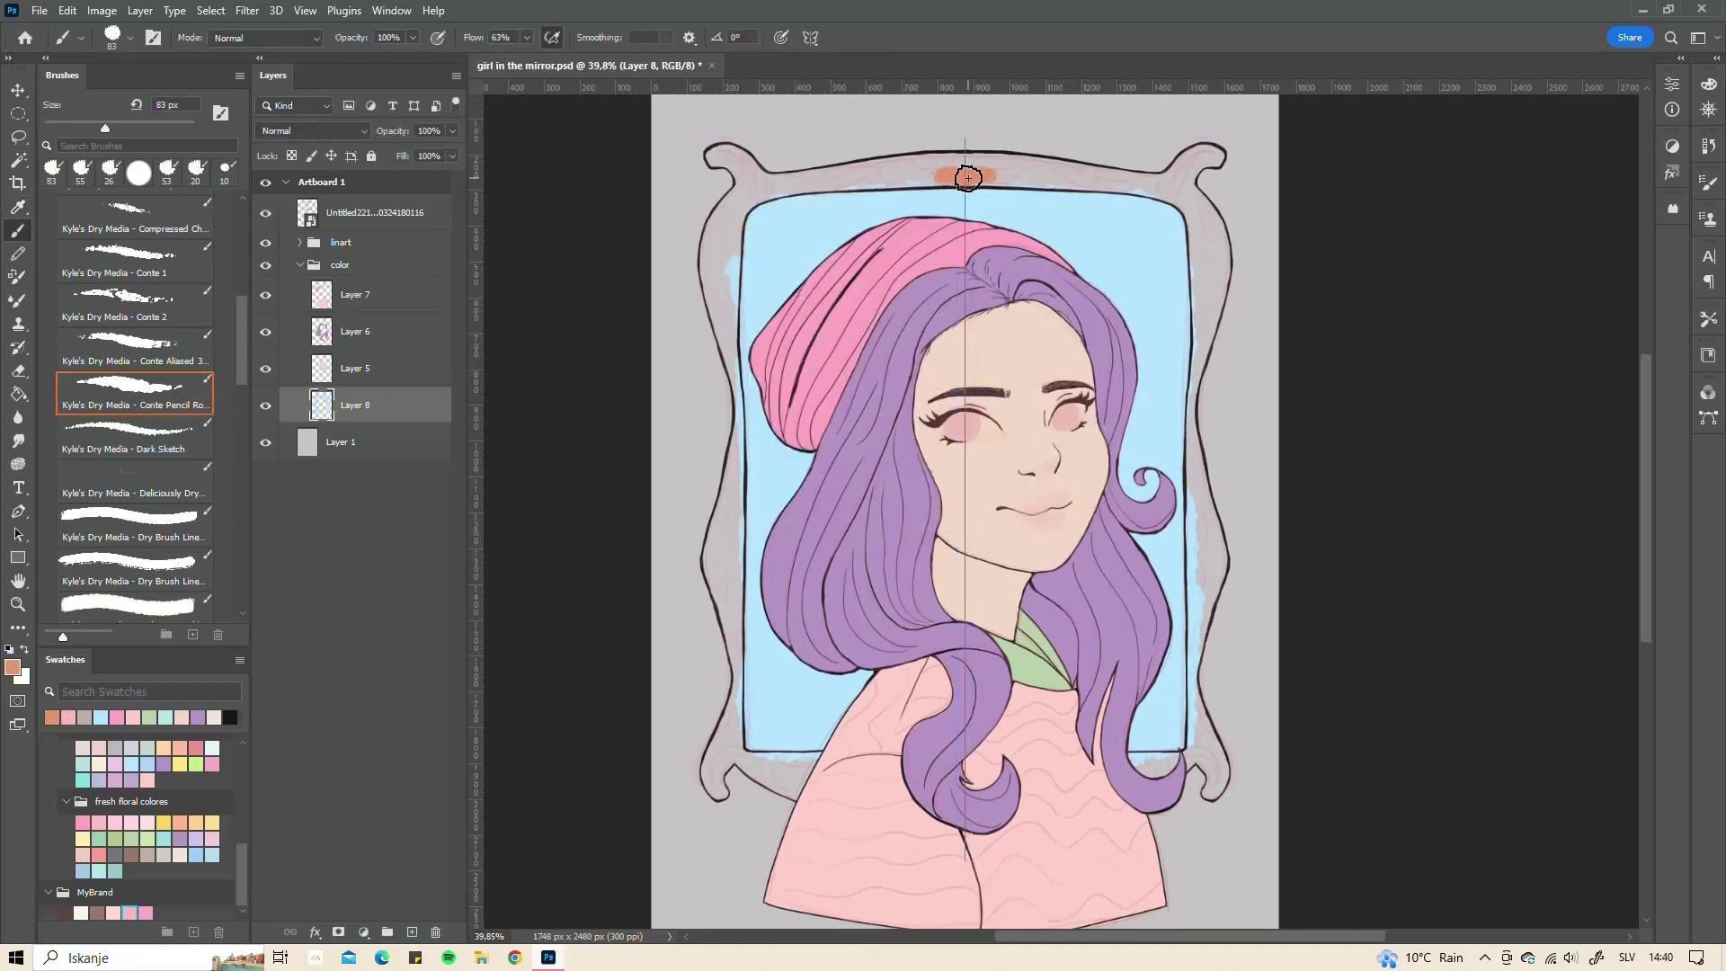
pyautogui.rightClick(926, 162)
pyautogui.press('Escape')
# - Paint the frame's top, left side, lower-left curl and lower edge orange
pyautogui.moveTo(885, 176)
pyautogui.mouseDown()
pyautogui.moveTo(1047, 175)
pyautogui.moveTo(759, 184)
pyautogui.moveTo(710, 166)
pyautogui.moveTo(791, 228)
pyautogui.mouseUp()
pyautogui.scroll(3, 766, 158)
pyautogui.moveTo(1061, 167)
pyautogui.mouseDown()
pyautogui.moveTo(751, 251)
pyautogui.moveTo(701, 386)
pyautogui.moveTo(755, 620)
pyautogui.moveTo(744, 801)
pyautogui.moveTo(790, 451)
pyautogui.moveTo(756, 537)
pyautogui.moveTo(797, 516)
pyautogui.moveTo(797, 755)
pyautogui.moveTo(796, 449)
pyautogui.mouseUp()
pyautogui.press('e')
pyautogui.press('b')
pyautogui.moveTo(759, 531)
pyautogui.mouseDown()
pyautogui.moveTo(751, 589)
pyautogui.moveTo(773, 622)
pyautogui.moveTo(809, 539)
pyautogui.moveTo(839, 574)
pyautogui.moveTo(925, 605)
pyautogui.moveTo(894, 558)
pyautogui.mouseUp()
pyautogui.press('e')
pyautogui.press('b')
pyautogui.moveTo(928, 402); pyautogui.dragTo(782, 530)
# - Neaten the light blue along the mirror's inner edge with a 25 px brush
pyautogui.keyDown('alt'); pyautogui.click(781, 530); pyautogui.keyUp('alt')
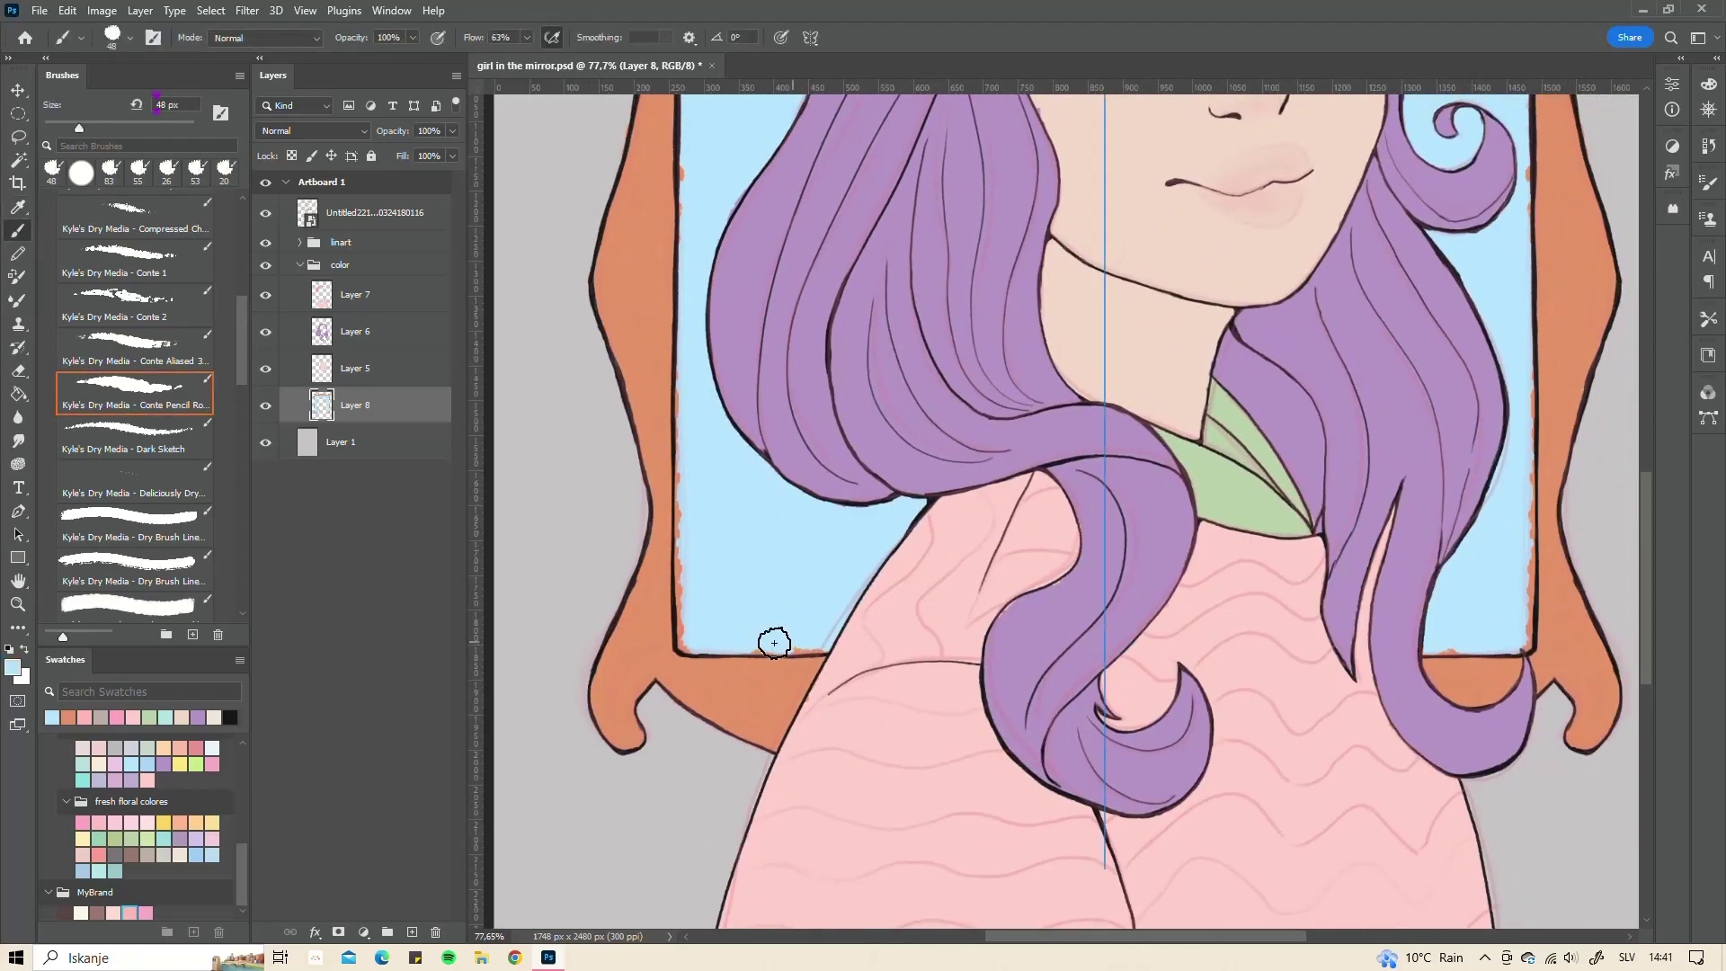
pyautogui.press('[')
pyautogui.press('[')
pyautogui.press('[')
pyautogui.moveTo(684, 647); pyautogui.dragTo(675, 454)
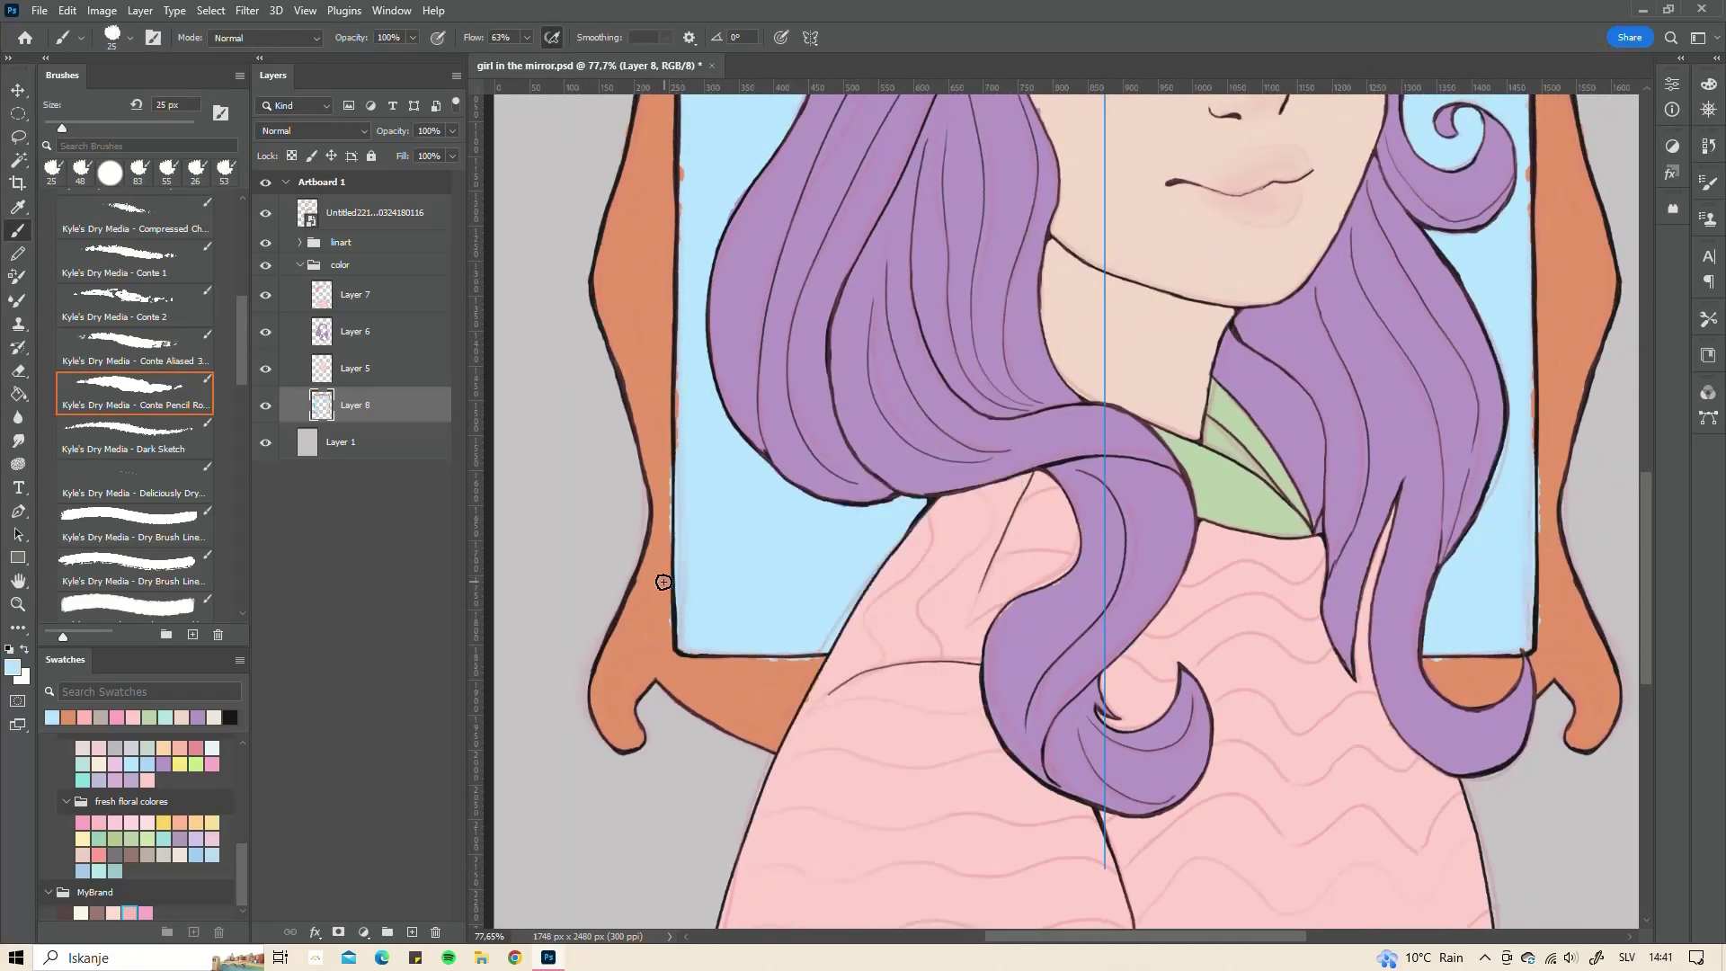
pyautogui.keyDown('alt'); pyautogui.click(666, 528); pyautogui.keyUp('alt')
pyautogui.scroll(3, 830, 662)
pyautogui.keyDown('alt'); pyautogui.click(808, 638); pyautogui.keyUp('alt')
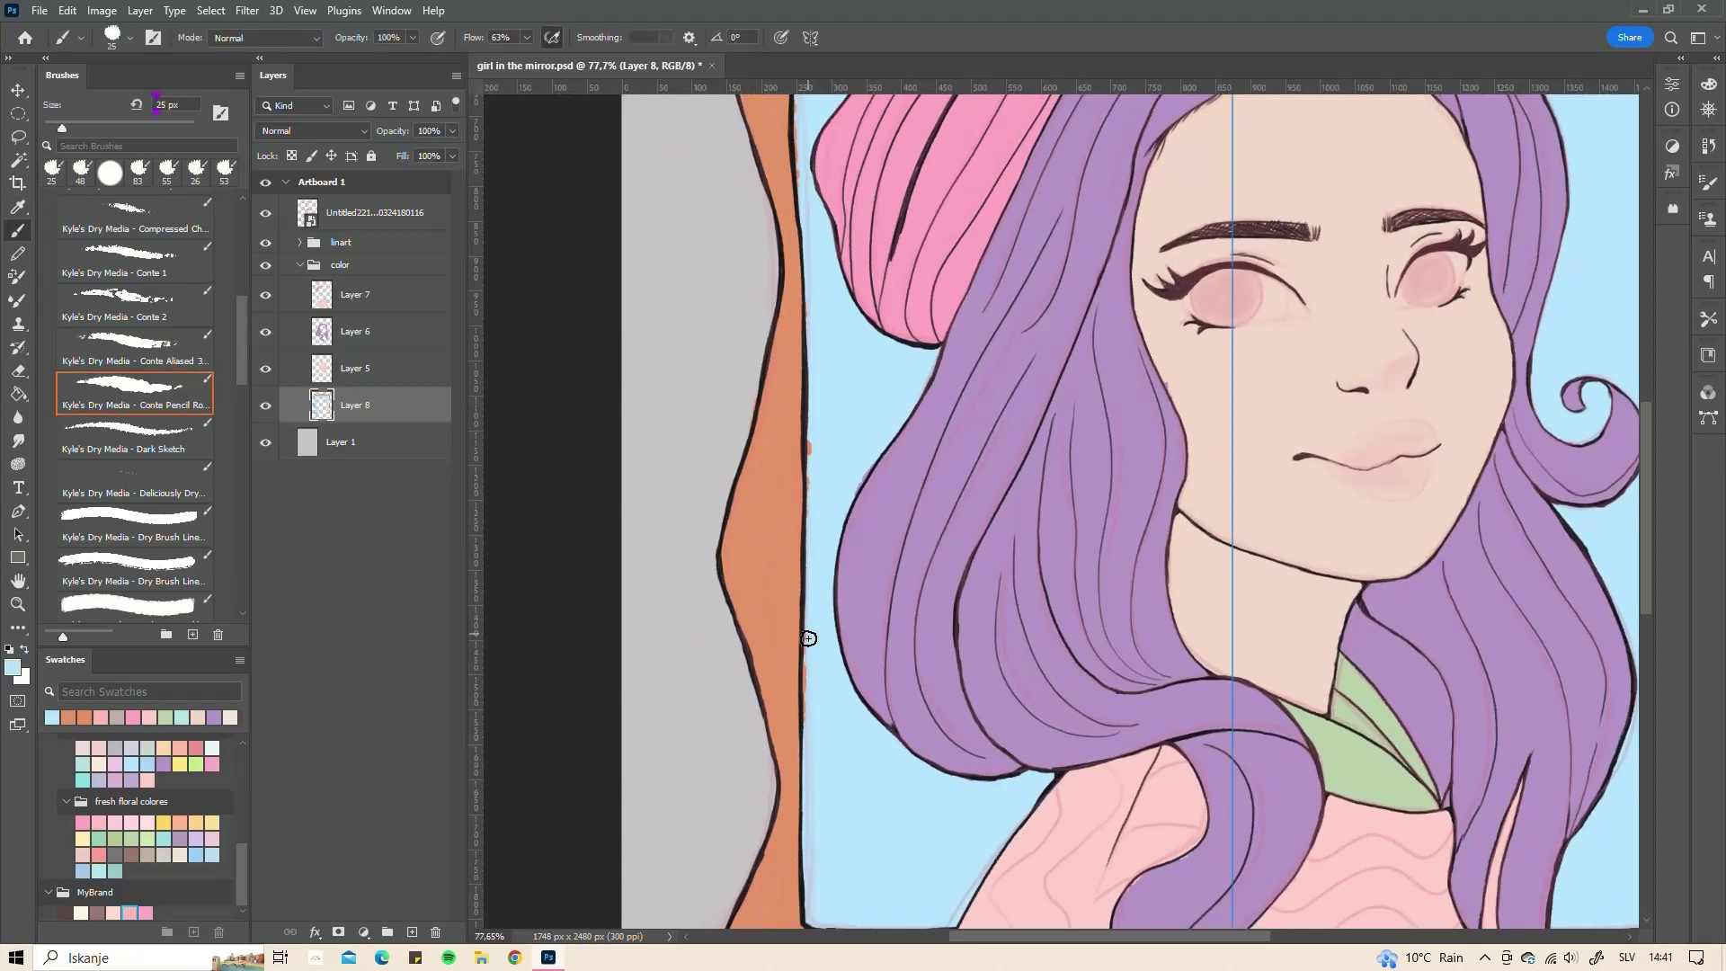
pyautogui.scroll(4, 812, 437)
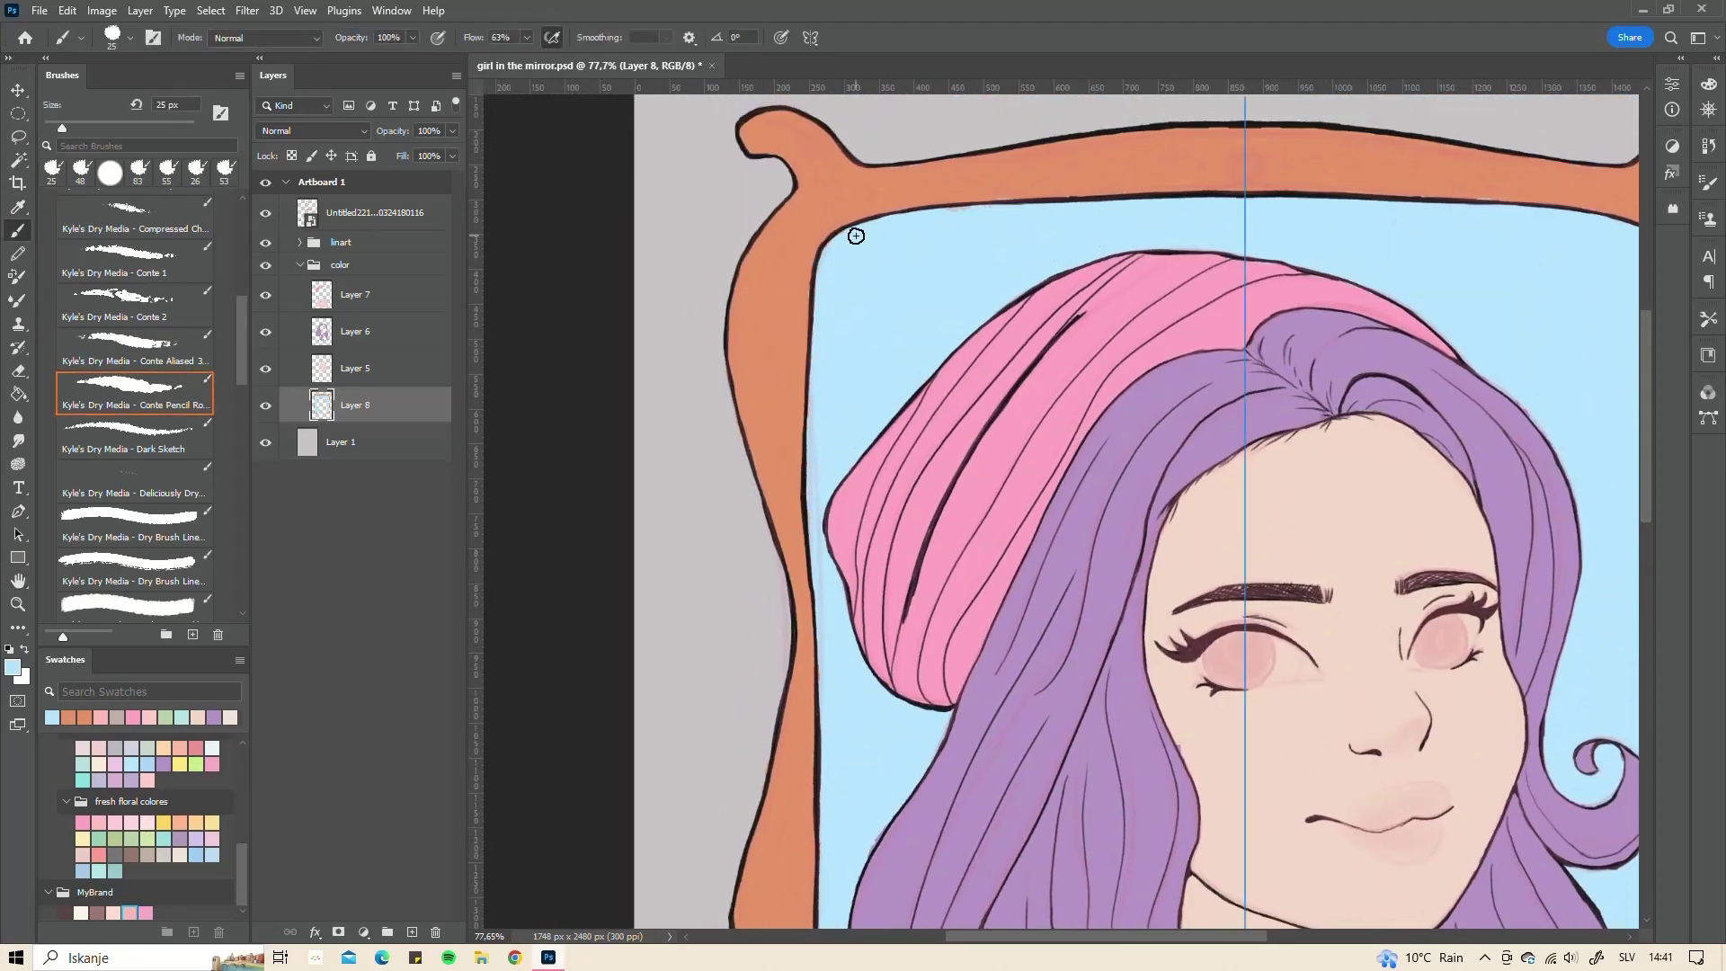
pyautogui.scroll(-7, 974, 220)
# - Turn off mirror symmetry, sample the hair purple and select Layer 6
pyautogui.keyDown('alt'); pyautogui.click(886, 697); pyautogui.keyUp('alt')
pyautogui.hotkey('alt', ']')
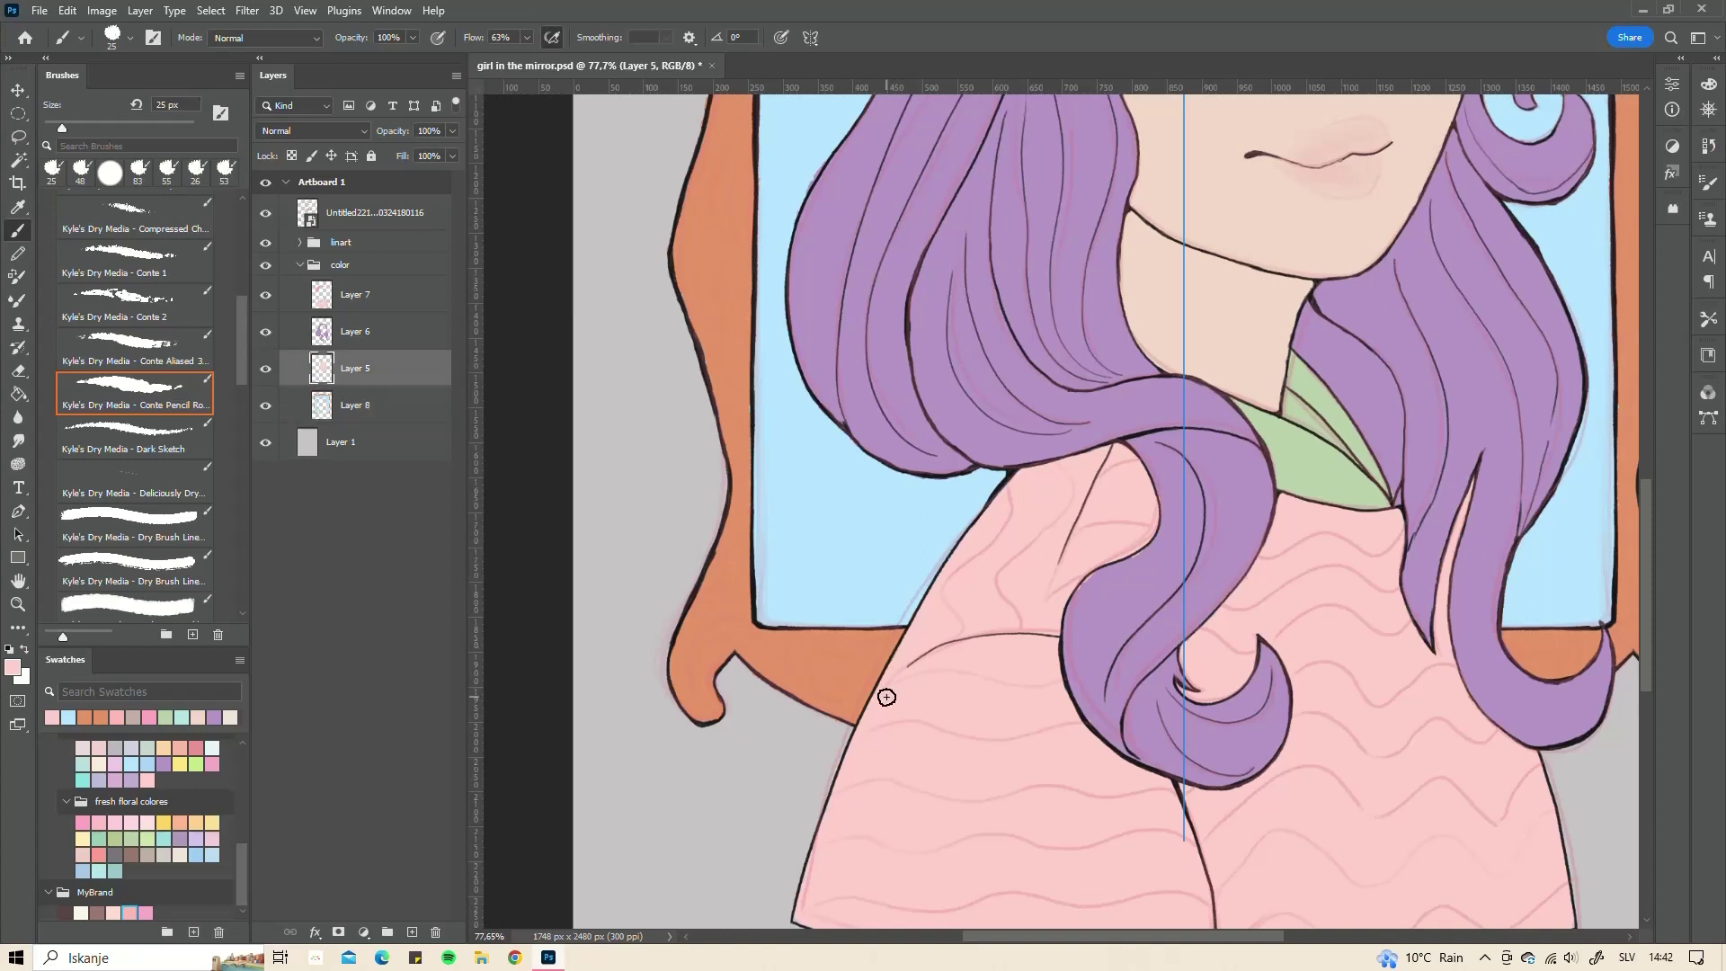
pyautogui.click(810, 36)
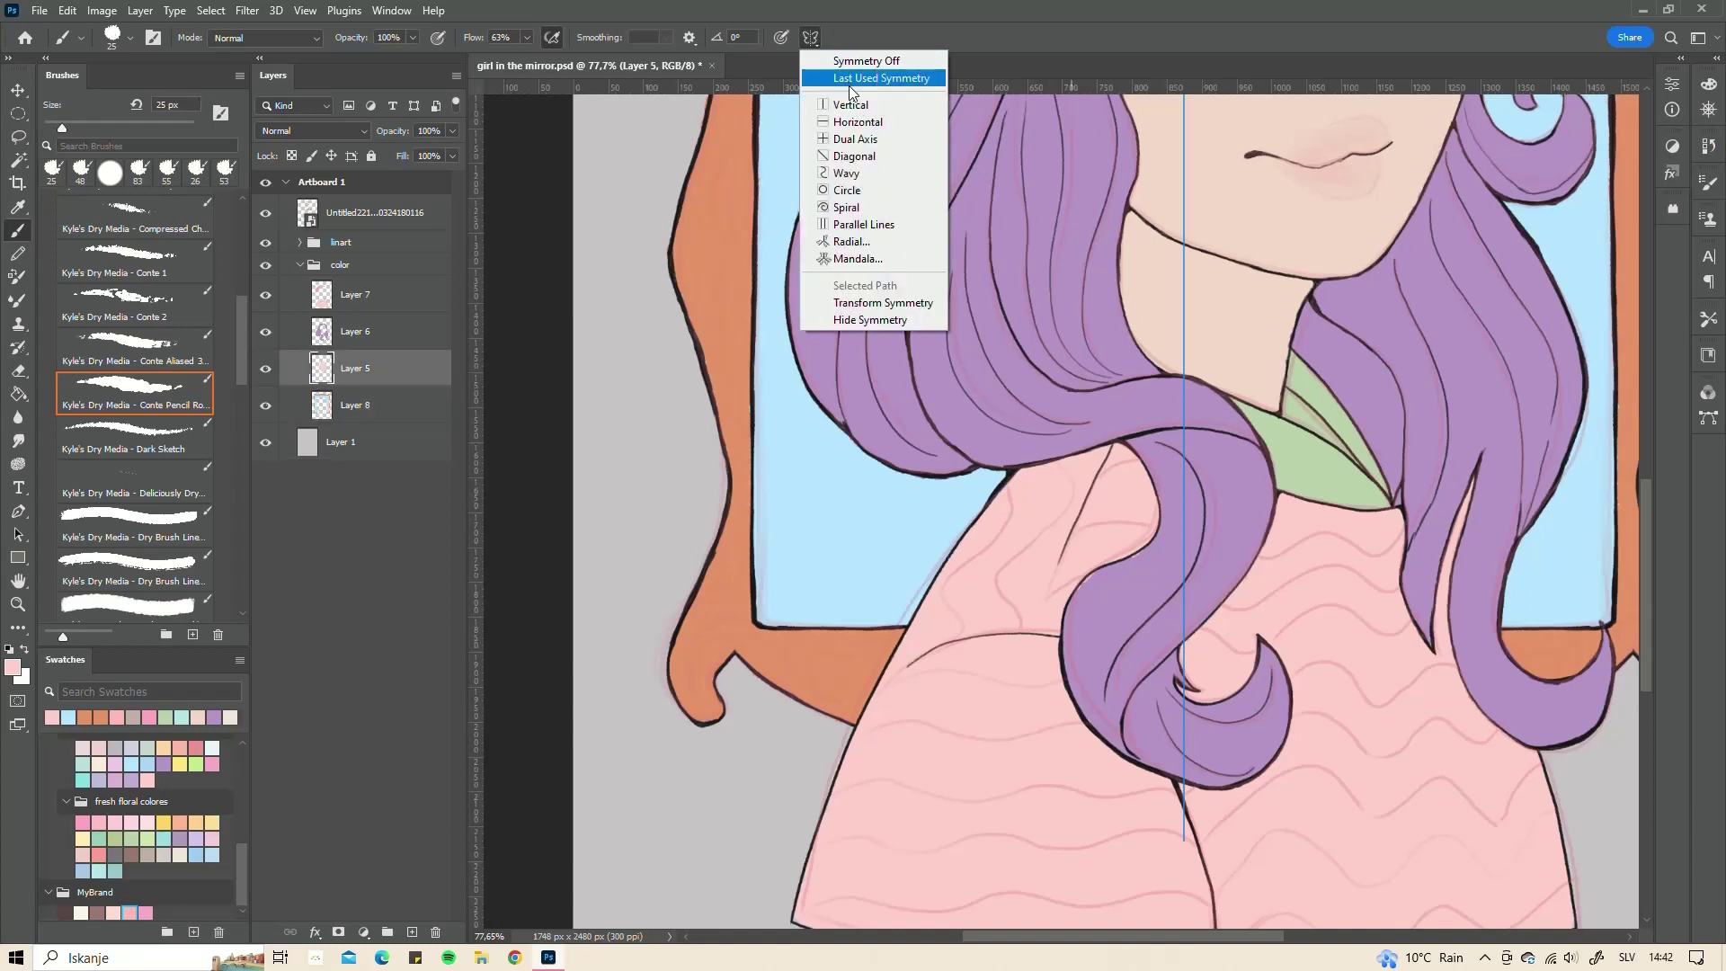
pyautogui.keyDown('alt'); pyautogui.click(1088, 580); pyautogui.keyUp('alt')
pyautogui.click(419, 345)
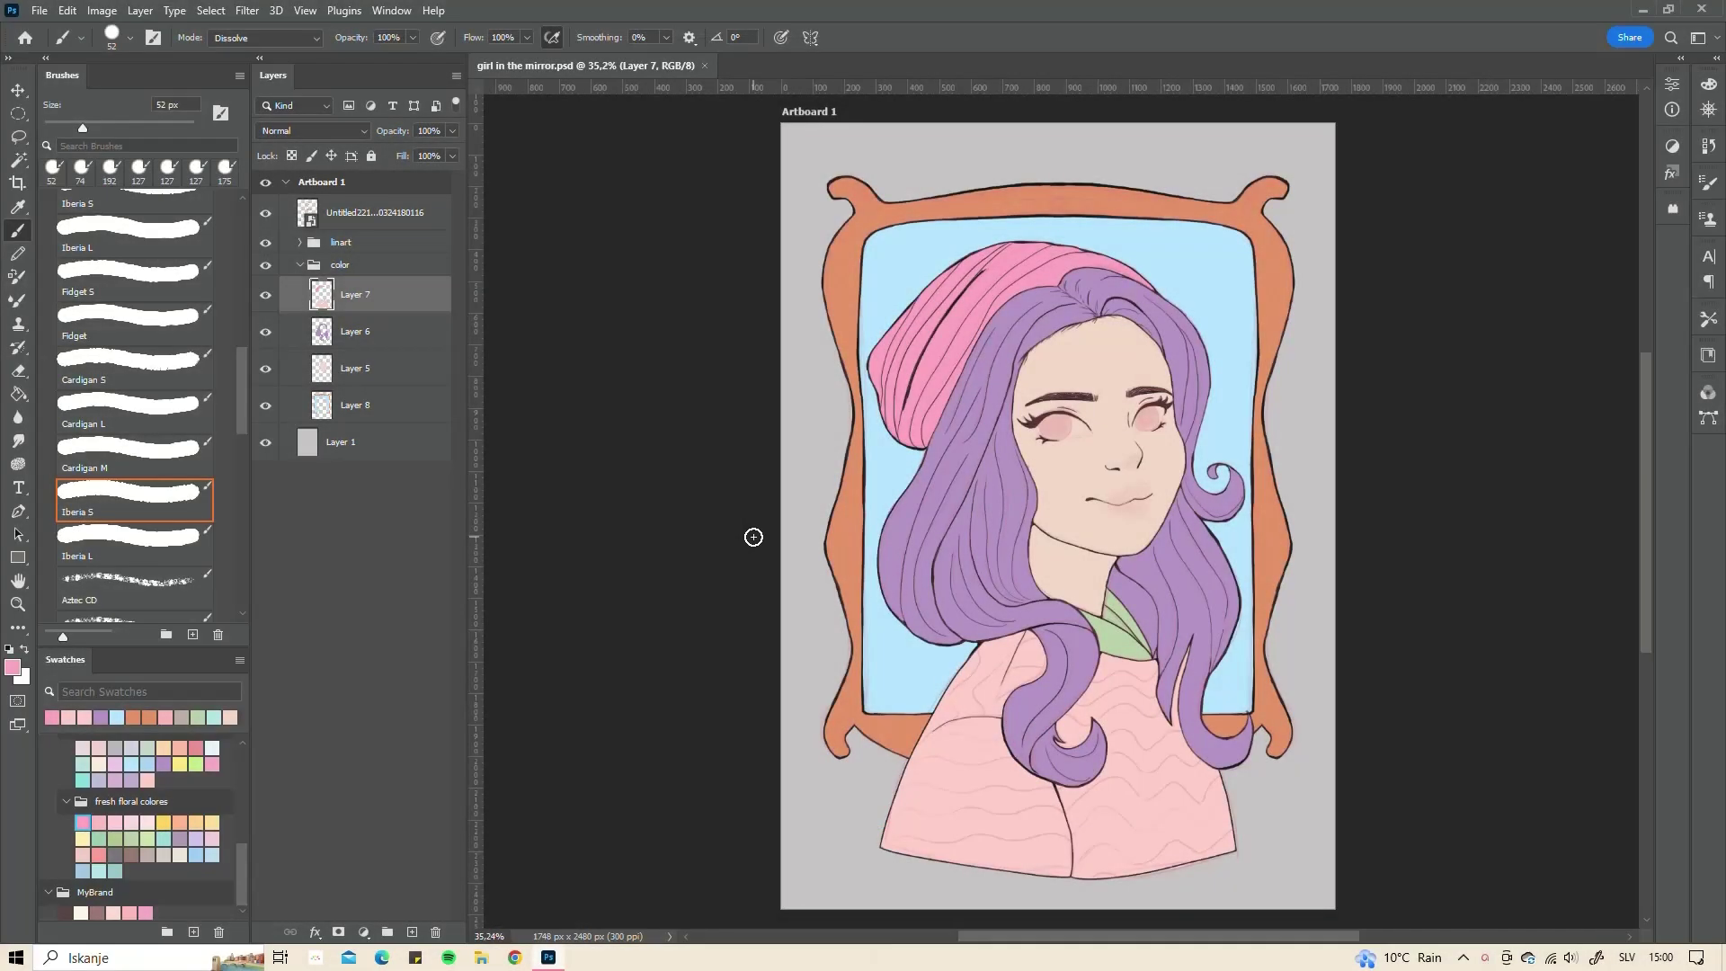
# - Lower the top layer's opacity and clip a new Layer 9 to the frame layer
pyautogui.click(374, 213)
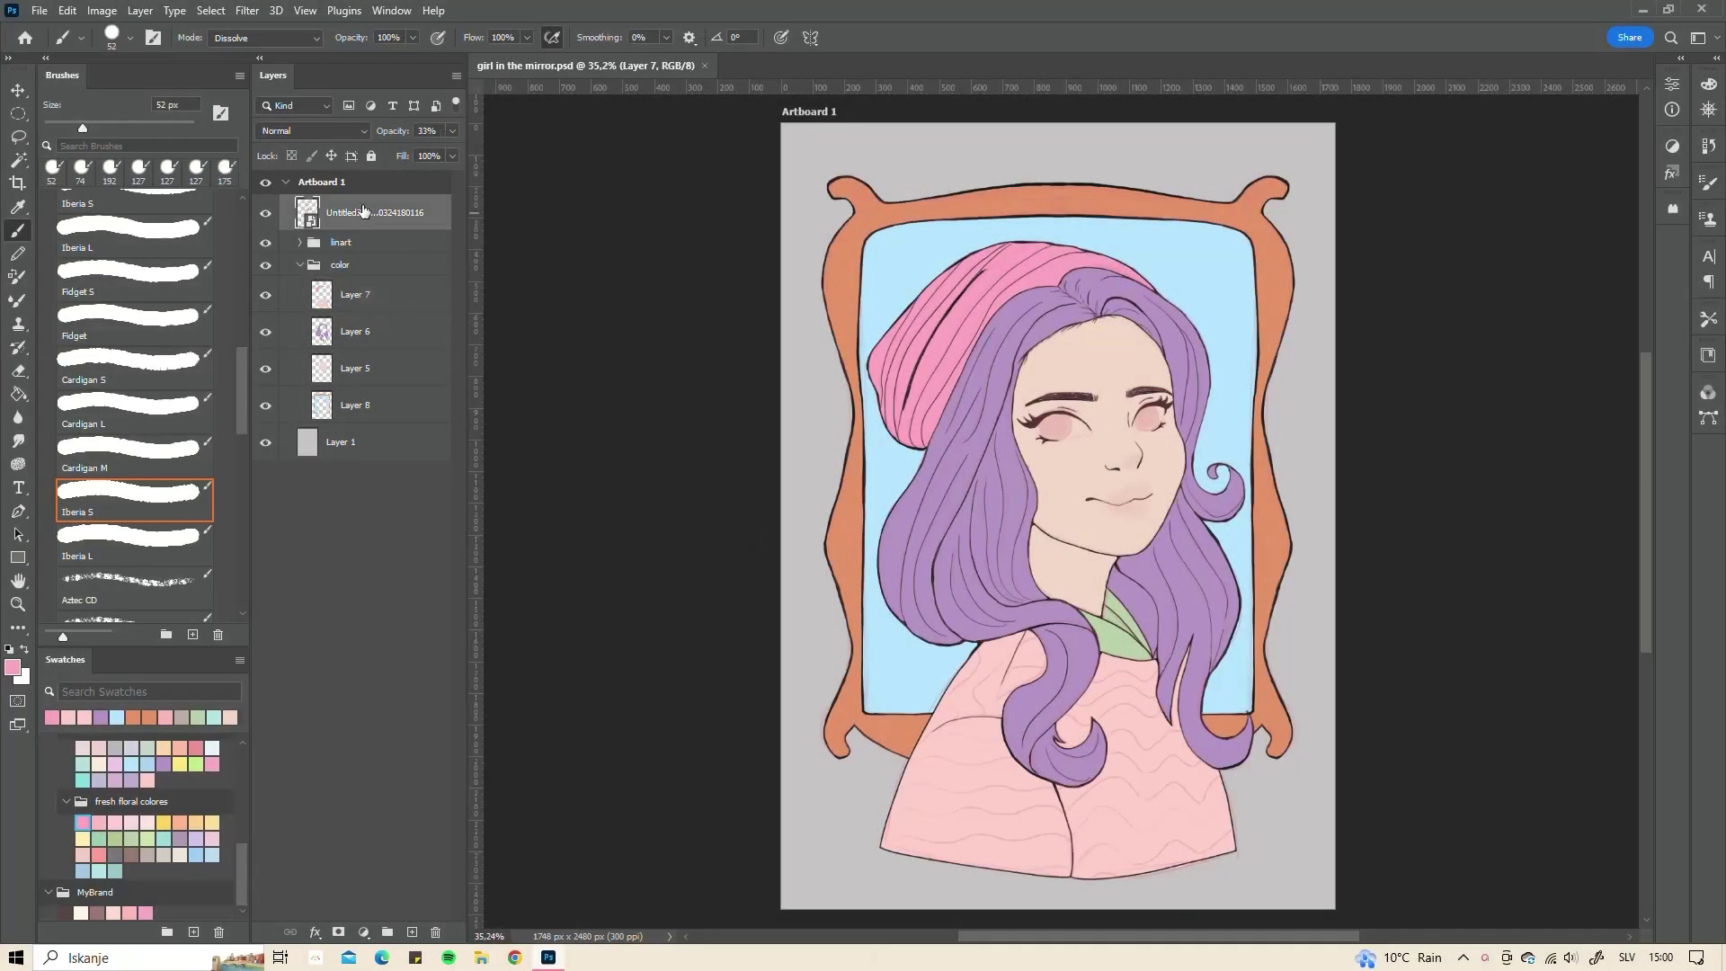
pyautogui.moveTo(392, 131); pyautogui.dragTo(392, 144)
pyautogui.click(406, 411)
pyautogui.rightClick(382, 409)
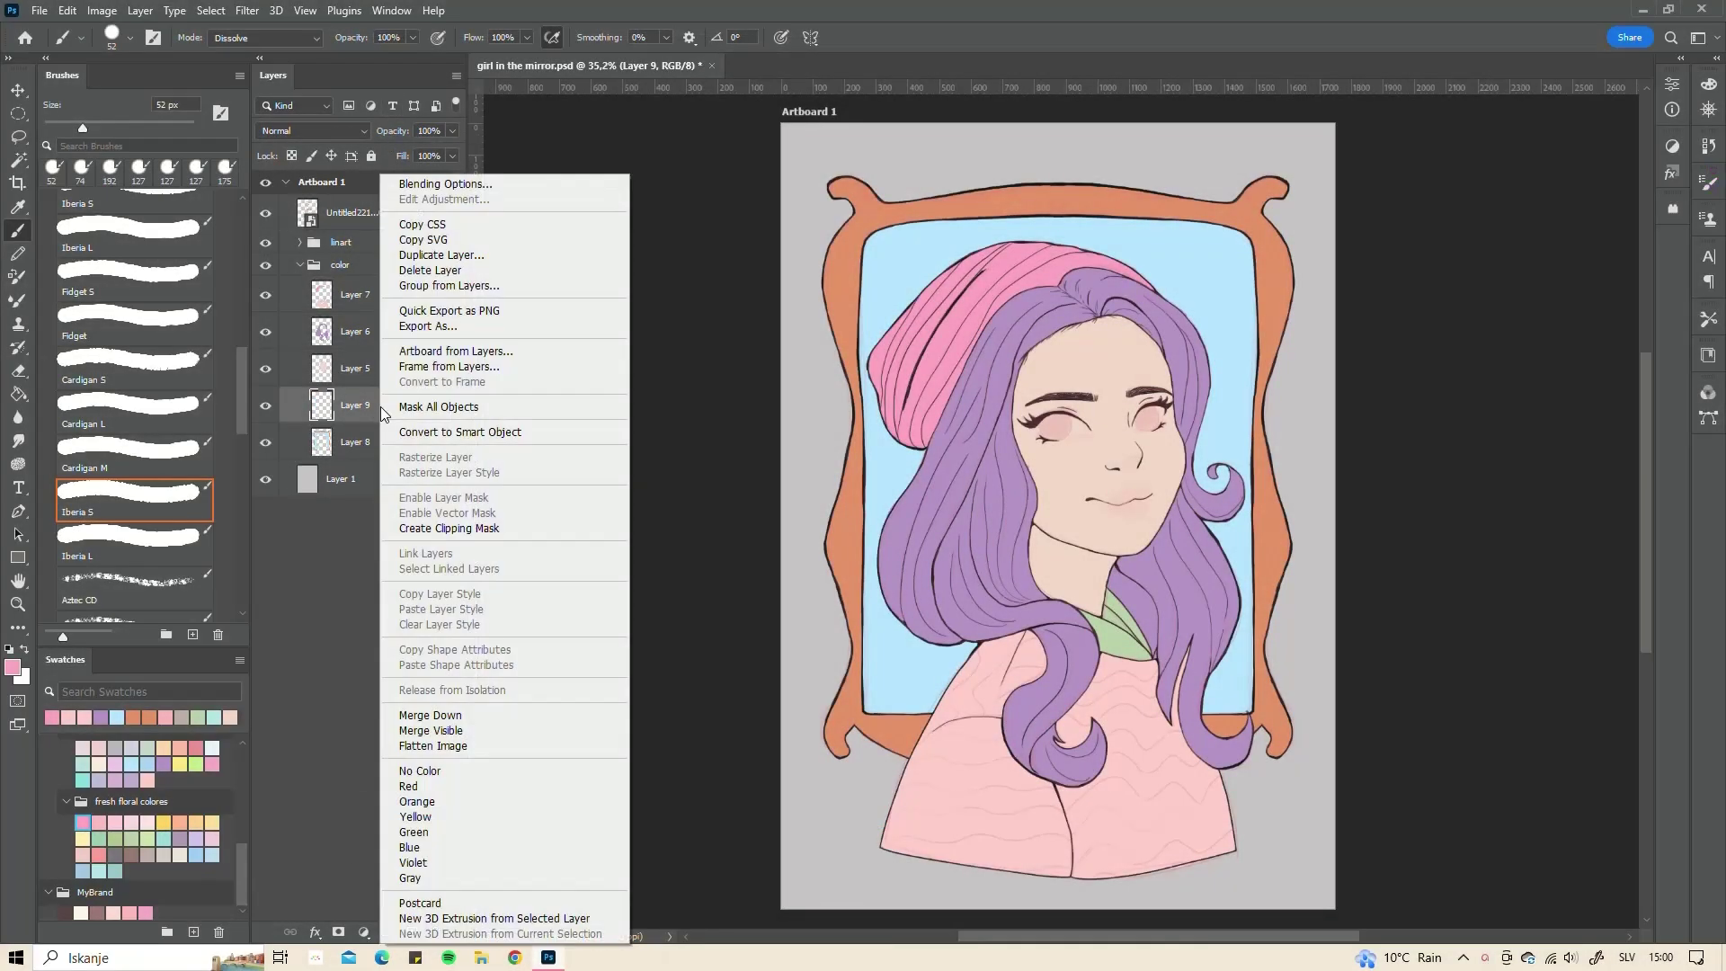
pyautogui.click(449, 534)
# - Paint muted rose texture along the frame's lower left with the Fidget S brush
pyautogui.click(135, 454)
pyautogui.press('F5')
pyautogui.click(168, 286)
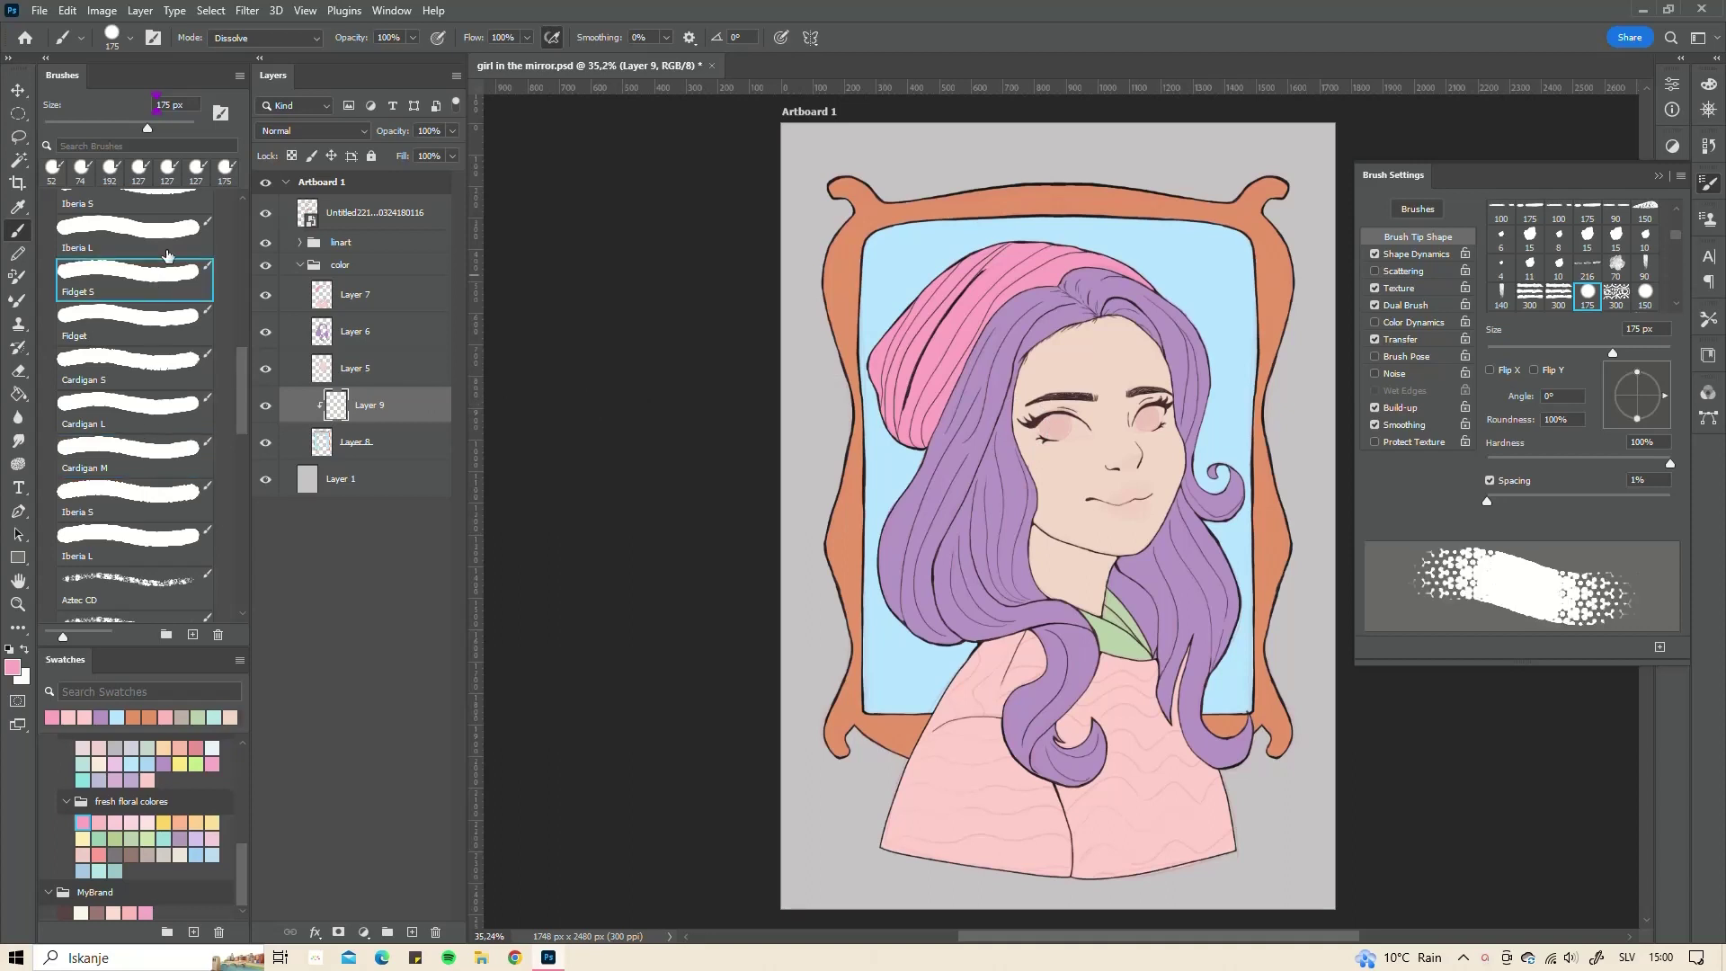
pyautogui.click(131, 854)
pyautogui.moveTo(876, 751)
pyautogui.mouseDown()
pyautogui.moveTo(929, 741)
pyautogui.moveTo(794, 170)
pyautogui.moveTo(833, 254)
pyautogui.moveTo(797, 262)
pyautogui.mouseUp()
# - Reduce the brush texture scale and add dotted texture to the frame's top-left corner
pyautogui.scroll(2, 791, 458)
pyautogui.scroll(-1, 791, 458)
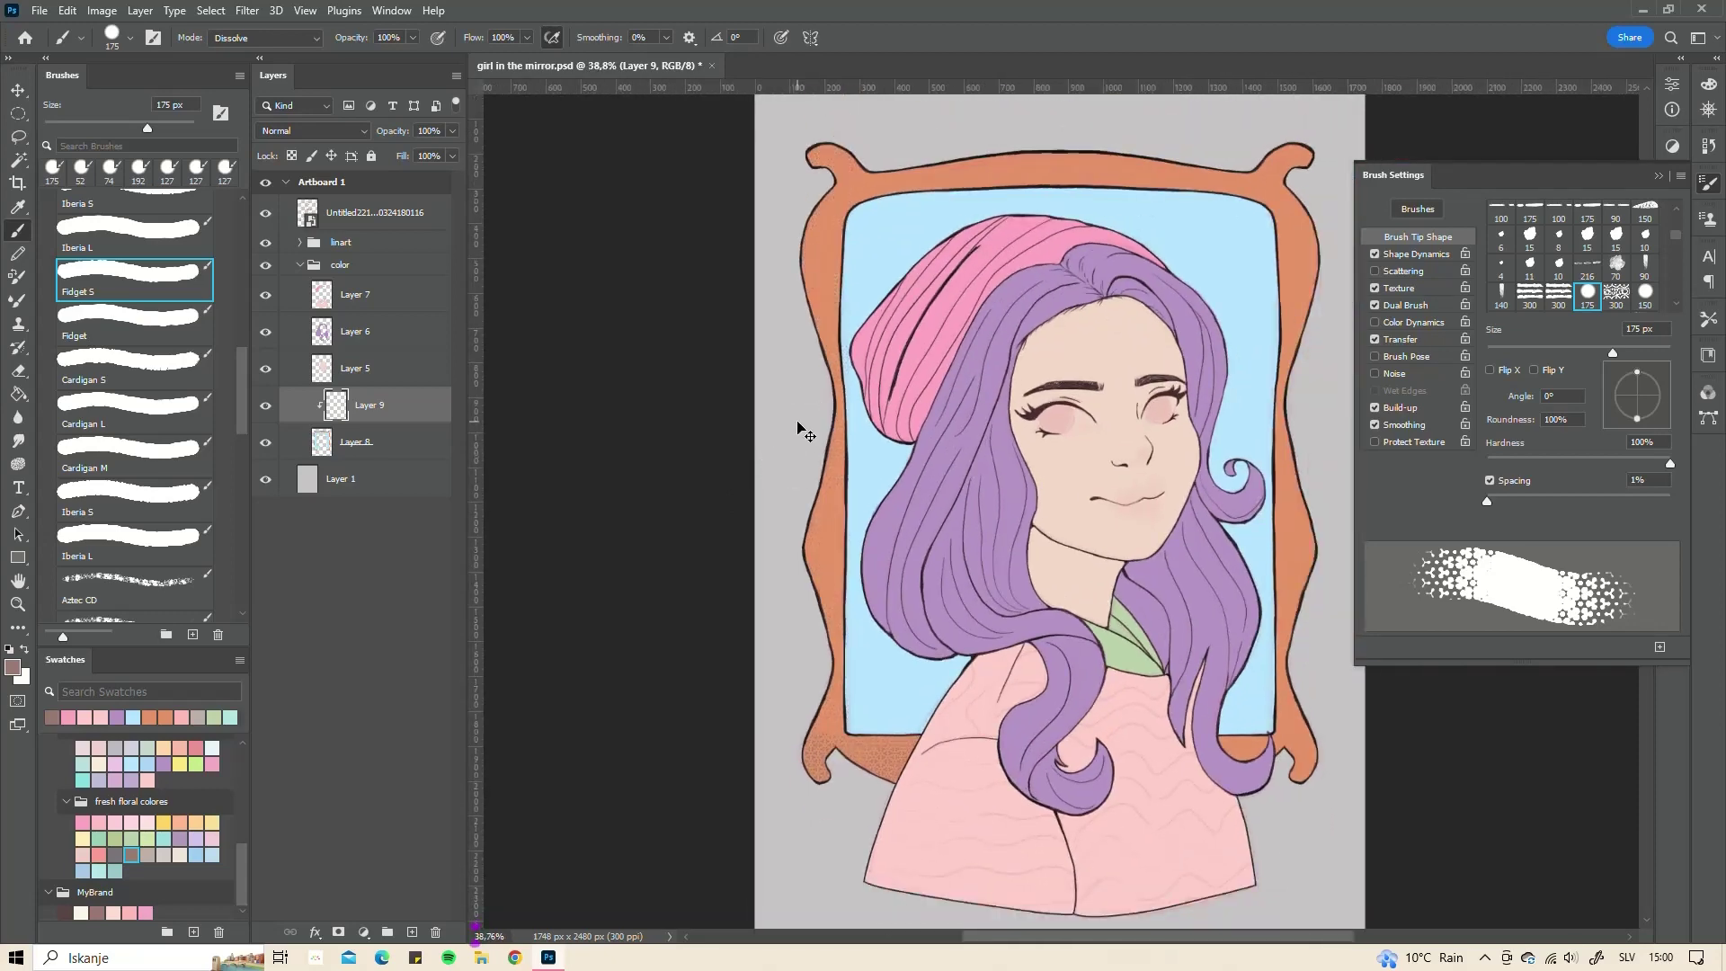
pyautogui.click(1398, 287)
pyautogui.moveTo(1491, 259); pyautogui.dragTo(1500, 262)
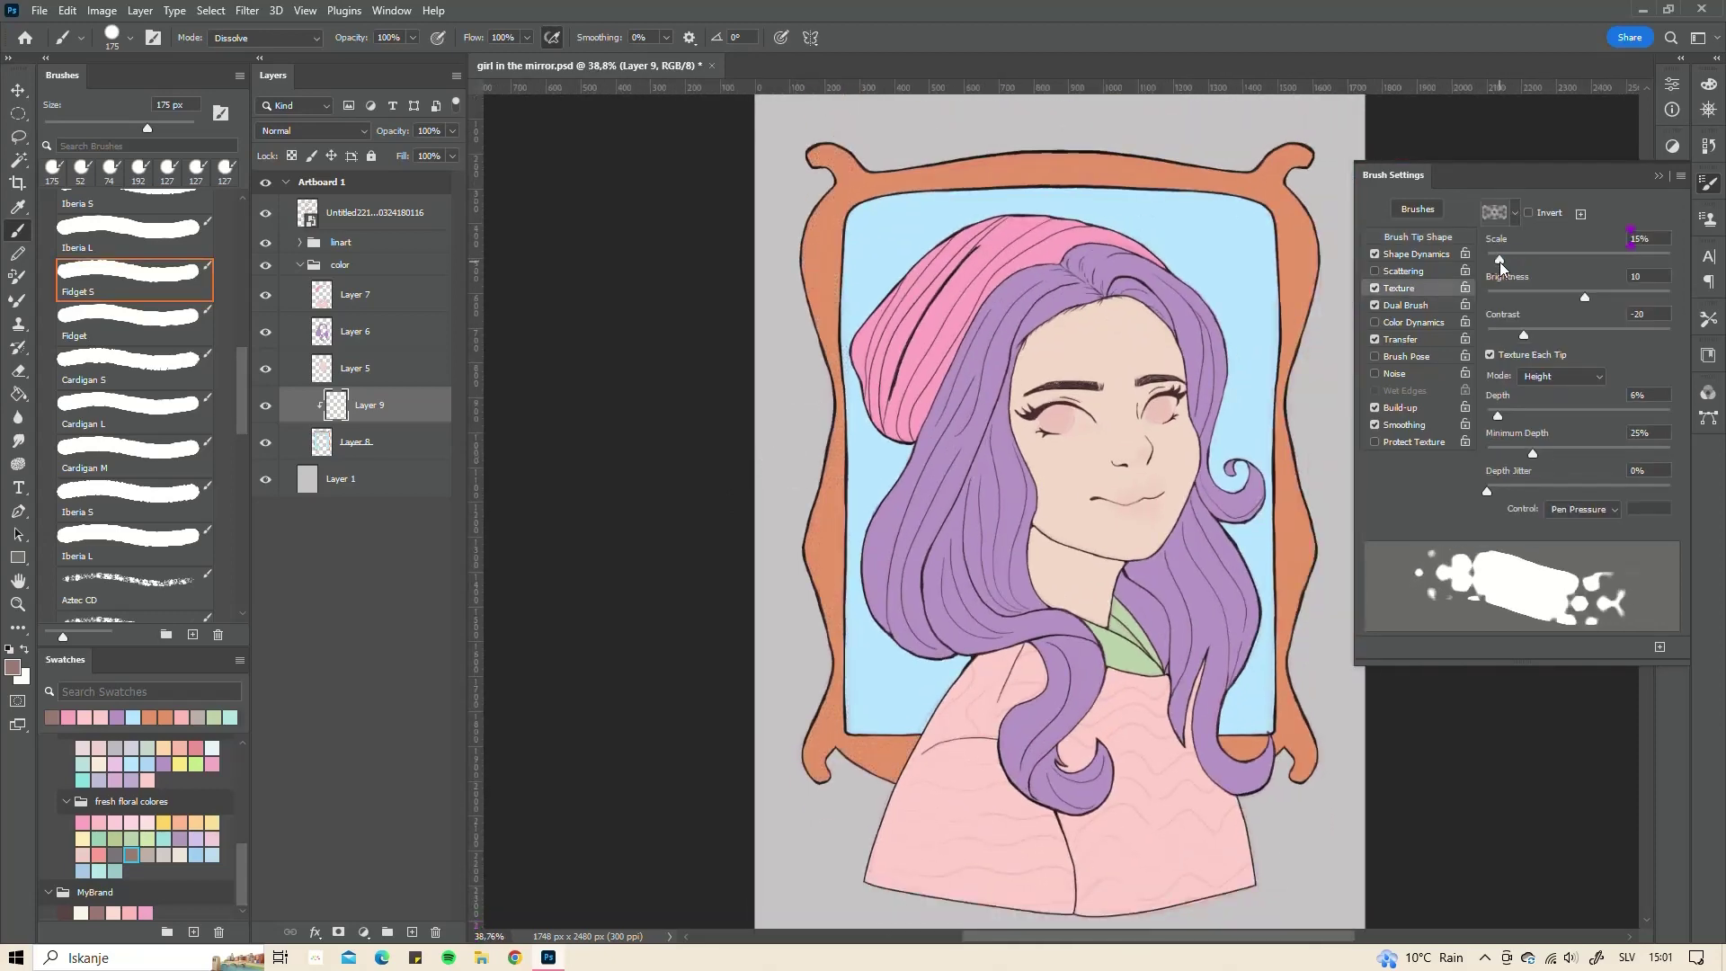
pyautogui.click(1418, 236)
pyautogui.moveTo(820, 160)
pyautogui.mouseDown()
pyautogui.moveTo(809, 524)
pyautogui.moveTo(890, 763)
pyautogui.moveTo(1298, 716)
pyautogui.moveTo(1296, 321)
pyautogui.moveTo(1214, 162)
pyautogui.moveTo(894, 162)
pyautogui.mouseUp()
# - Set a 40 px eraser, keep Layer 9's blend mode at Normal, and pick peach
pyautogui.press('e')
pyautogui.rightClick(920, 308)
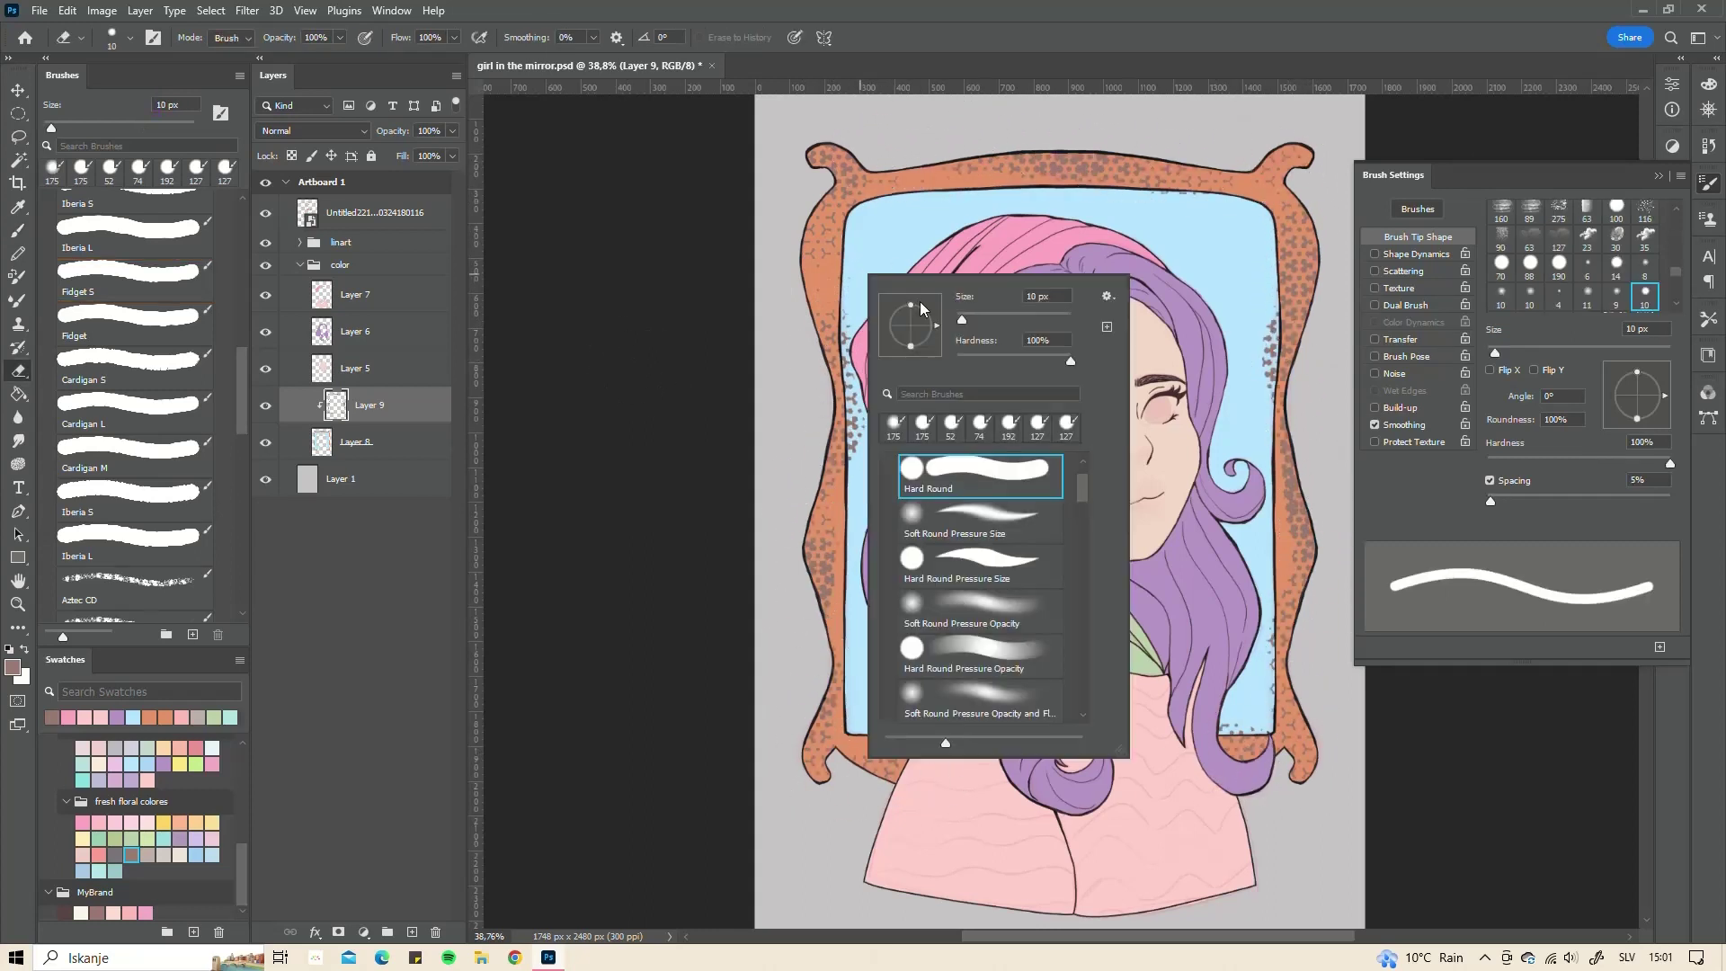
pyautogui.press(']')
pyautogui.press(']')
pyautogui.press(']')
pyautogui.press('Return')
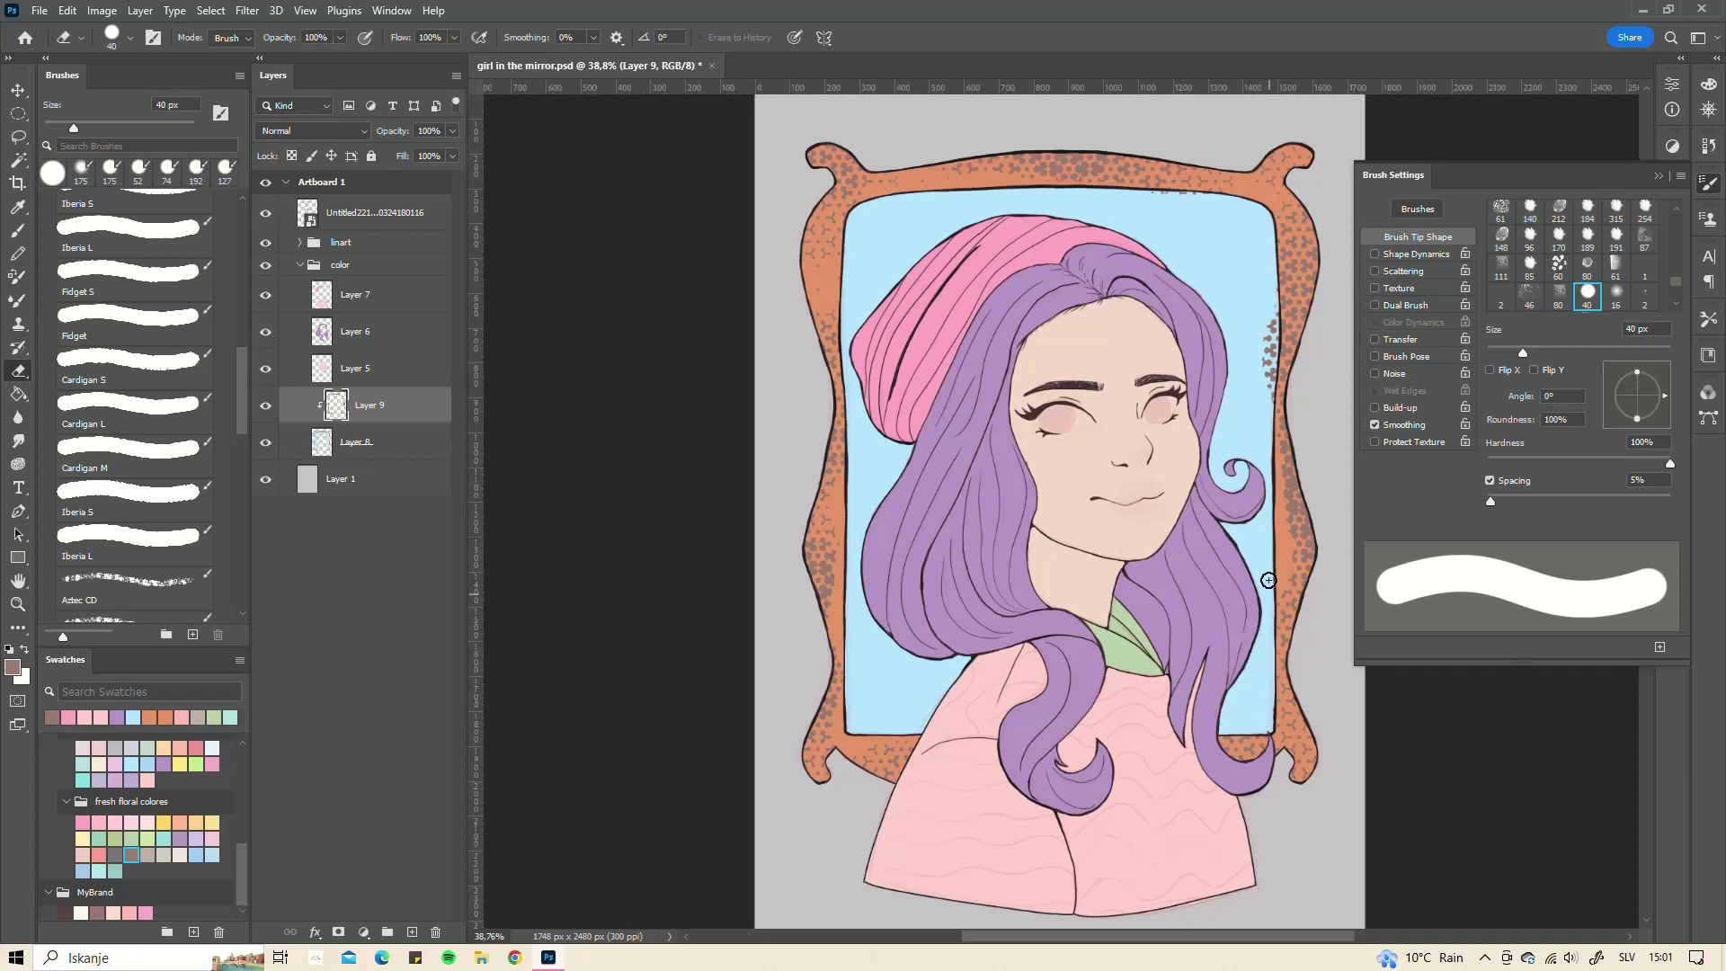
pyautogui.click(360, 135)
pyautogui.click(359, 135)
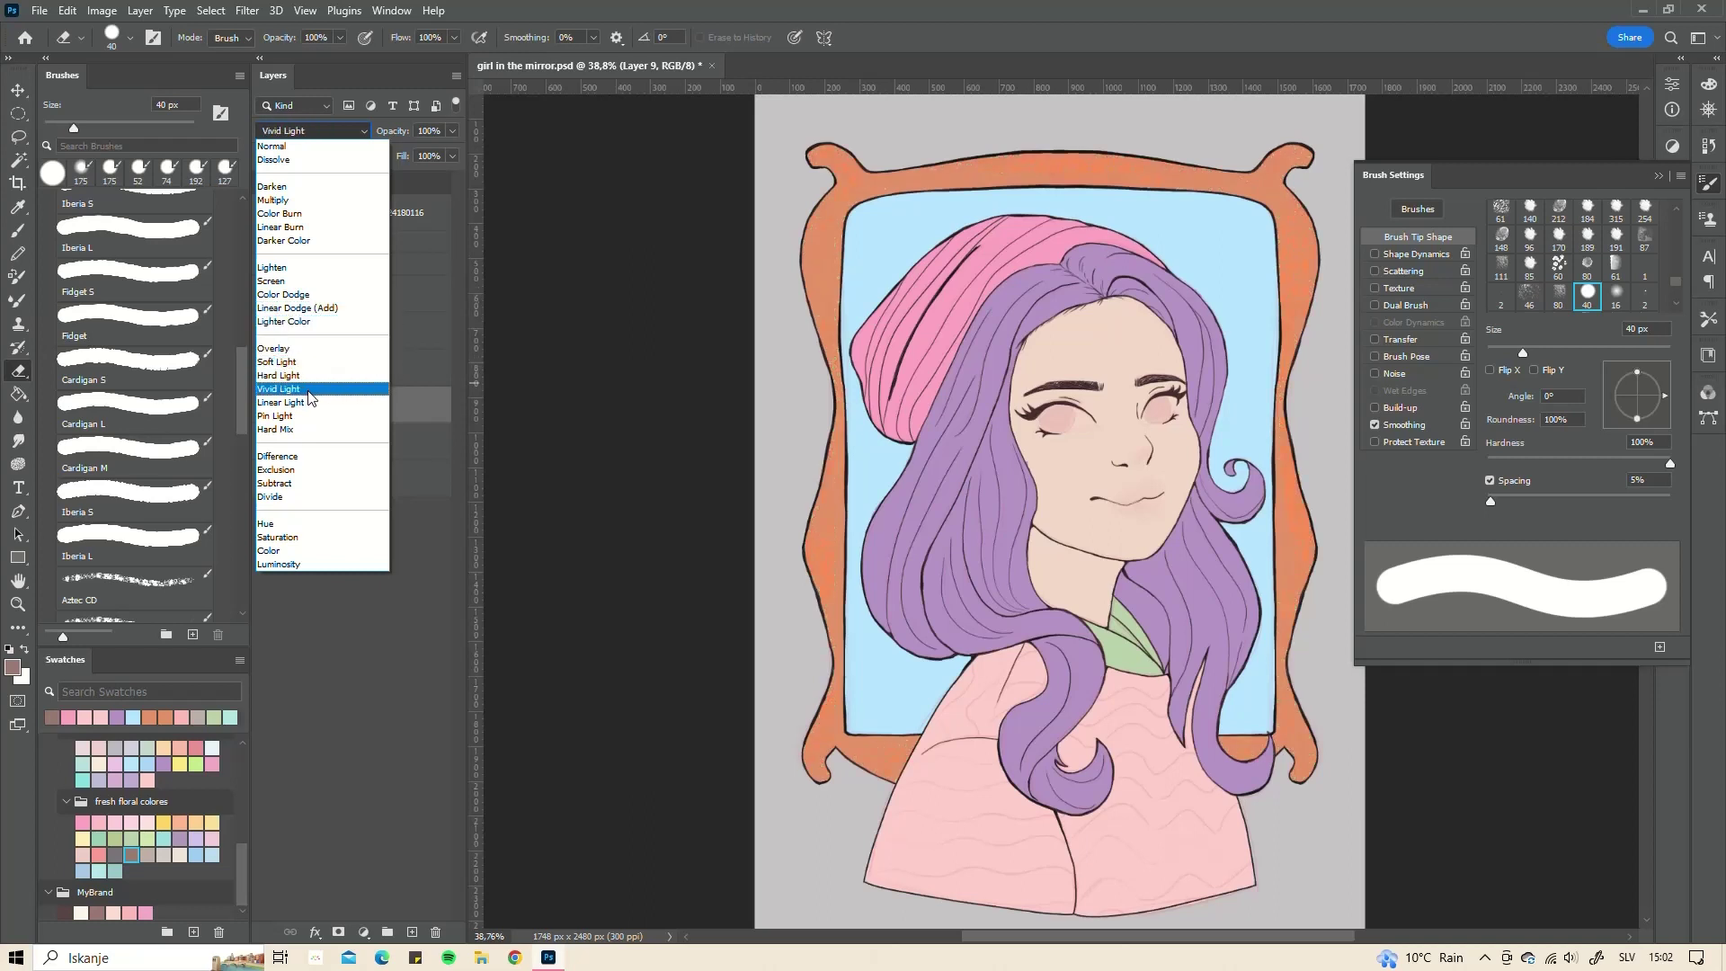
pyautogui.click(96, 800)
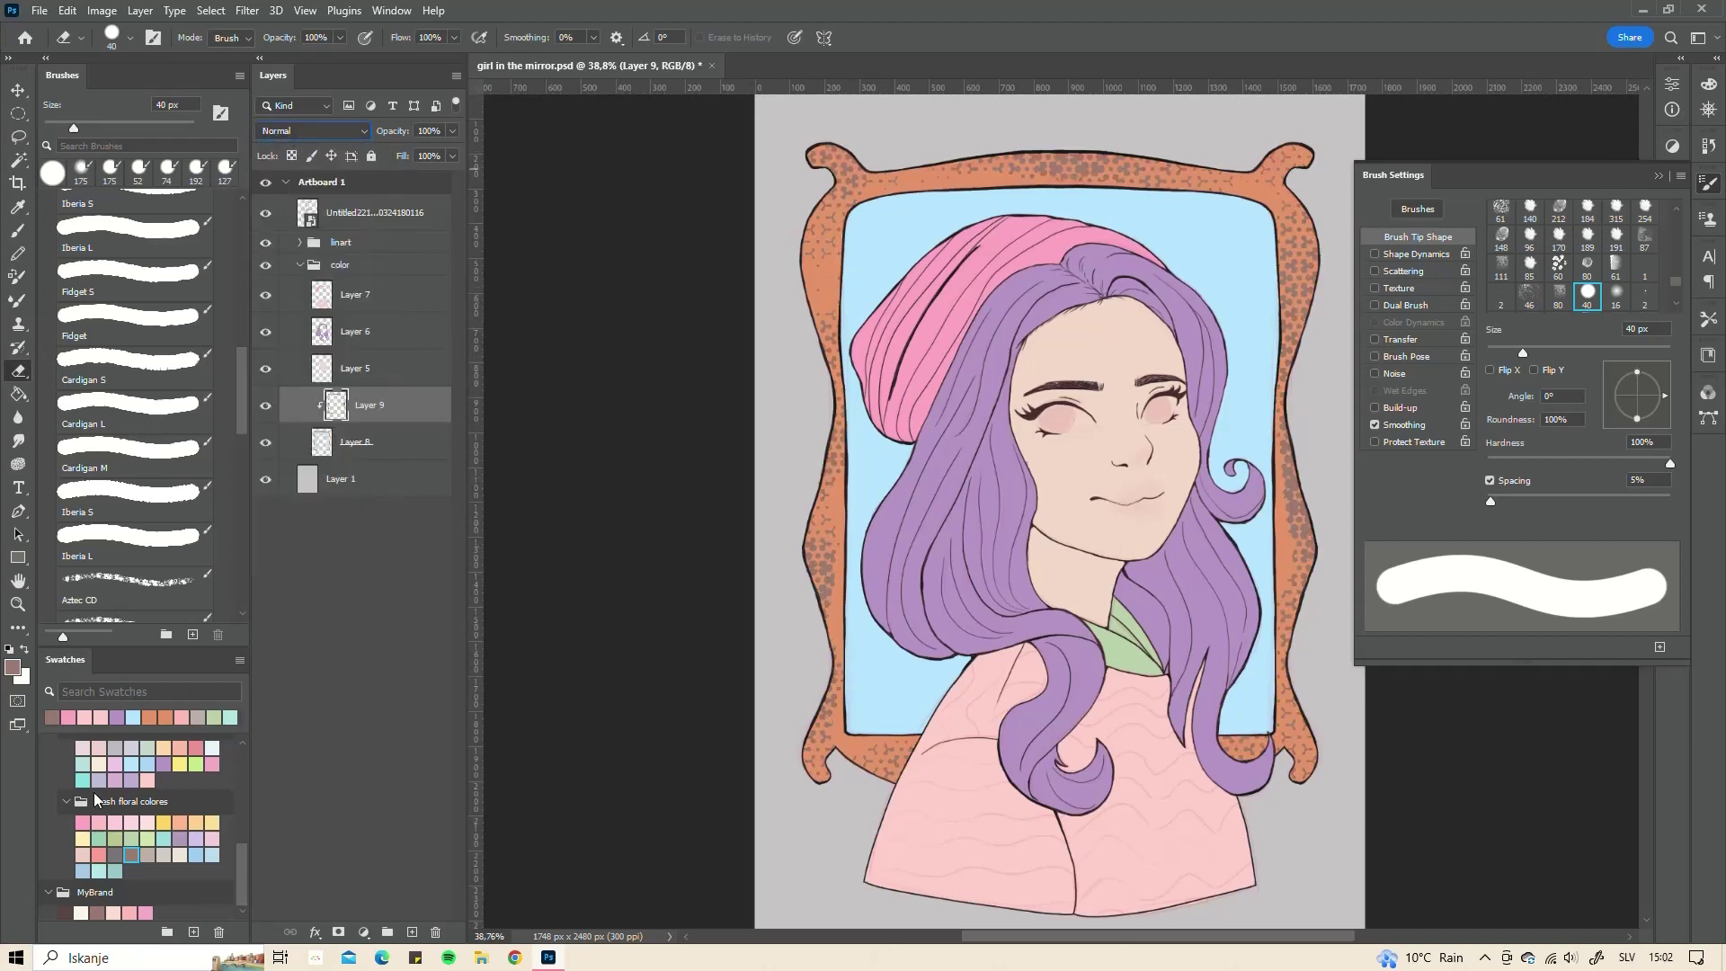
pyautogui.click(180, 823)
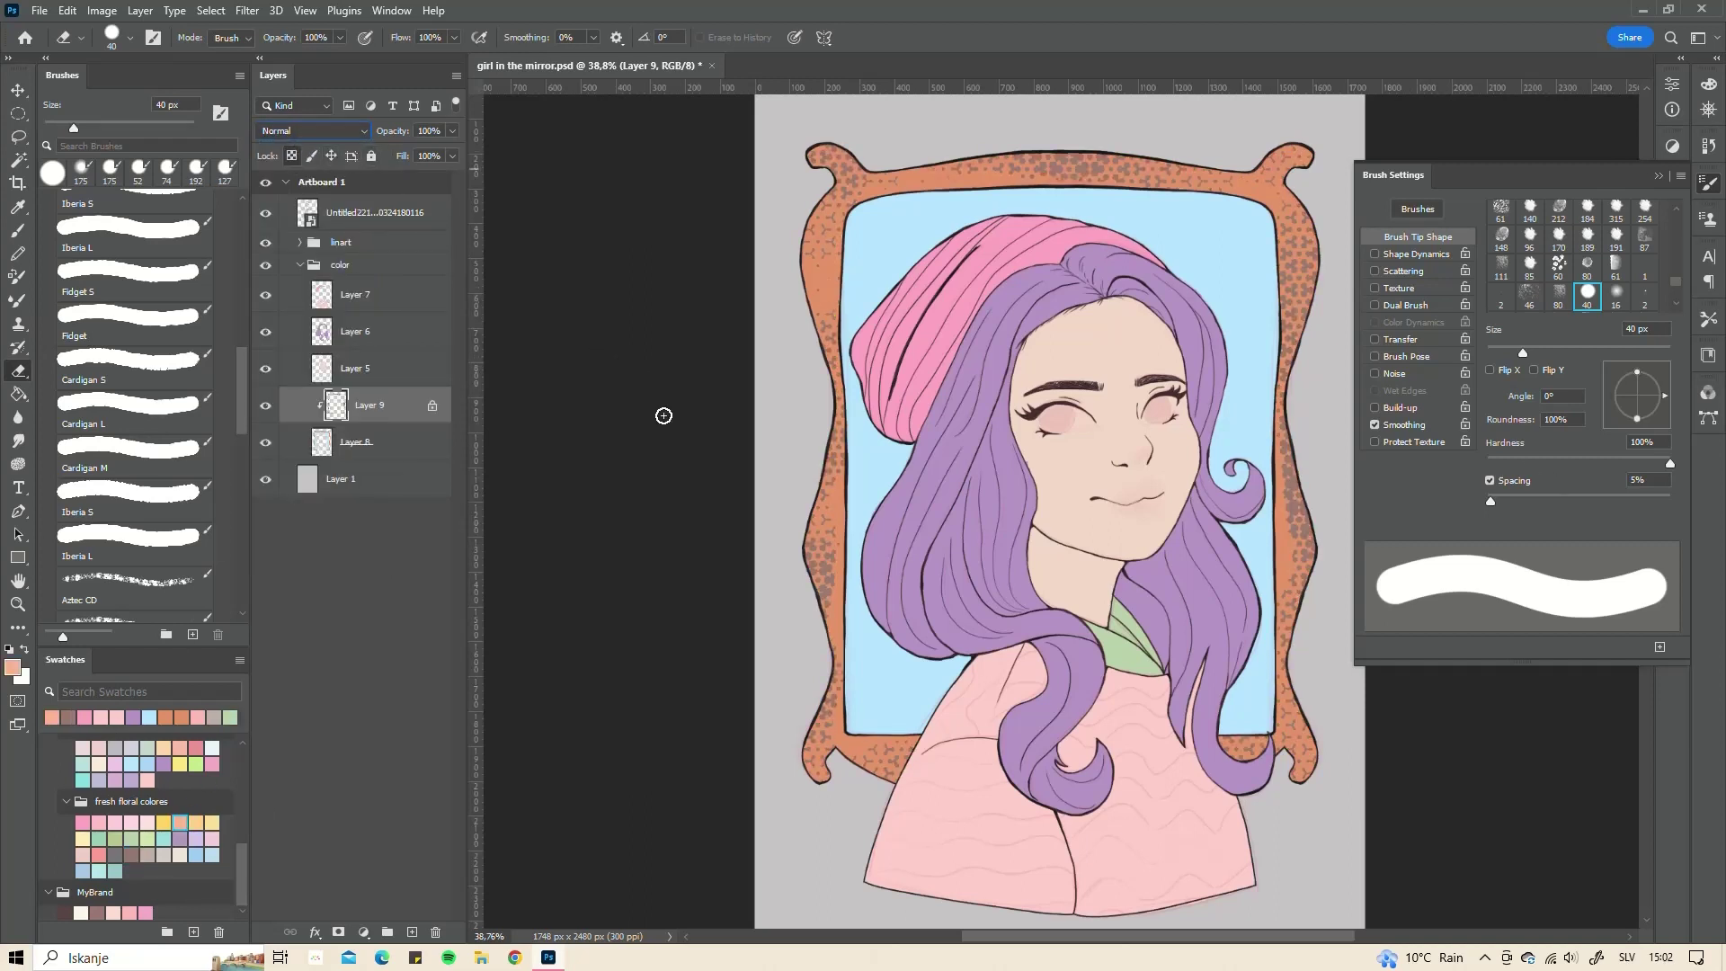
# - Erase dots around the frame with a 161 px eraser, undoing the last erase
pyautogui.rightClick(719, 639)
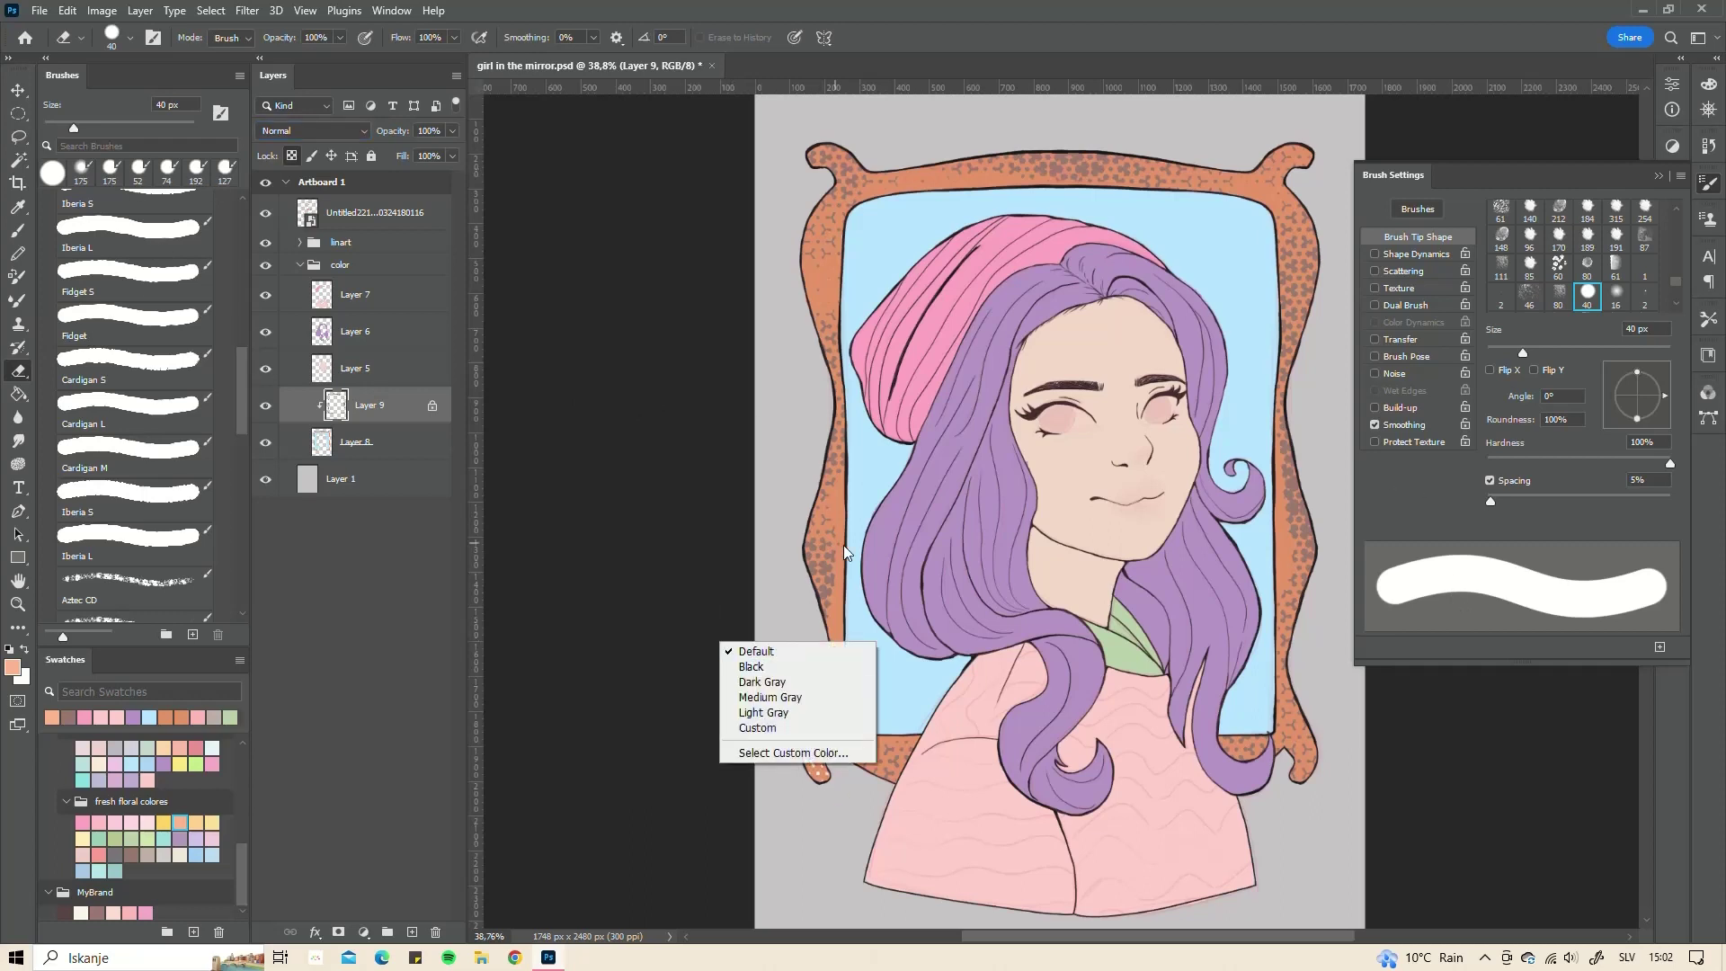
pyautogui.rightClick(791, 655)
pyautogui.moveTo(814, 647); pyautogui.dragTo(827, 741)
pyautogui.rightClick(767, 731)
pyautogui.moveTo(962, 501); pyautogui.dragTo(1022, 510)
pyautogui.press('Return')
pyautogui.moveTo(822, 774)
pyautogui.mouseDown()
pyautogui.moveTo(854, 207)
pyautogui.moveTo(1295, 180)
pyautogui.moveTo(1220, 728)
pyautogui.mouseUp()
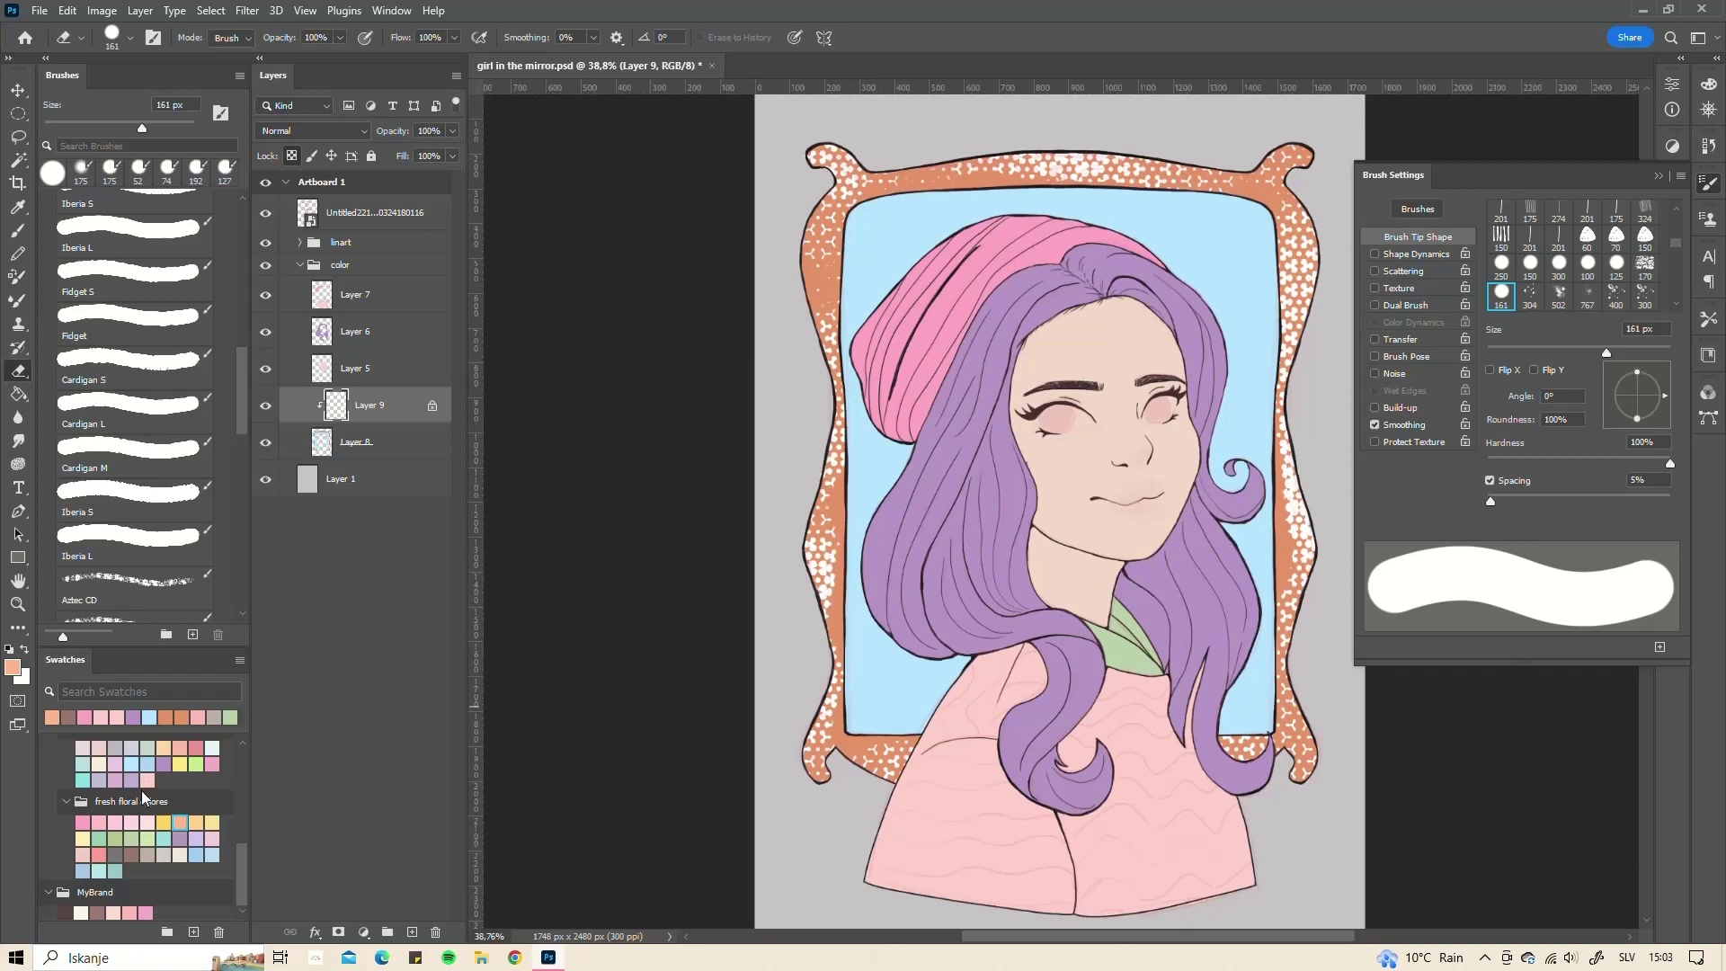
pyautogui.hotkey('ctrl', 'z')
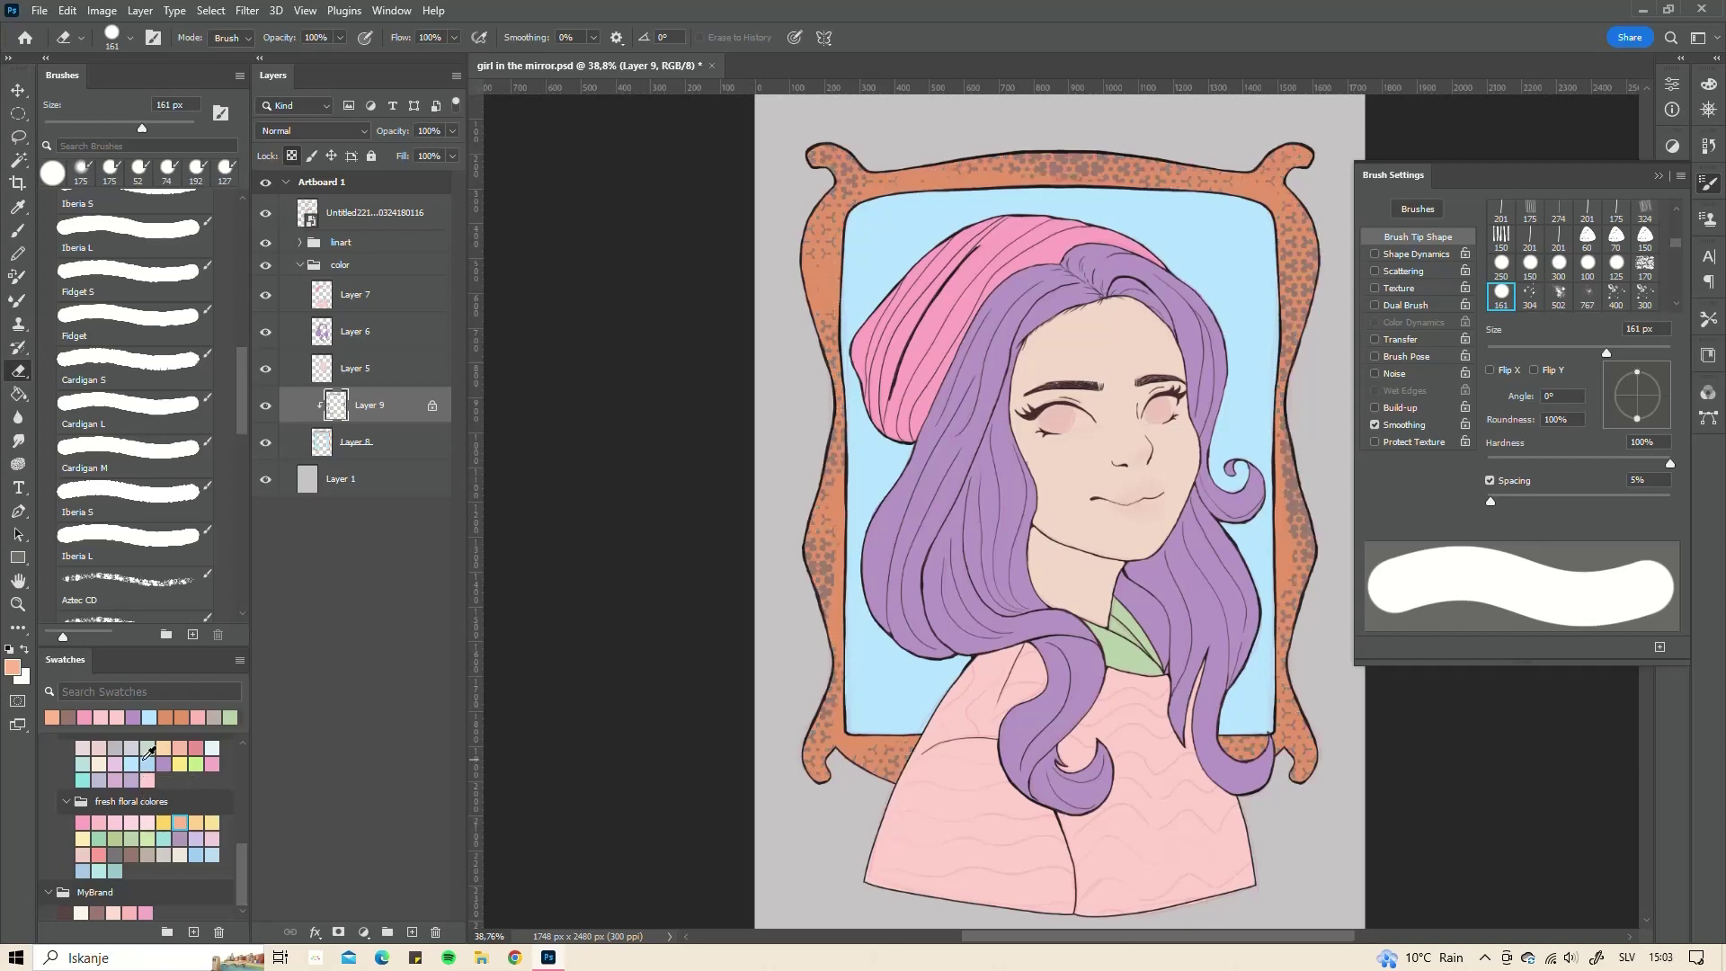
# - Paint lighter dots and light-yellow Hard Round Pressure Opacity sparkles across the frame
pyautogui.click(18, 232)
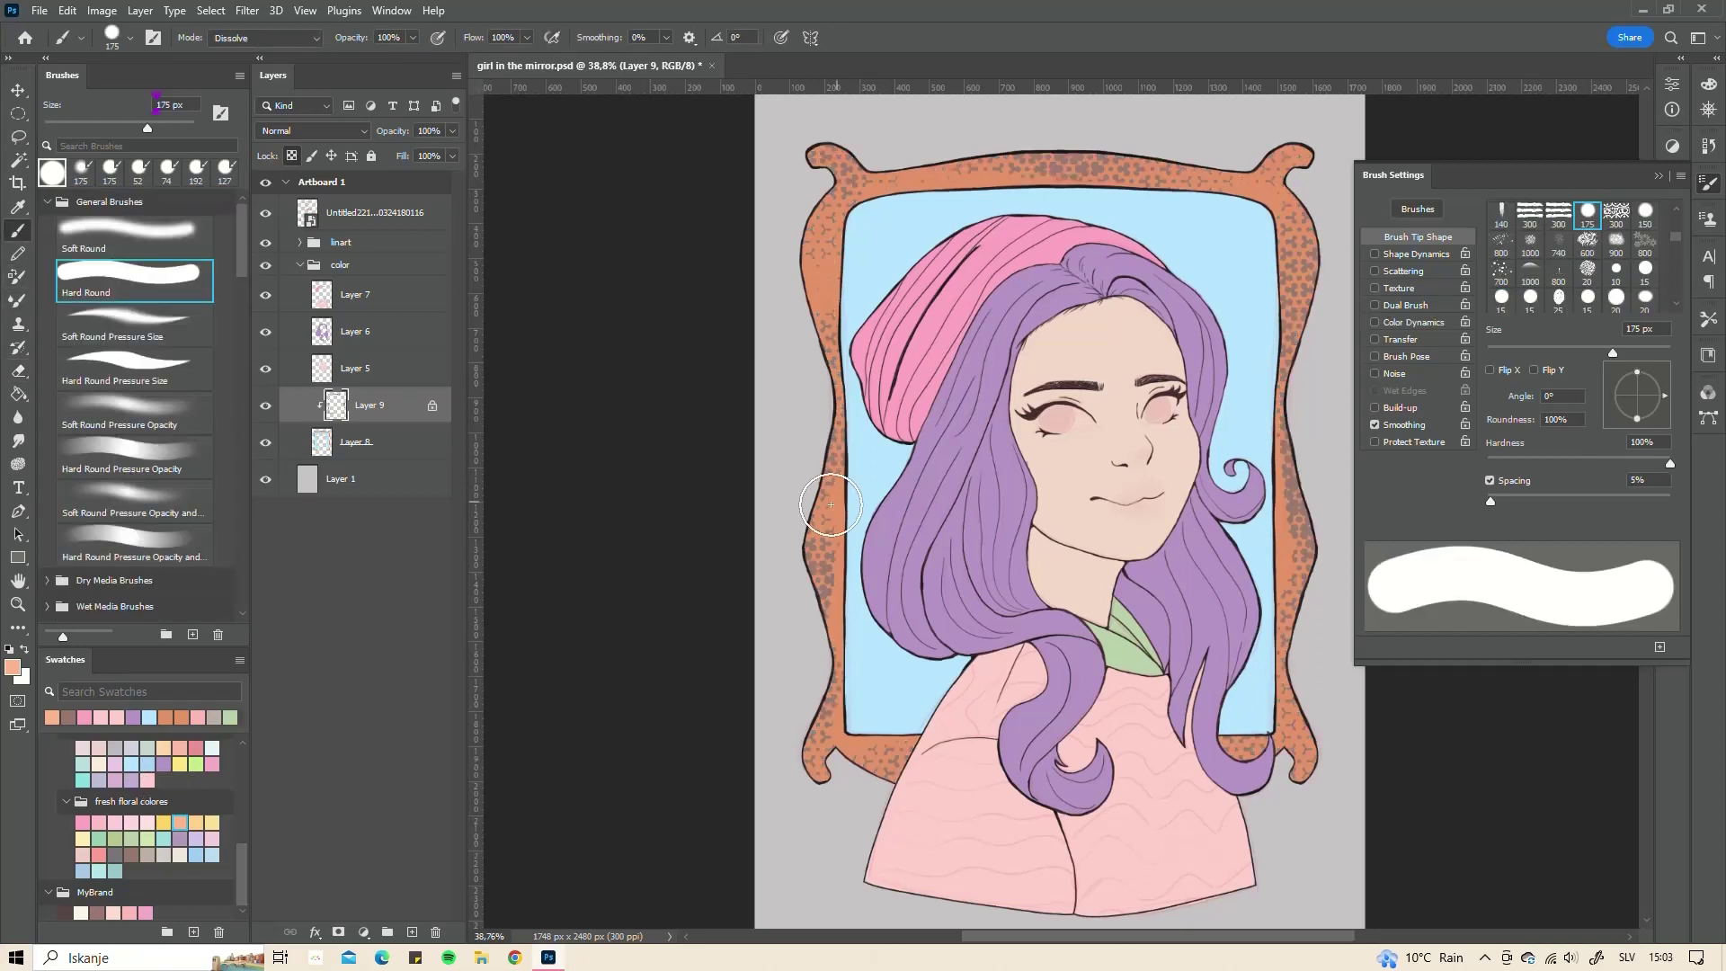
pyautogui.click(188, 817)
pyautogui.moveTo(827, 782)
pyautogui.mouseDown()
pyautogui.moveTo(809, 575)
pyautogui.moveTo(836, 180)
pyautogui.moveTo(1294, 314)
pyautogui.moveTo(1299, 782)
pyautogui.mouseUp()
pyautogui.click(179, 764)
pyautogui.click(125, 457)
pyautogui.moveTo(827, 764); pyautogui.dragTo(822, 539)
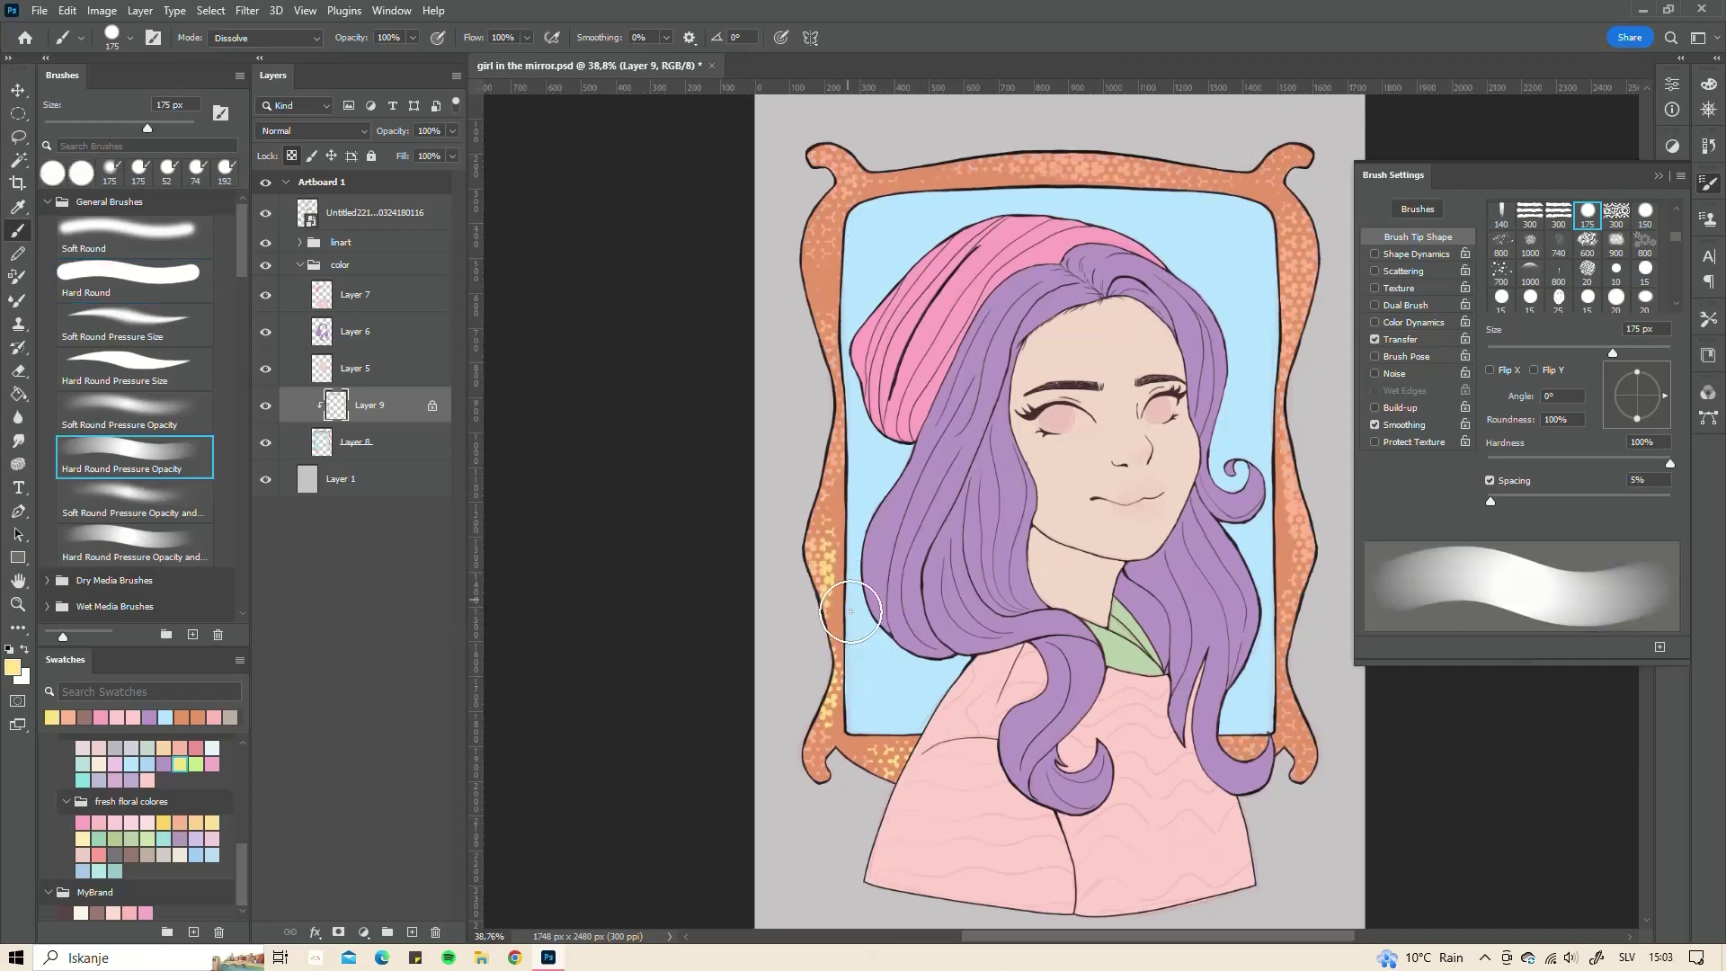
pyautogui.moveTo(874, 223)
pyautogui.mouseDown()
pyautogui.moveTo(1281, 472)
pyautogui.moveTo(822, 777)
pyautogui.mouseUp()
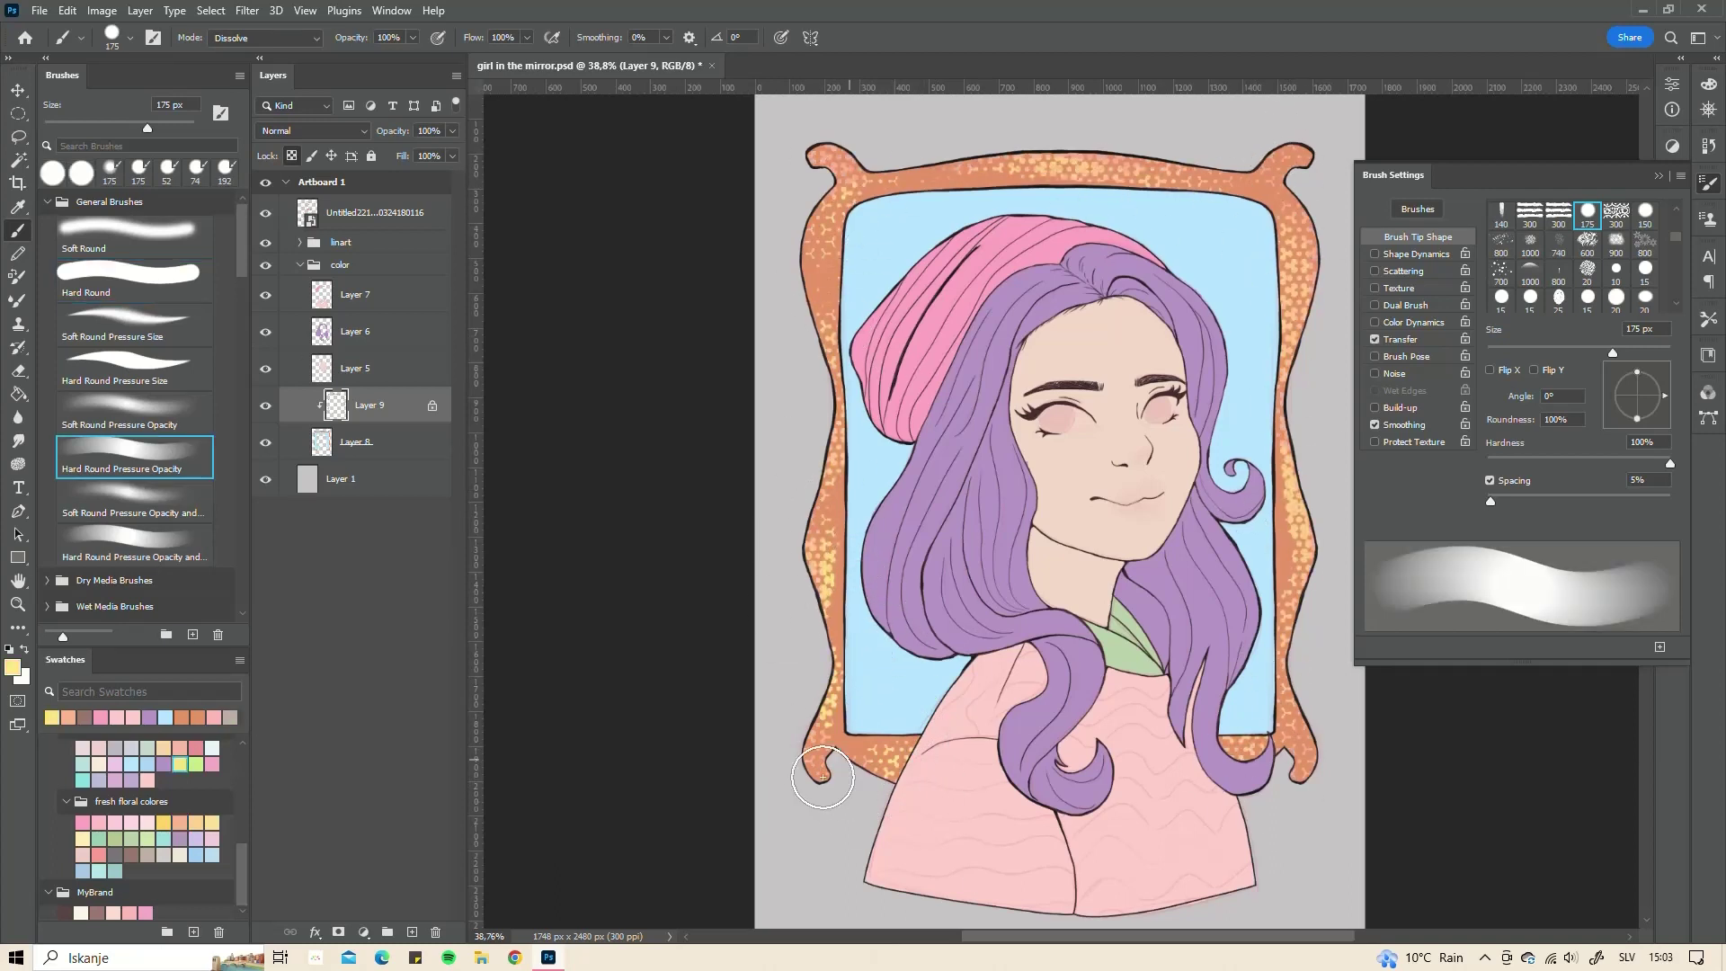
# - Pick salmon and add a new clipped Layer 10 for frame shading
pyautogui.click(99, 854)
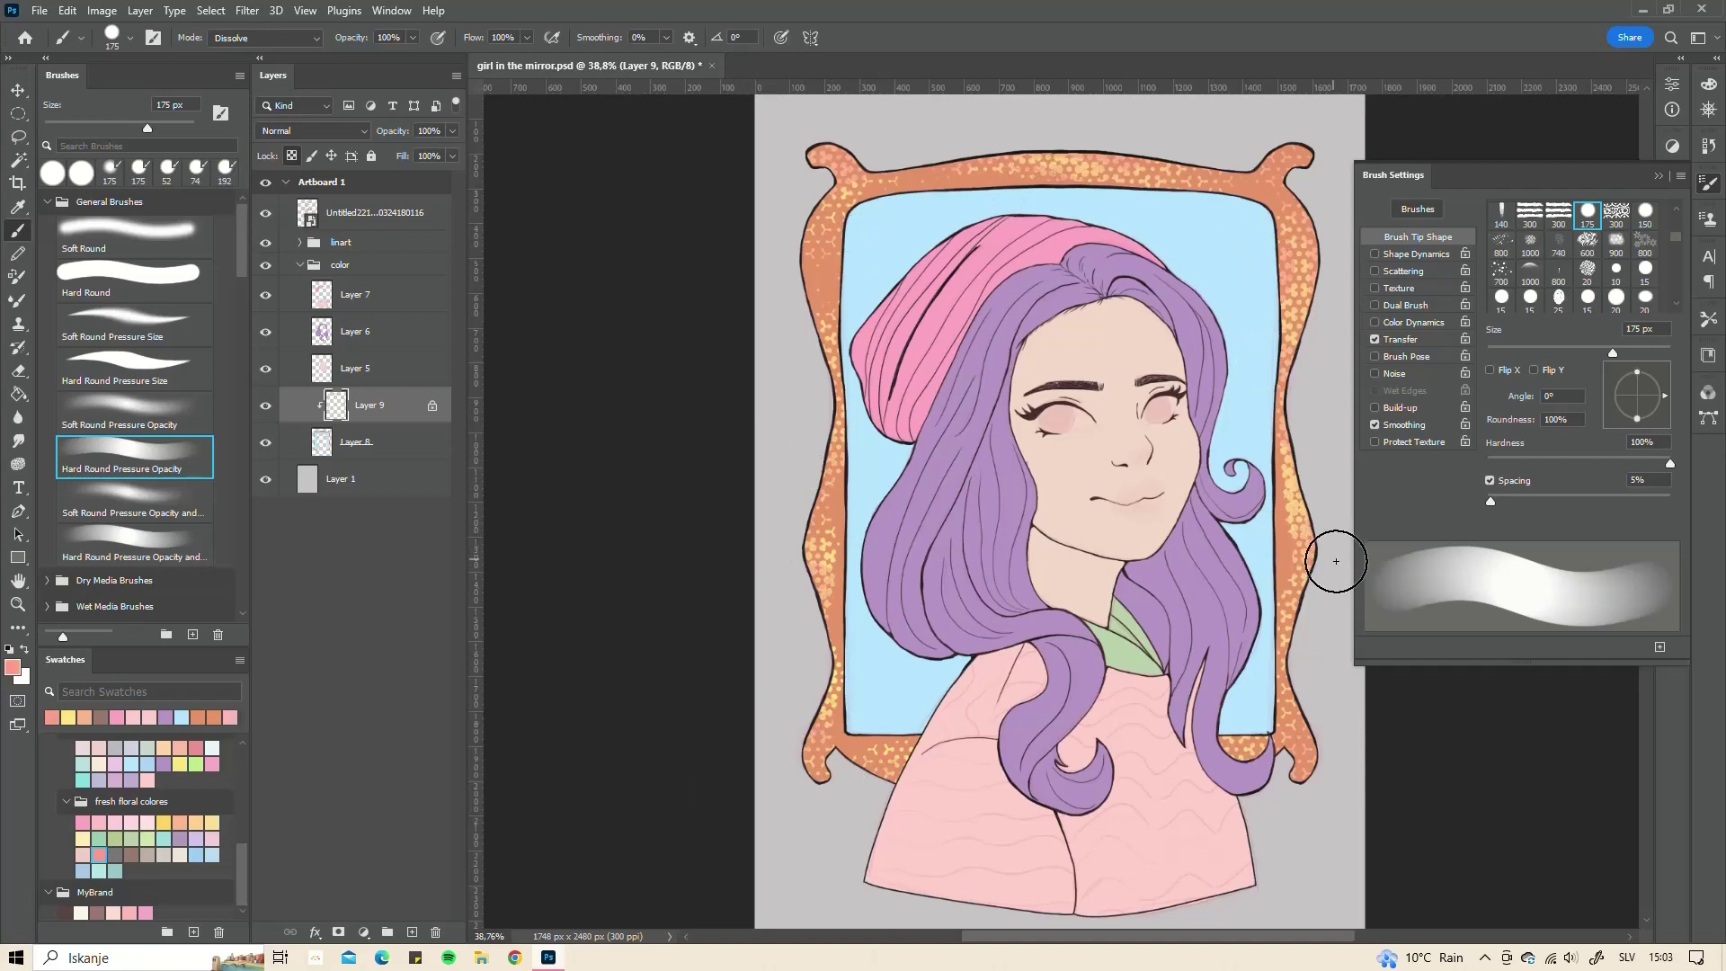
pyautogui.scroll(-2, 864, 721)
pyautogui.hotkey('ctrl', 'shift', 'alt', 'n')
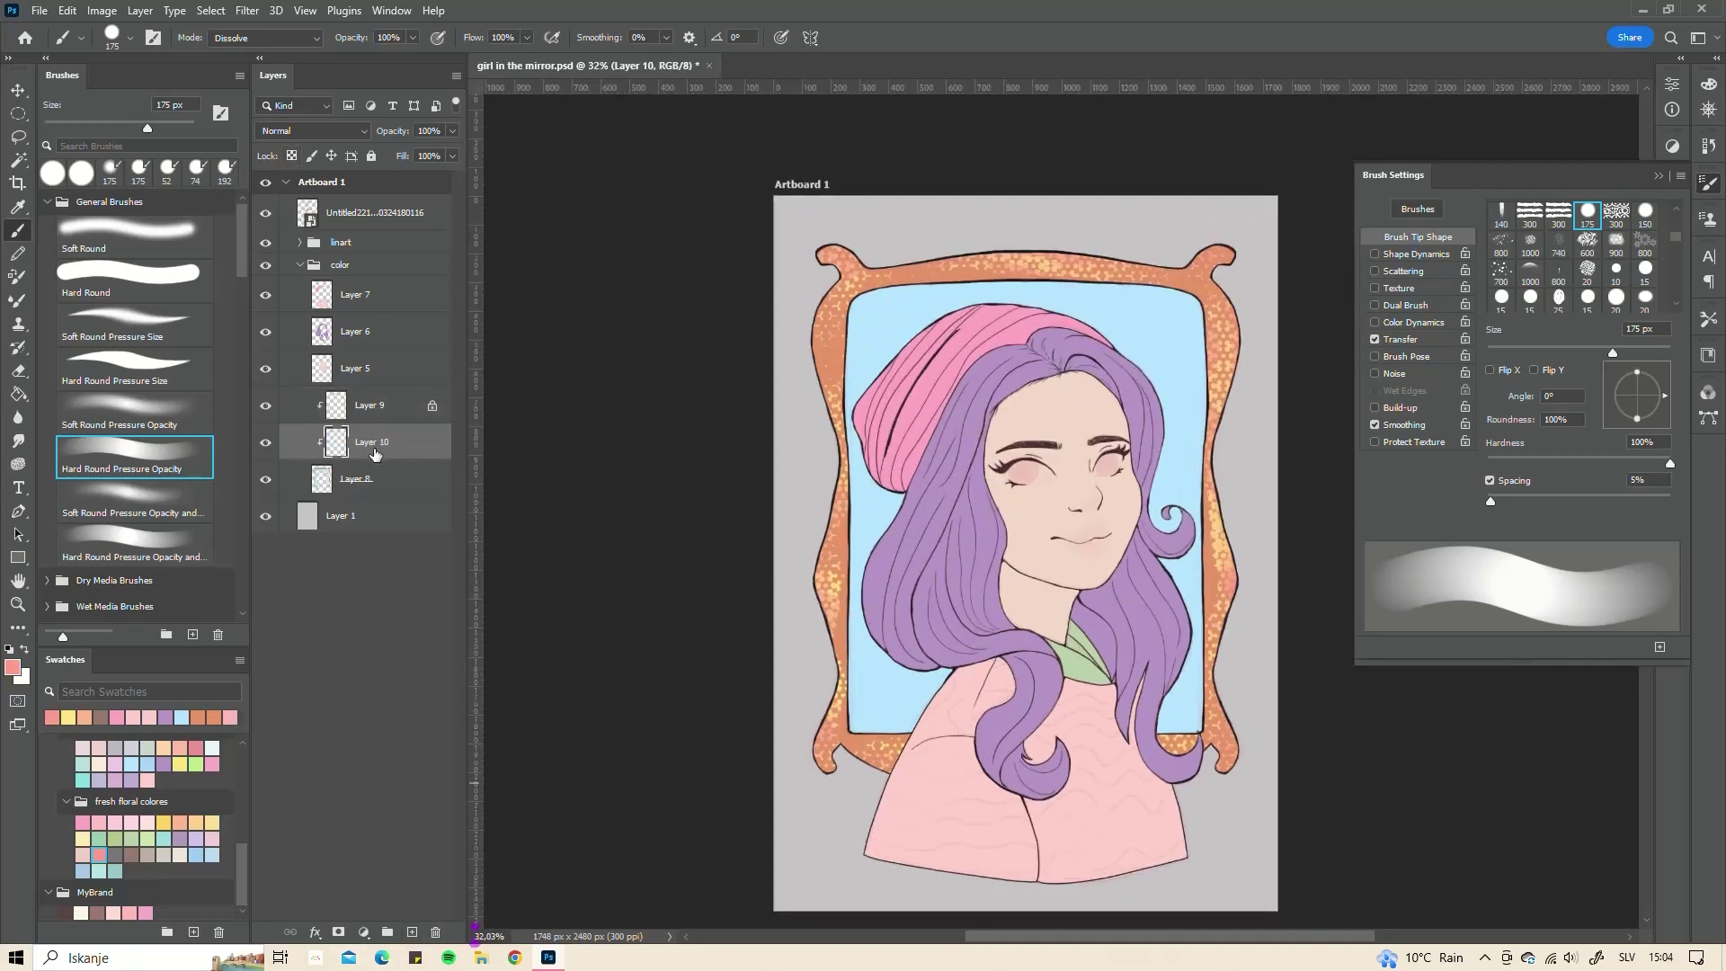
# - Set up a low-flow Soft Round brush with a darker colour from the Color panel
pyautogui.click(135, 231)
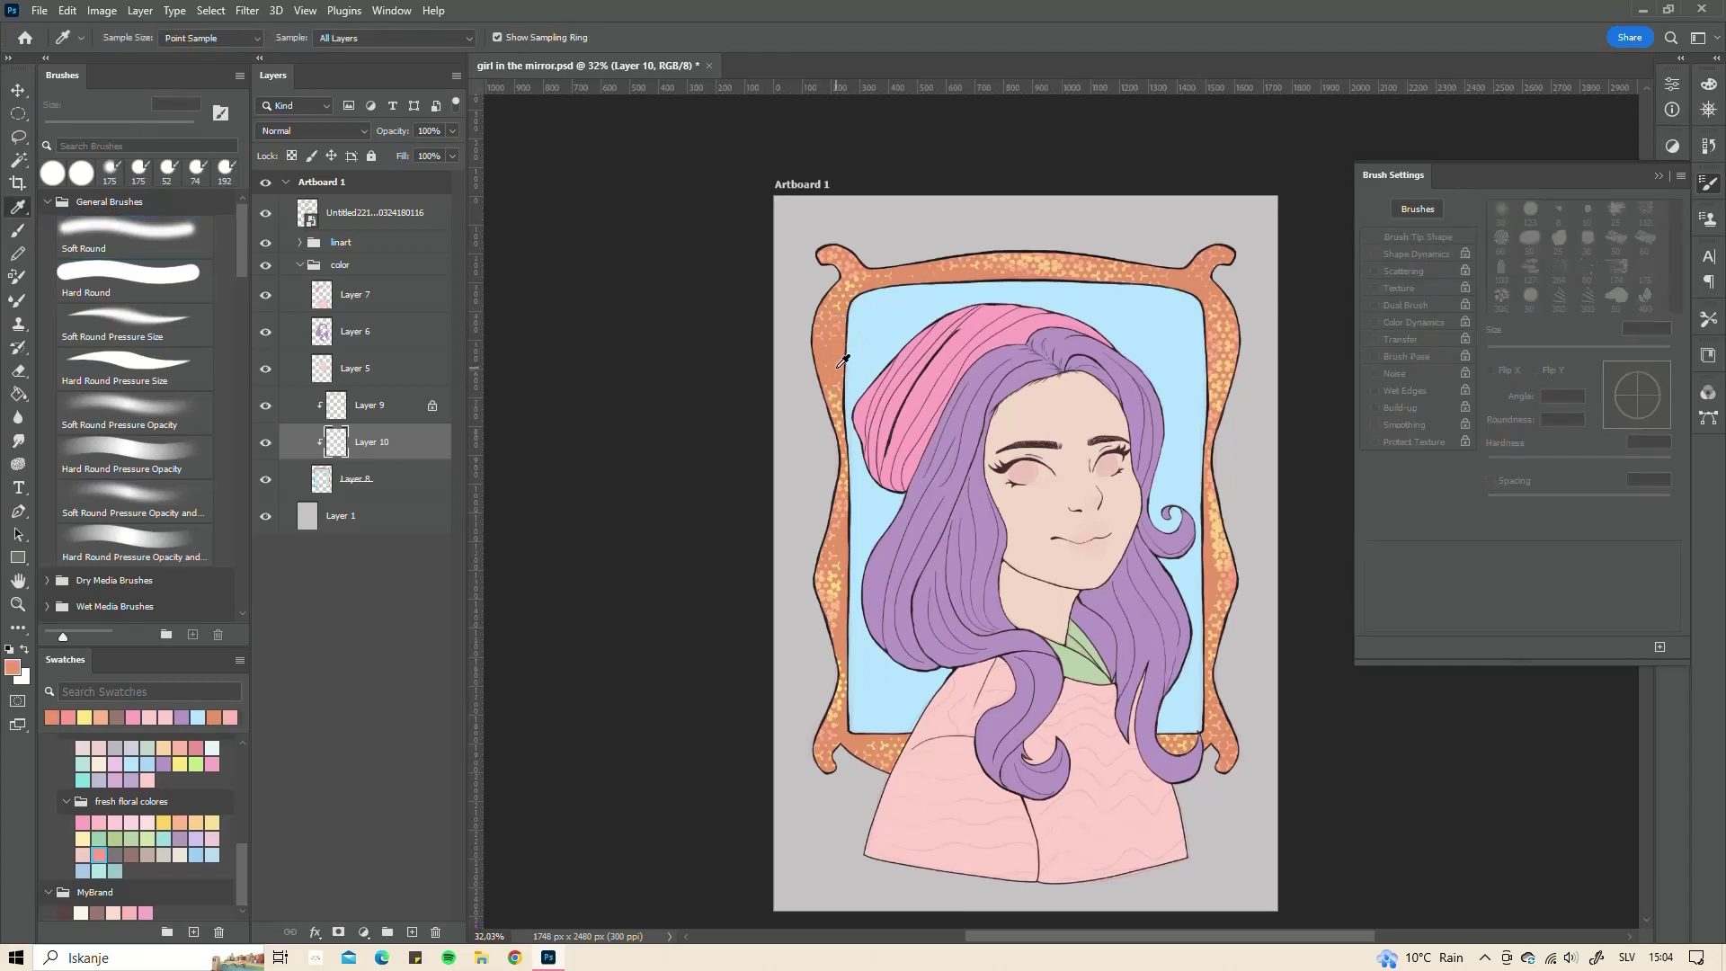
pyautogui.click(1708, 83)
pyautogui.click(1580, 133)
pyautogui.click(913, 540)
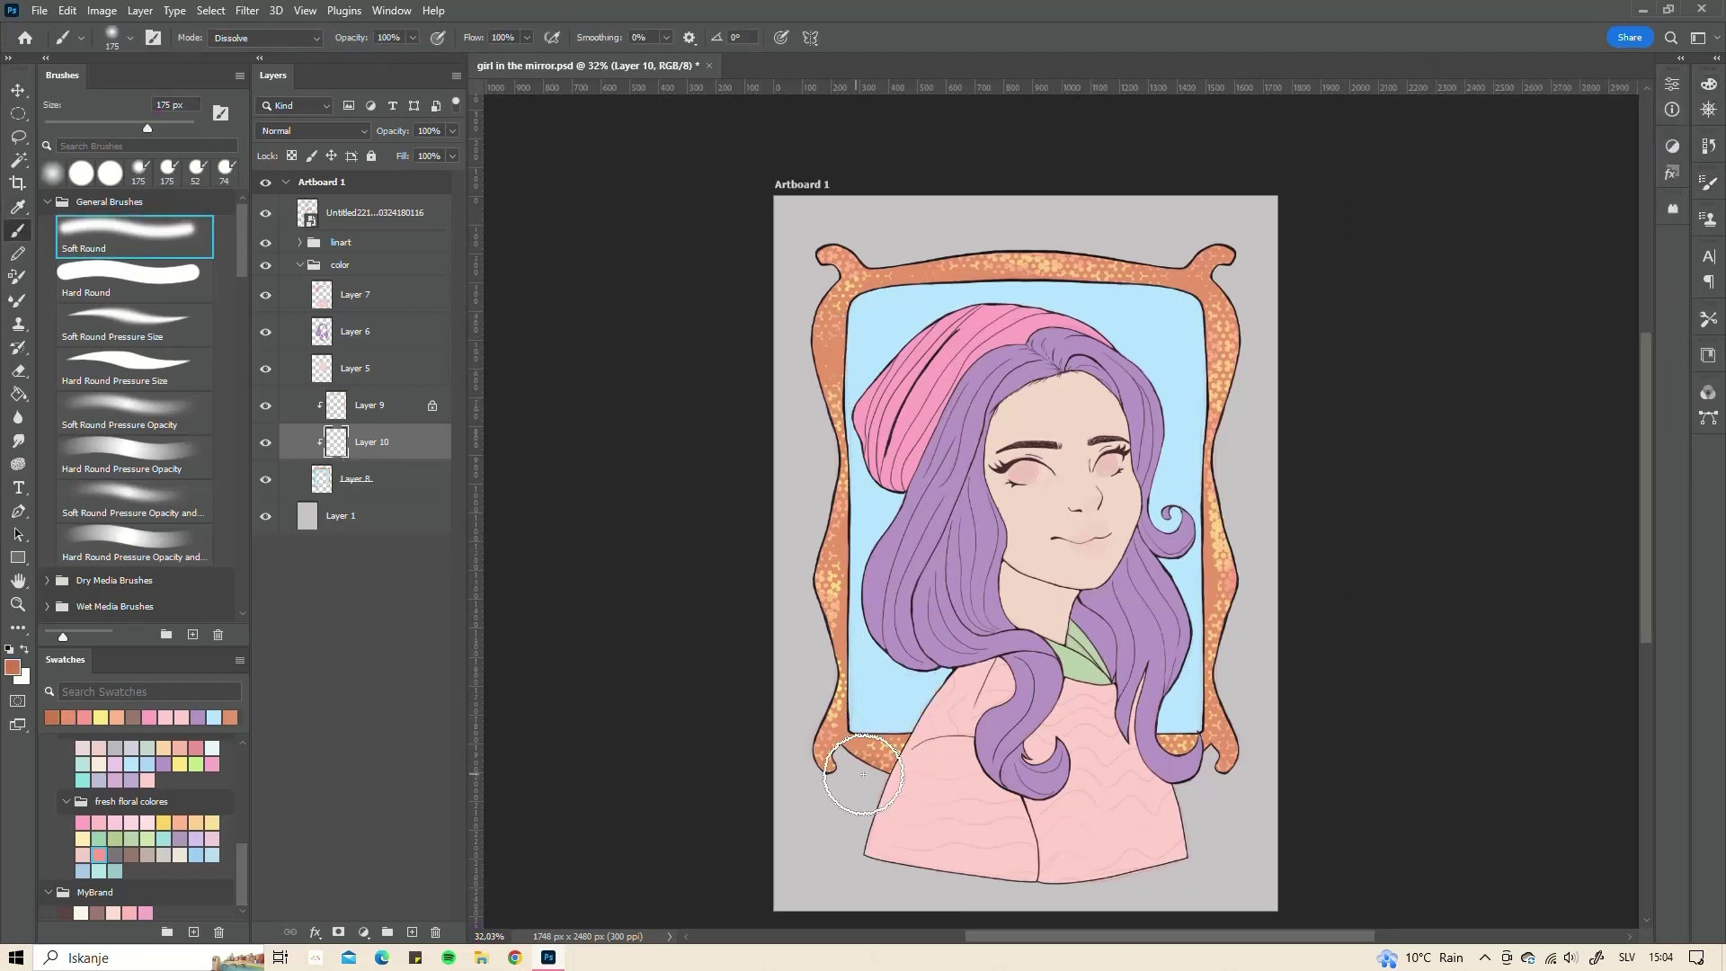
pyautogui.moveTo(476, 38); pyautogui.dragTo(444, 45)
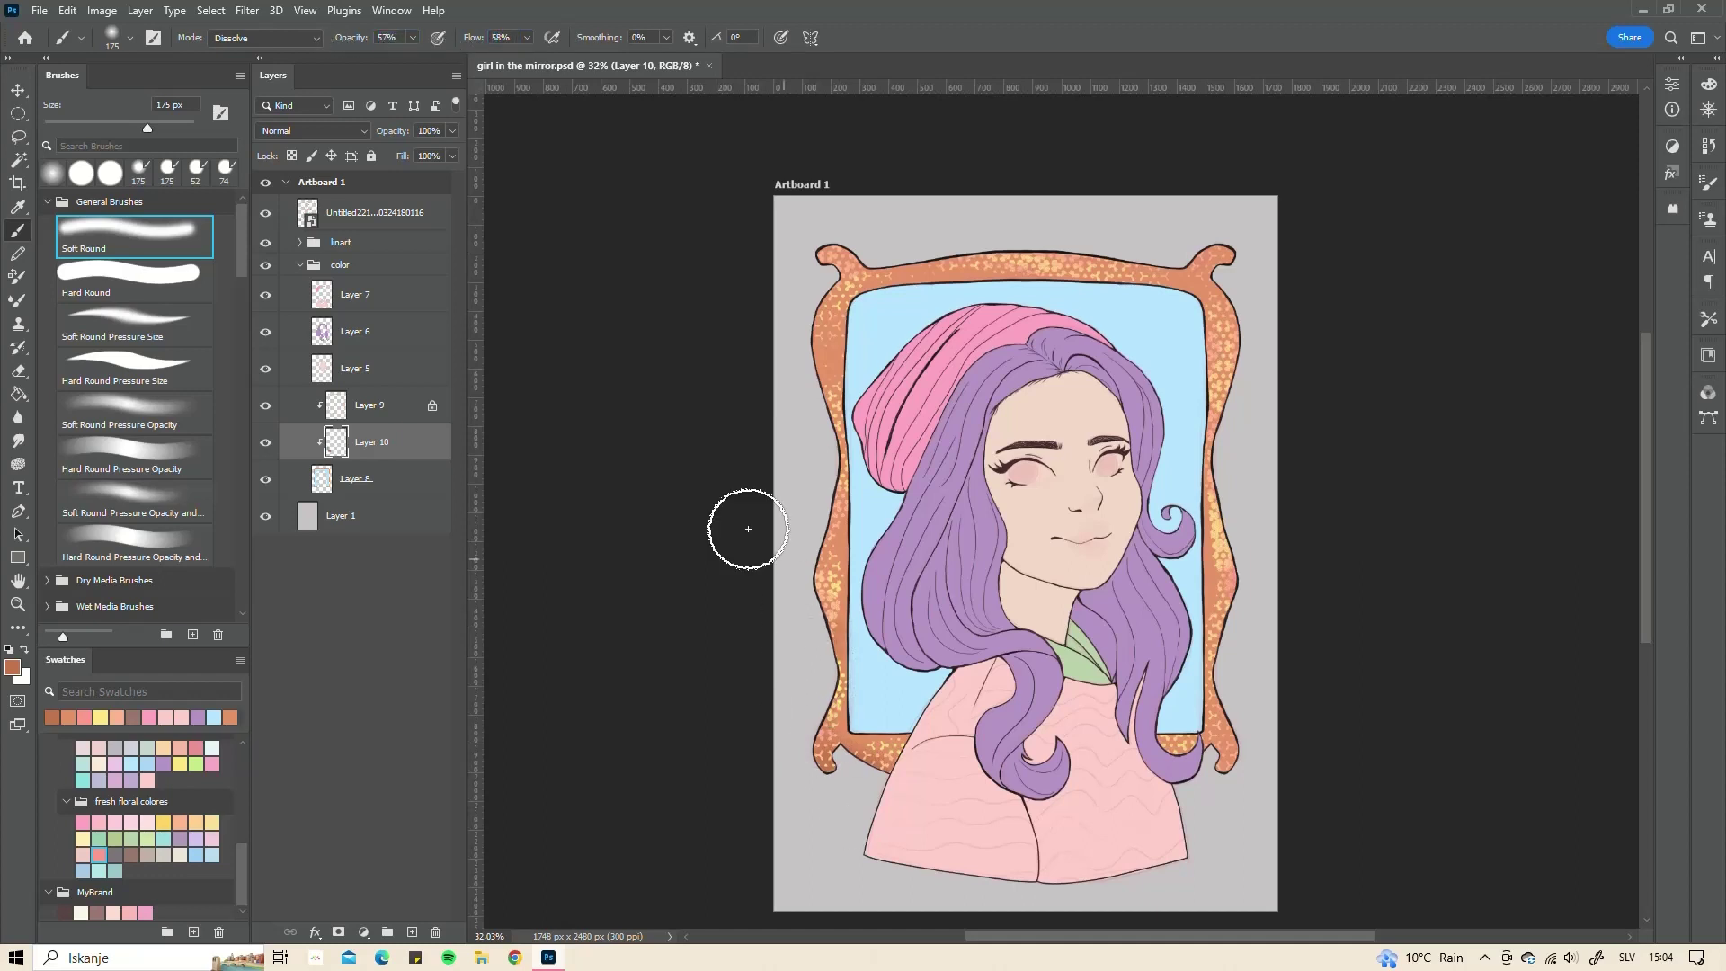
pyautogui.rightClick(818, 454)
pyautogui.press('Return')
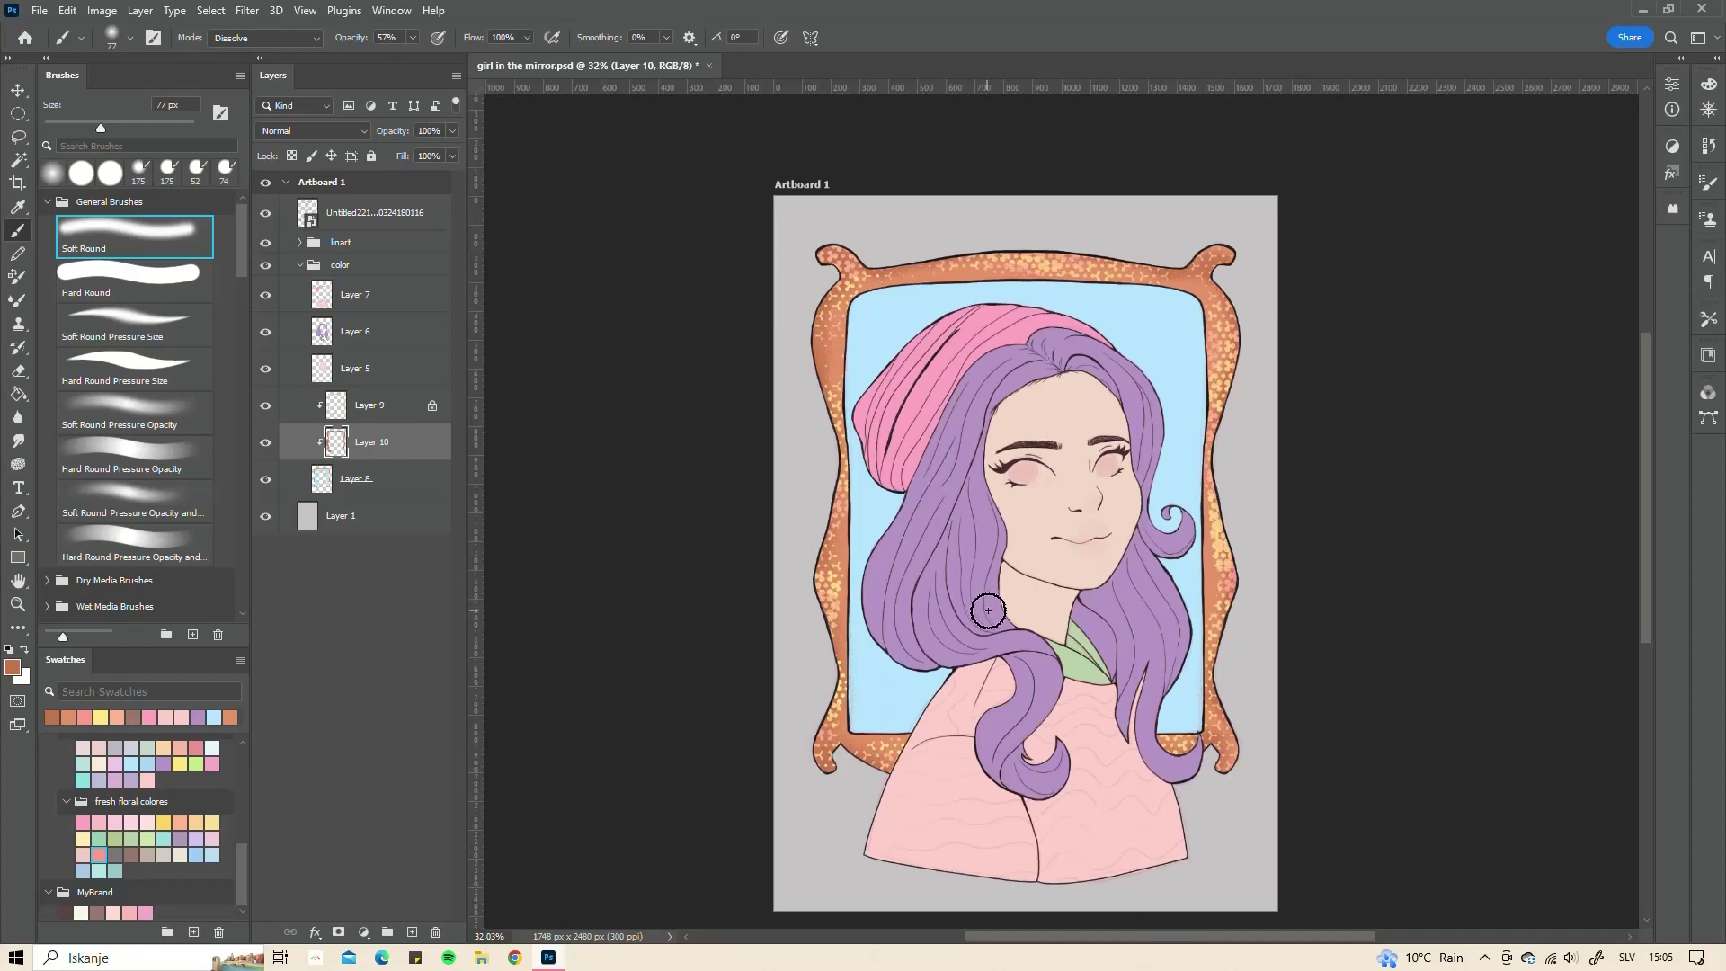
# - Erase stray purple by the right frame edge and paint 117 px soft blue shading beside the hat
pyautogui.press('e')
pyautogui.moveTo(1173, 657); pyautogui.dragTo(1192, 714)
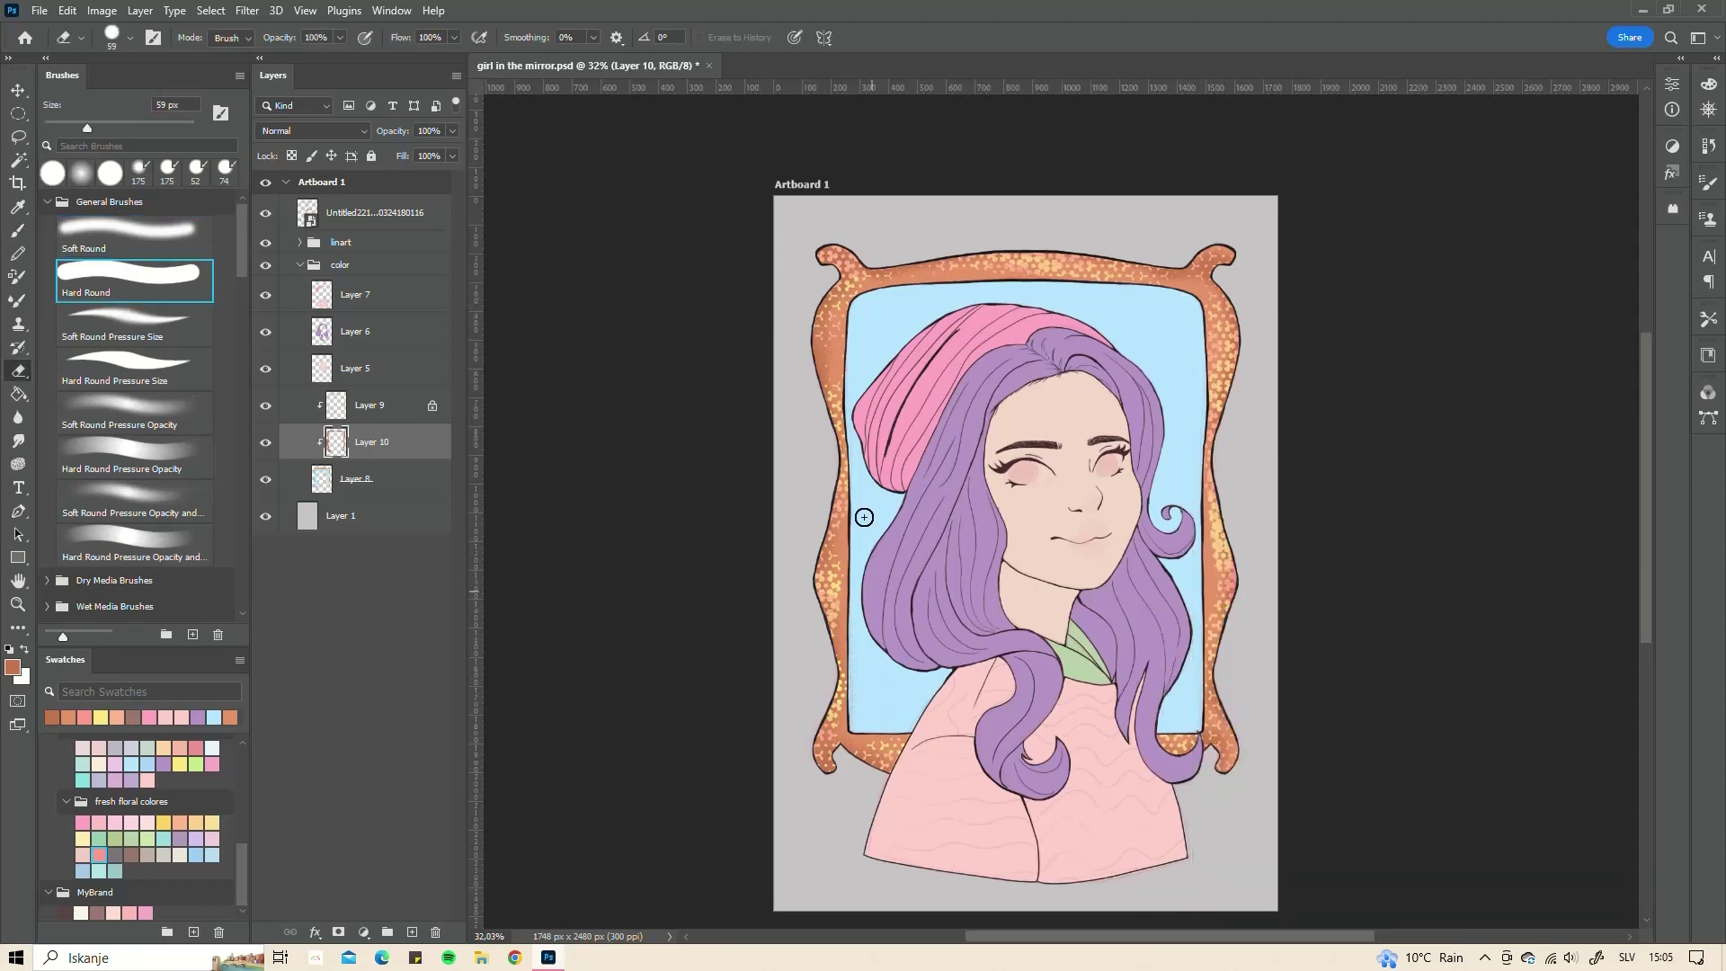
pyautogui.press('b')
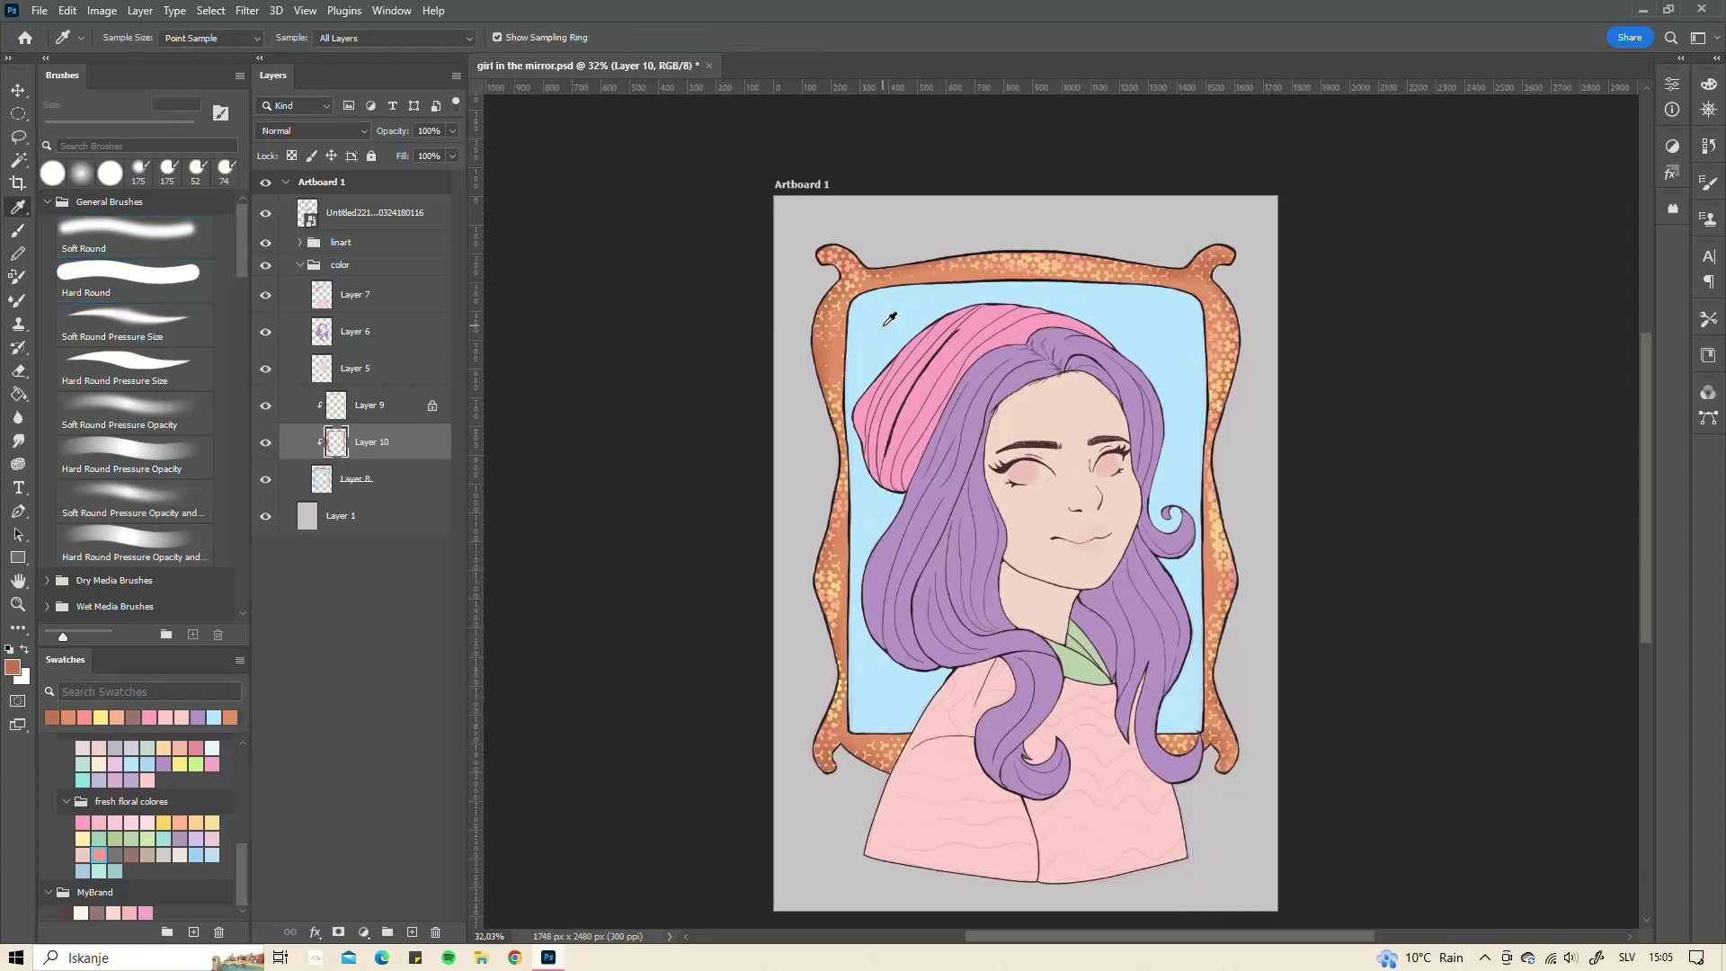
pyautogui.keyDown('alt'); pyautogui.click(887, 330); pyautogui.keyUp('alt')
pyautogui.press('F6')
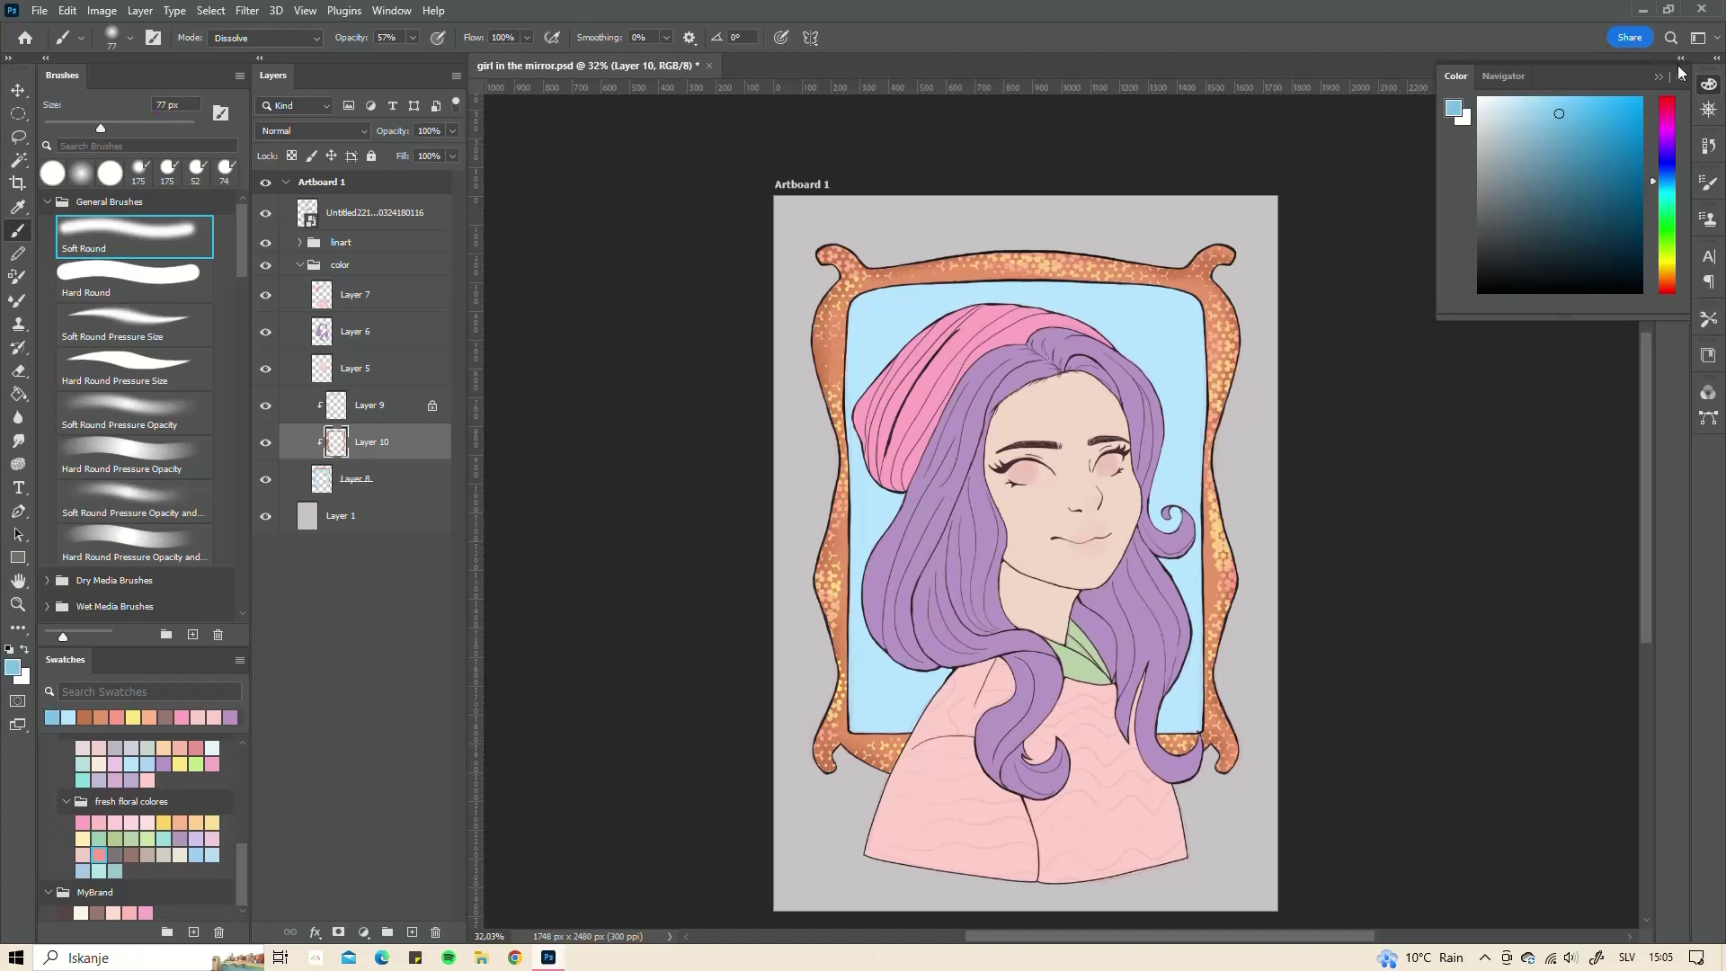
pyautogui.click(1677, 70)
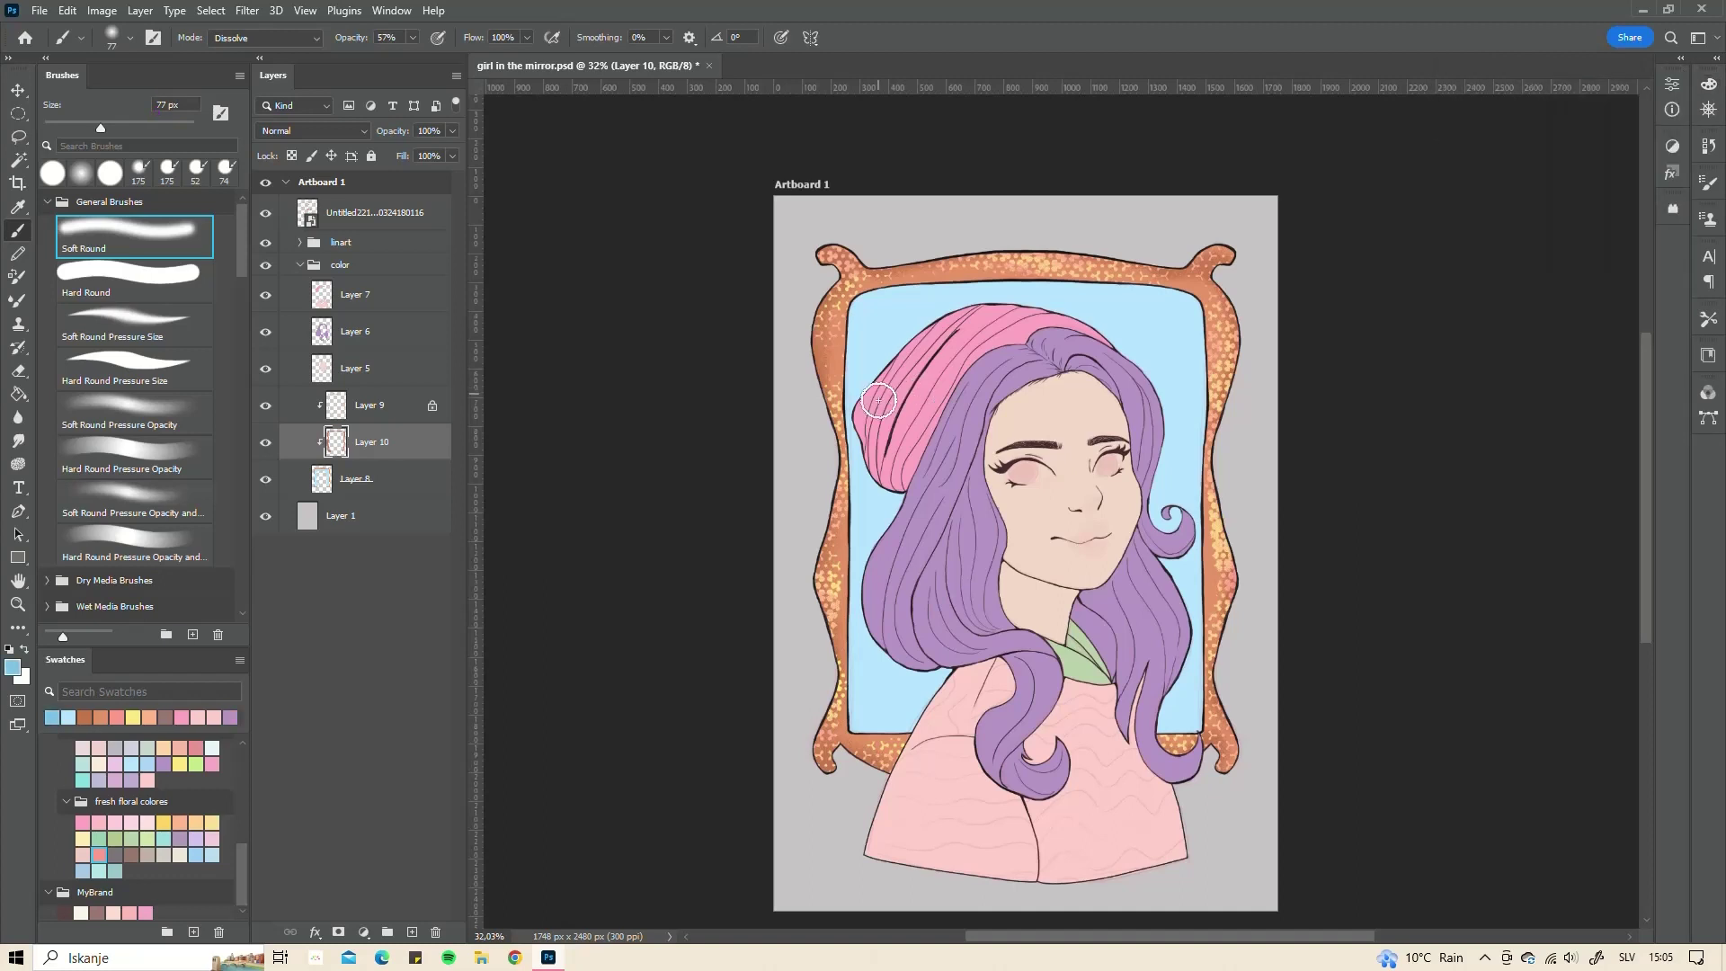
pyautogui.press(']')
pyautogui.press(']')
pyautogui.press(']')
pyautogui.moveTo(867, 383); pyautogui.dragTo(903, 351)
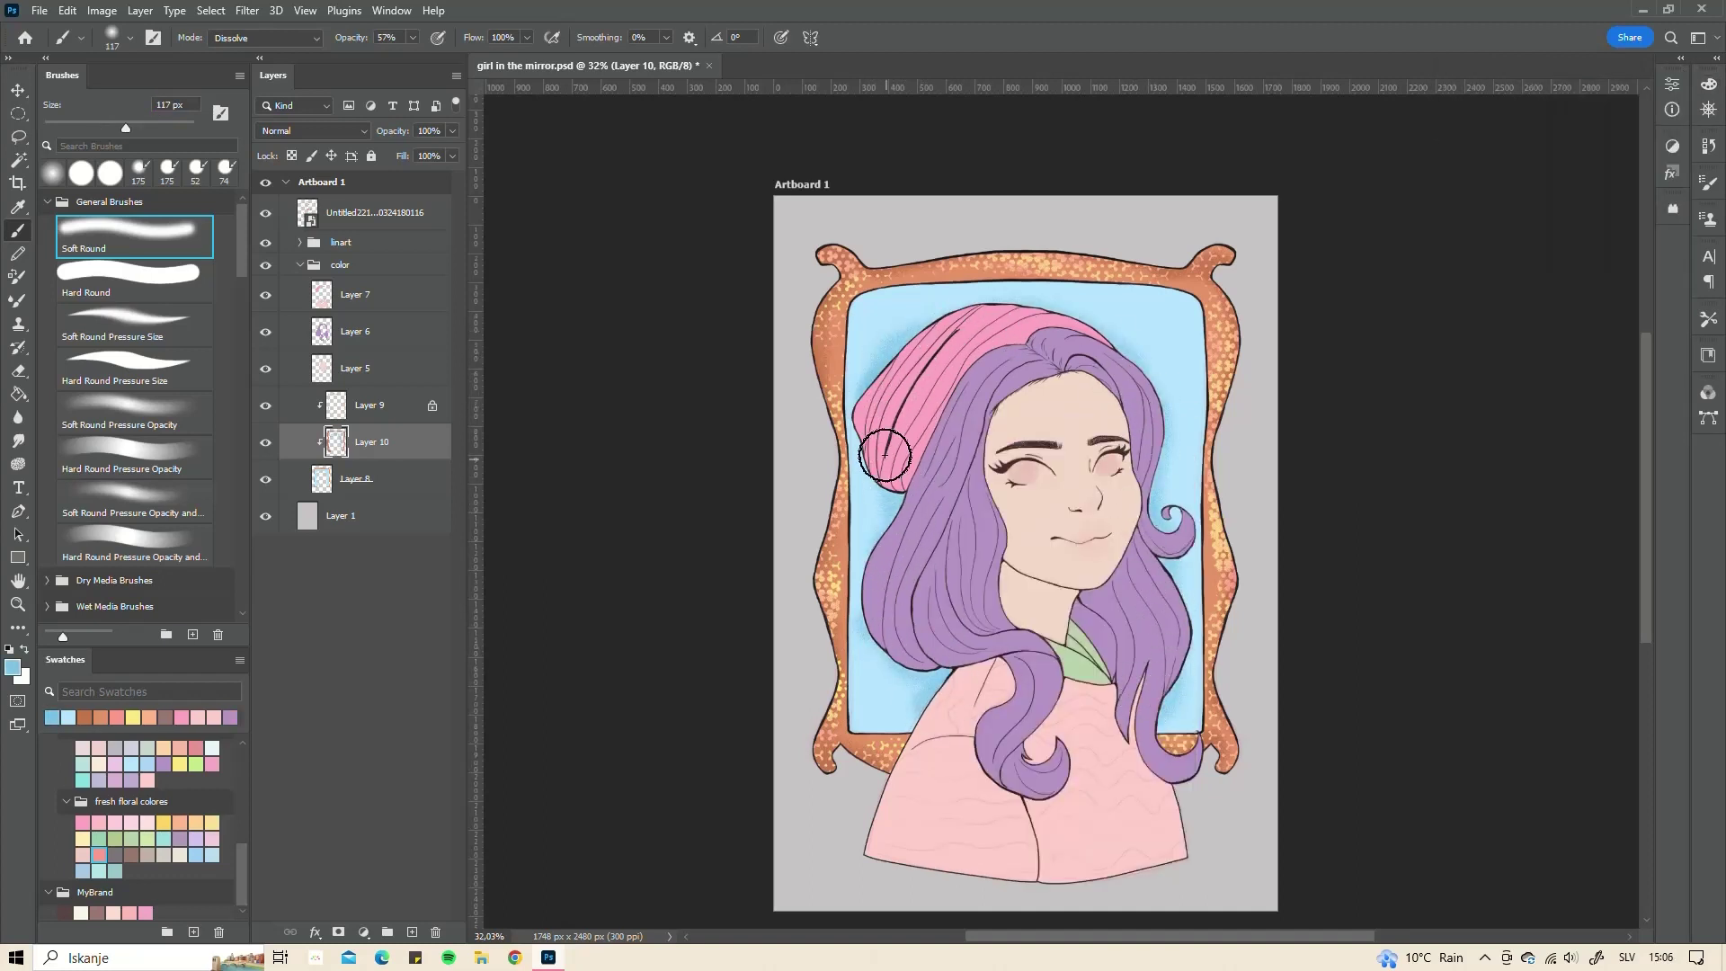
# - Pick lighter blues in the Color panel and select Layer 5
pyautogui.click(1708, 82)
pyautogui.click(1555, 117)
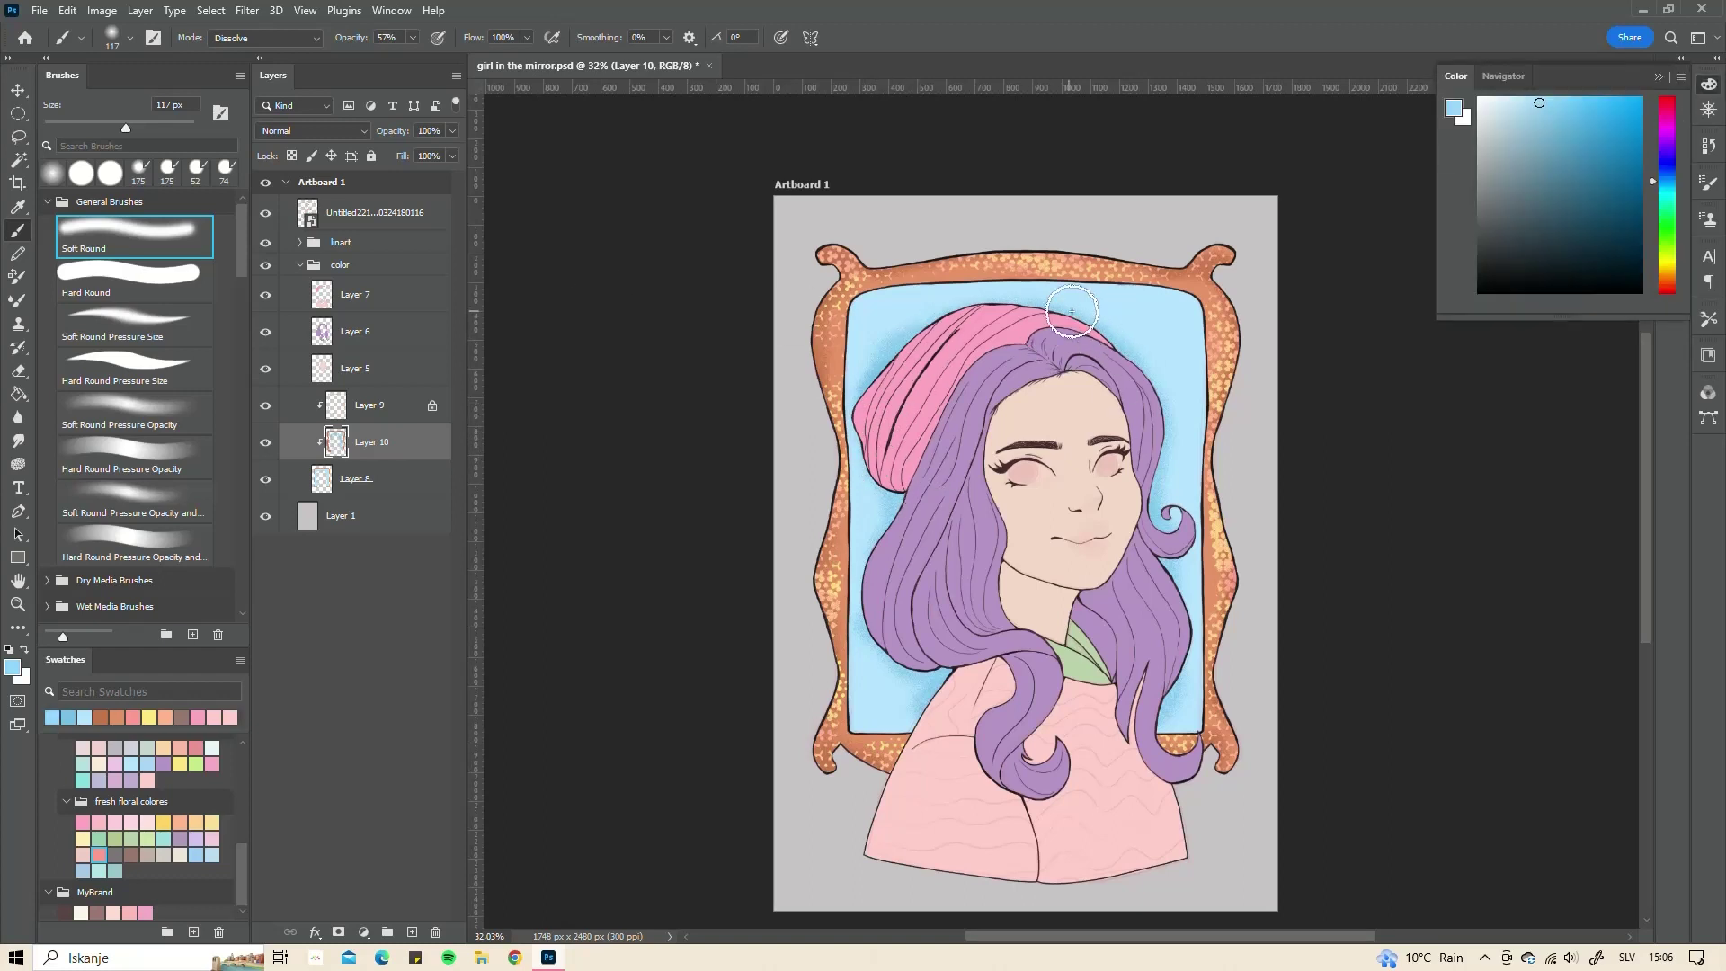
pyautogui.click(1499, 101)
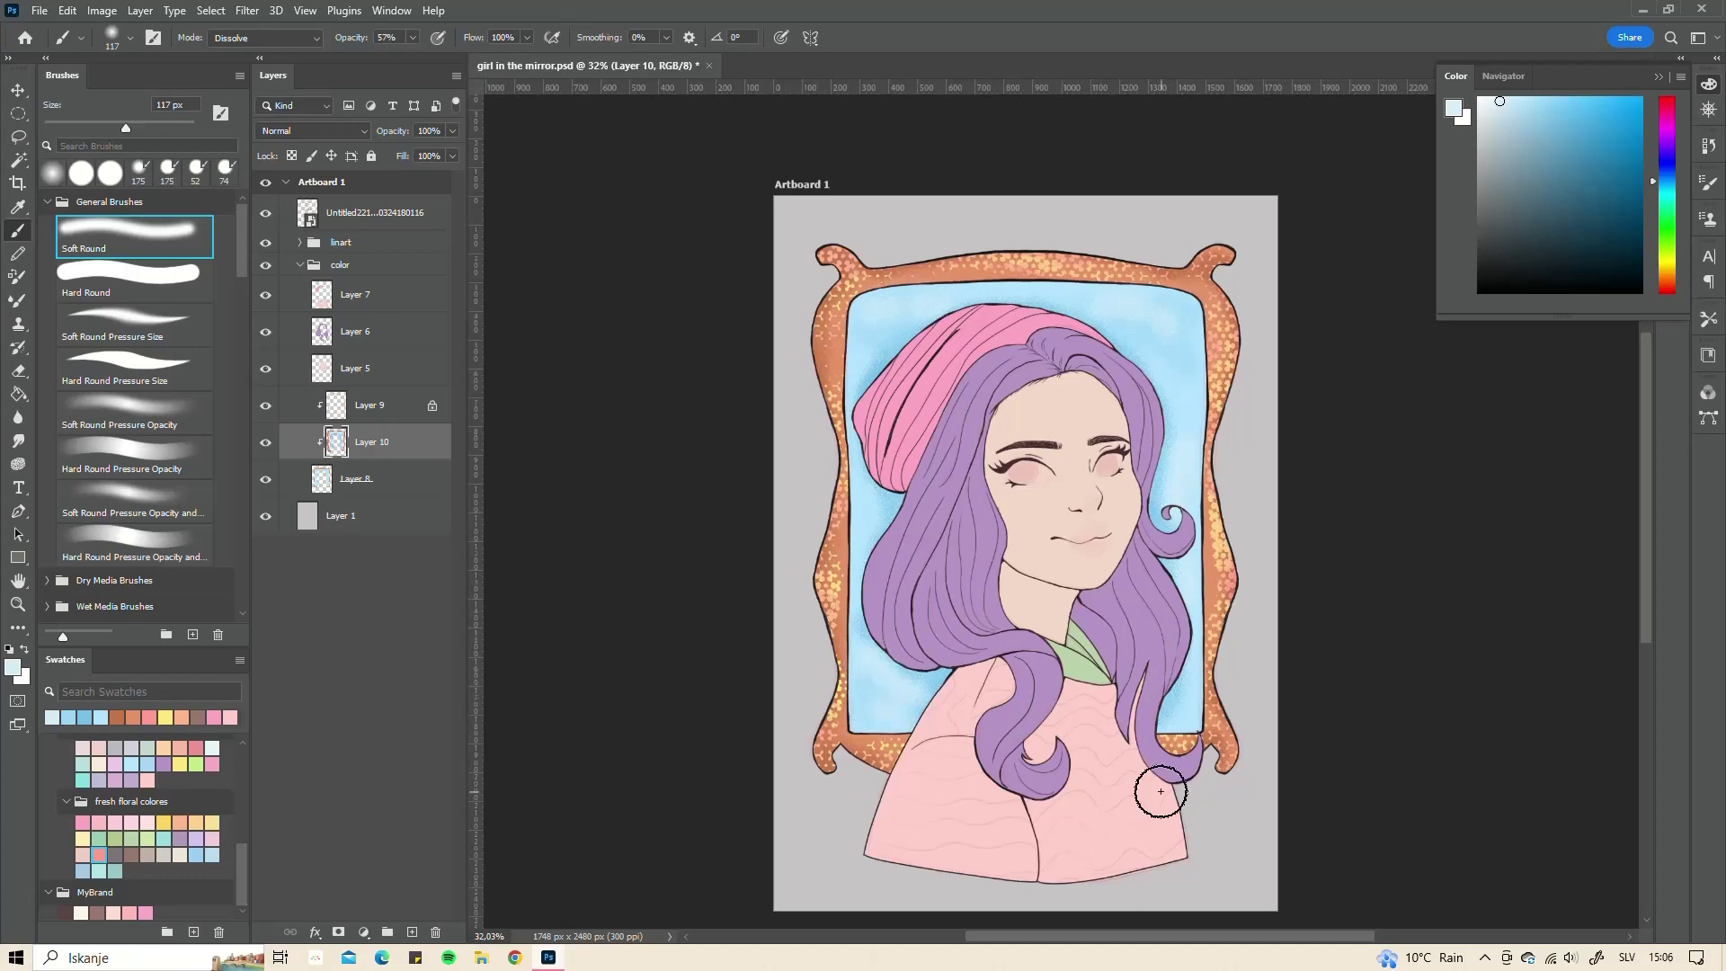
pyautogui.click(359, 368)
# - Add Layer 11 above Layer 5 and clip it for shading
pyautogui.click(412, 932)
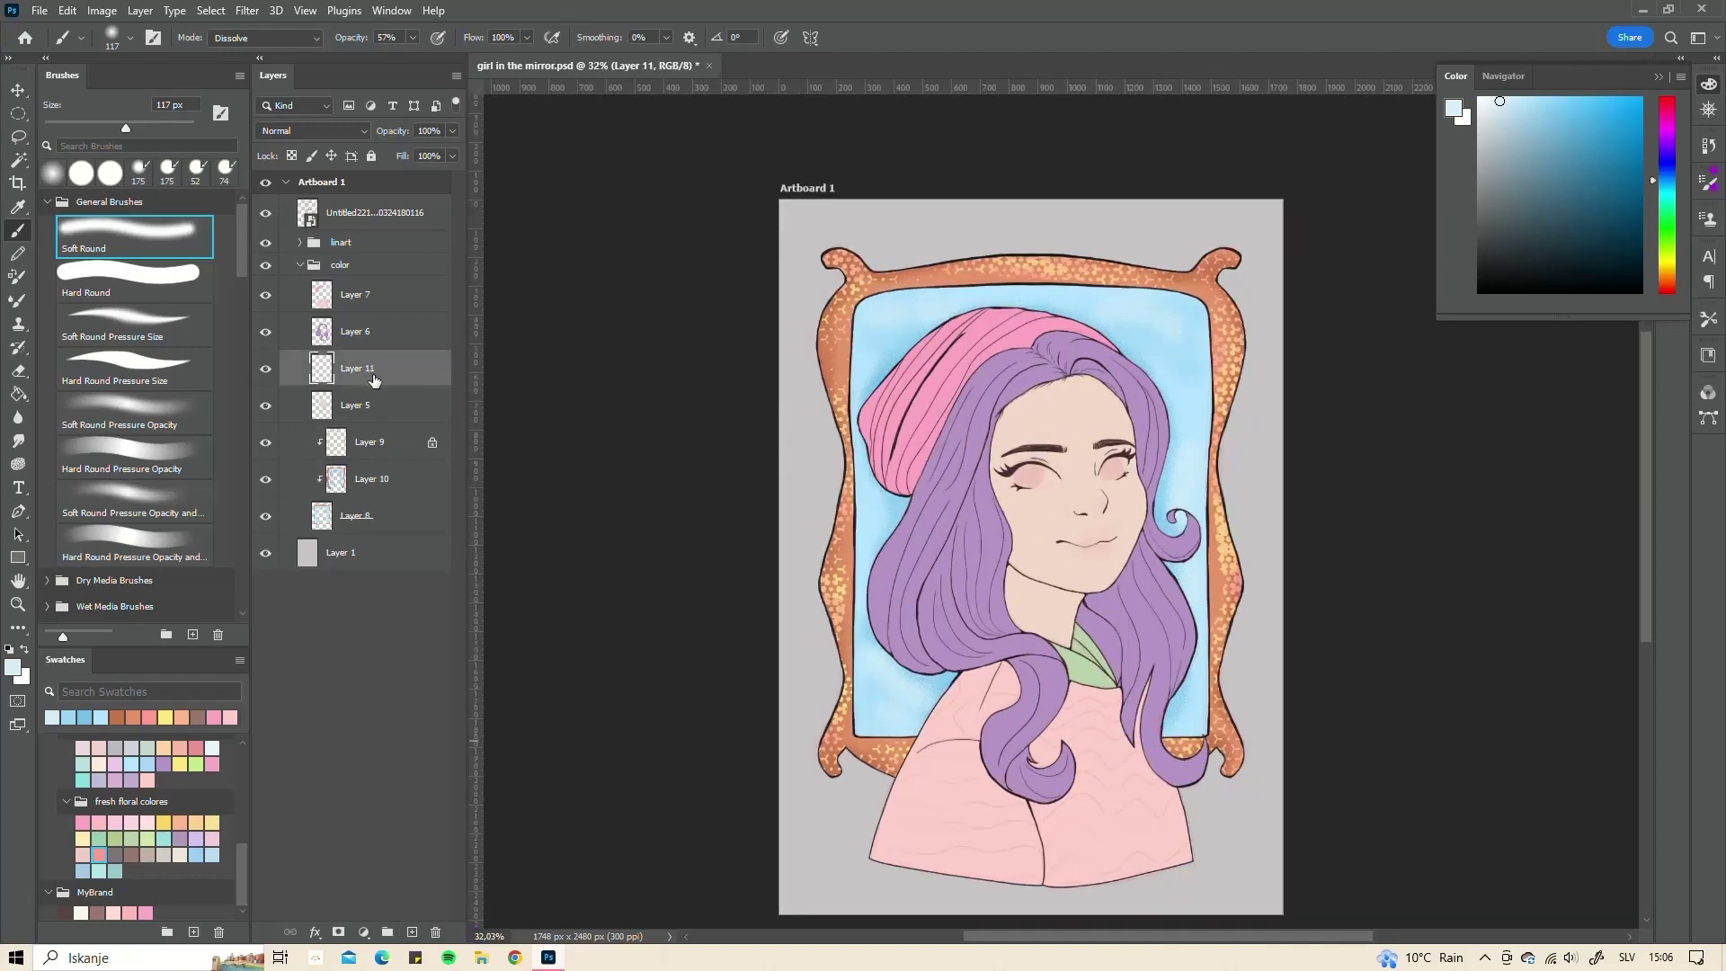
pyautogui.rightClick(371, 368)
pyautogui.click(432, 504)
pyautogui.scroll(-5, 135, 405)
pyautogui.click(130, 418)
# - Open Brush Settings and expand the dry_media brush folder
pyautogui.click(1708, 183)
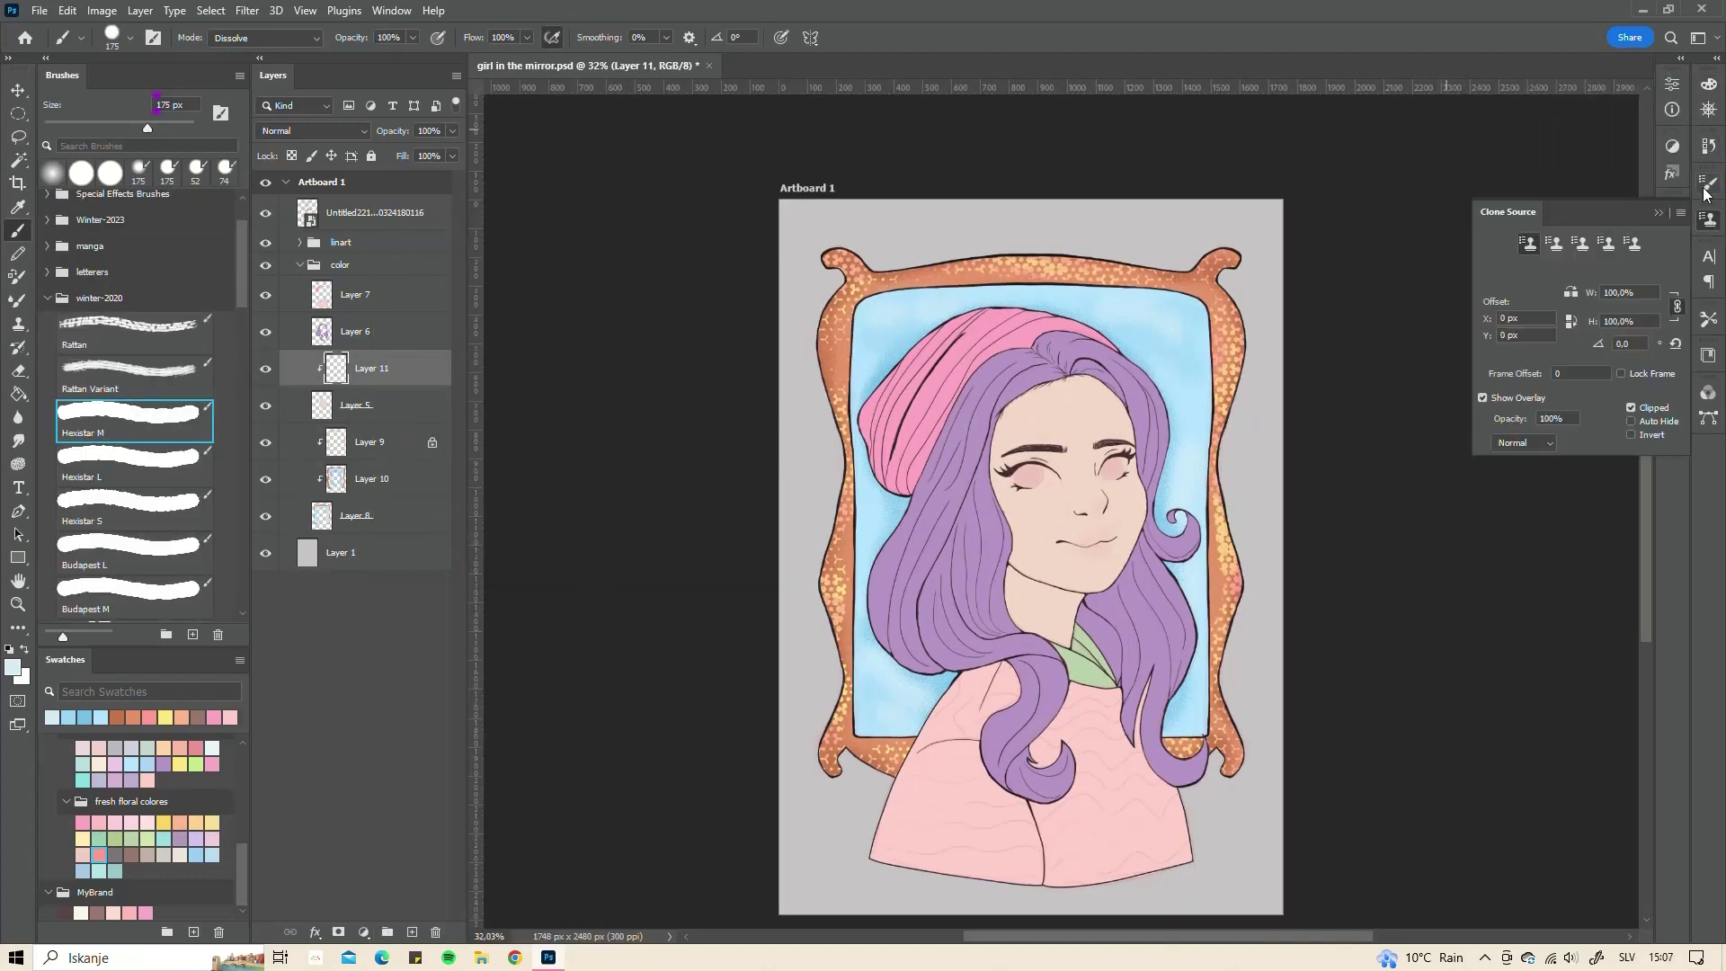
pyautogui.scroll(-3, 137, 529)
pyautogui.scroll(-5, 137, 529)
pyautogui.scroll(-3, 137, 528)
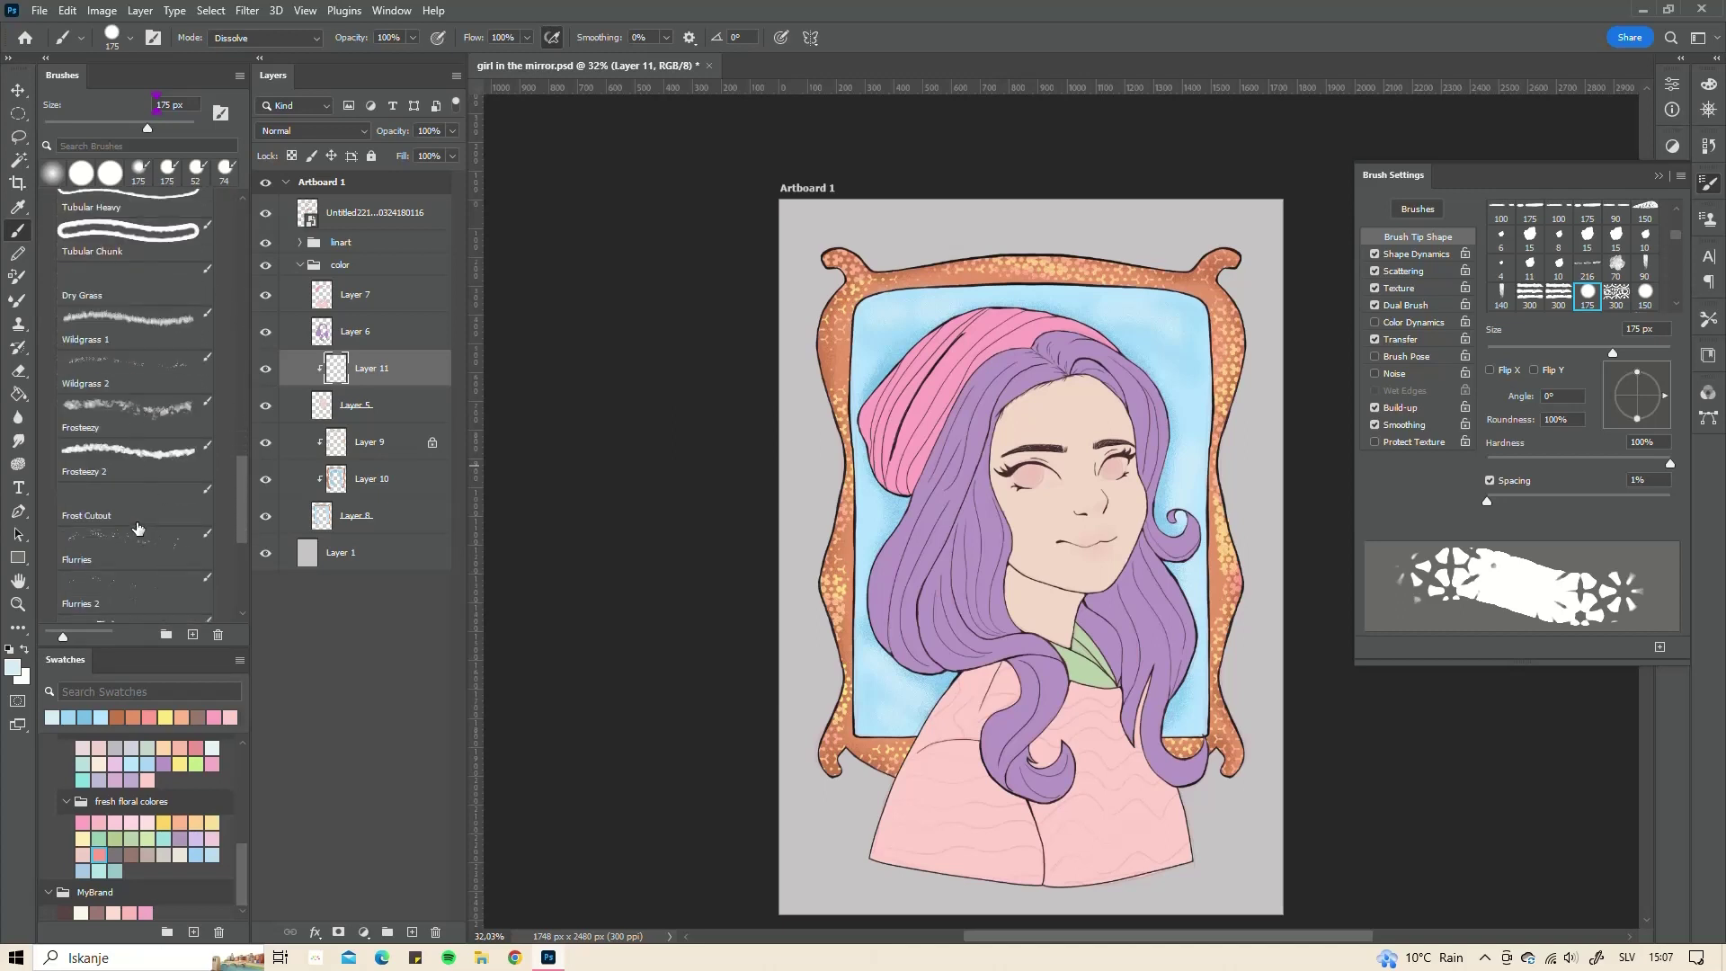
pyautogui.scroll(-5, 136, 529)
pyautogui.click(50, 557)
pyautogui.scroll(-3, 135, 431)
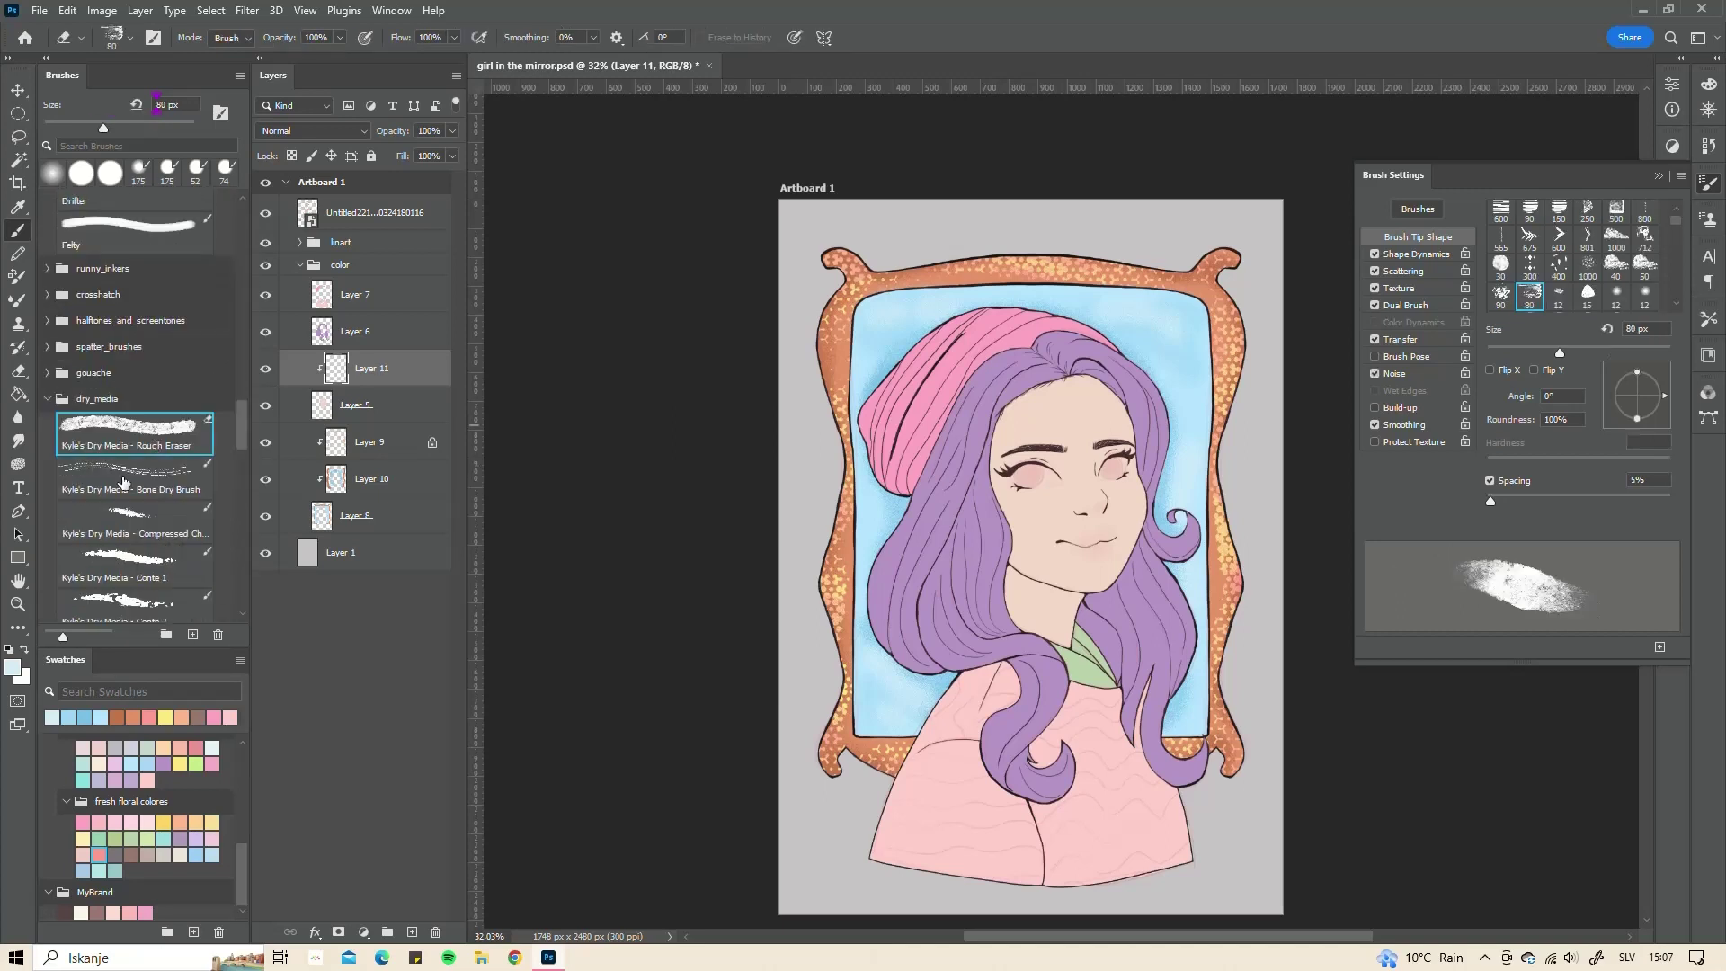
pyautogui.scroll(-3, 135, 431)
pyautogui.scroll(-3, 135, 431)
# - Try several dry-media brushes and settle on Kyle's Nupastel 2017 at 90 px, 70% flow
pyautogui.click(135, 395)
pyautogui.click(139, 451)
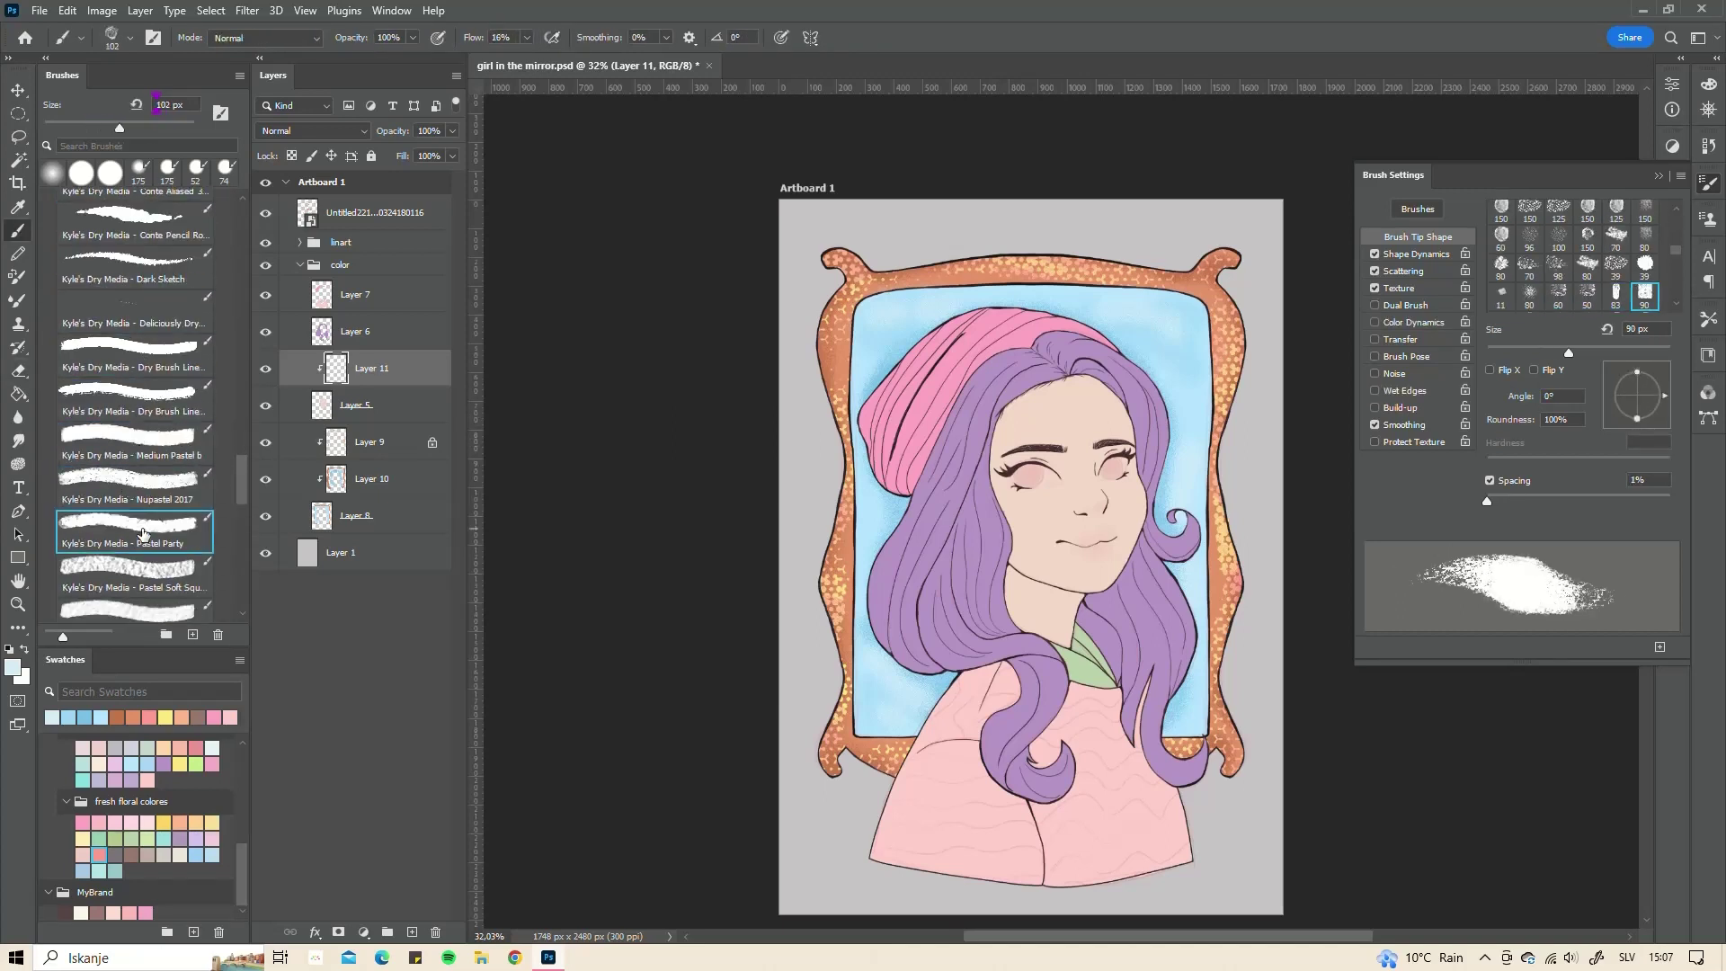
pyautogui.scroll(-2, 139, 467)
pyautogui.click(139, 468)
pyautogui.scroll(-3, 139, 485)
pyautogui.click(137, 498)
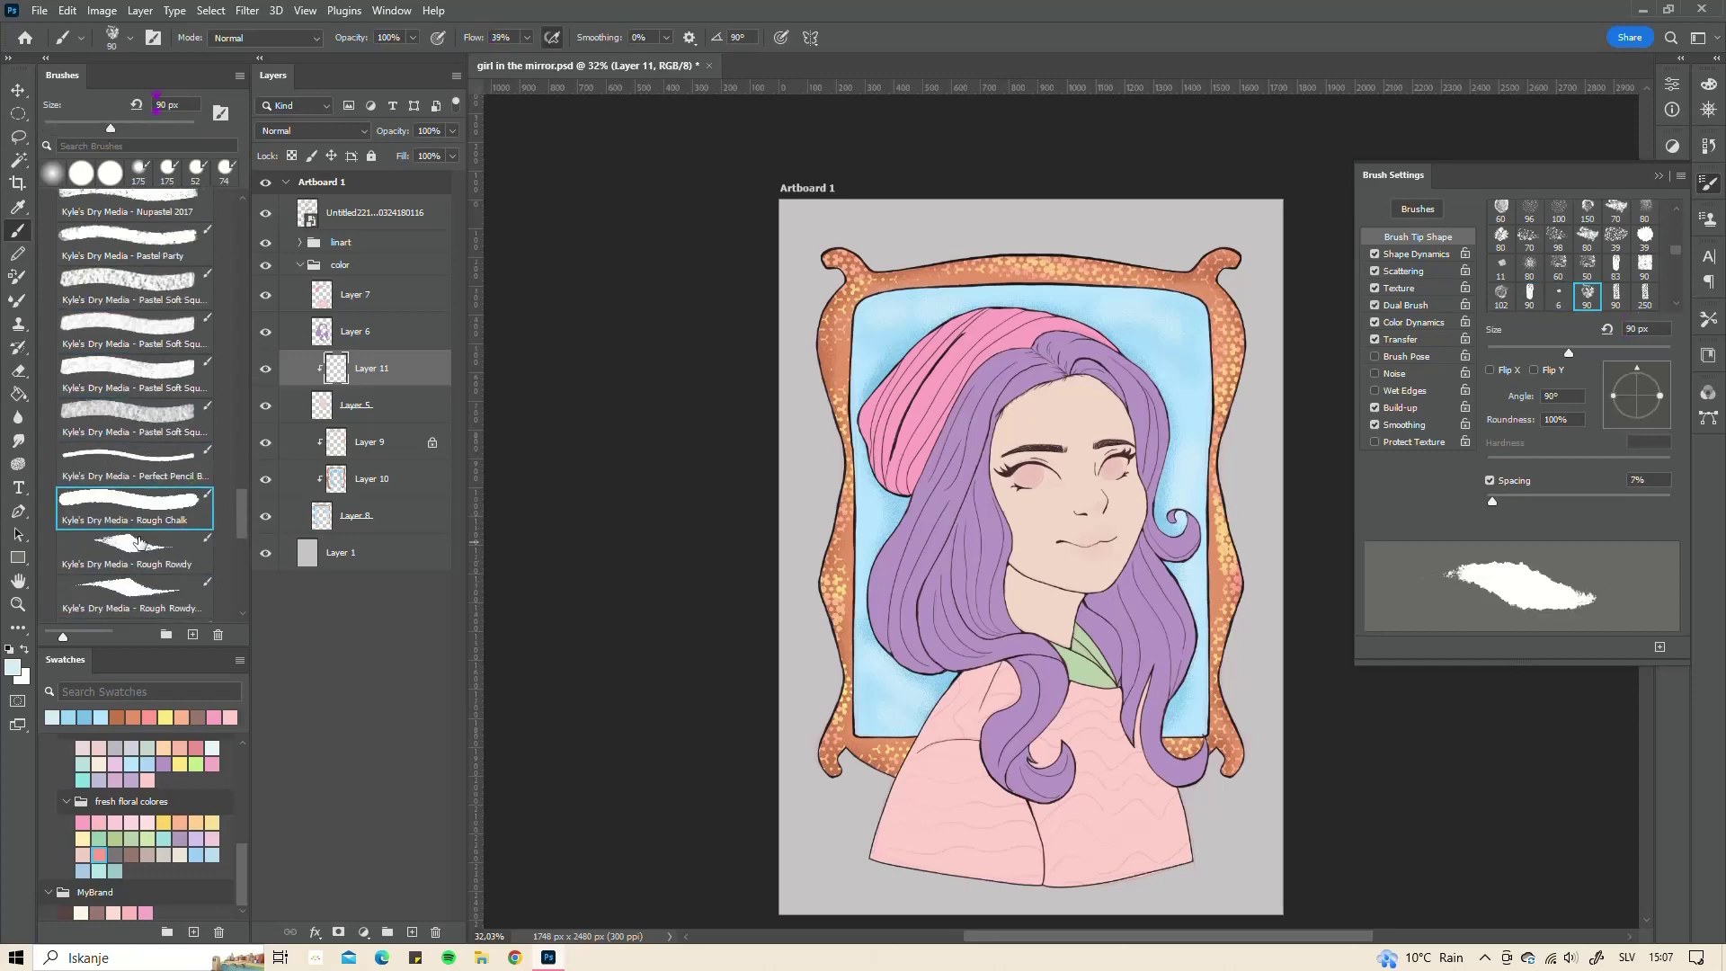
pyautogui.scroll(-2, 136, 513)
pyautogui.scroll(-2, 135, 517)
pyautogui.click(136, 517)
pyautogui.scroll(5, 135, 530)
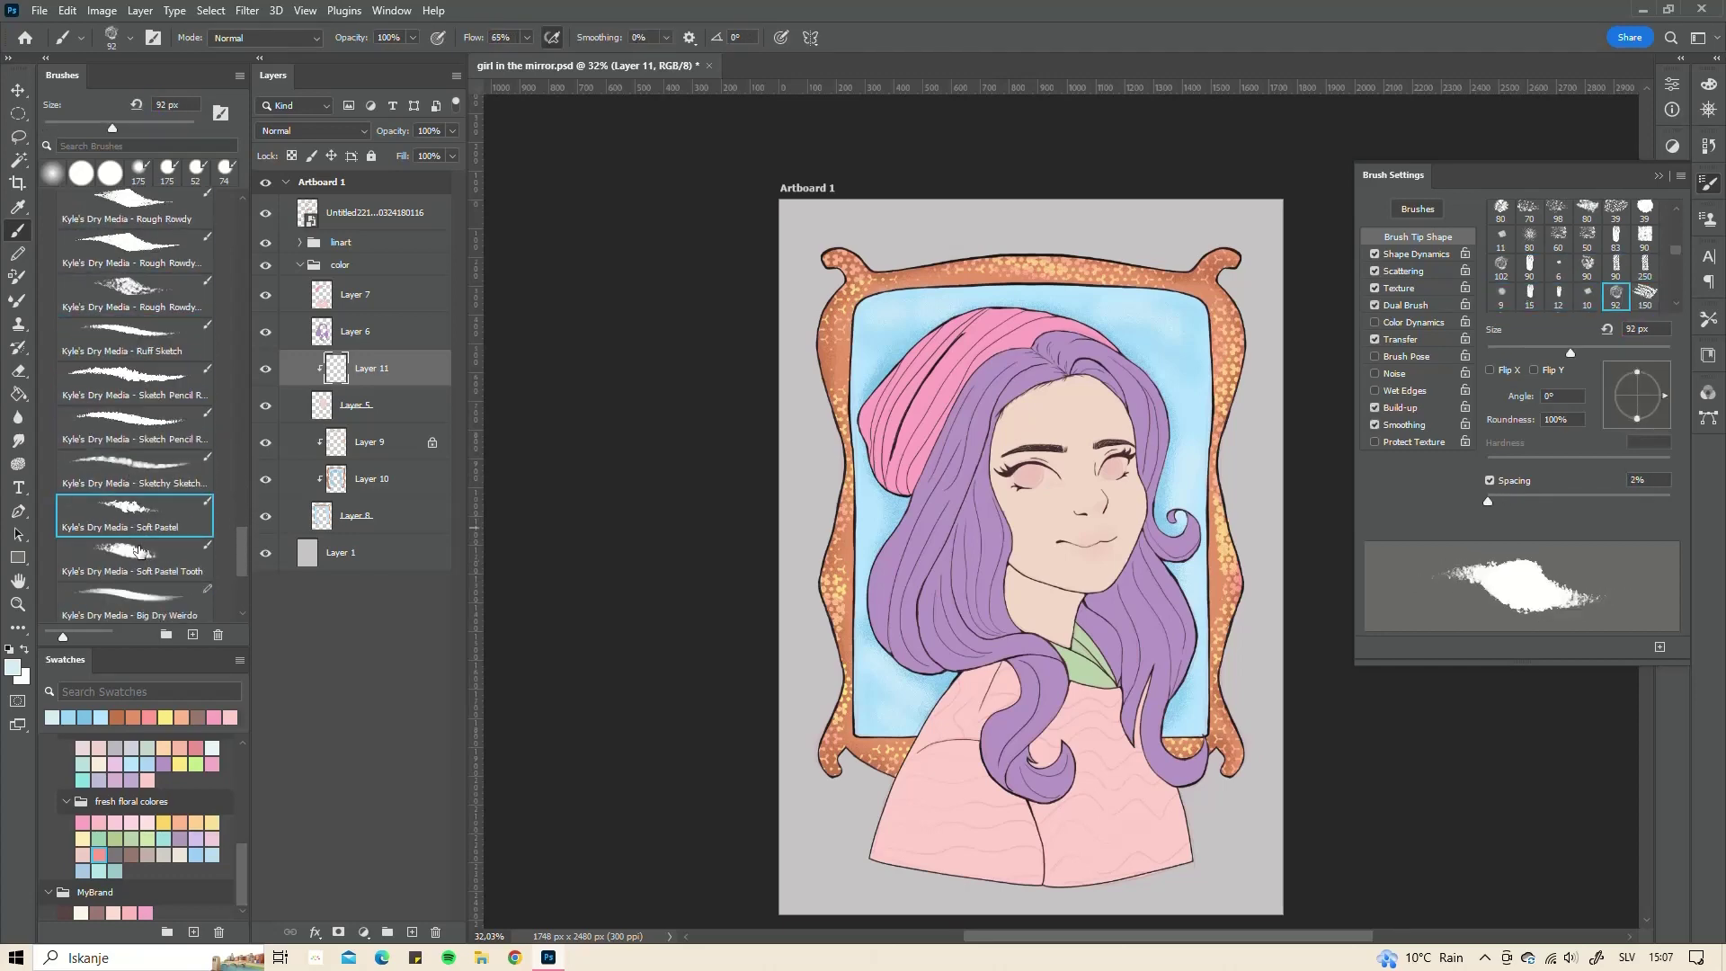
pyautogui.click(139, 504)
pyautogui.scroll(-1, 147, 481)
pyautogui.click(140, 440)
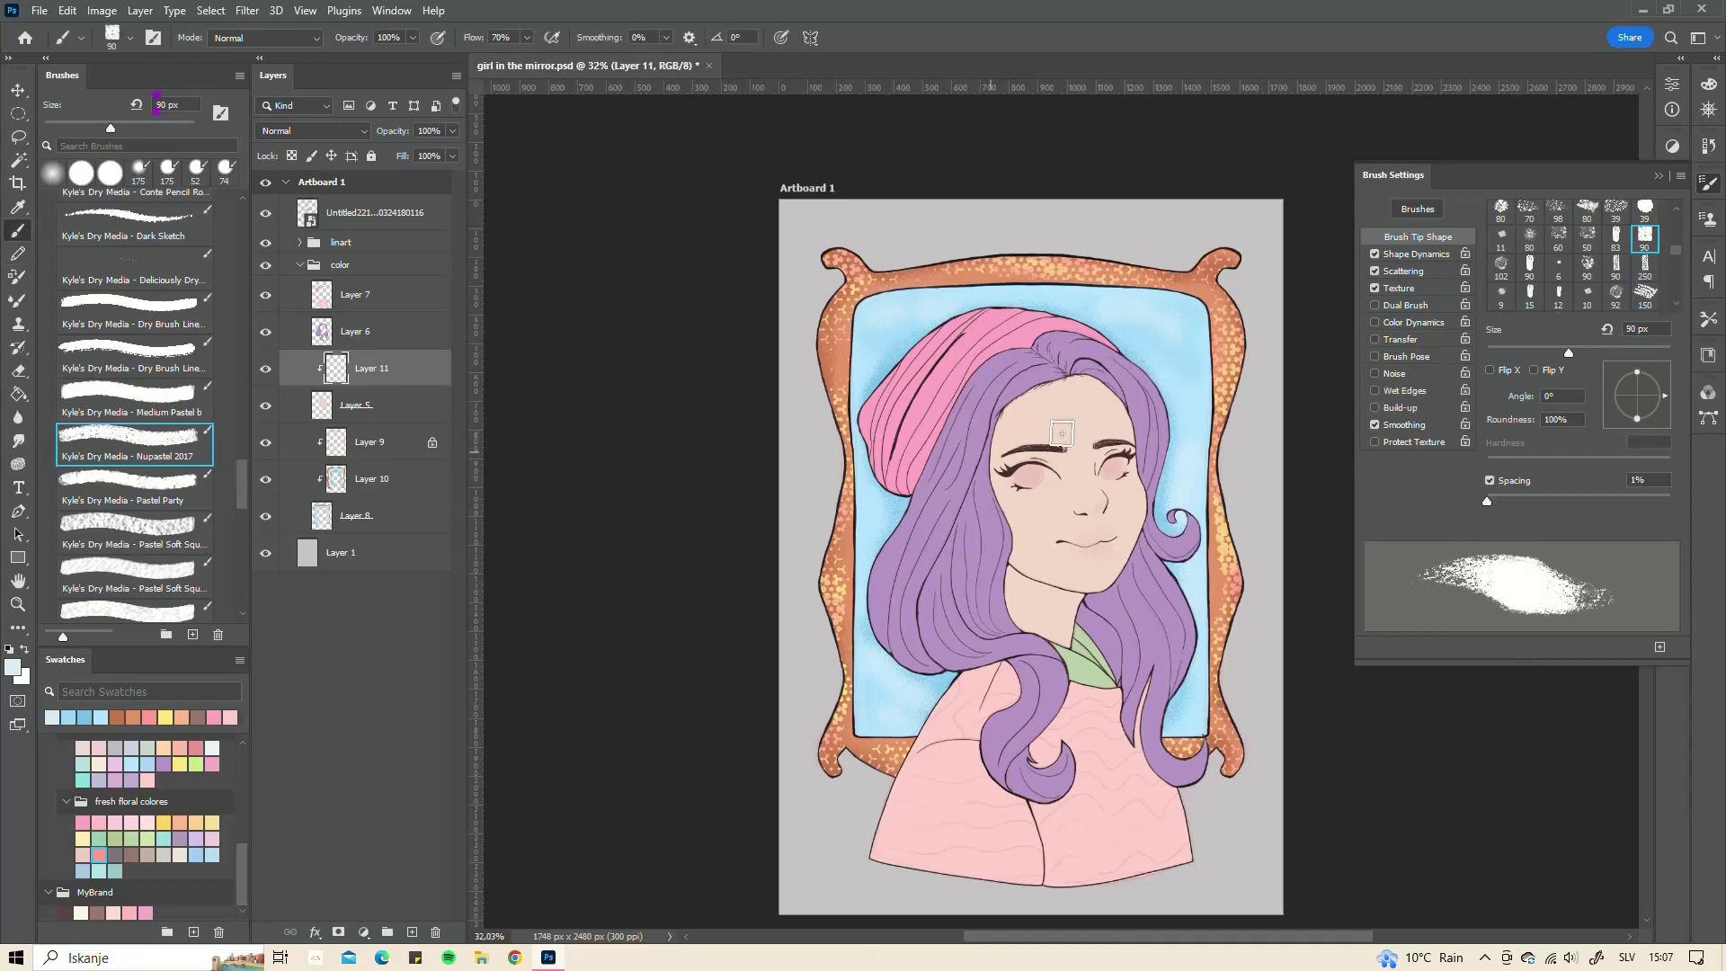
# - Return to the Brush tool and pick a pink-beige skin shading colour
pyautogui.press('b')
pyautogui.keyDown('alt'); pyautogui.click(1061, 439); pyautogui.keyUp('alt')
pyautogui.scroll(1, 1060, 438)
pyautogui.click(1708, 84)
pyautogui.click(1523, 117)
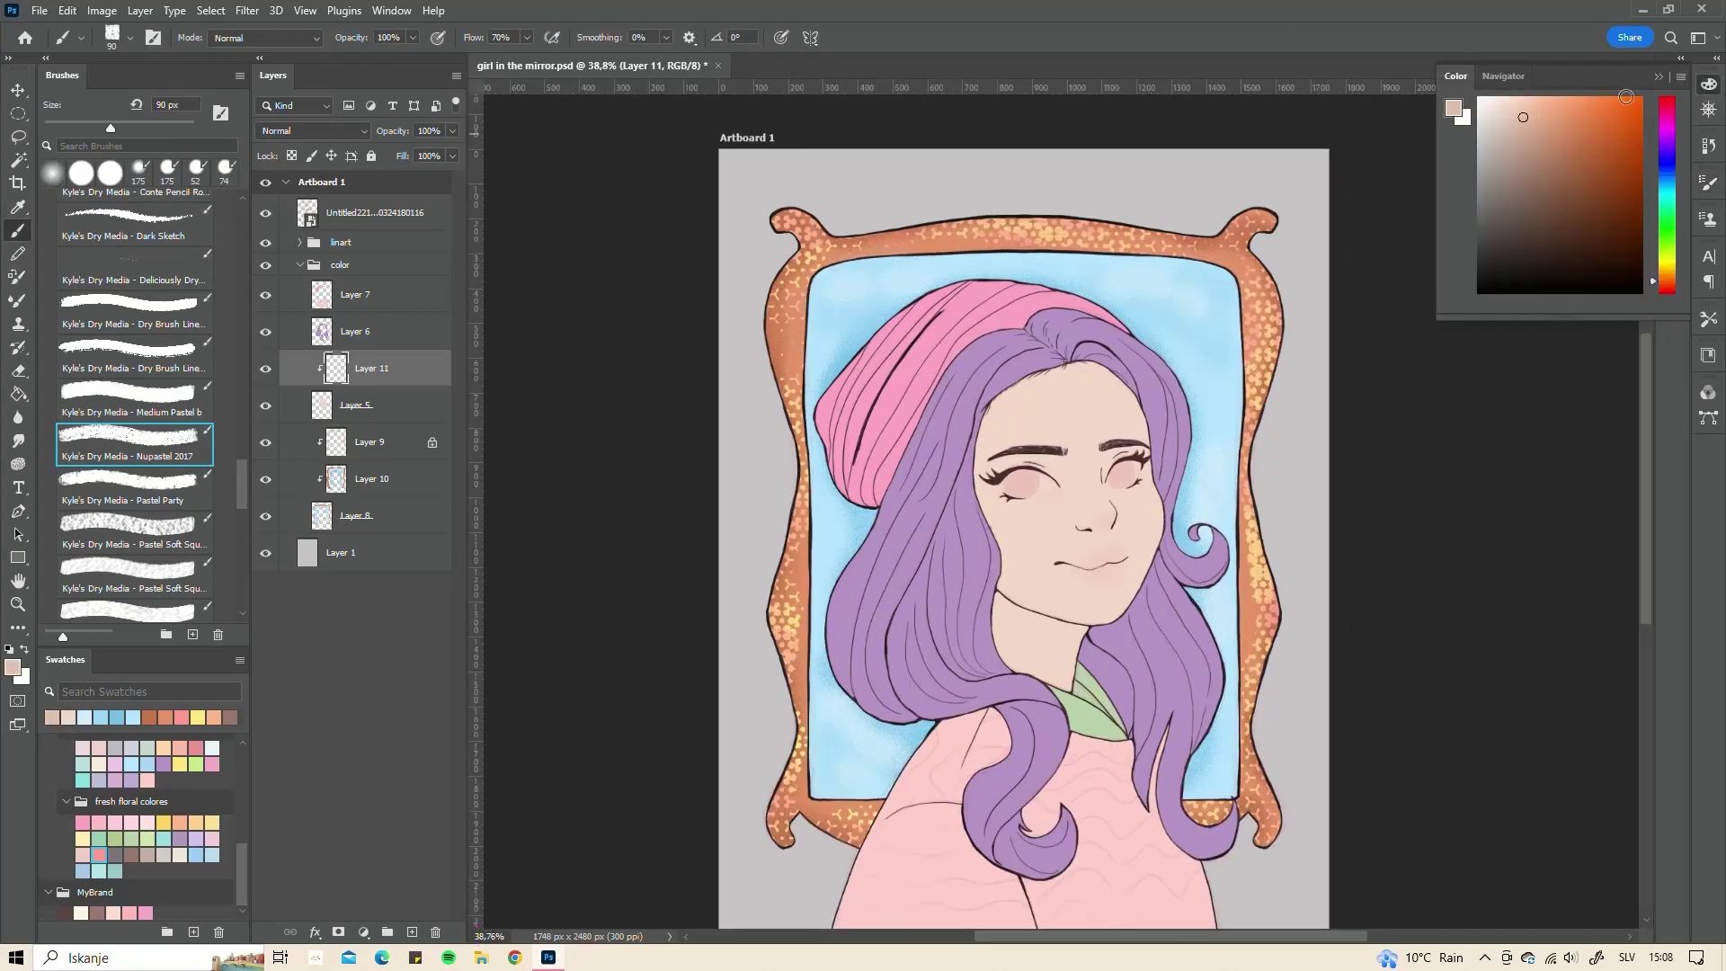
pyautogui.click(1666, 289)
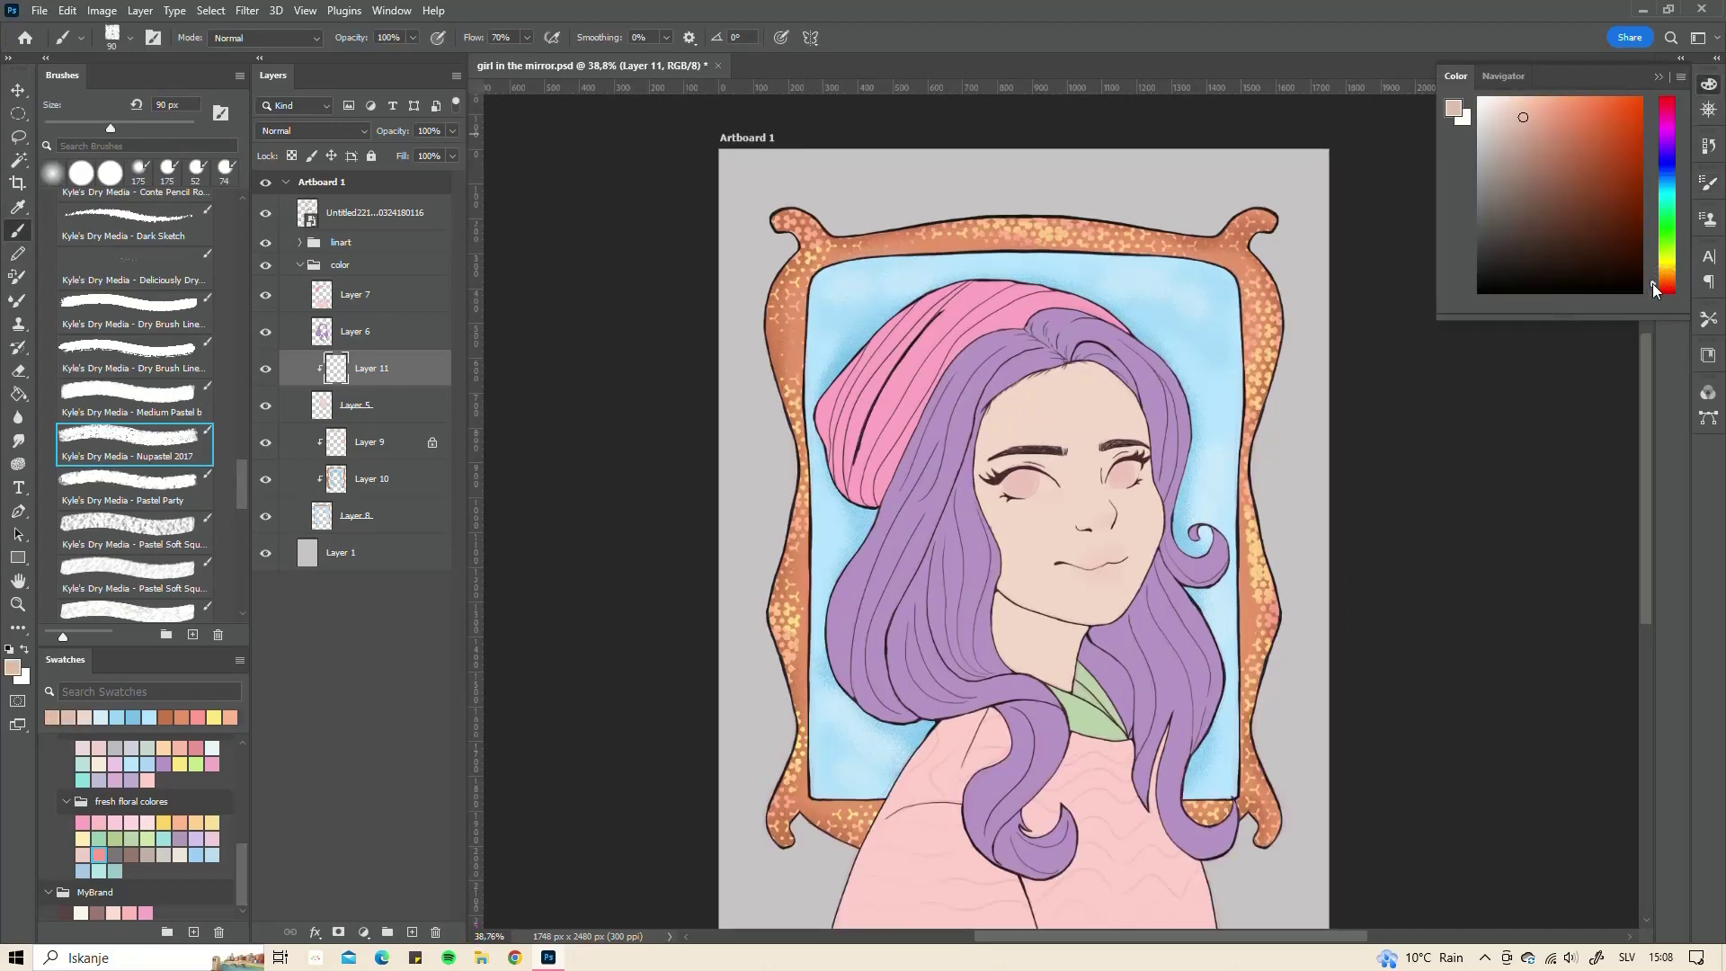
pyautogui.click(1707, 84)
pyautogui.scroll(1, 1033, 467)
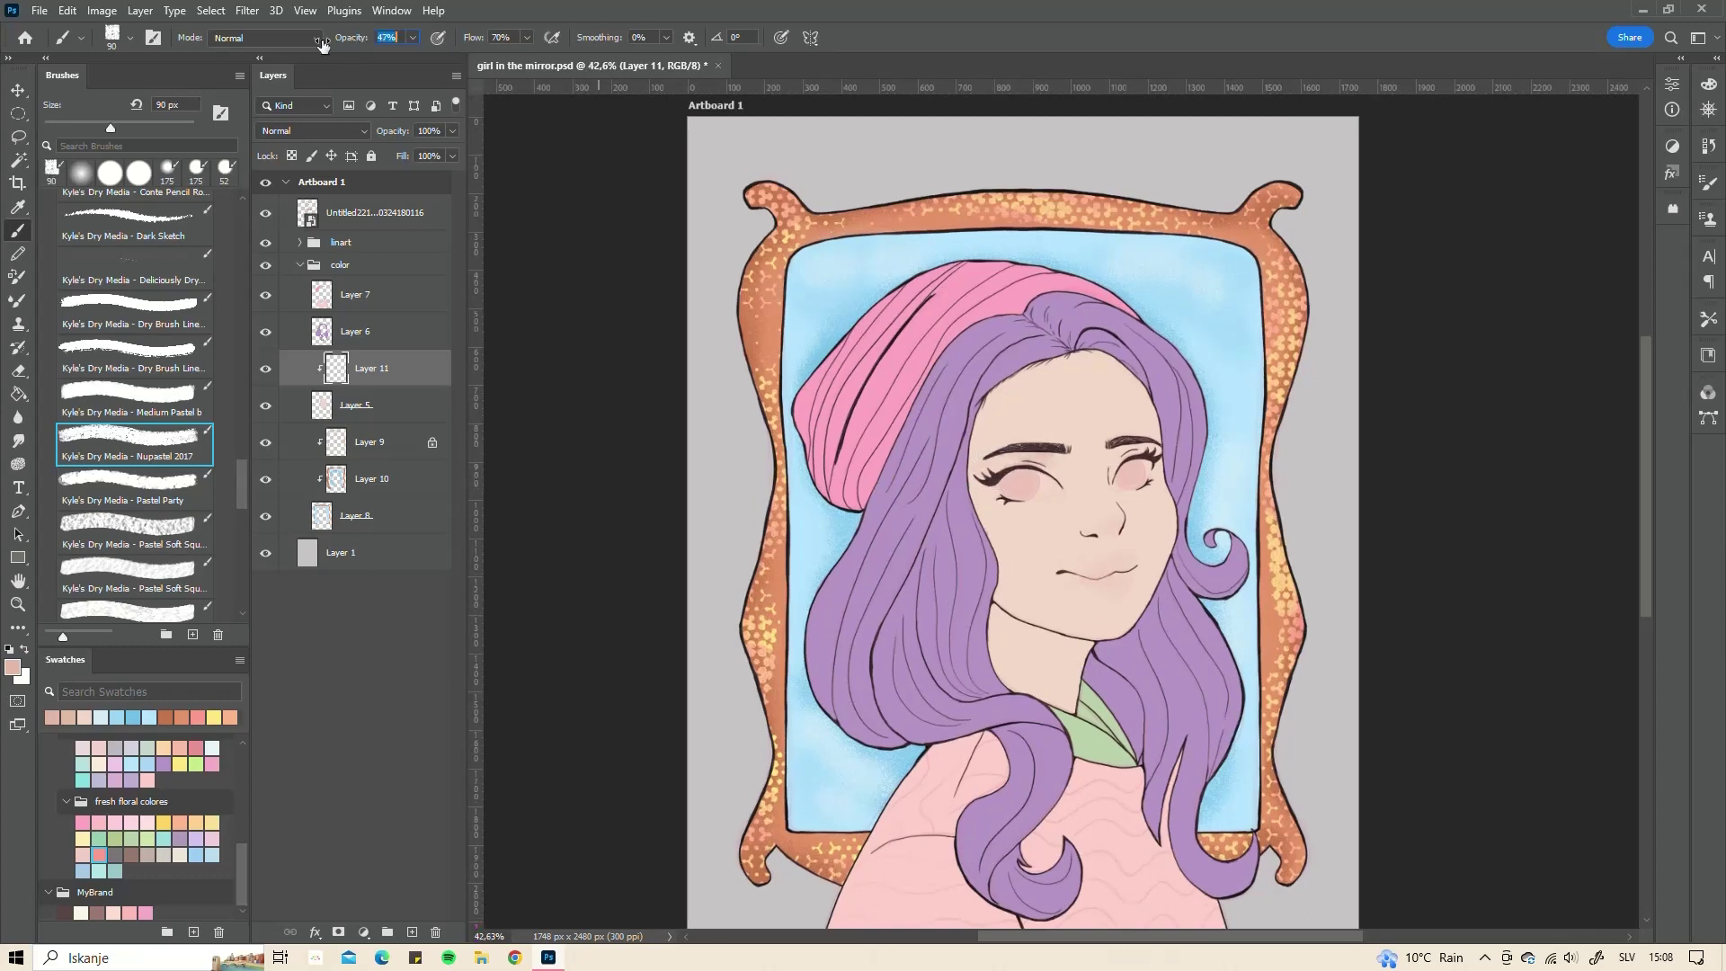
# - Set brush opacity to 52% and flow to 45%, then softly shade the cheeks
pyautogui.write('52')
pyautogui.press('Tab')
pyautogui.write('45')
pyautogui.press('Return')
pyautogui.moveTo(969, 485); pyautogui.dragTo(985, 481)
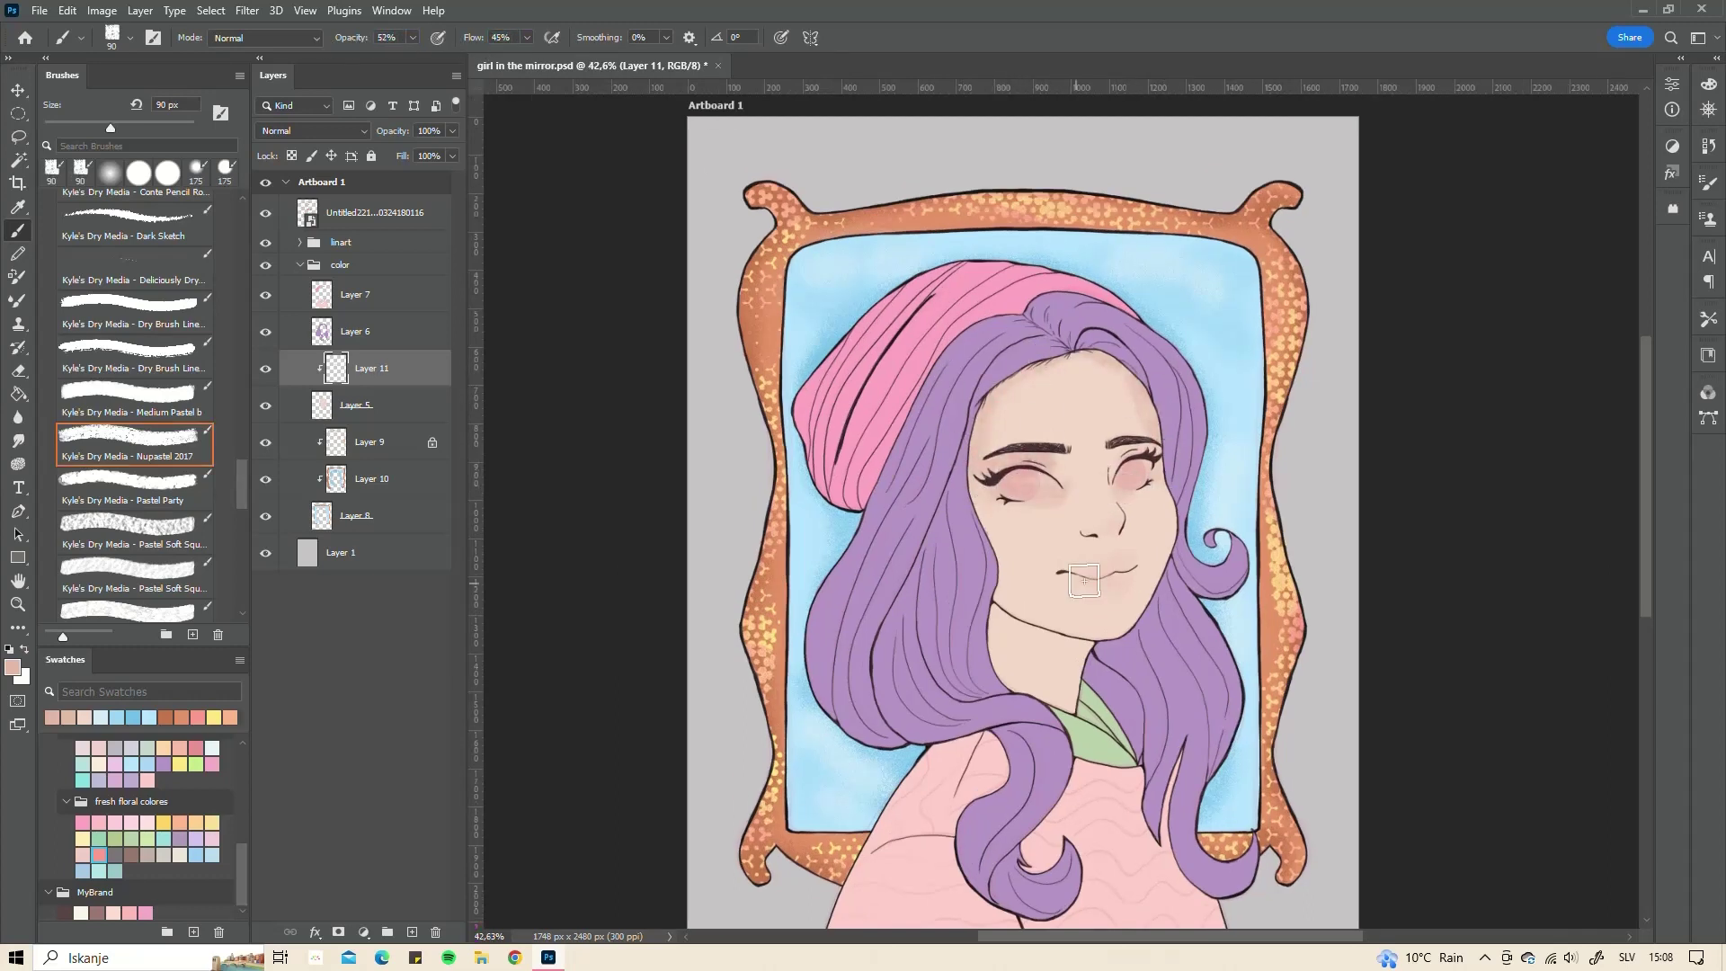
# - Resize the brush and extend the shadow under the jawline
pyautogui.rightClick(1090, 537)
pyautogui.scroll(2, 1124, 528)
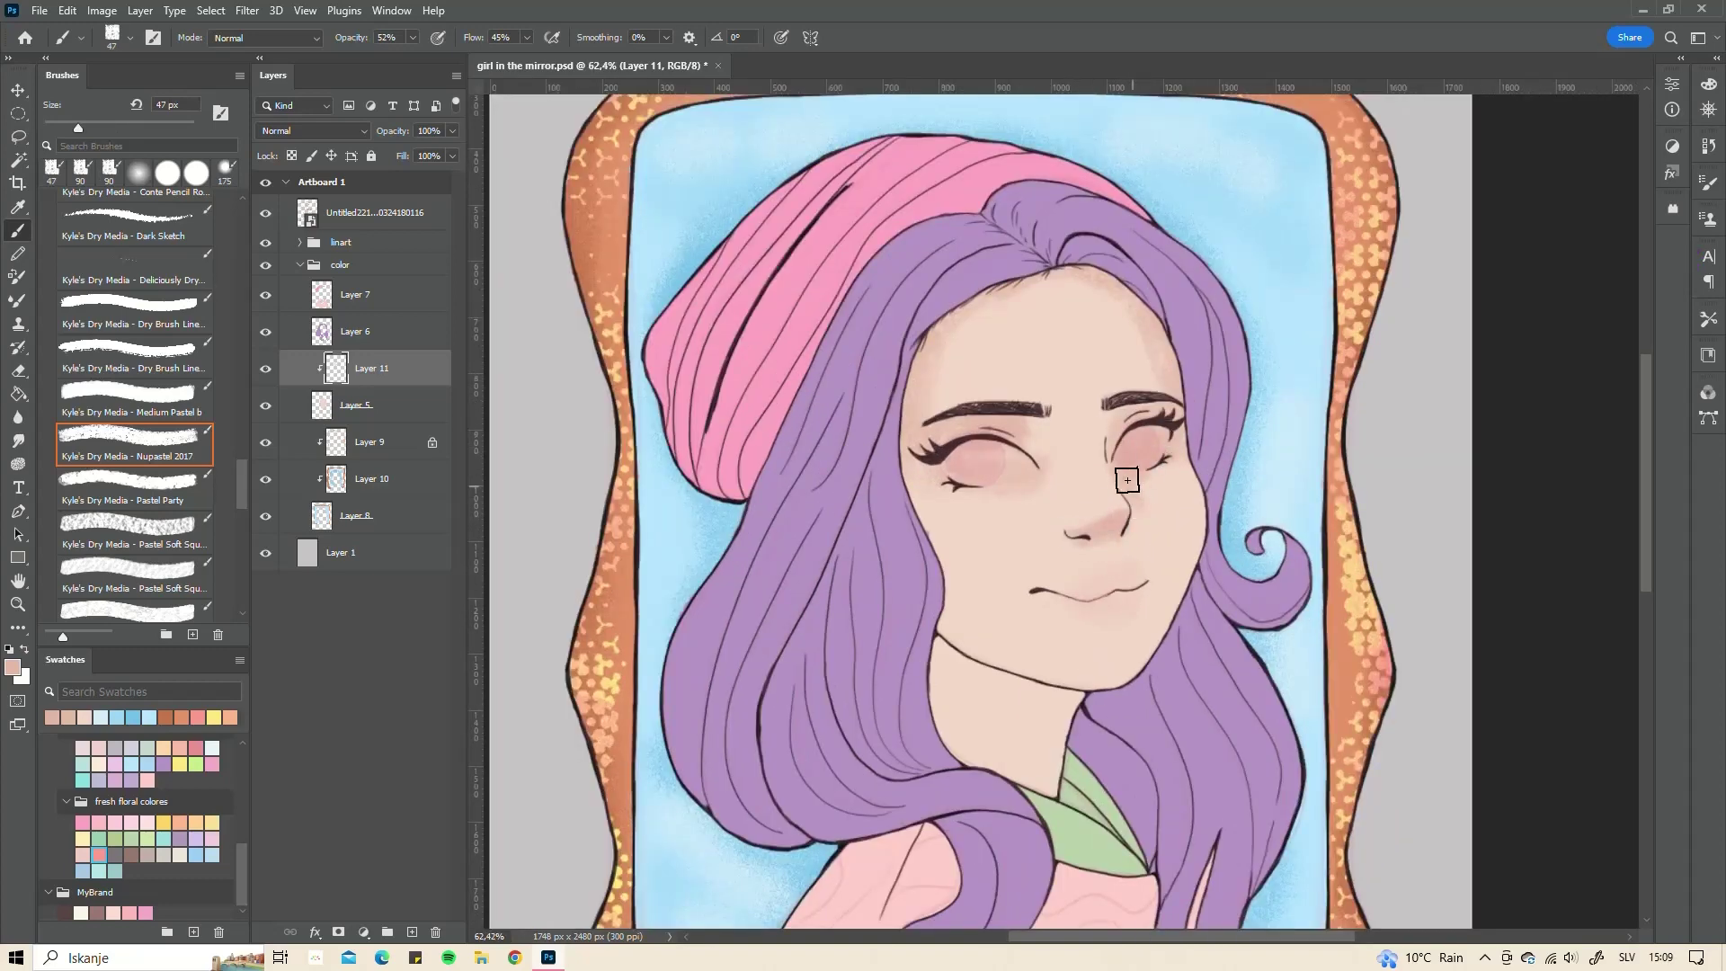
pyautogui.moveTo(946, 659); pyautogui.dragTo(1054, 687)
pyautogui.rightClick(936, 659)
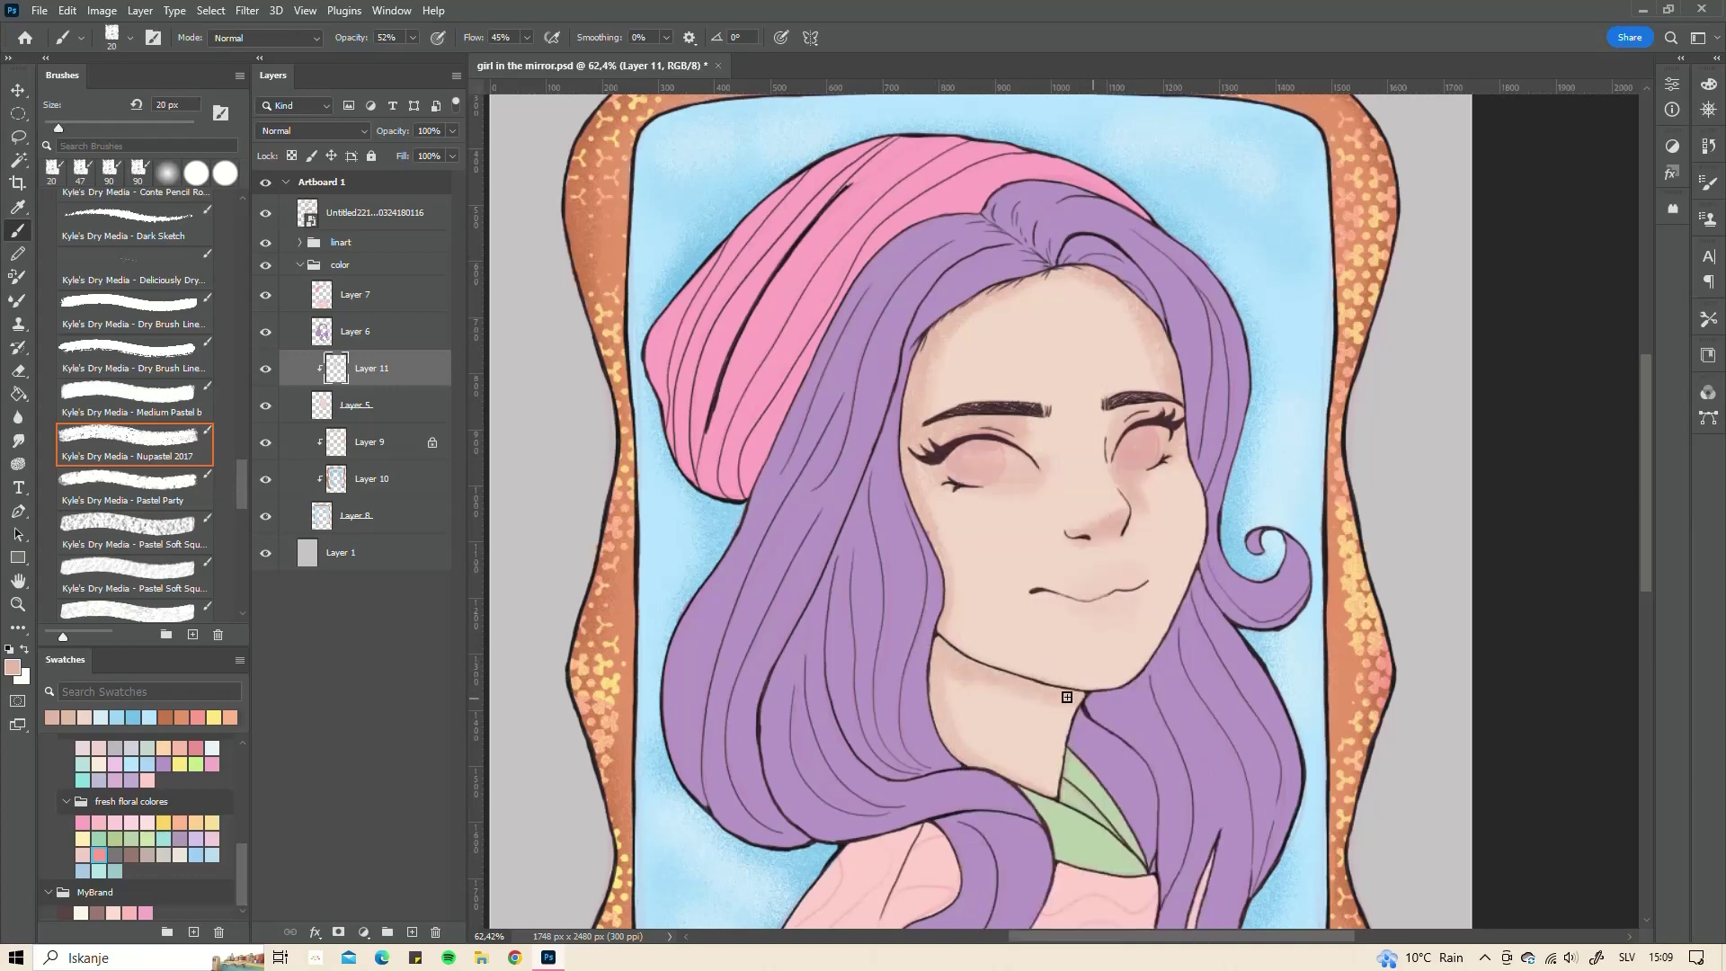
# - Blend the jaw shadow with the Scraper smudge brush, then choose the Rough Rowdy painting brush
pyautogui.moveTo(247, 478); pyautogui.dragTo(236, 595)
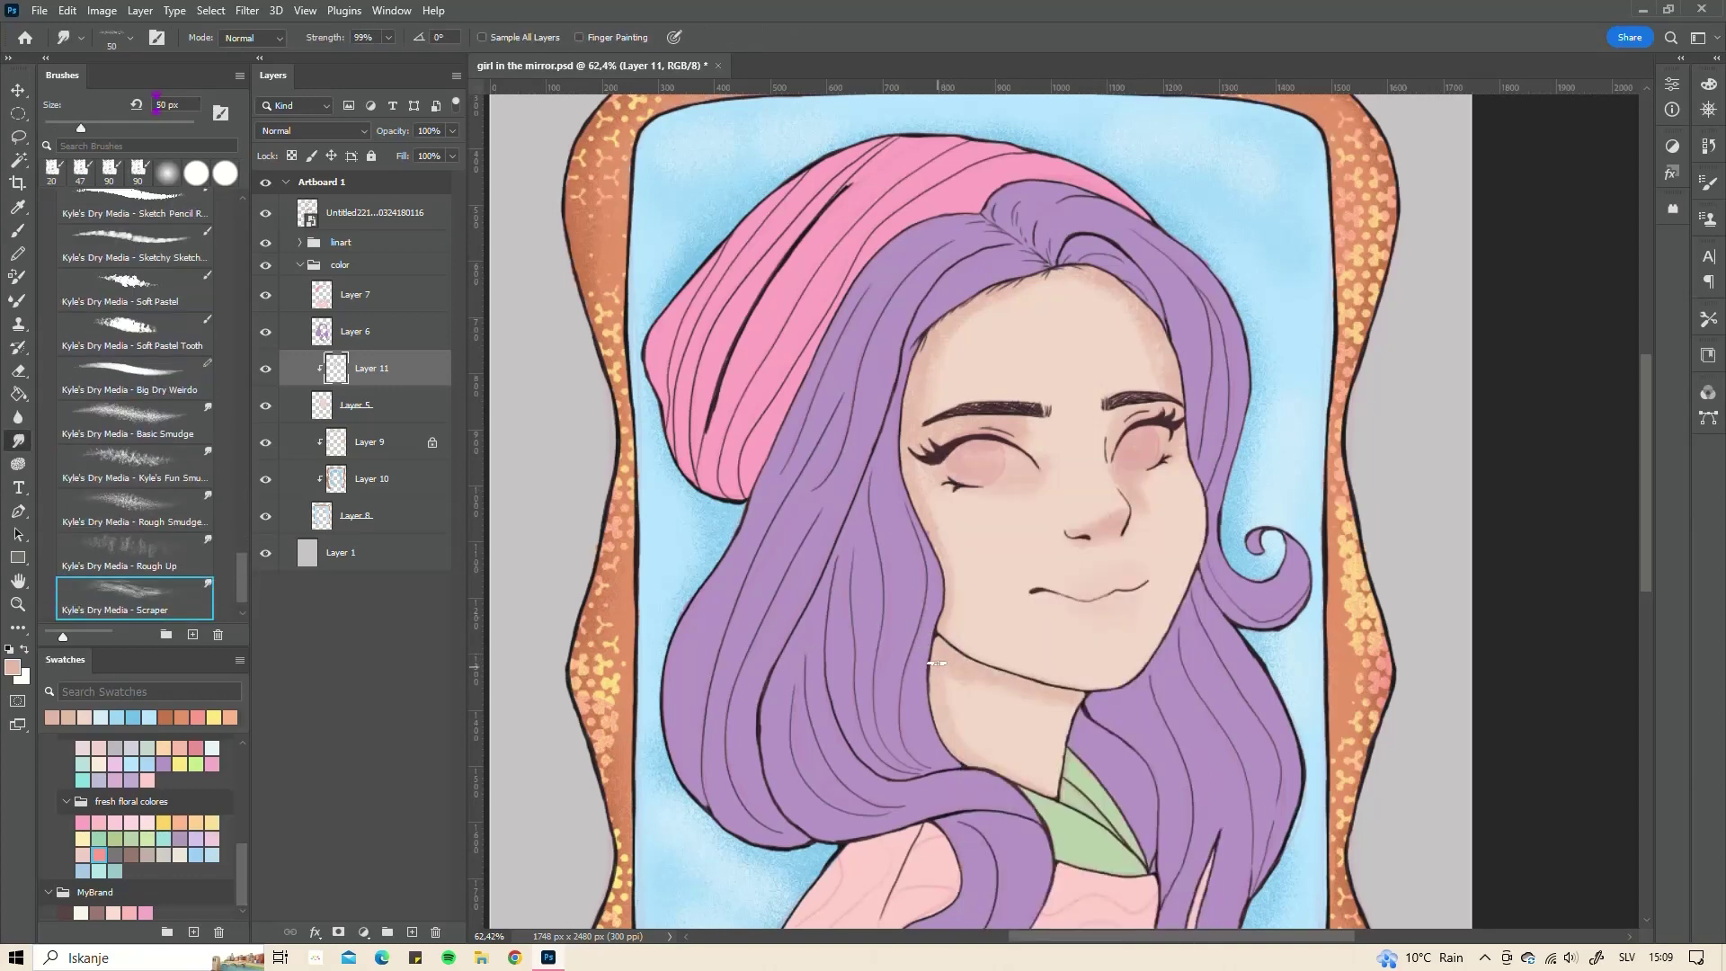
pyautogui.click(133, 595)
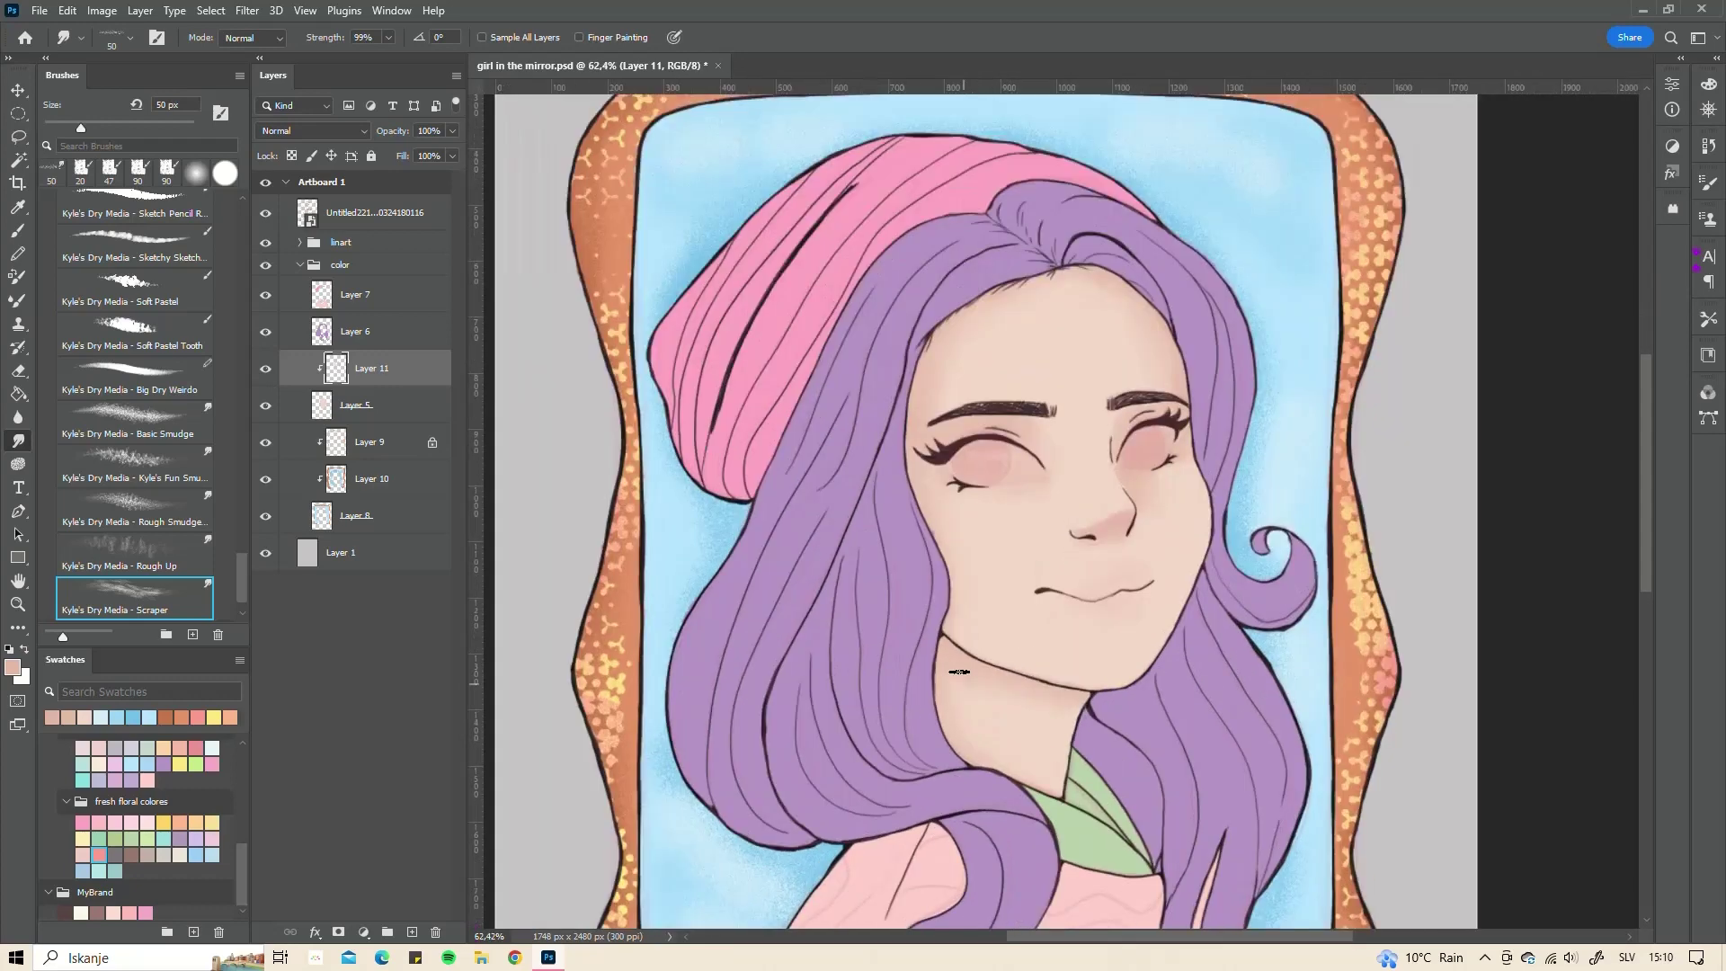
pyautogui.scroll(5, 126, 450)
pyautogui.click(124, 476)
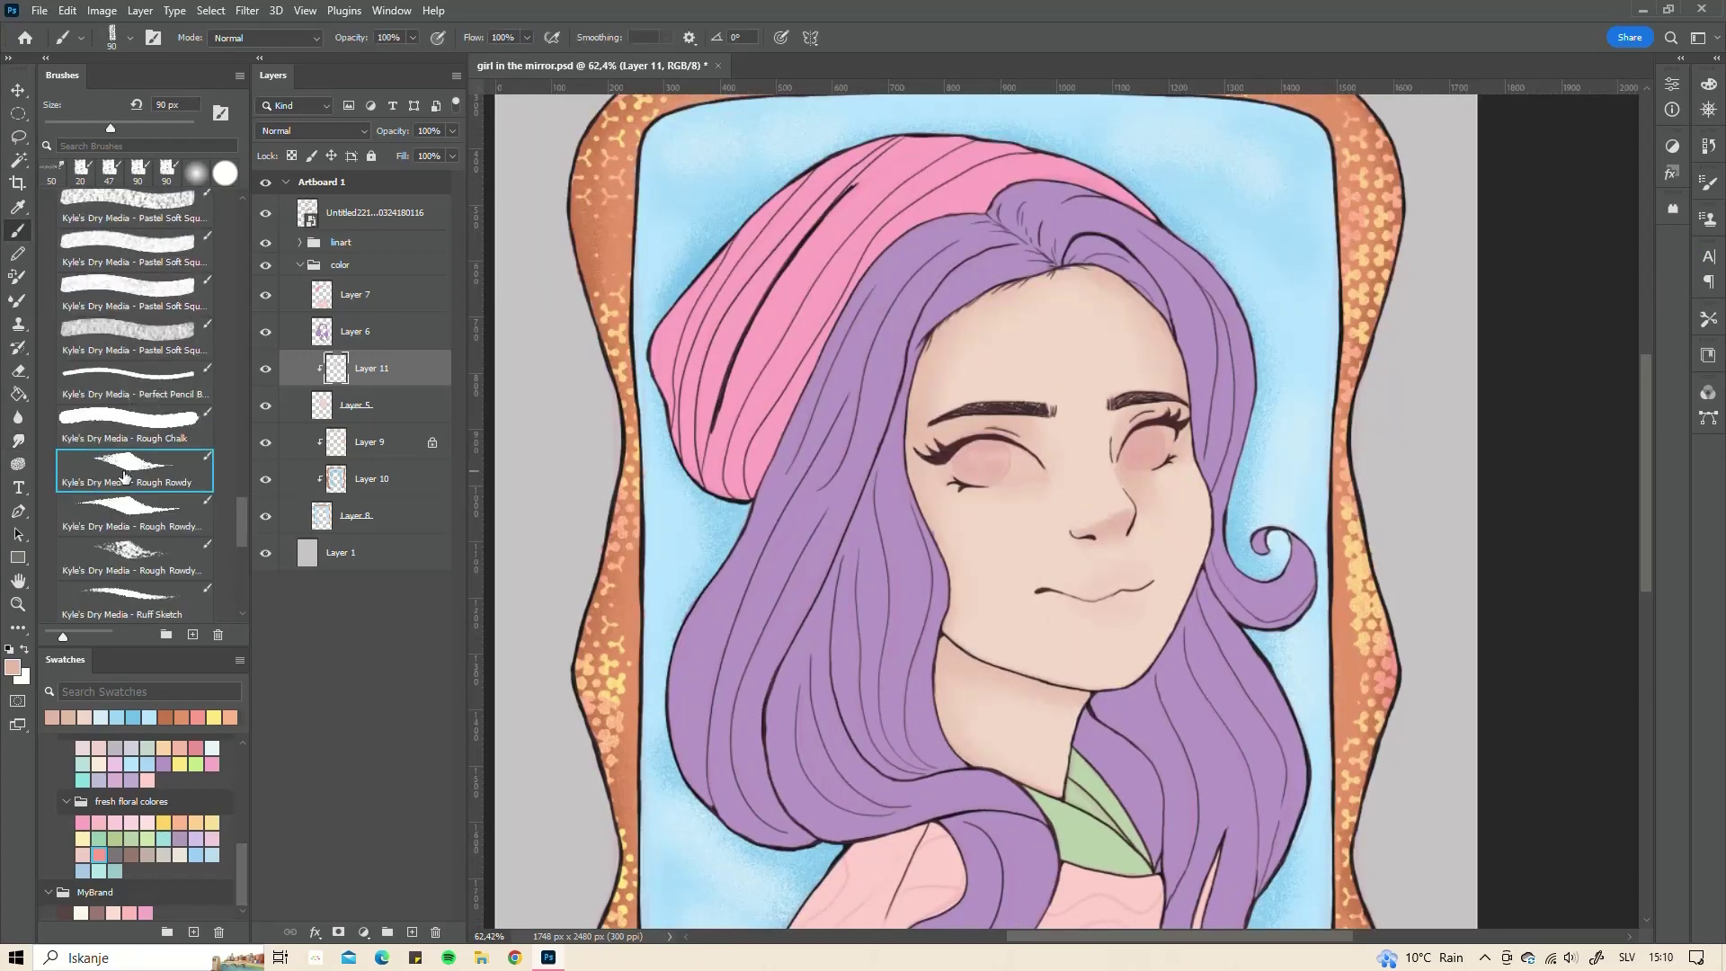
pyautogui.click(1708, 218)
pyautogui.scroll(5, 135, 431)
# - Try dry brush line and Conte brushes, settling on Conte 1
pyautogui.click(140, 438)
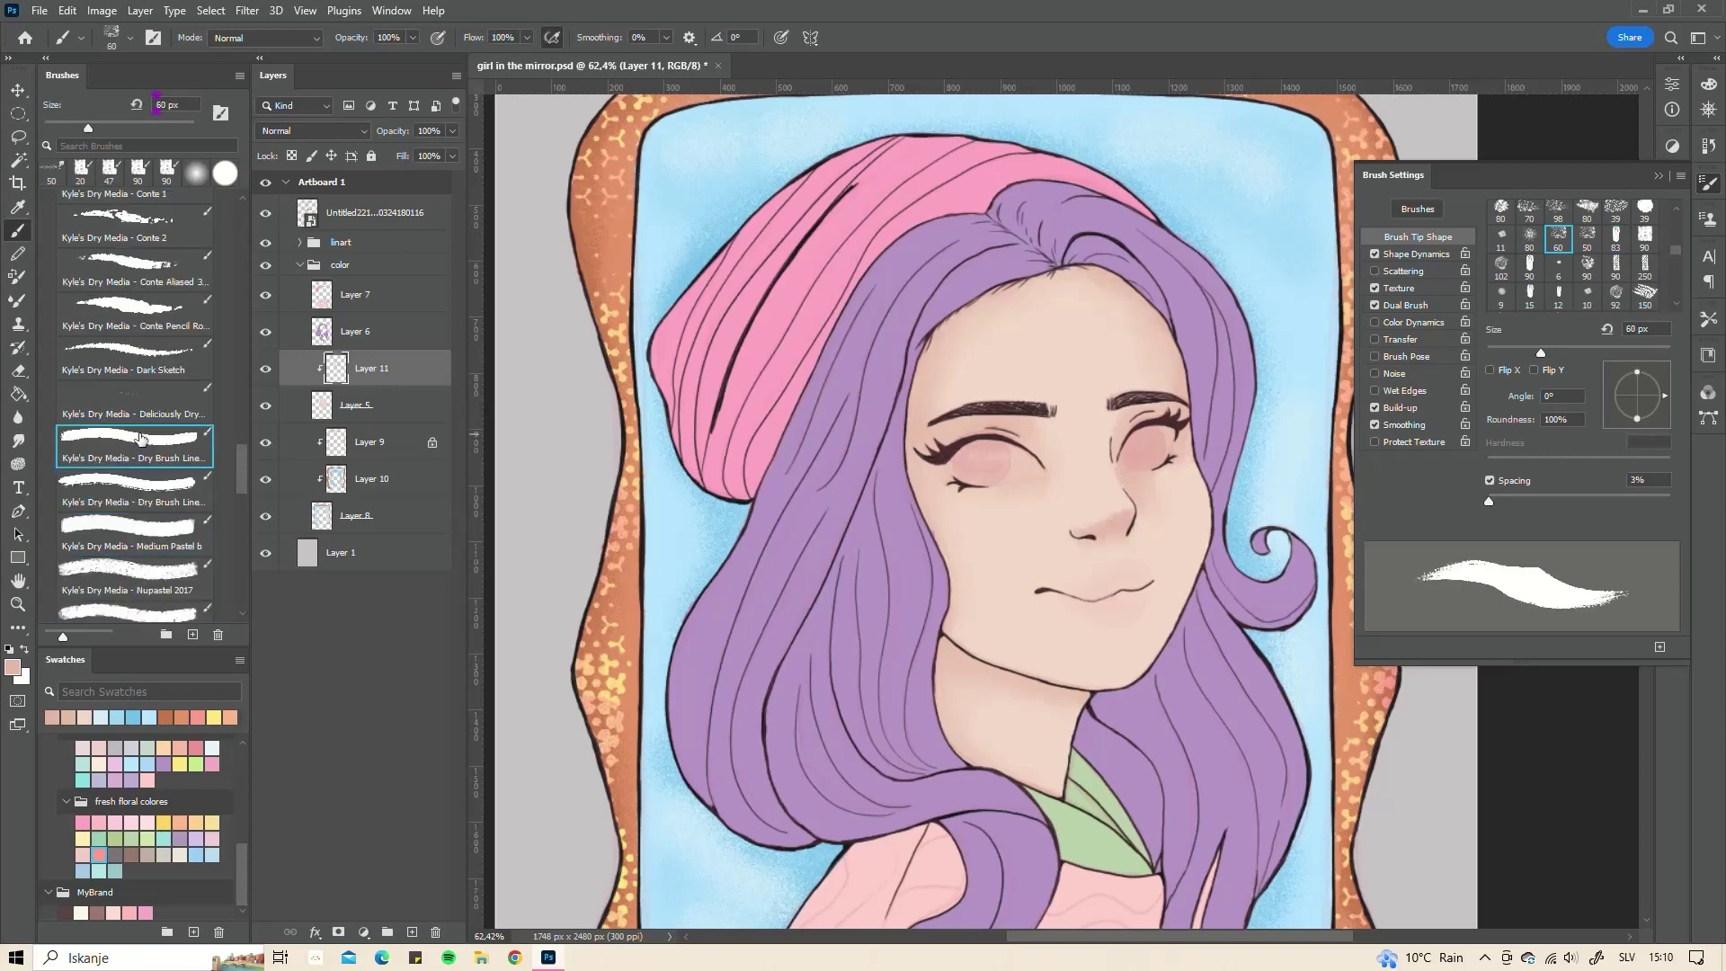
pyautogui.click(132, 357)
pyautogui.click(133, 310)
pyautogui.scroll(3, 135, 360)
pyautogui.click(144, 340)
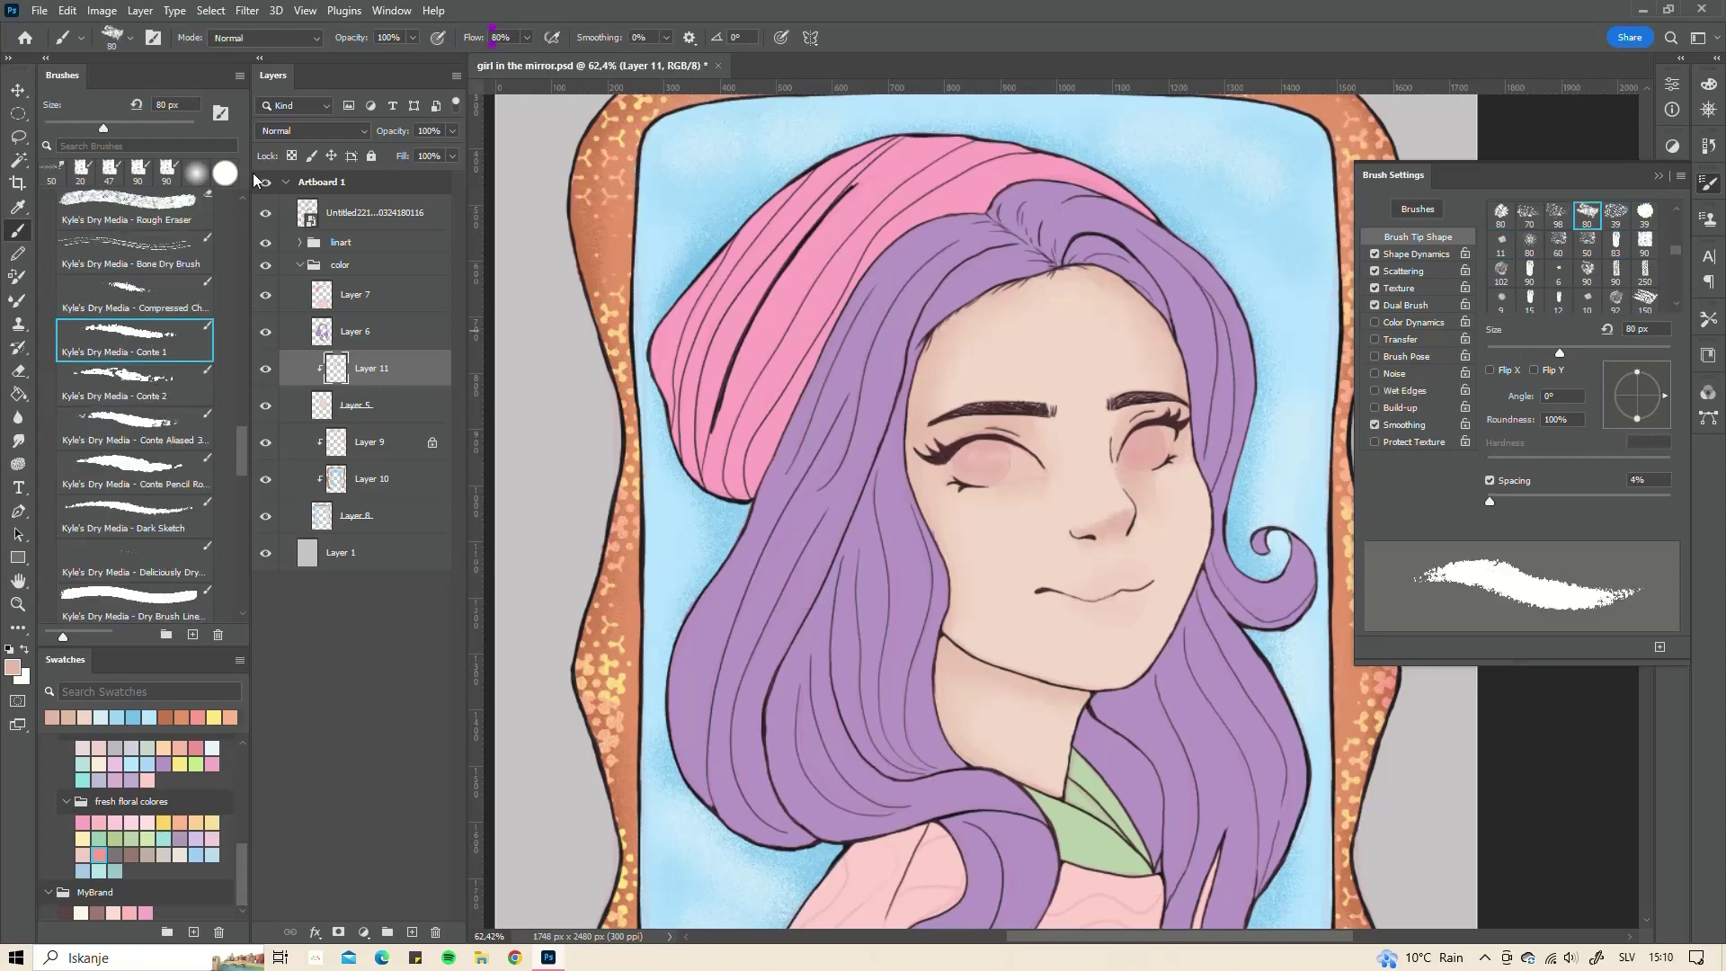
pyautogui.click(1708, 84)
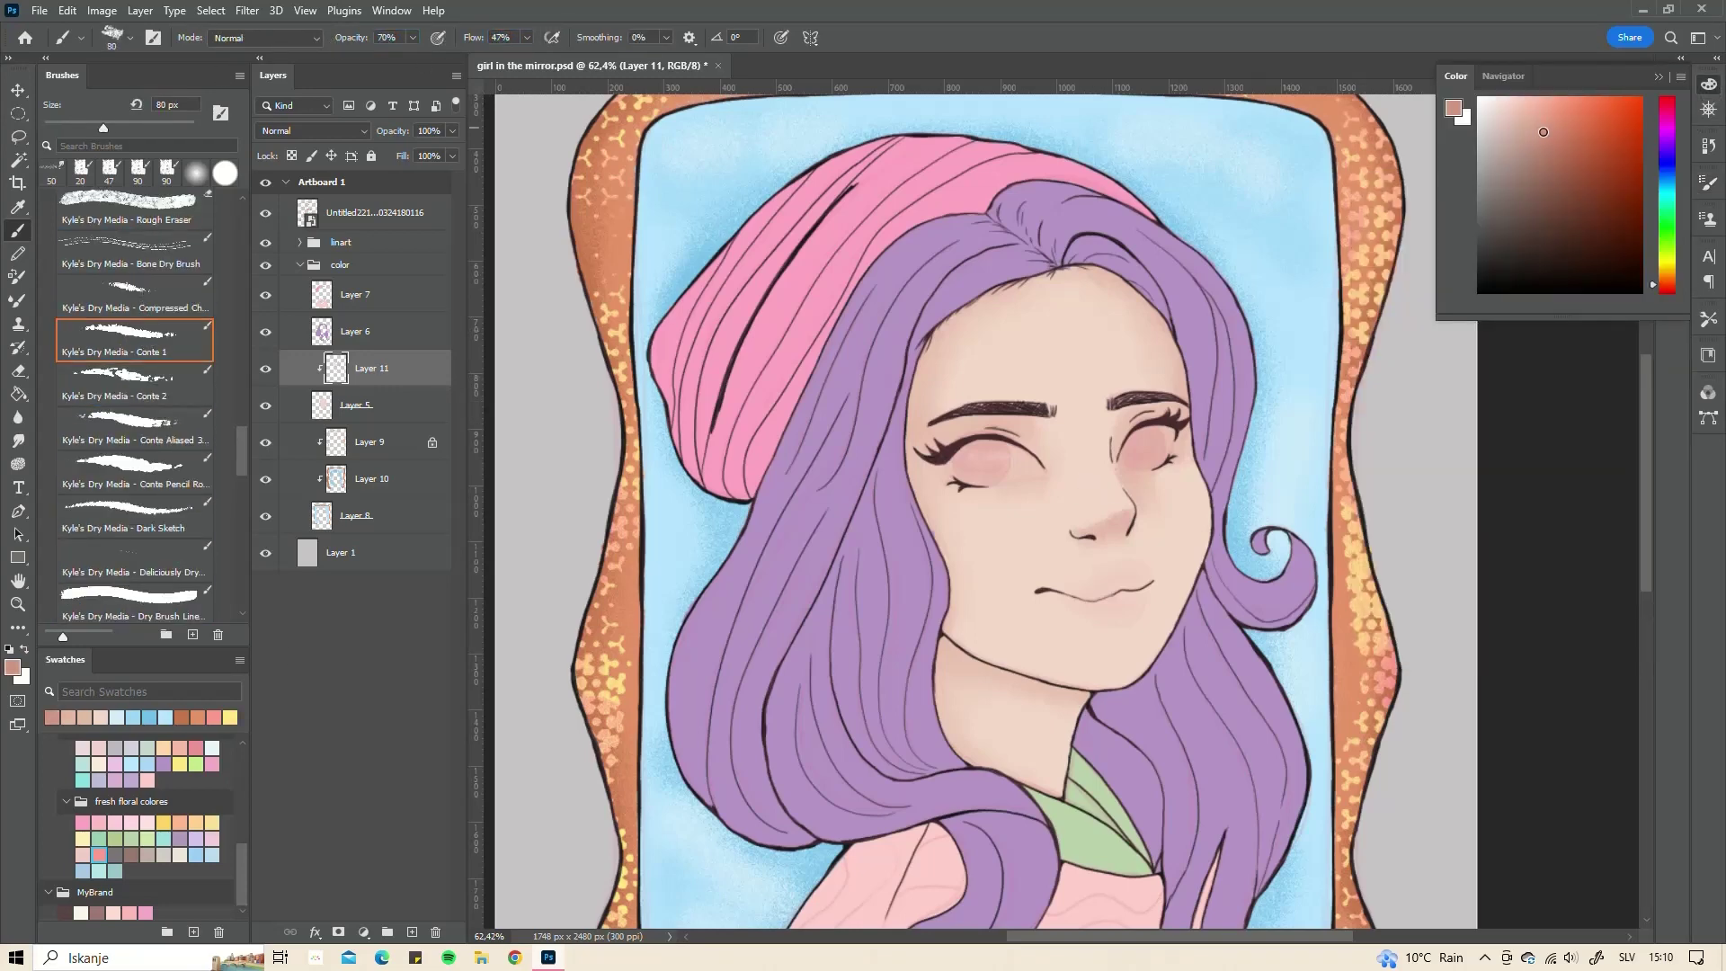
# - With a darker rosy colour at 28 px, mark shading near the left eyelashes
pyautogui.click(1708, 84)
pyautogui.scroll(1, 1248, 510)
pyautogui.rightClick(1247, 510)
pyautogui.moveTo(1248, 510); pyautogui.dragTo(1227, 510)
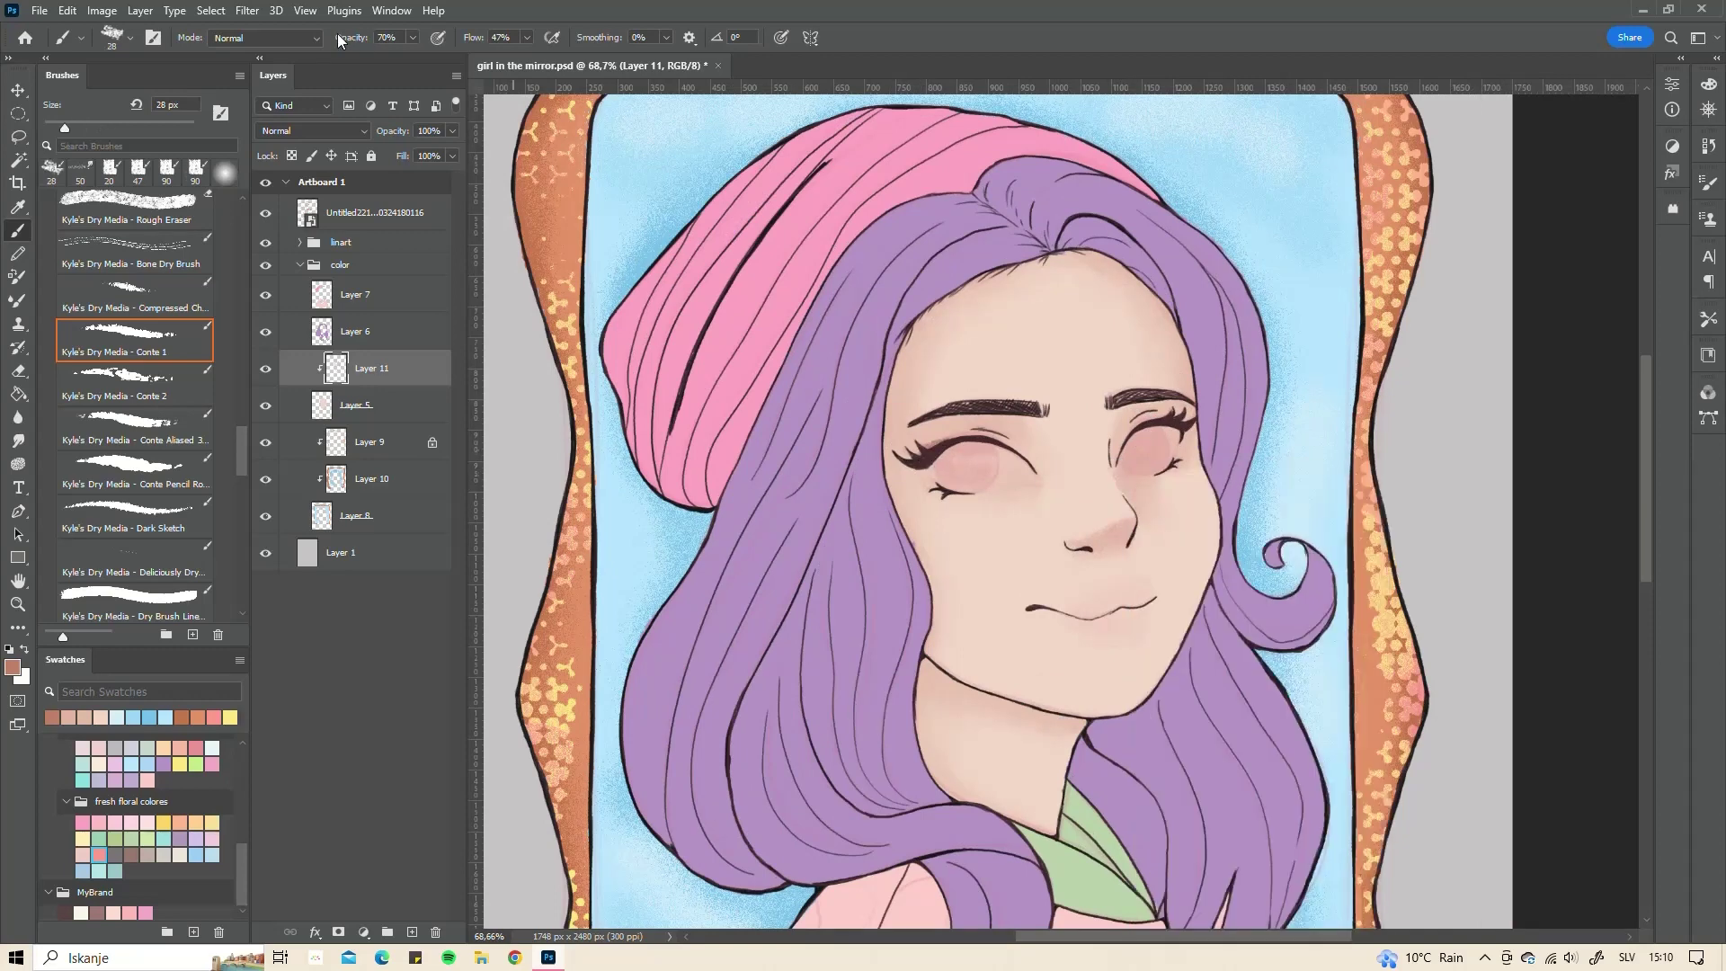
pyautogui.moveTo(957, 435); pyautogui.dragTo(922, 448)
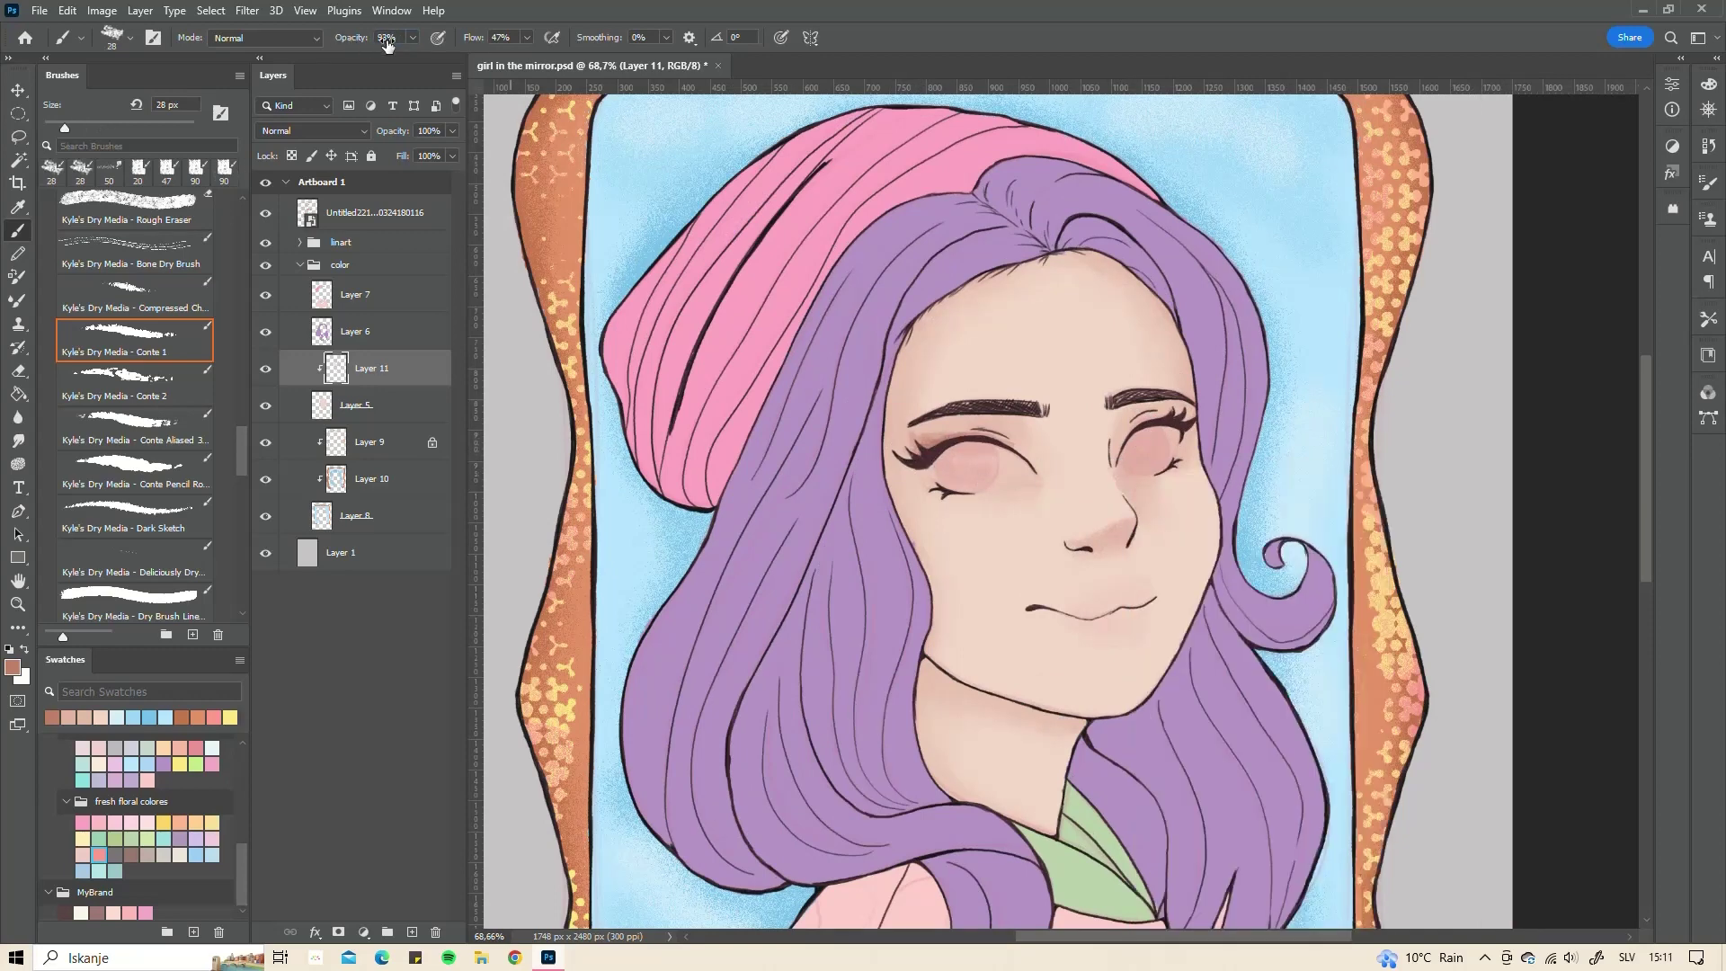
# - Try the Rough Chalk smudge brush, then choose the Medium Pastel painting brush
pyautogui.press('r')
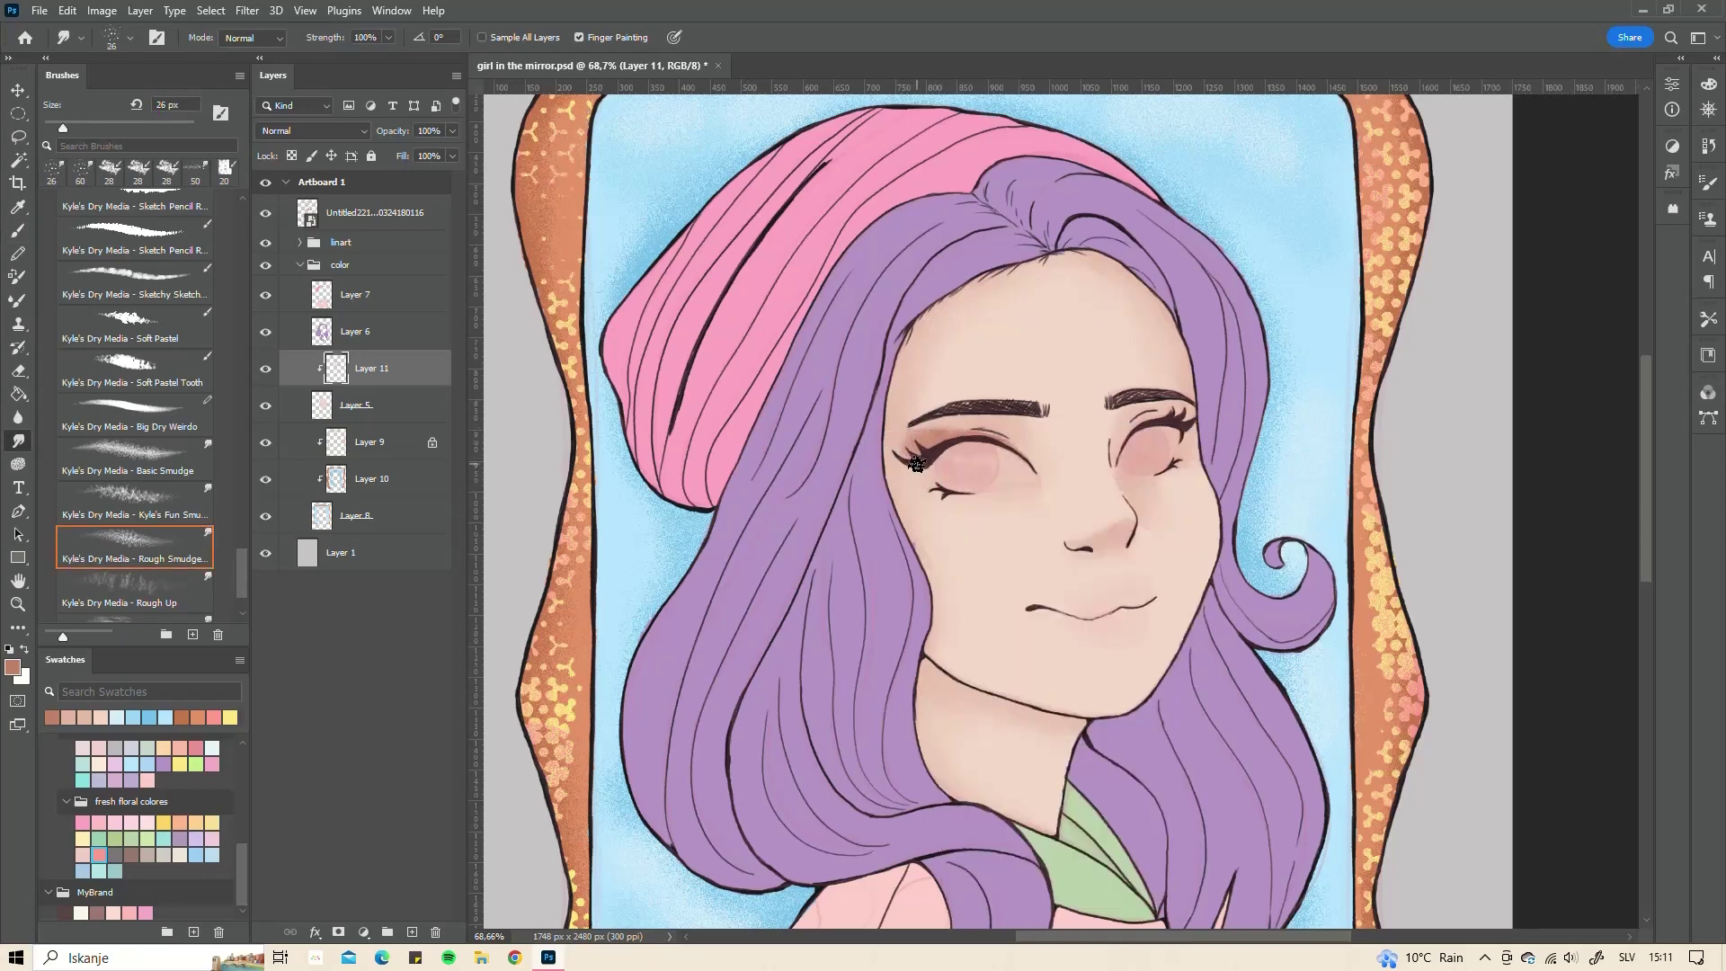
pyautogui.scroll(3, 243, 518)
pyautogui.click(135, 472)
pyautogui.press('F5')
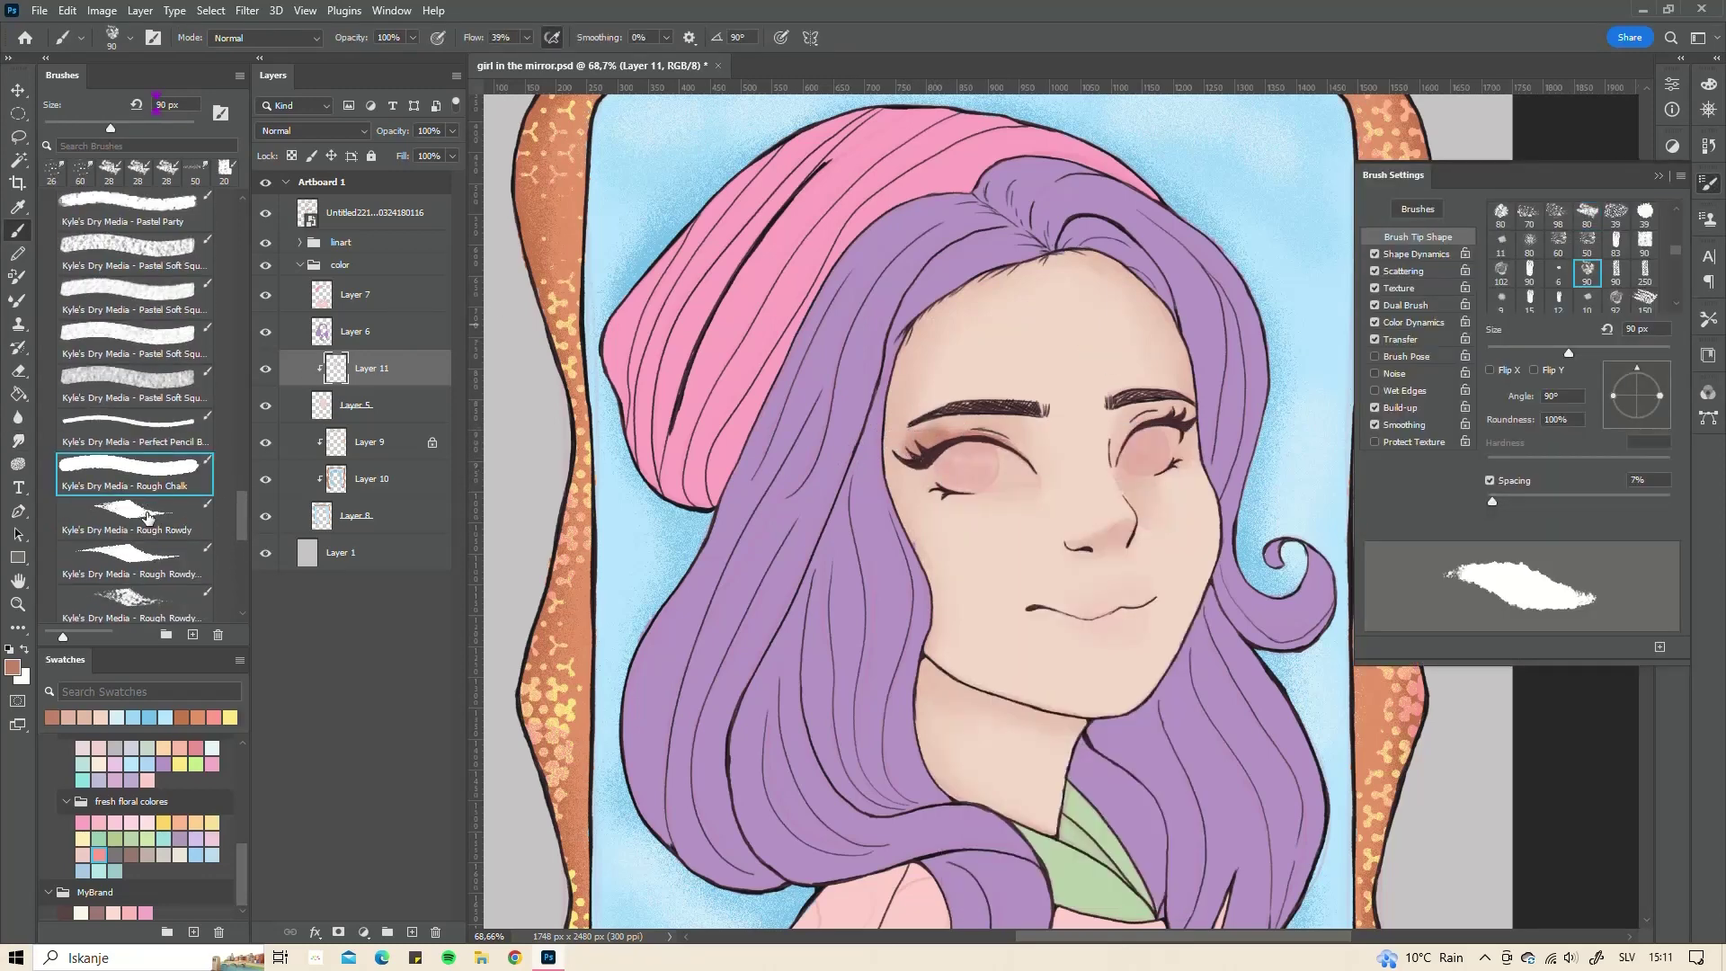
pyautogui.click(149, 516)
pyautogui.scroll(2, 148, 516)
pyautogui.click(130, 382)
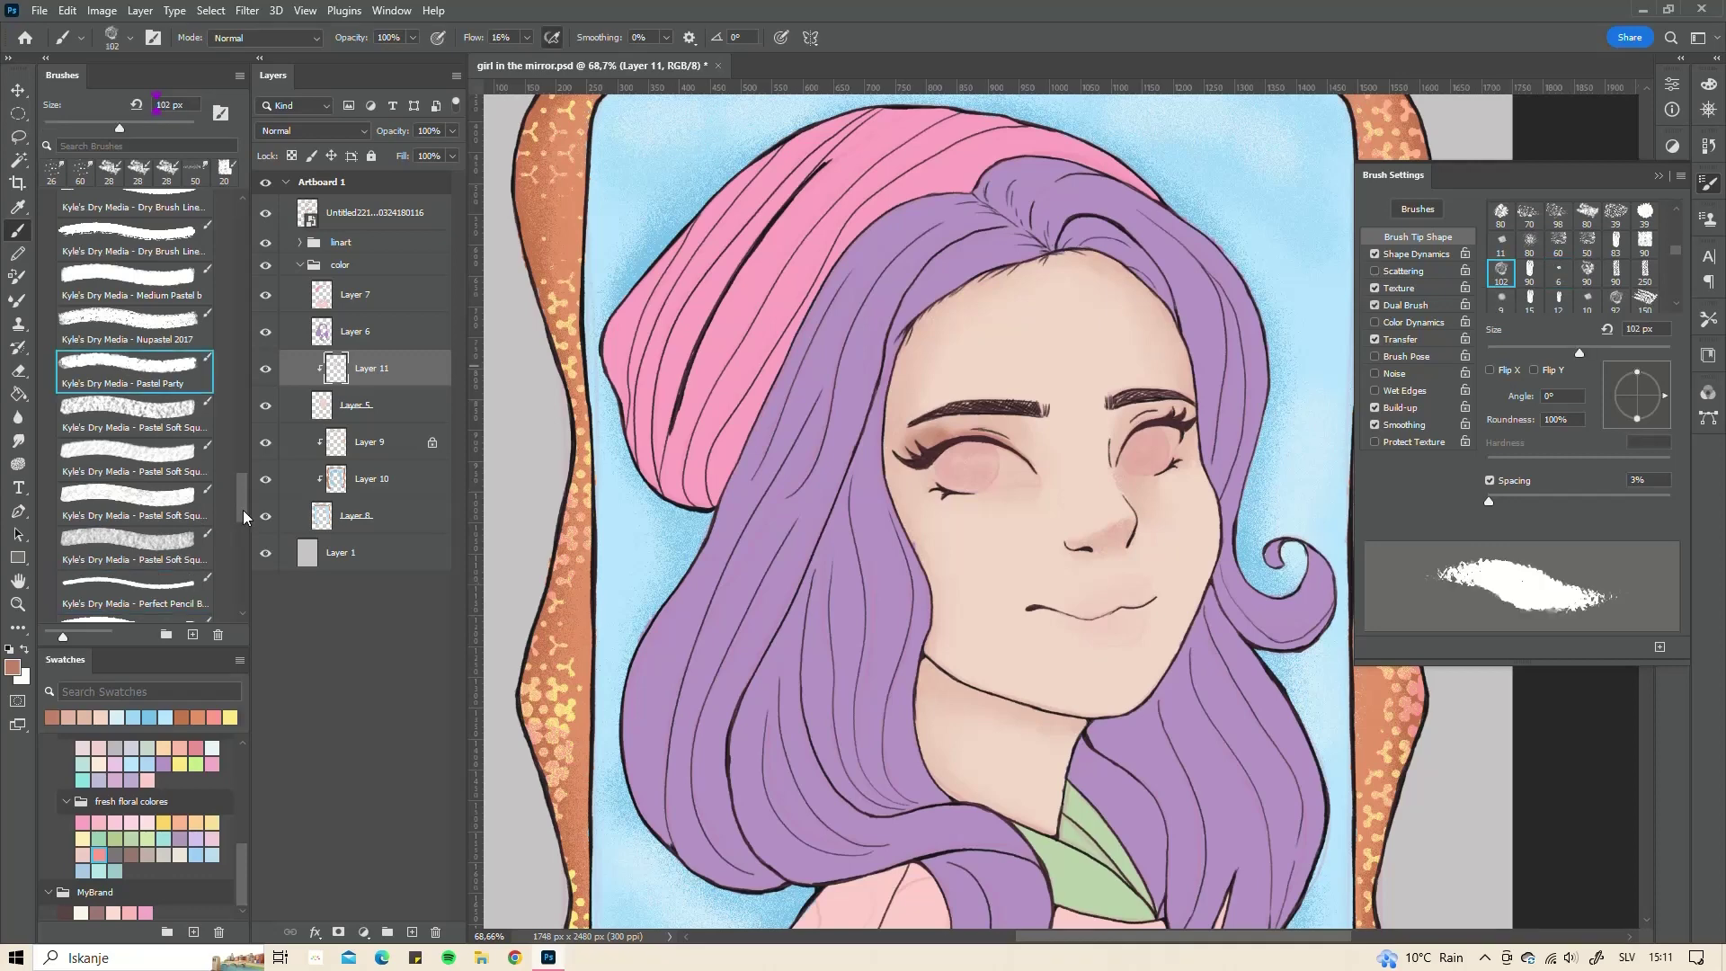
pyautogui.scroll(3, 243, 517)
pyautogui.click(124, 532)
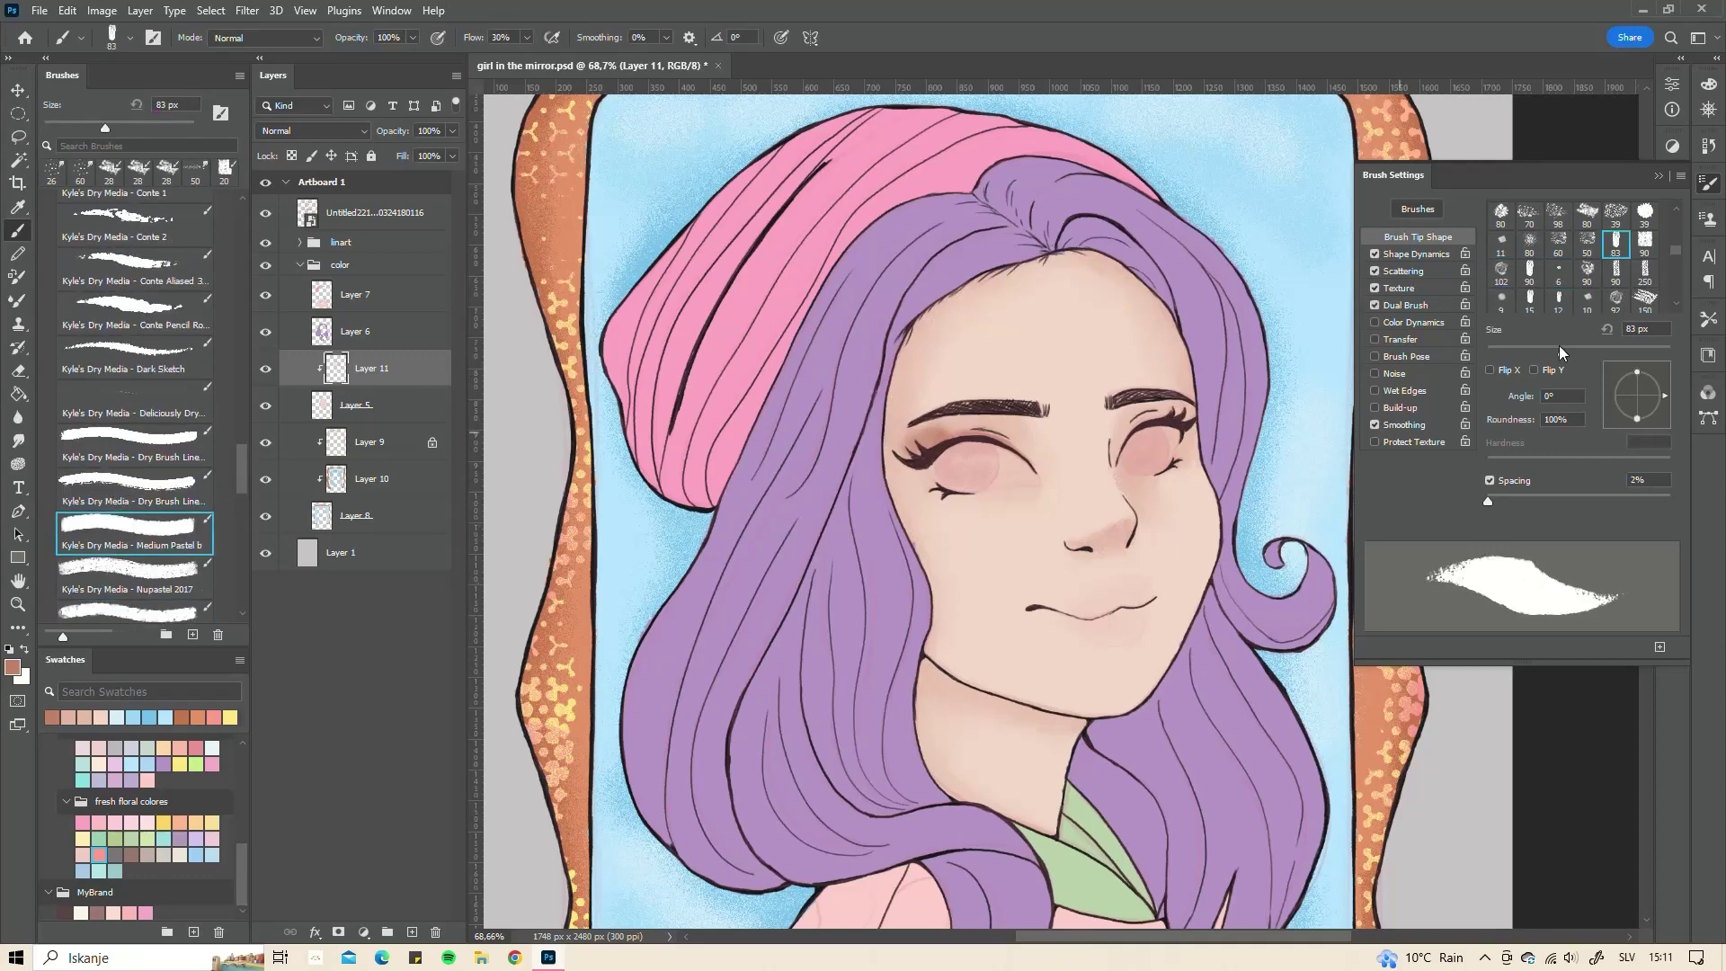
# - At 42 px, shade the eyelid and hairline, then resize the brush to 25 px
pyautogui.moveTo(1559, 347); pyautogui.dragTo(1525, 347)
pyautogui.moveTo(942, 458); pyautogui.dragTo(927, 450)
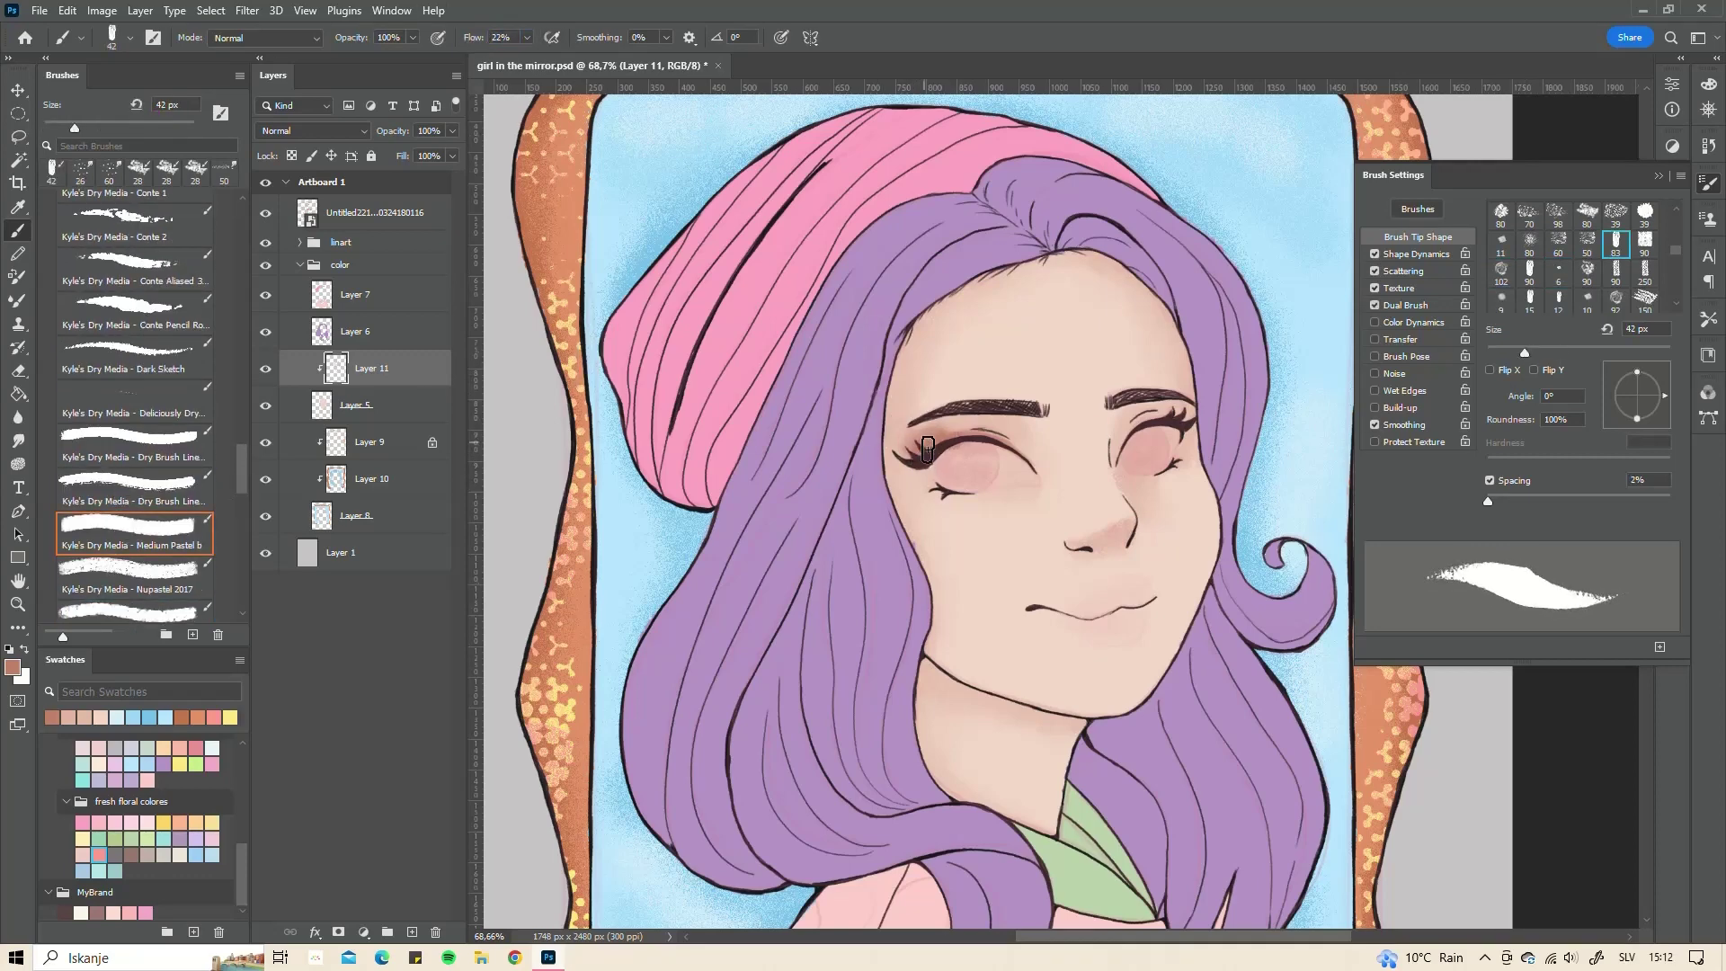
pyautogui.moveTo(898, 332)
pyautogui.mouseDown()
pyautogui.moveTo(906, 382)
pyautogui.moveTo(988, 278)
pyautogui.mouseUp()
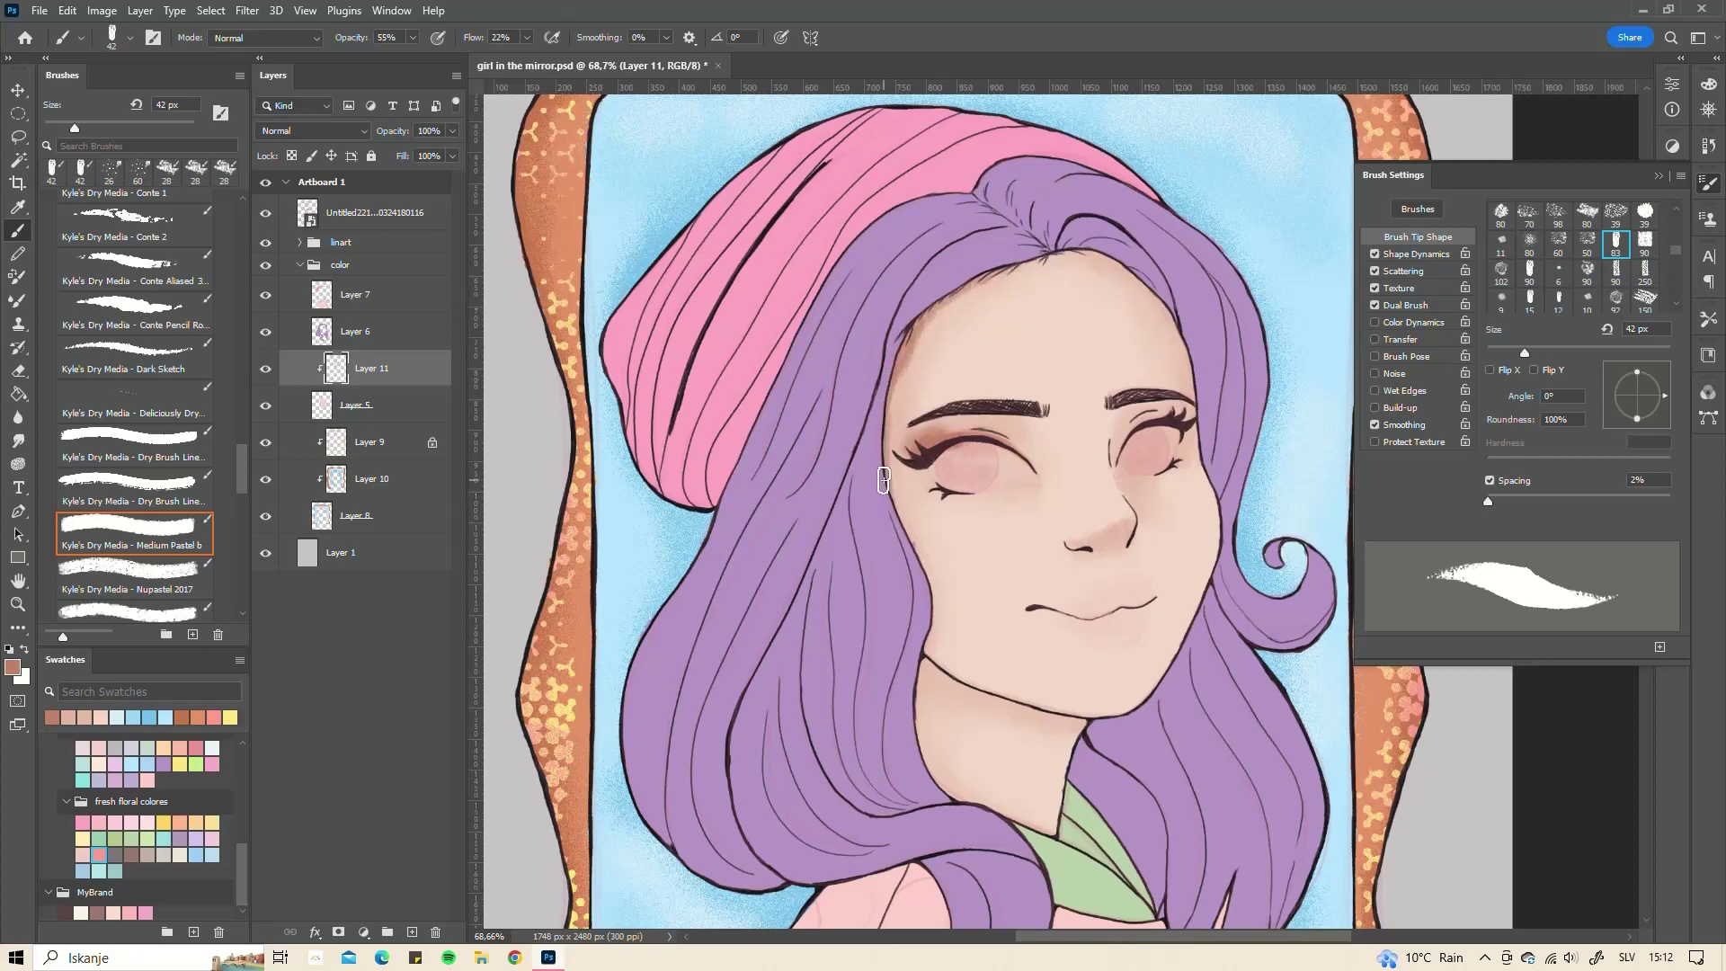
pyautogui.moveTo(1524, 347); pyautogui.dragTo(1504, 349)
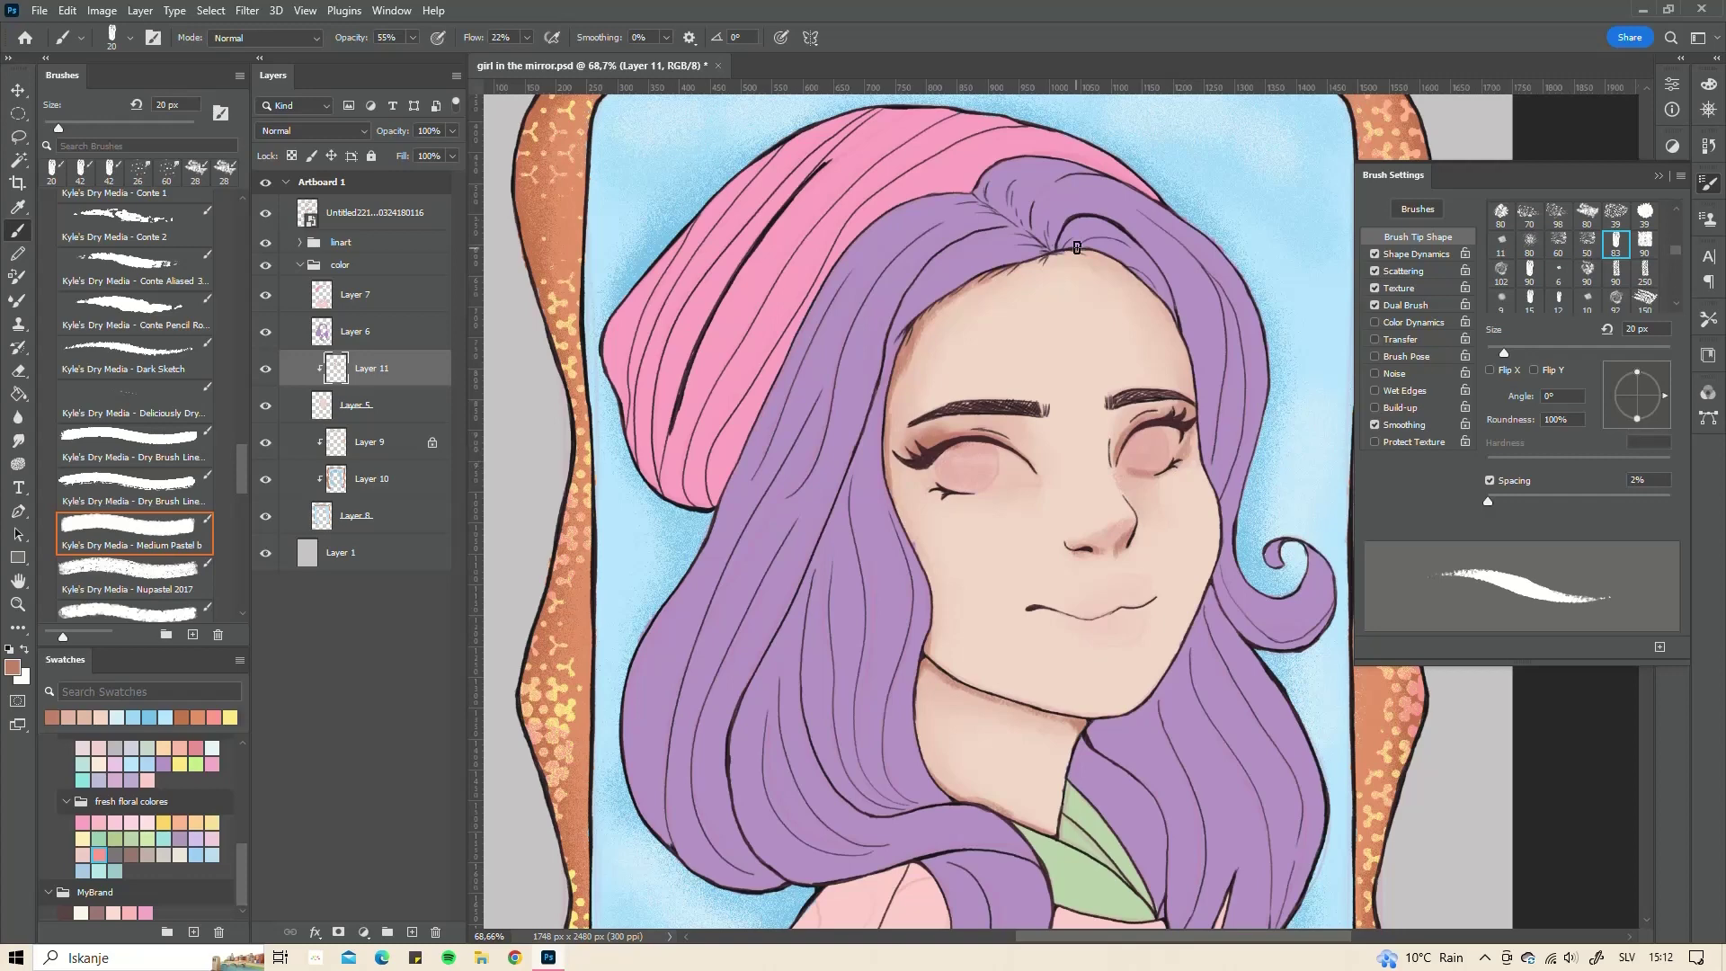
pyautogui.scroll(1, 1078, 369)
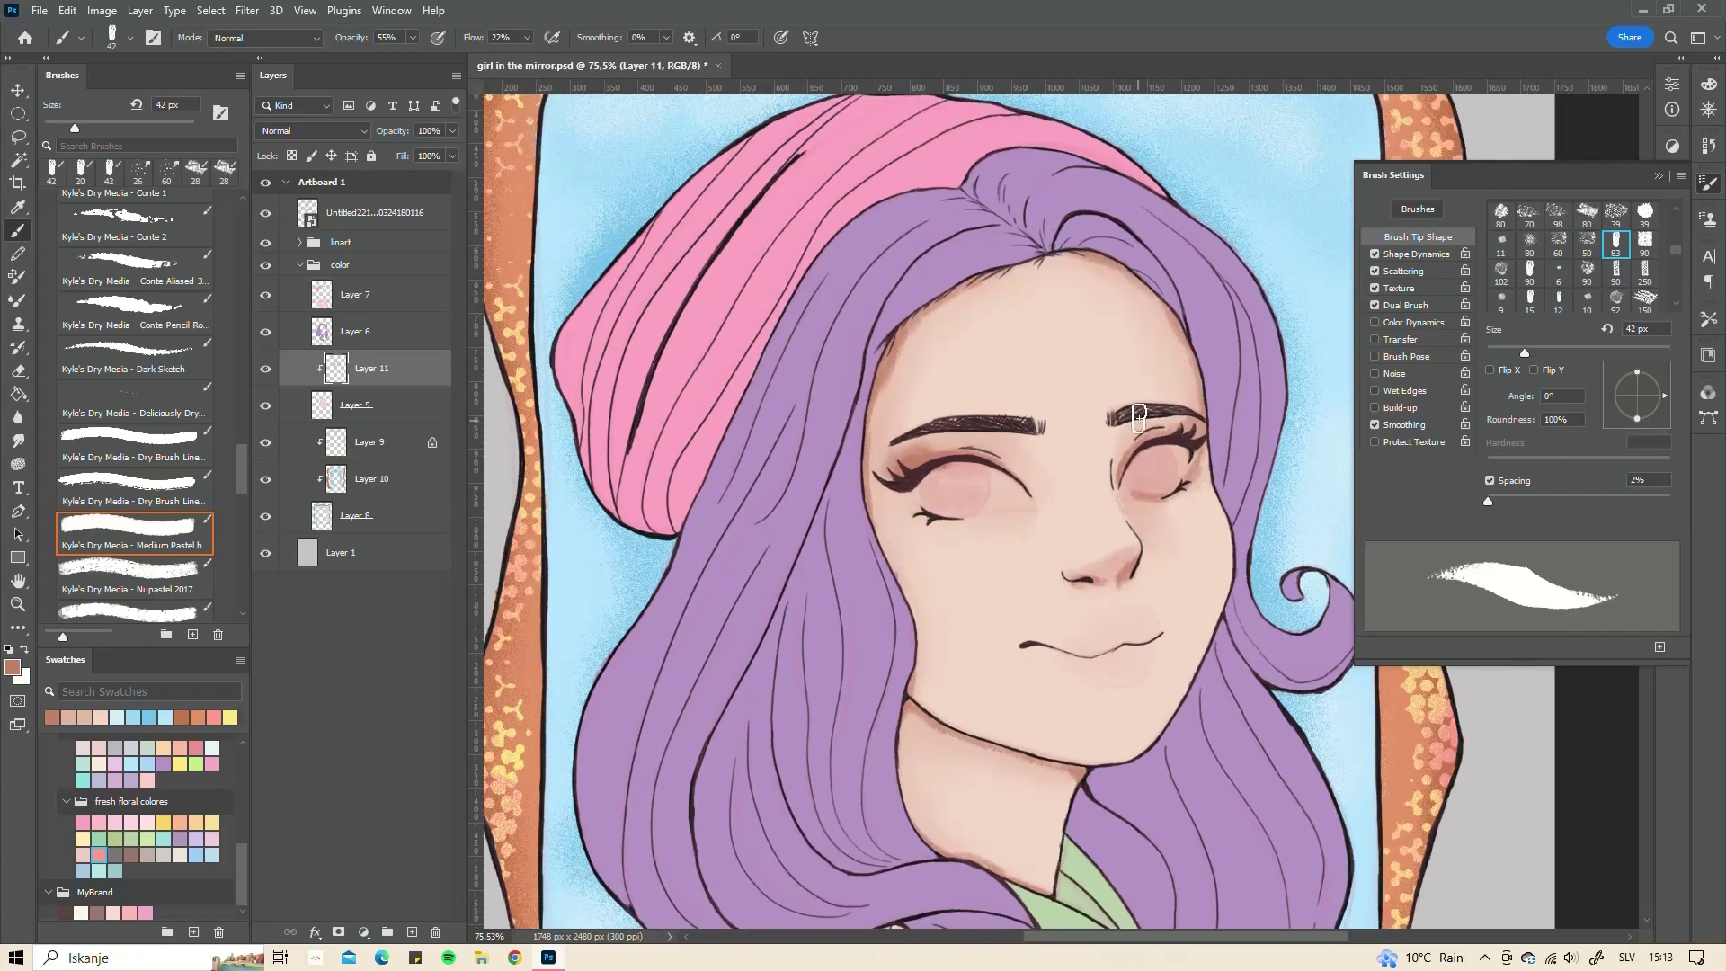
pyautogui.moveTo(1504, 353); pyautogui.dragTo(1509, 352)
pyautogui.scroll(-3, 921, 449)
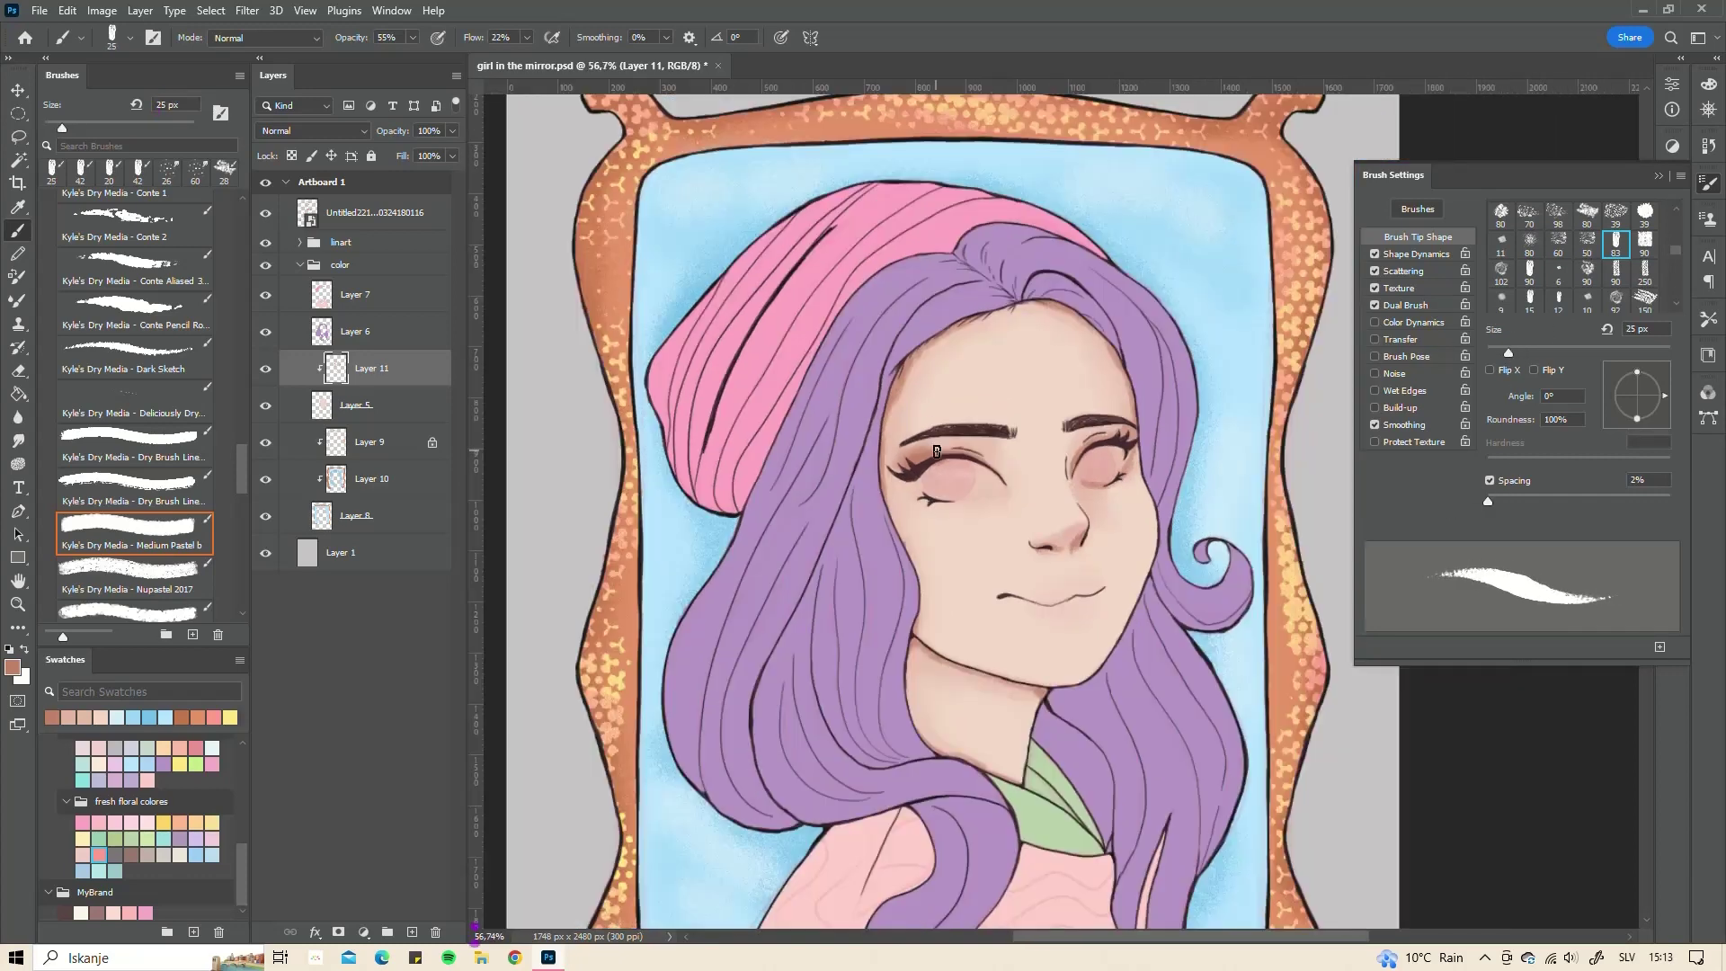
# - Blend the face shading with the Scraper smudge brush and add a new layer above Layer 11
pyautogui.moveTo(241, 474); pyautogui.dragTo(241, 594)
pyautogui.press('r')
pyautogui.click(135, 544)
pyautogui.scroll(3, 1062, 583)
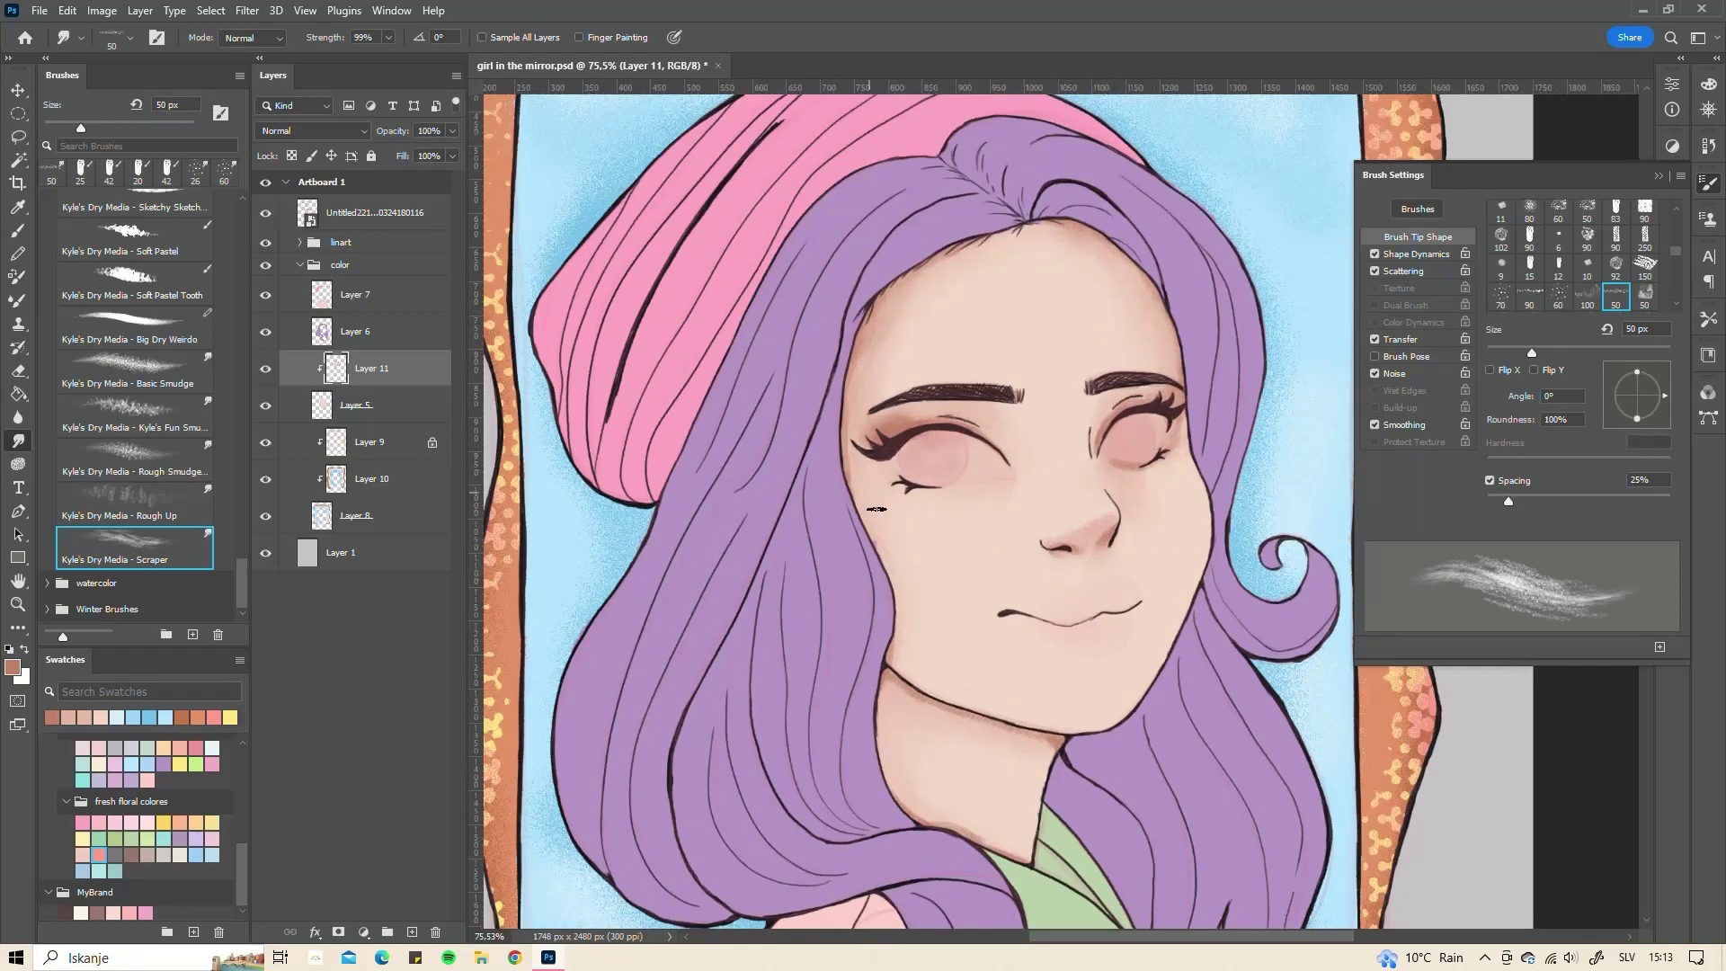
pyautogui.scroll(-3, 923, 702)
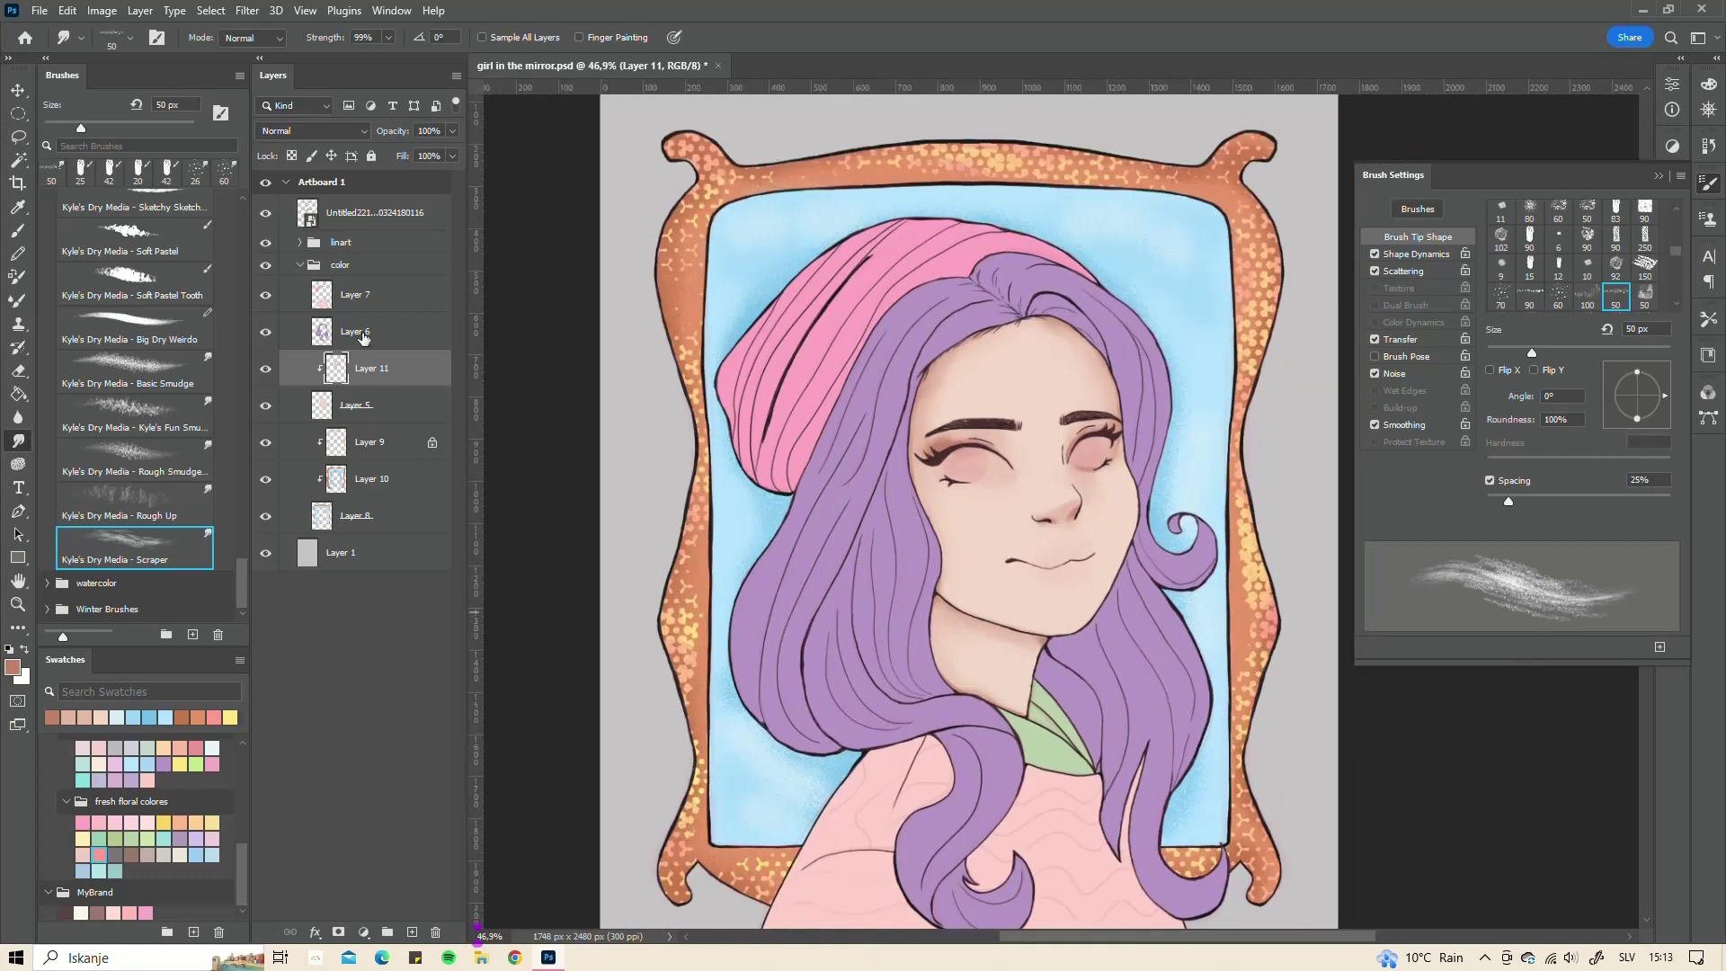
pyautogui.hotkey('ctrl', 'shift', 'alt', 'n')
# - Clip Layer 12 to Layer 11 and pick the Flurries 2 speckle brush
pyautogui.rightClick(359, 368)
pyautogui.click(414, 527)
pyautogui.scroll(5, 230, 430)
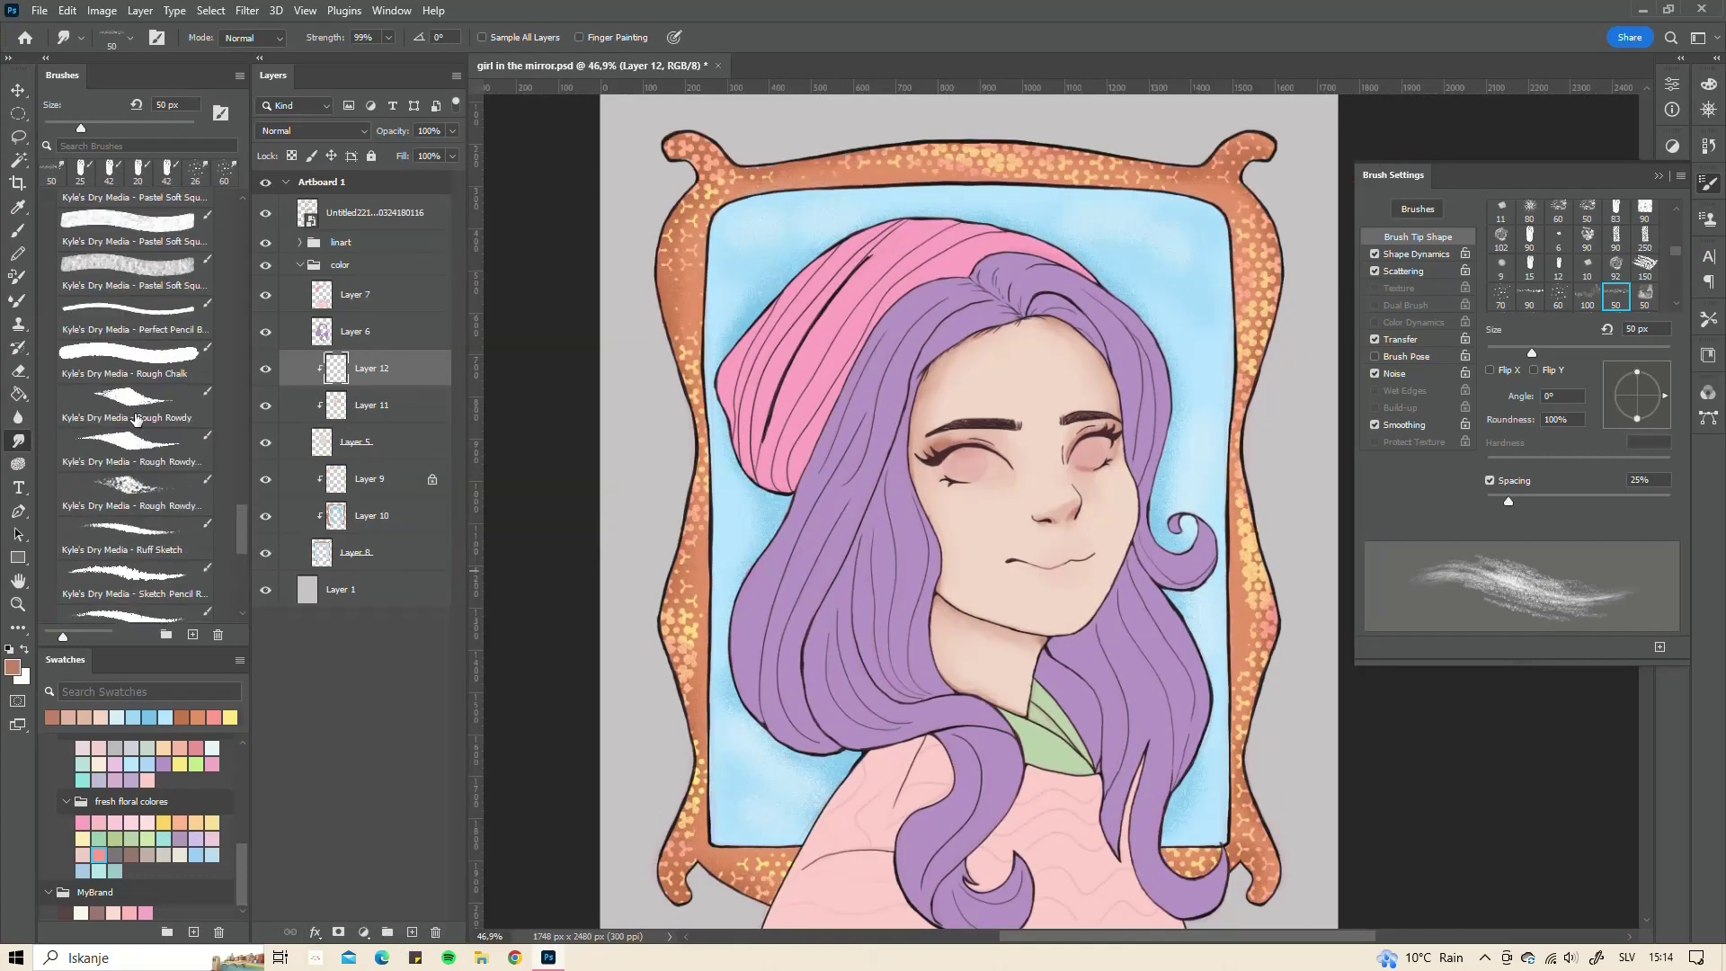
pyautogui.scroll(5, 229, 429)
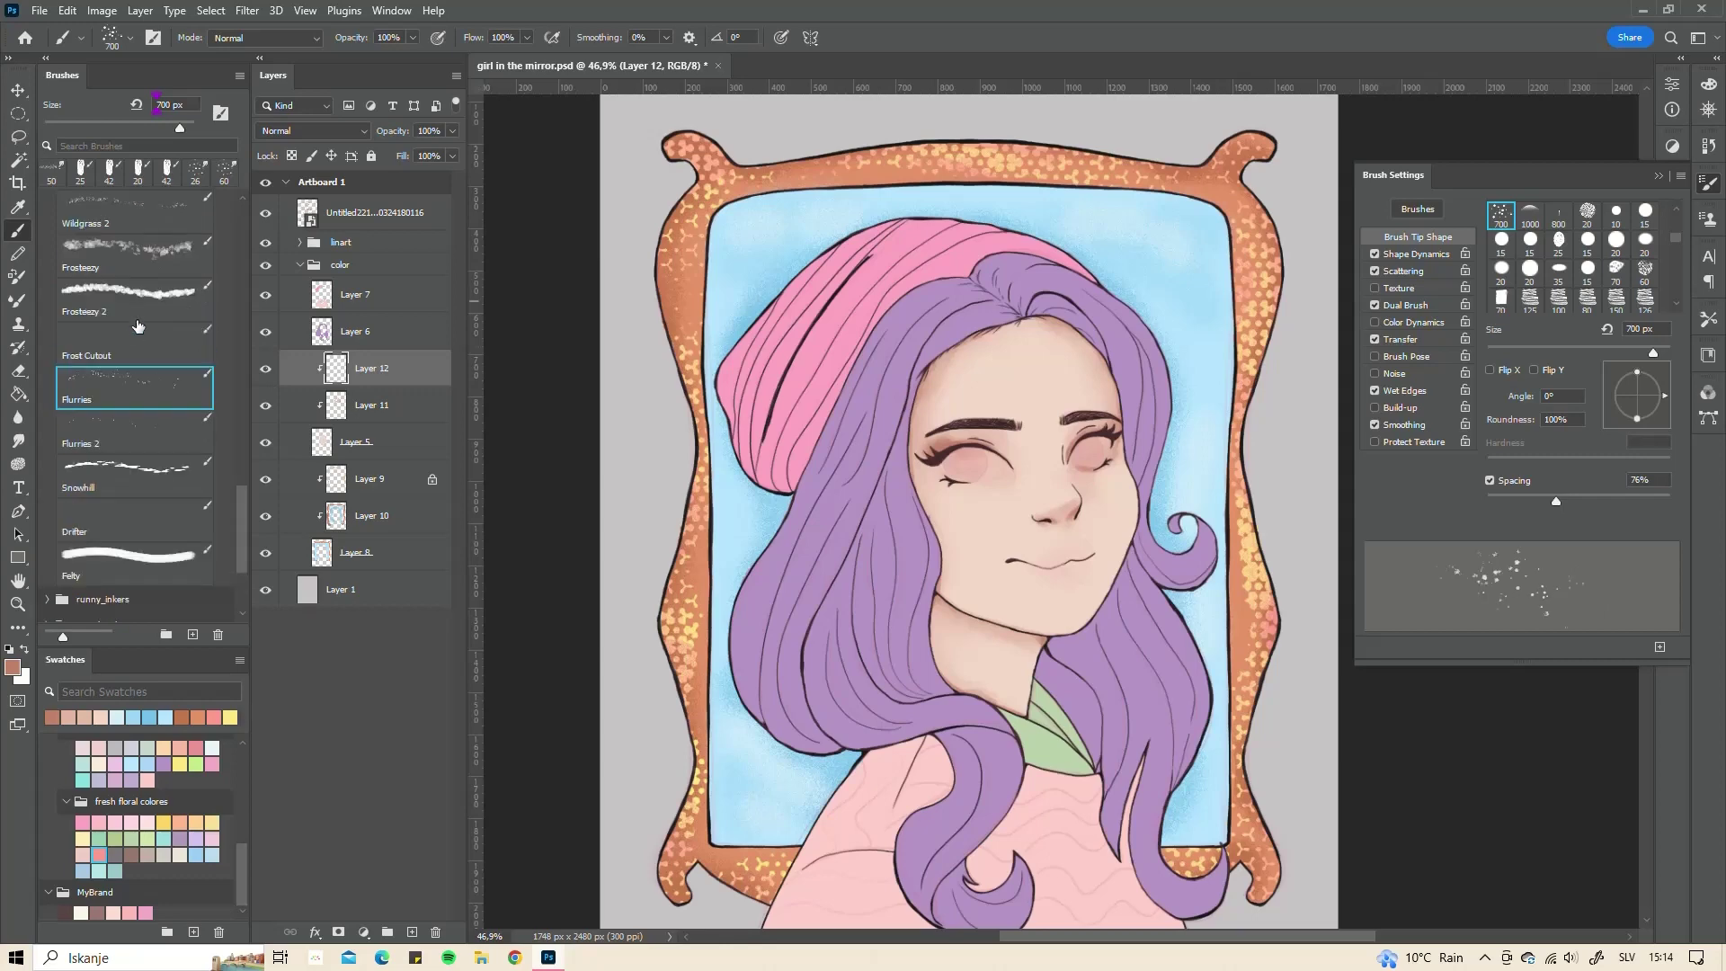
pyautogui.click(148, 437)
# - With a pink colour at 89 px, stamp freckles across the left cheek
pyautogui.click(189, 747)
pyautogui.rightClick(913, 530)
pyautogui.moveTo(1177, 482); pyautogui.dragTo(1114, 483)
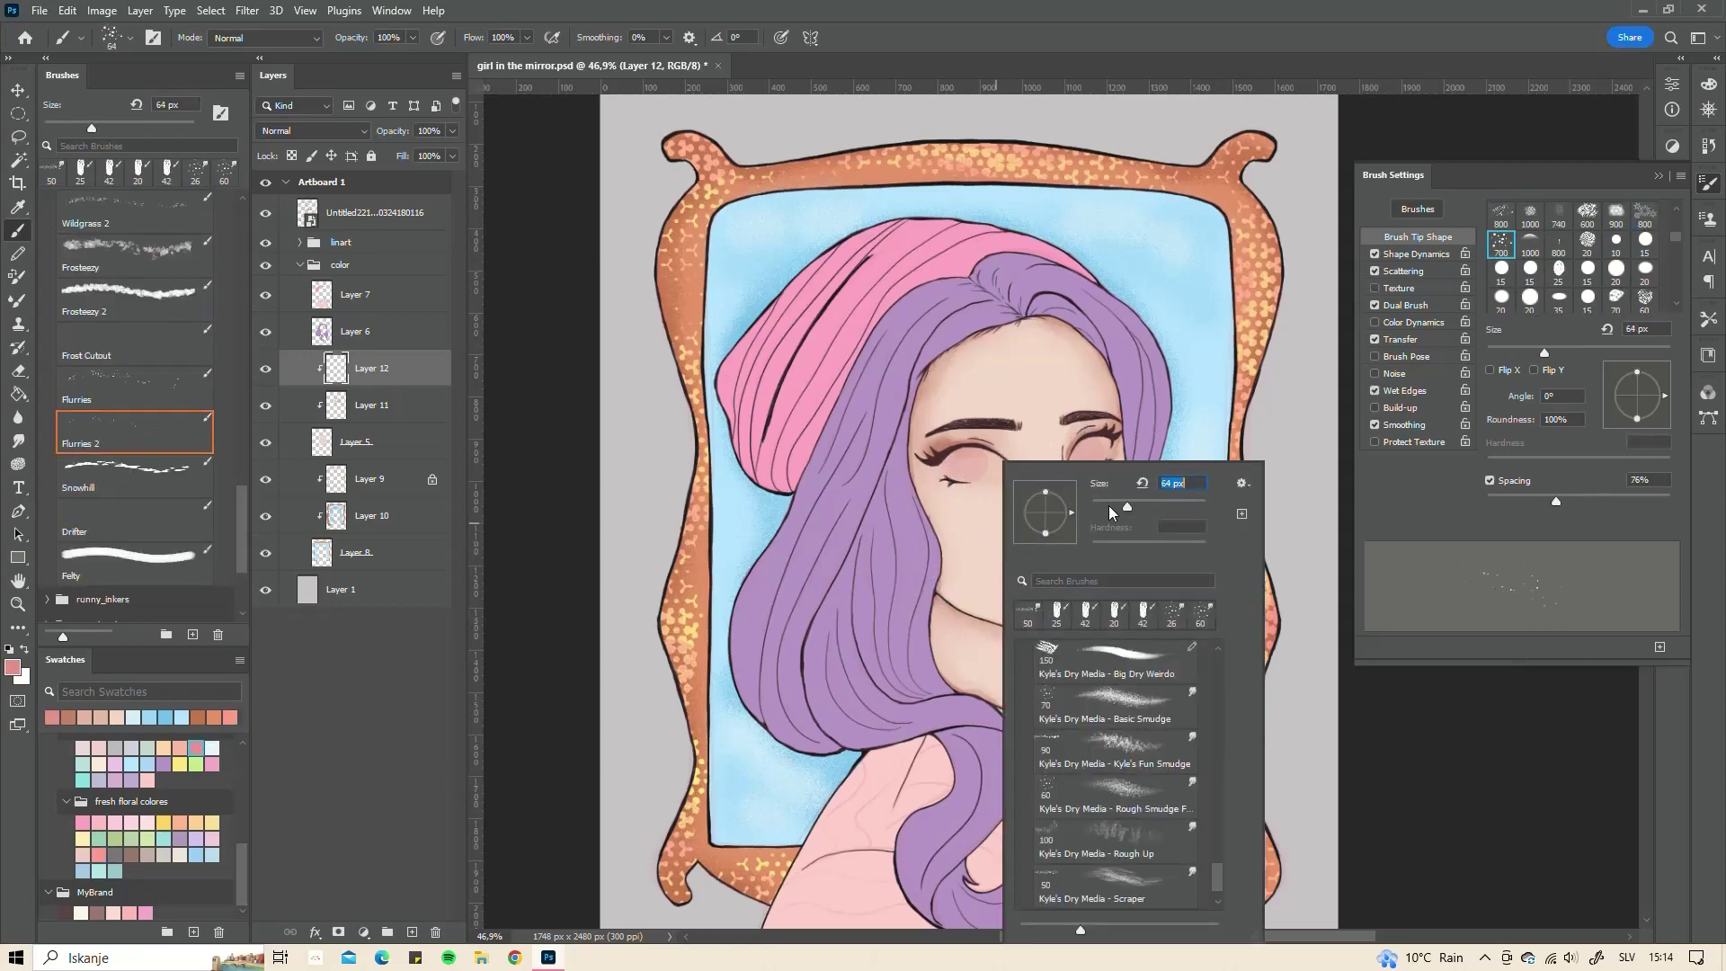
pyautogui.click(959, 566)
pyautogui.scroll(2, 959, 567)
pyautogui.moveTo(989, 502); pyautogui.dragTo(953, 503)
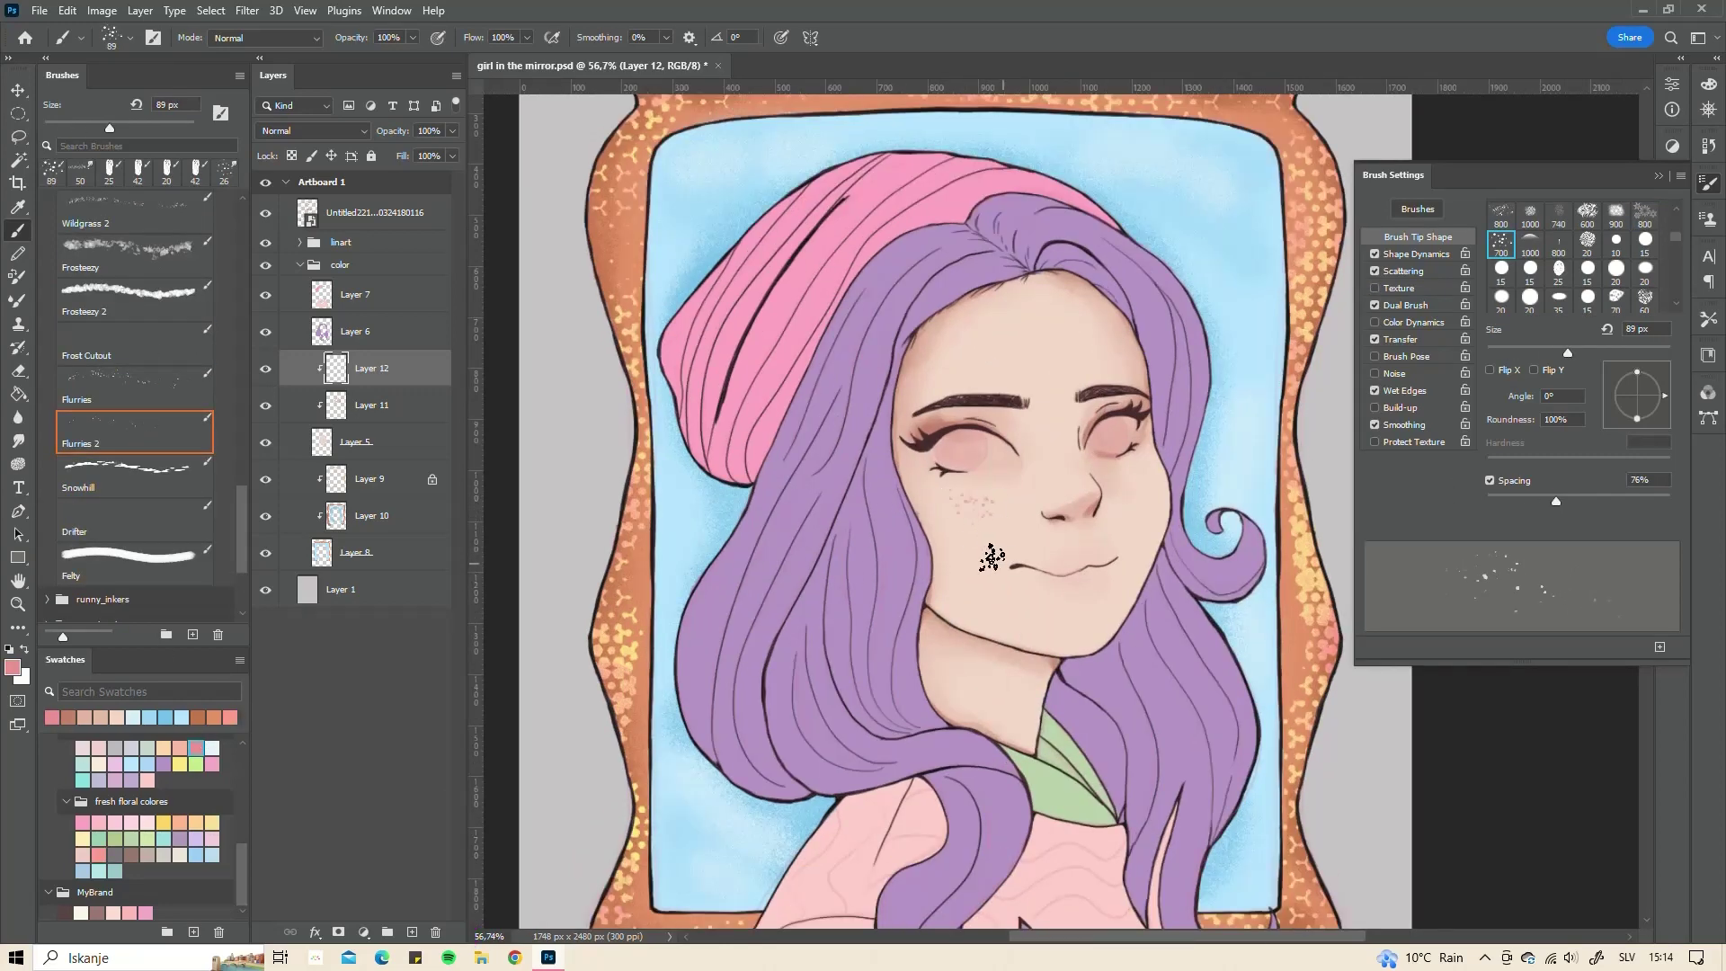
# - Switch to a darker freckle colour and choose a natural-edged Dry Media eraser for stray freckles
pyautogui.click(132, 854)
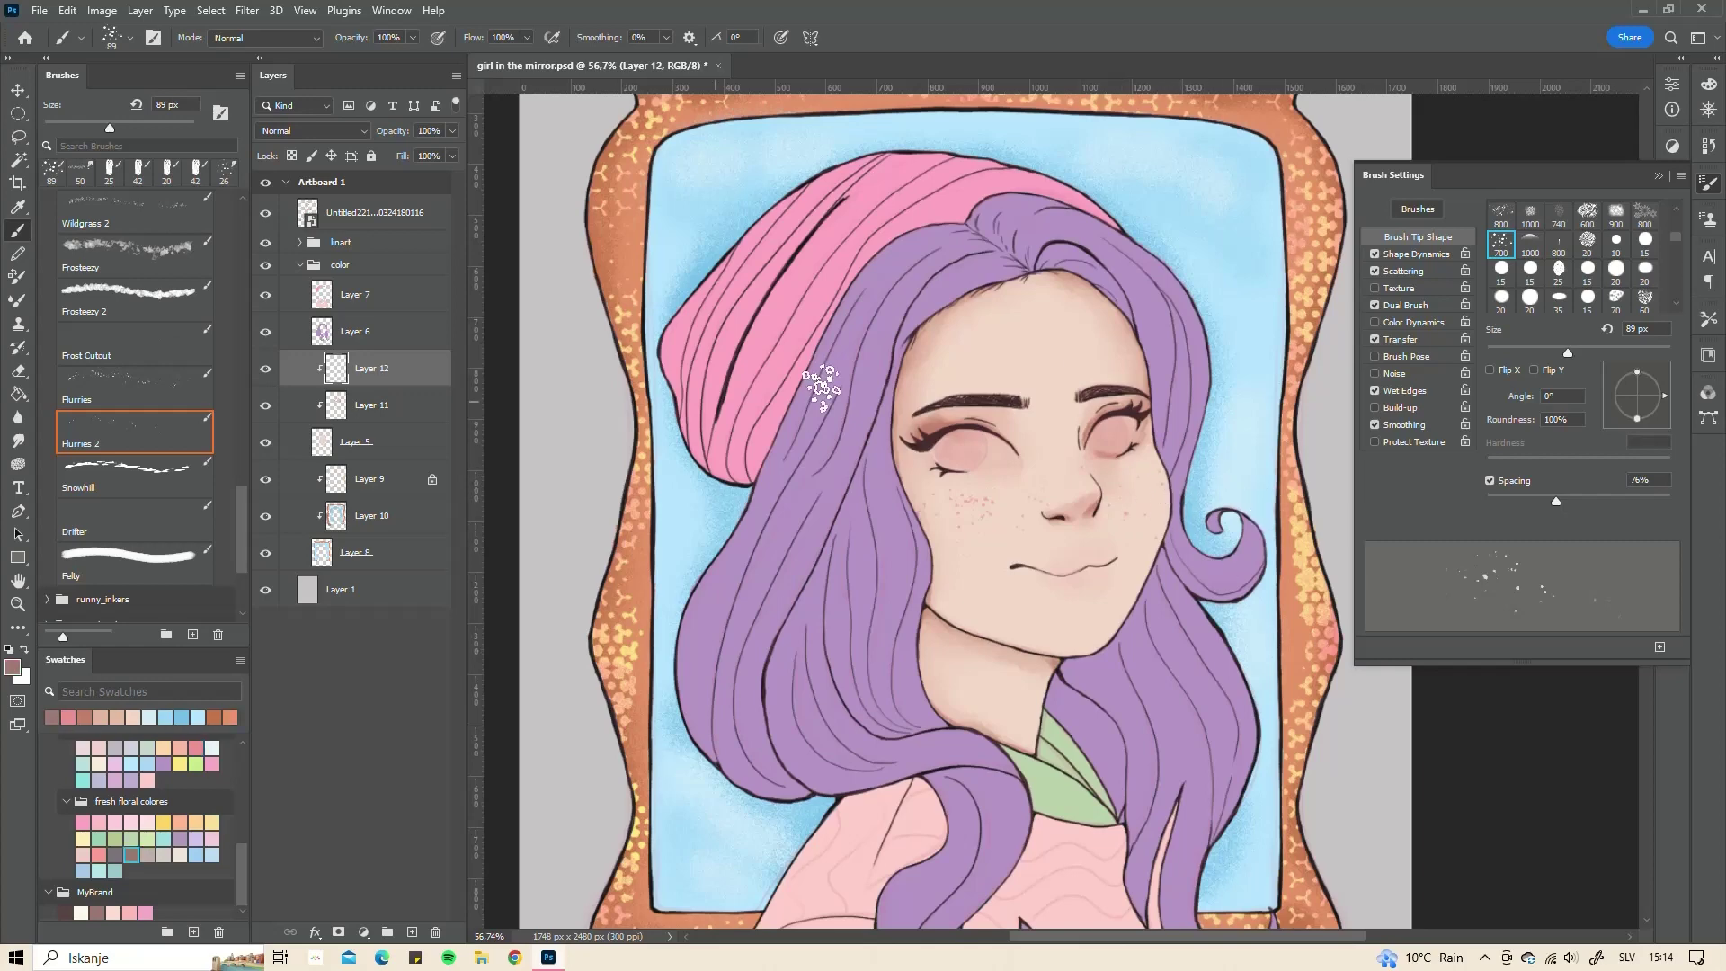
pyautogui.scroll(1, 989, 508)
pyautogui.press('e')
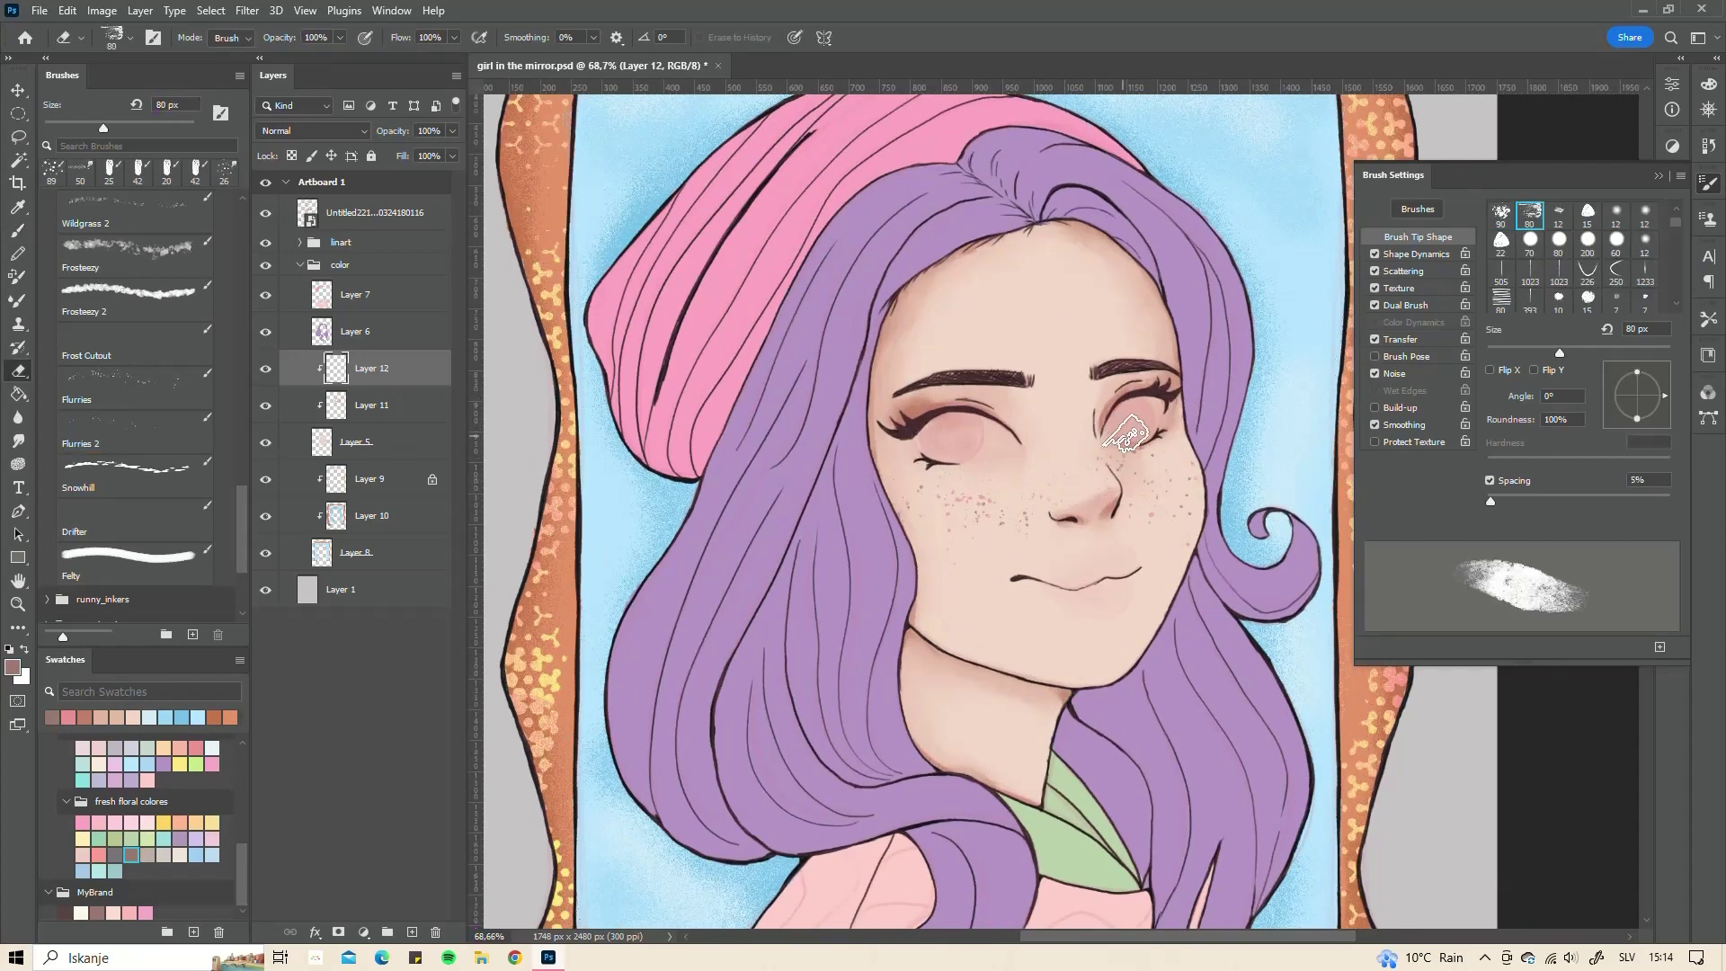
pyautogui.moveTo(246, 485); pyautogui.dragTo(260, 221)
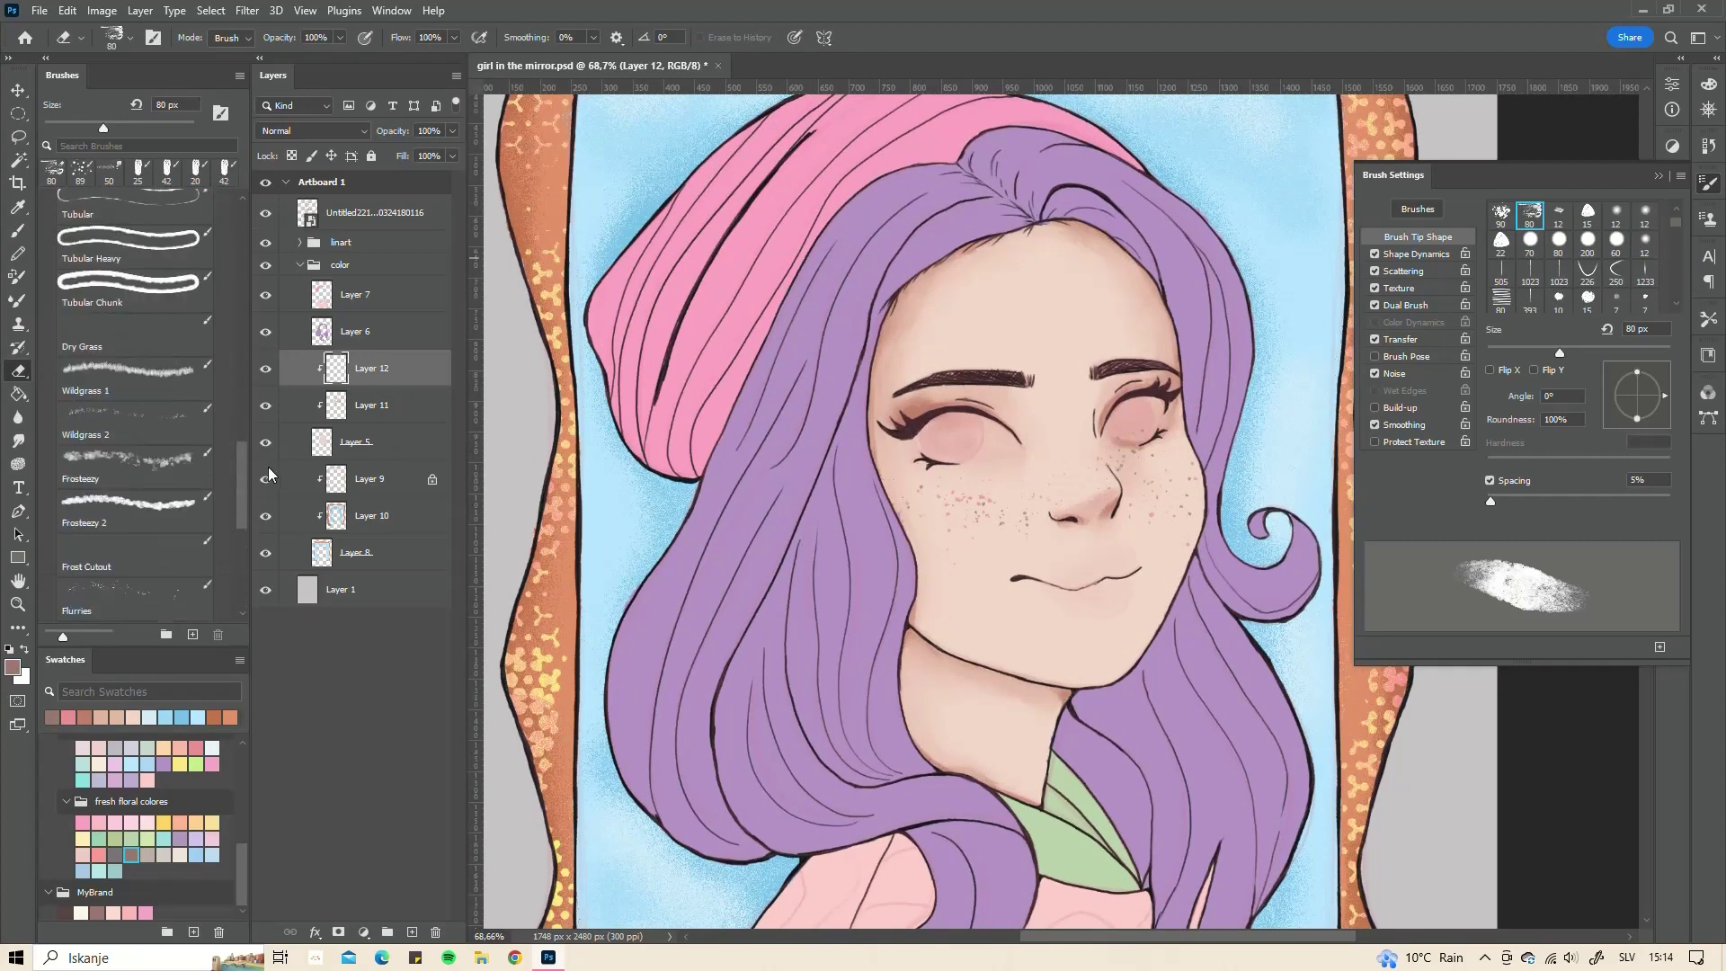
pyautogui.click(99, 229)
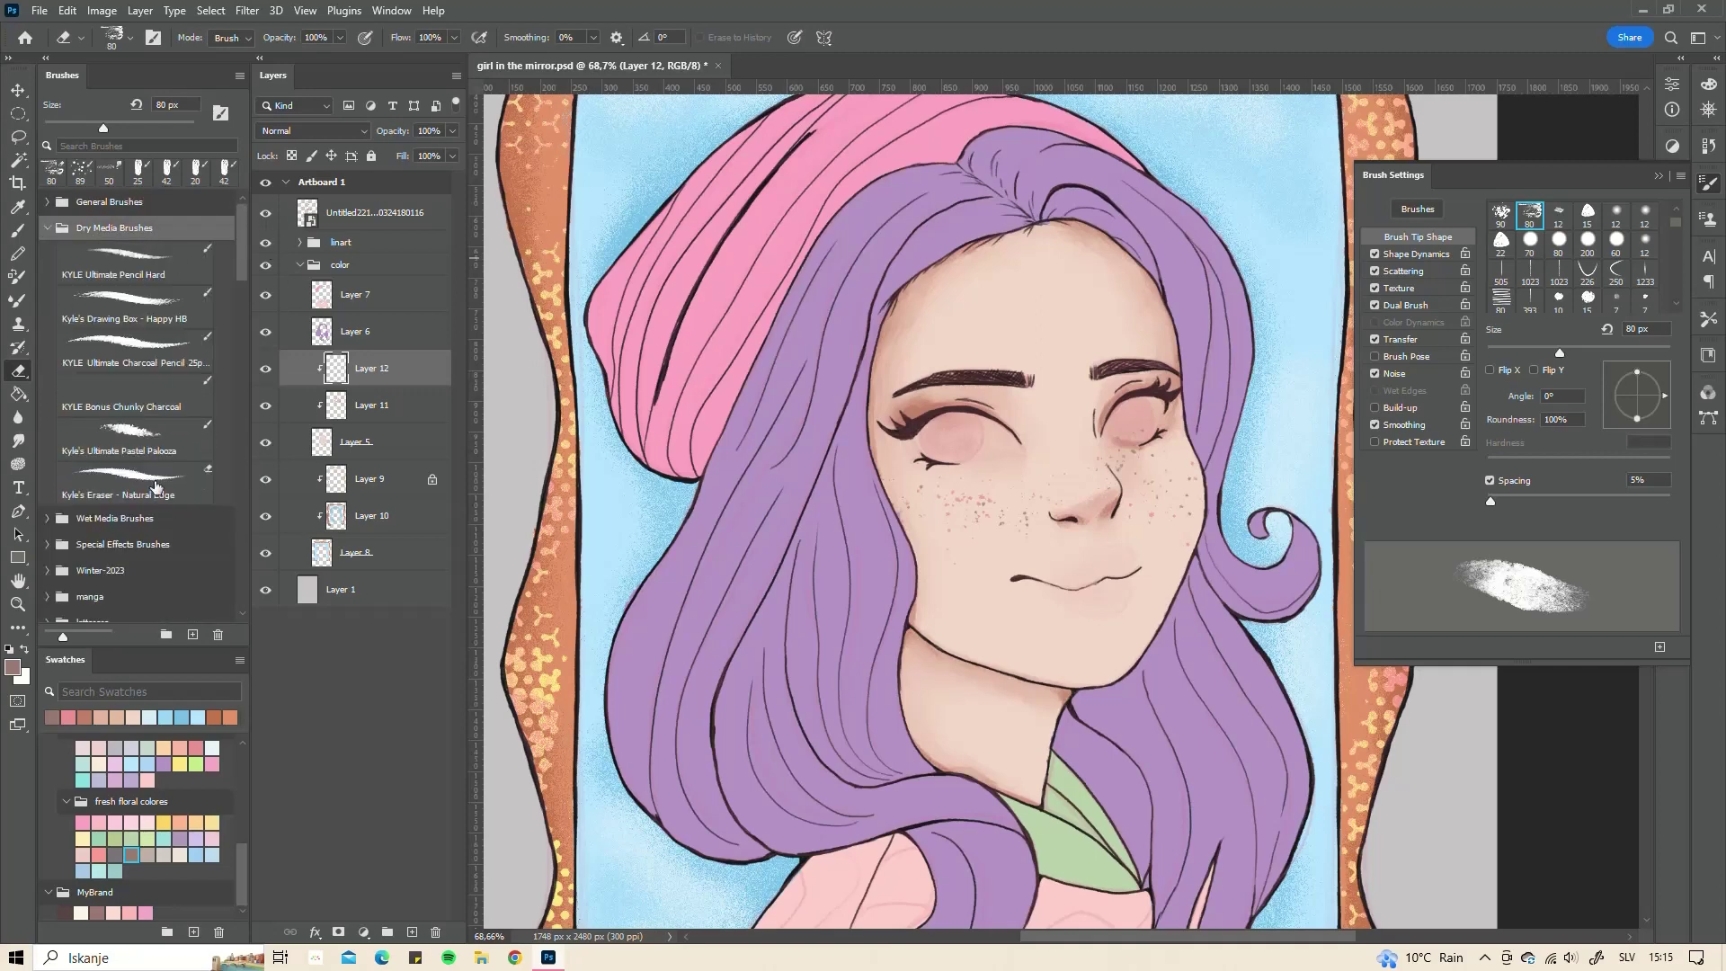
pyautogui.click(157, 485)
pyautogui.press('b')
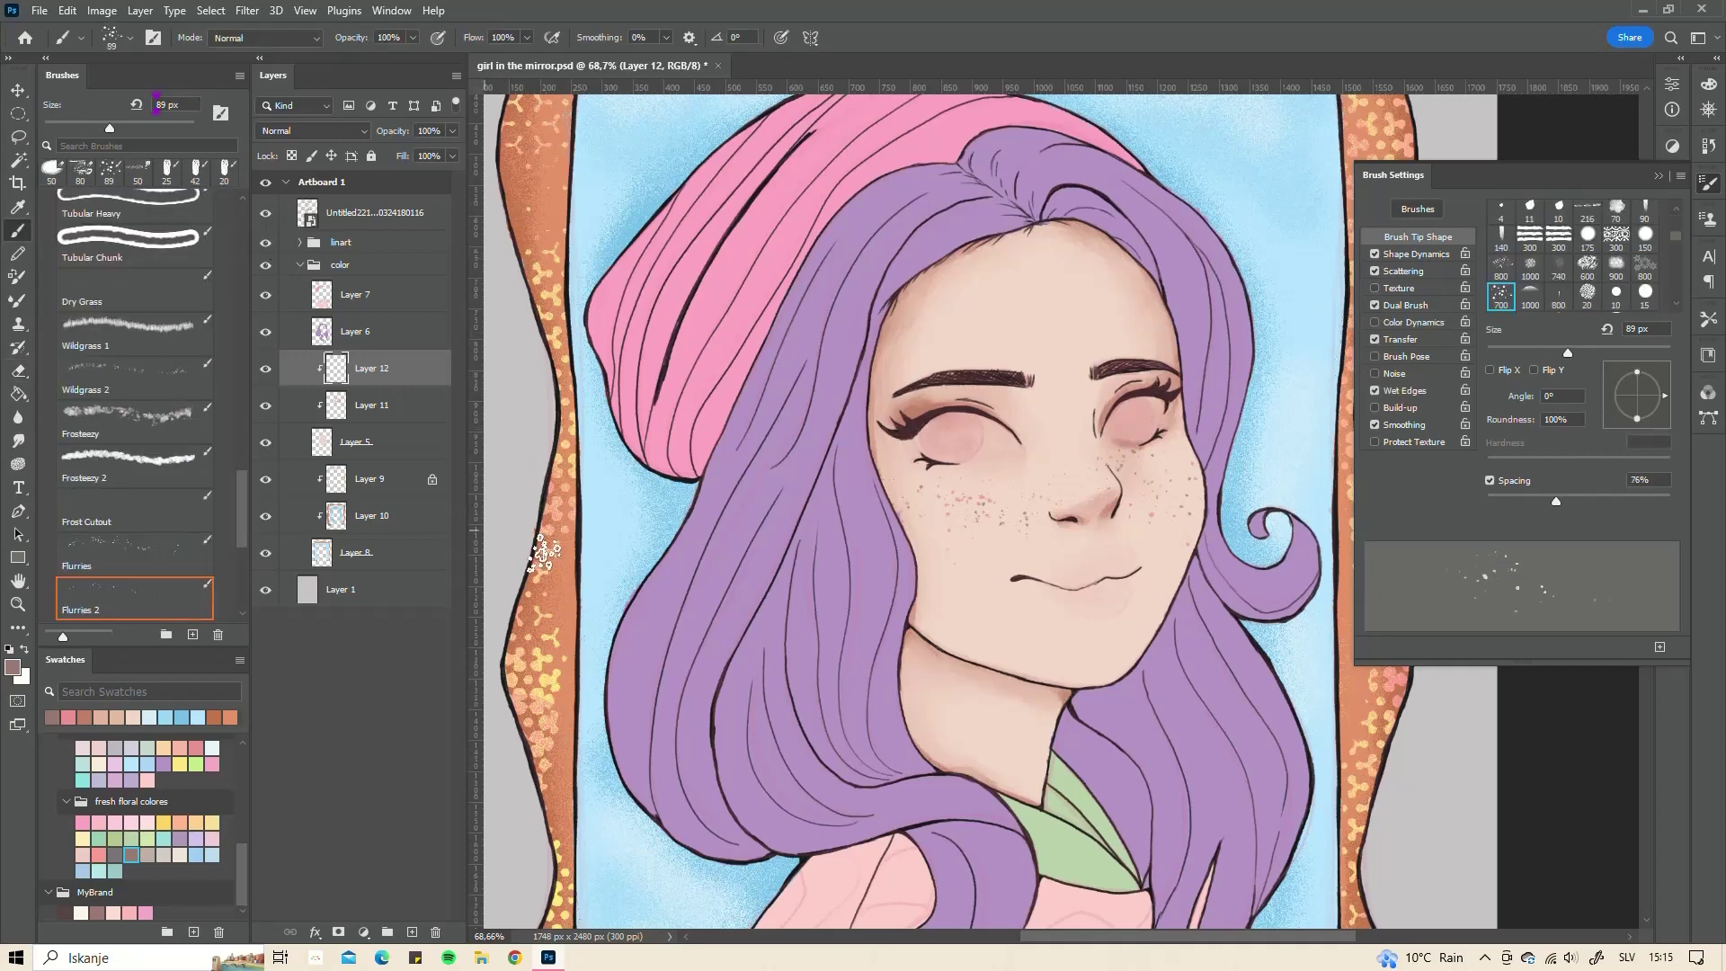
pyautogui.scroll(-3, 1079, 715)
pyautogui.click(378, 331)
# - Add Layer 13 clipped to the hair layer and set the brush flow to 60%
pyautogui.hotkey('ctrl', 'shift', 'alt', 'n')
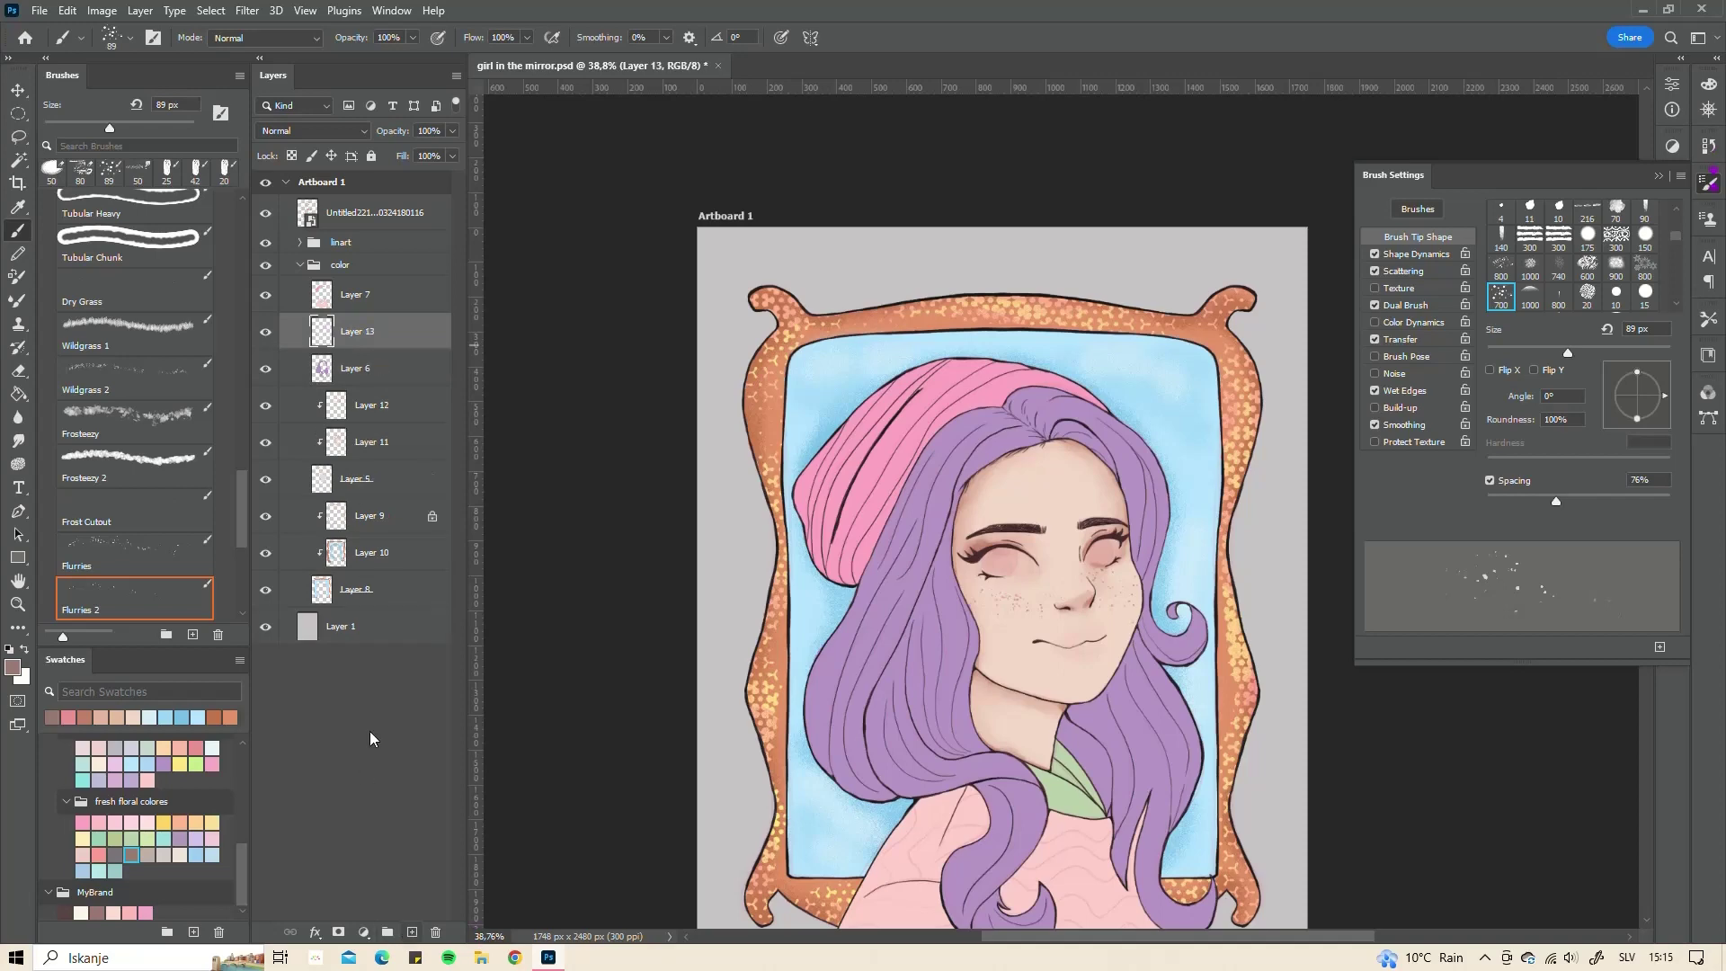
pyautogui.rightClick(368, 330)
pyautogui.click(388, 602)
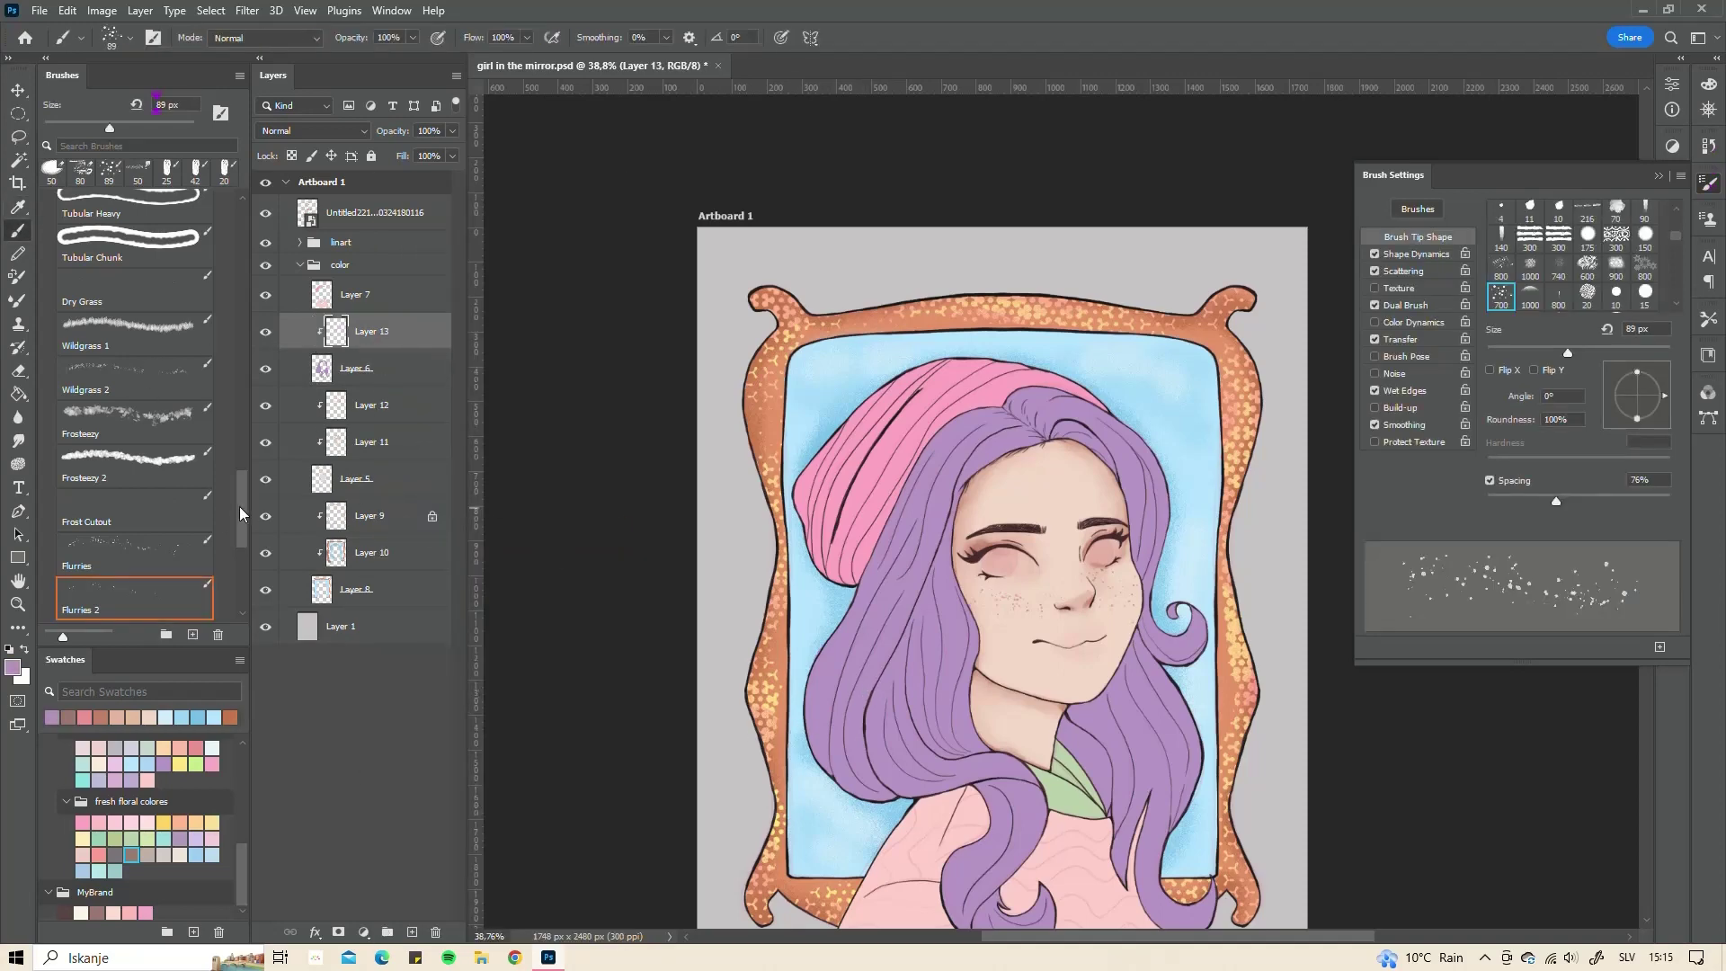
pyautogui.moveTo(242, 512); pyautogui.dragTo(243, 261)
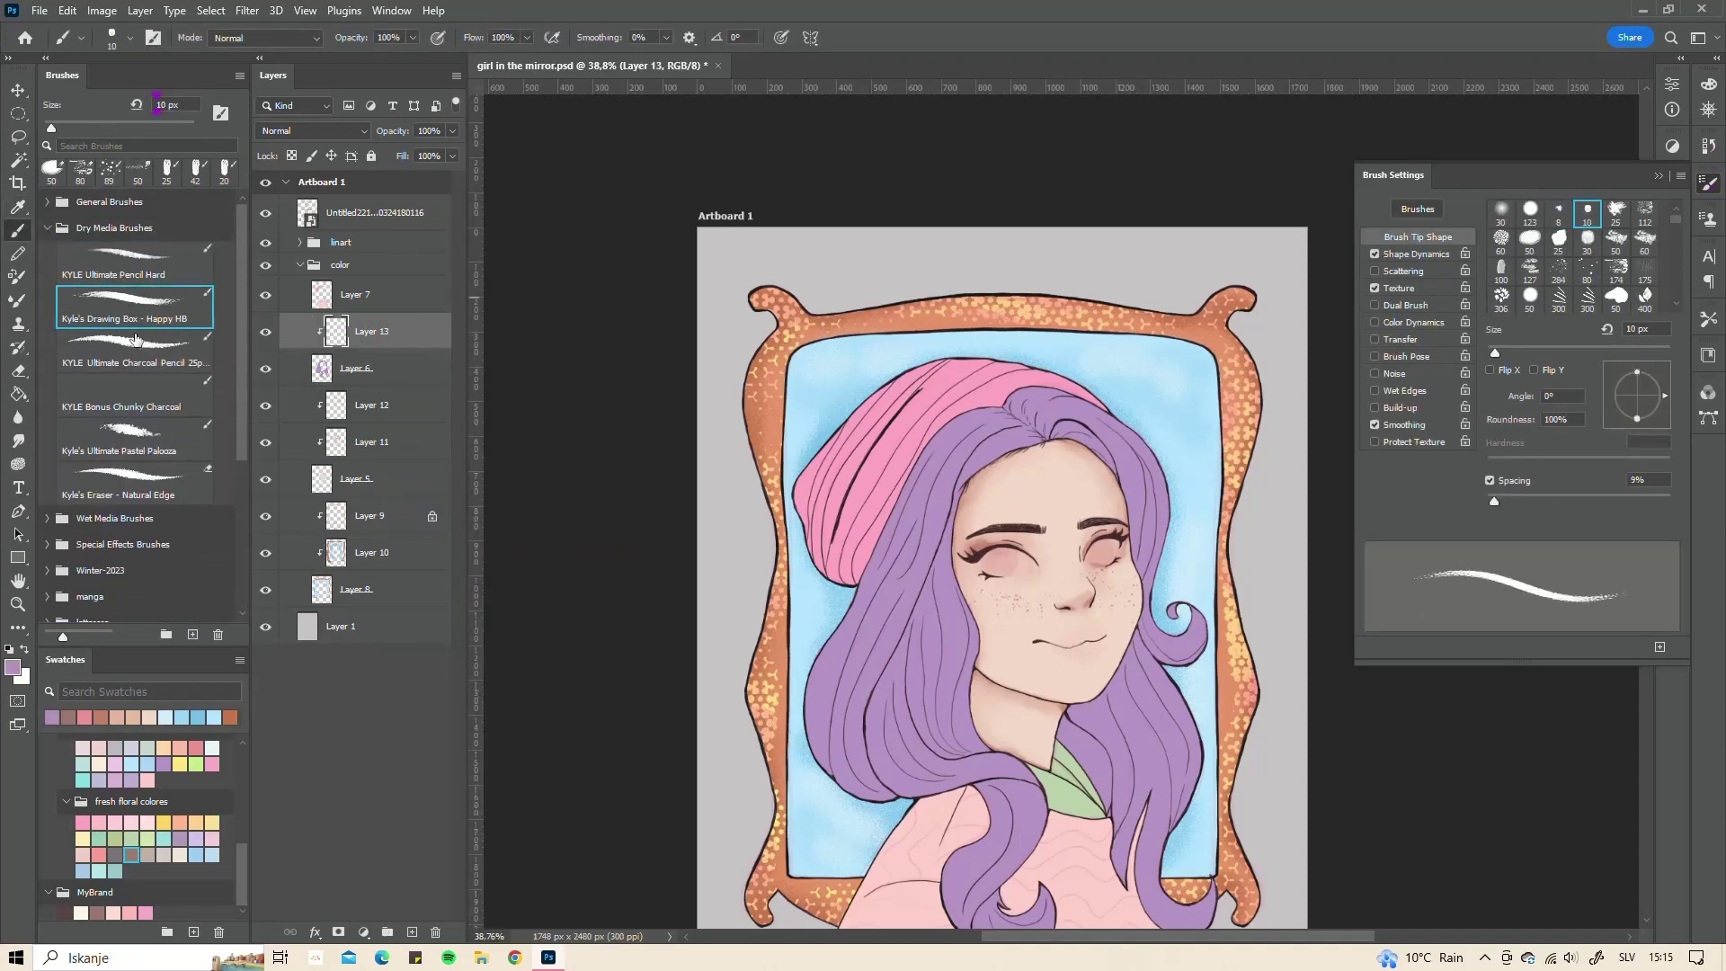
pyautogui.click(126, 480)
pyautogui.hotkey('shift', '6')
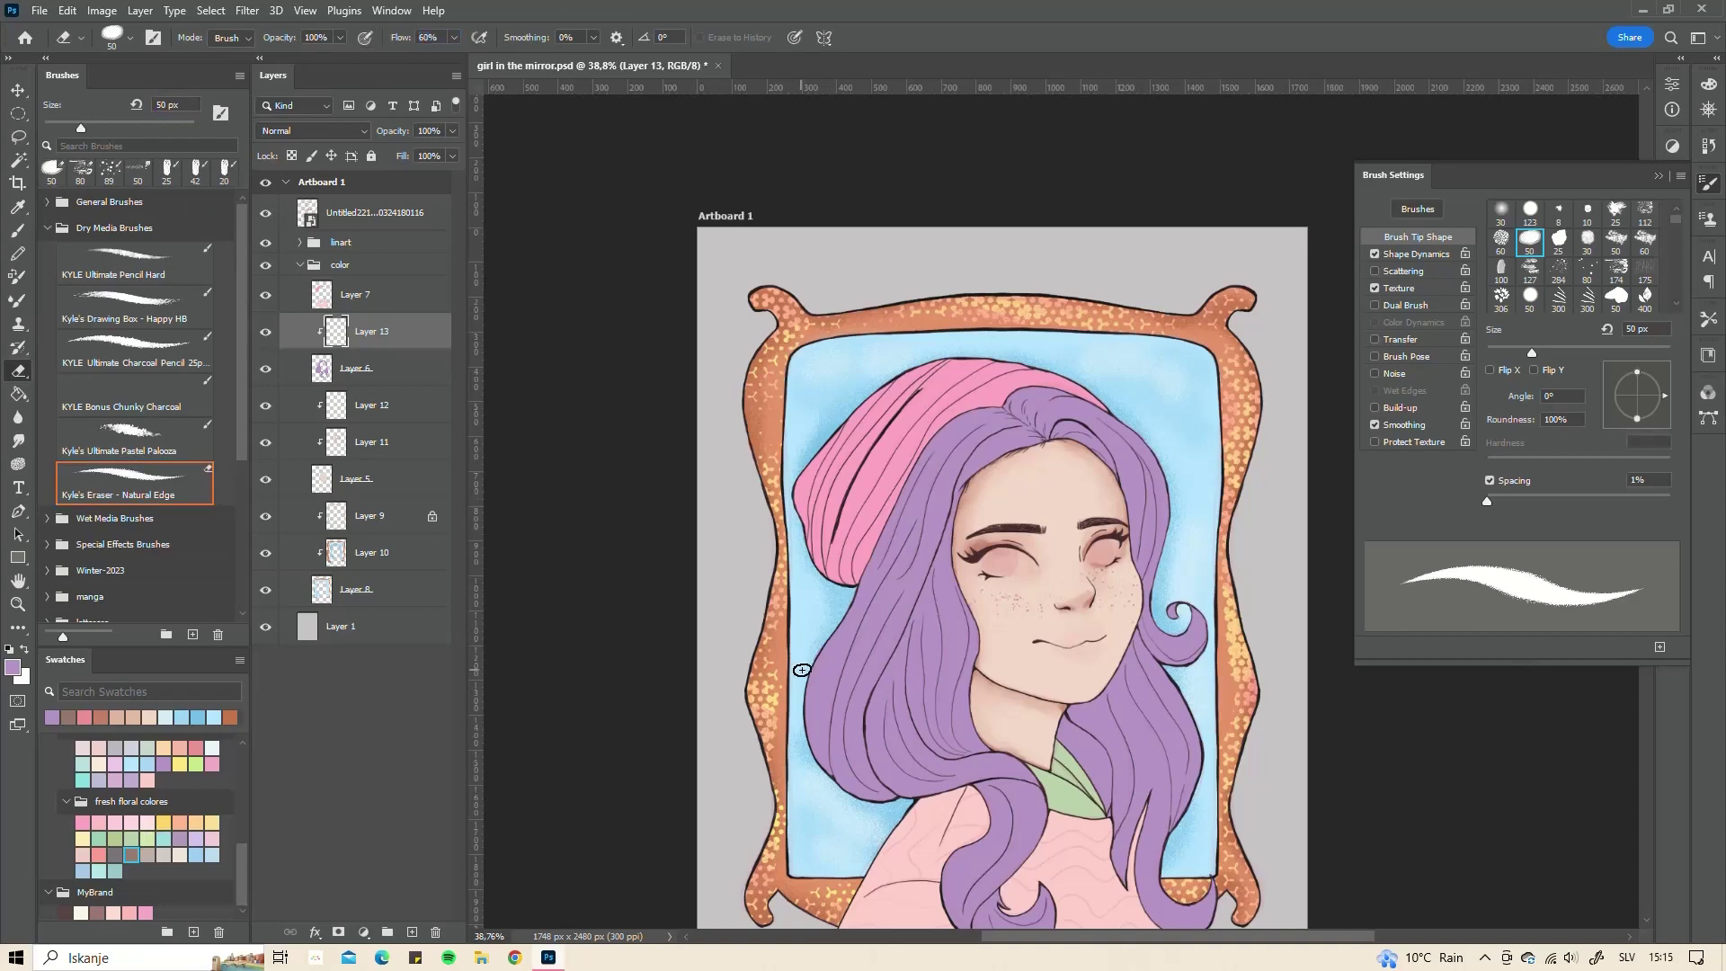
# - In a darker purple, shade the hair part, left strands and lower curve over the collar
pyautogui.press('i')
pyautogui.click(12, 667)
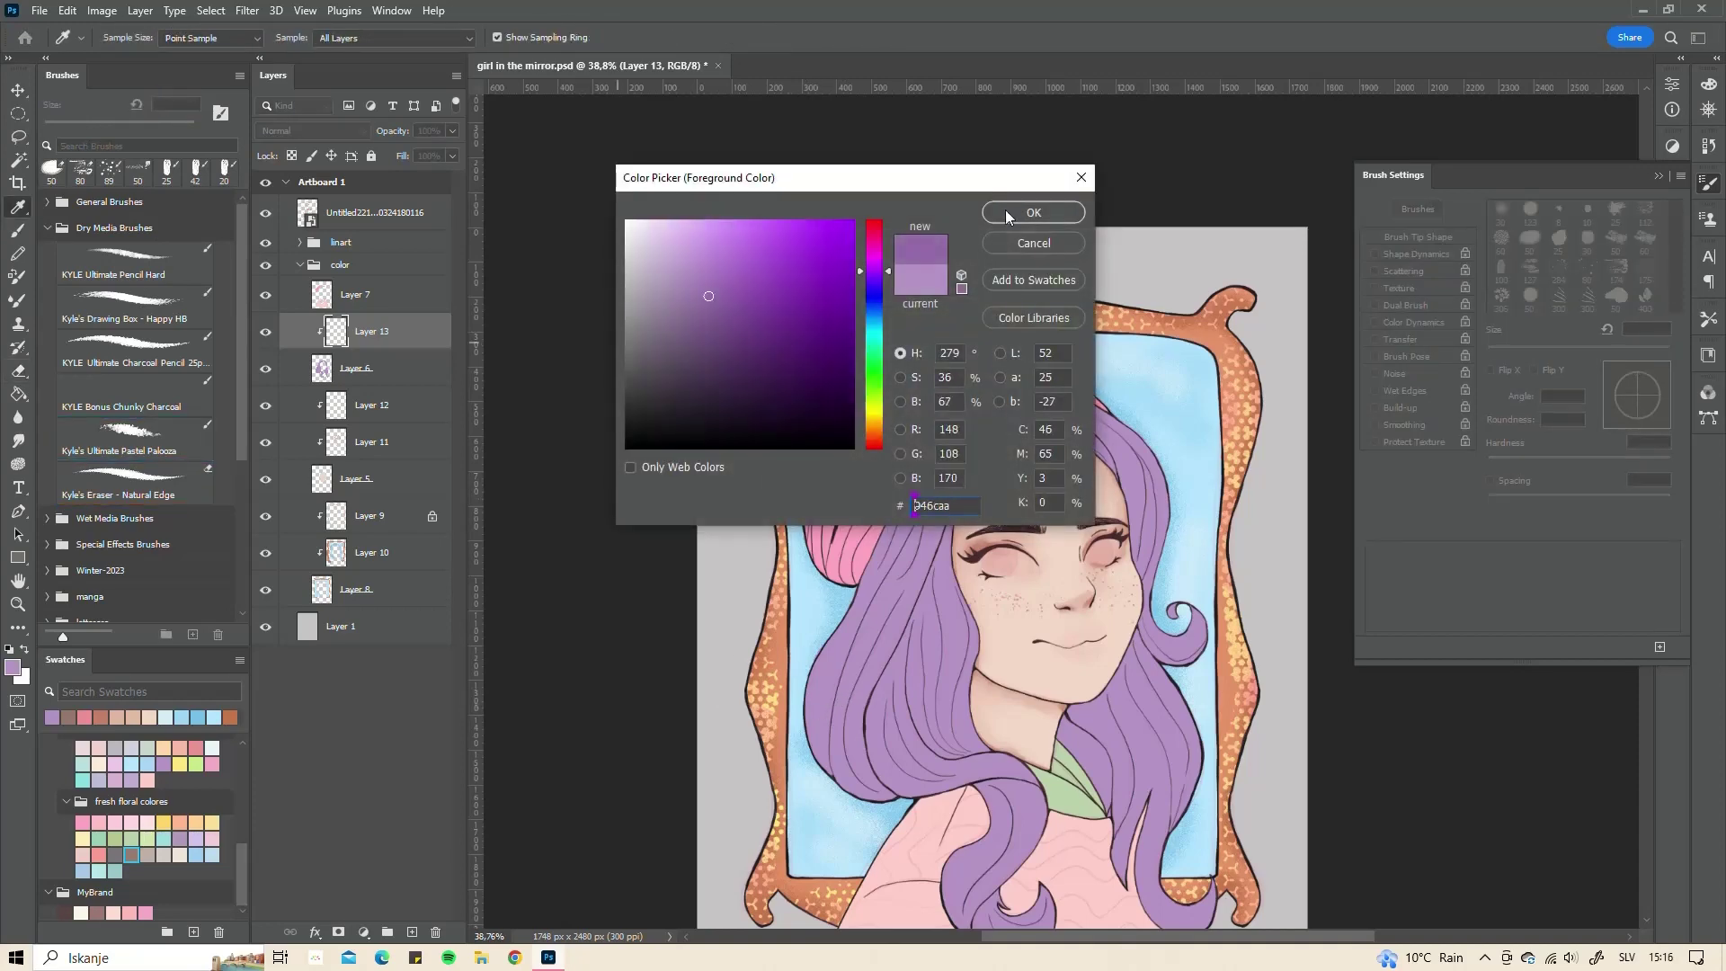
pyautogui.click(1007, 214)
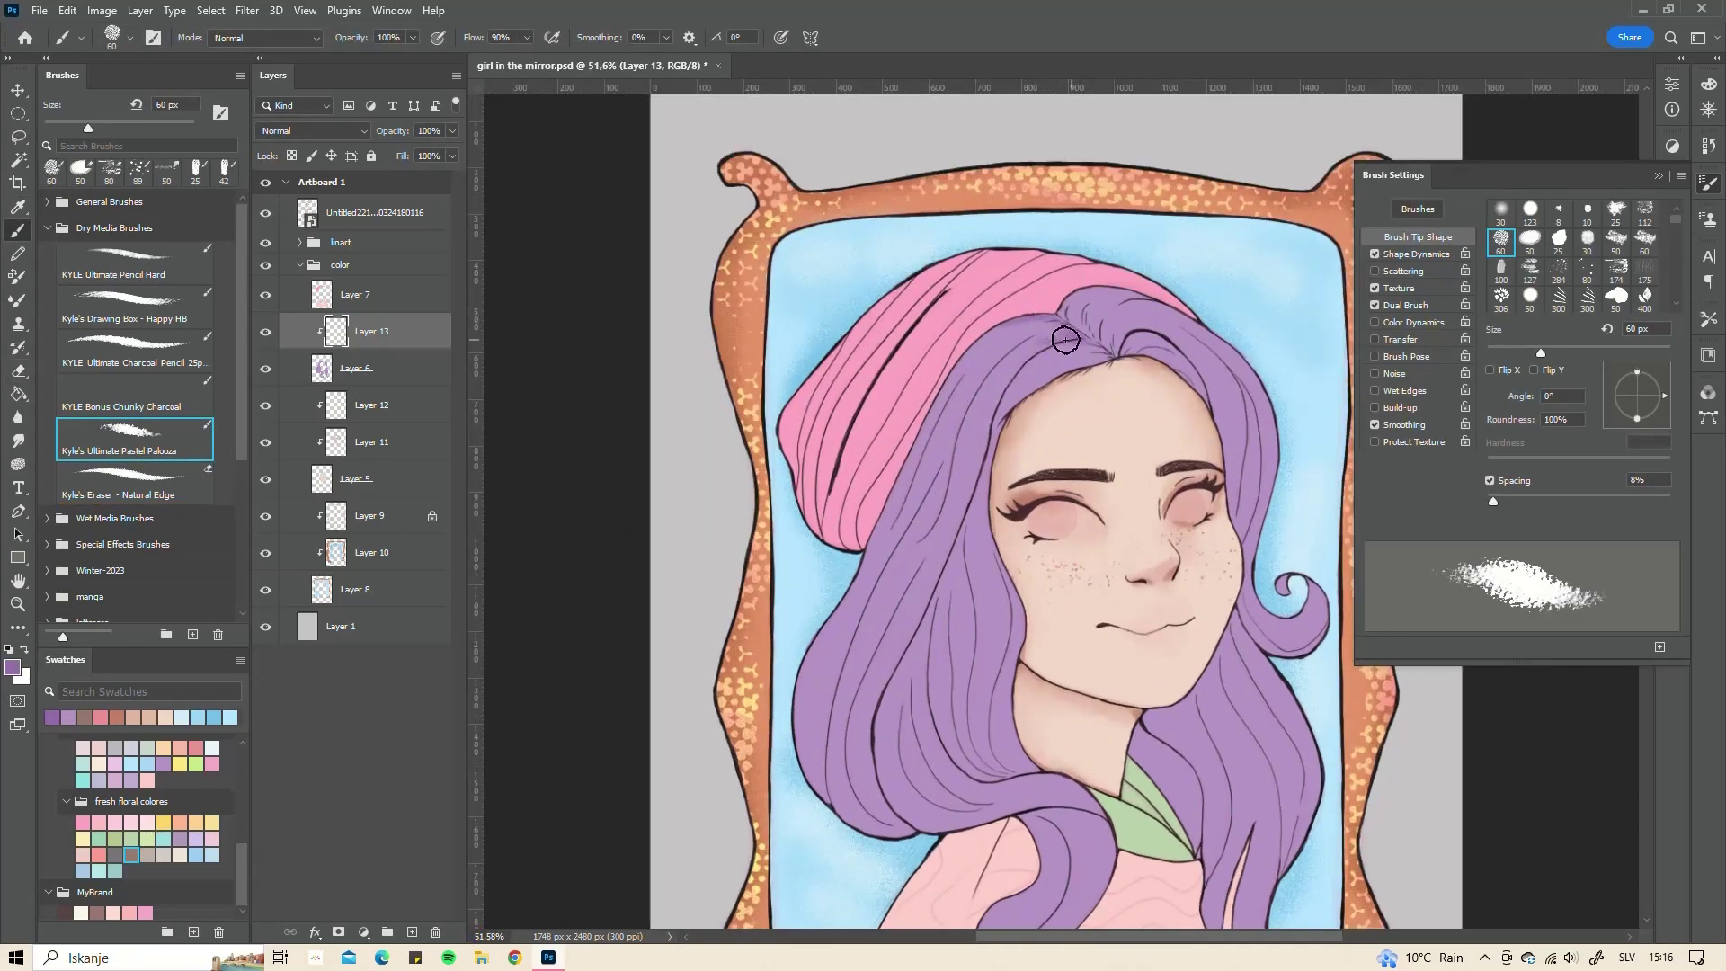
pyautogui.moveTo(1066, 339)
pyautogui.mouseDown()
pyautogui.moveTo(1043, 377)
pyautogui.moveTo(1123, 360)
pyautogui.moveTo(998, 449)
pyautogui.moveTo(979, 506)
pyautogui.moveTo(1004, 775)
pyautogui.moveTo(939, 720)
pyautogui.moveTo(916, 576)
pyautogui.moveTo(894, 692)
pyautogui.mouseUp()
pyautogui.moveTo(935, 602)
pyautogui.mouseDown()
pyautogui.moveTo(879, 756)
pyautogui.moveTo(969, 822)
pyautogui.moveTo(885, 724)
pyautogui.moveTo(949, 580)
pyautogui.moveTo(975, 769)
pyautogui.moveTo(895, 705)
pyautogui.mouseUp()
pyautogui.moveTo(953, 805)
pyautogui.mouseDown()
pyautogui.moveTo(1101, 823)
pyautogui.moveTo(1082, 911)
pyautogui.mouseUp()
# - Shade the right-hand hair strands with the darker purple
pyautogui.scroll(-5, 1097, 780)
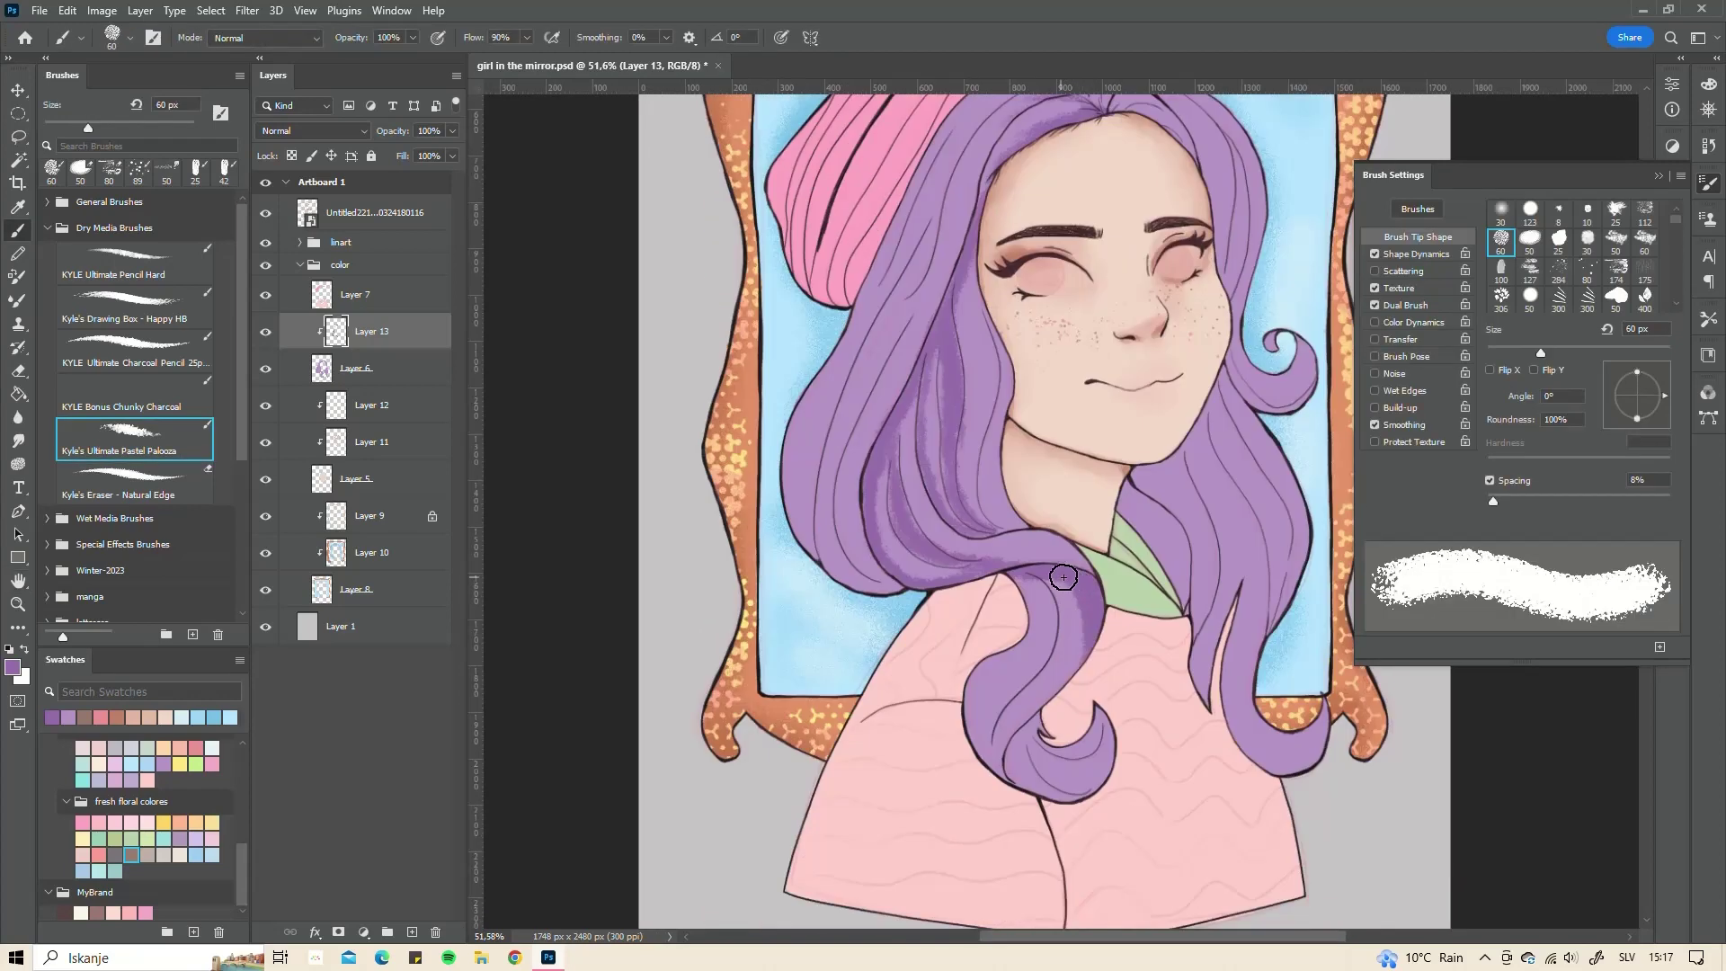
pyautogui.moveTo(1069, 640)
pyautogui.mouseDown()
pyautogui.moveTo(1040, 704)
pyautogui.moveTo(1032, 626)
pyautogui.mouseUp()
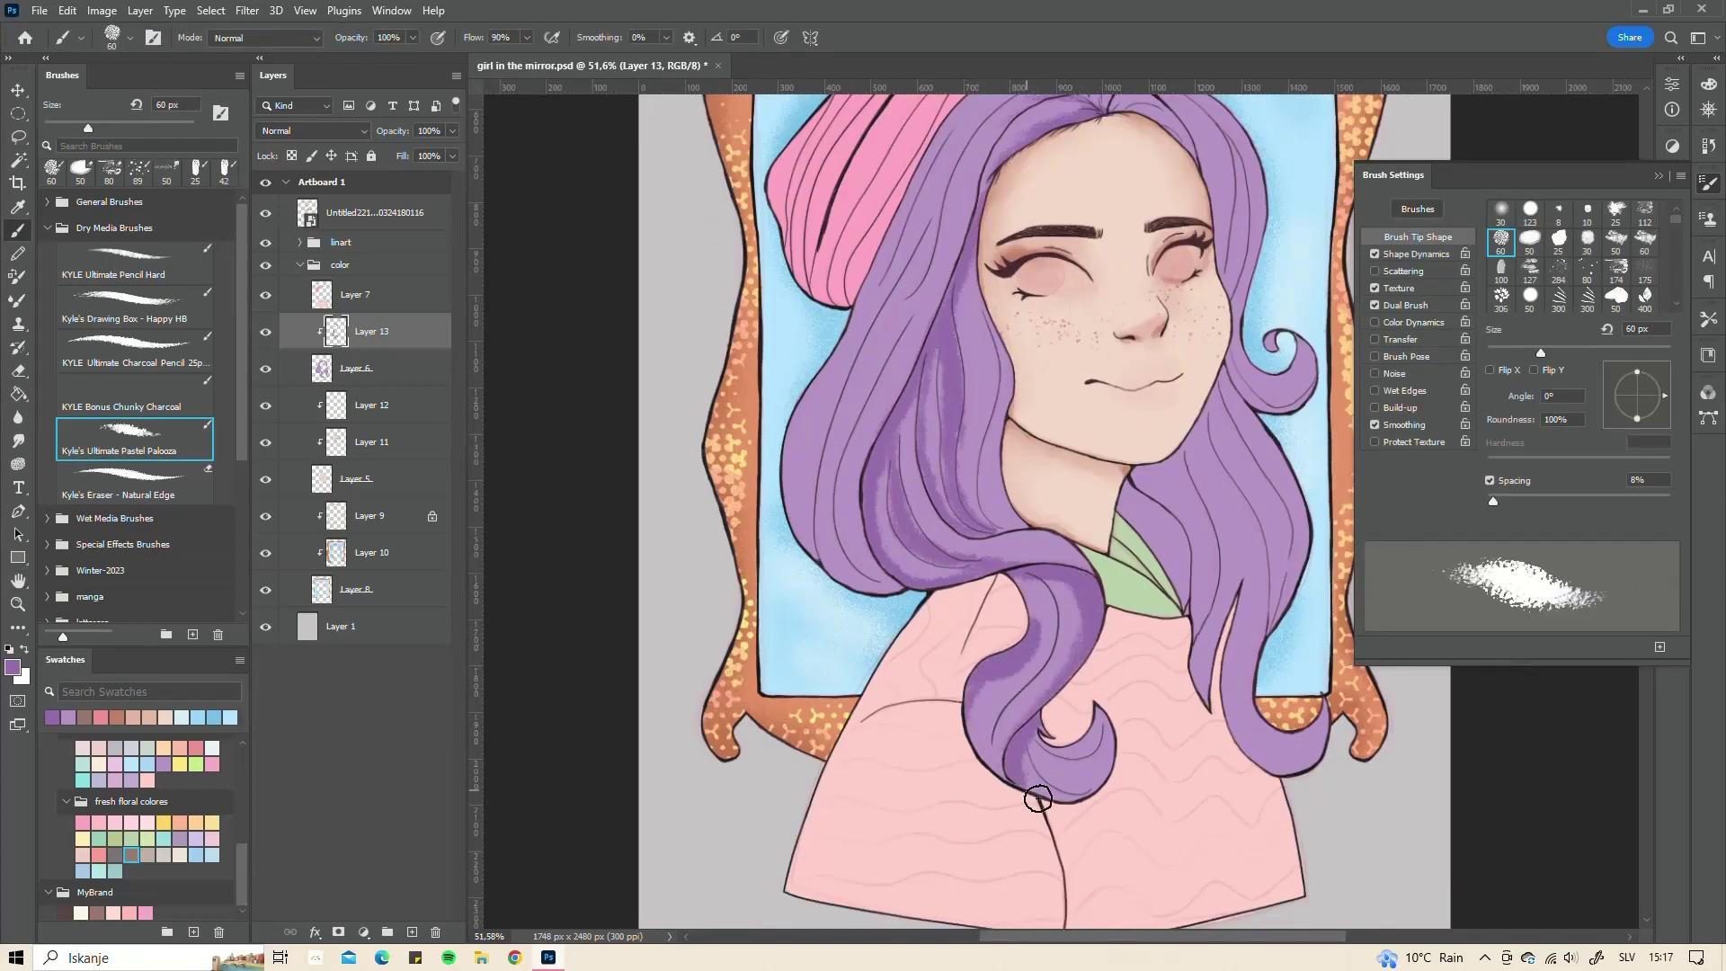
pyautogui.scroll(4, 1005, 692)
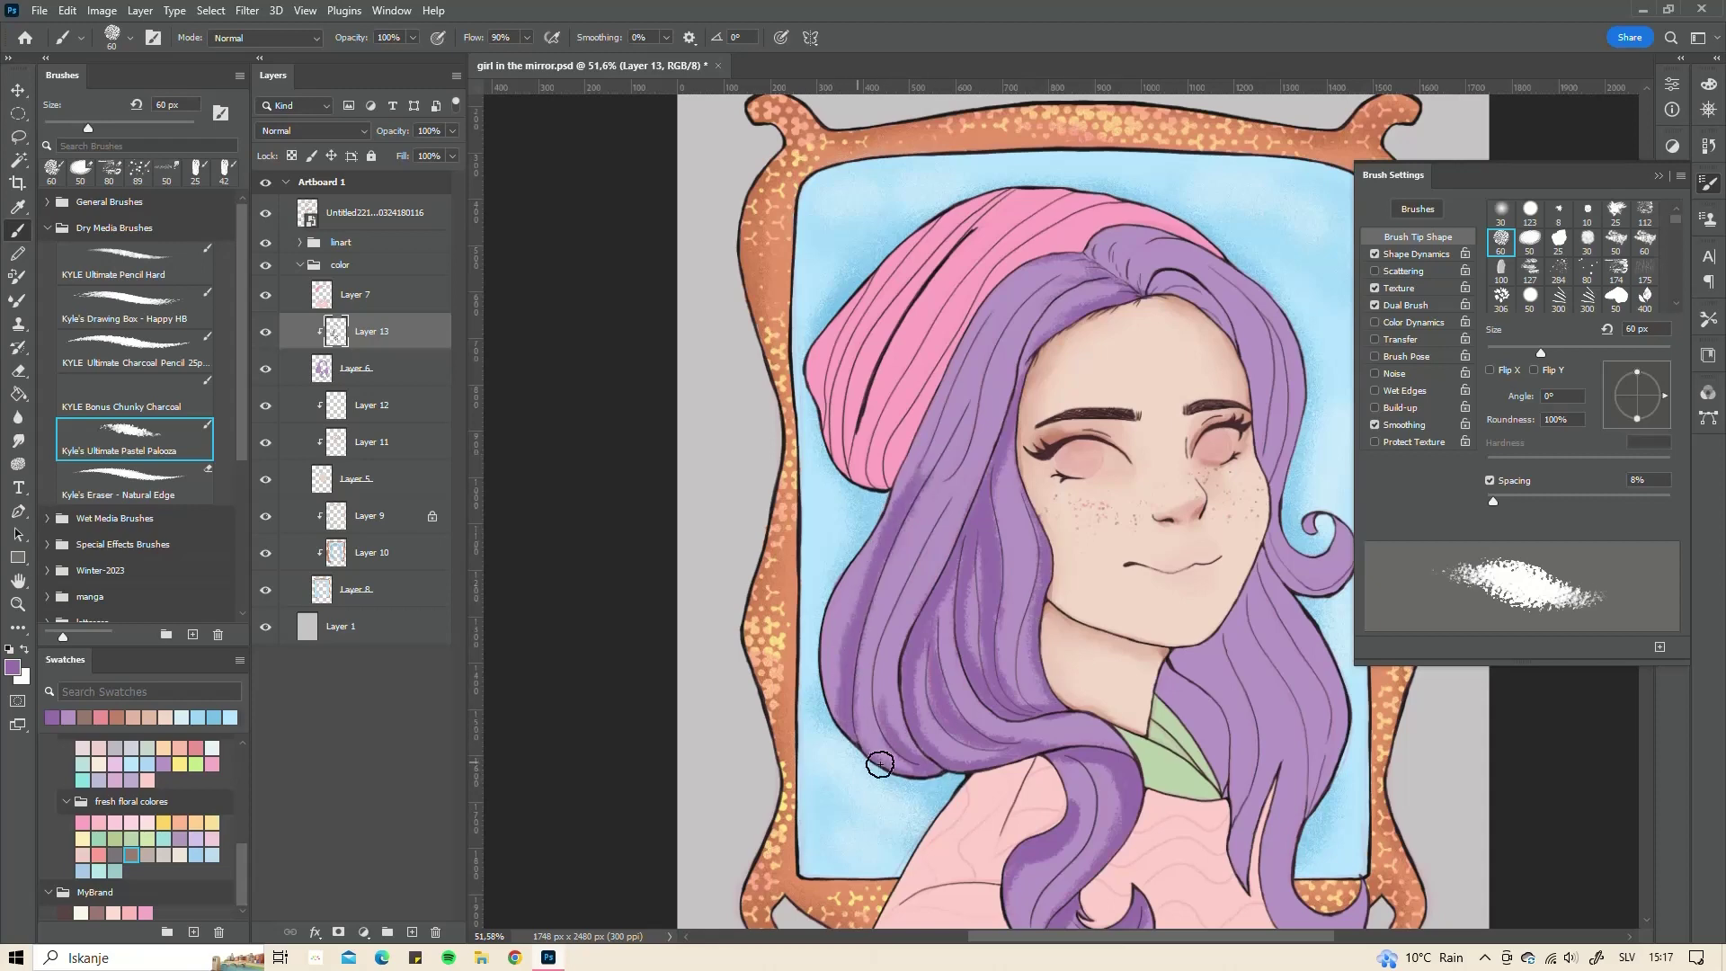
pyautogui.scroll(3, 907, 619)
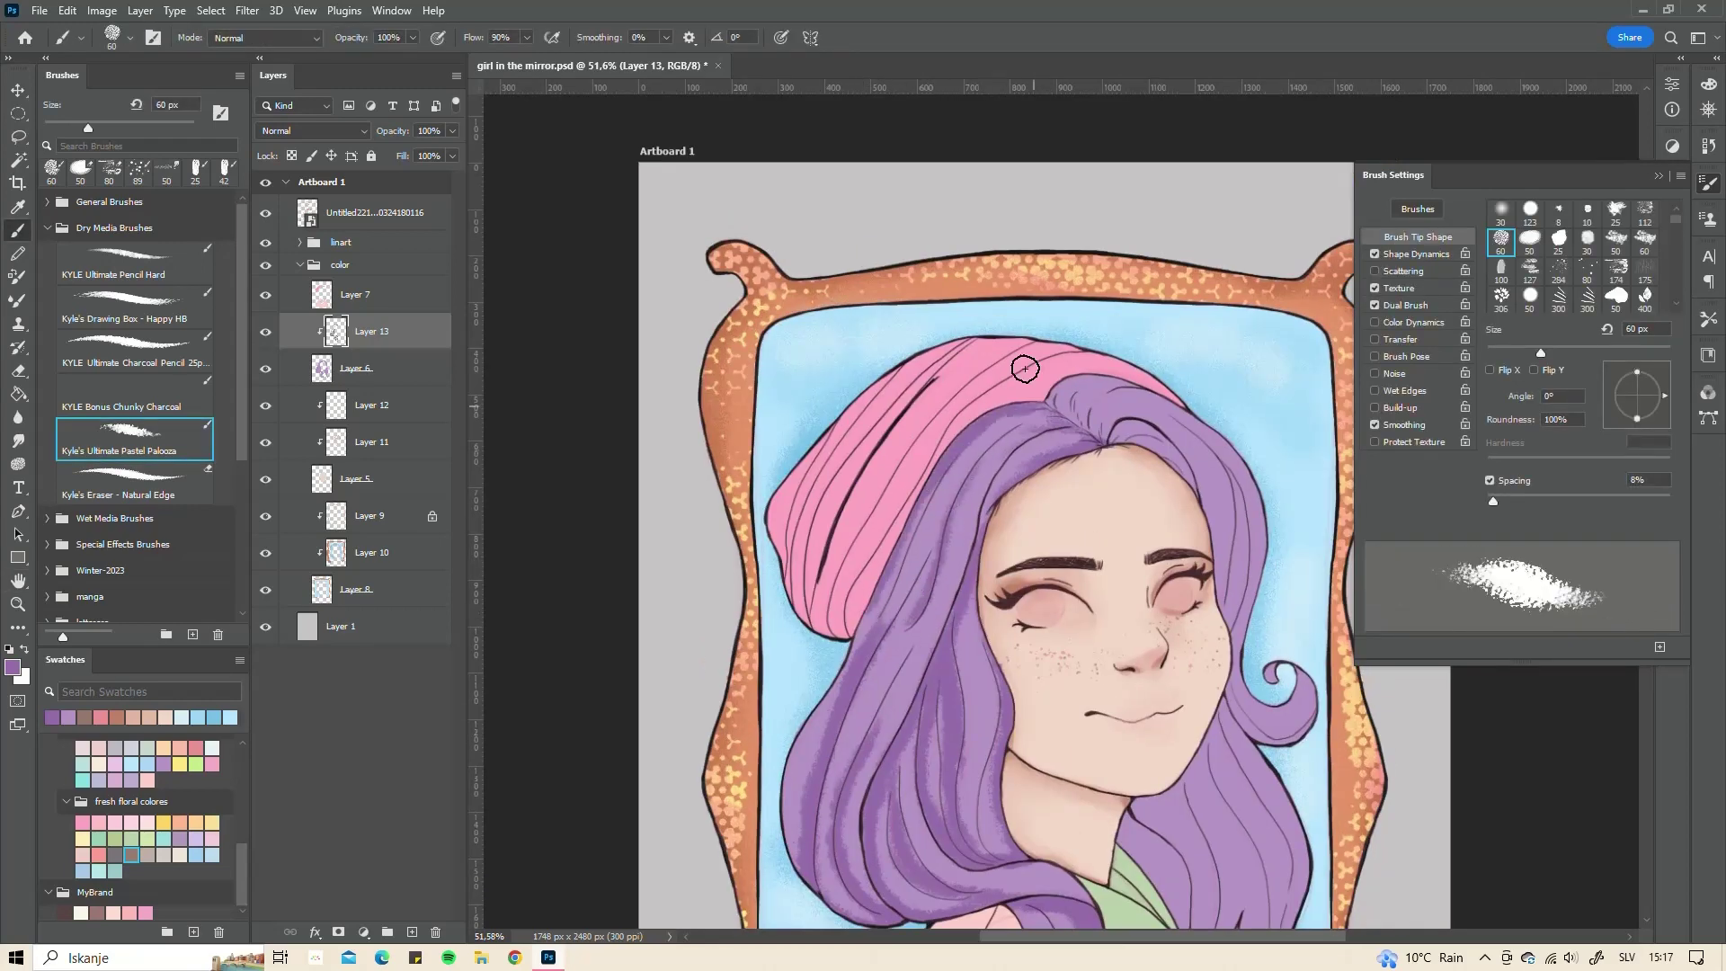
pyautogui.hscroll(2, 1006, 395)
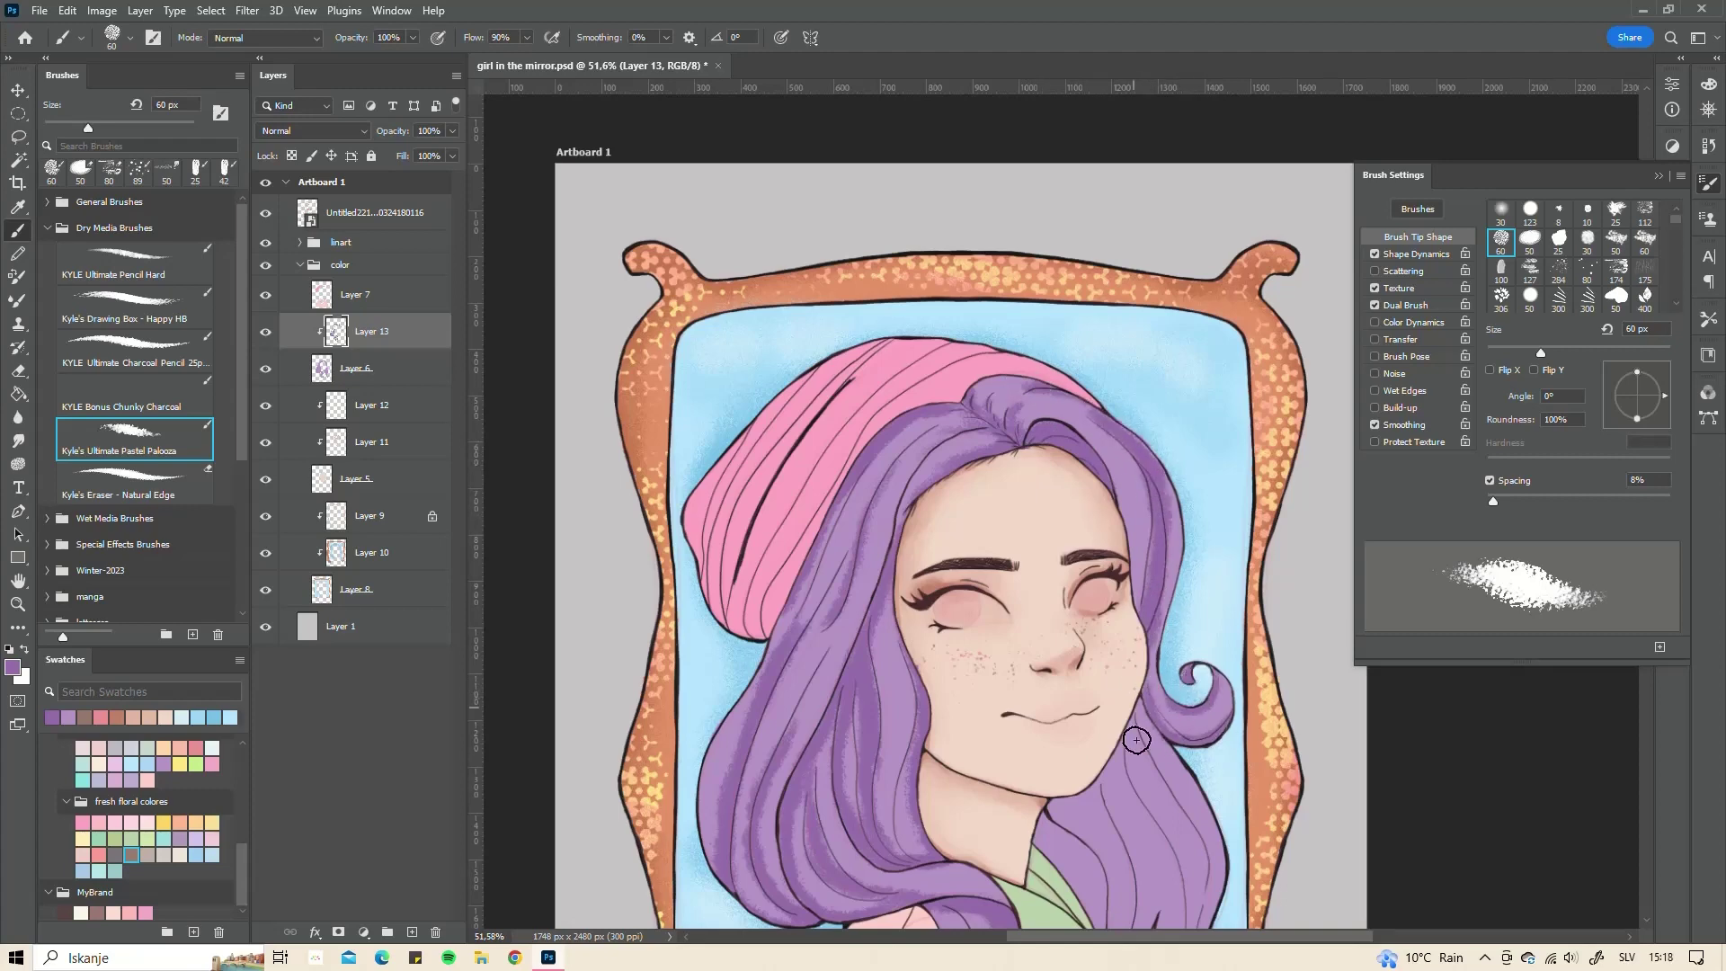
pyautogui.scroll(-4, 1142, 701)
pyautogui.hscroll(2, 1142, 701)
pyautogui.moveTo(1121, 758)
pyautogui.mouseDown()
pyautogui.moveTo(1065, 490)
pyautogui.moveTo(1074, 720)
pyautogui.mouseUp()
pyautogui.moveTo(1065, 575)
pyautogui.mouseDown()
pyautogui.moveTo(1037, 672)
pyautogui.moveTo(980, 598)
pyautogui.moveTo(1024, 620)
pyautogui.mouseUp()
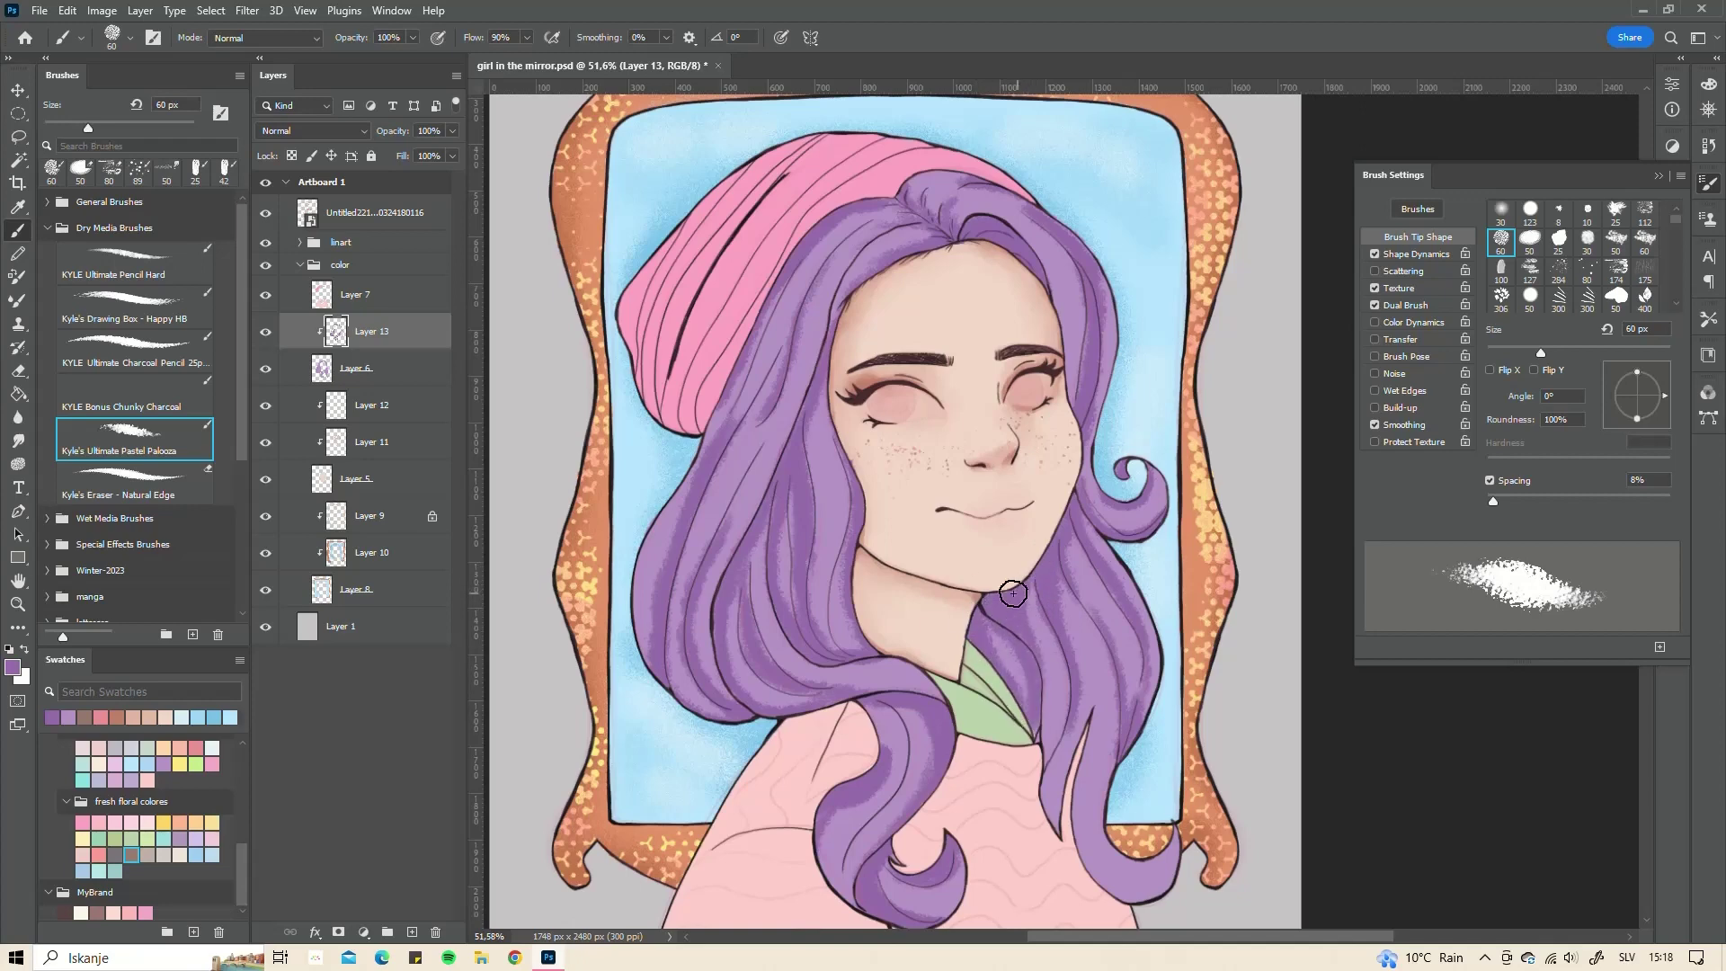
pyautogui.moveTo(1069, 813)
pyautogui.mouseDown()
pyautogui.moveTo(1043, 737)
pyautogui.moveTo(1099, 717)
pyautogui.moveTo(1110, 814)
pyautogui.moveTo(1130, 733)
pyautogui.mouseUp()
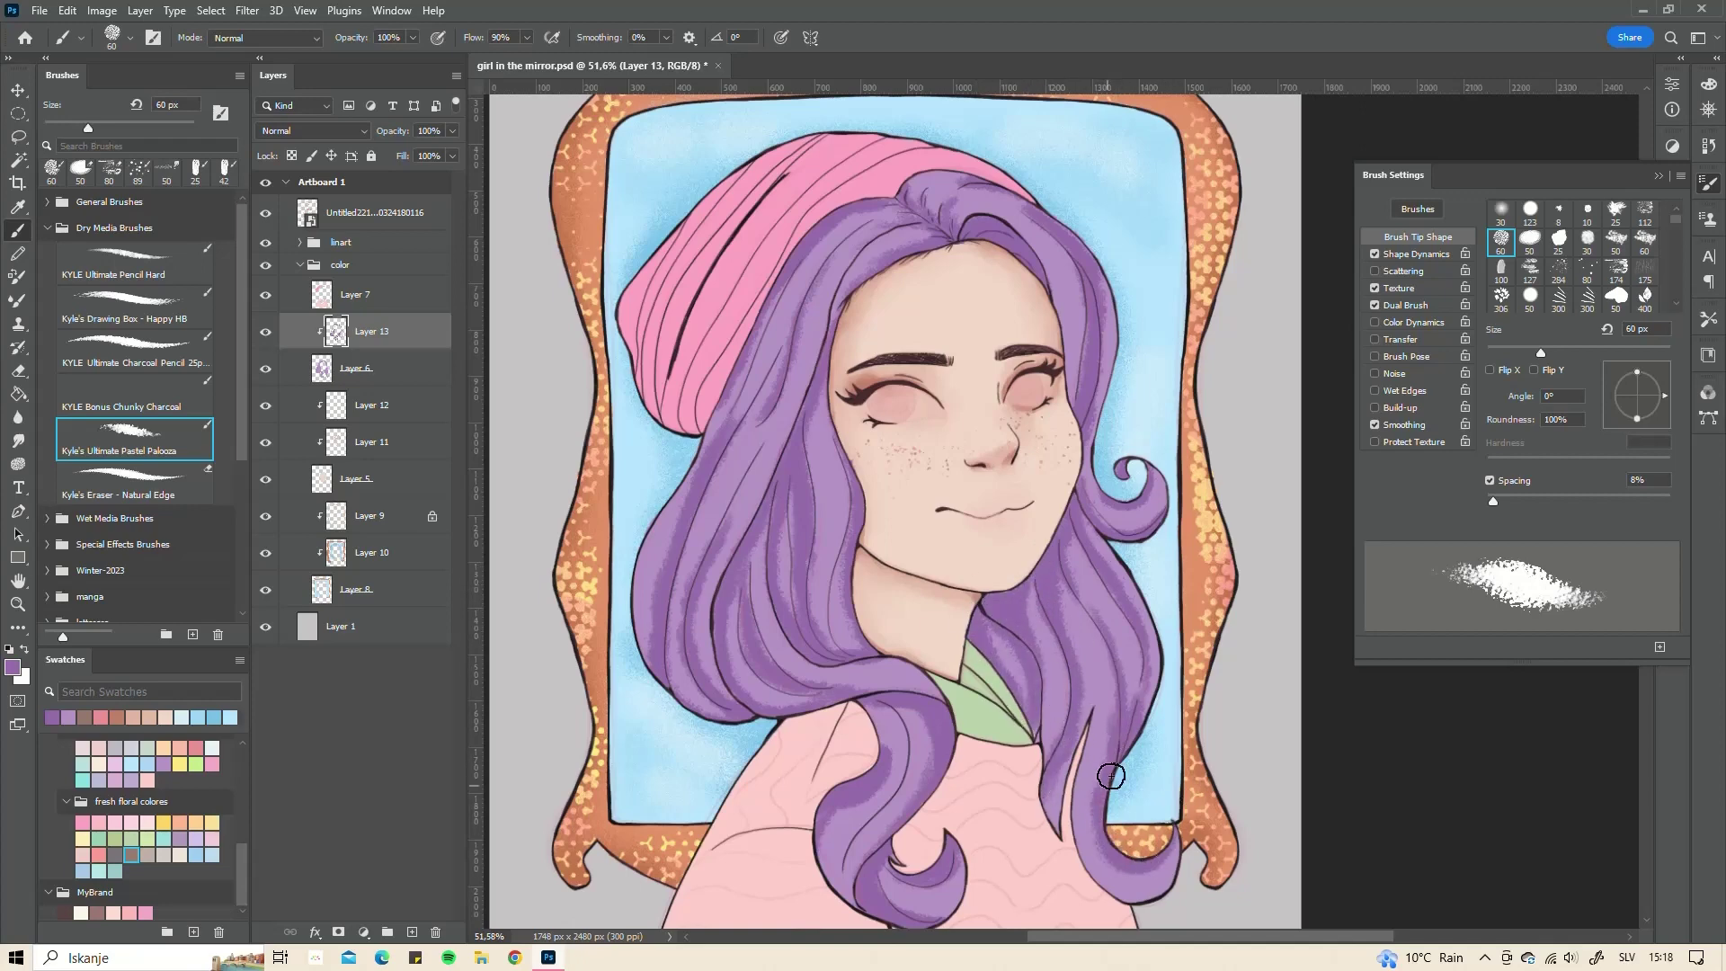
# - Select the Happy HB pencil brush with 36% flow and 57% opacity
pyautogui.click(133, 319)
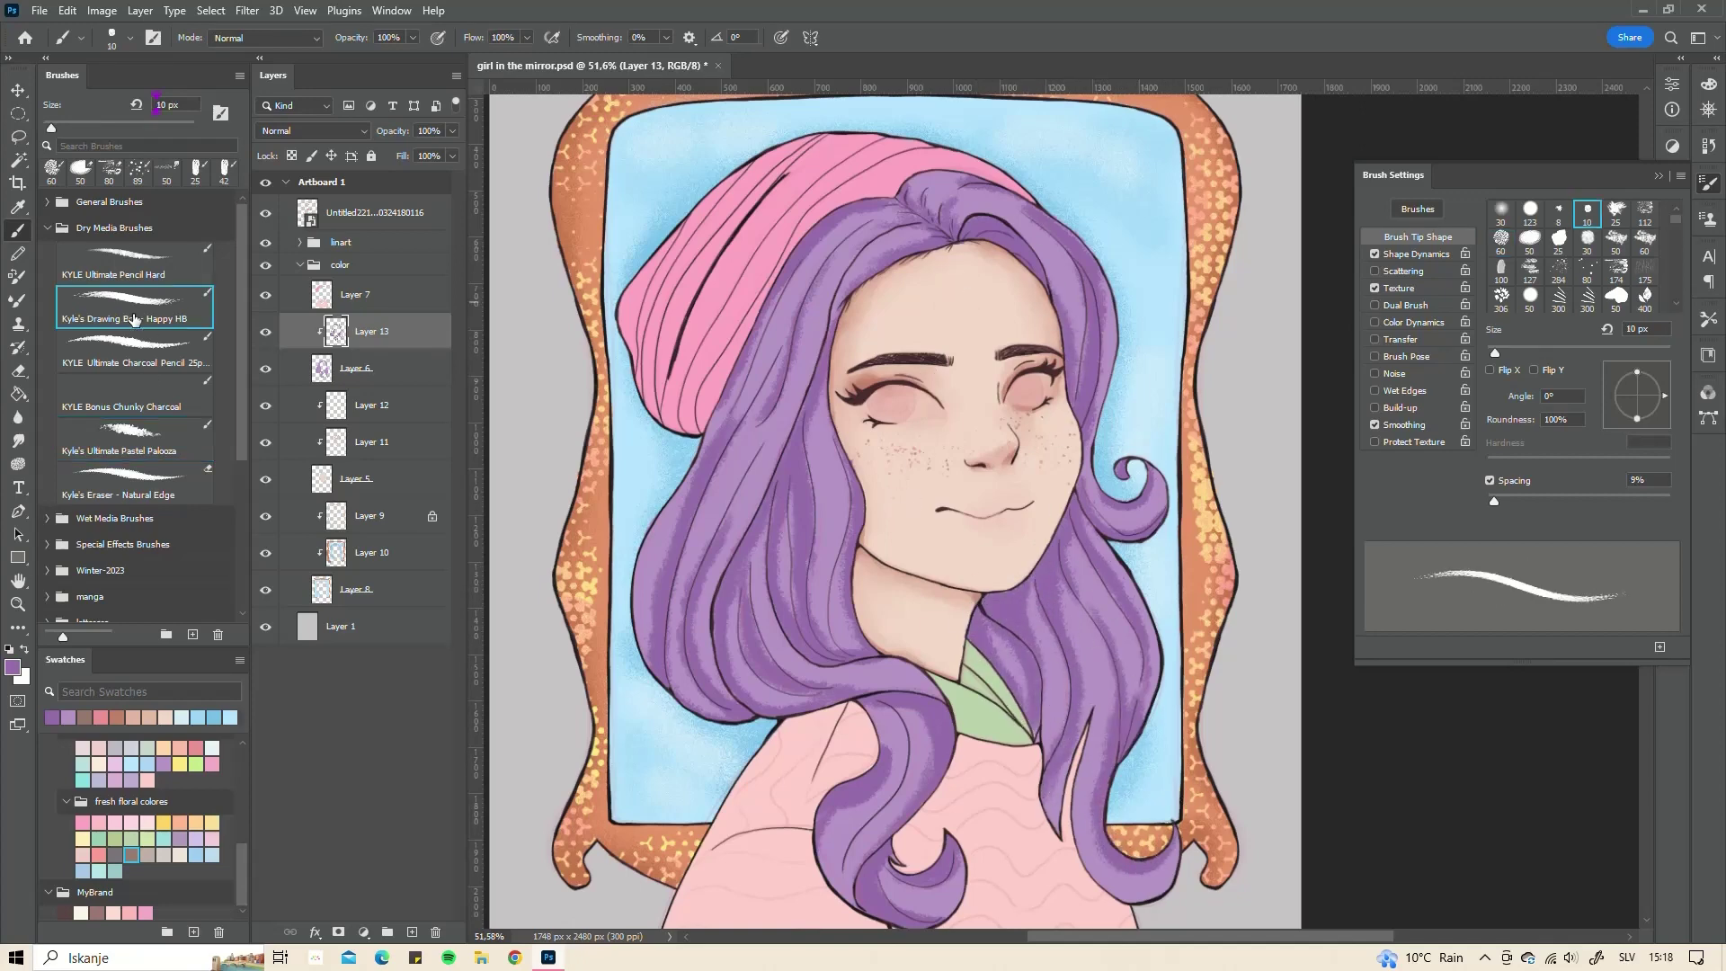
pyautogui.write('36')
pyautogui.rightClick(895, 396)
pyautogui.press('Return')
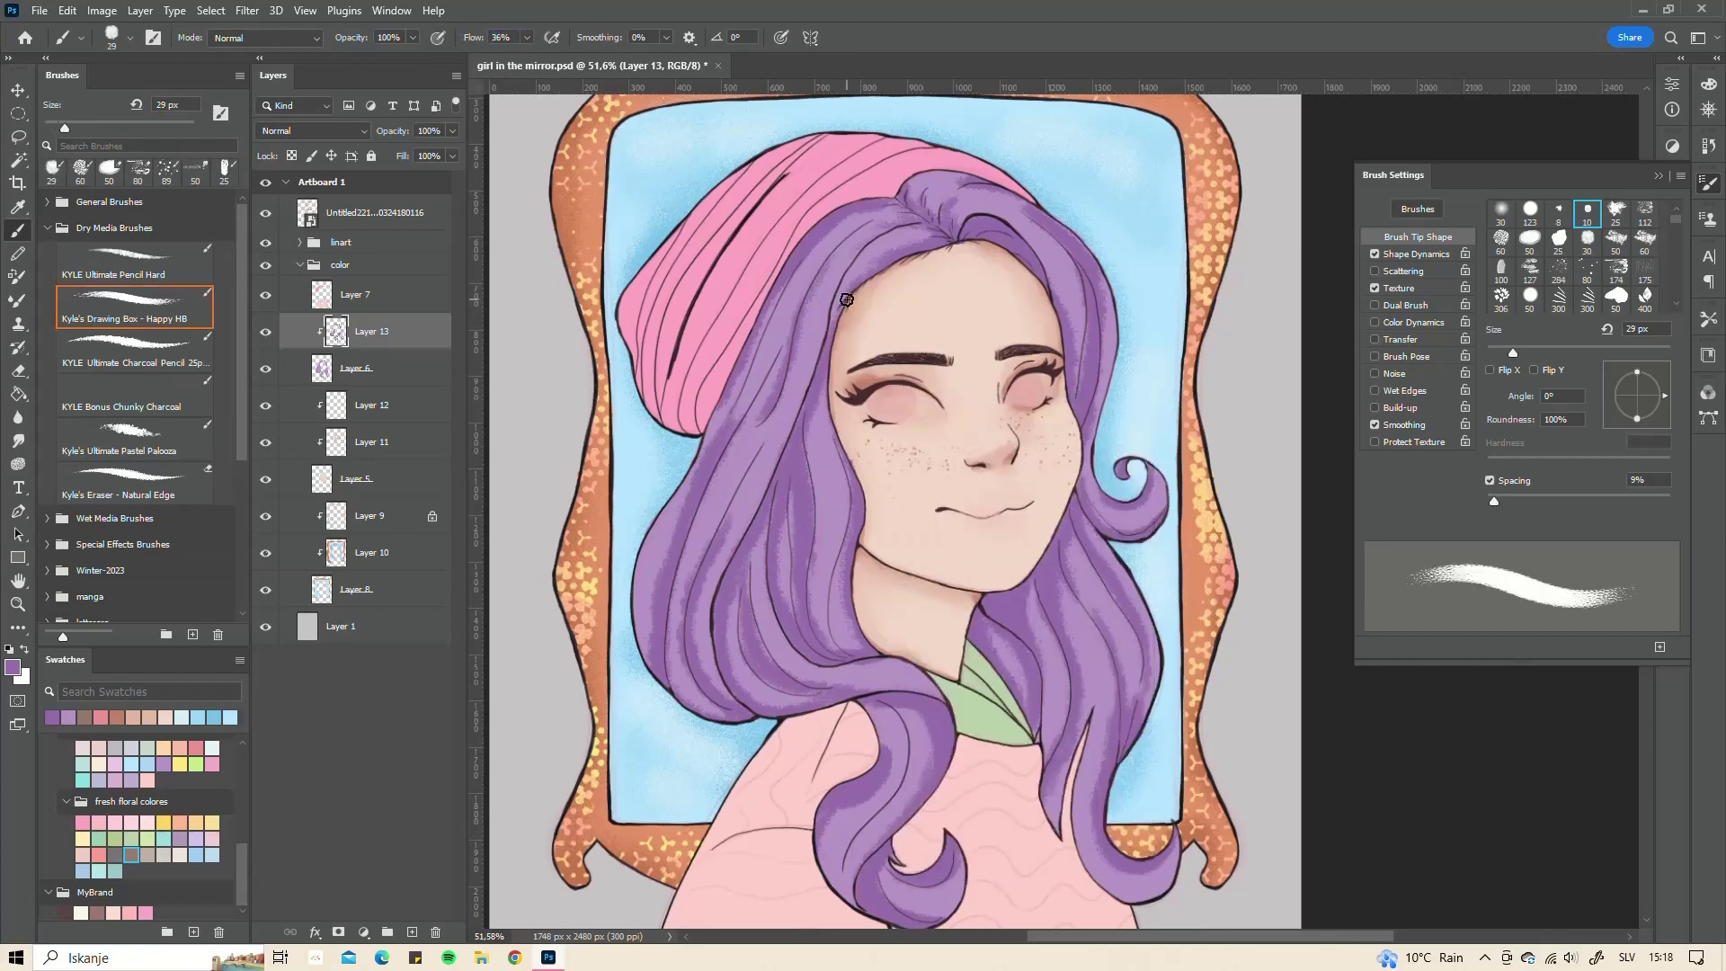
pyautogui.press('5')
pyautogui.press('7')
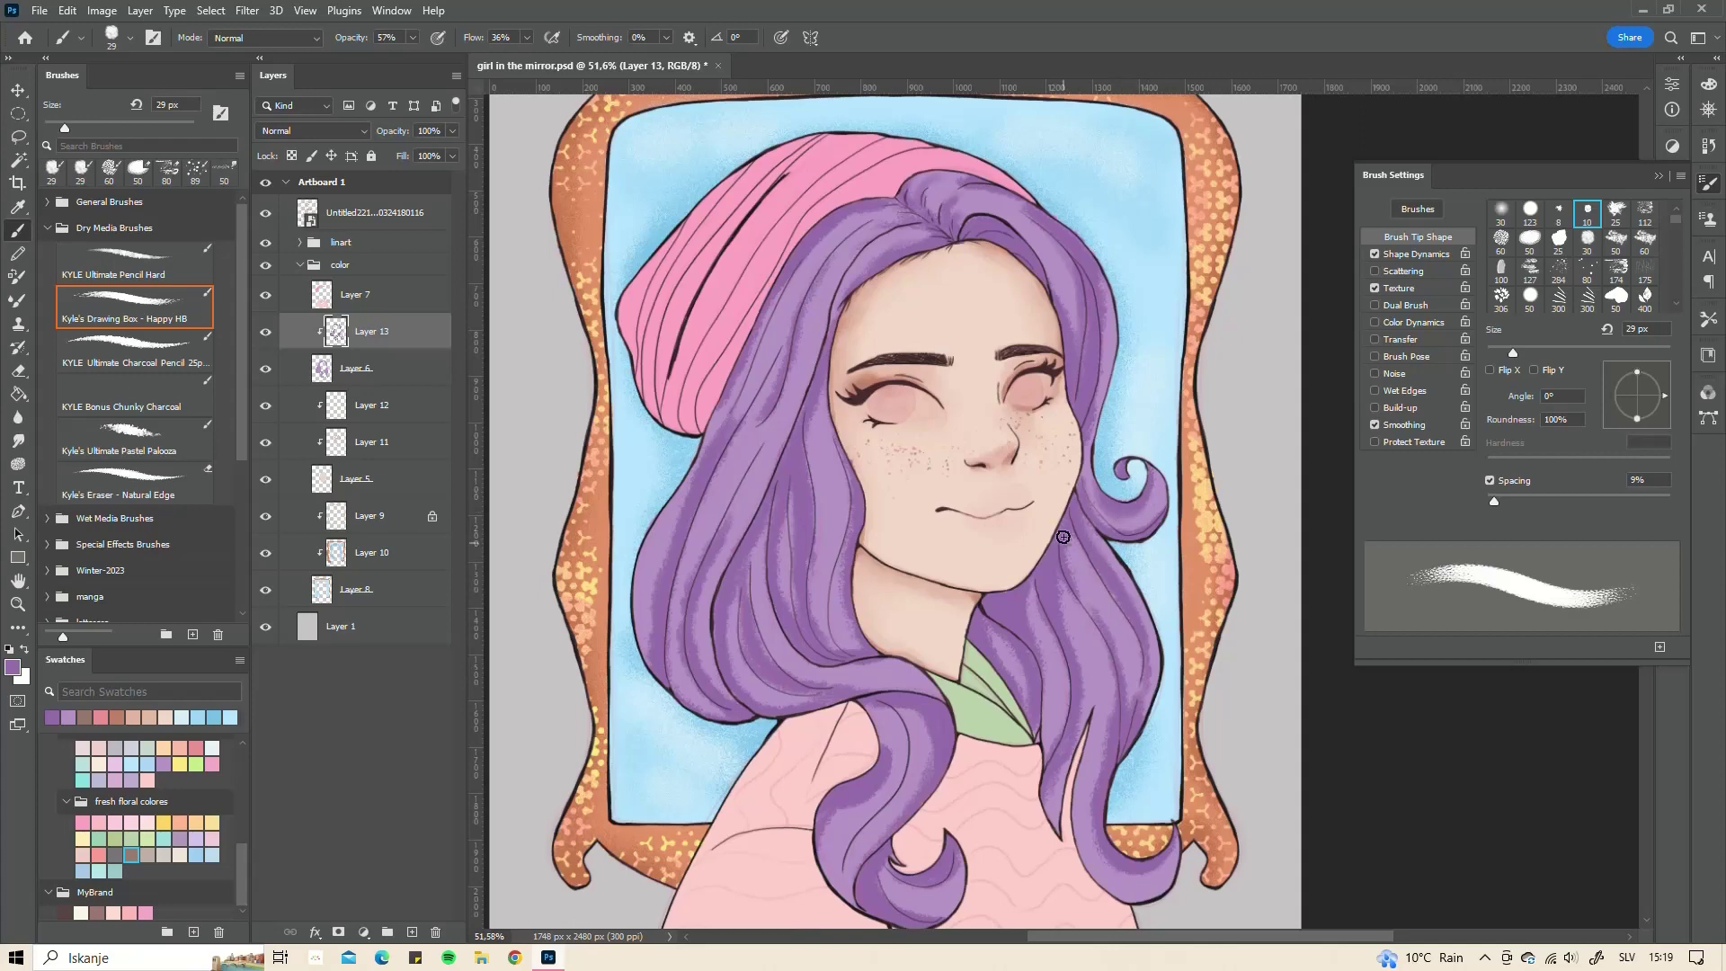
# - Choose a darker purple foreground and set the pencil to 14 px at 94% opacity
pyautogui.click(12, 667)
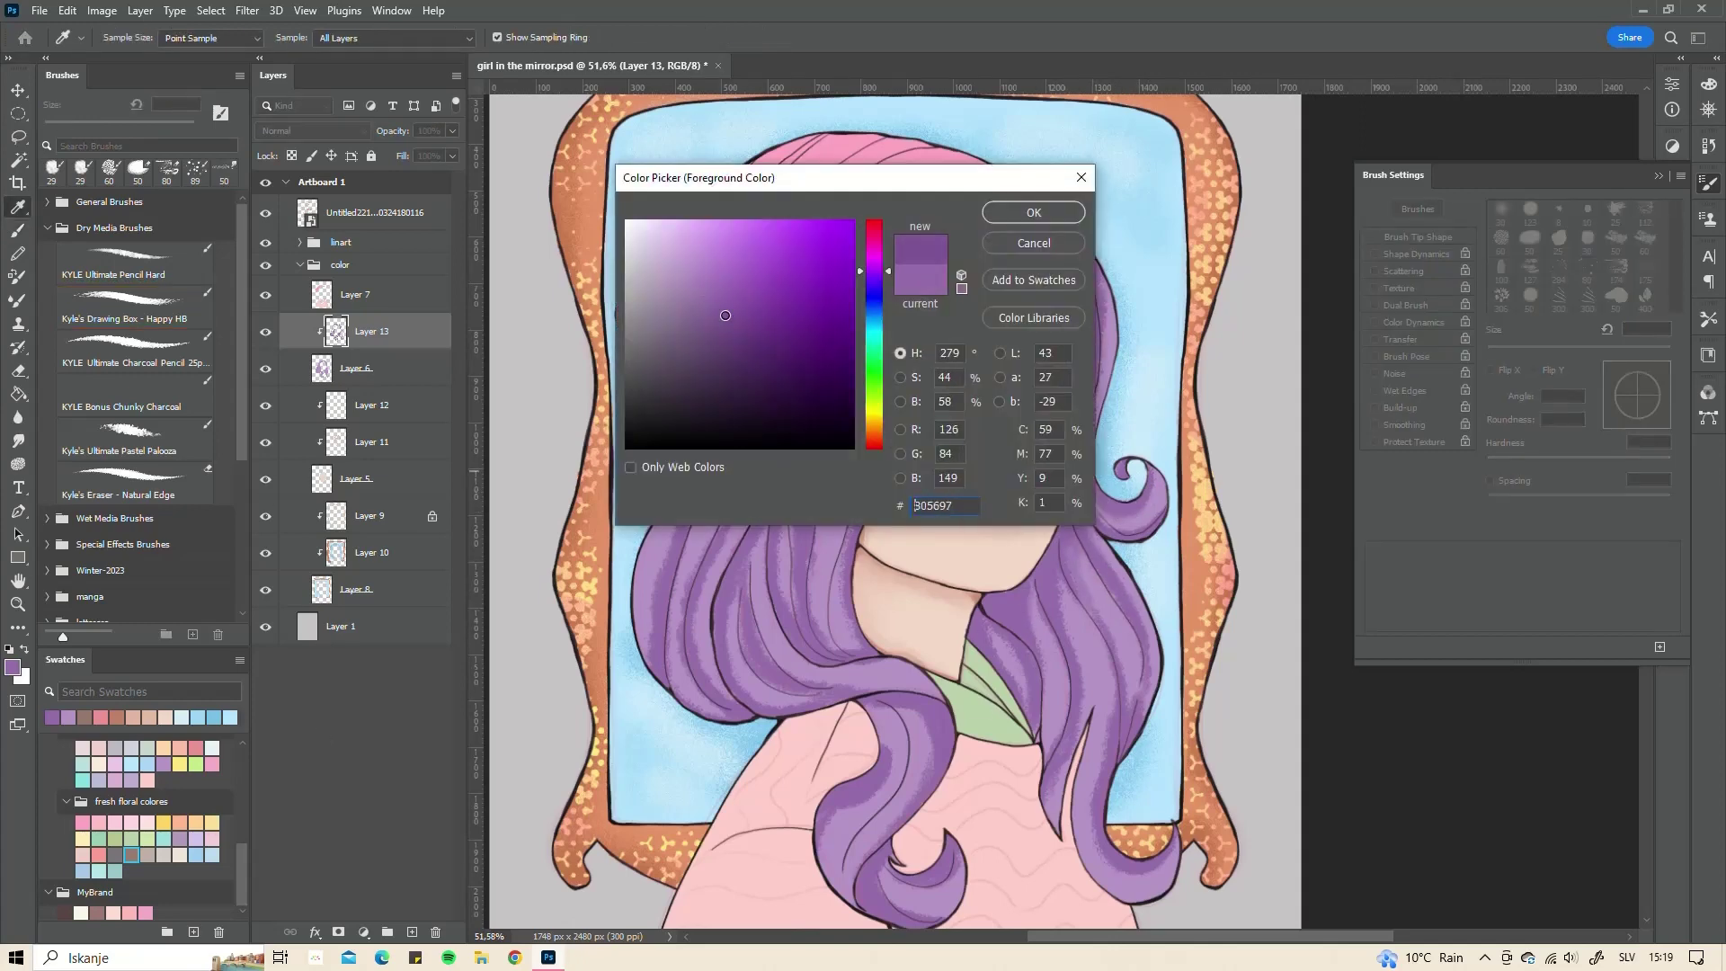
pyautogui.click(1021, 219)
pyautogui.rightClick(877, 378)
pyautogui.press('Return')
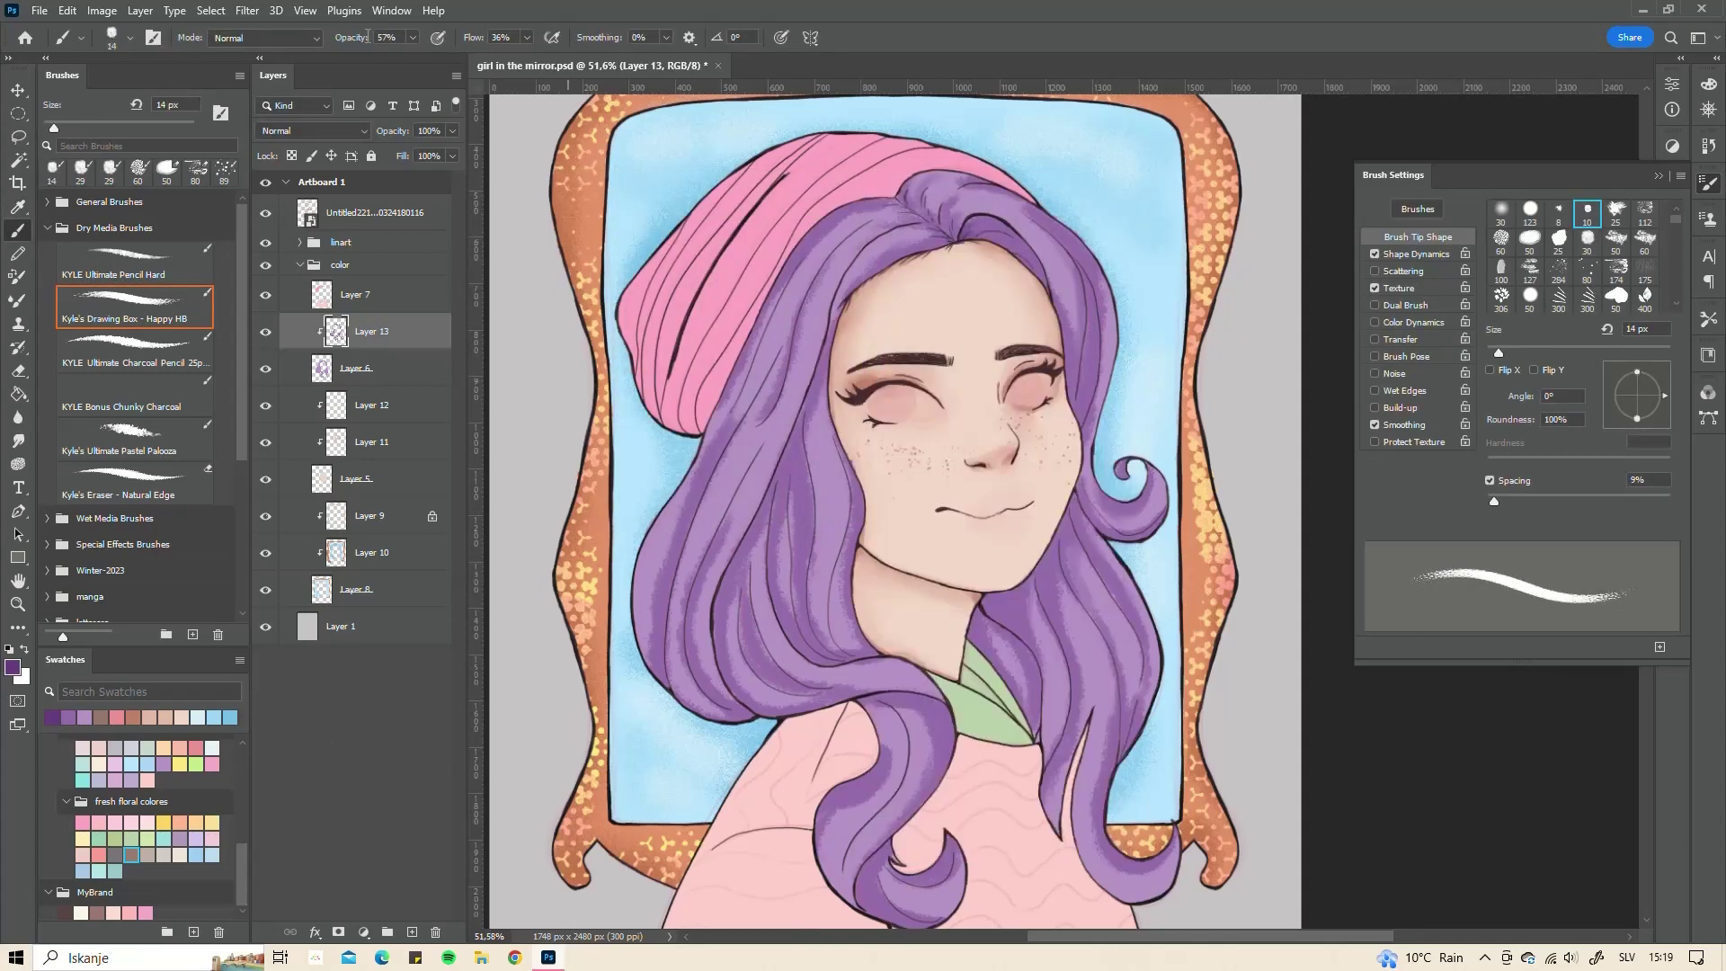
pyautogui.press('9')
pyautogui.press('4')
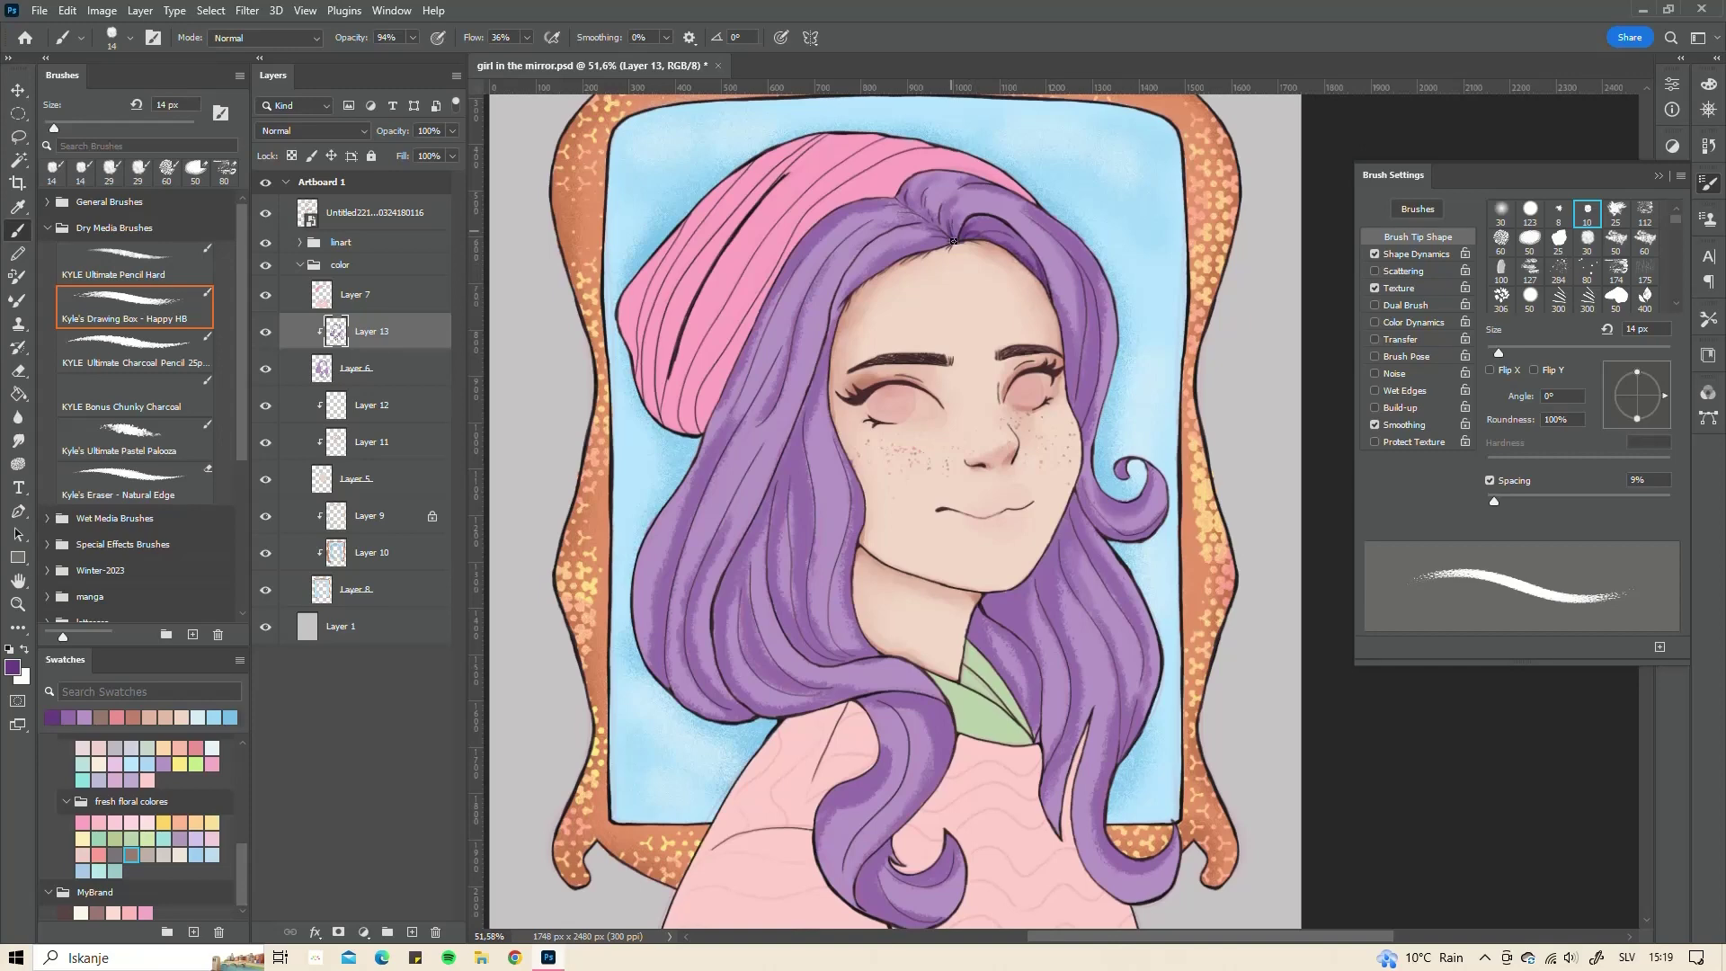
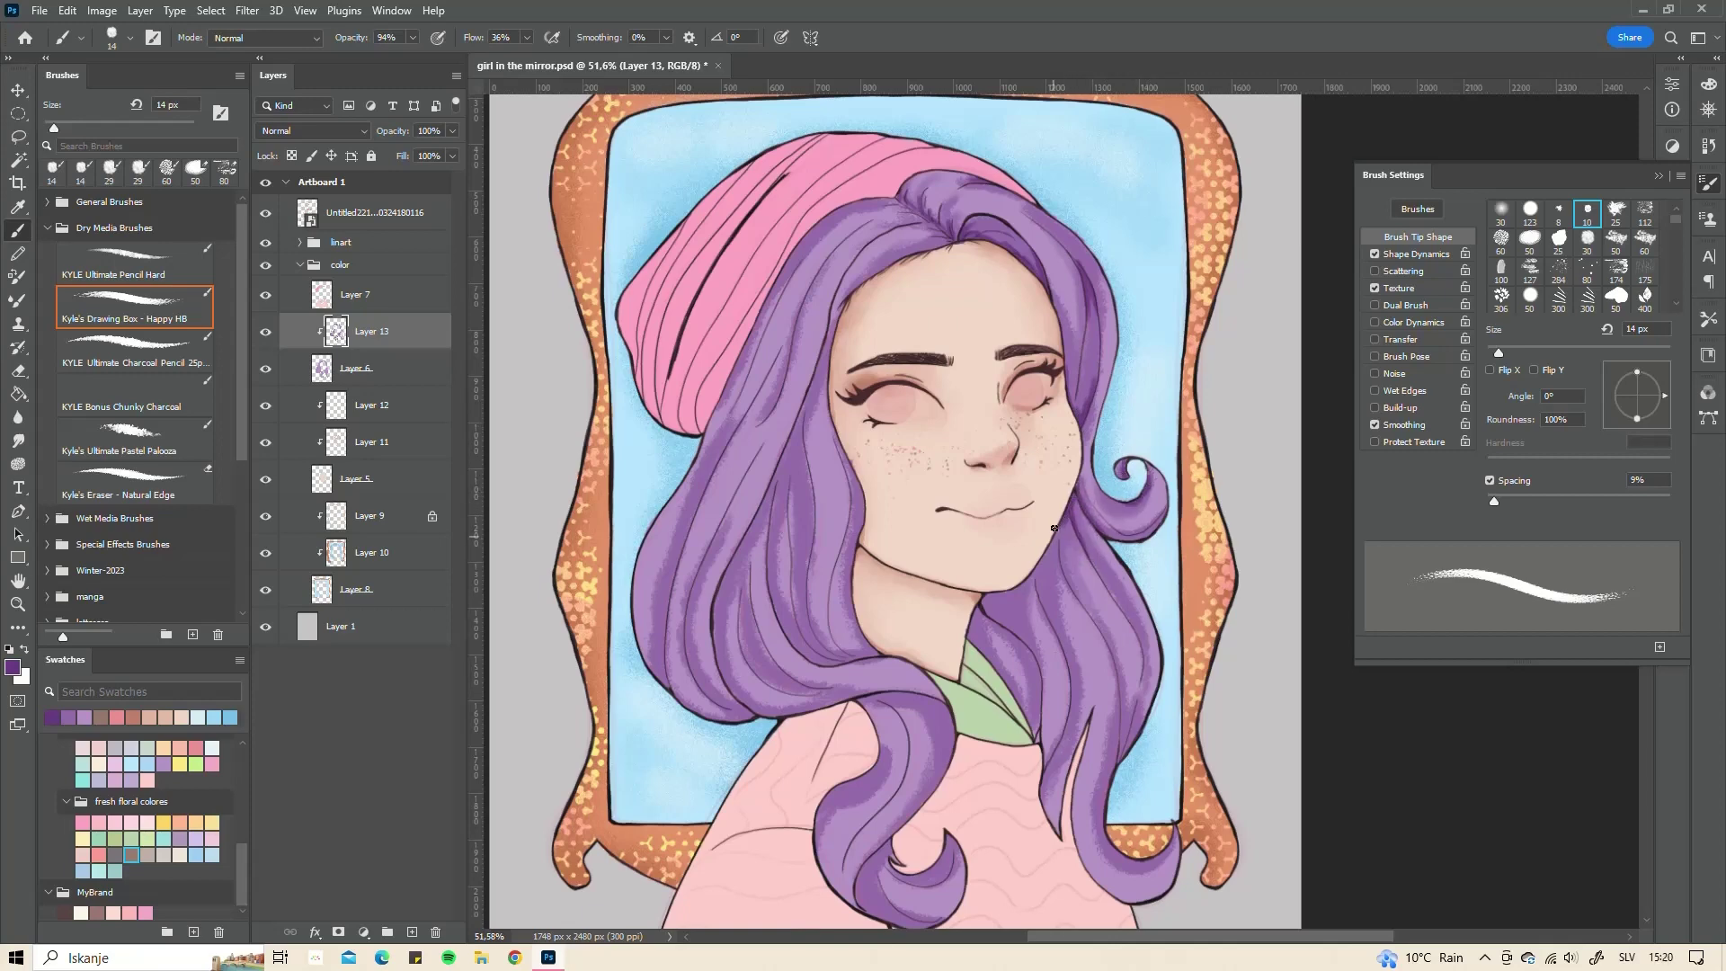
# - Paint thin darker purple strokes along the hair strands by the jaw, face and left edge, down to the lower curl
pyautogui.moveTo(1055, 528); pyautogui.dragTo(1068, 583)
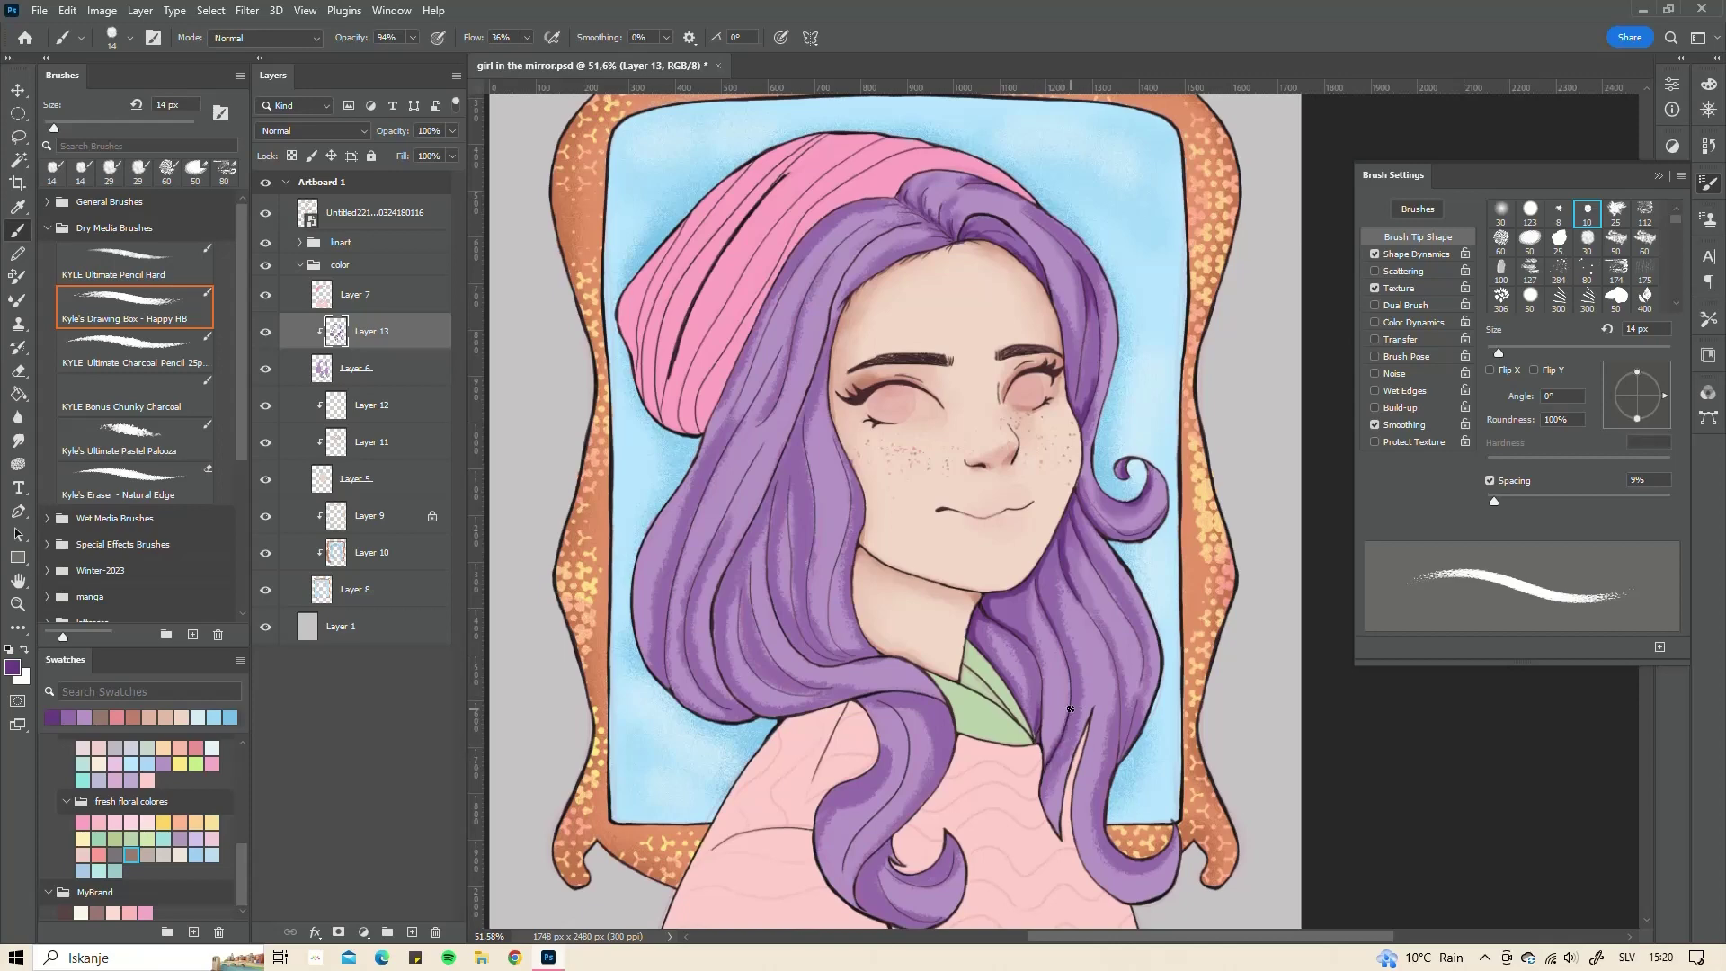
pyautogui.moveTo(1120, 695); pyautogui.dragTo(1128, 736)
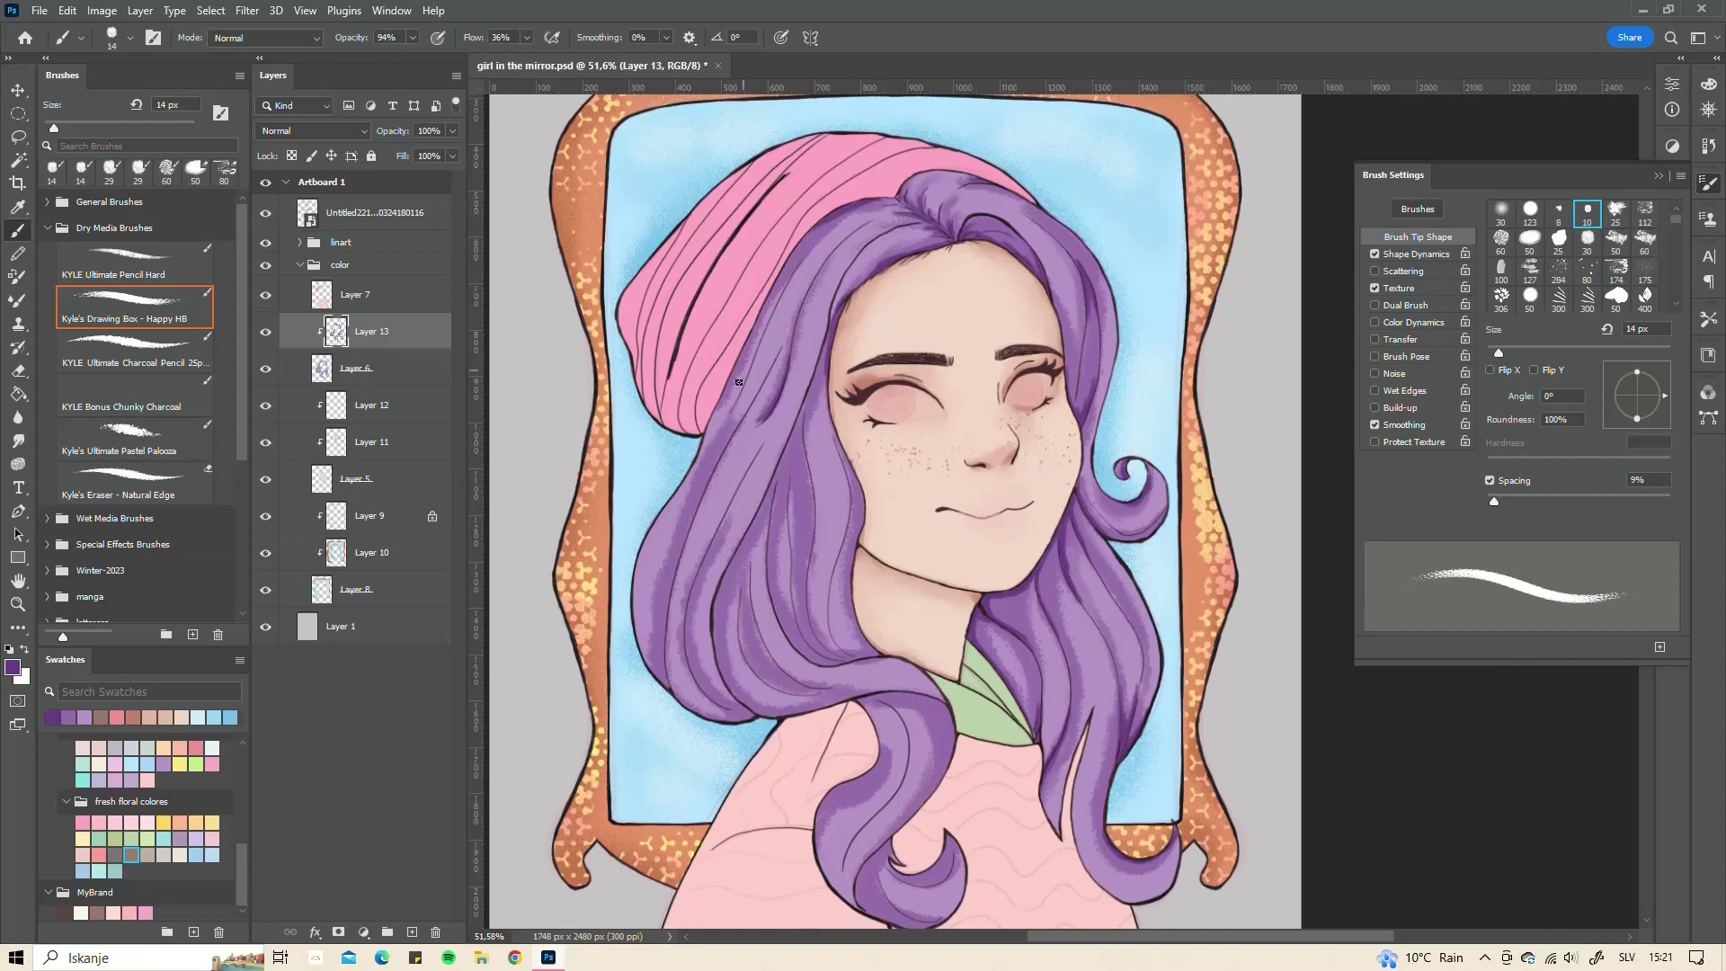
pyautogui.moveTo(698, 499); pyautogui.dragTo(668, 623)
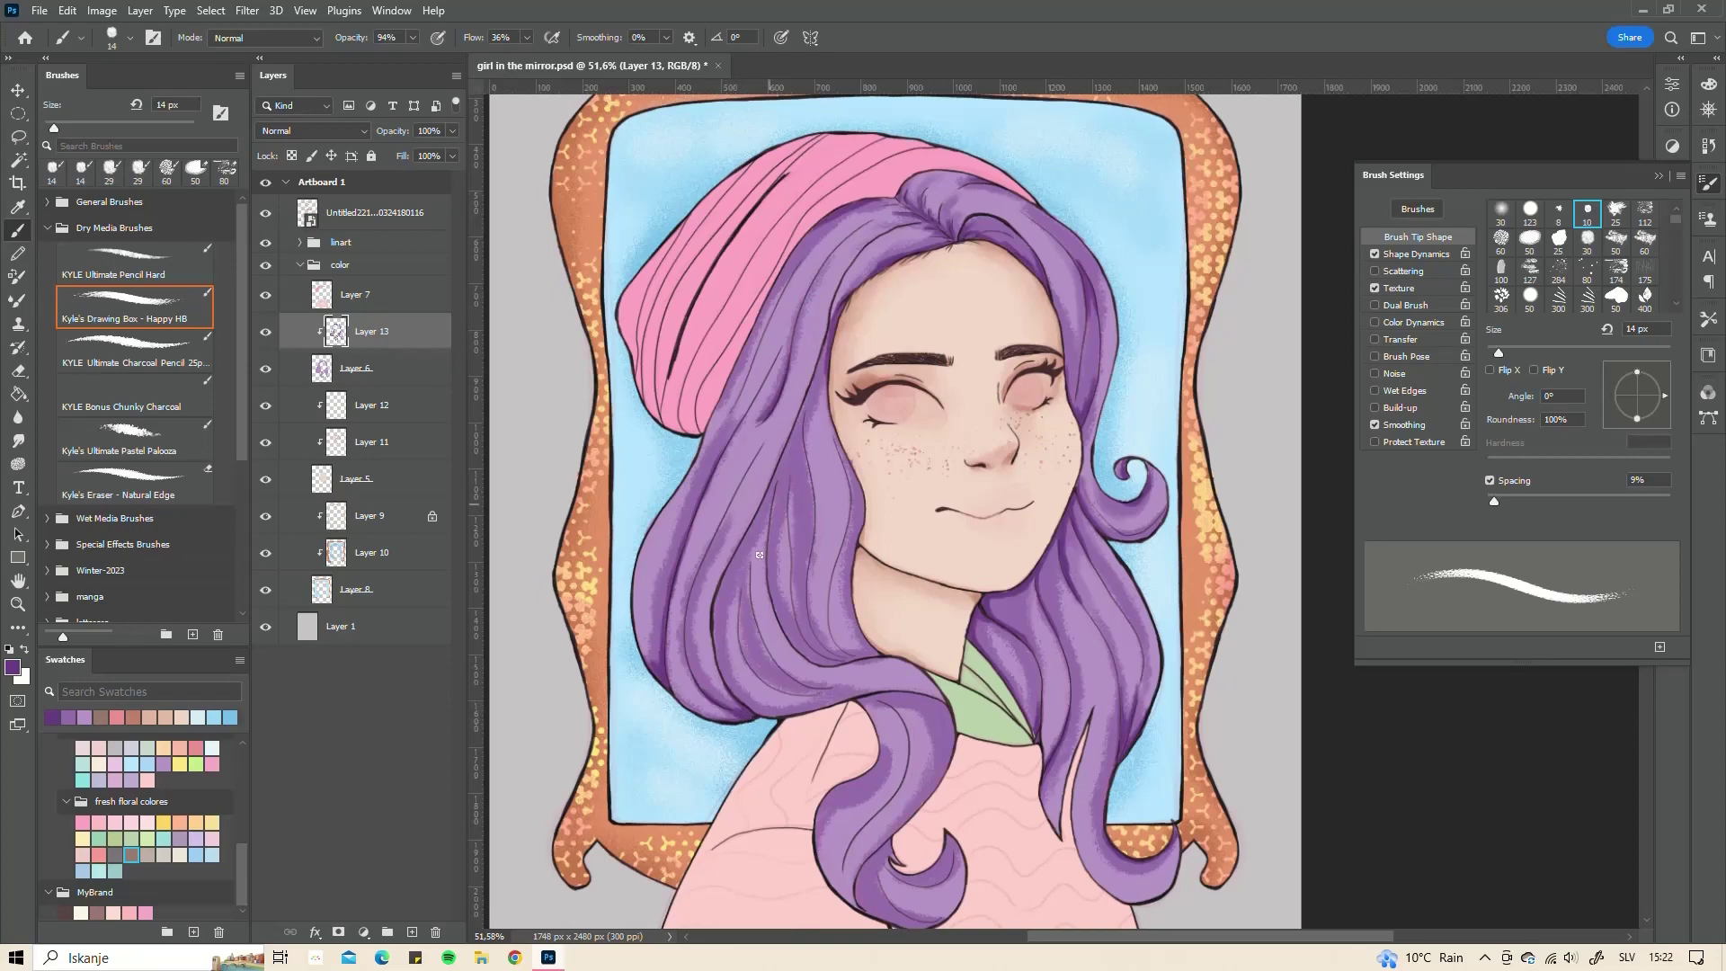
pyautogui.moveTo(736, 562)
pyautogui.mouseDown()
pyautogui.moveTo(715, 618)
pyautogui.moveTo(769, 684)
pyautogui.mouseUp()
pyautogui.moveTo(786, 449); pyautogui.dragTo(772, 543)
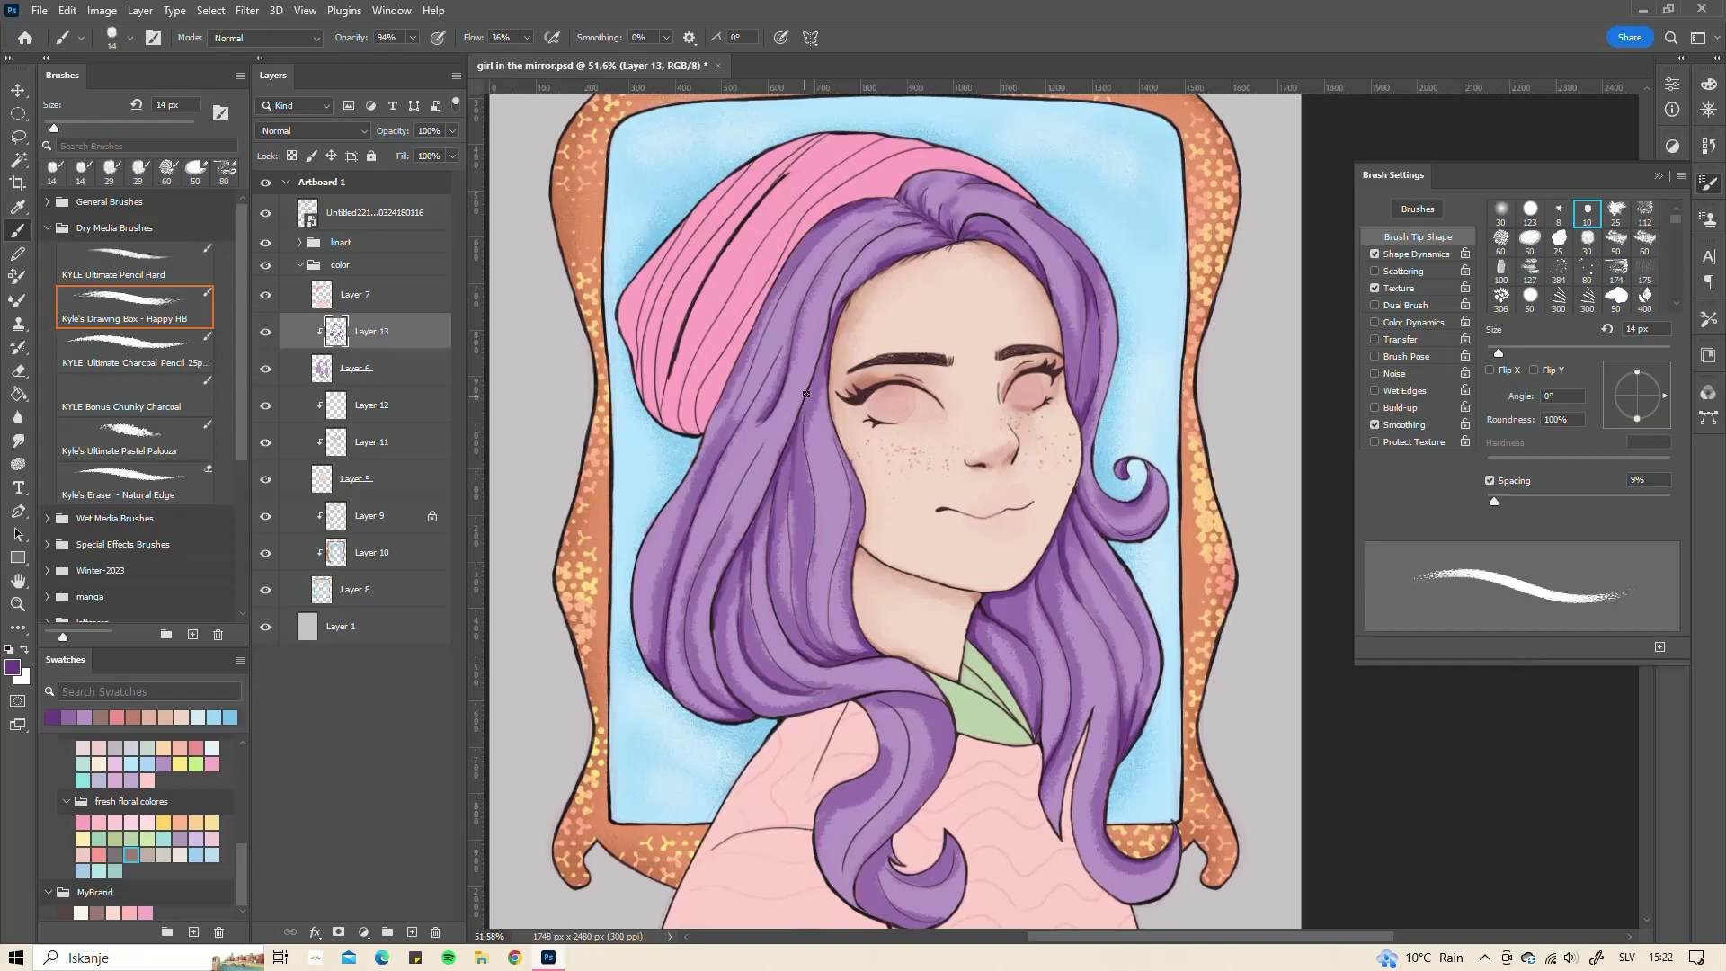
pyautogui.moveTo(814, 454); pyautogui.dragTo(812, 526)
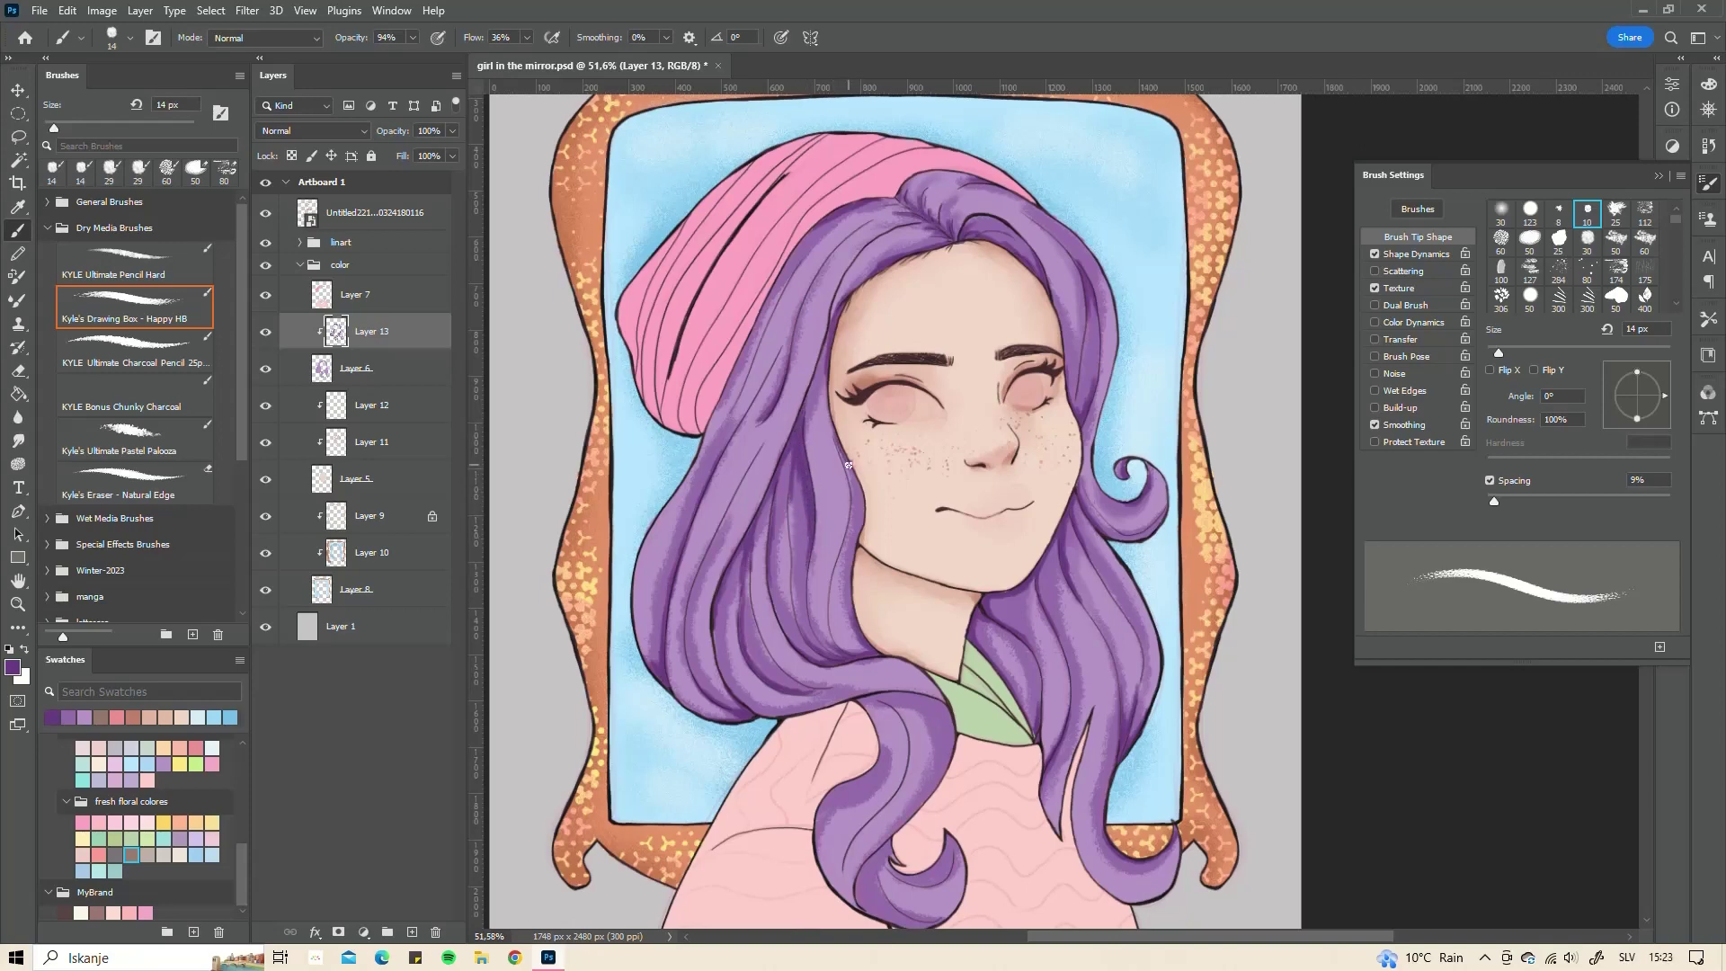
pyautogui.scroll(-2, 855, 334)
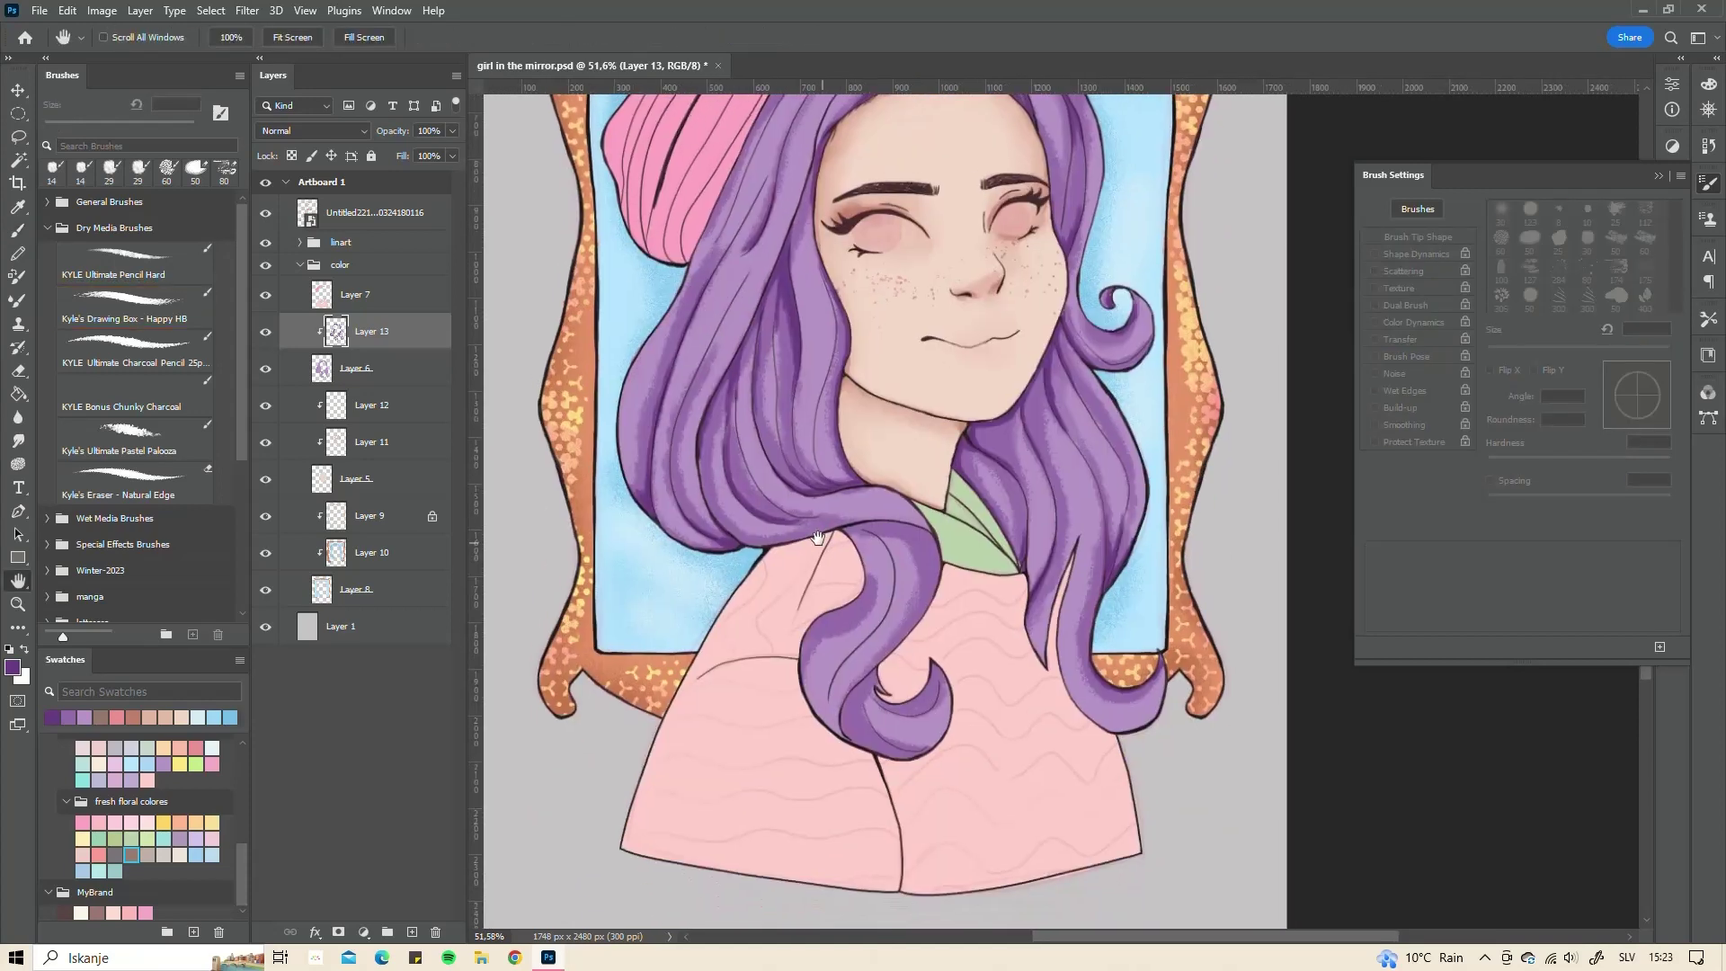
pyautogui.scroll(-2, 889, 432)
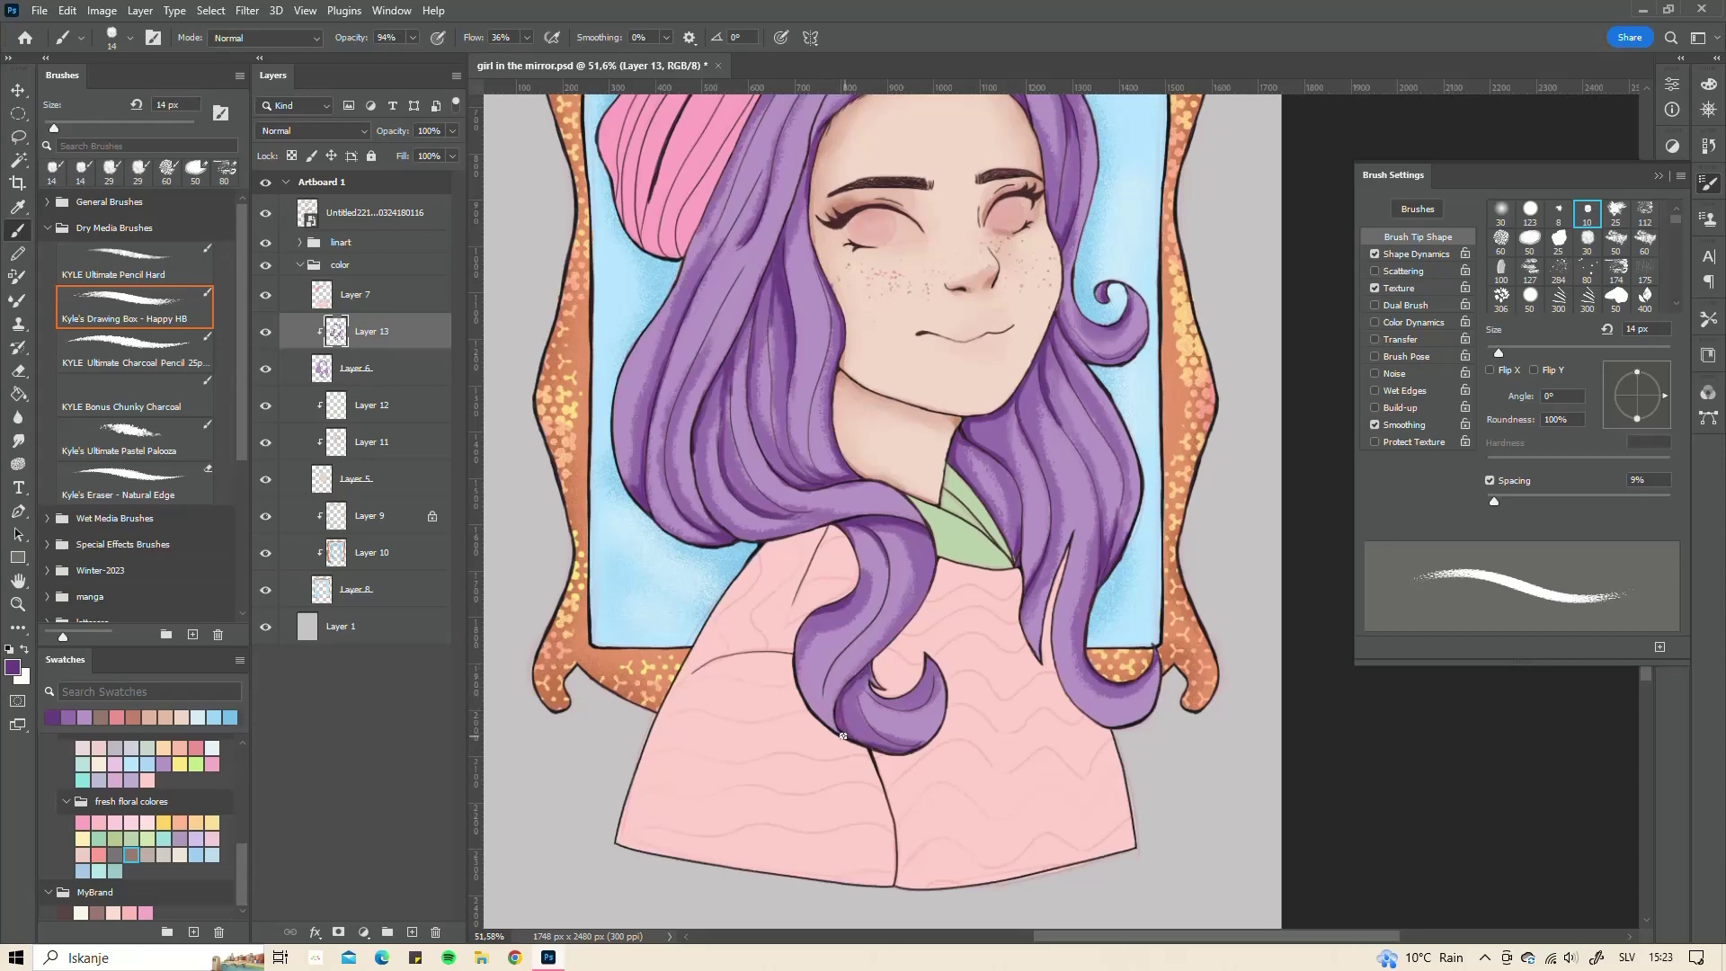
pyautogui.moveTo(857, 693)
pyautogui.mouseDown()
pyautogui.moveTo(876, 724)
pyautogui.moveTo(863, 683)
pyautogui.mouseUp()
pyautogui.scroll(2, 931, 682)
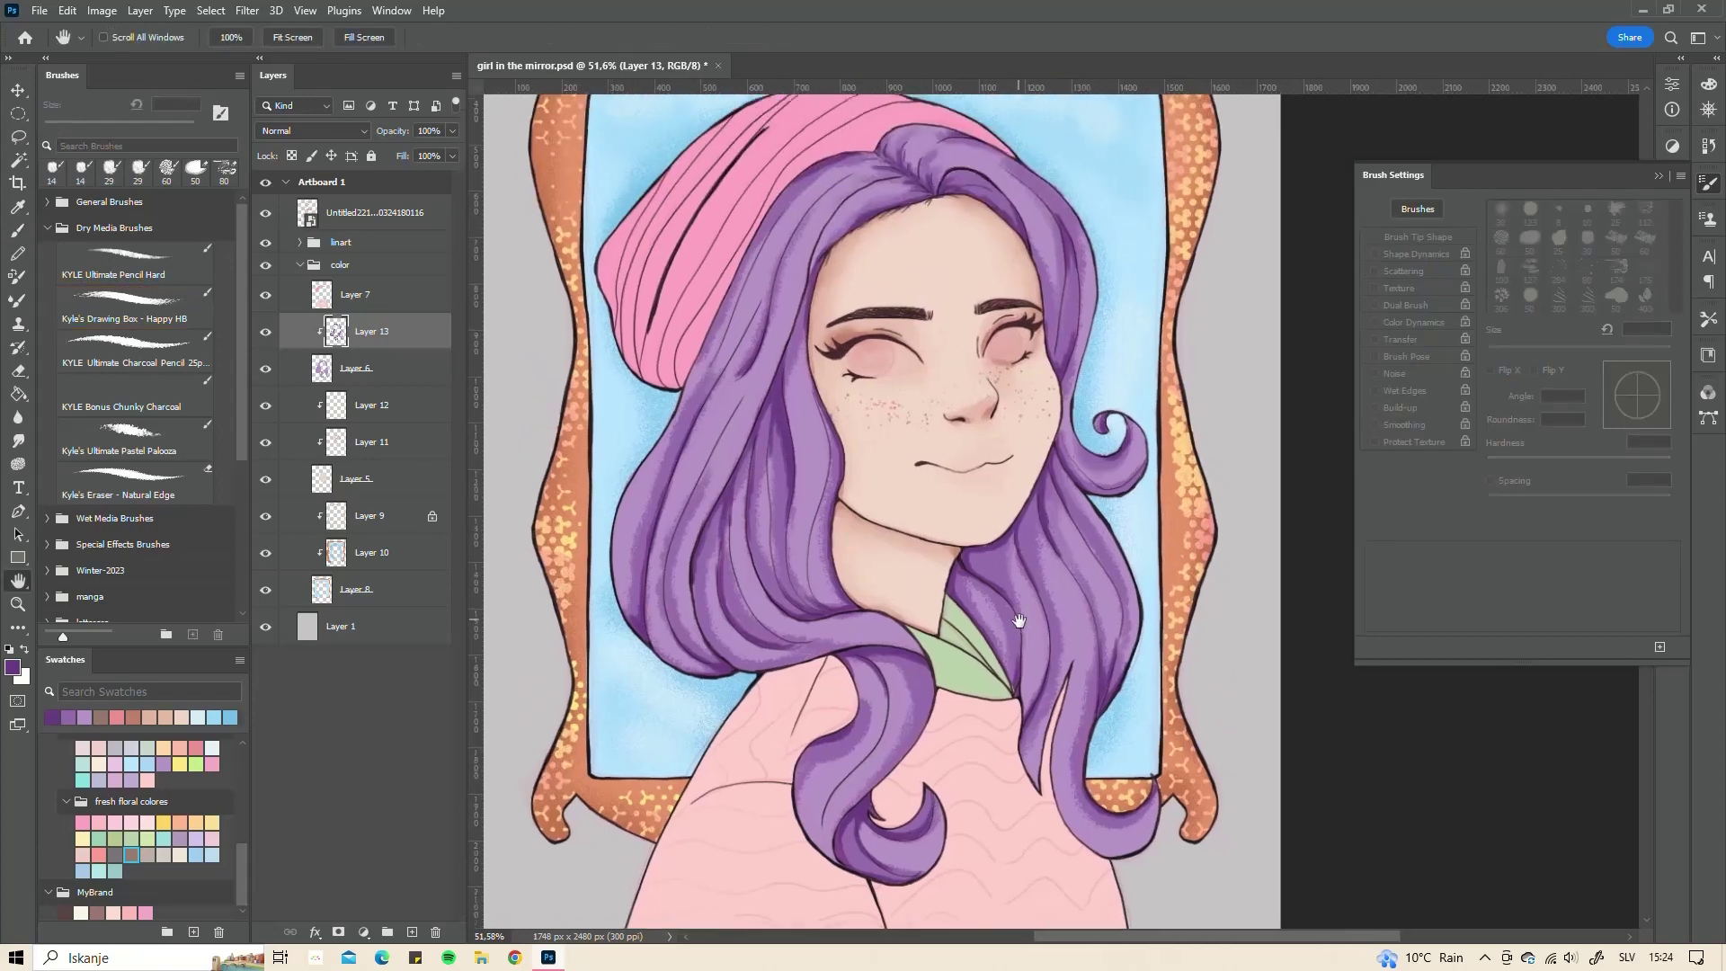
# - Set the foreground colour to lilac e4c9f2 and enlarge the brush to 32 px
pyautogui.click(13, 667)
pyautogui.click(663, 231)
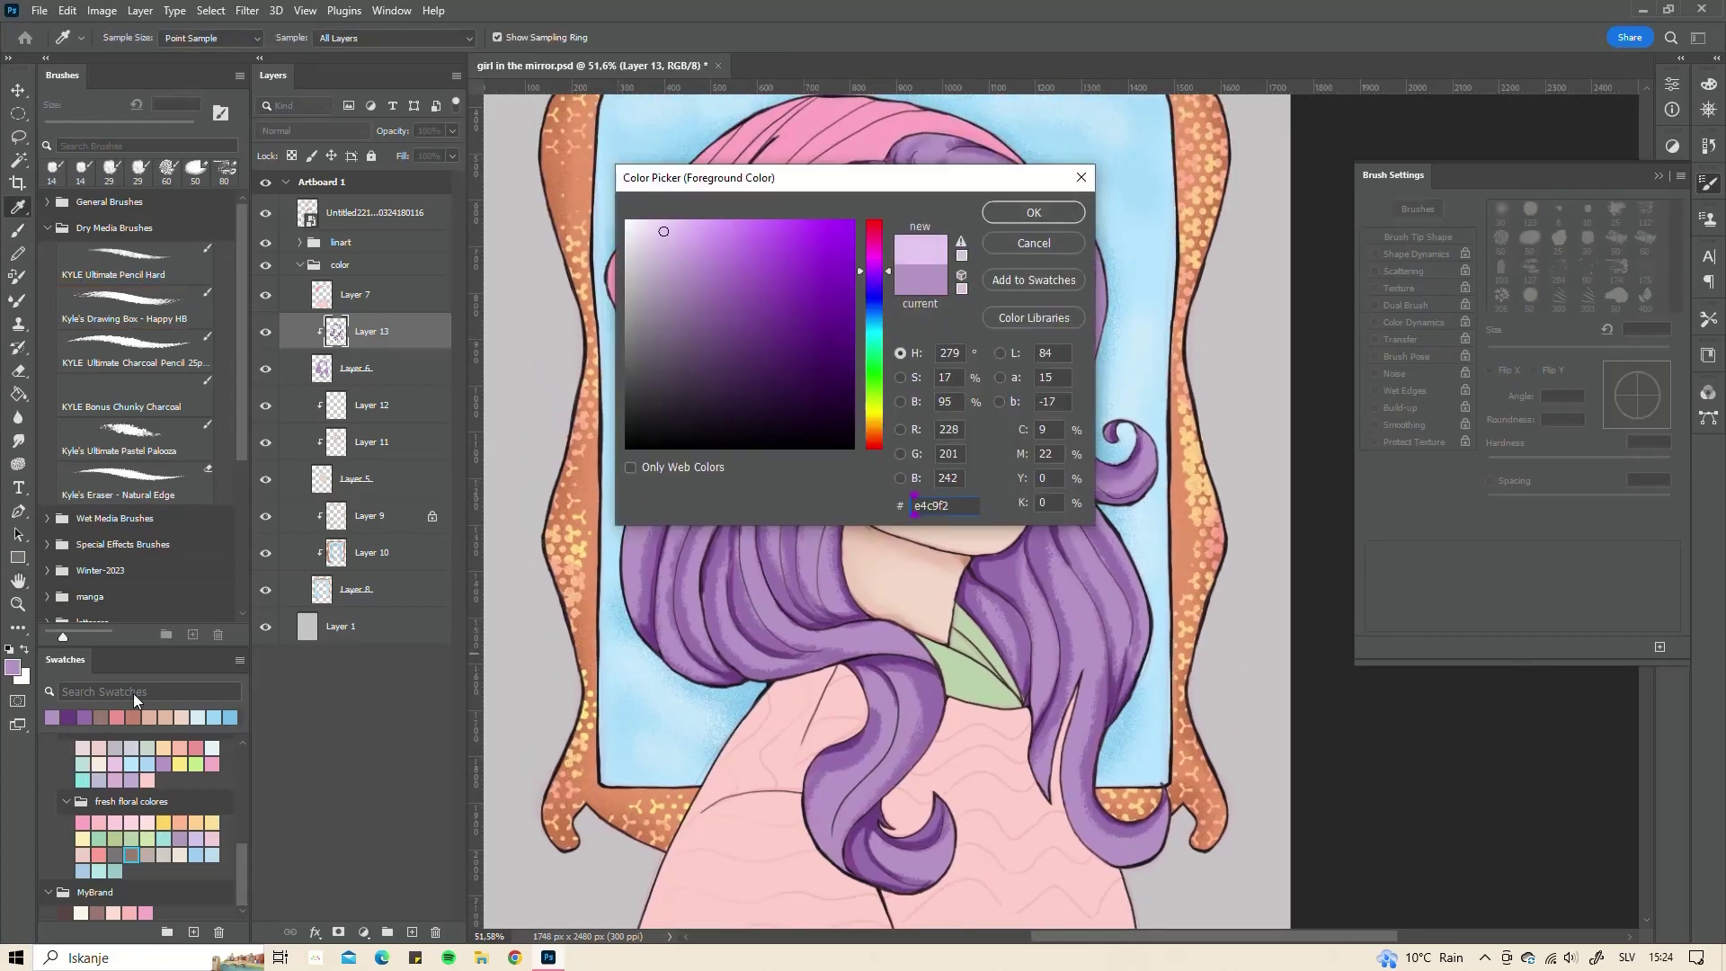
pyautogui.click(1033, 214)
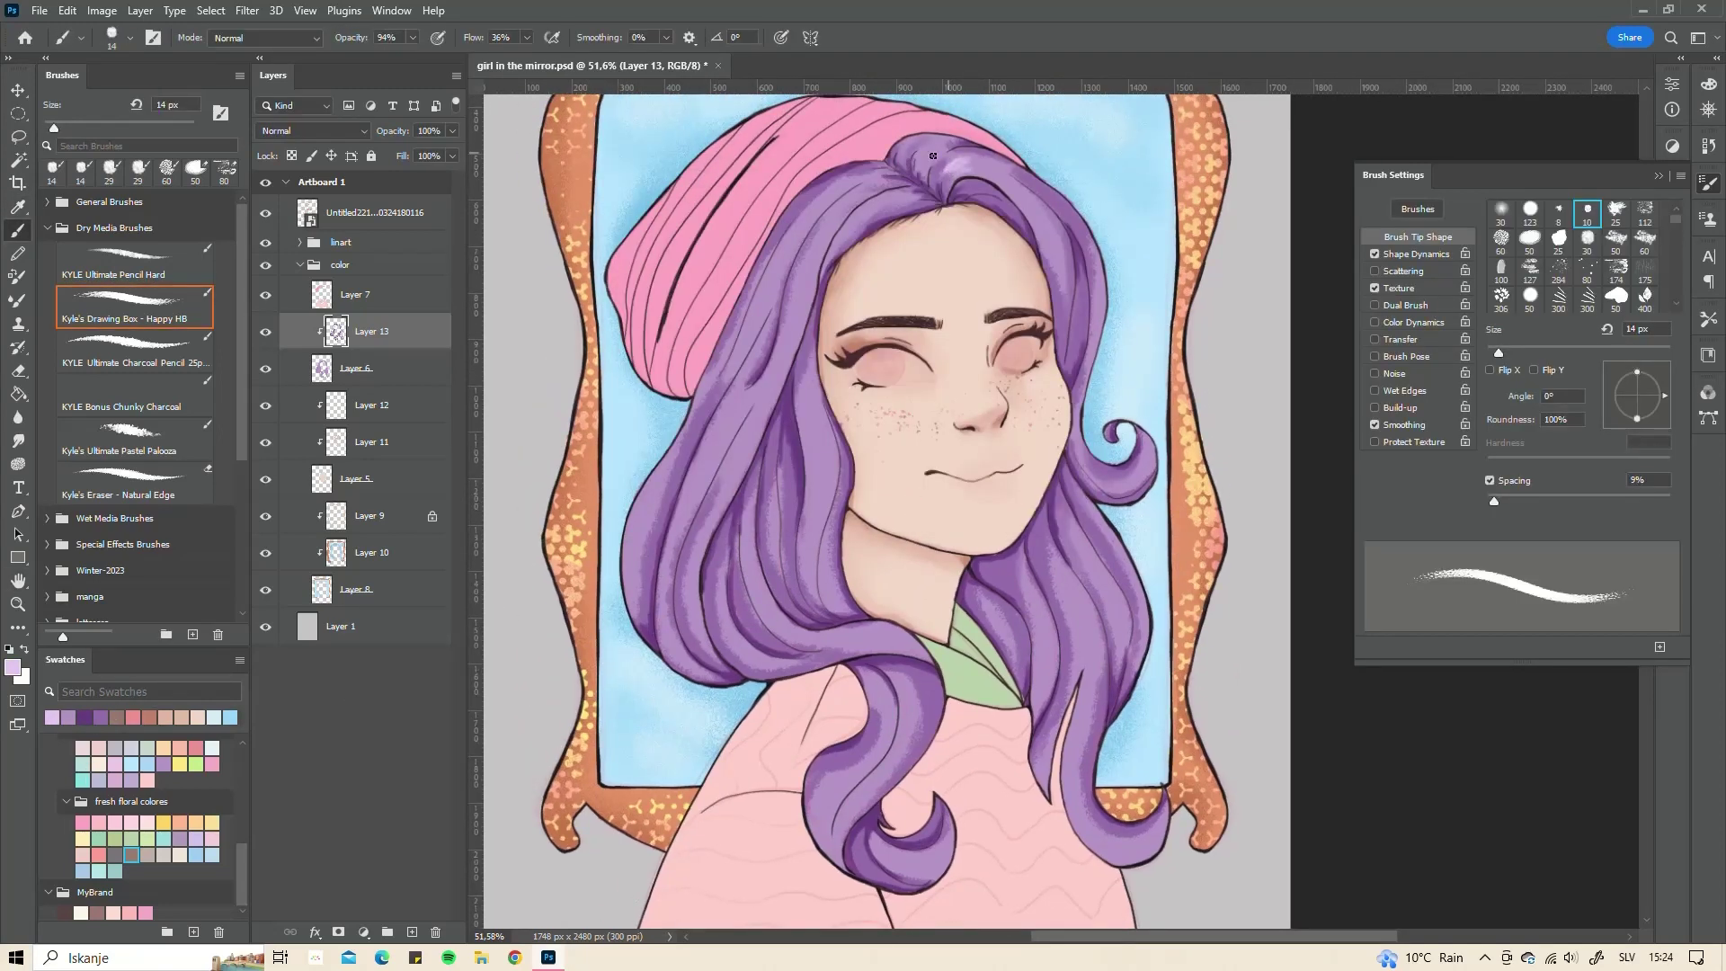
pyautogui.rightClick(1048, 247)
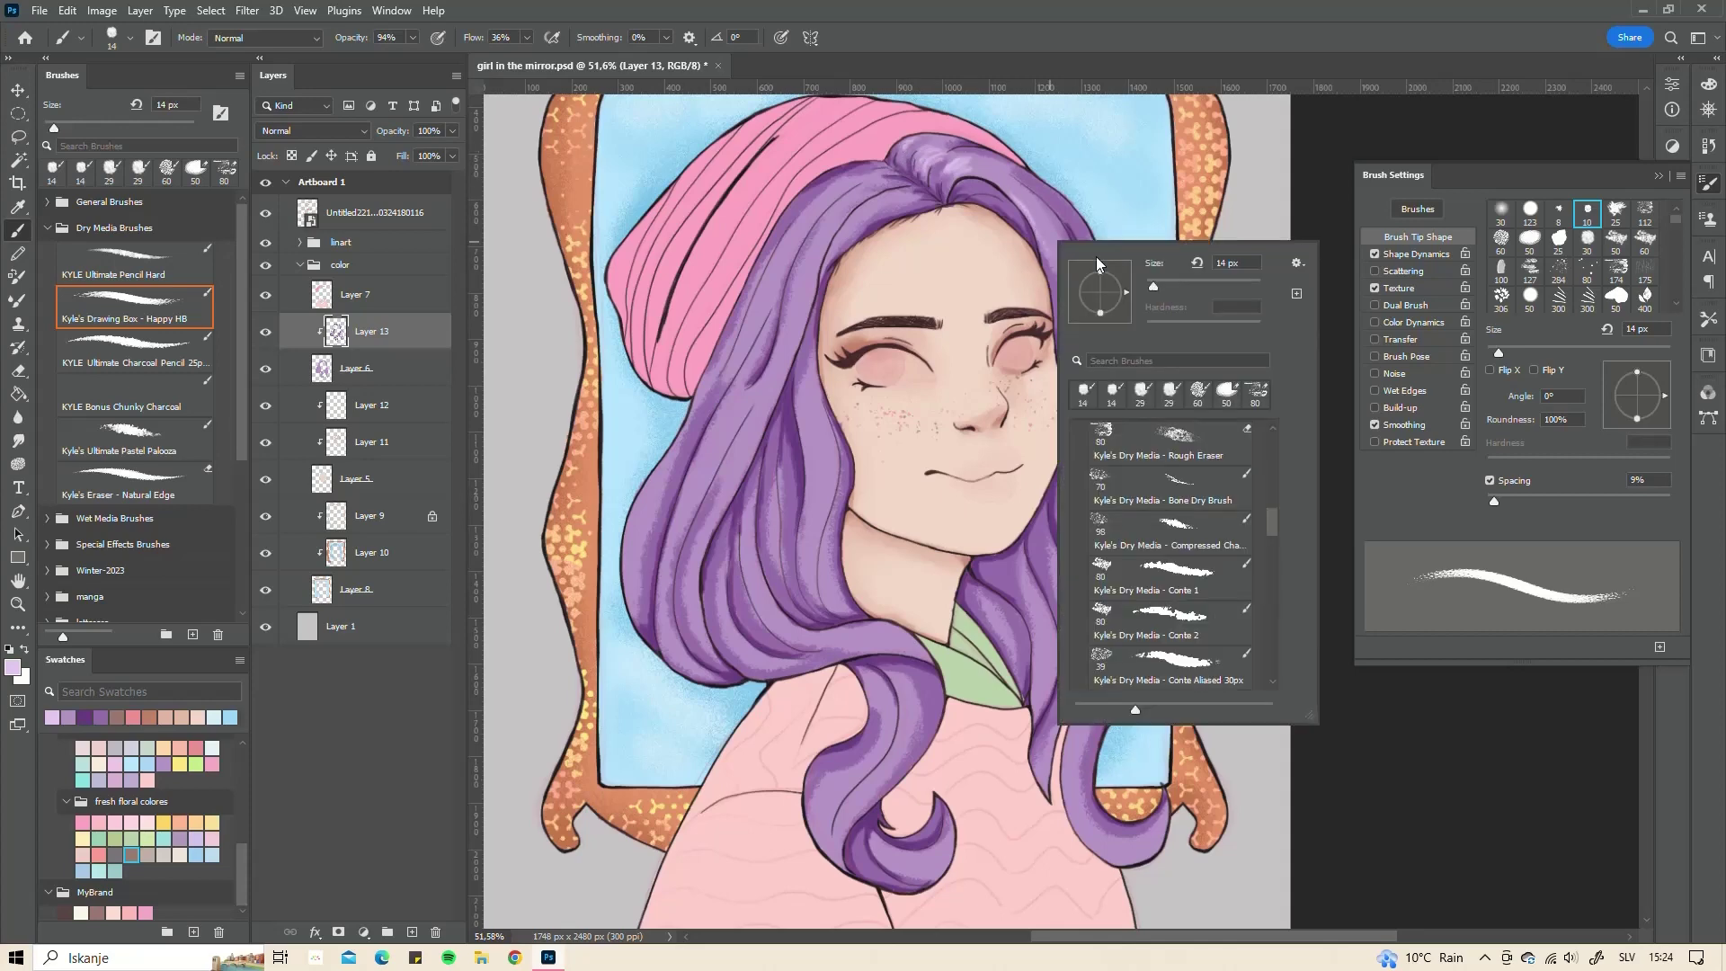
pyautogui.moveTo(1219, 262); pyautogui.dragTo(1236, 262)
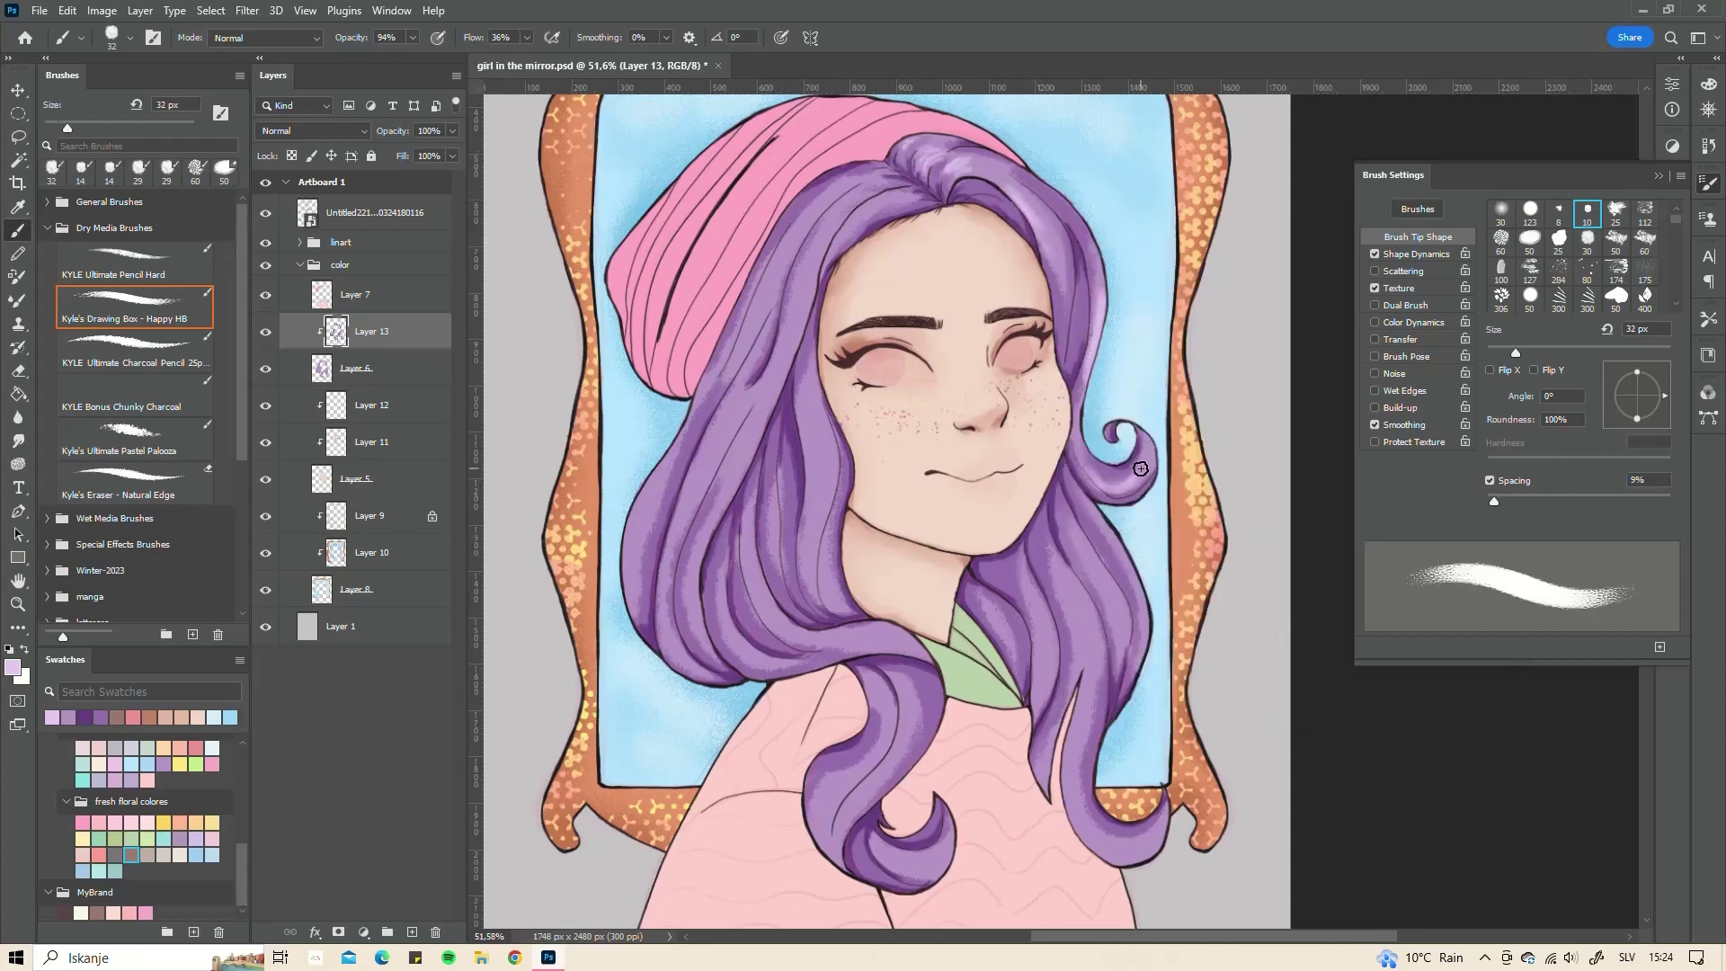
# - Paint lilac highlights on the right curl, bottom curl and left hair strands
pyautogui.moveTo(1114, 564)
pyautogui.mouseDown()
pyautogui.moveTo(1087, 649)
pyautogui.moveTo(1041, 687)
pyautogui.mouseUp()
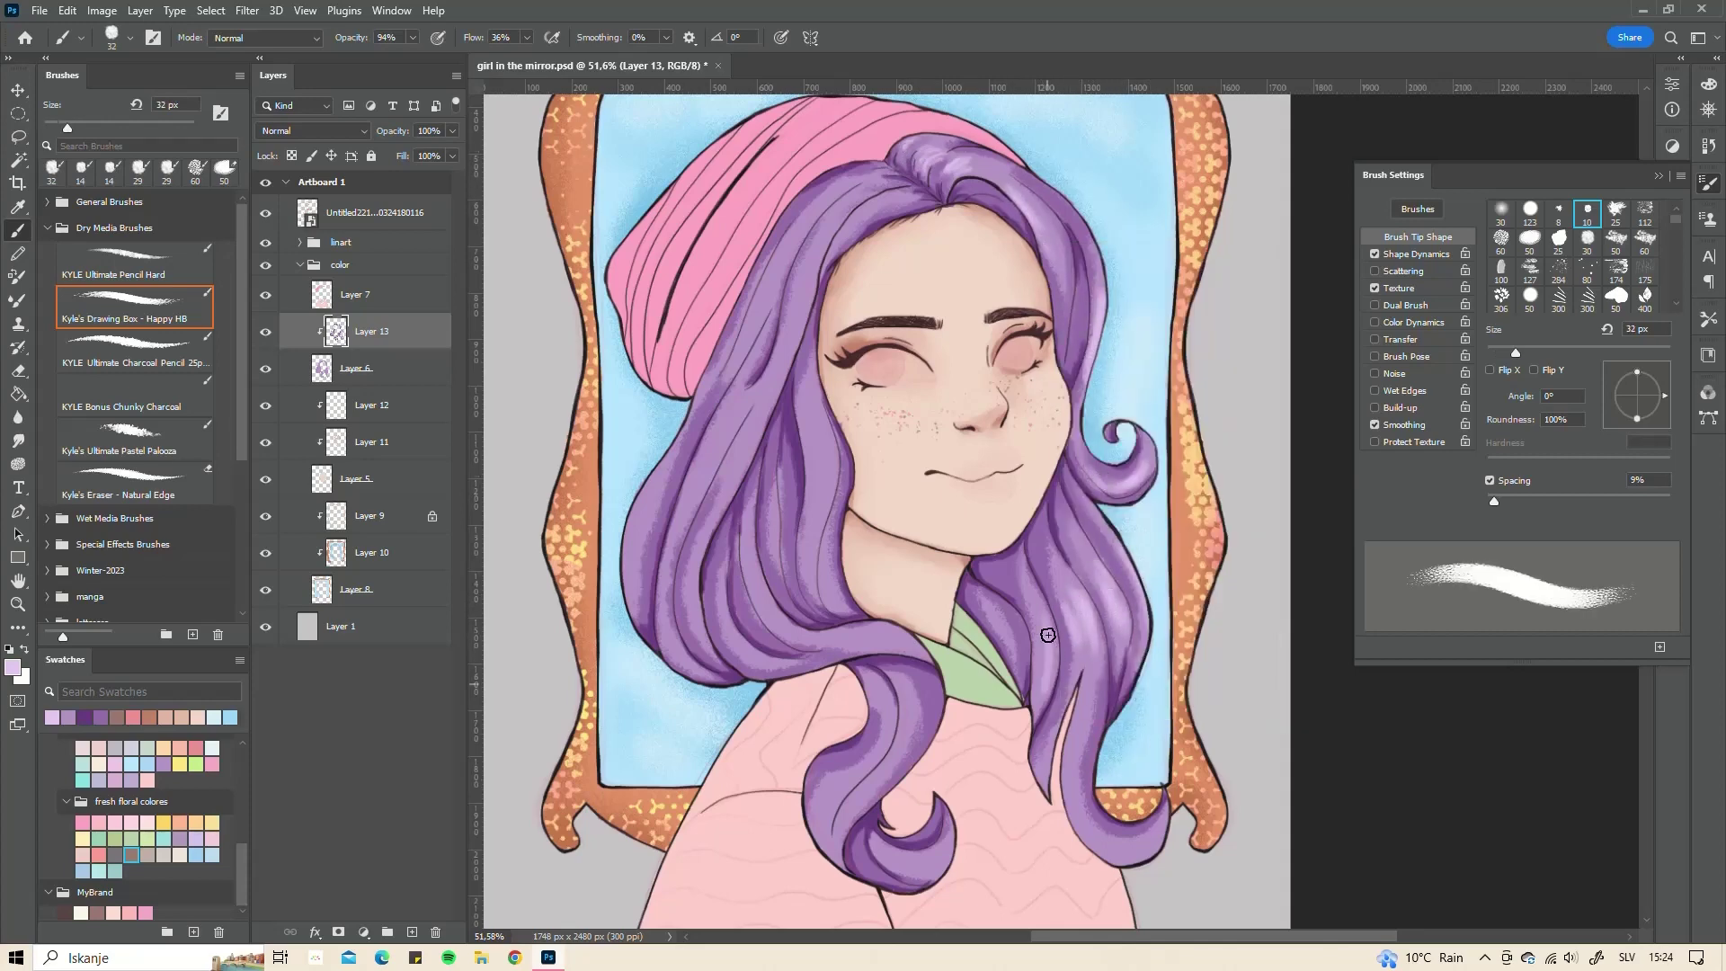
pyautogui.moveTo(1101, 809); pyautogui.dragTo(1084, 850)
pyautogui.moveTo(935, 854); pyautogui.dragTo(885, 859)
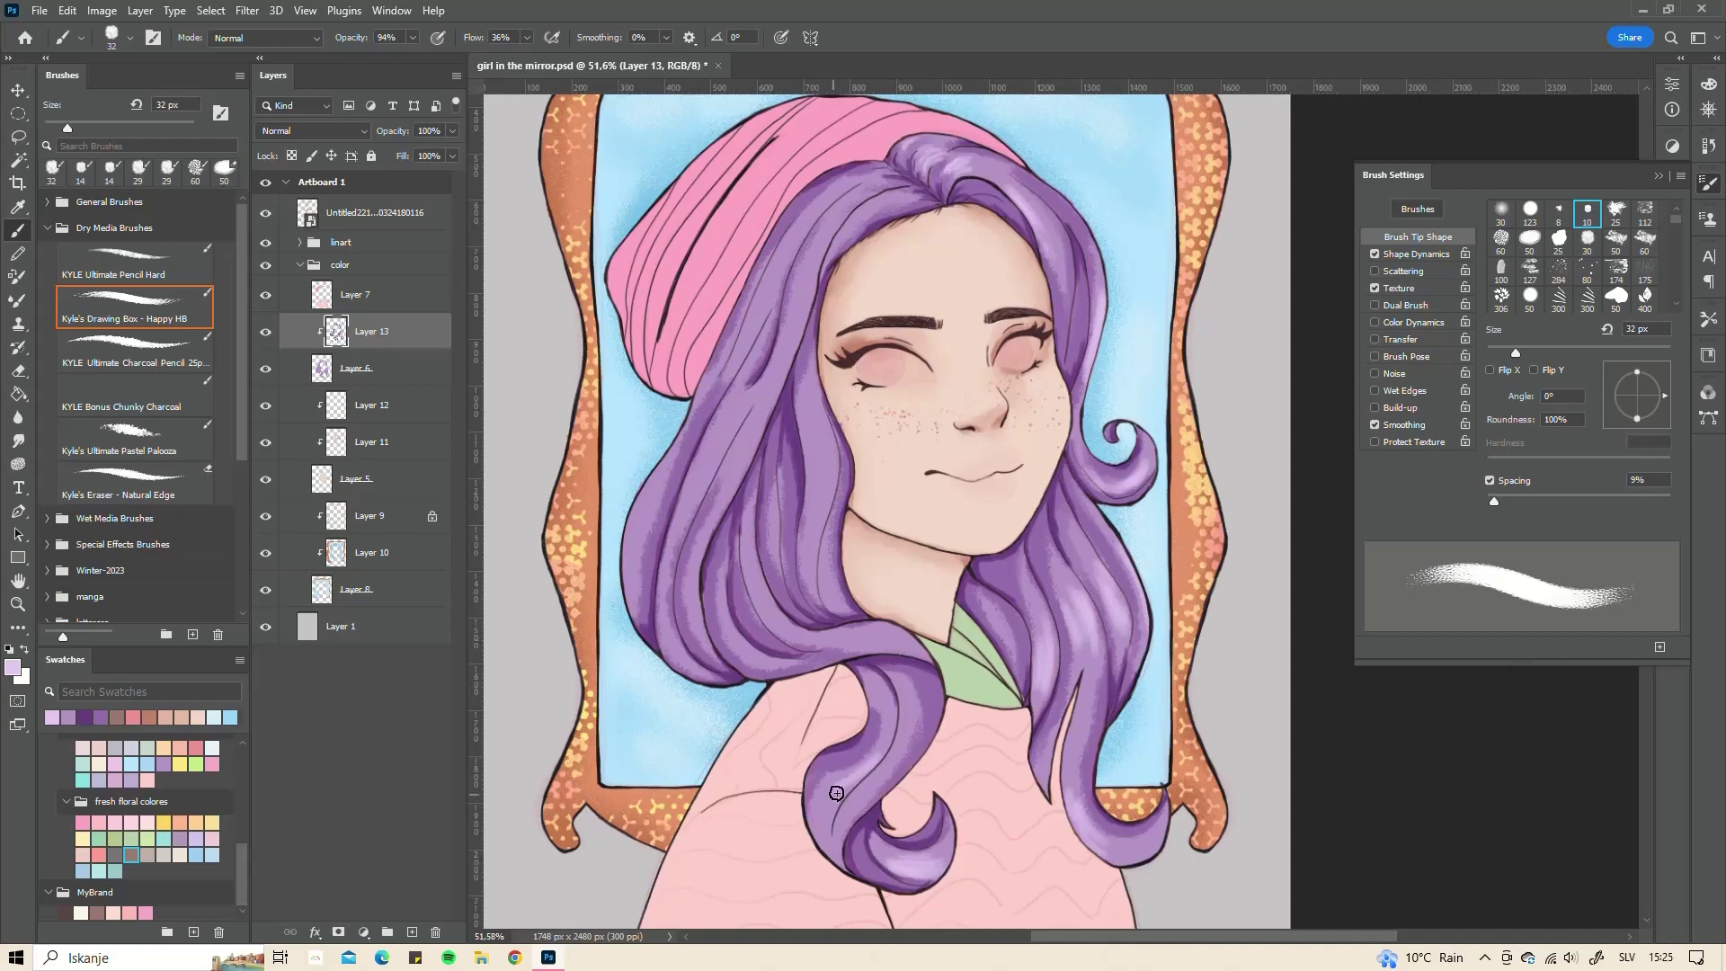
pyautogui.moveTo(877, 755); pyautogui.dragTo(827, 800)
pyautogui.moveTo(913, 710); pyautogui.dragTo(854, 791)
pyautogui.moveTo(858, 633)
pyautogui.mouseDown()
pyautogui.moveTo(909, 647)
pyautogui.moveTo(836, 645)
pyautogui.mouseUp()
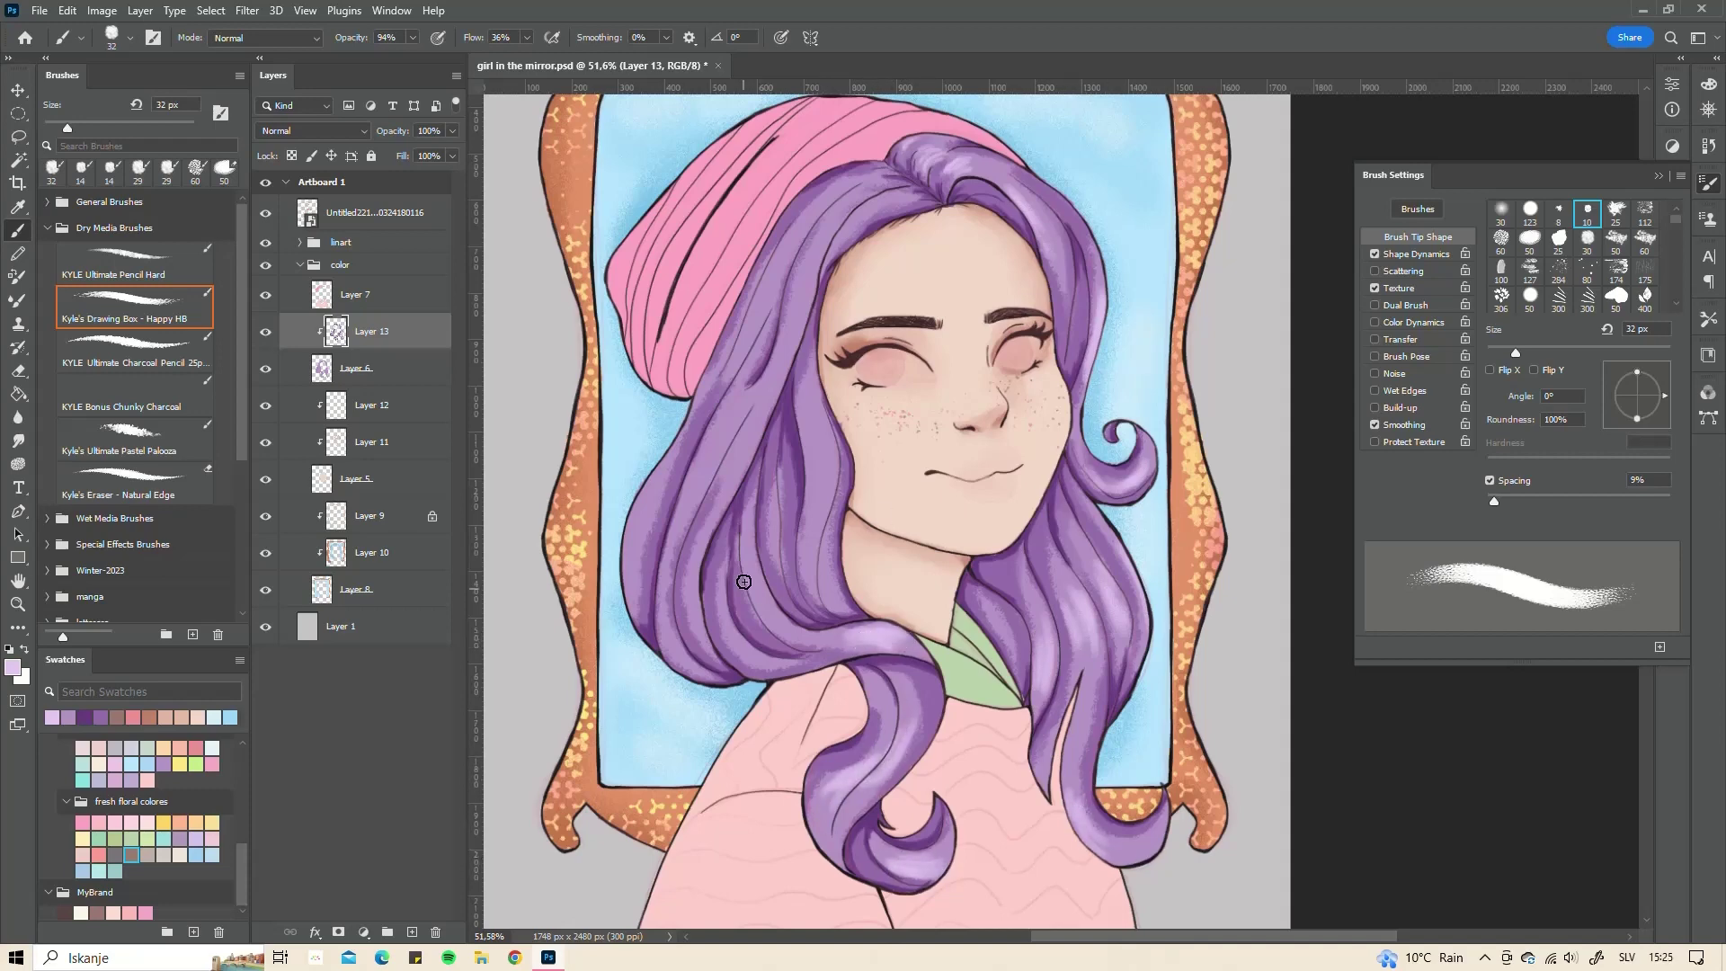
pyautogui.moveTo(778, 562); pyautogui.dragTo(739, 619)
pyautogui.moveTo(813, 526); pyautogui.dragTo(771, 584)
pyautogui.moveTo(832, 485); pyautogui.dragTo(804, 544)
pyautogui.moveTo(760, 605)
pyautogui.mouseDown()
pyautogui.moveTo(720, 656)
pyautogui.moveTo(665, 616)
pyautogui.moveTo(670, 643)
pyautogui.mouseUp()
# - Highlight the outer and upper left strands, the hair under the hat edge and the crown
pyautogui.moveTo(635, 539); pyautogui.dragTo(625, 594)
pyautogui.moveTo(774, 368); pyautogui.dragTo(711, 454)
pyautogui.moveTo(834, 385)
pyautogui.mouseDown()
pyautogui.moveTo(807, 449)
pyautogui.moveTo(723, 432)
pyautogui.mouseUp()
pyautogui.moveTo(711, 433); pyautogui.dragTo(672, 492)
pyautogui.moveTo(796, 236)
pyautogui.mouseDown()
pyautogui.moveTo(760, 314)
pyautogui.moveTo(803, 309)
pyautogui.mouseUp()
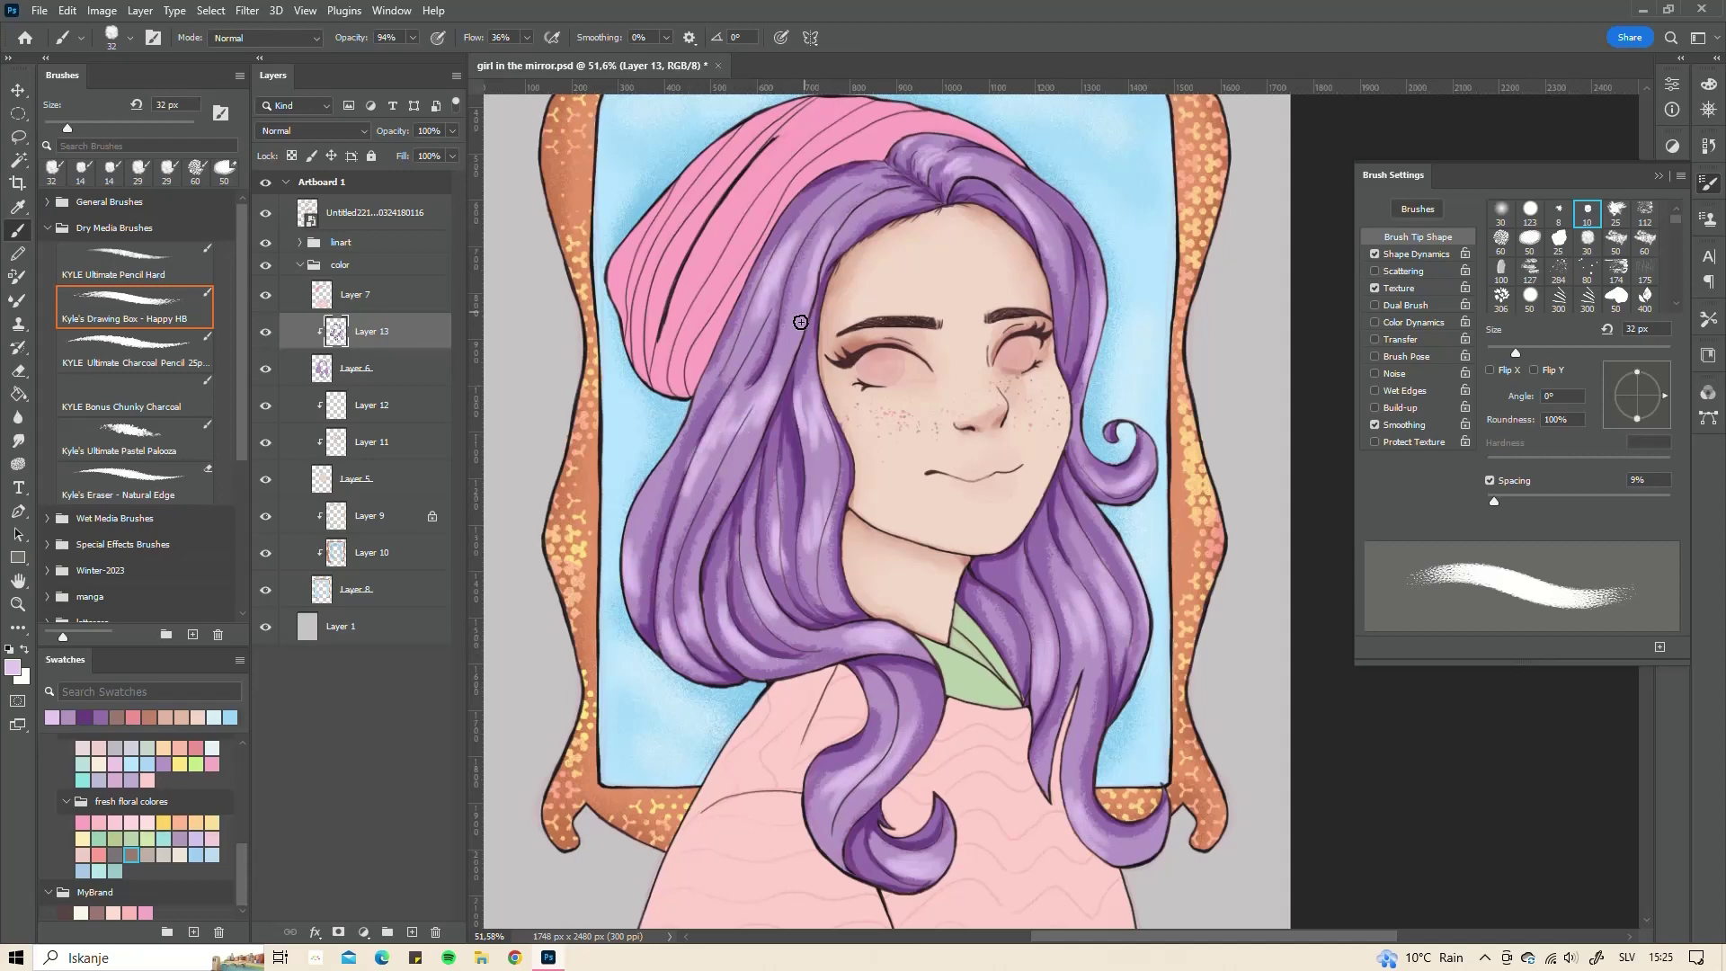
pyautogui.moveTo(868, 196); pyautogui.dragTo(831, 252)
pyautogui.moveTo(807, 274); pyautogui.dragTo(789, 330)
pyautogui.moveTo(984, 146); pyautogui.dragTo(944, 173)
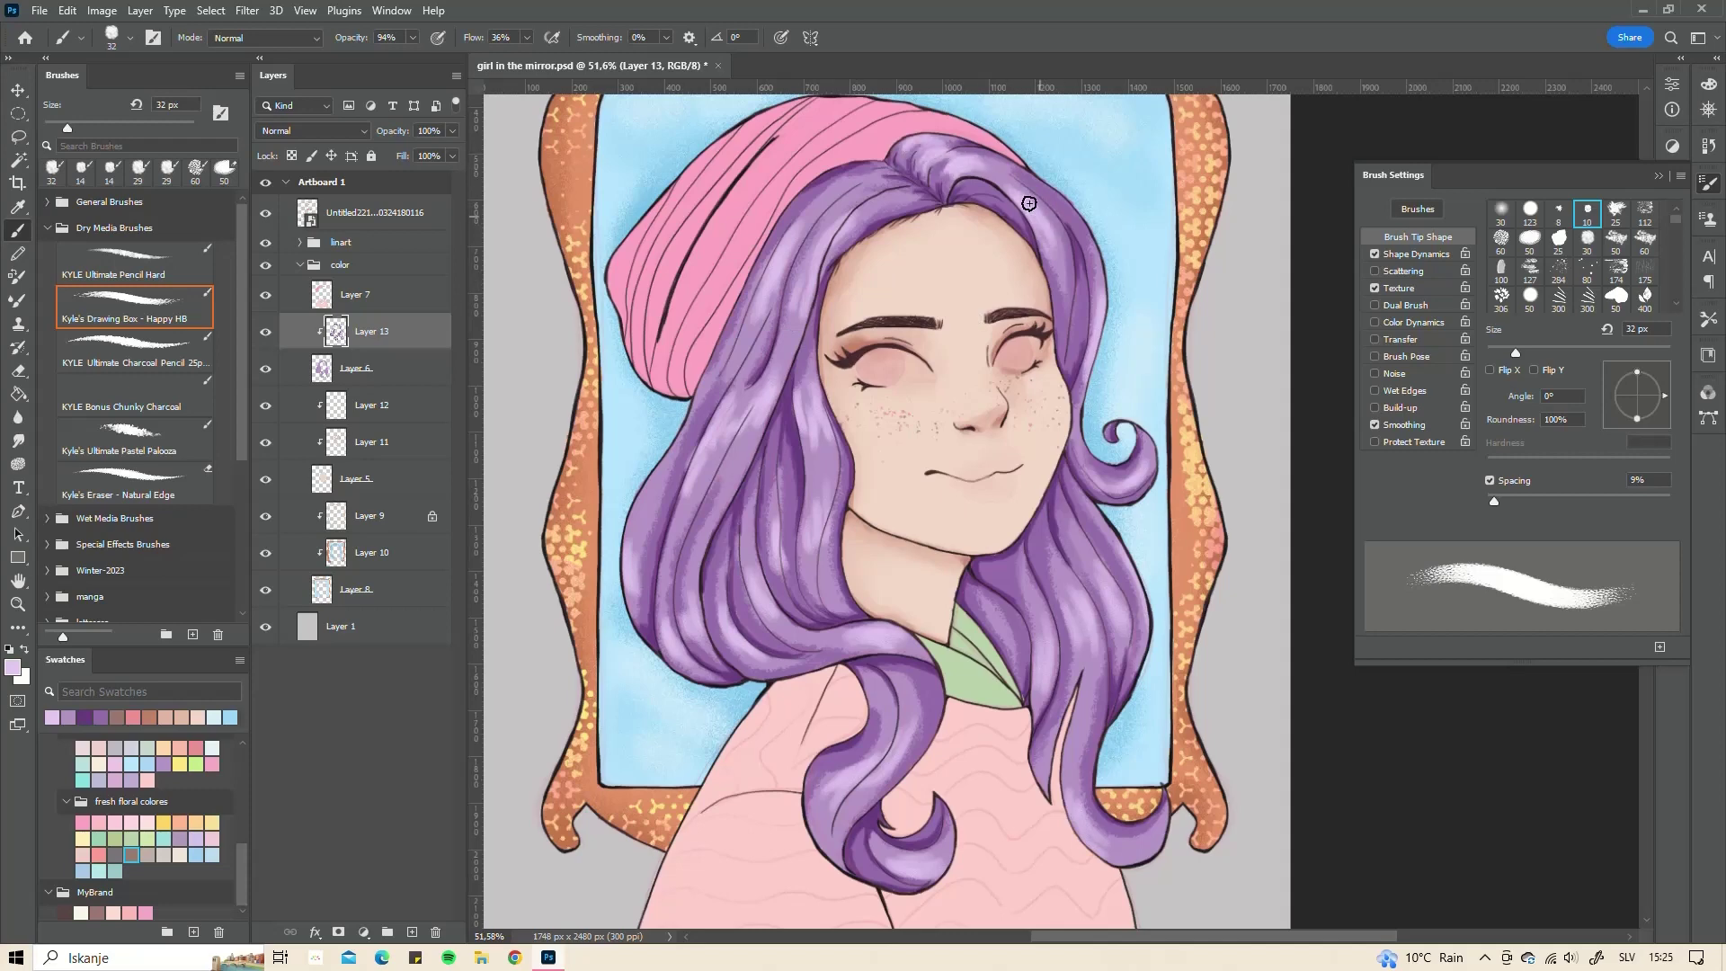
# - Shrink the brush to 15 px and set opacity 100% with 64% flow
pyautogui.moveTo(1515, 352); pyautogui.dragTo(1489, 330)
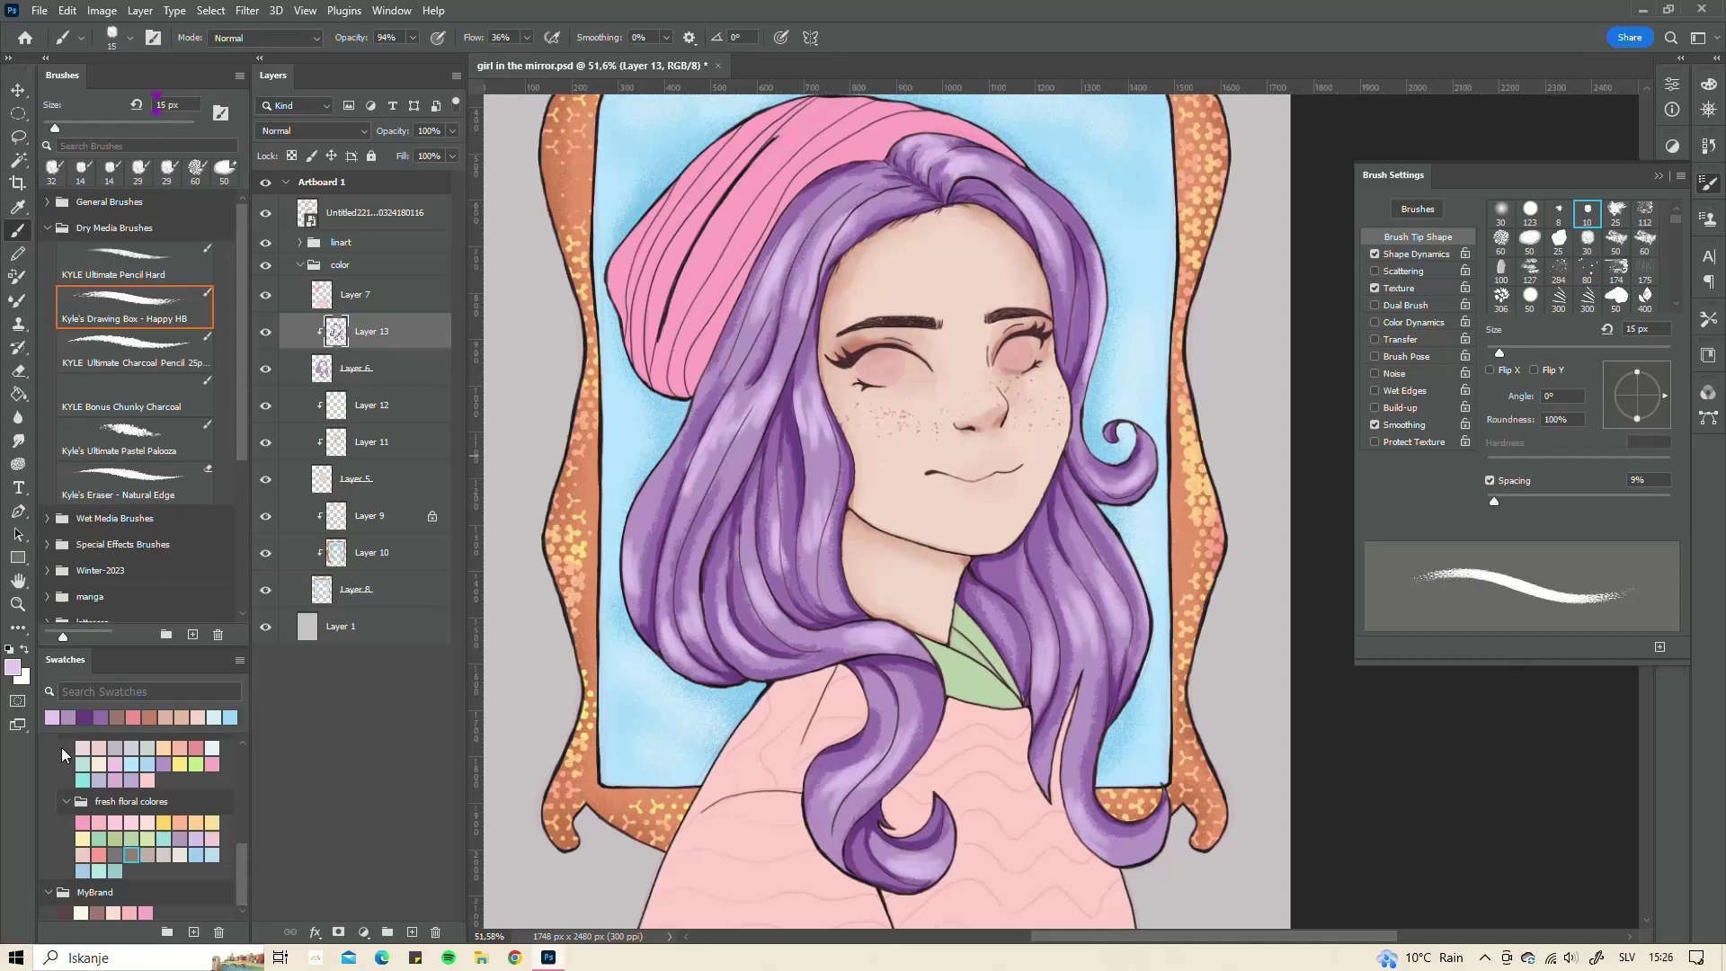
pyautogui.click(13, 667)
pyautogui.click(1033, 216)
pyautogui.moveTo(359, 40); pyautogui.dragTo(583, 49)
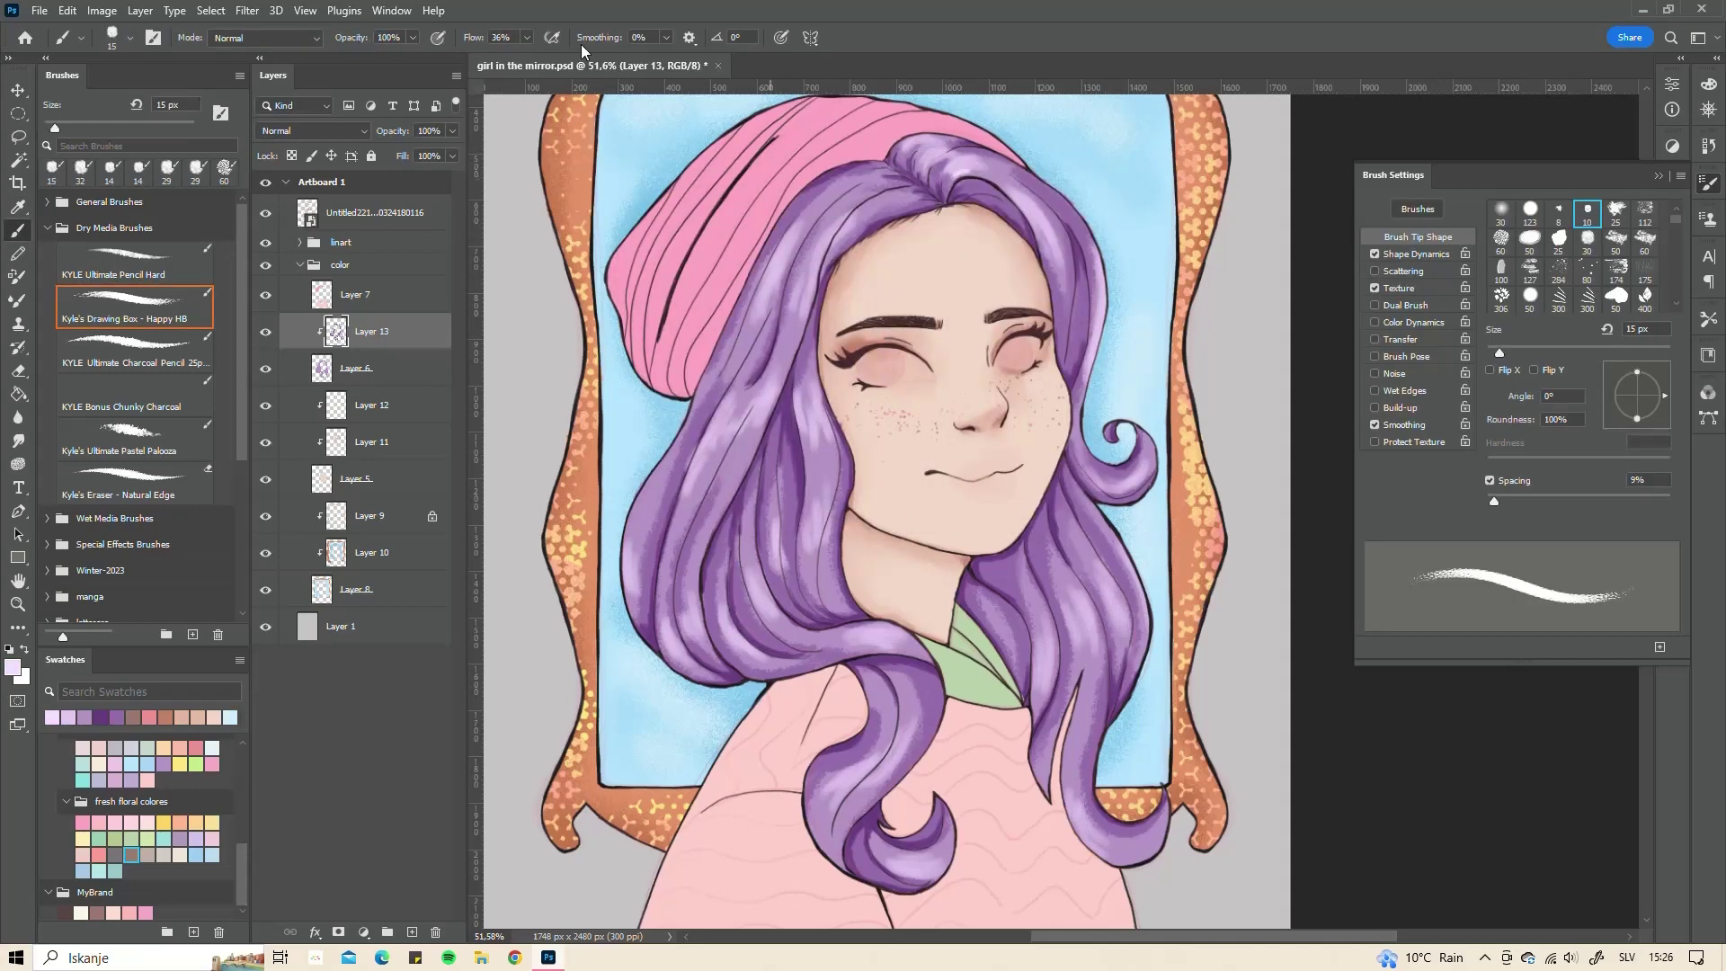
pyautogui.hotkey('shift', '6')
pyautogui.hotkey('shift', '4')
# - Add fine highlights on the top, right edge and lower-right hair, then zoom out to the whole portrait
pyautogui.click(940, 165)
pyautogui.moveTo(1103, 278); pyautogui.dragTo(1088, 385)
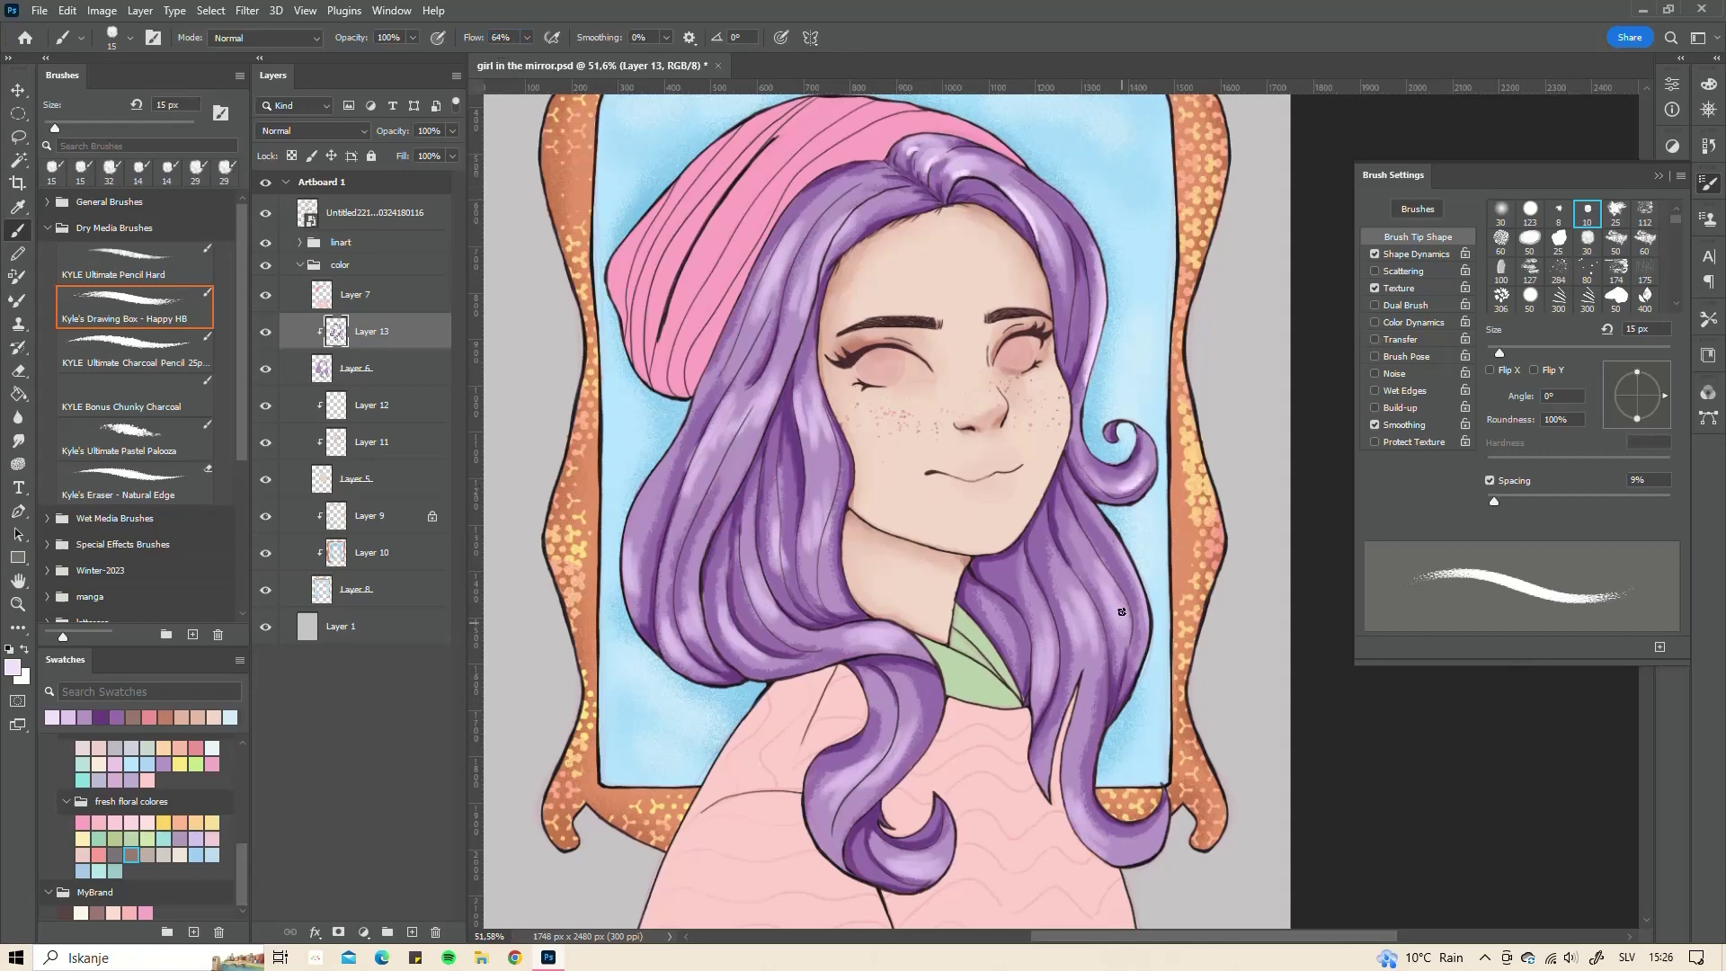
pyautogui.moveTo(1121, 611); pyautogui.dragTo(1041, 676)
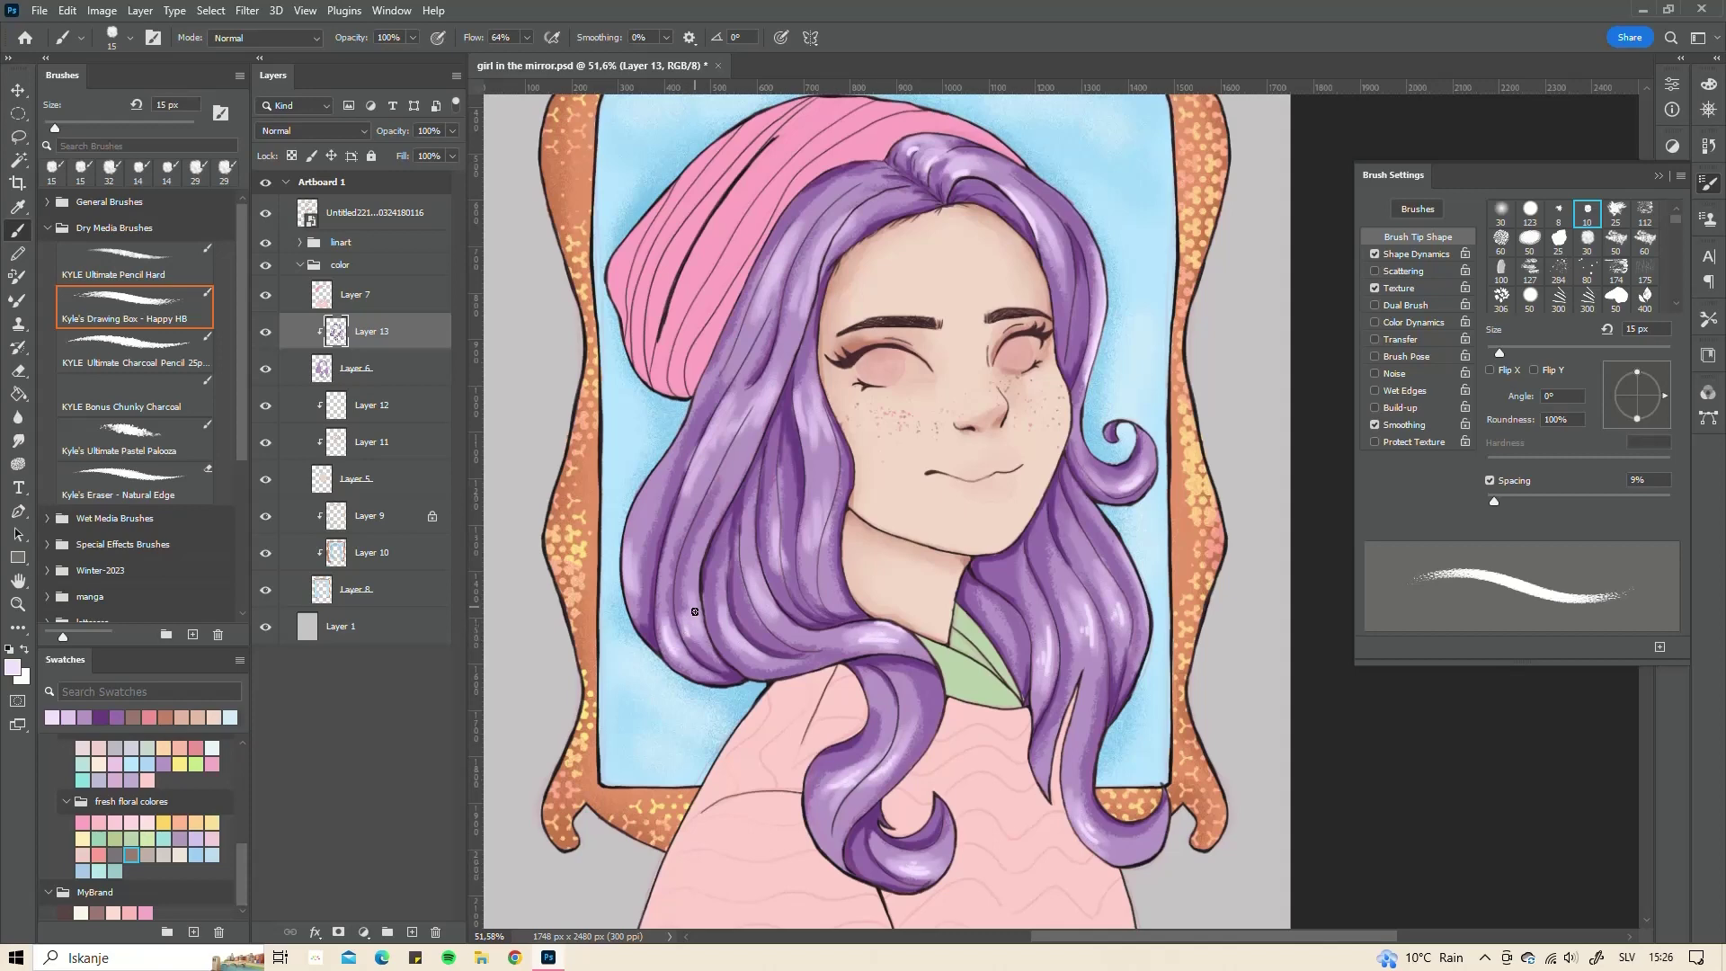
pyautogui.press('[')
pyautogui.press('[')
pyautogui.press('[')
pyautogui.press('[')
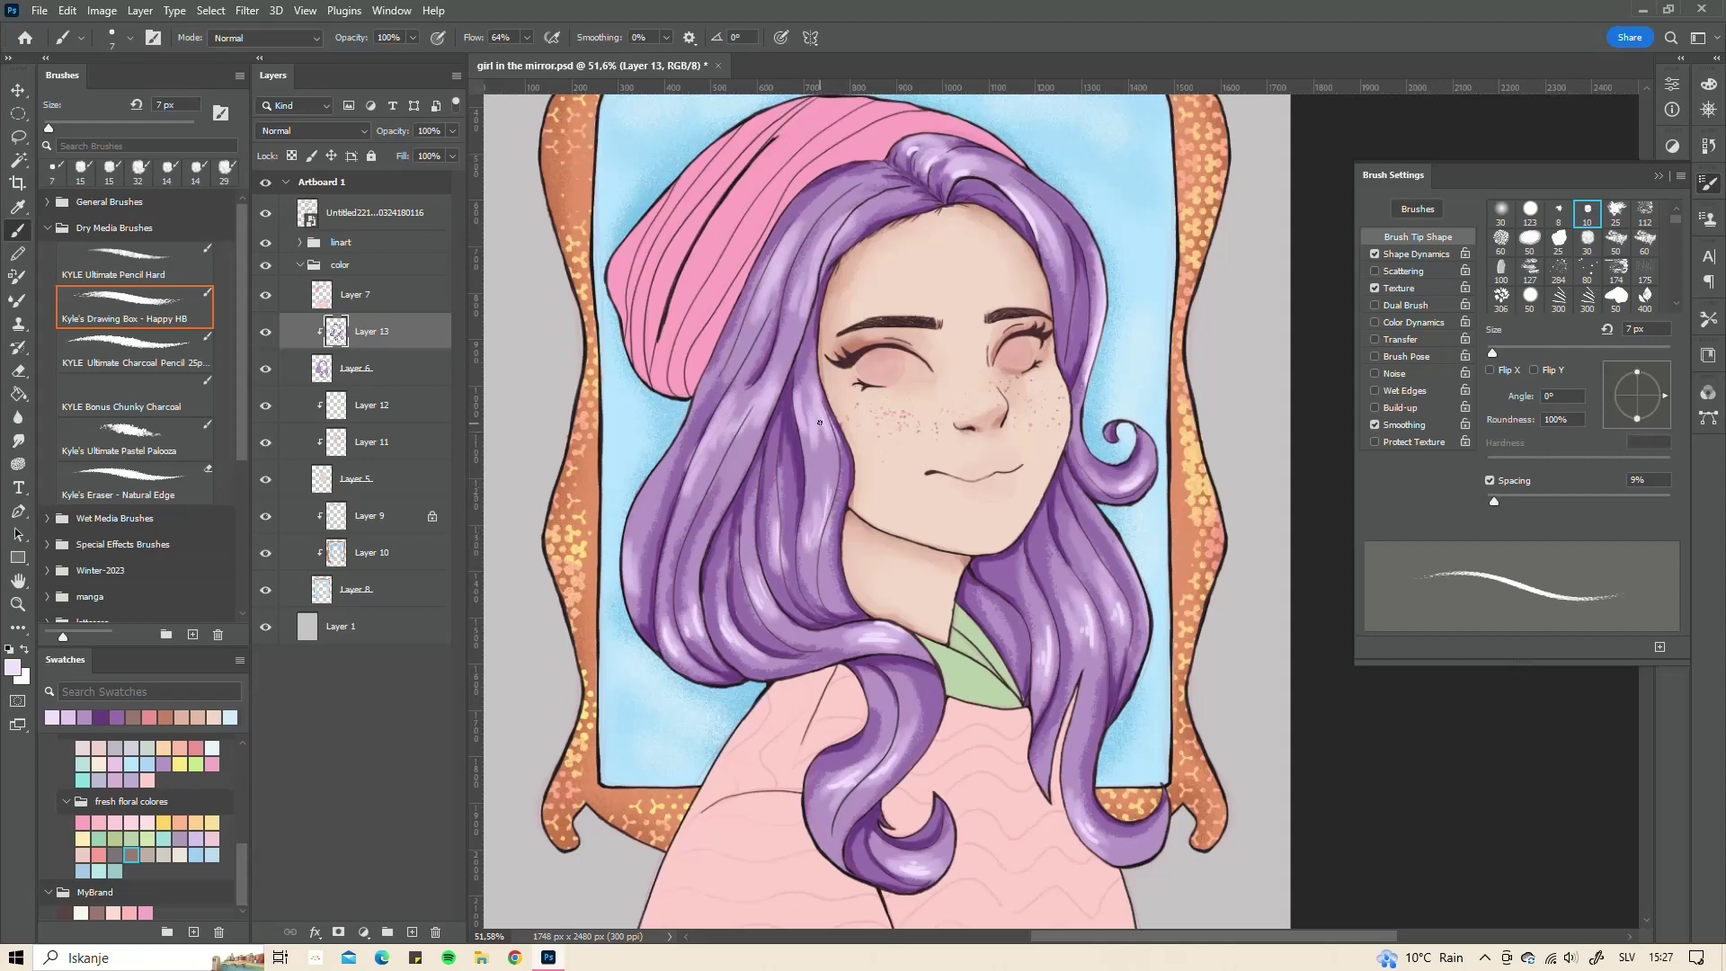
pyautogui.moveTo(1492, 353); pyautogui.dragTo(1498, 354)
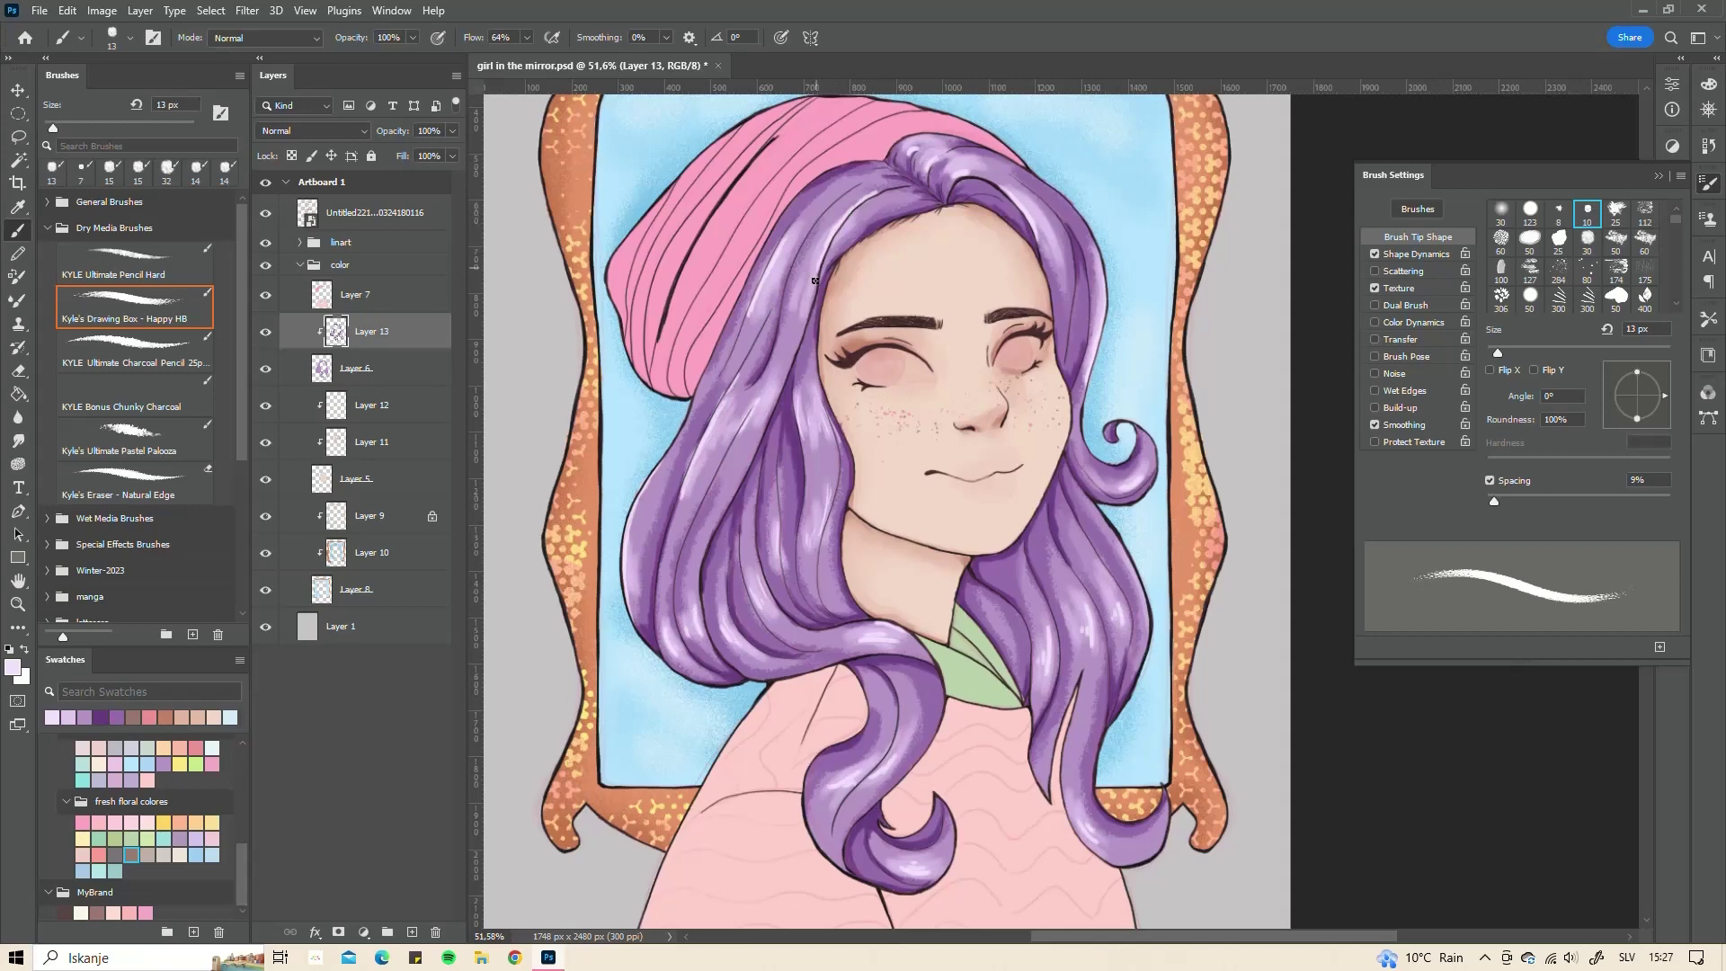
pyautogui.hotkey('ctrl', '0')
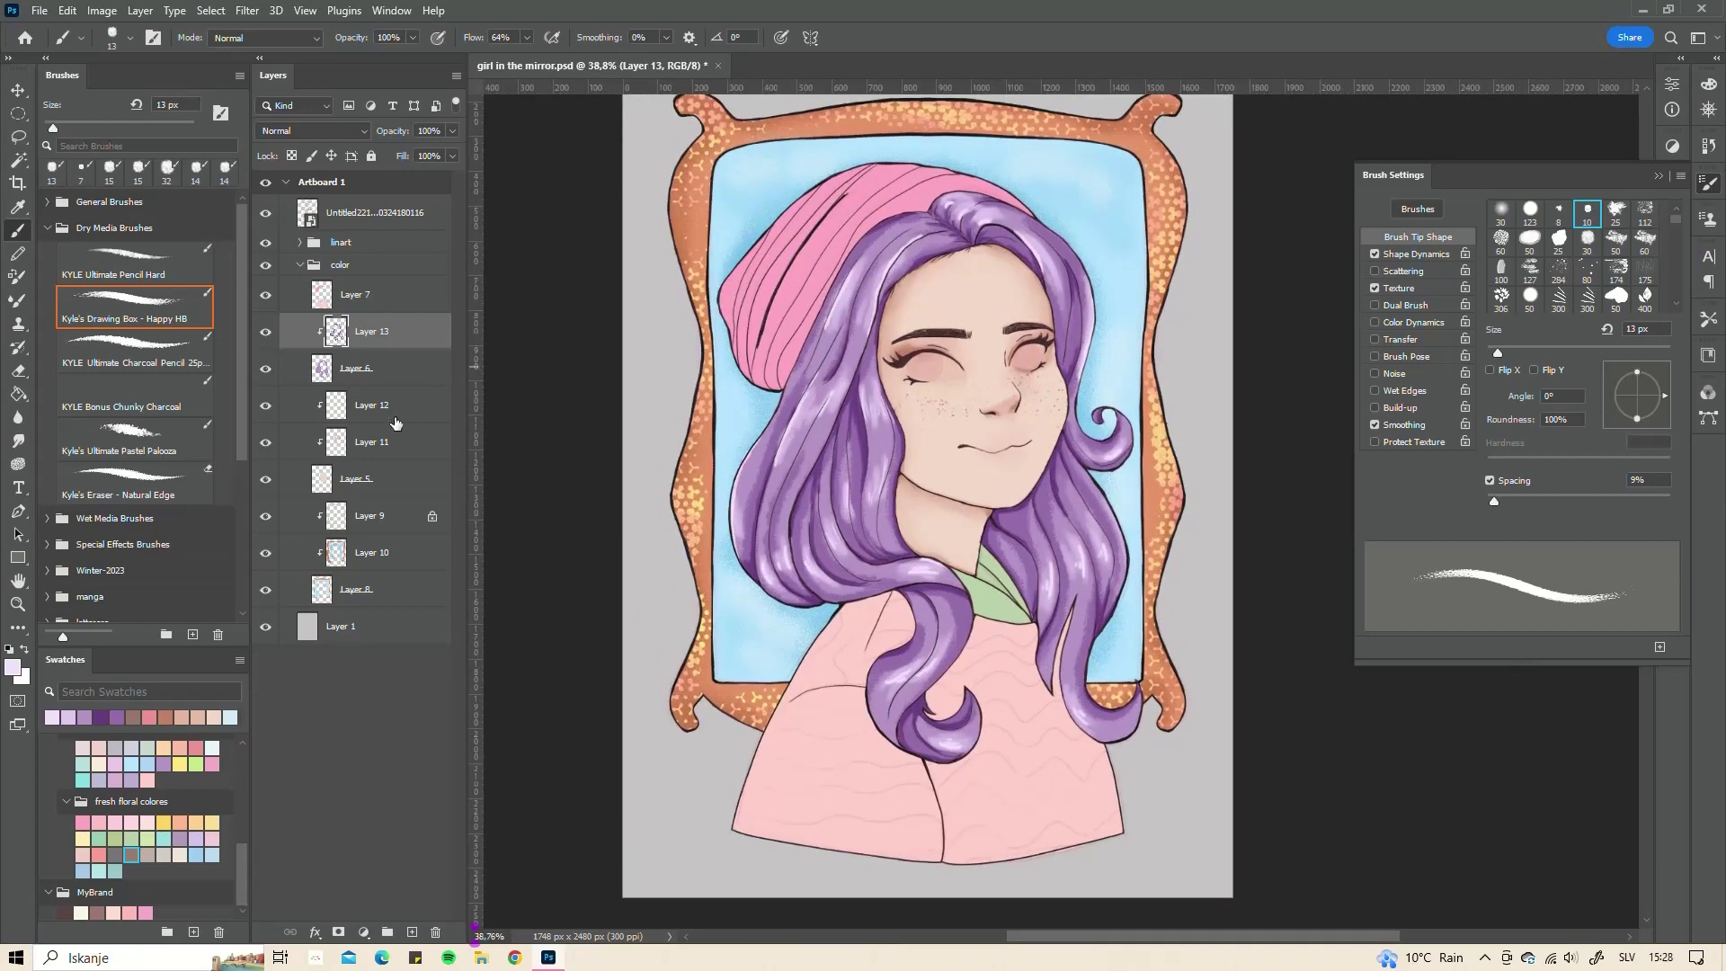
# - Create Layer 14 clipped above Layer 7 and choose the patterned Tic Tac Toe brush
pyautogui.click(378, 295)
pyautogui.hotkey('ctrl', 'shift', 'alt', 'n')
pyautogui.rightClick(372, 297)
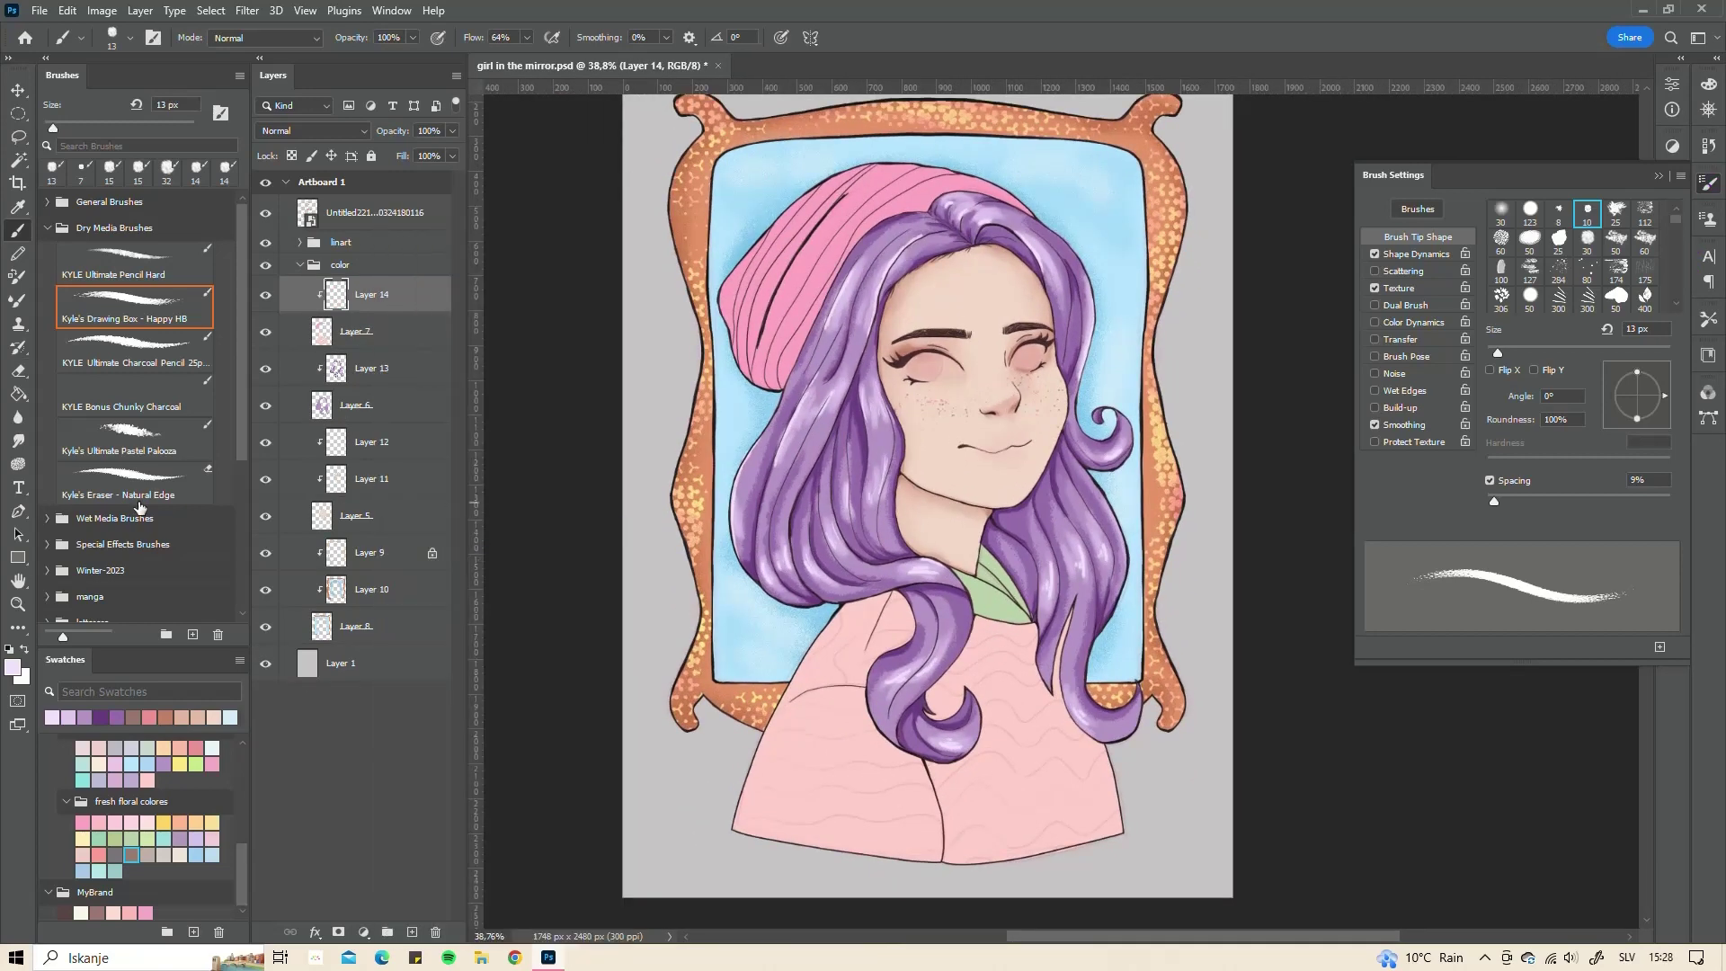
pyautogui.scroll(-10, 140, 508)
pyautogui.click(134, 485)
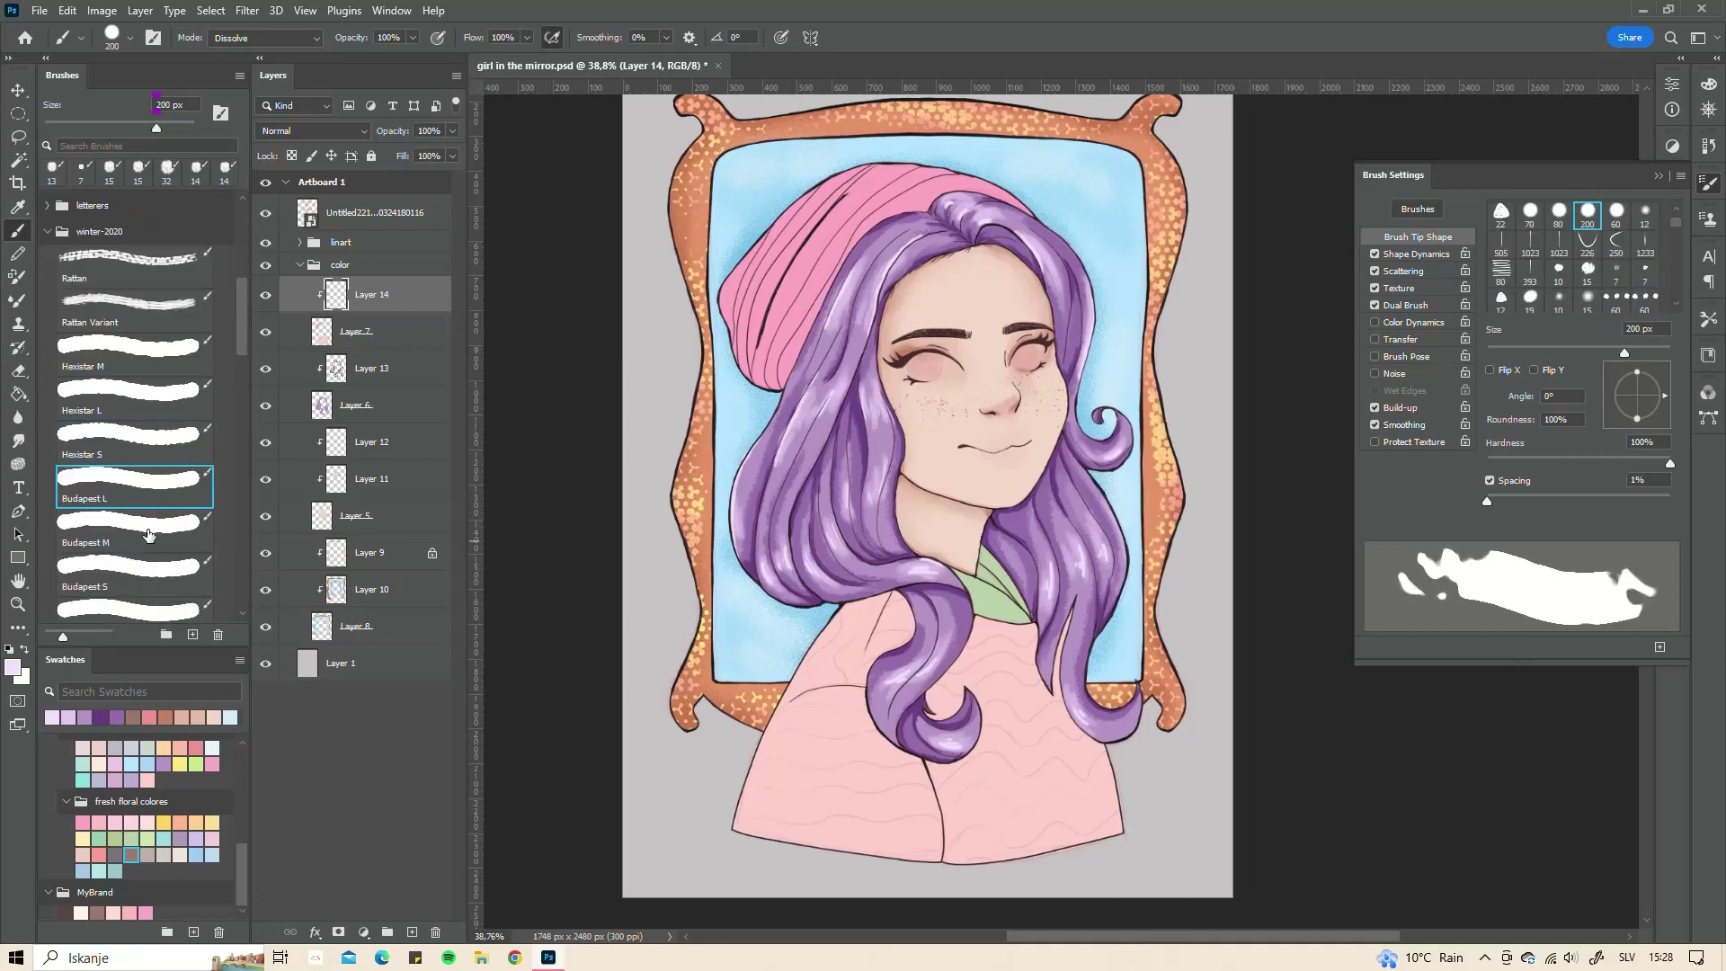
pyautogui.scroll(-3, 148, 534)
pyautogui.click(155, 523)
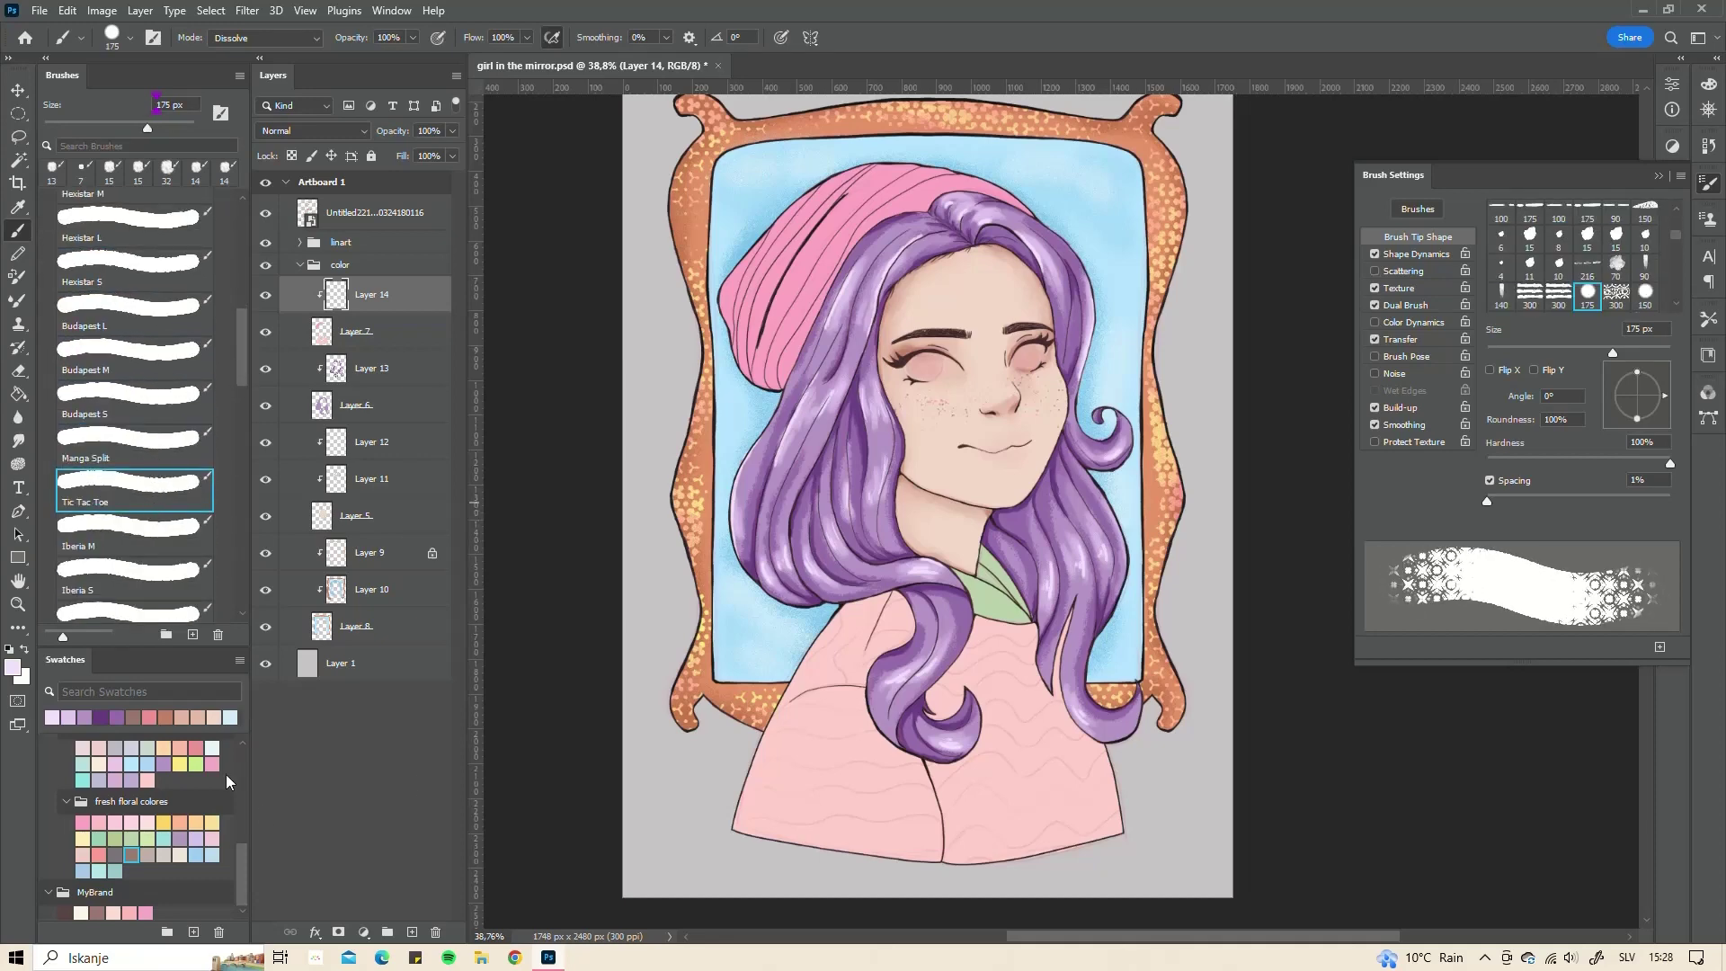
pyautogui.click(226, 782)
pyautogui.press('Return')
# - Sample the pale pink sweater colour and set the brush size to 89 px
pyautogui.press('i')
pyautogui.click(828, 805)
pyautogui.click(12, 667)
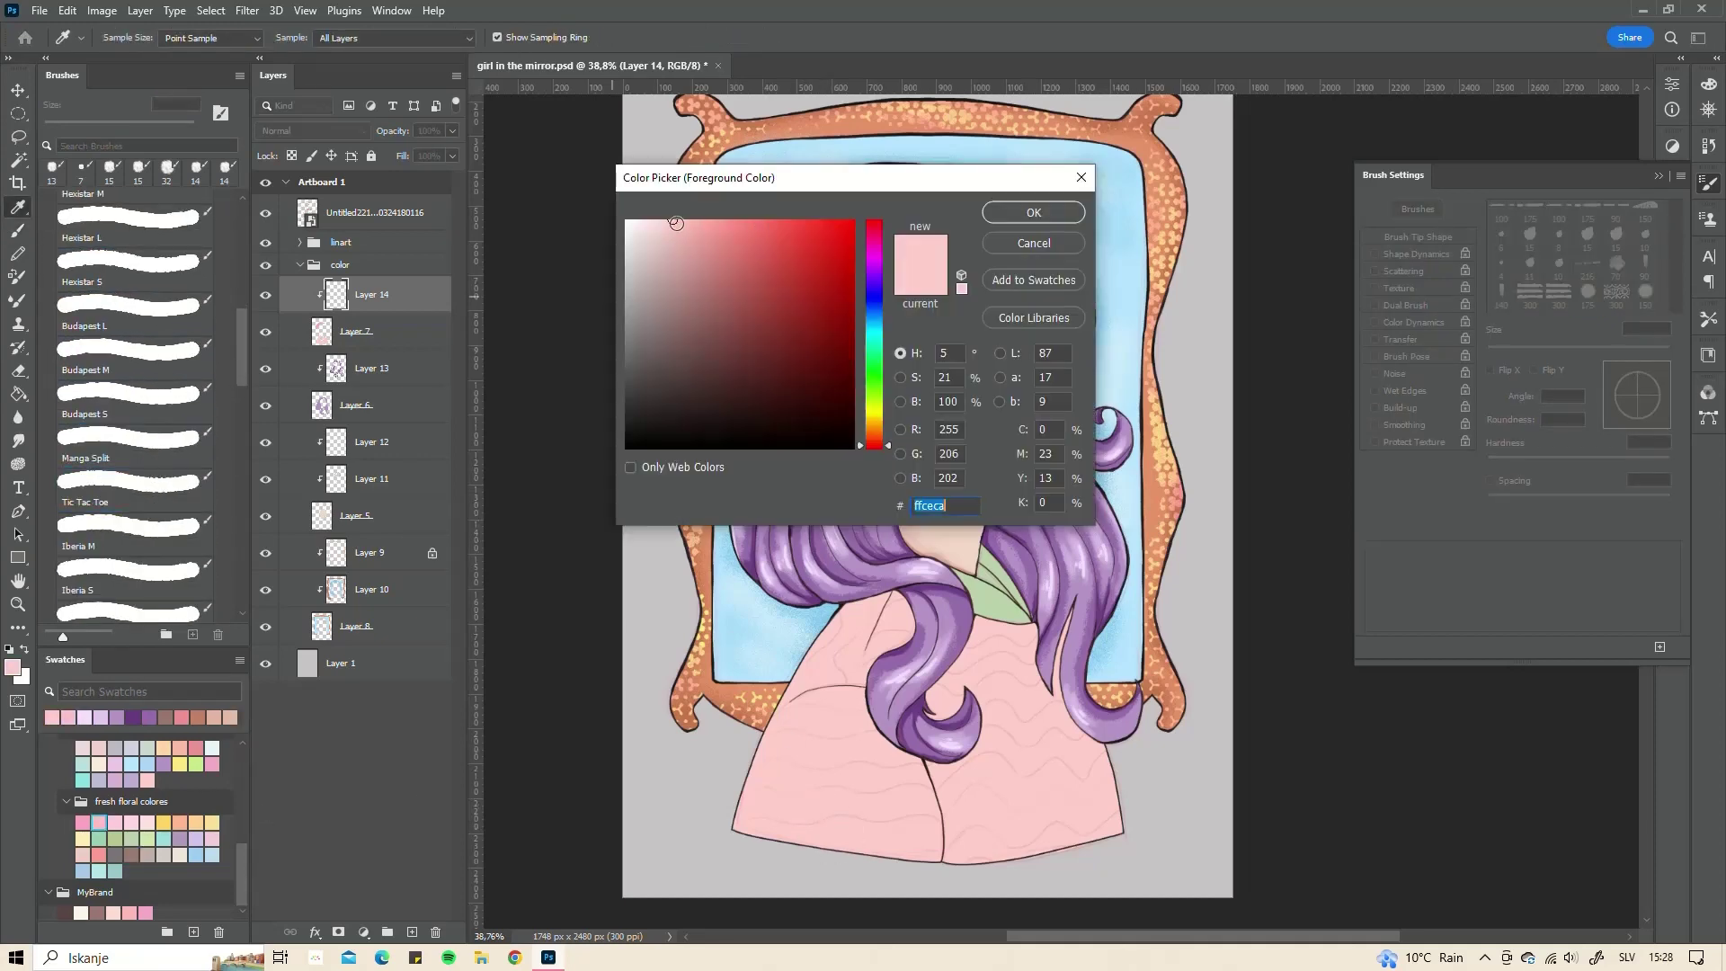
pyautogui.click(710, 232)
pyautogui.click(1011, 216)
pyautogui.press('b')
pyautogui.rightClick(821, 805)
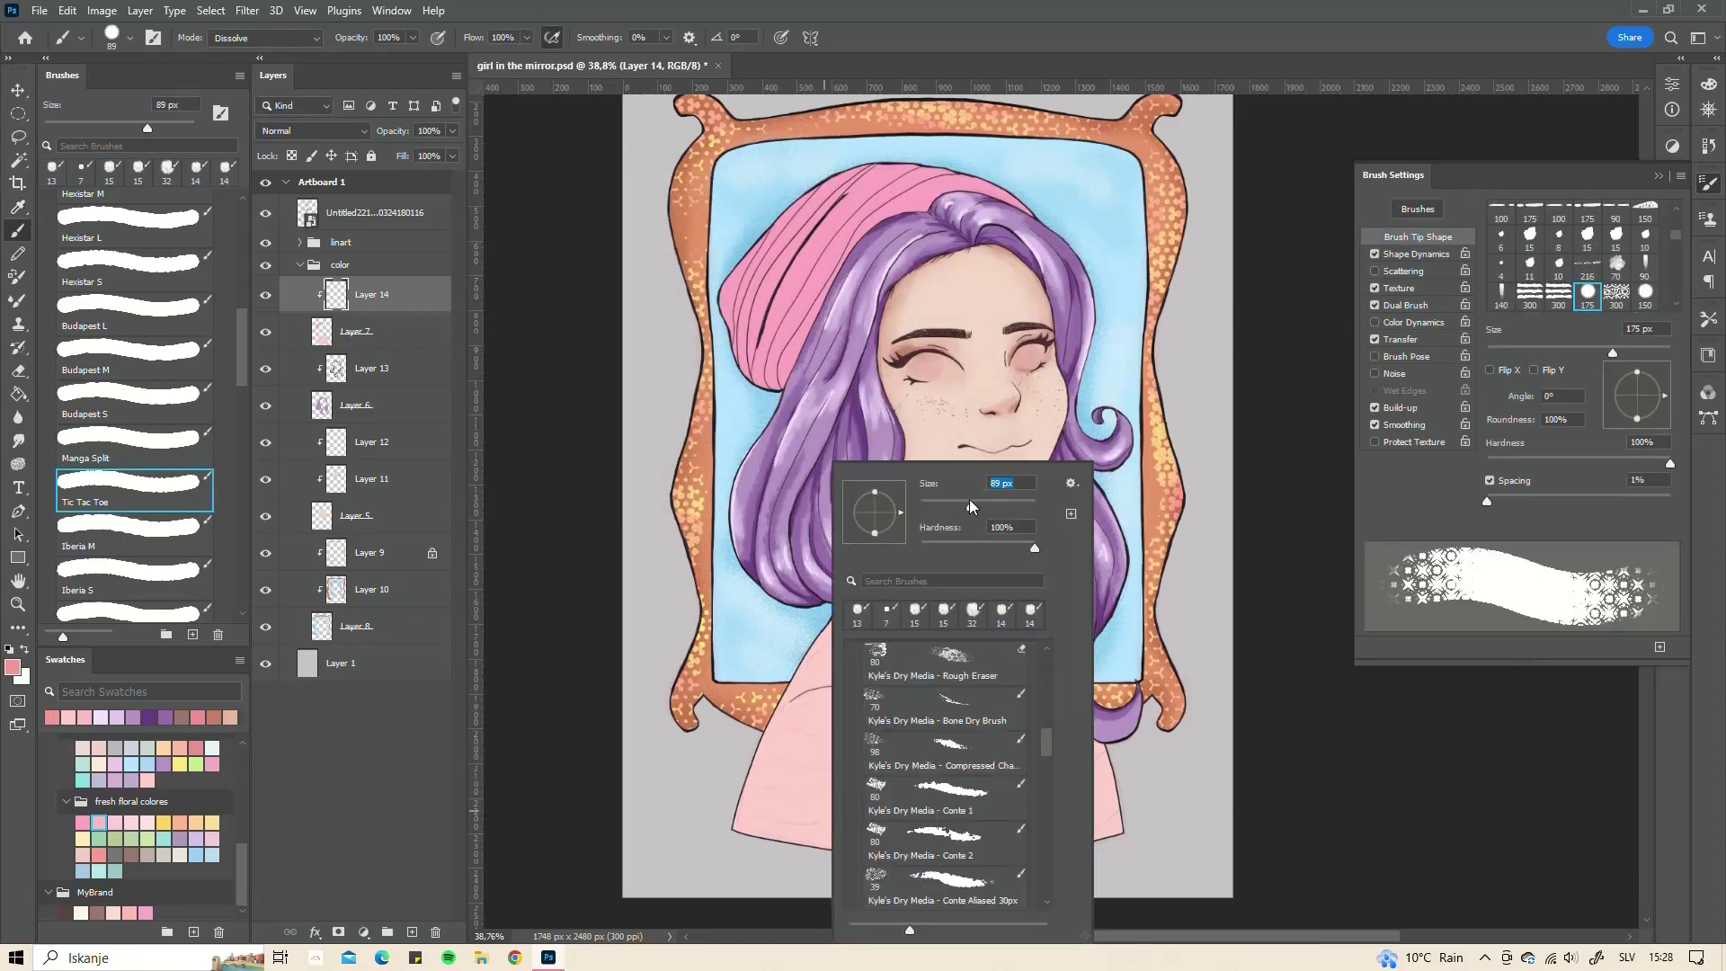
pyautogui.click(496, 826)
pyautogui.press('Return')
pyautogui.keyDown('alt'); pyautogui.scroll(2, 809, 827); pyautogui.keyUp('alt')
# - Paint patterned wavy bands up both sweater panels at 21% hardness, then lock the layer's transparency
pyautogui.moveTo(723, 814); pyautogui.dragTo(954, 796)
pyautogui.moveTo(967, 858); pyautogui.dragTo(1178, 813)
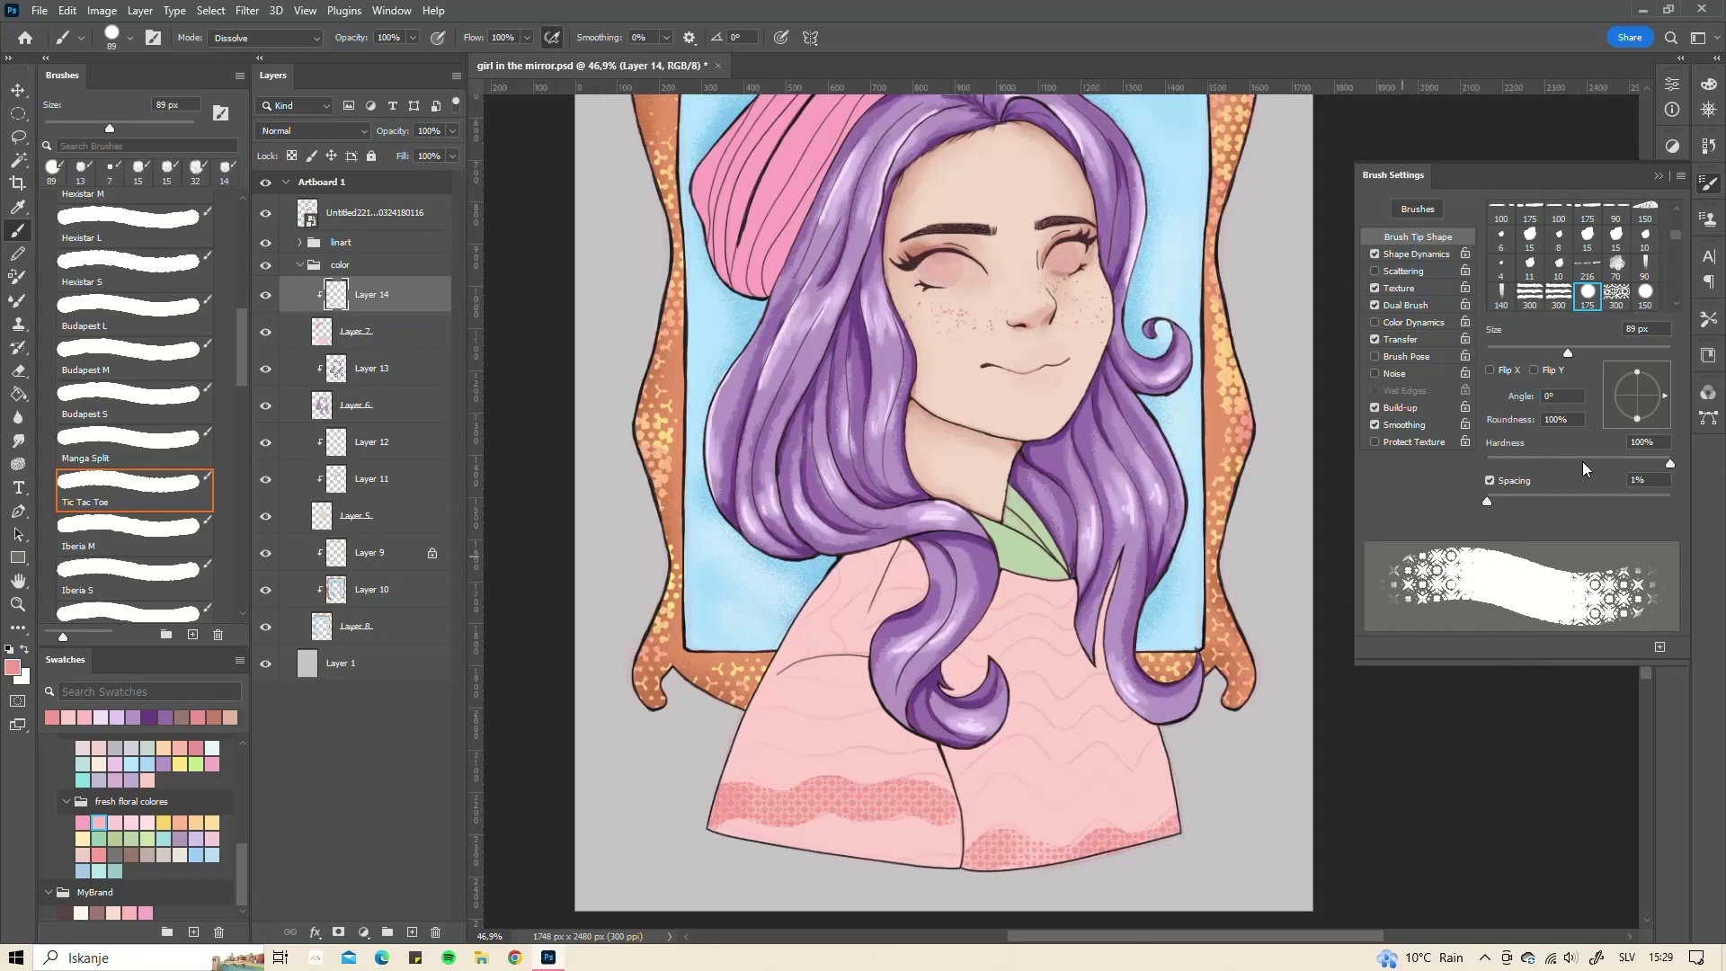
pyautogui.moveTo(1582, 461); pyautogui.dragTo(1525, 462)
pyautogui.moveTo(960, 798); pyautogui.dragTo(1164, 755)
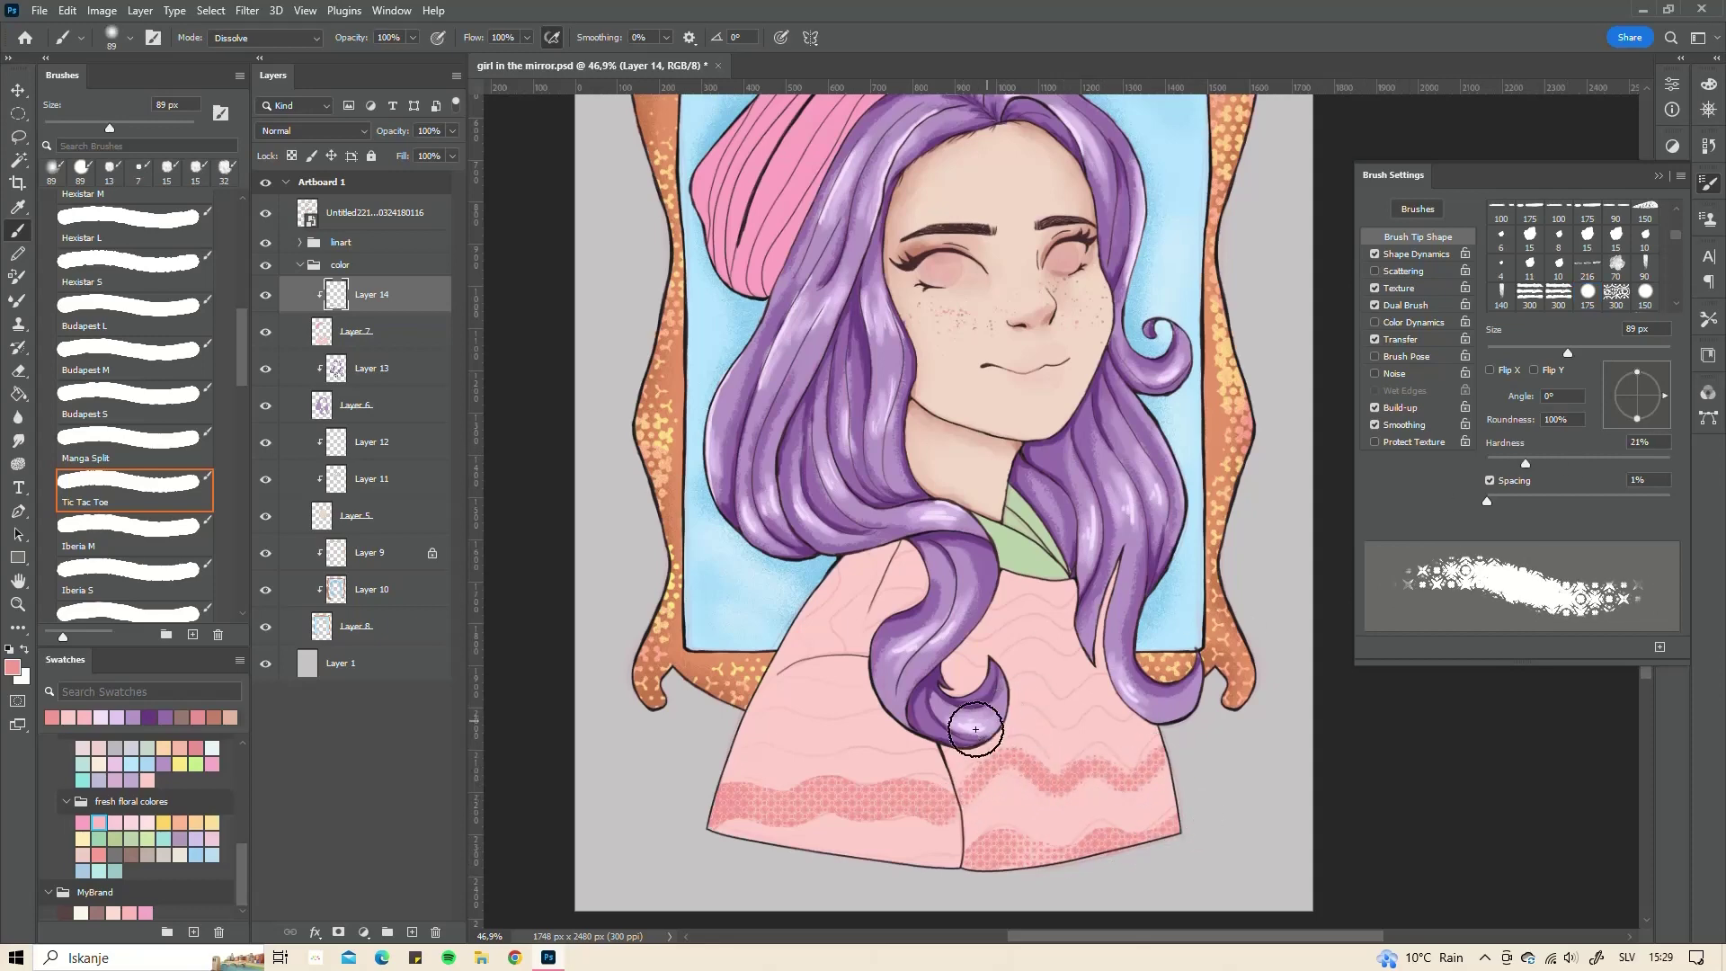
pyautogui.moveTo(723, 747)
pyautogui.mouseDown()
pyautogui.moveTo(839, 725)
pyautogui.moveTo(926, 733)
pyautogui.mouseUp()
pyautogui.moveTo(1009, 690); pyautogui.dragTo(1104, 688)
pyautogui.moveTo(967, 653); pyautogui.dragTo(1119, 631)
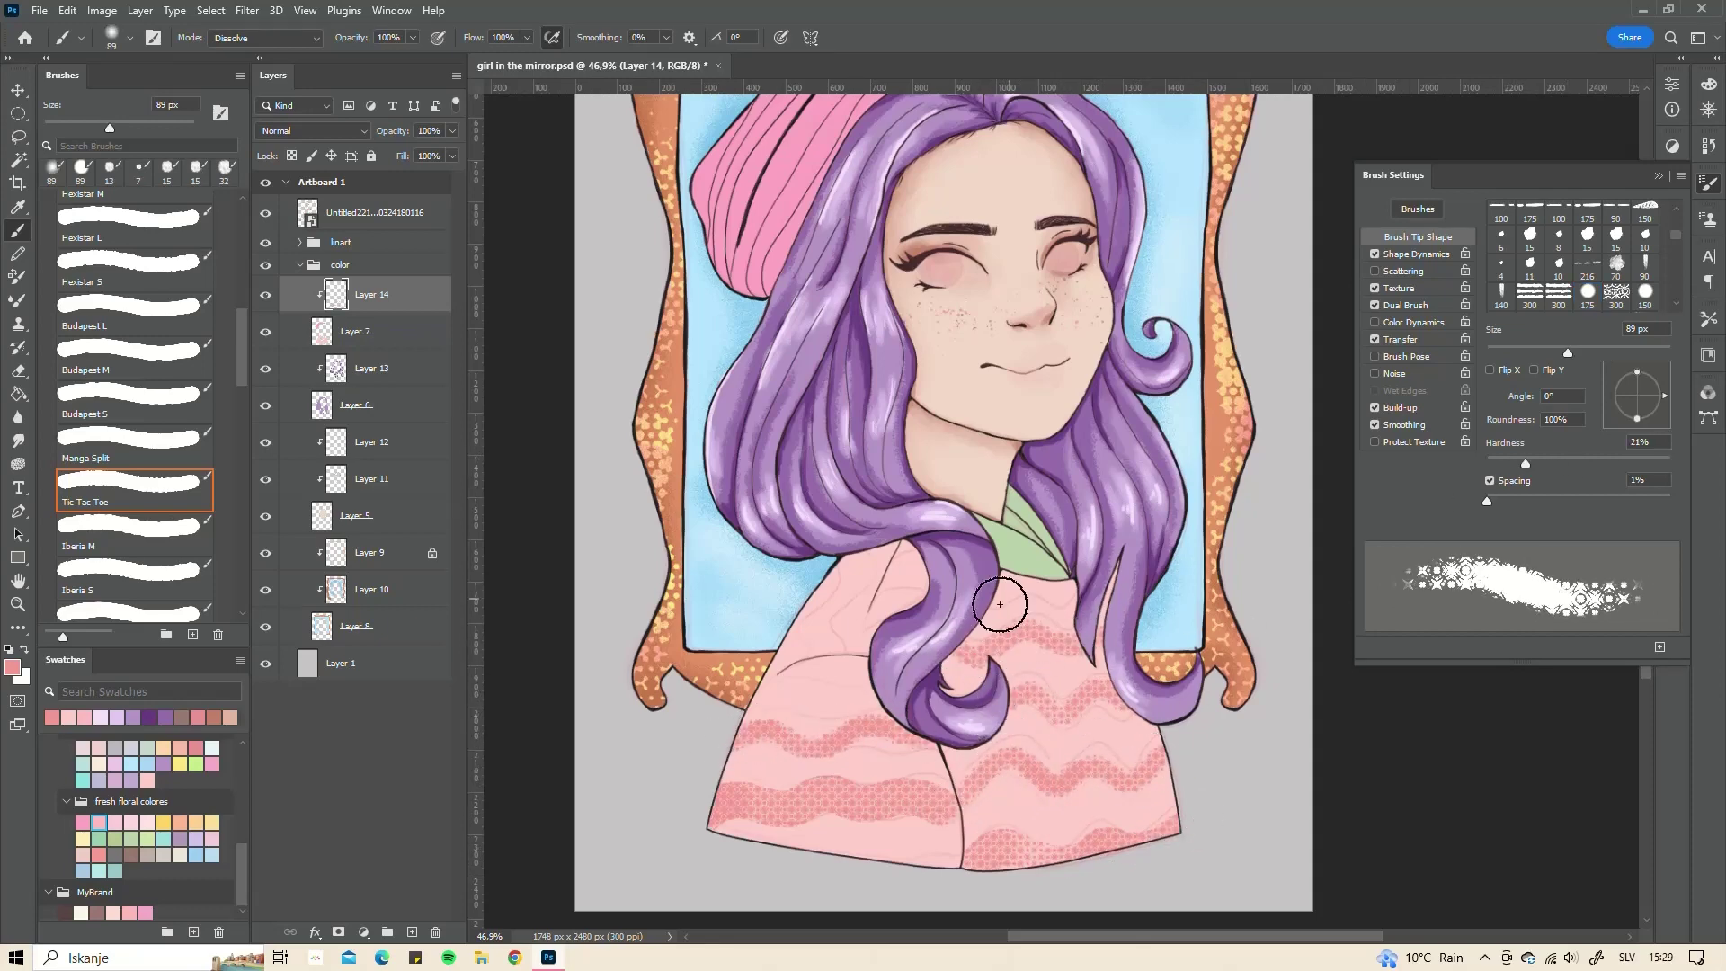
pyautogui.moveTo(746, 673)
pyautogui.mouseDown()
pyautogui.moveTo(821, 655)
pyautogui.moveTo(786, 647)
pyautogui.moveTo(884, 599)
pyautogui.mouseUp()
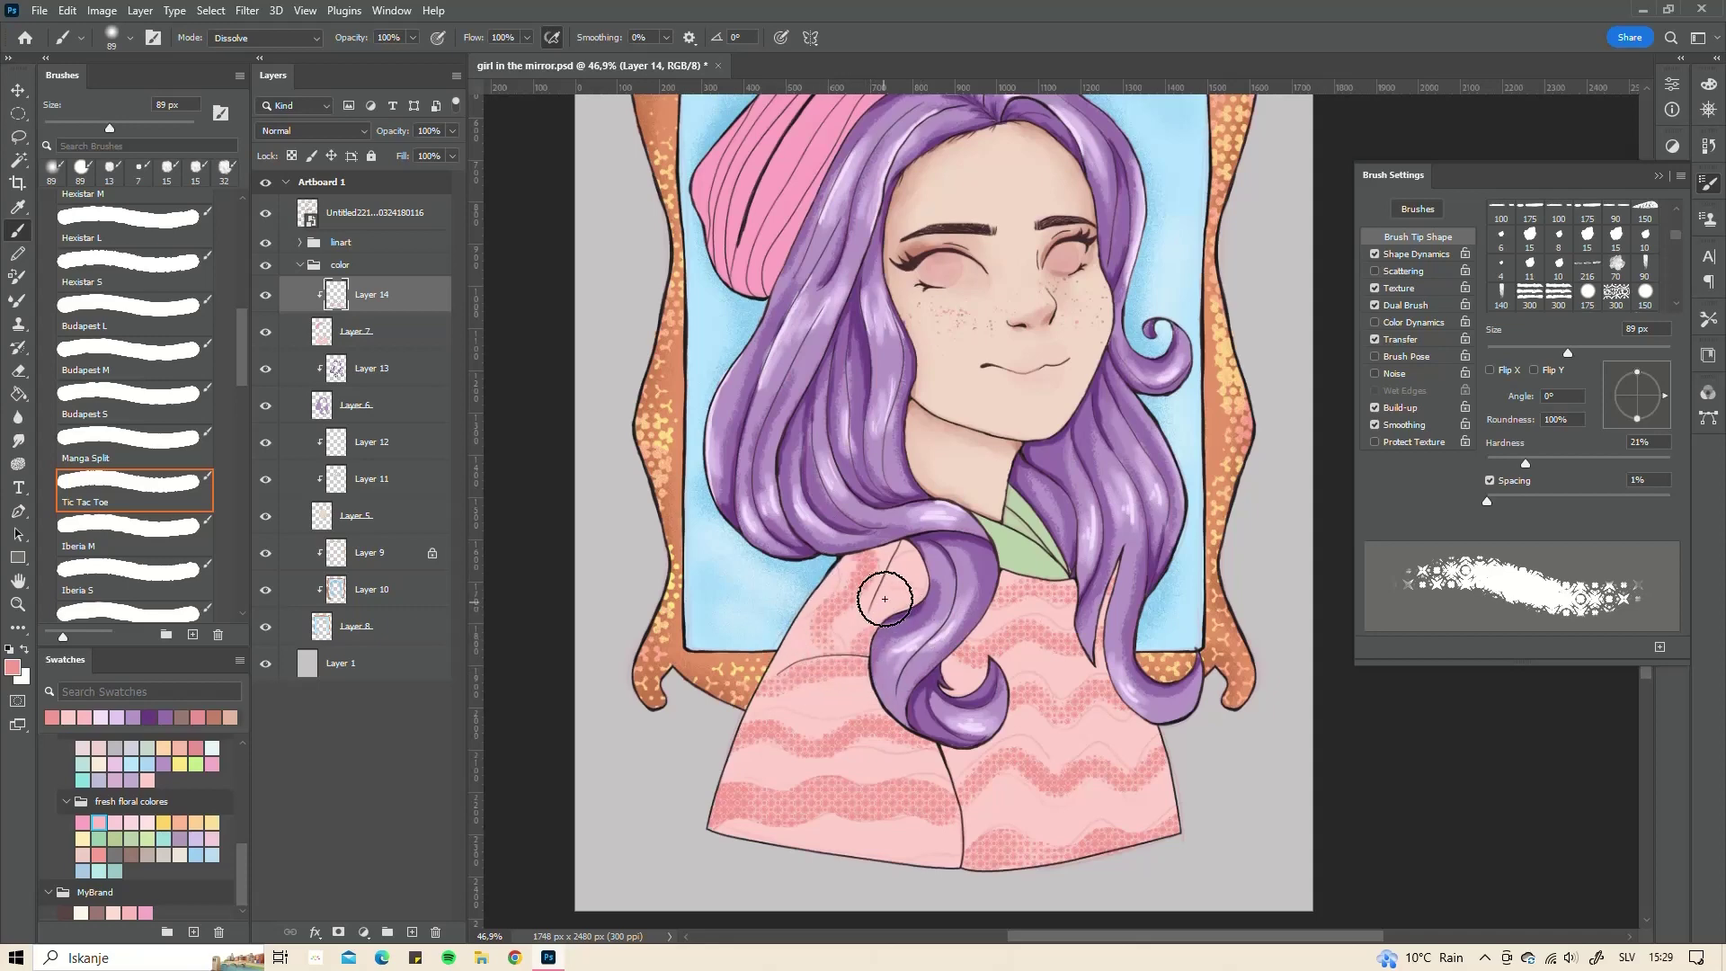
pyautogui.scroll(-2, 971, 889)
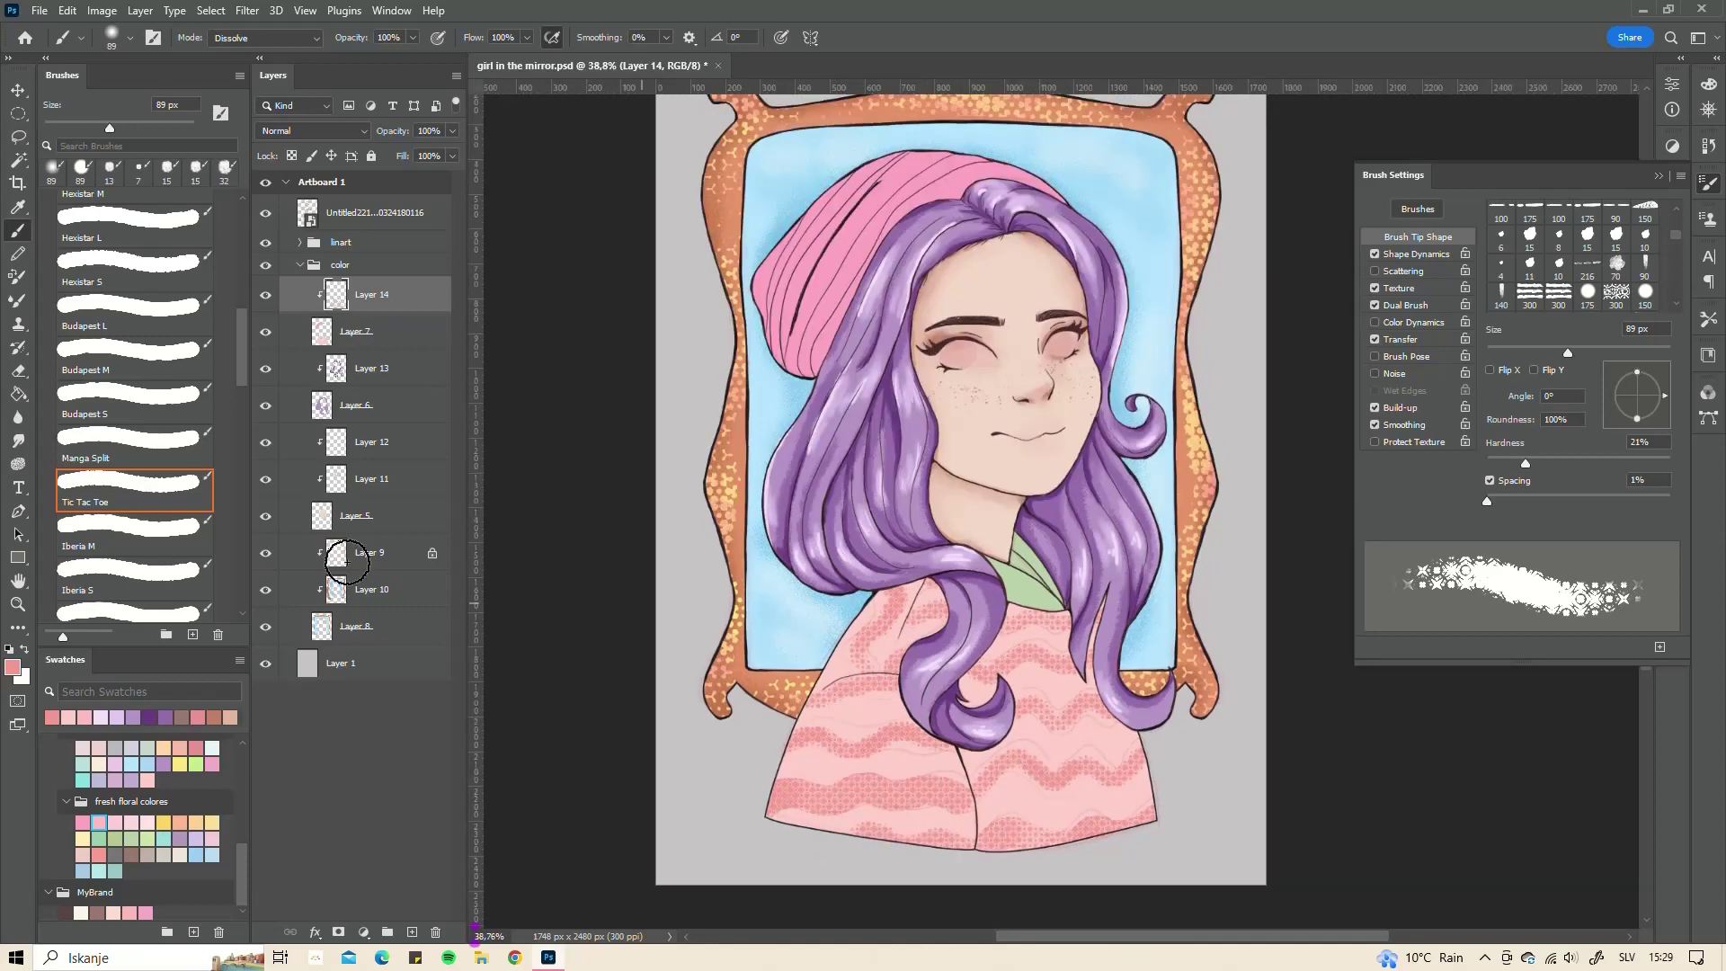
pyautogui.press('/')
# - Erase two patches on the sweater with a 100 px soft eraser, then undo them
pyautogui.press('e')
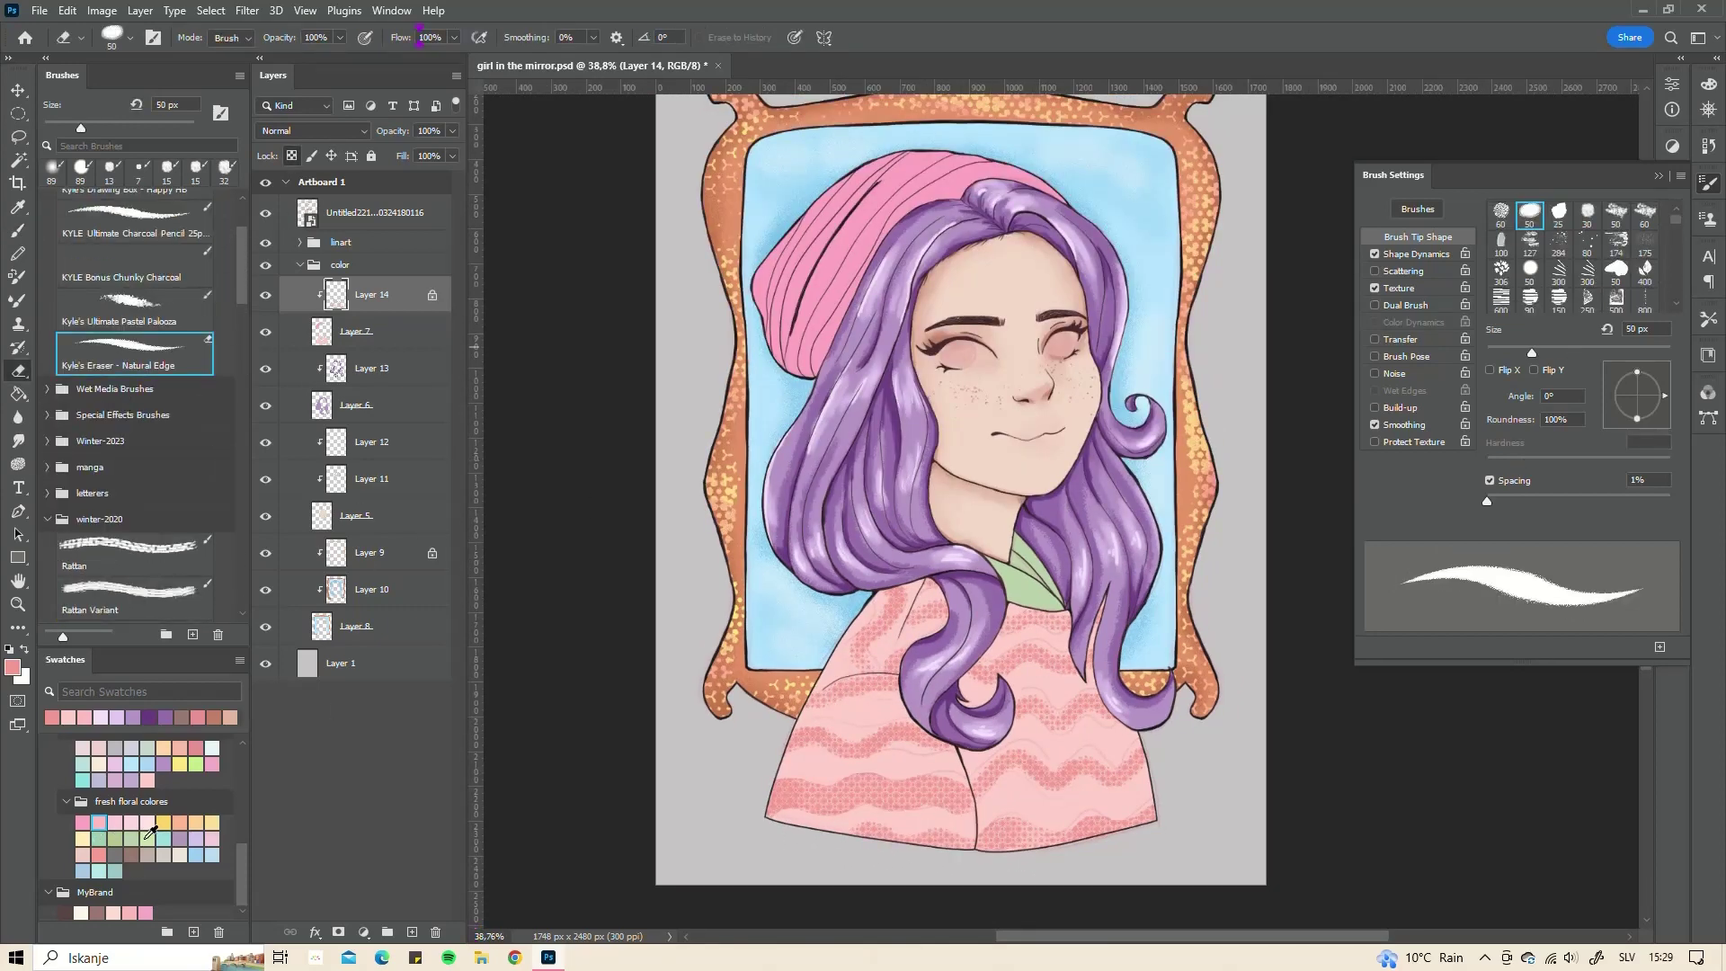
pyautogui.click(147, 839)
pyautogui.hotkey('shift', ',')
pyautogui.rightClick(886, 463)
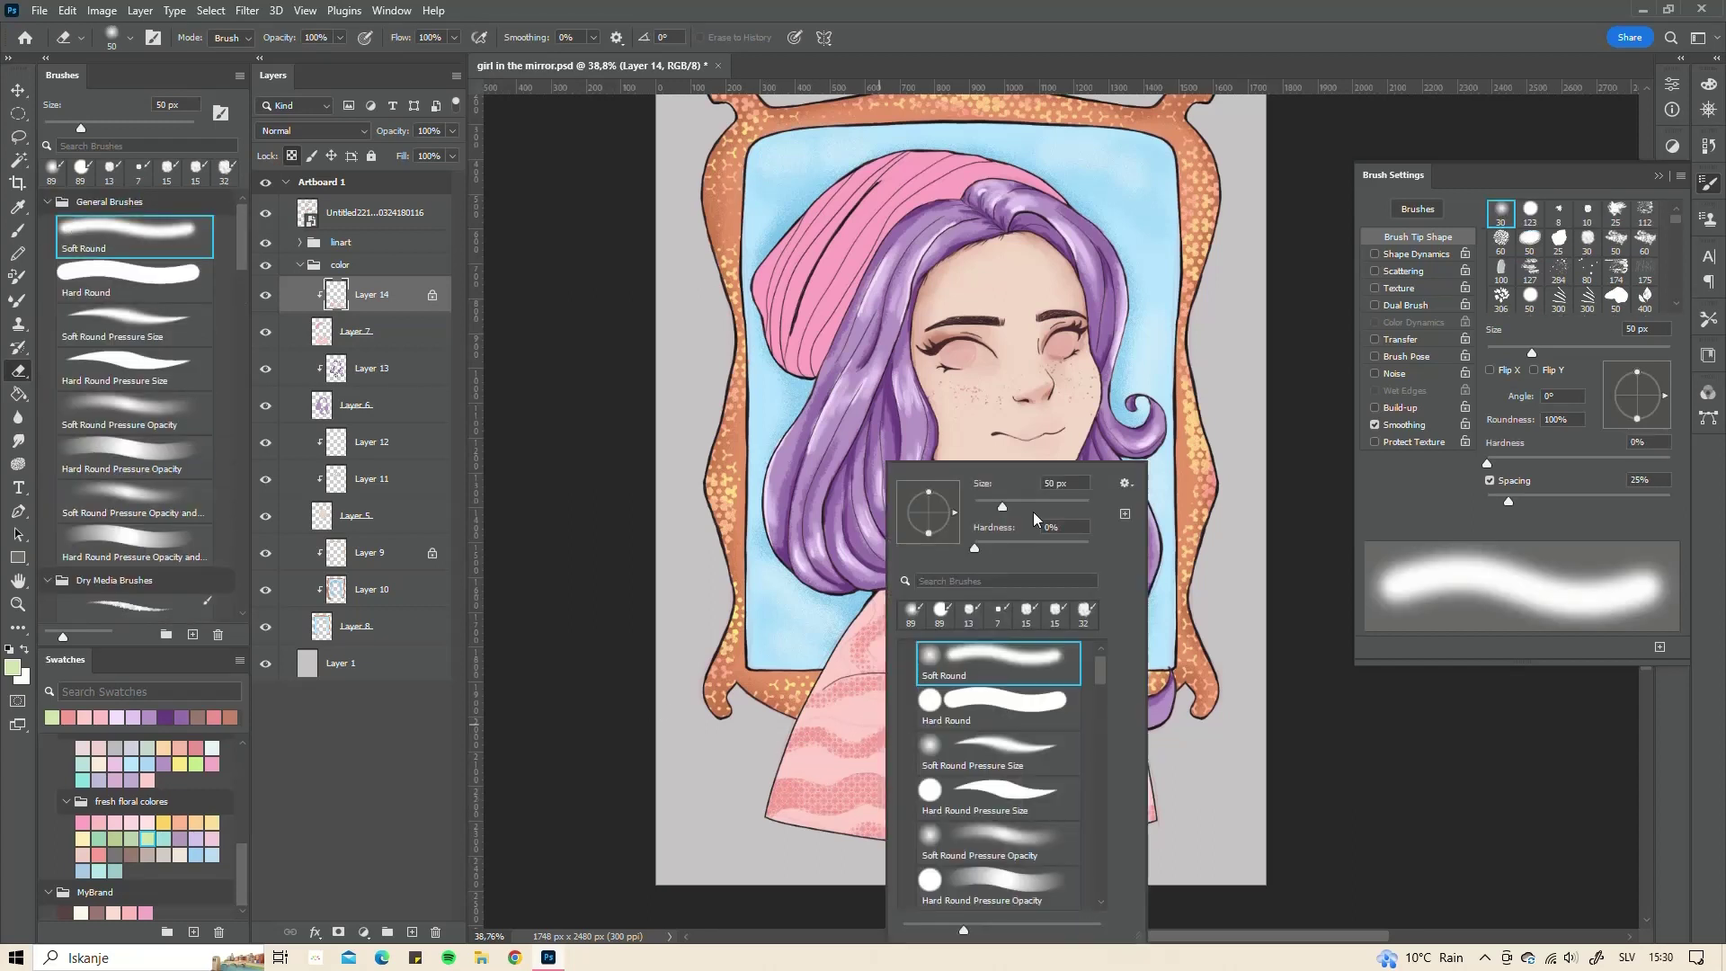
pyautogui.press(']')
pyautogui.press(']')
pyautogui.press(']')
pyautogui.click(744, 755)
pyautogui.moveTo(903, 791); pyautogui.dragTo(899, 836)
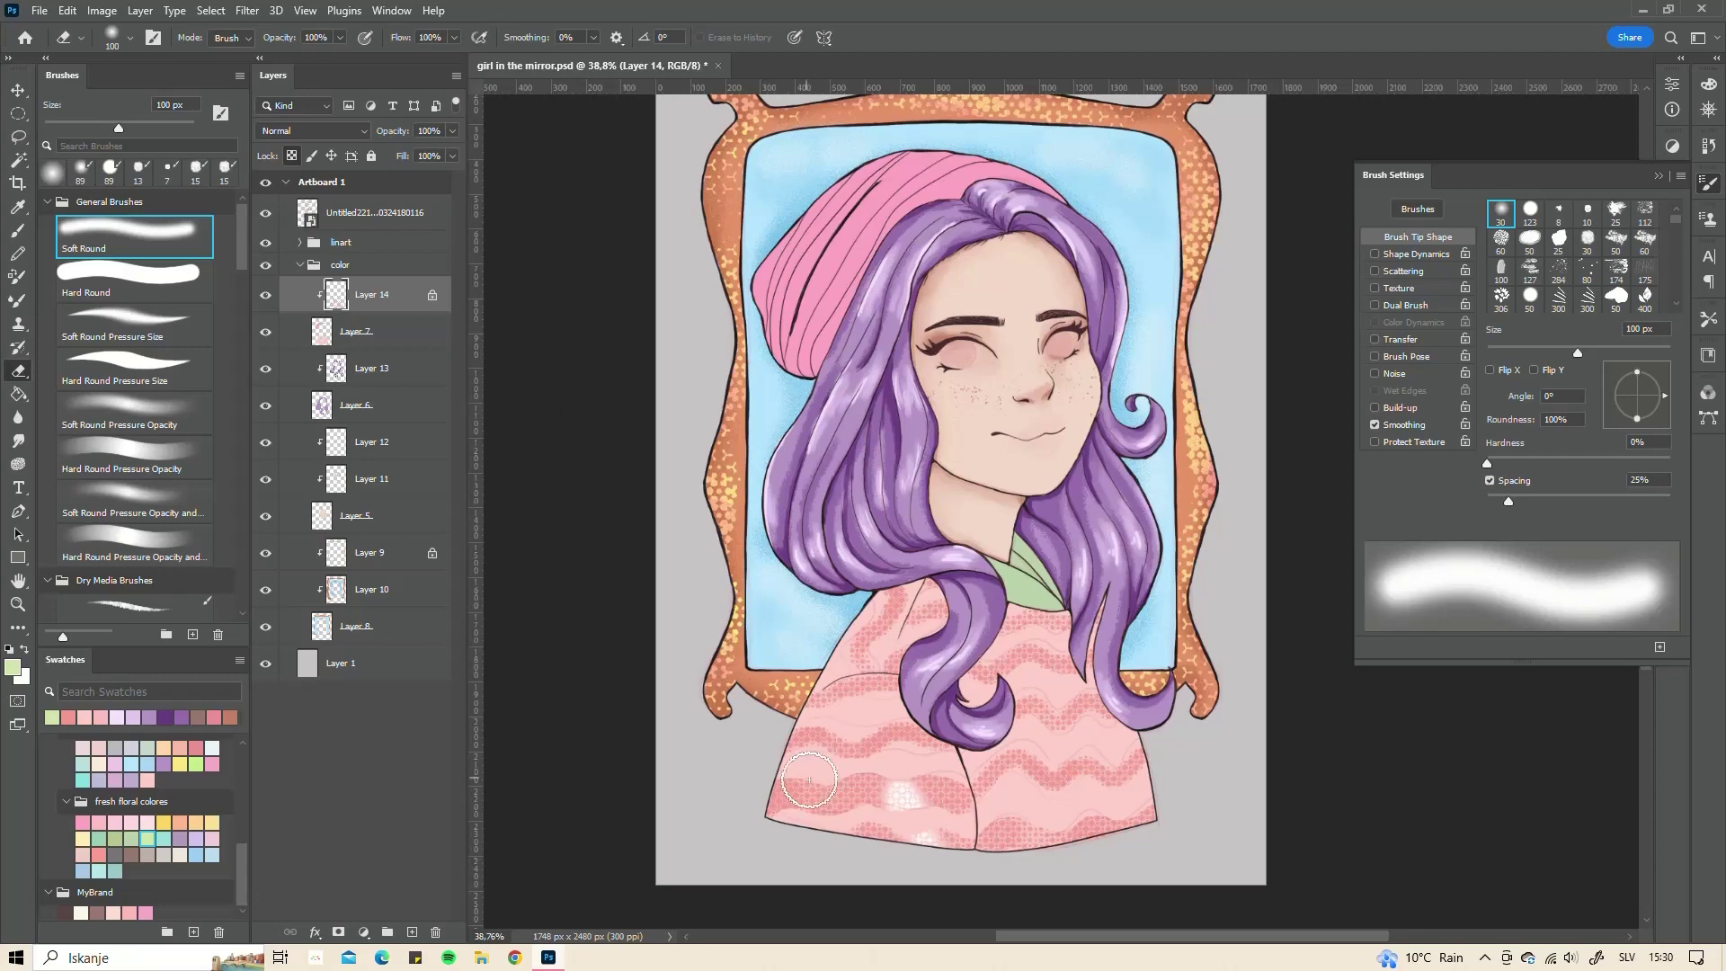
pyautogui.hotkey('shift', '.')
pyautogui.moveTo(886, 791); pyautogui.dragTo(845, 796)
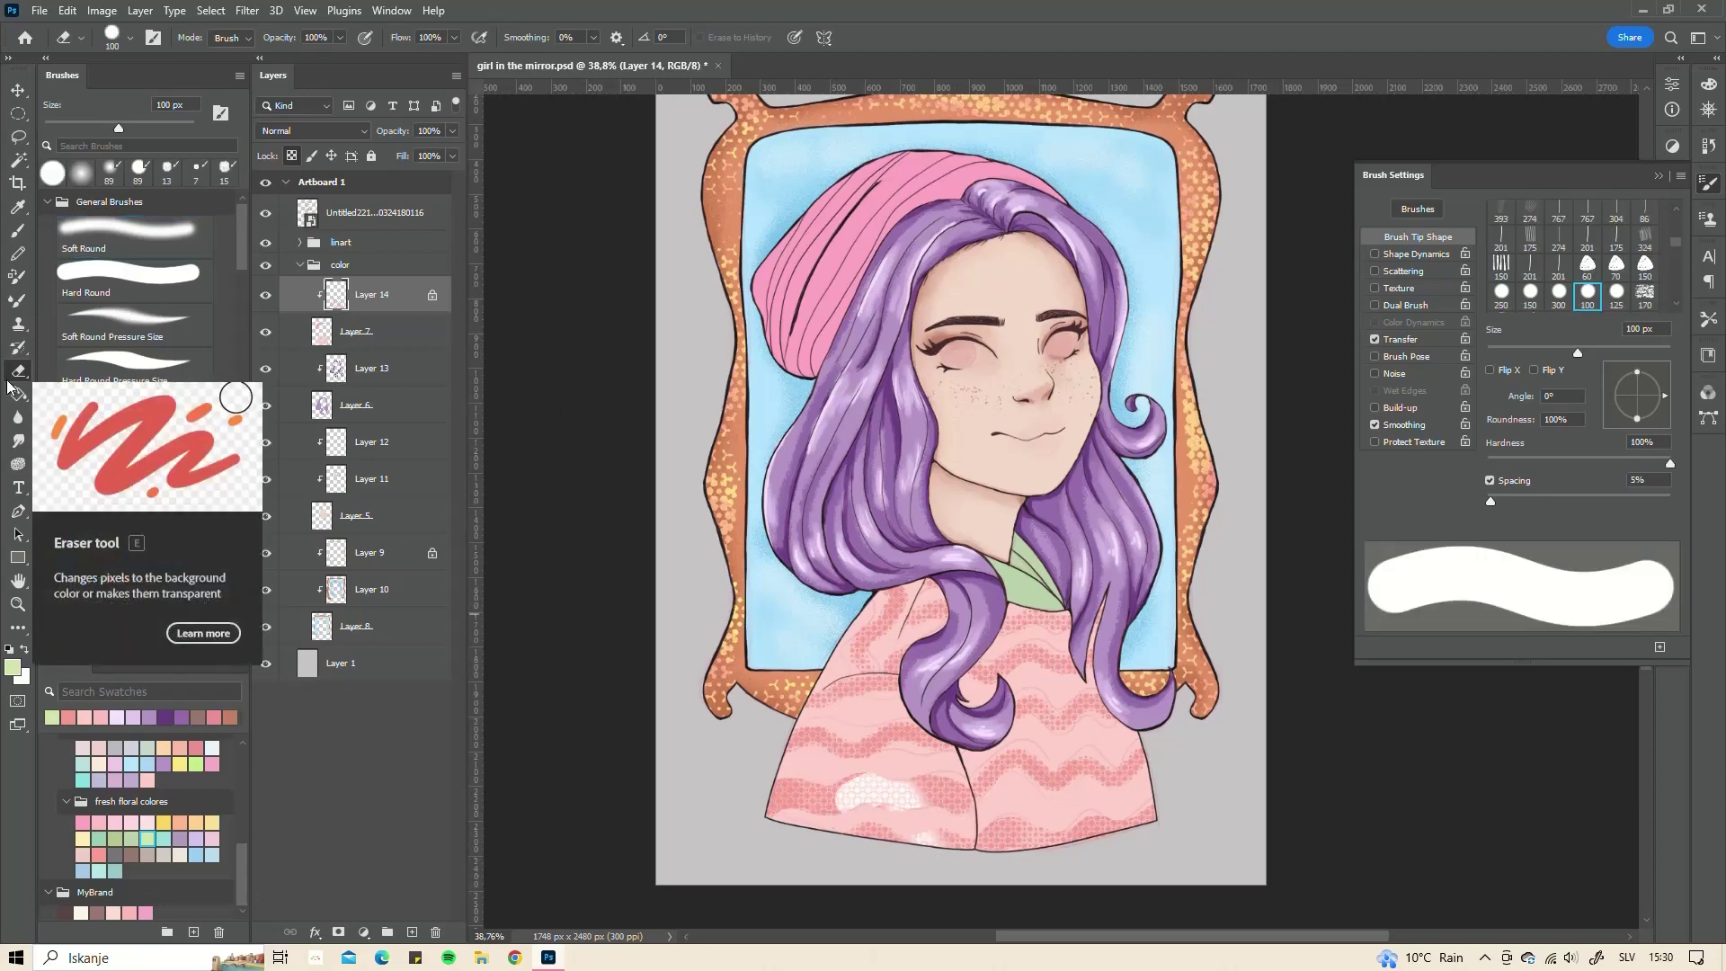
pyautogui.hotkey('ctrl', 'z')
pyautogui.hotkey('ctrl', 'z')
# - Repaint the bottom wavy bands, first mint green then light yellow, with the Hard Round Pressure Opacity brush
pyautogui.press('b')
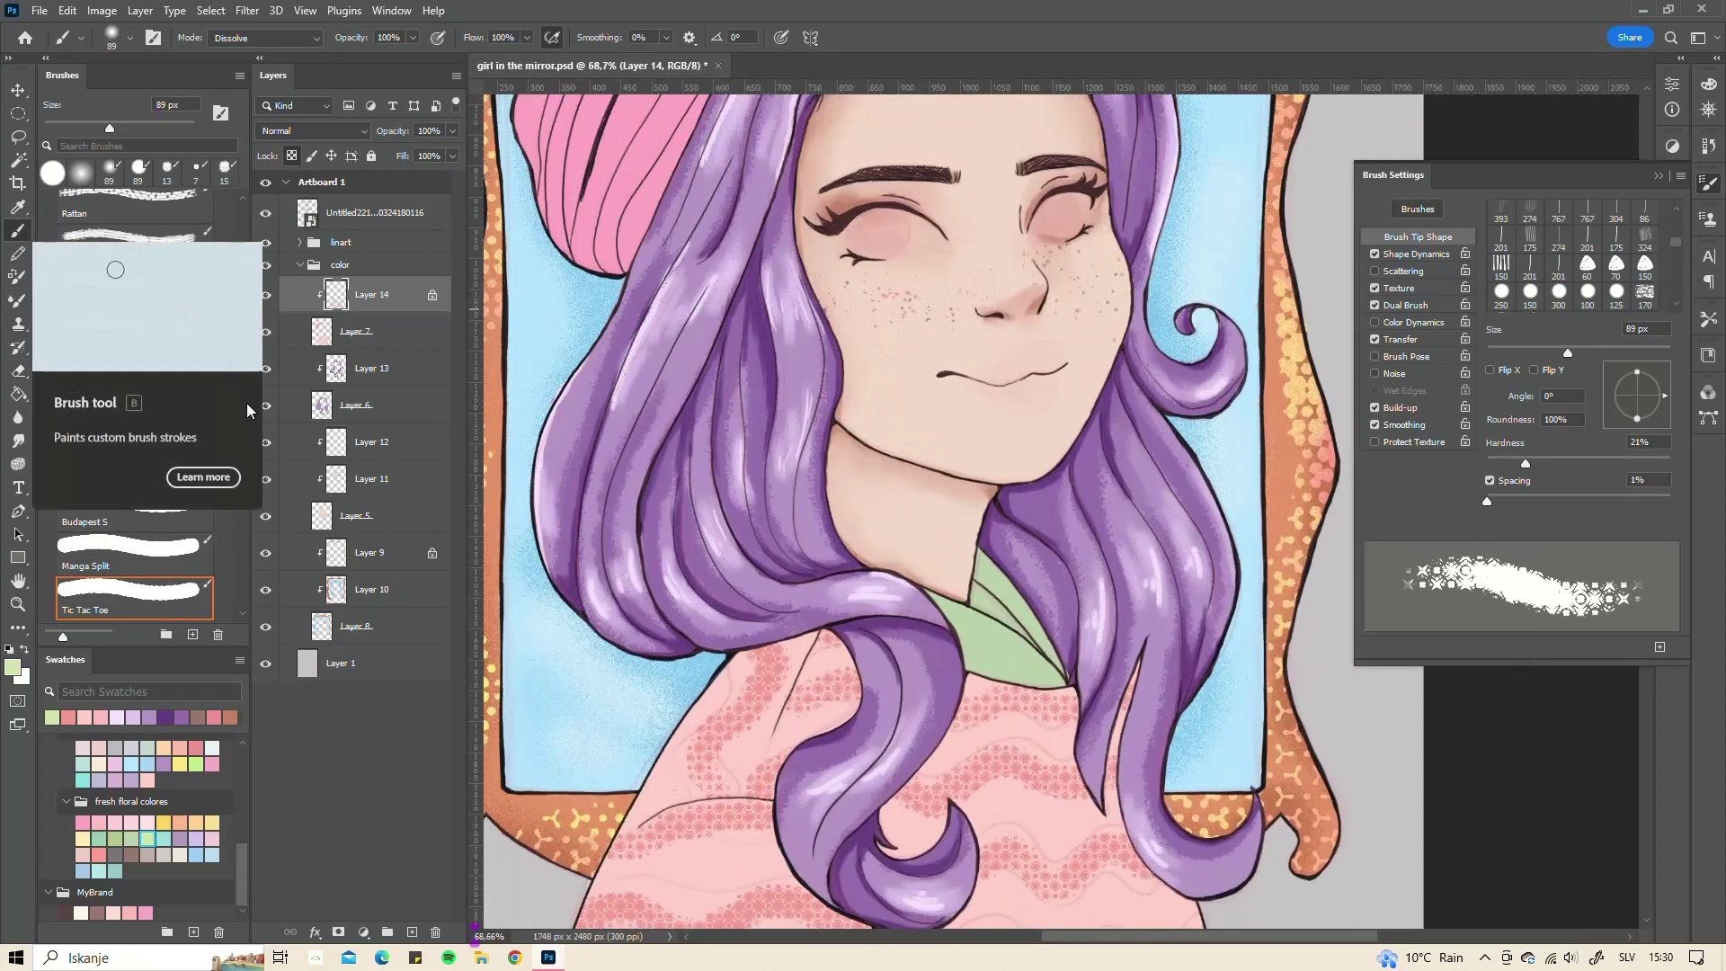
pyautogui.scroll(-4, 866, 504)
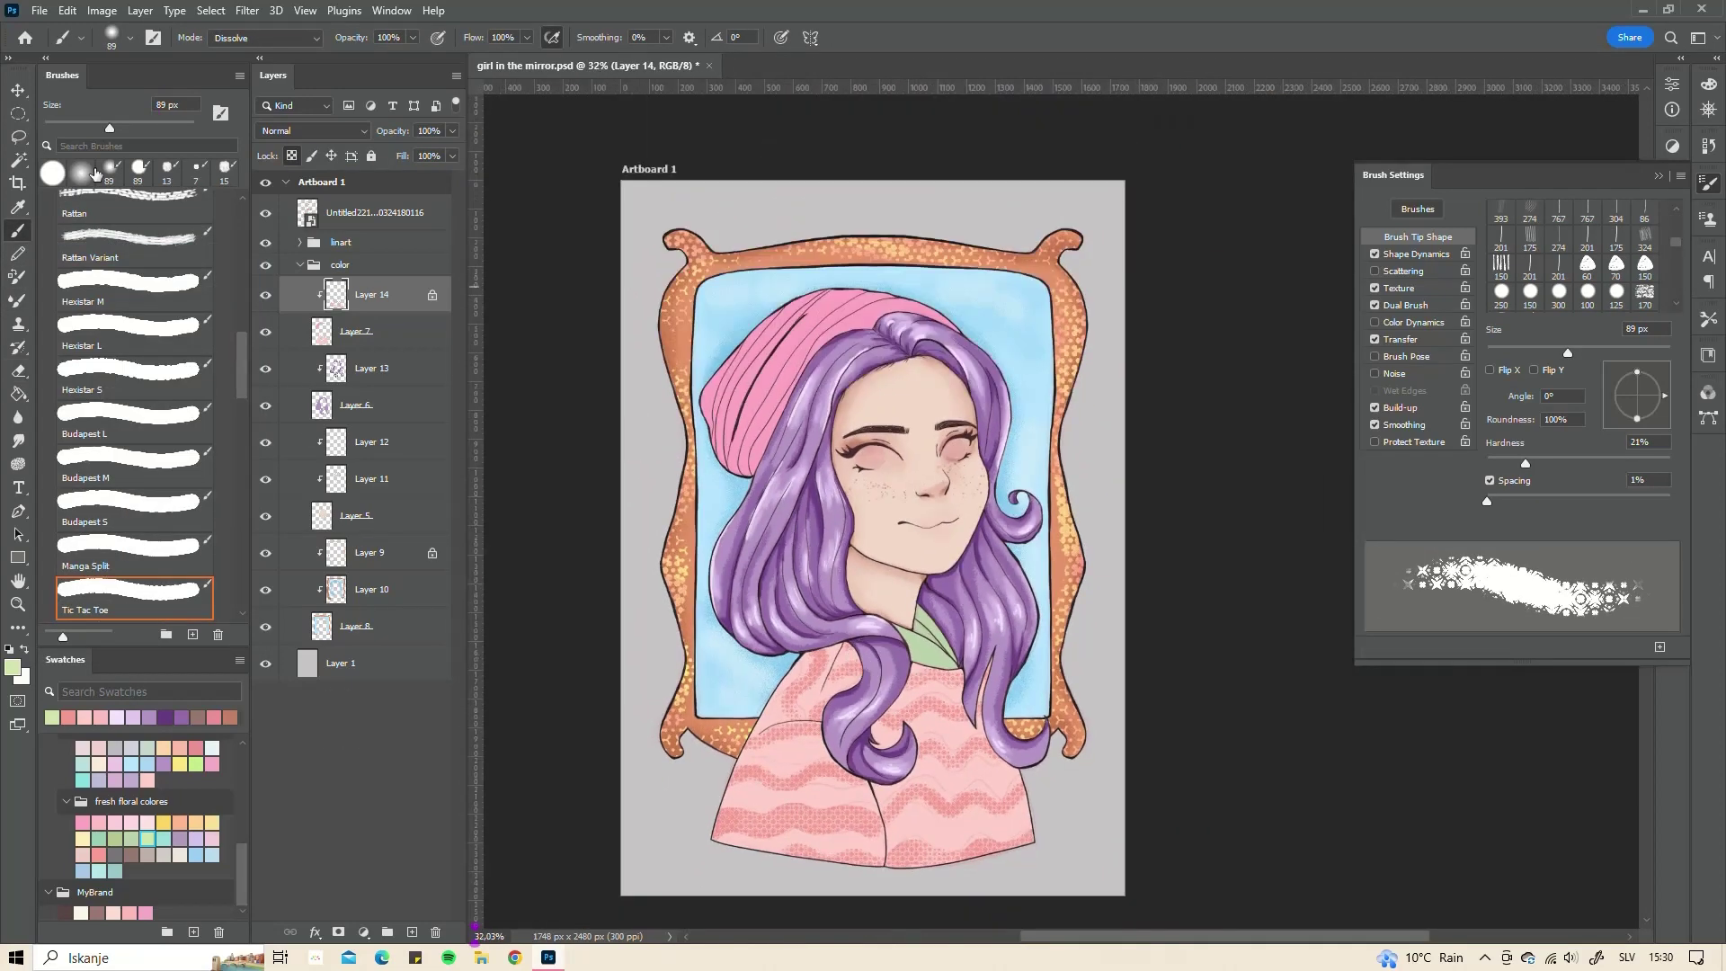
pyautogui.hotkey('shift', '.')
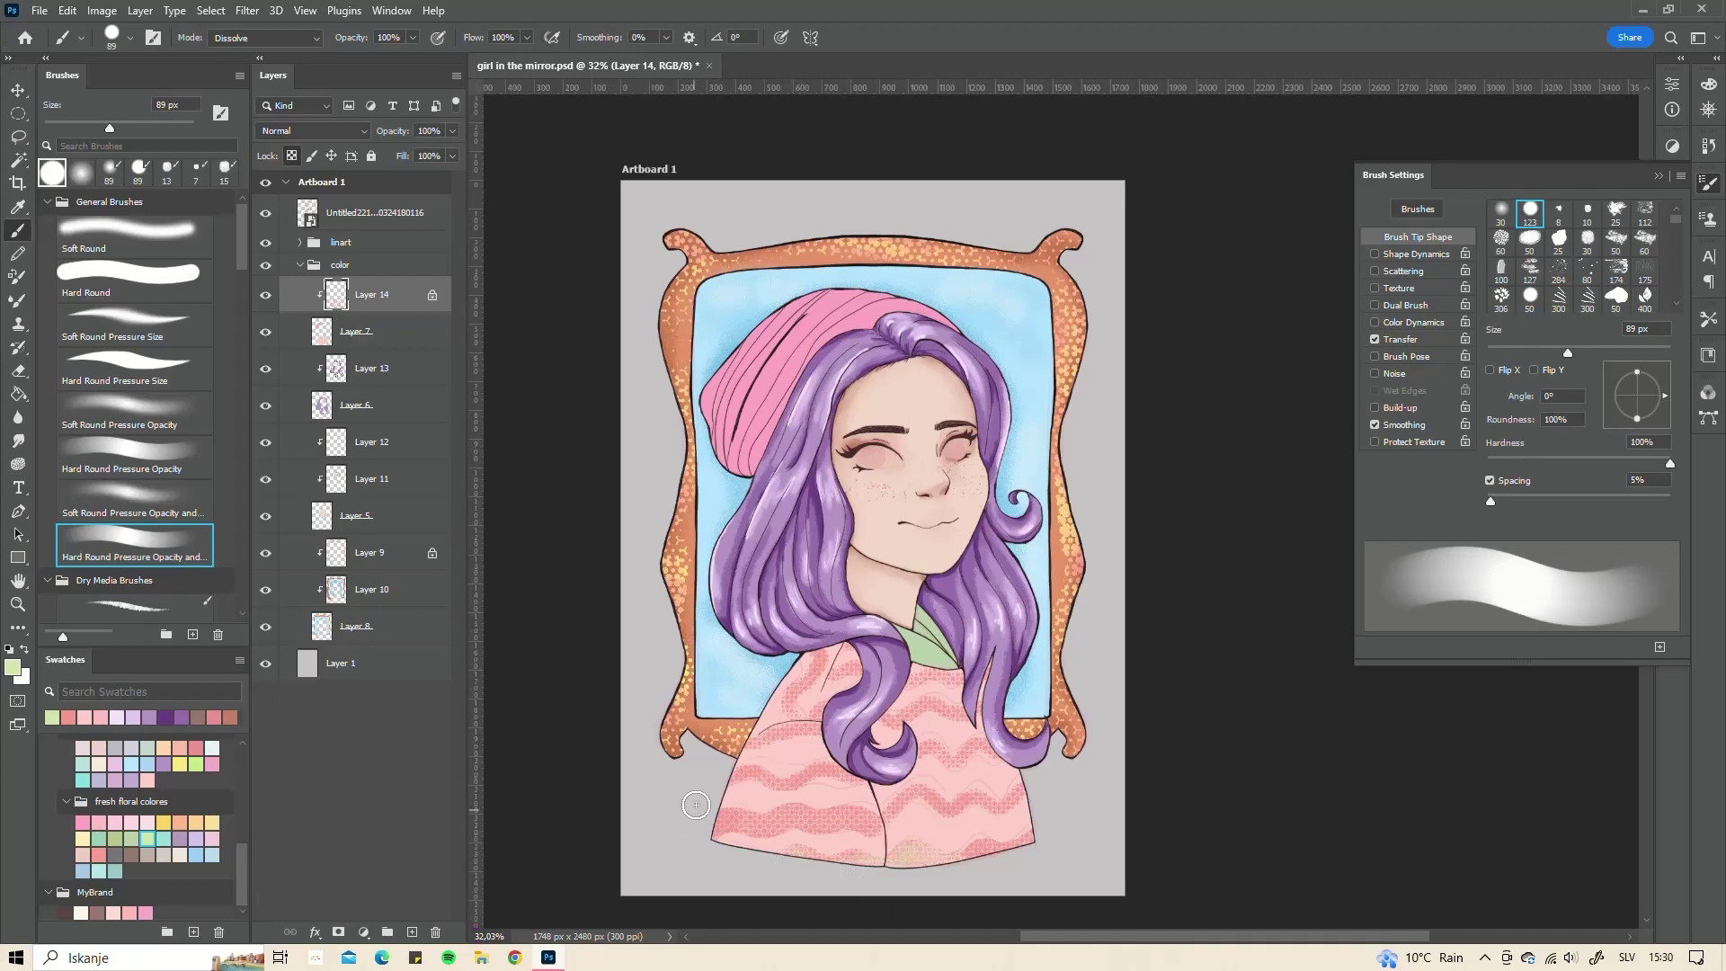
pyautogui.scroll(2, 782, 809)
pyautogui.scroll(2, 770, 815)
pyautogui.moveTo(771, 814); pyautogui.dragTo(575, 791)
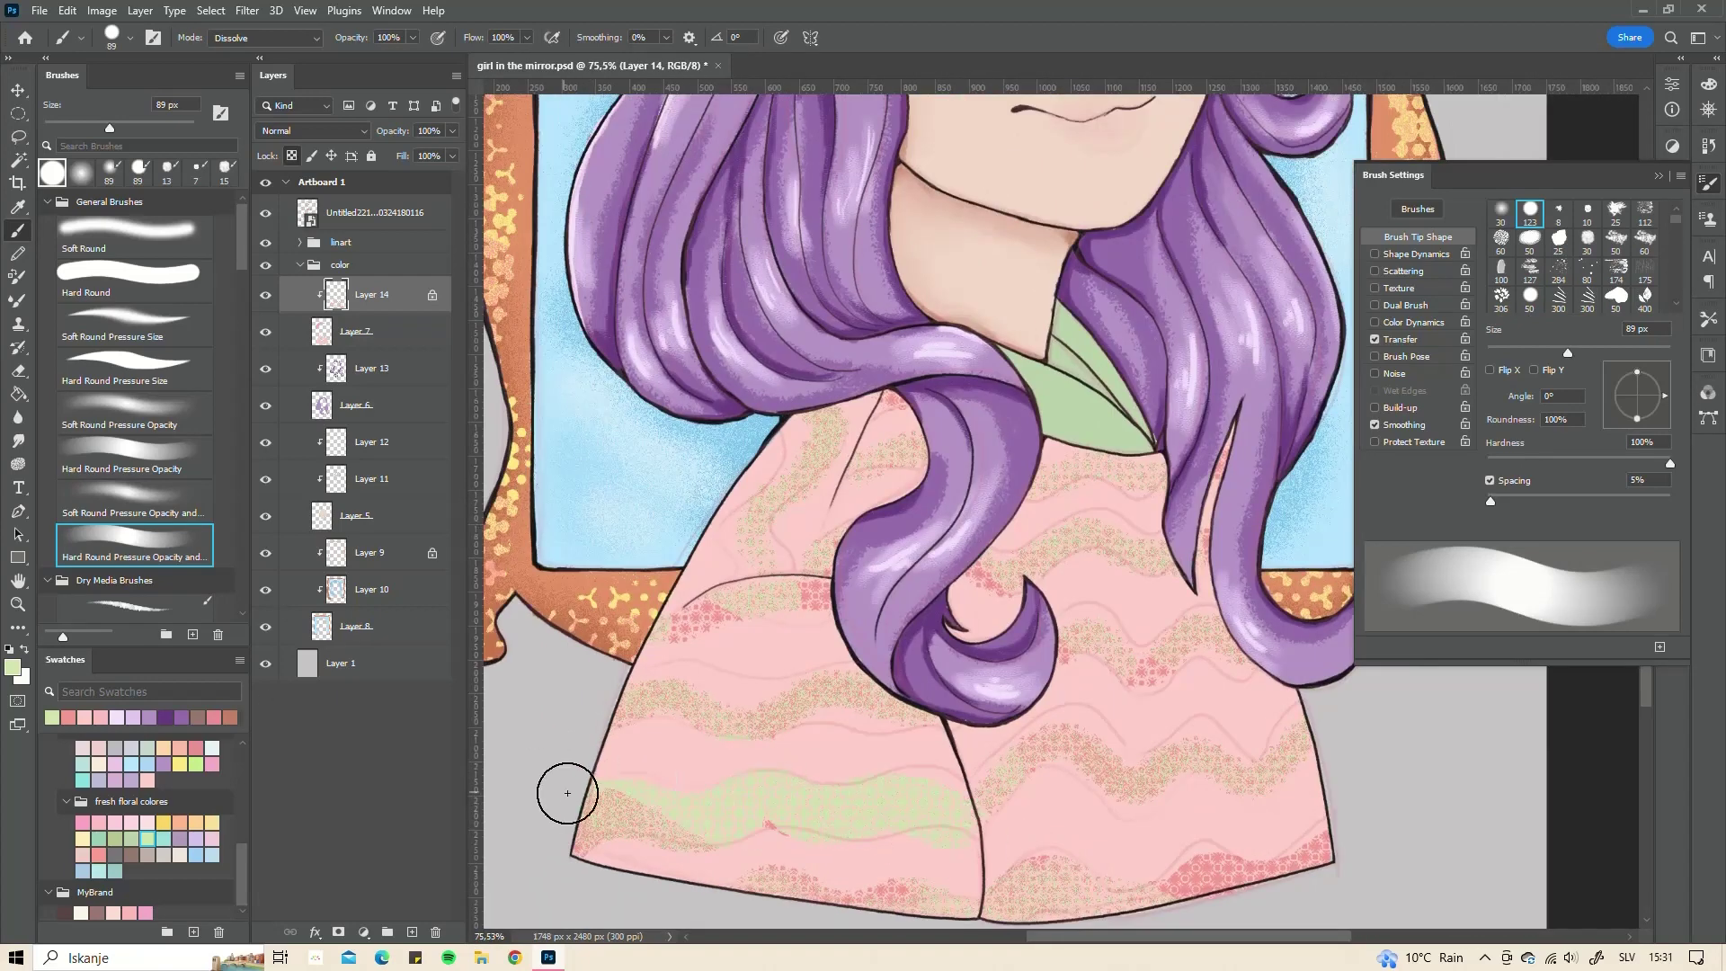
pyautogui.moveTo(917, 890); pyautogui.dragTo(764, 881)
pyautogui.click(83, 839)
pyautogui.moveTo(575, 809); pyautogui.dragTo(971, 890)
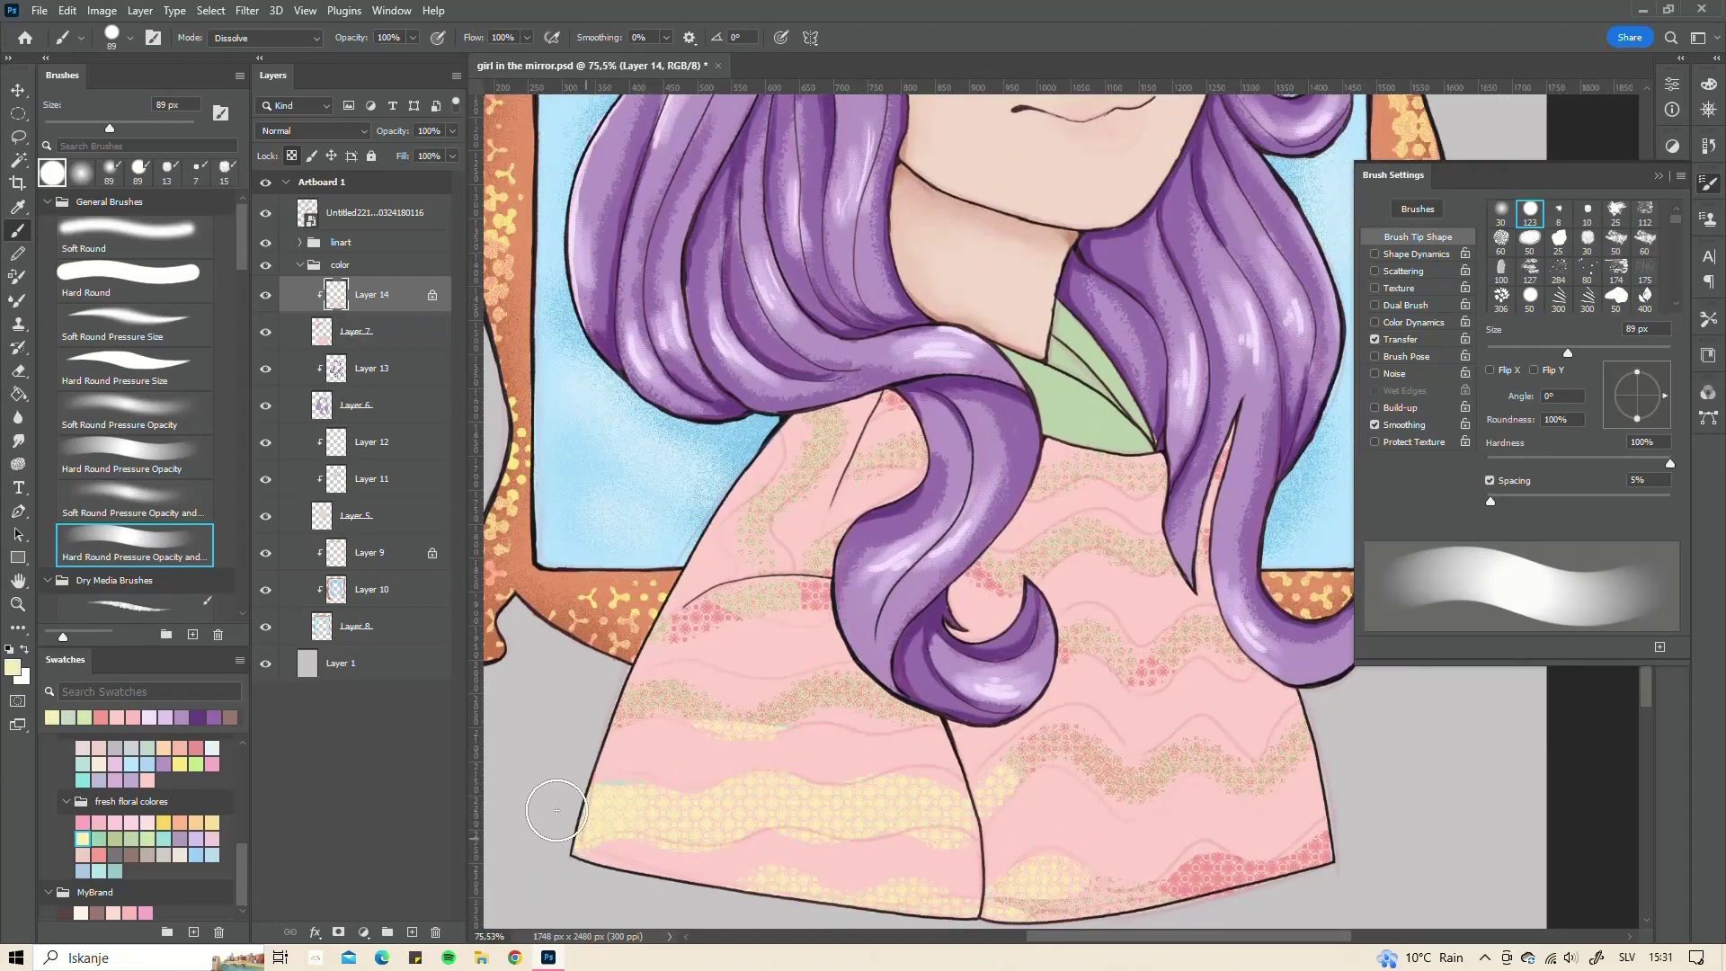
# - Recolour the upper wavy bands yellow with Hard Round, then add new Layer 15 above
pyautogui.scroll(-2, 795, 537)
pyautogui.moveTo(1124, 656); pyautogui.dragTo(1240, 755)
pyautogui.moveTo(989, 593); pyautogui.dragTo(1150, 756)
pyautogui.press(',')
pyautogui.press(',')
pyautogui.press(',')
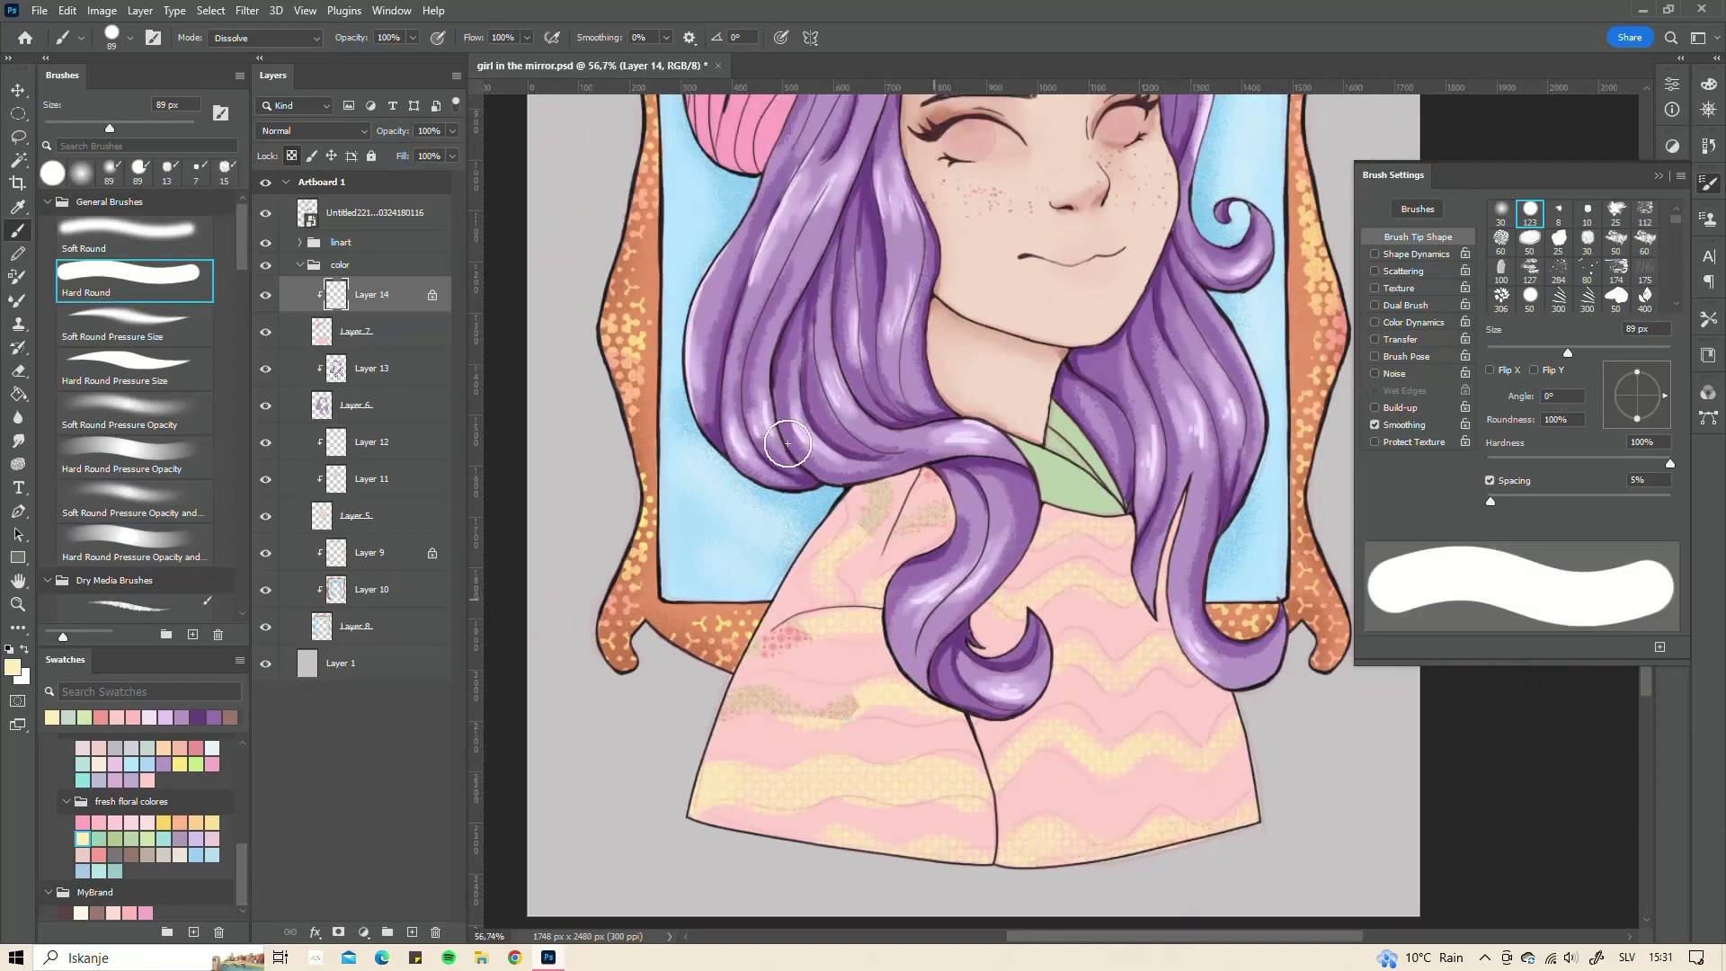
pyautogui.moveTo(809, 630); pyautogui.dragTo(899, 503)
pyautogui.scroll(-3, 1055, 671)
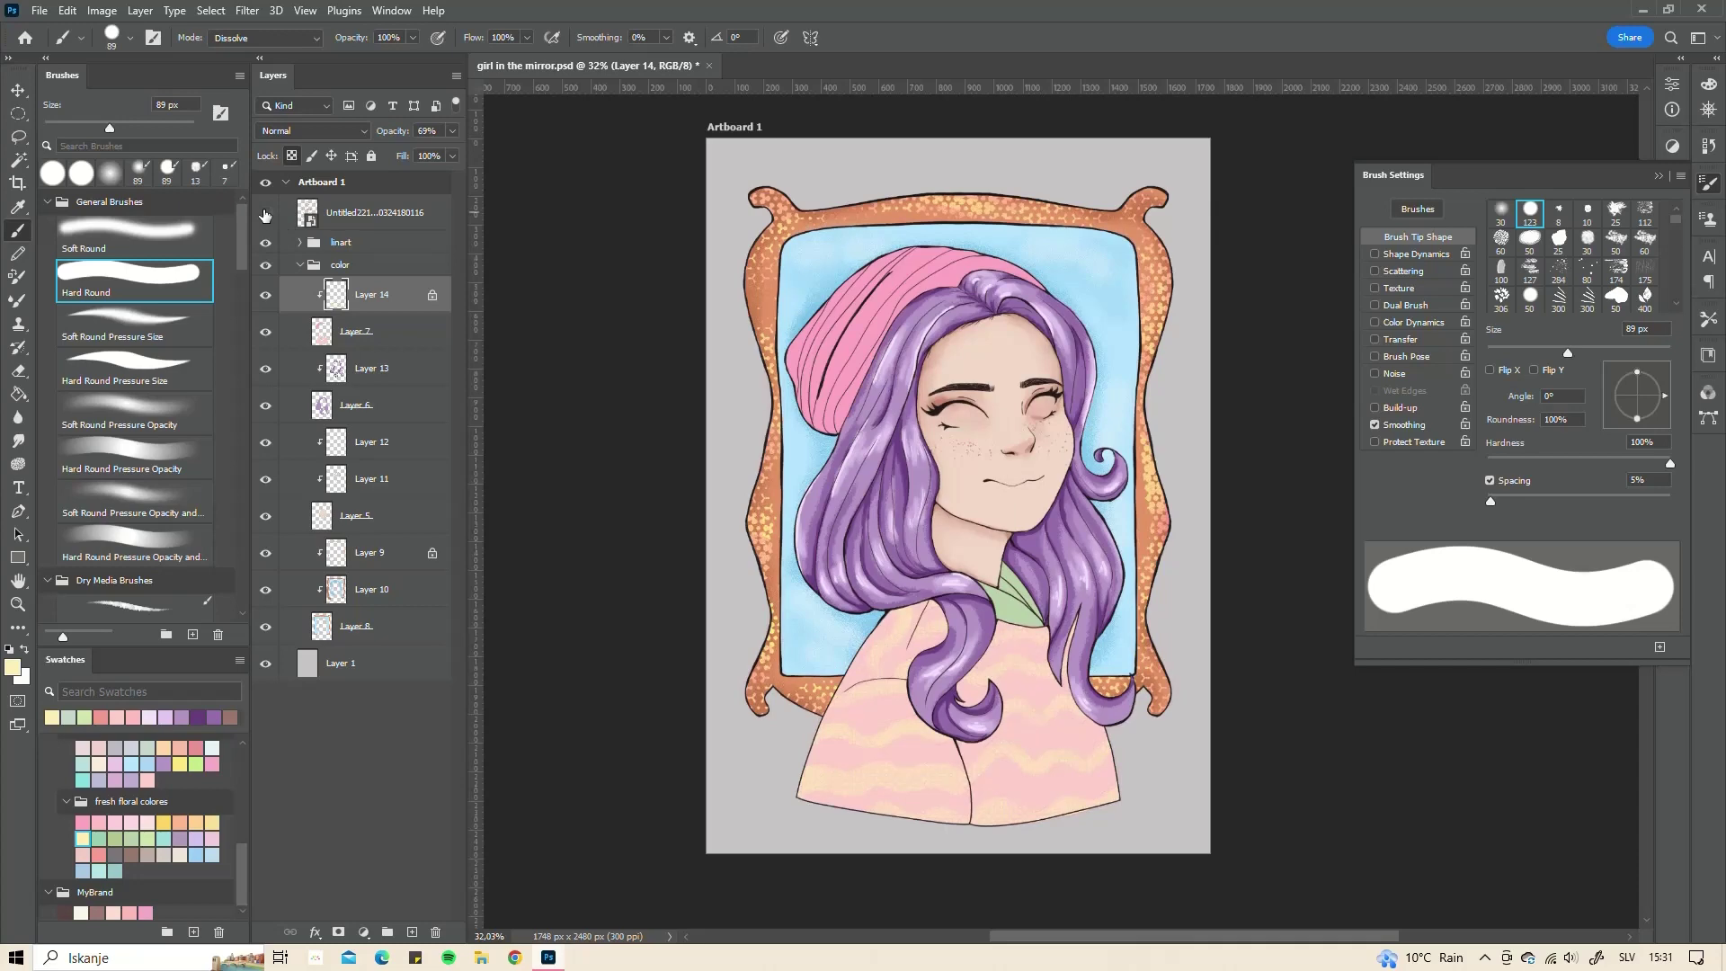
pyautogui.click(412, 932)
pyautogui.rightClick(350, 429)
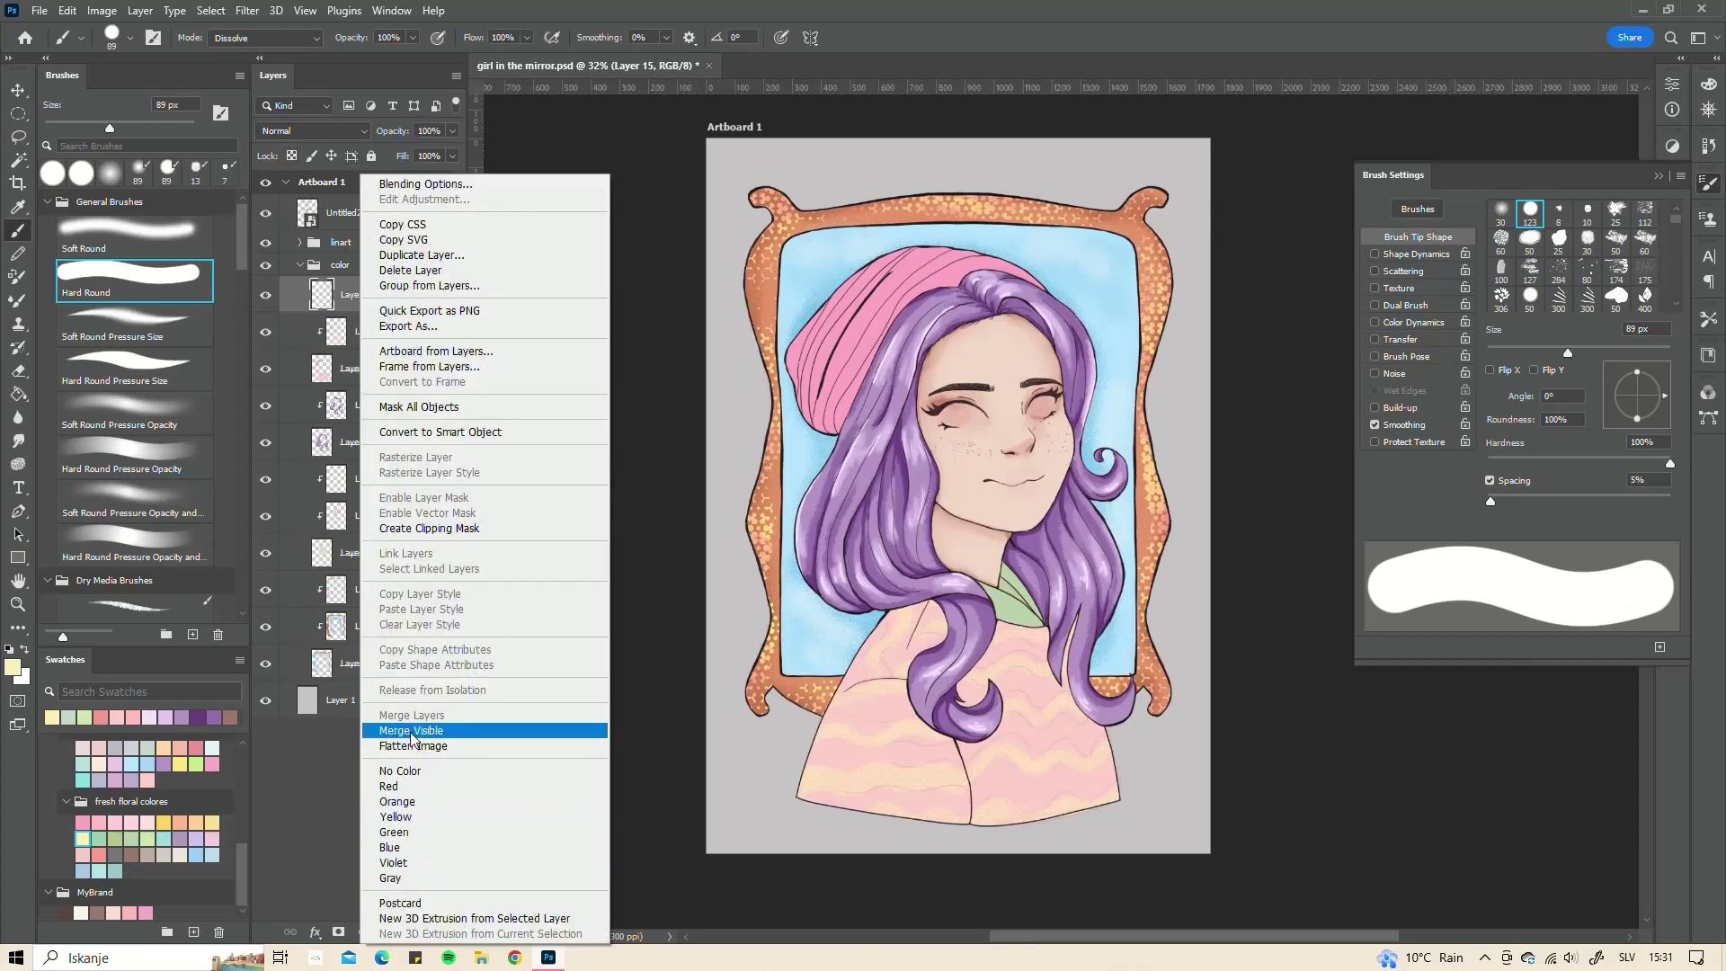
# - Clip Layer 15 and set up a 46 px salmon Soft Round Pressure Opacity brush
pyautogui.click(429, 527)
pyautogui.click(135, 500)
pyautogui.click(108, 716)
pyautogui.scroll(2, 996, 707)
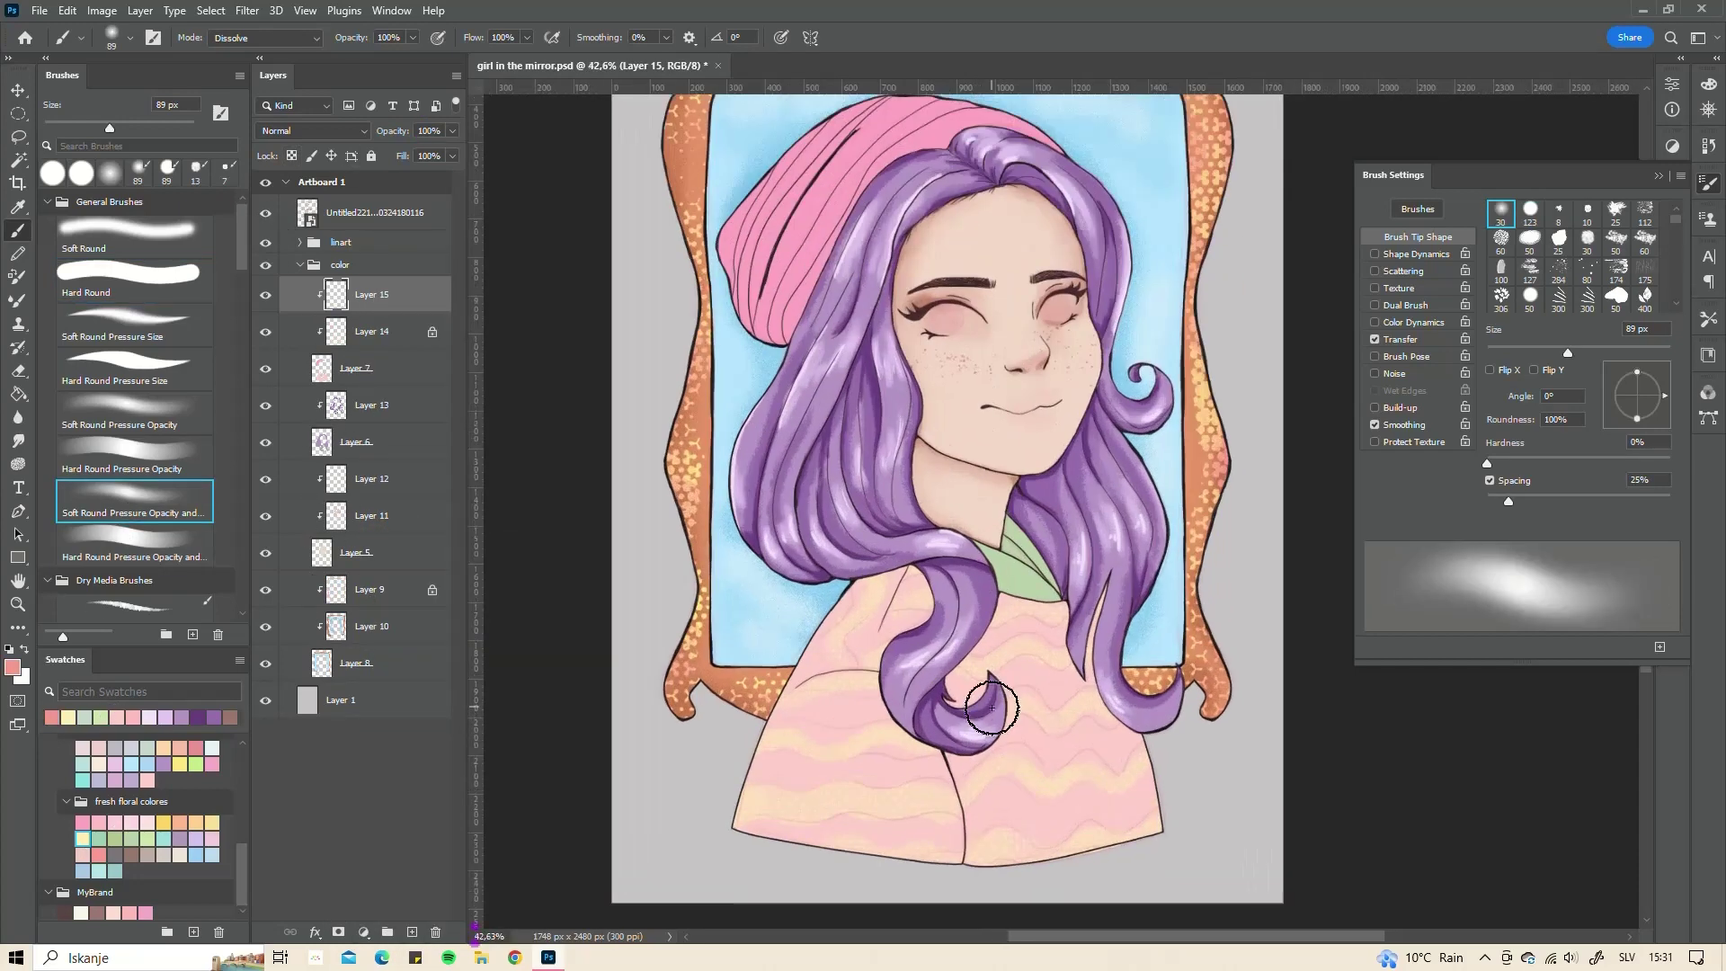
pyautogui.moveTo(1568, 352); pyautogui.dragTo(1528, 352)
# - Paint salmon shading below the collar, along the seam and across both sweater panels at 60% flow
pyautogui.moveTo(988, 580); pyautogui.dragTo(1065, 595)
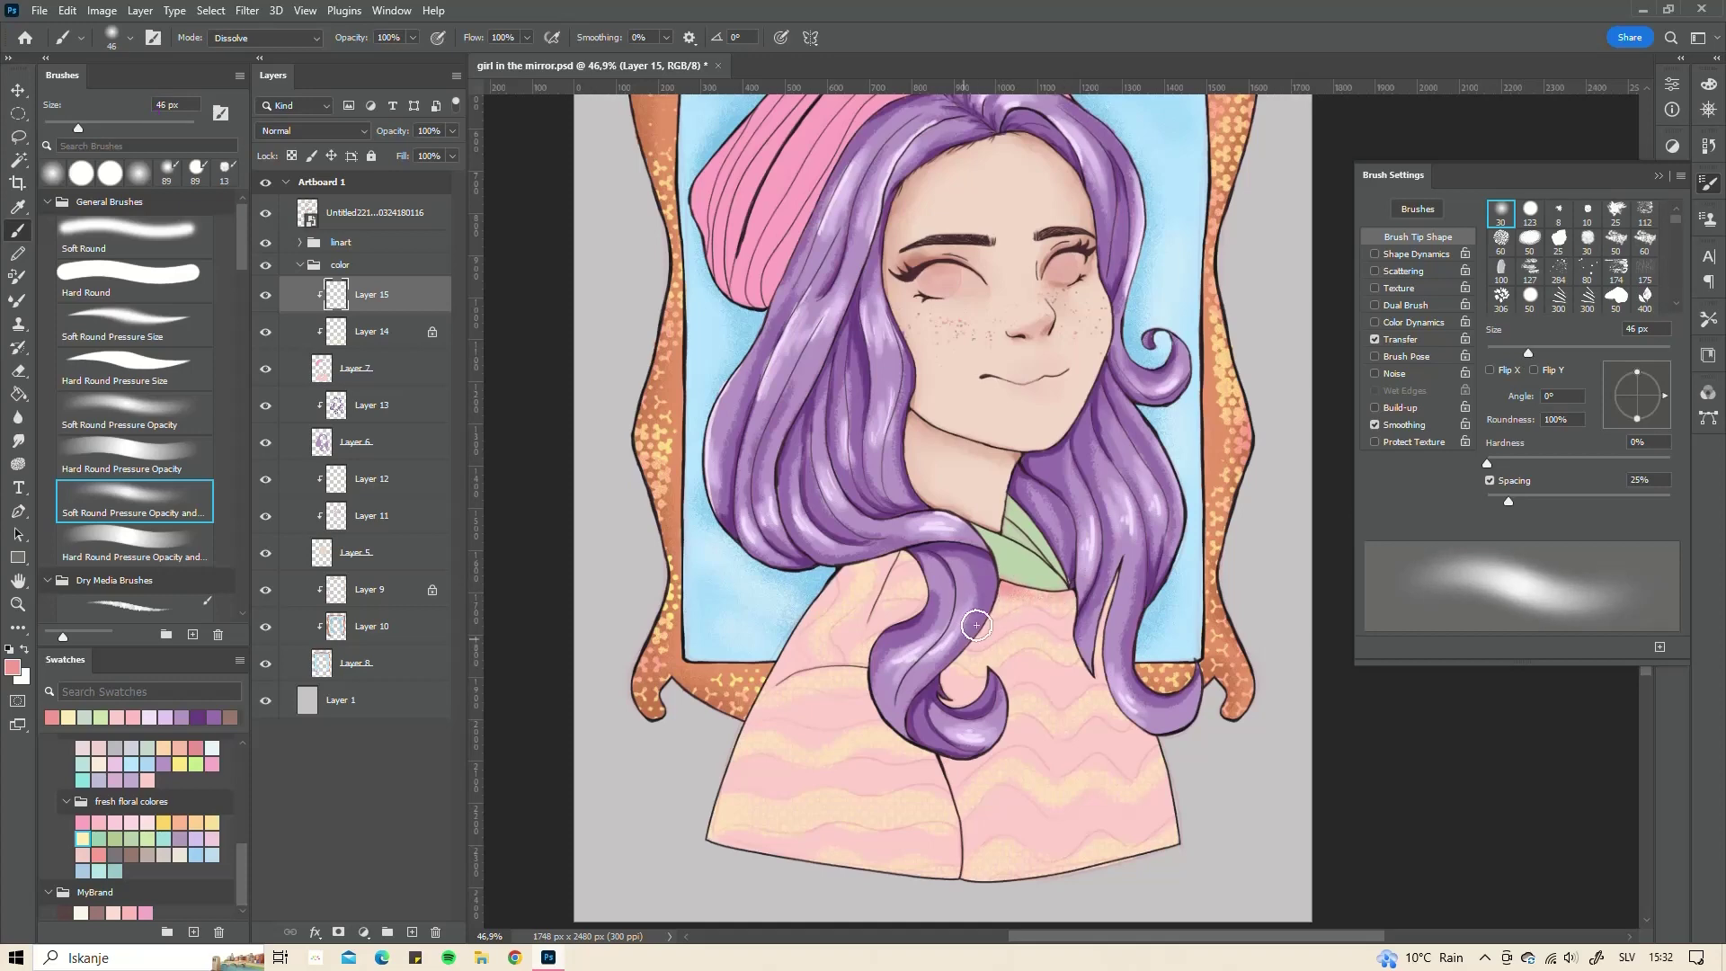
pyautogui.moveTo(477, 38); pyautogui.dragTo(445, 41)
pyautogui.moveTo(935, 697); pyautogui.dragTo(962, 652)
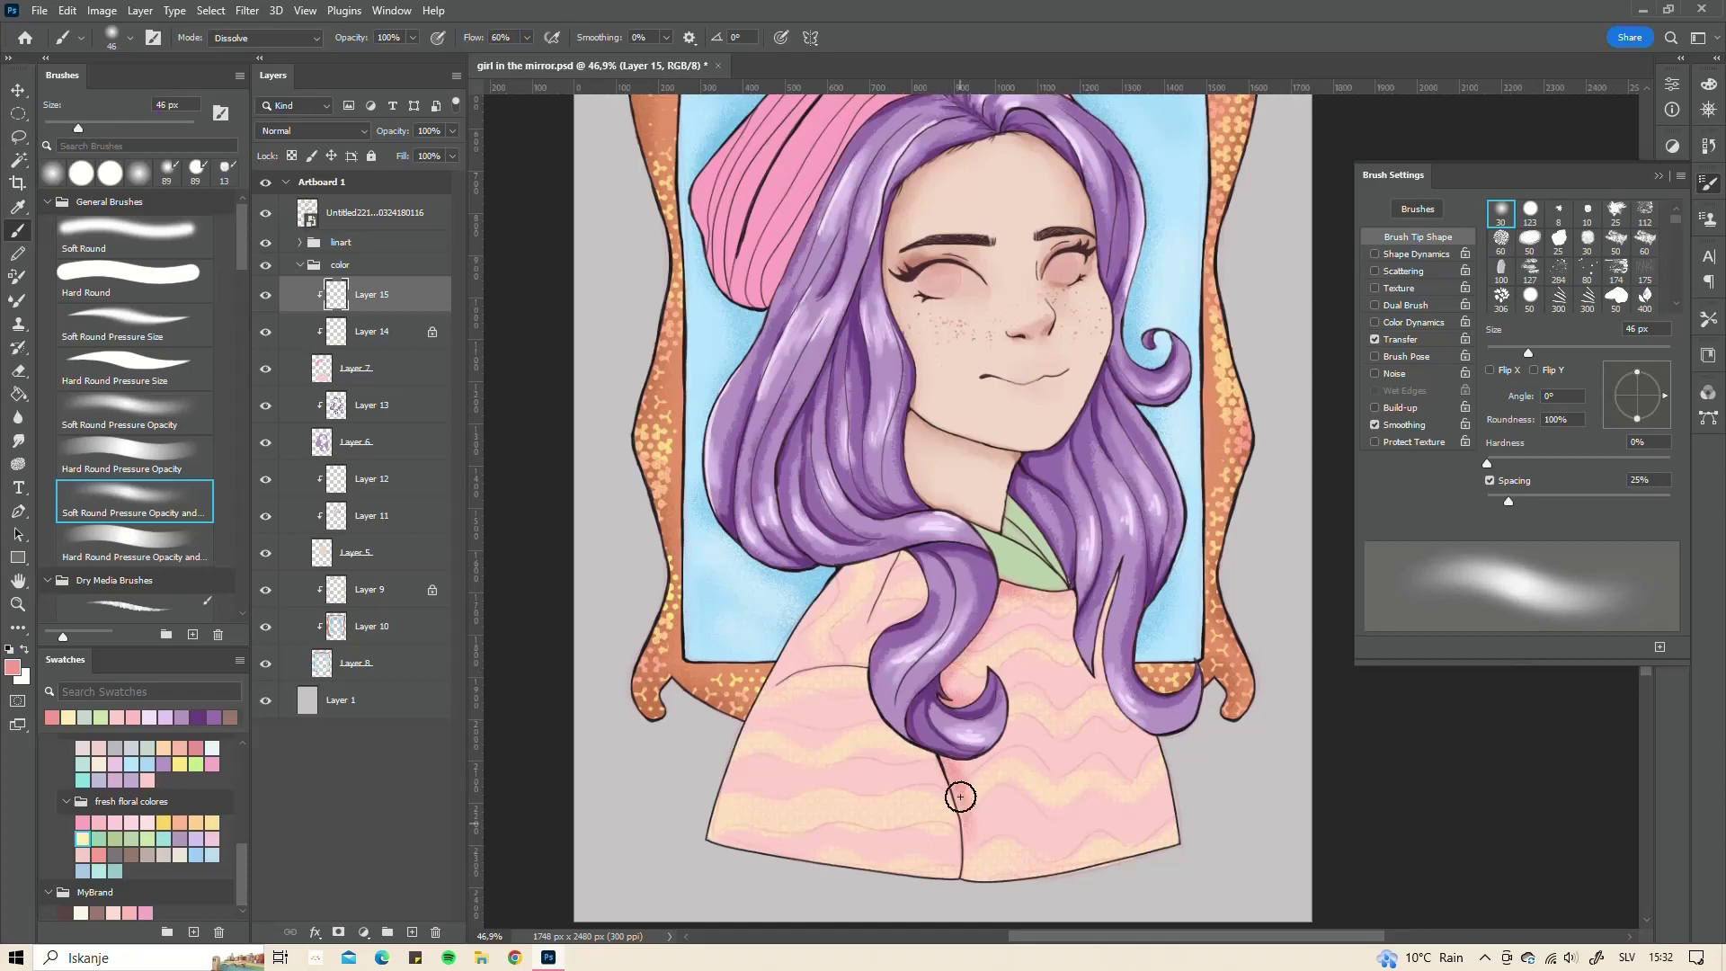
pyautogui.moveTo(939, 773); pyautogui.dragTo(971, 899)
pyautogui.moveTo(1110, 593); pyautogui.dragTo(1097, 876)
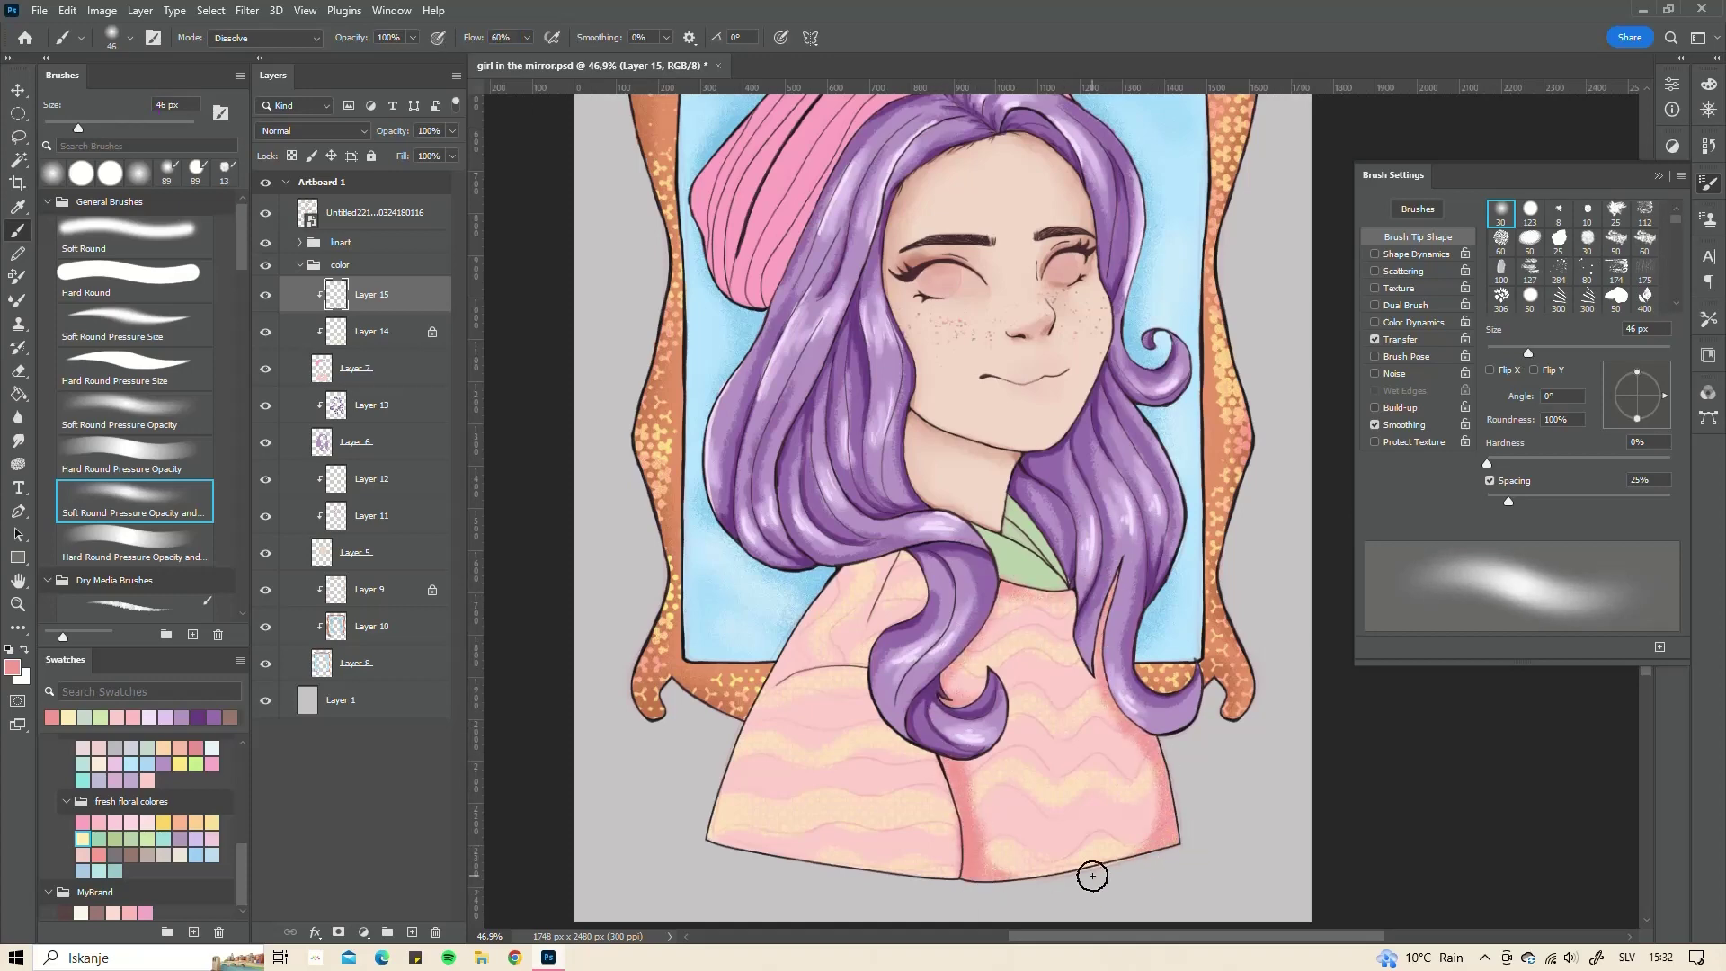
pyautogui.moveTo(890, 529); pyautogui.dragTo(877, 620)
pyautogui.moveTo(809, 683)
pyautogui.mouseDown()
pyautogui.moveTo(929, 764)
pyautogui.moveTo(775, 707)
pyautogui.mouseUp()
pyautogui.moveTo(703, 797)
pyautogui.mouseDown()
pyautogui.moveTo(822, 701)
pyautogui.moveTo(766, 707)
pyautogui.mouseUp()
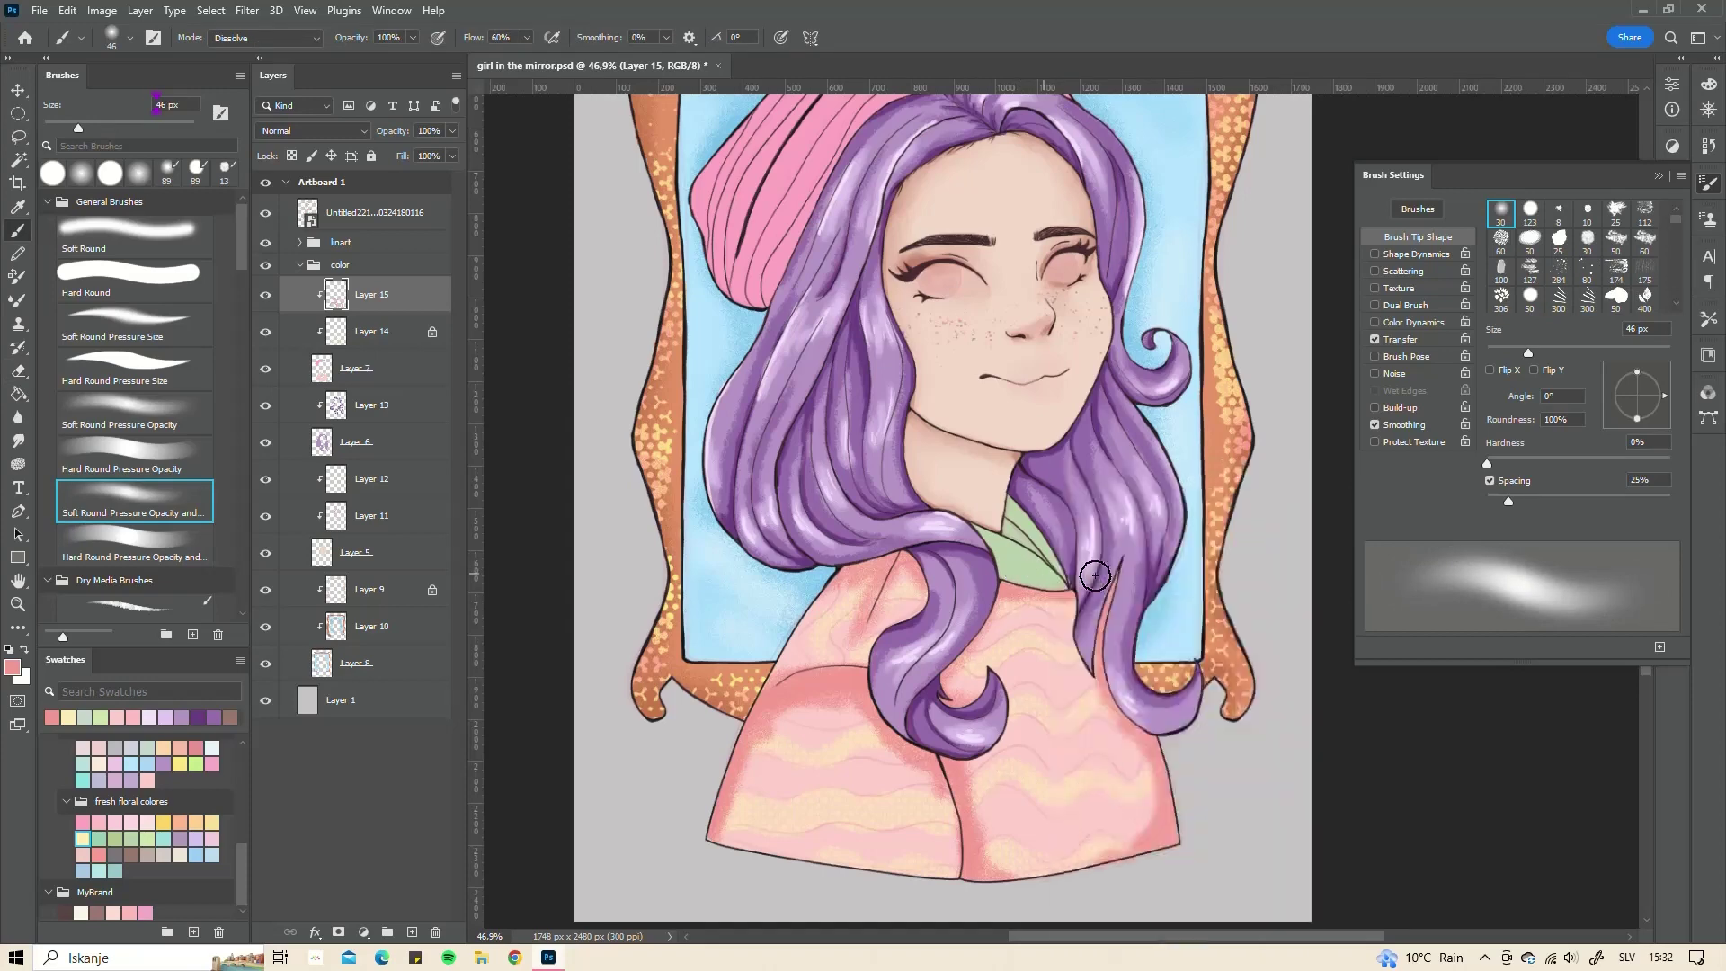
# - Set Layer 15 to Multiply at 66% opacity
pyautogui.rightClick(1047, 559)
pyautogui.keyDown('alt'); pyautogui.click(1043, 554); pyautogui.keyUp('alt')
pyautogui.click(312, 130)
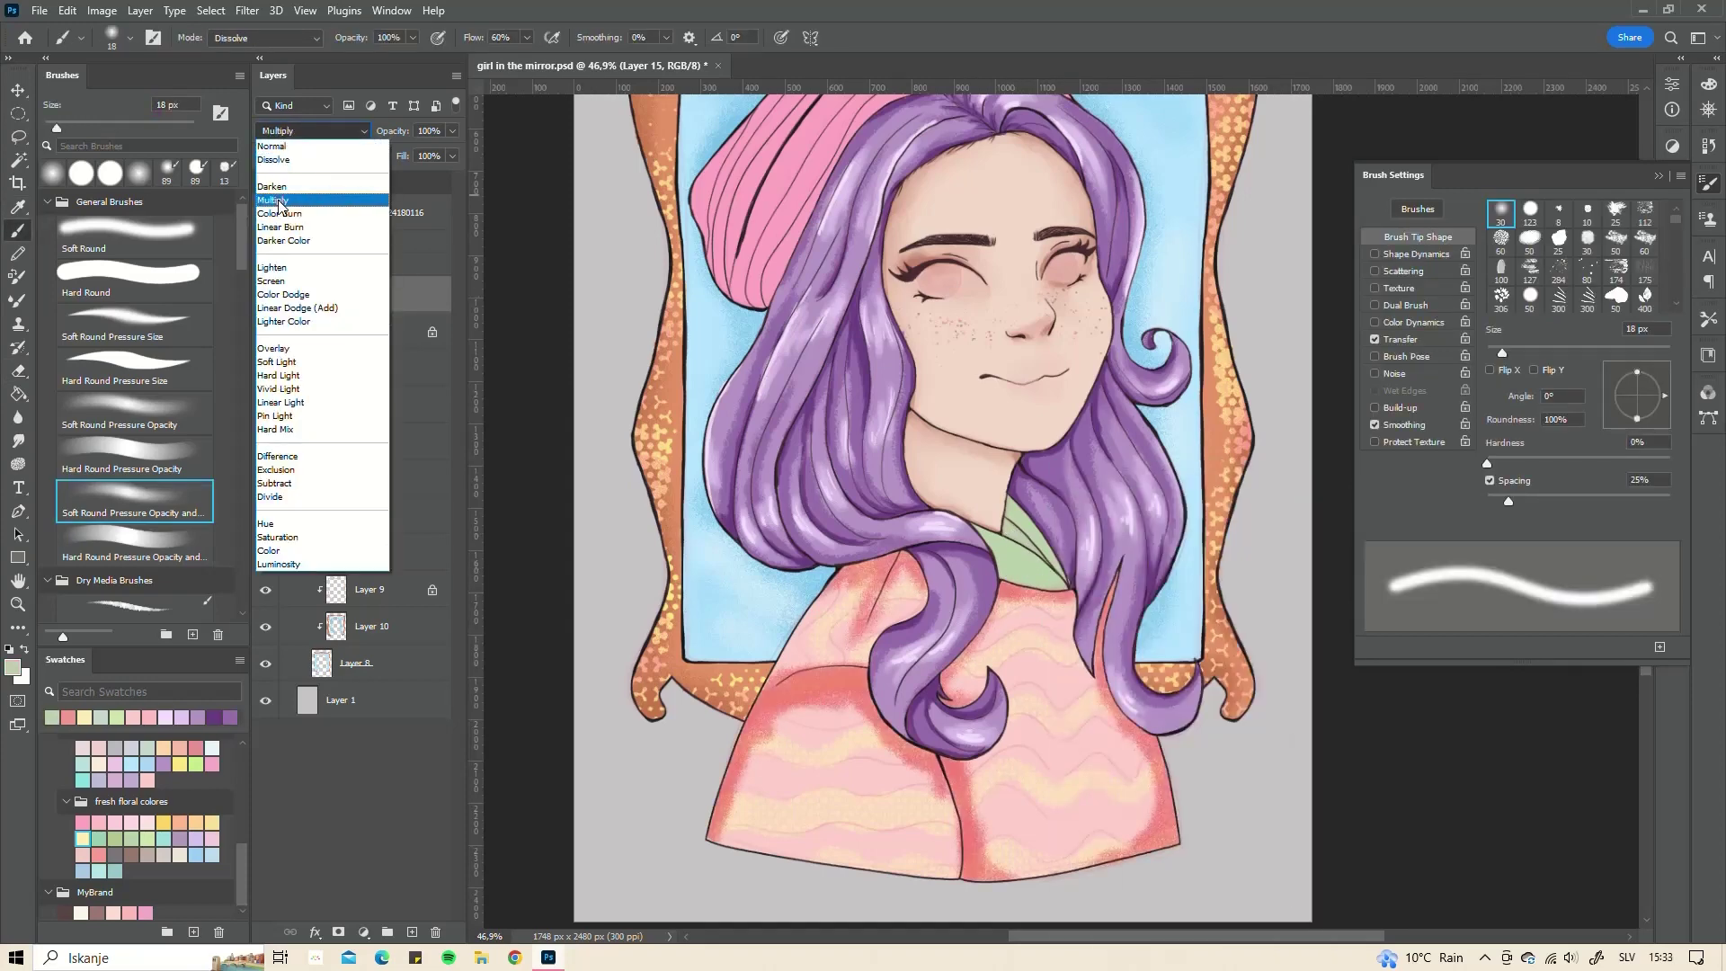
pyautogui.click(296, 185)
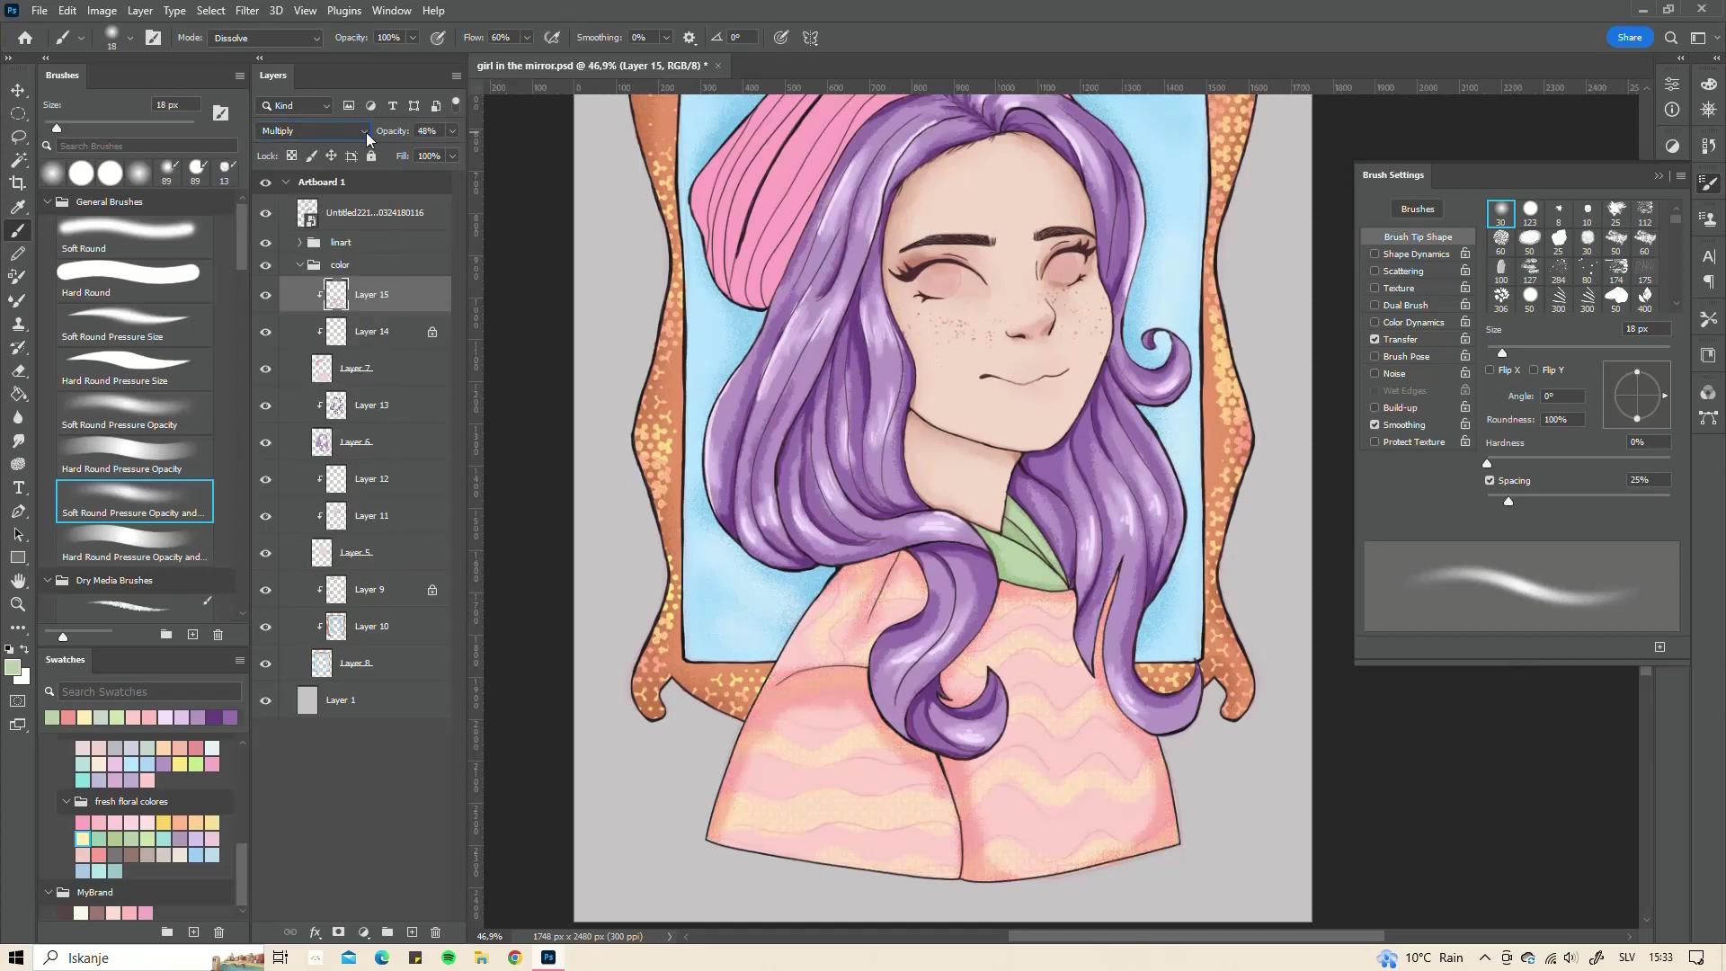
pyautogui.moveTo(392, 131); pyautogui.dragTo(393, 135)
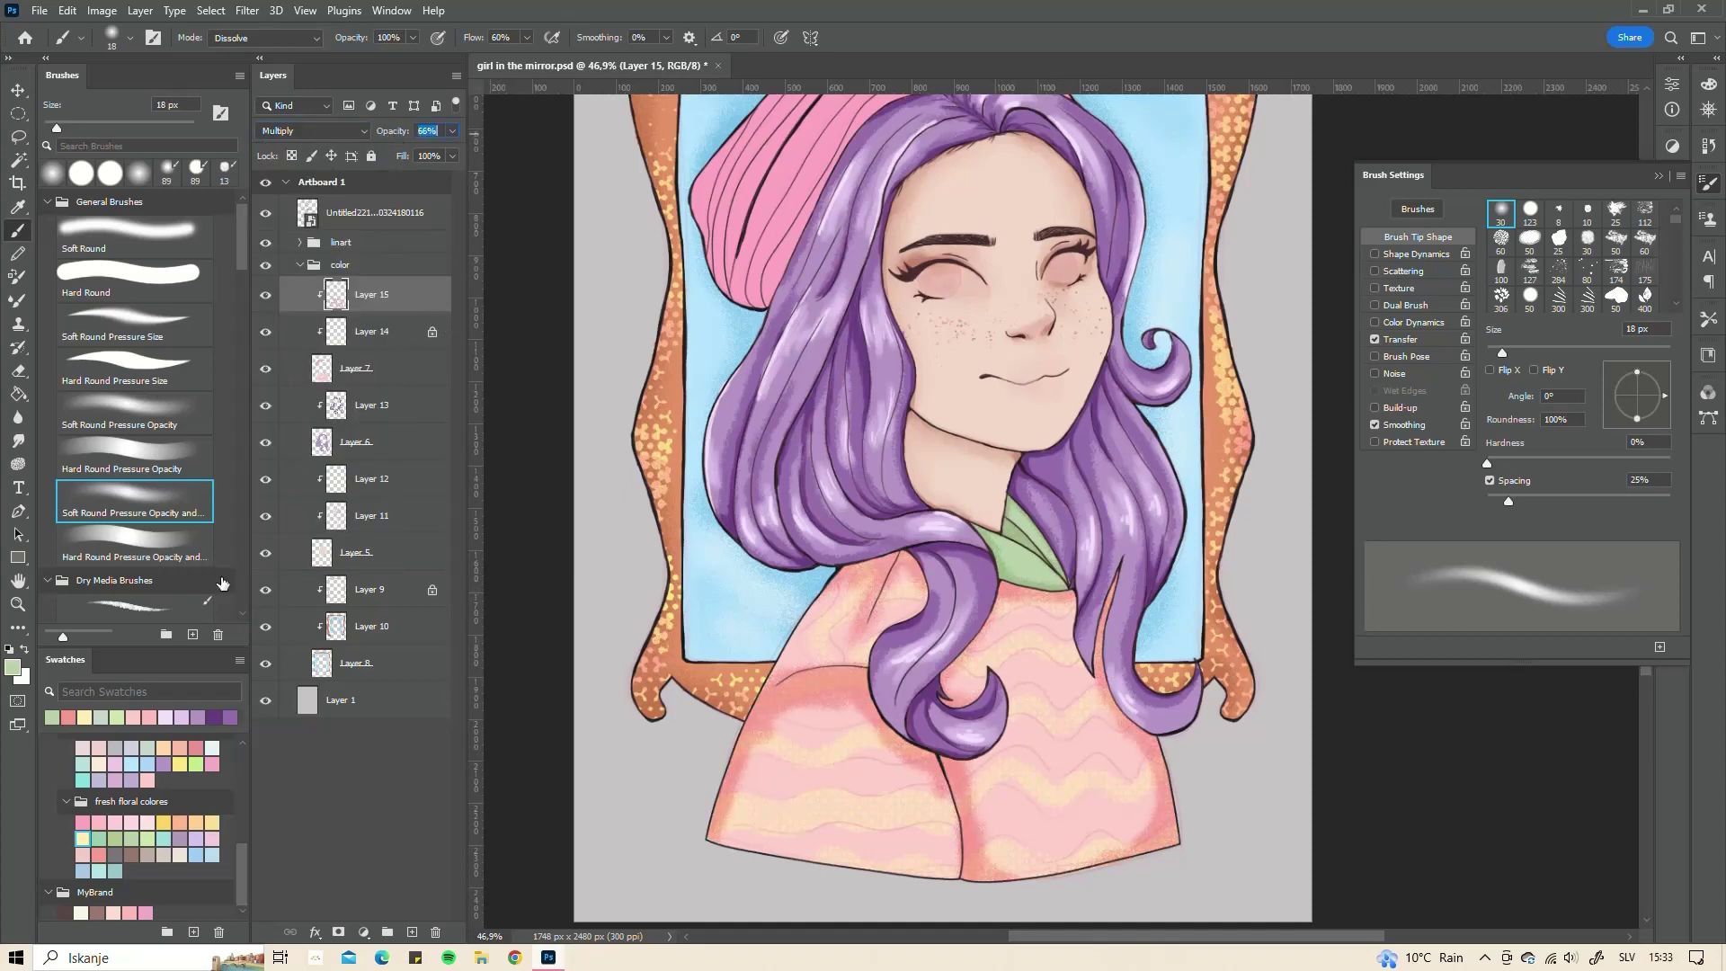
# - Try the Smudge tool, then return to the Soft Round Pressure Opacity brush
pyautogui.press('r')
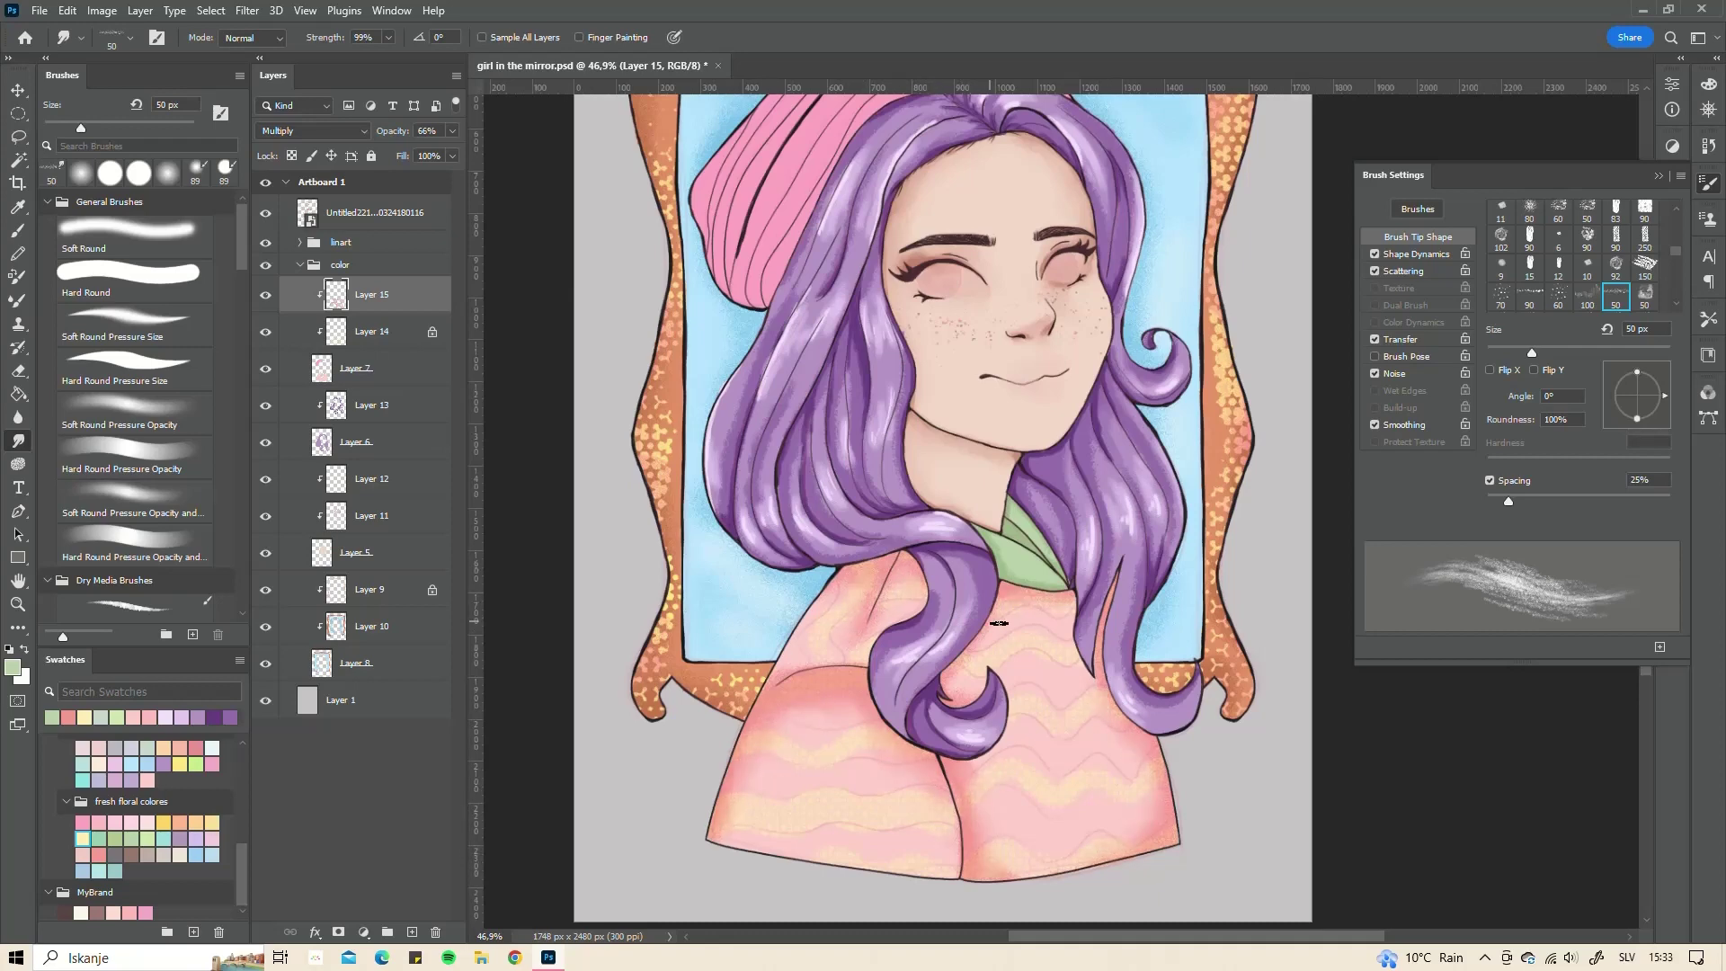
pyautogui.press('b')
pyautogui.click(133, 501)
pyautogui.scroll(-2, 813, 500)
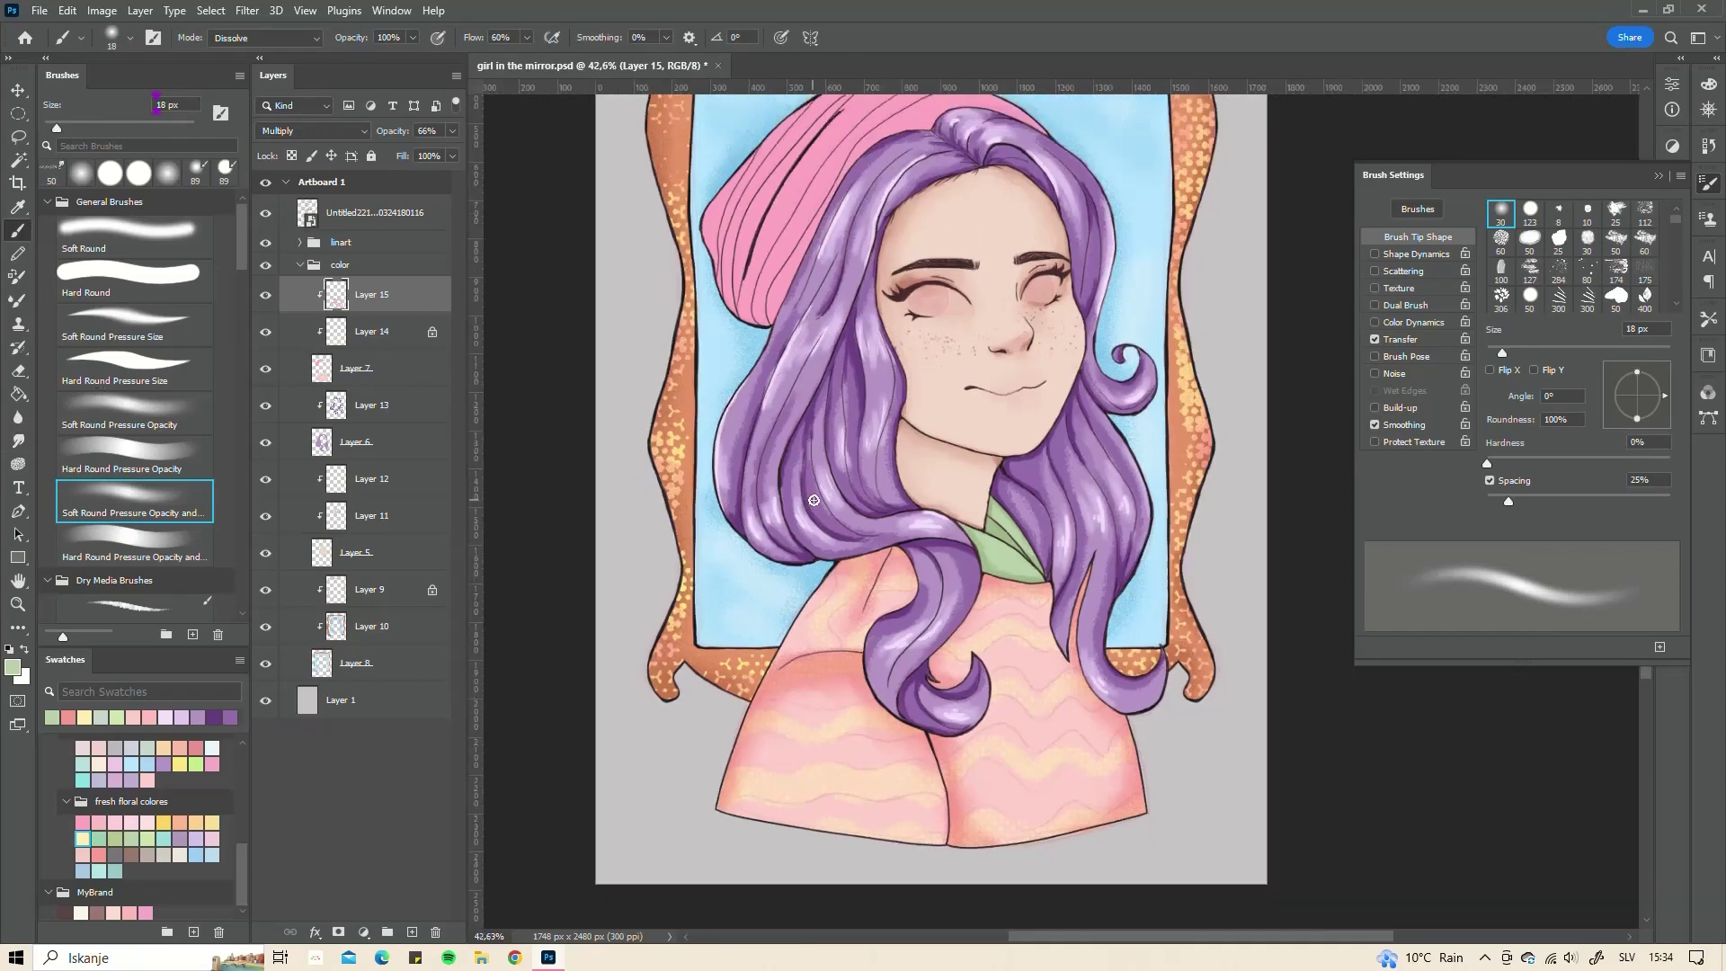
# - On a new layer, paint the whites of the eyes in a near-white pale blue
pyautogui.scroll(2, 989, 252)
pyautogui.hotkey('ctrl', 'shift', 'alt', 'n')
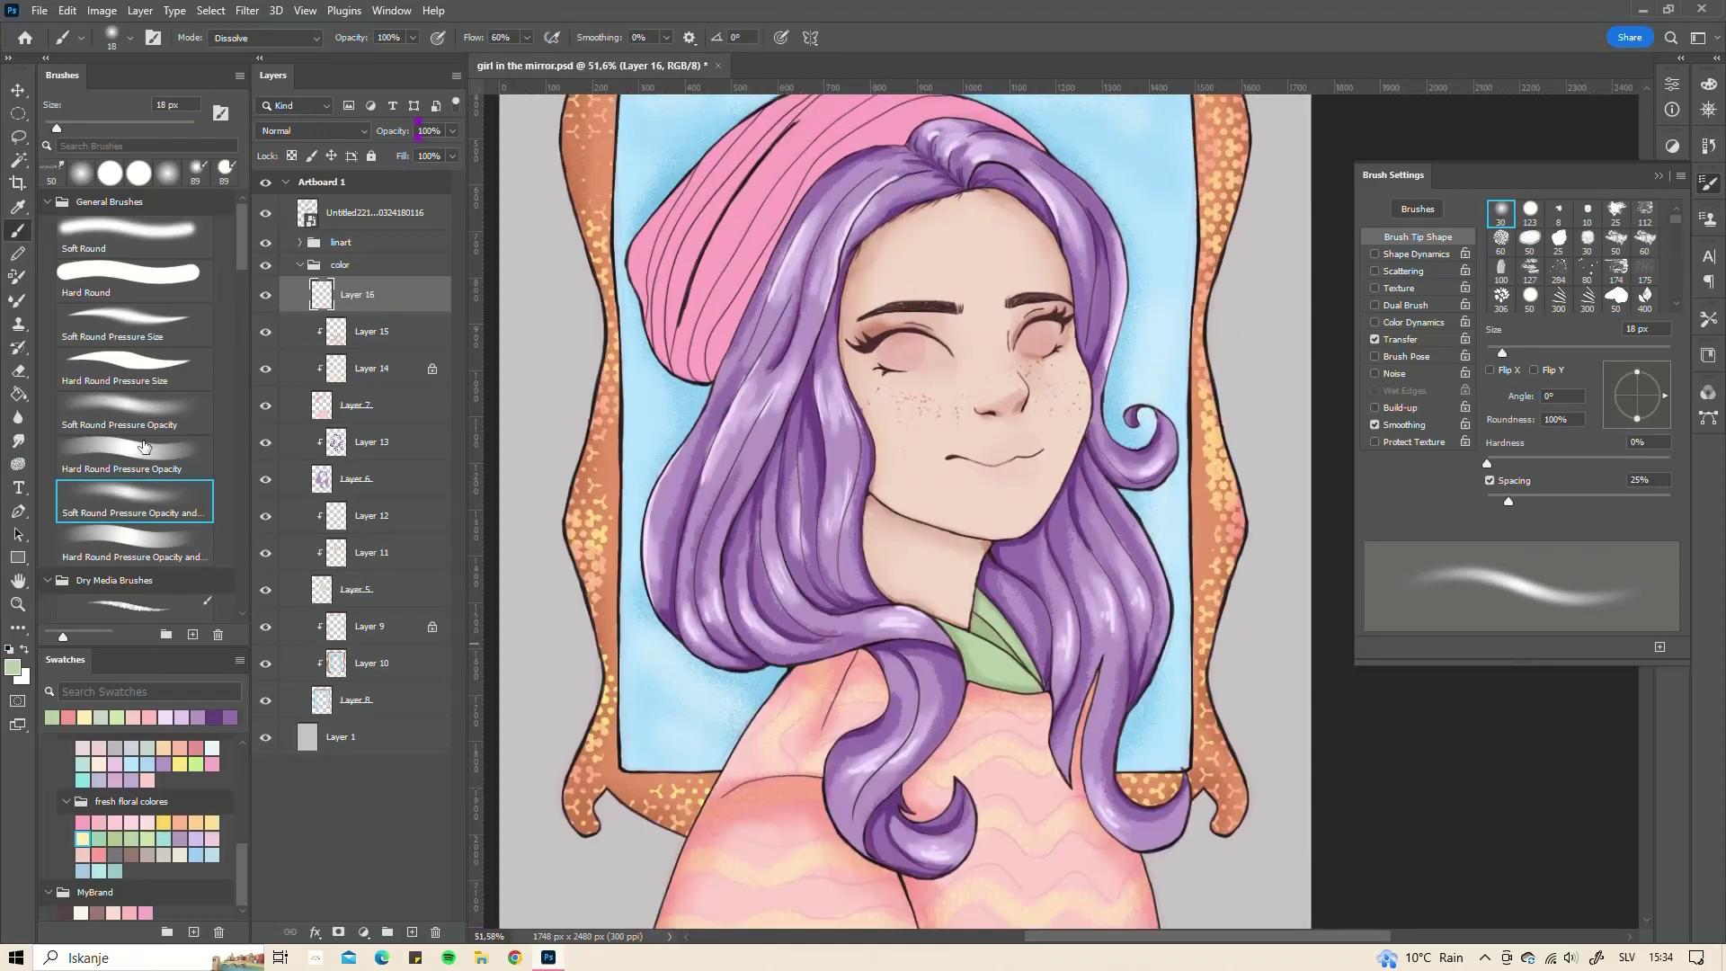
pyautogui.scroll(-2, 143, 447)
pyautogui.click(13, 667)
pyautogui.click(872, 337)
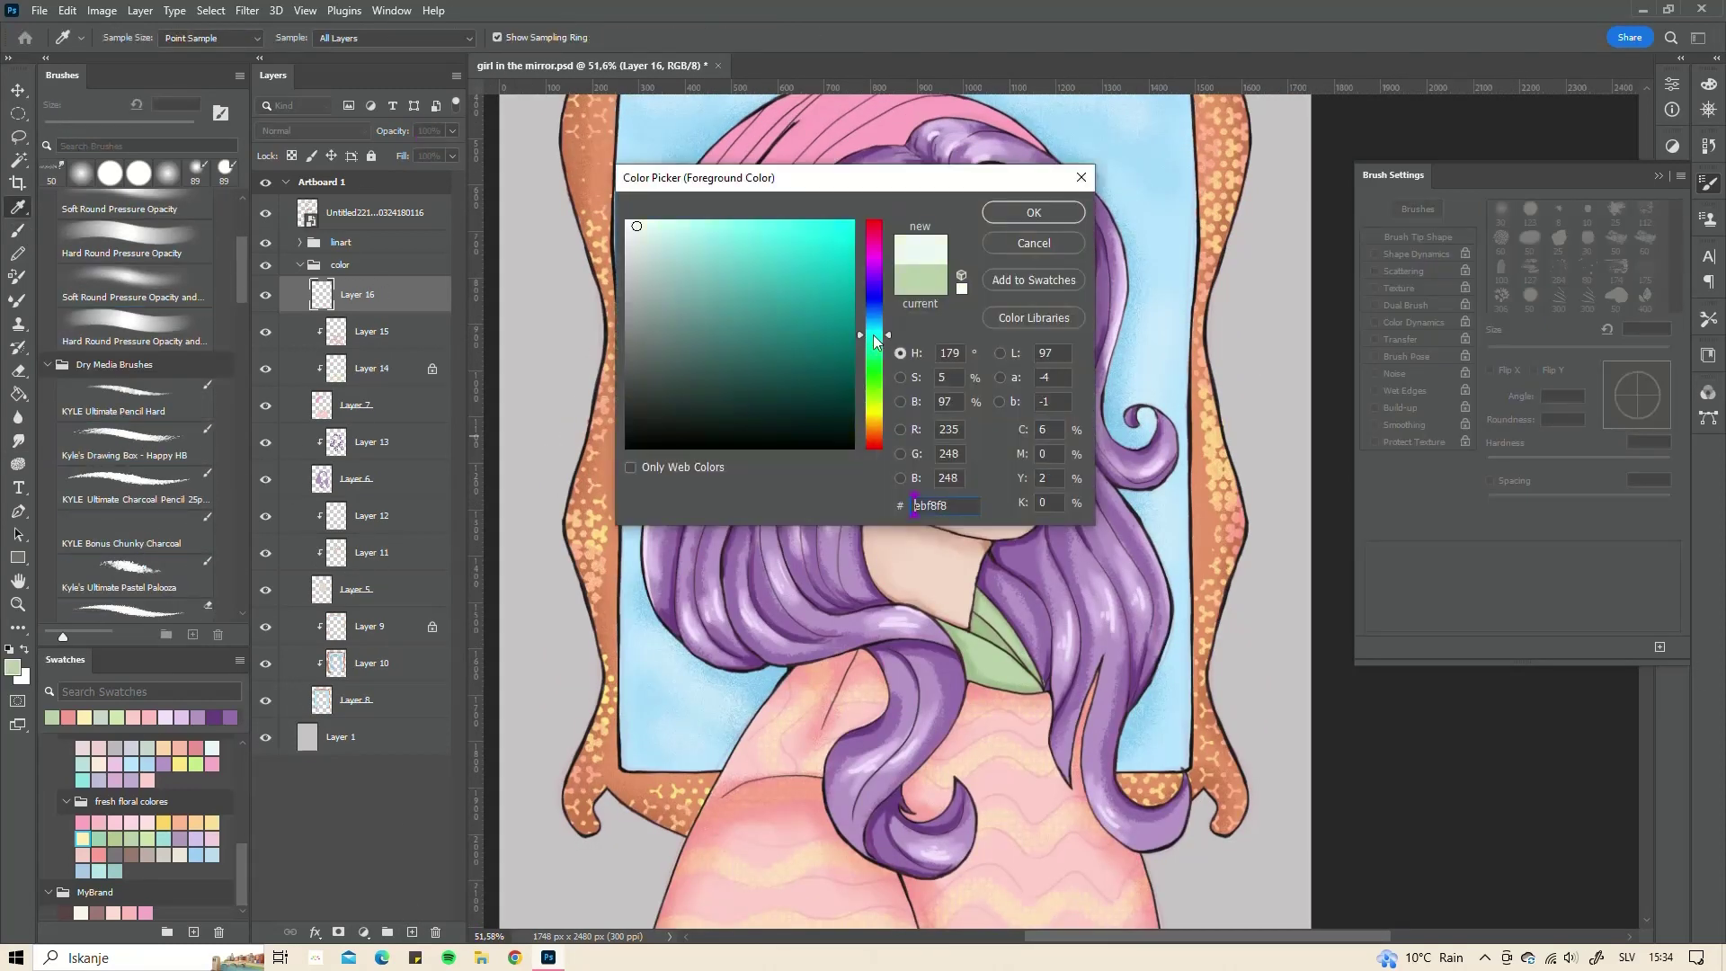
pyautogui.moveTo(873, 337); pyautogui.dragTo(872, 328)
pyautogui.click(634, 224)
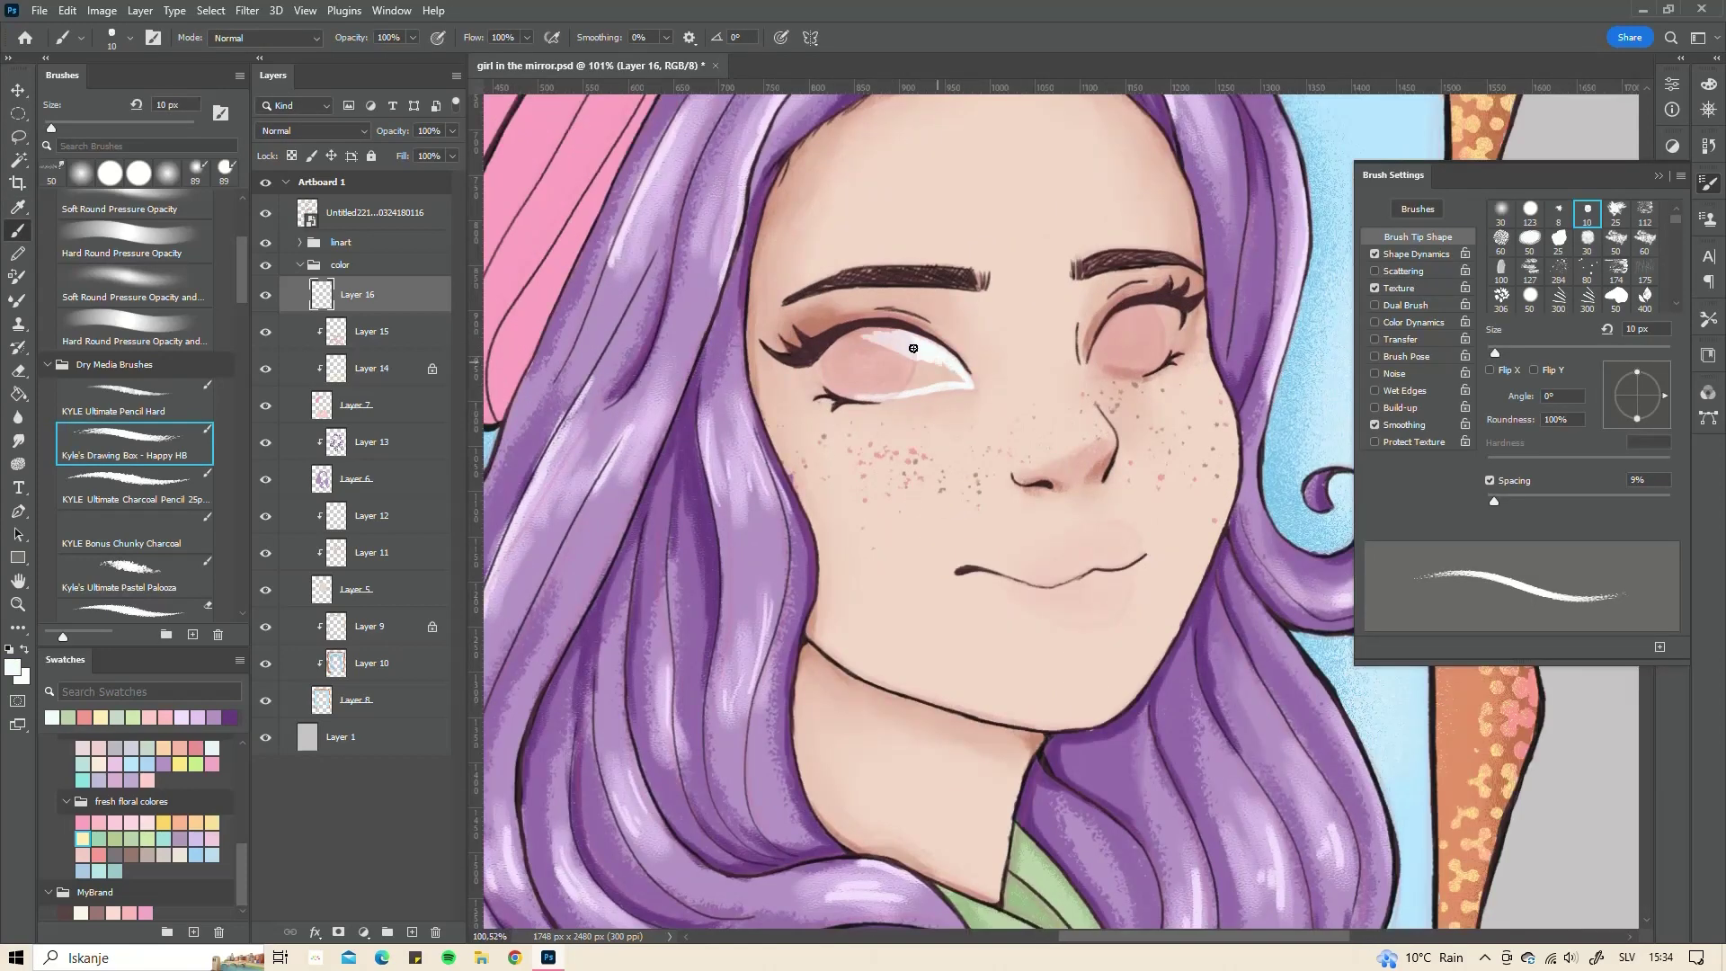
pyautogui.moveTo(913, 348)
pyautogui.mouseDown()
pyautogui.moveTo(940, 377)
pyautogui.moveTo(880, 340)
pyautogui.mouseUp()
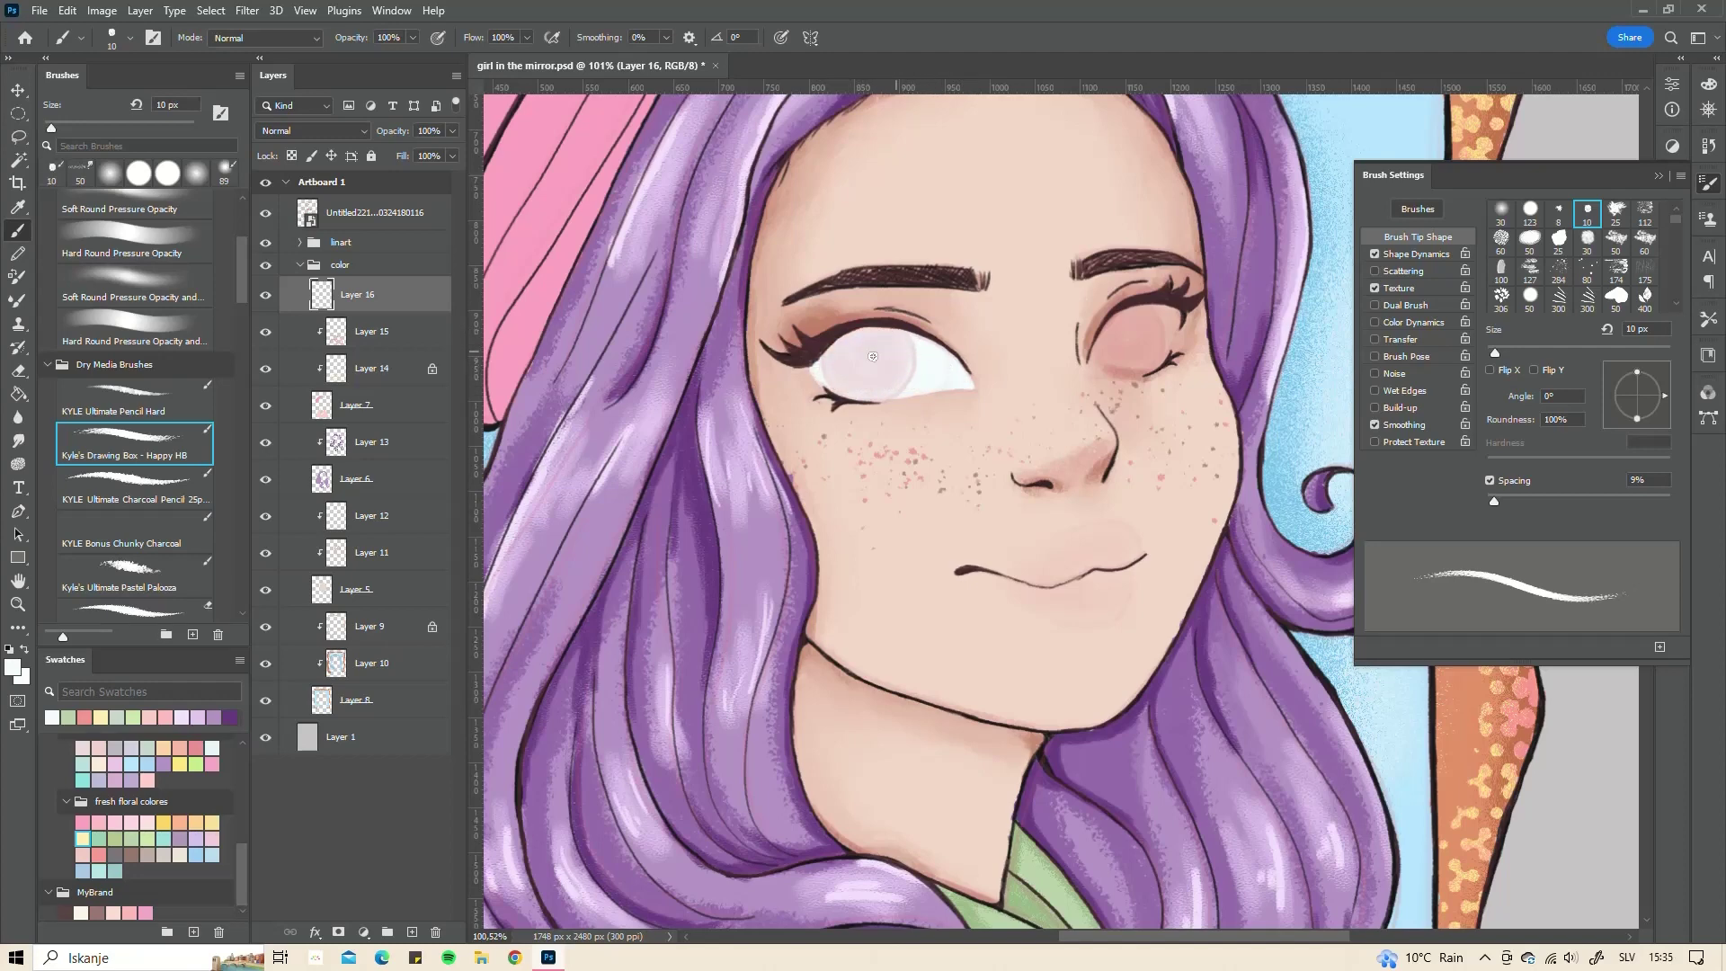
pyautogui.moveTo(1114, 370)
pyautogui.mouseDown()
pyautogui.moveTo(1103, 350)
pyautogui.moveTo(1155, 343)
pyautogui.moveTo(1112, 366)
pyautogui.mouseUp()
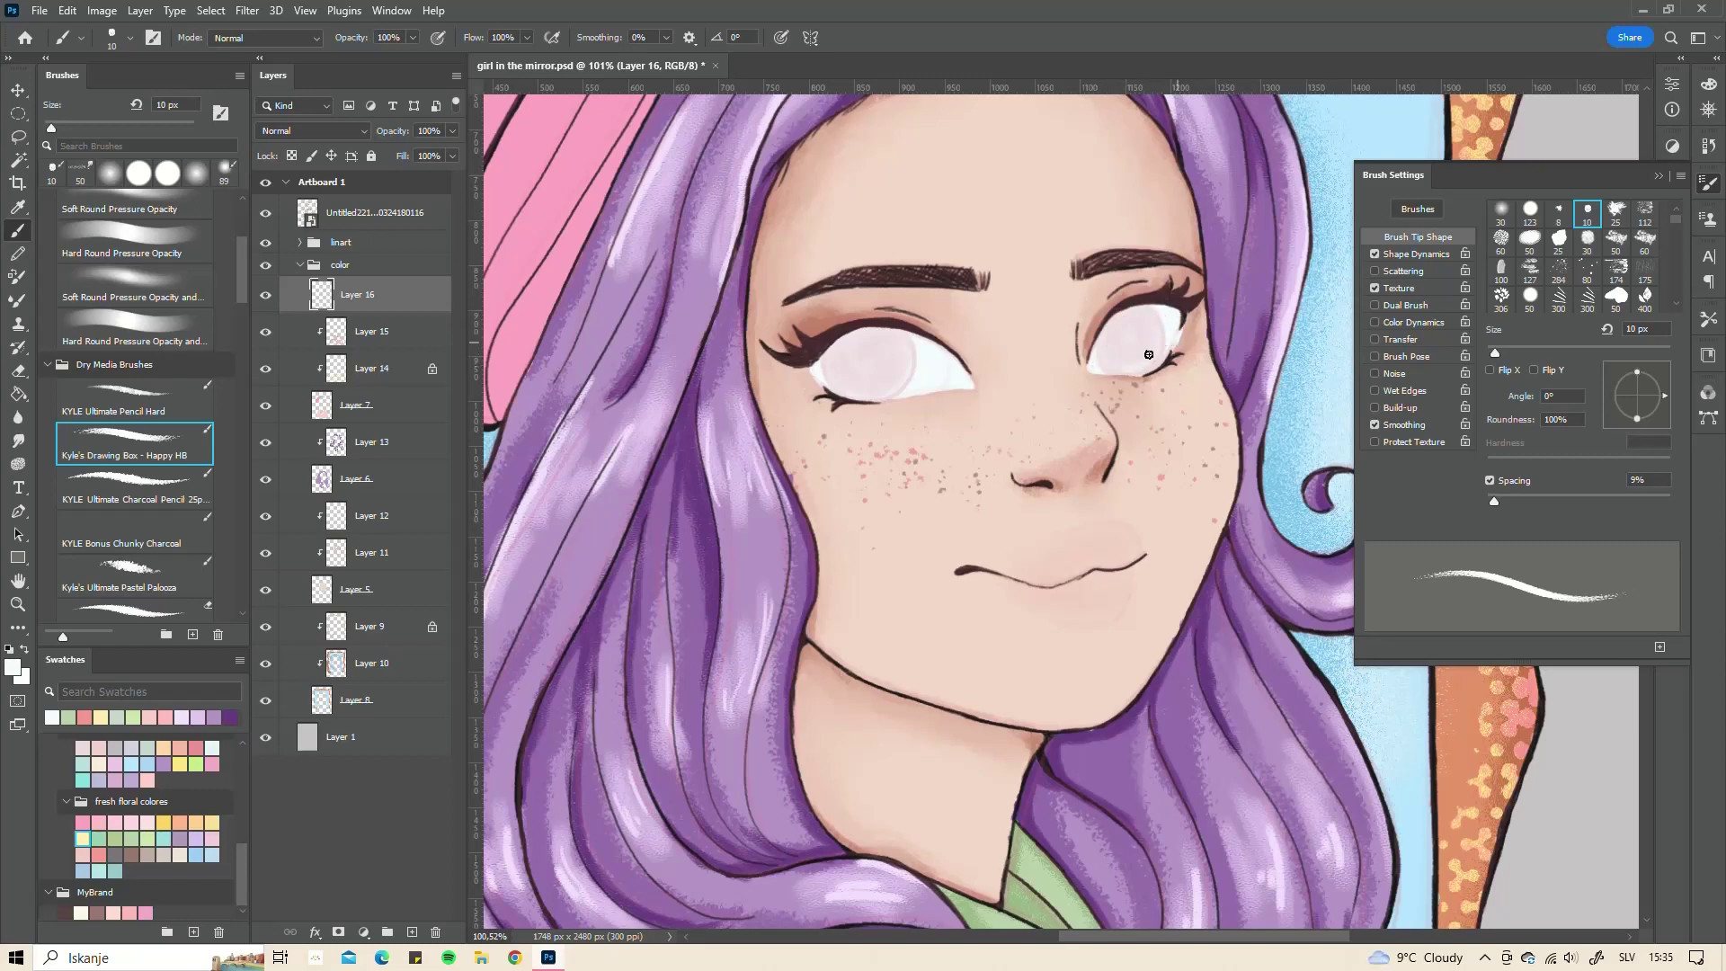
# - Paint the upper and lower lips solid pink with a 32 px brush
pyautogui.click(196, 748)
pyautogui.rightClick(1053, 583)
pyautogui.moveTo(1104, 493); pyautogui.dragTo(1135, 492)
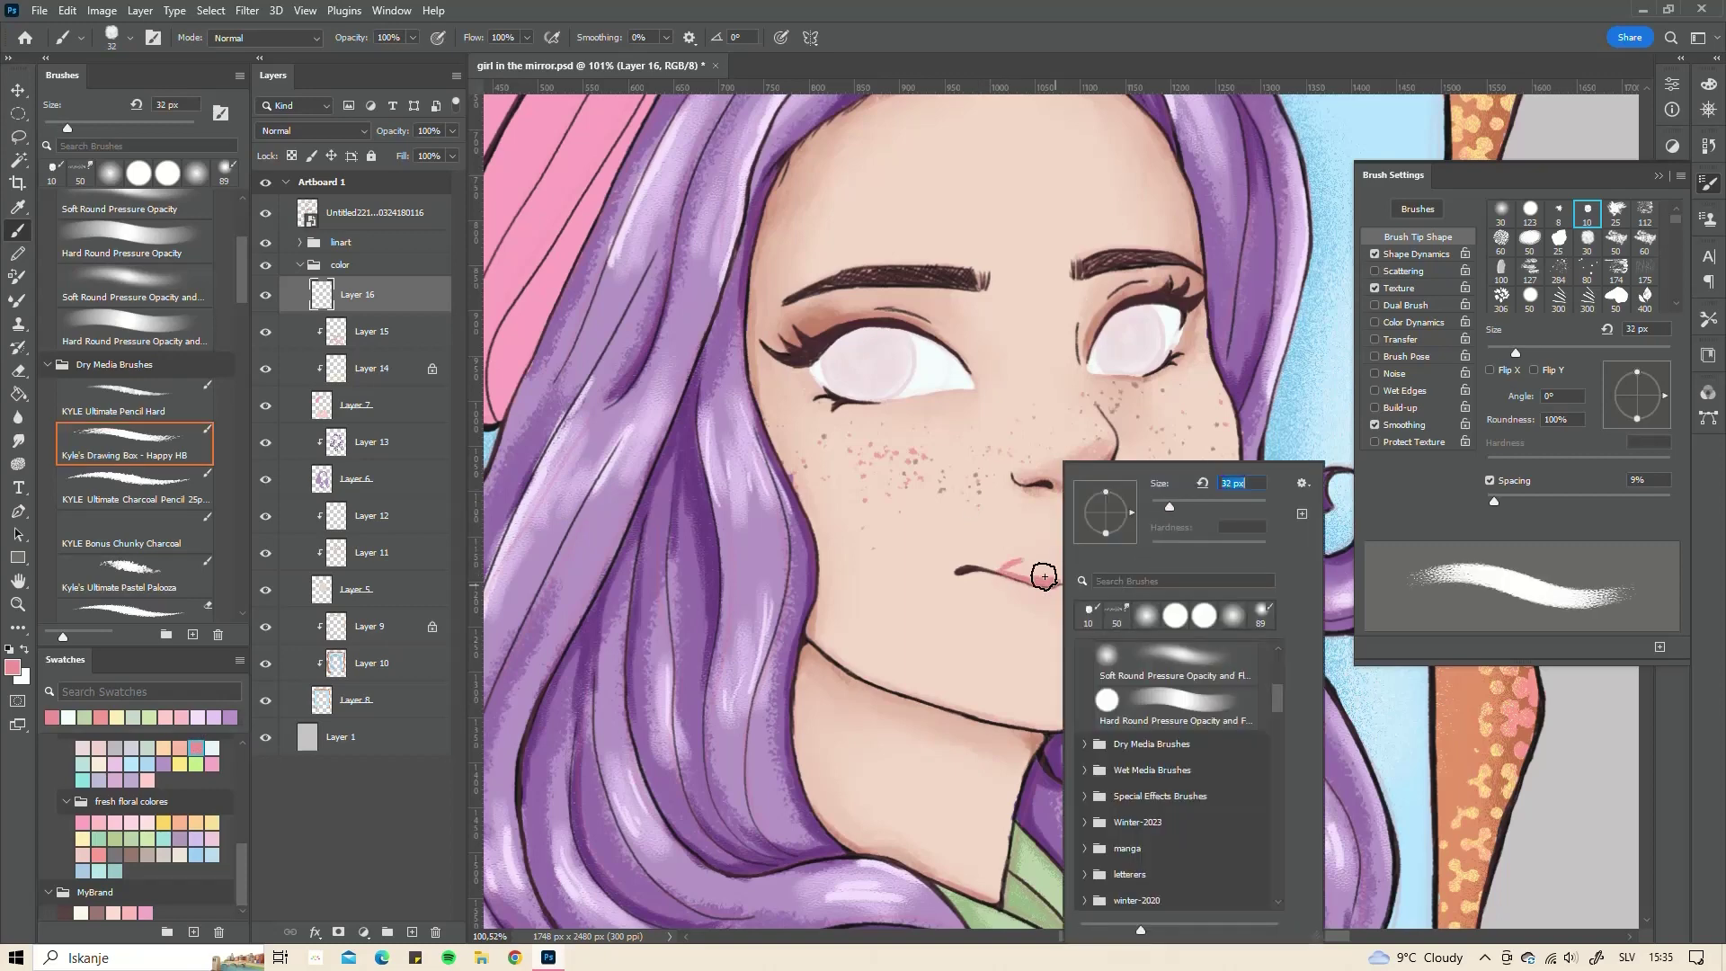
pyautogui.press('Return')
pyautogui.moveTo(1003, 575)
pyautogui.mouseDown()
pyautogui.moveTo(1075, 572)
pyautogui.moveTo(1119, 603)
pyautogui.moveTo(1020, 594)
pyautogui.mouseUp()
pyautogui.press('[')
pyautogui.press('[')
pyautogui.press('[')
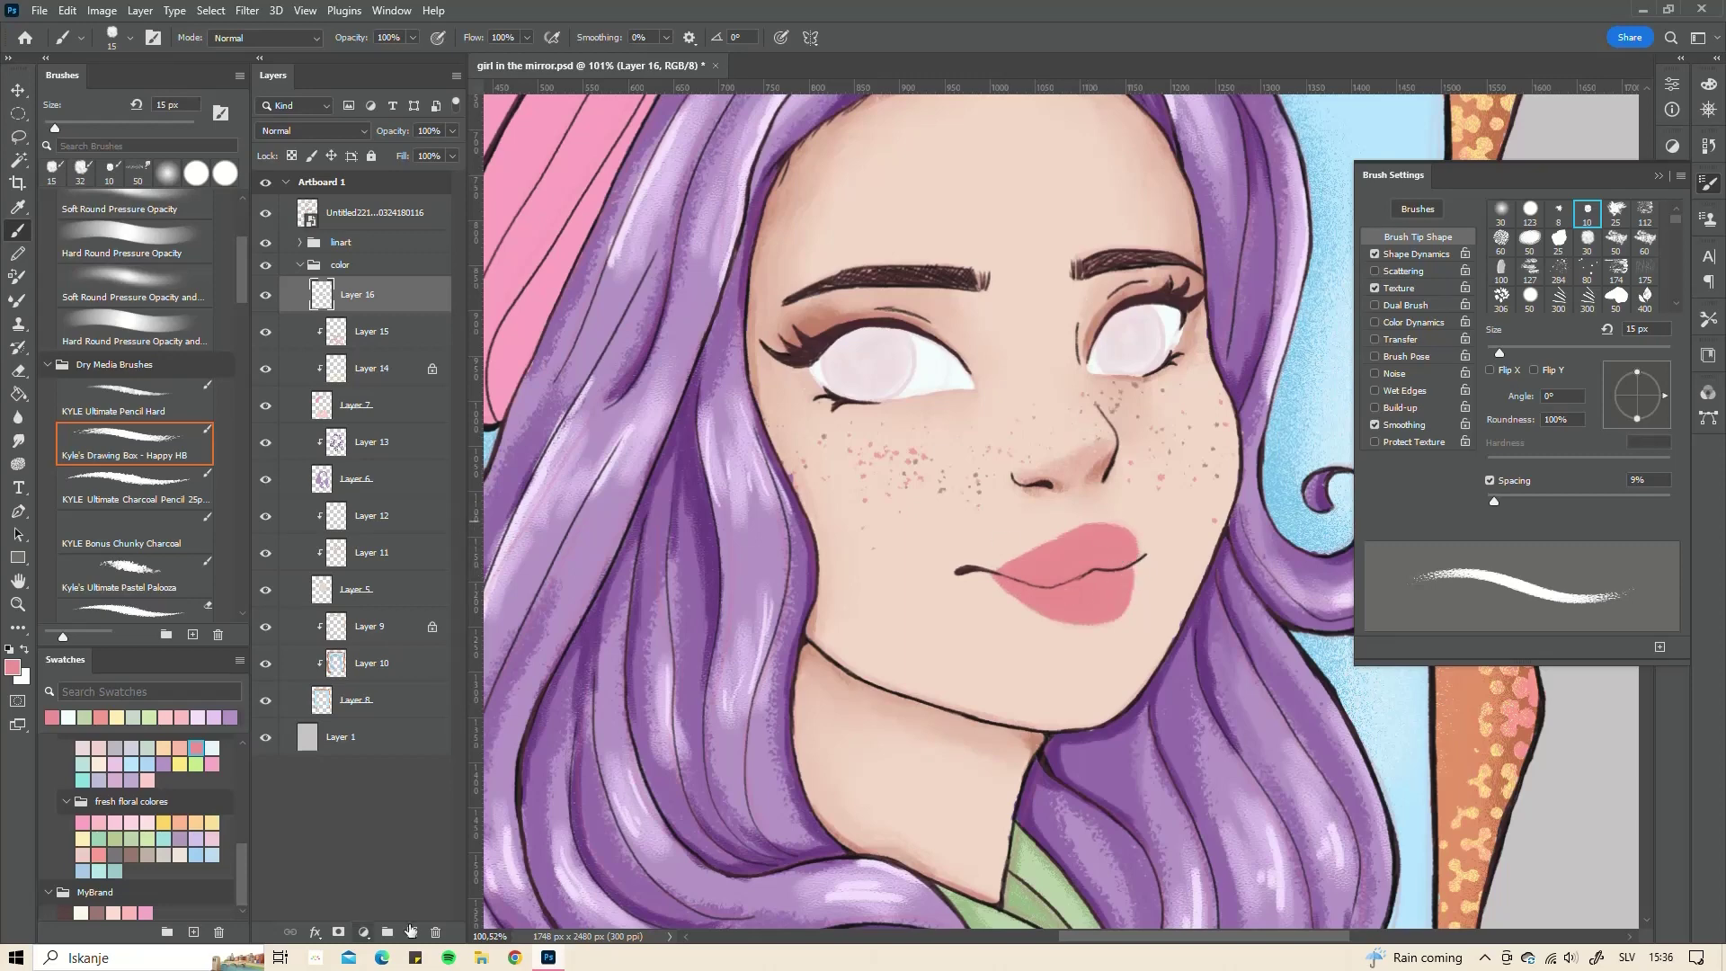
# - Add a new layer clipped to the lips layer below
pyautogui.click(410, 930)
pyautogui.rightClick(363, 294)
pyautogui.click(430, 531)
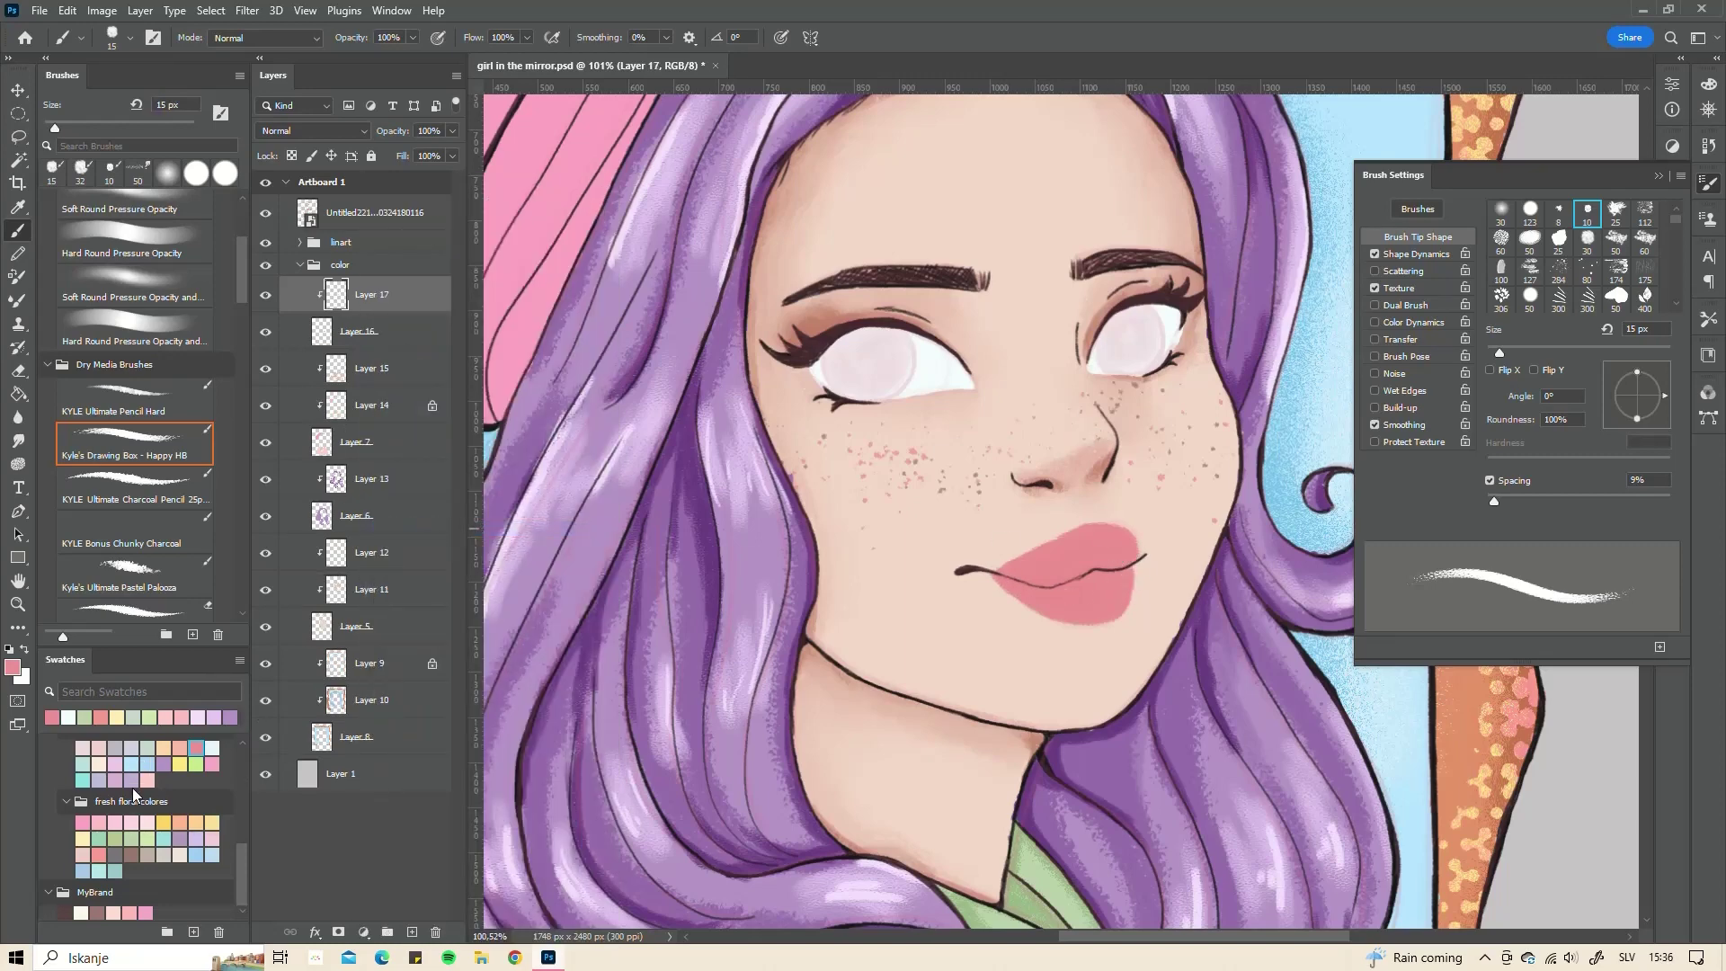
# - Paint both irises green, then shade the left with darker olive at 63% opacity
pyautogui.click(115, 838)
pyautogui.moveTo(832, 346)
pyautogui.mouseDown()
pyautogui.moveTo(858, 400)
pyautogui.moveTo(907, 351)
pyautogui.moveTo(837, 361)
pyautogui.mouseUp()
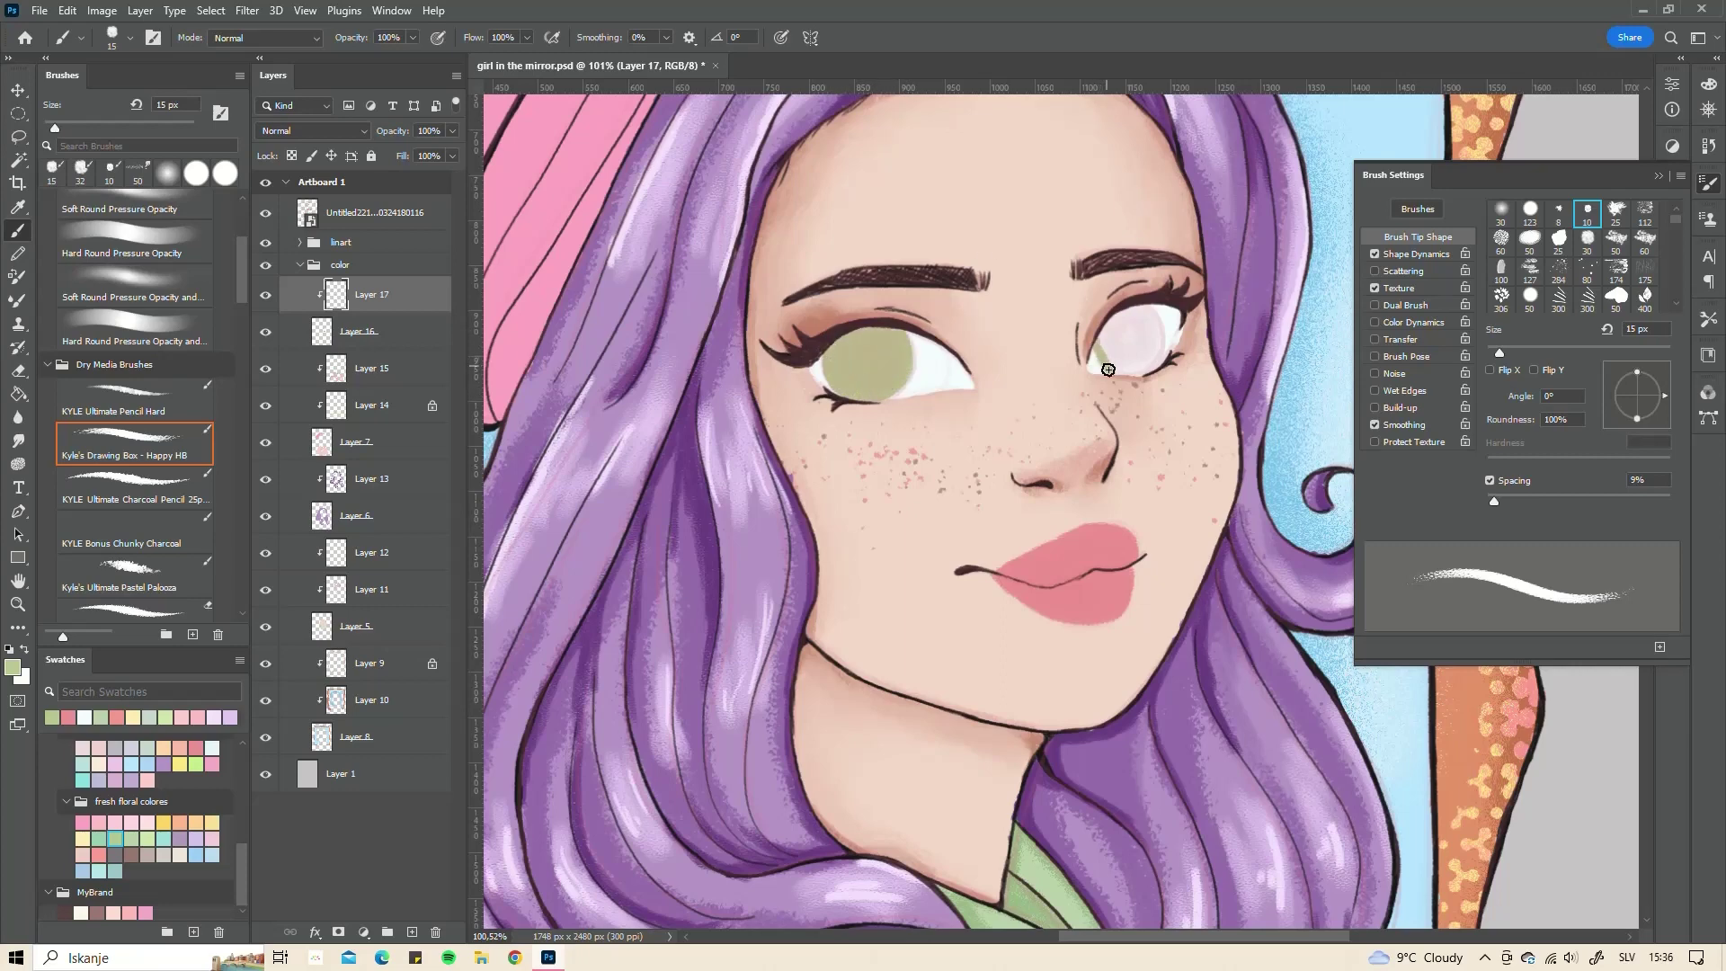
pyautogui.moveTo(1109, 370)
pyautogui.mouseDown()
pyautogui.moveTo(1160, 355)
pyautogui.moveTo(1098, 355)
pyautogui.moveTo(1134, 314)
pyautogui.moveTo(1155, 346)
pyautogui.mouseUp()
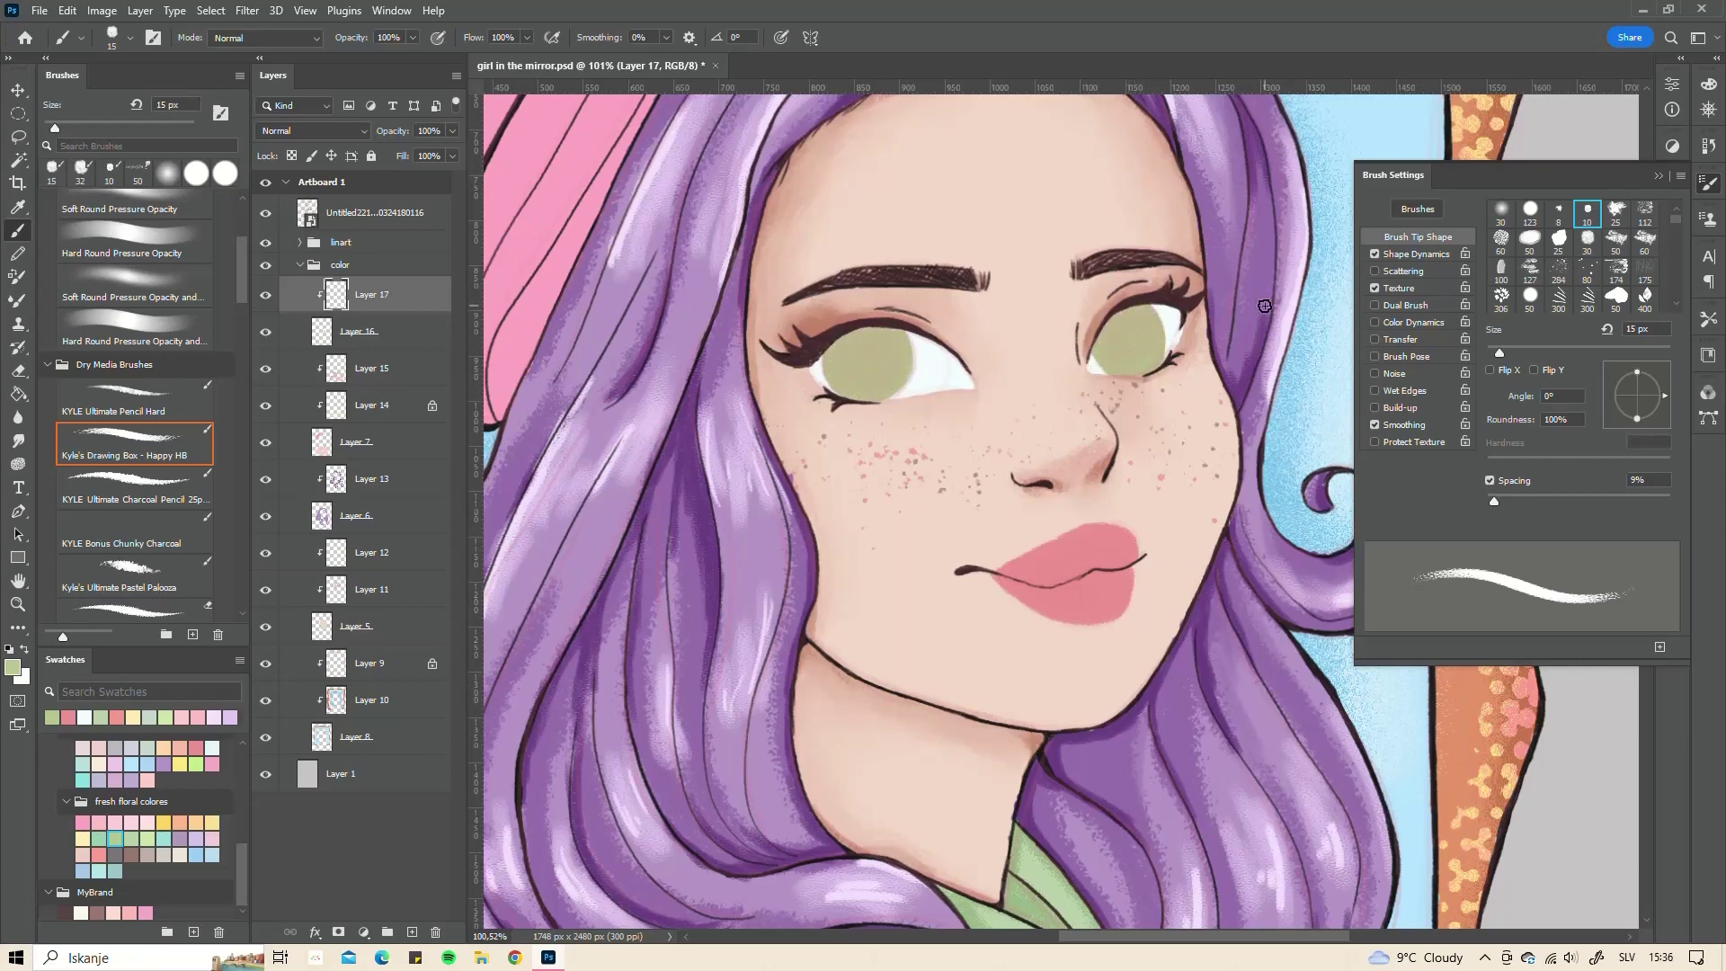
pyautogui.click(1708, 84)
pyautogui.moveTo(1525, 142); pyautogui.dragTo(1561, 211)
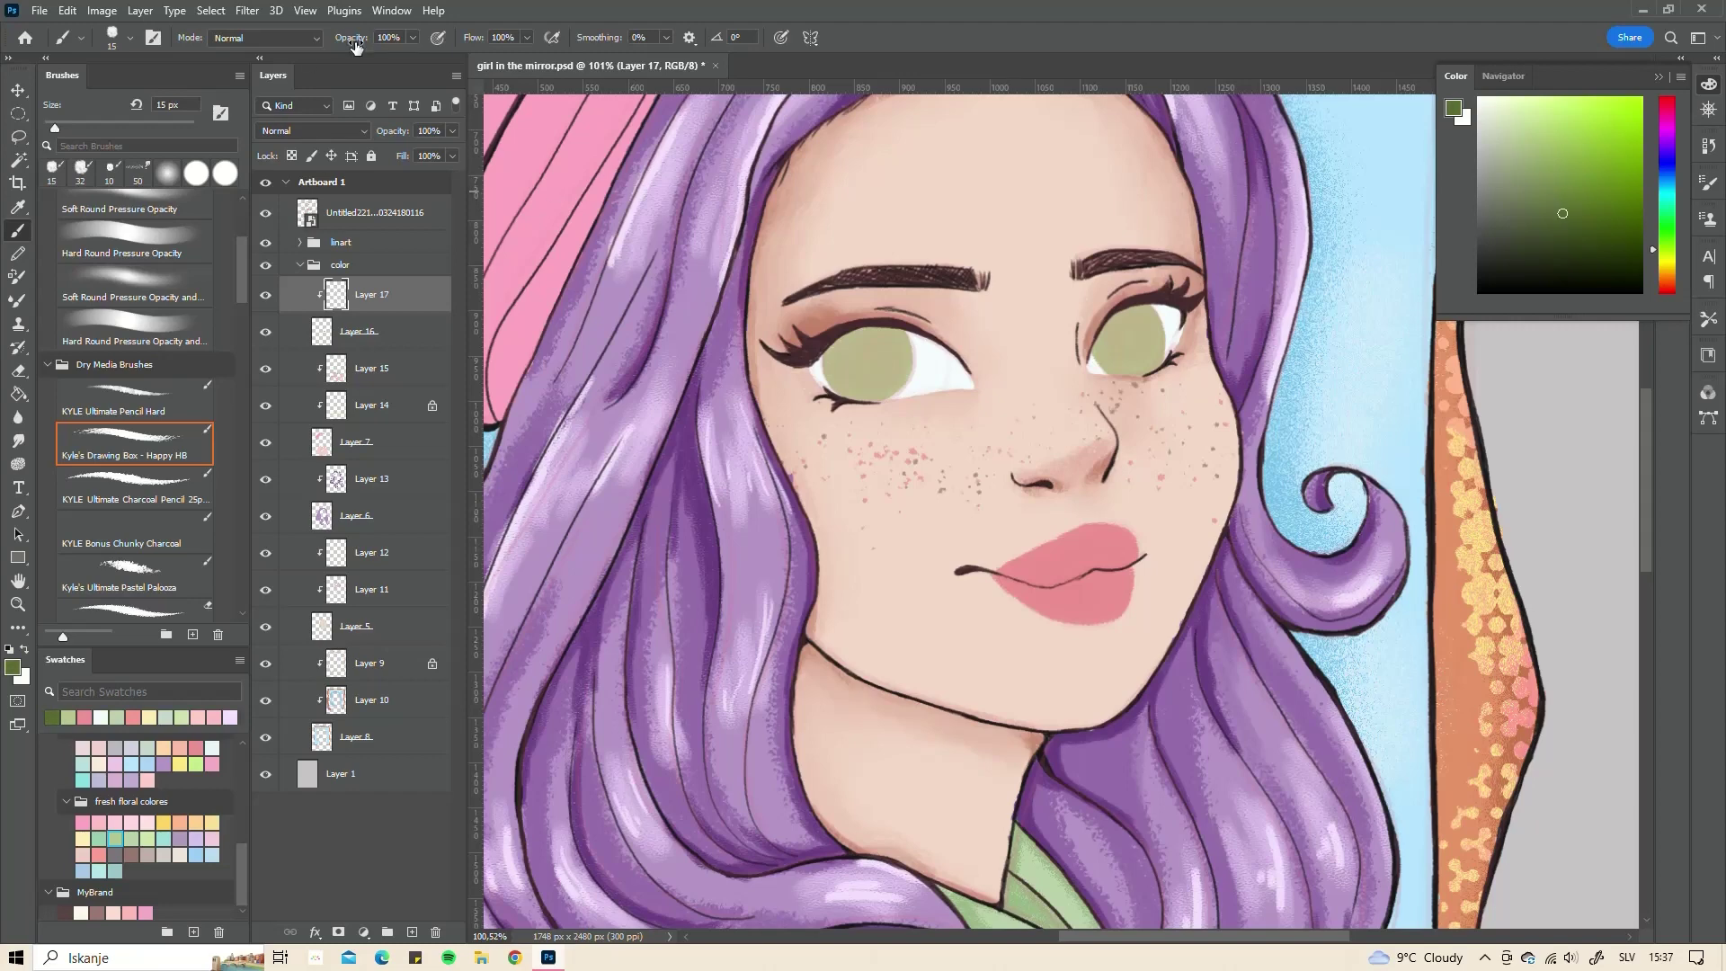
pyautogui.moveTo(328, 41); pyautogui.dragTo(319, 40)
pyautogui.click(1708, 182)
pyautogui.moveTo(1503, 352); pyautogui.dragTo(1510, 352)
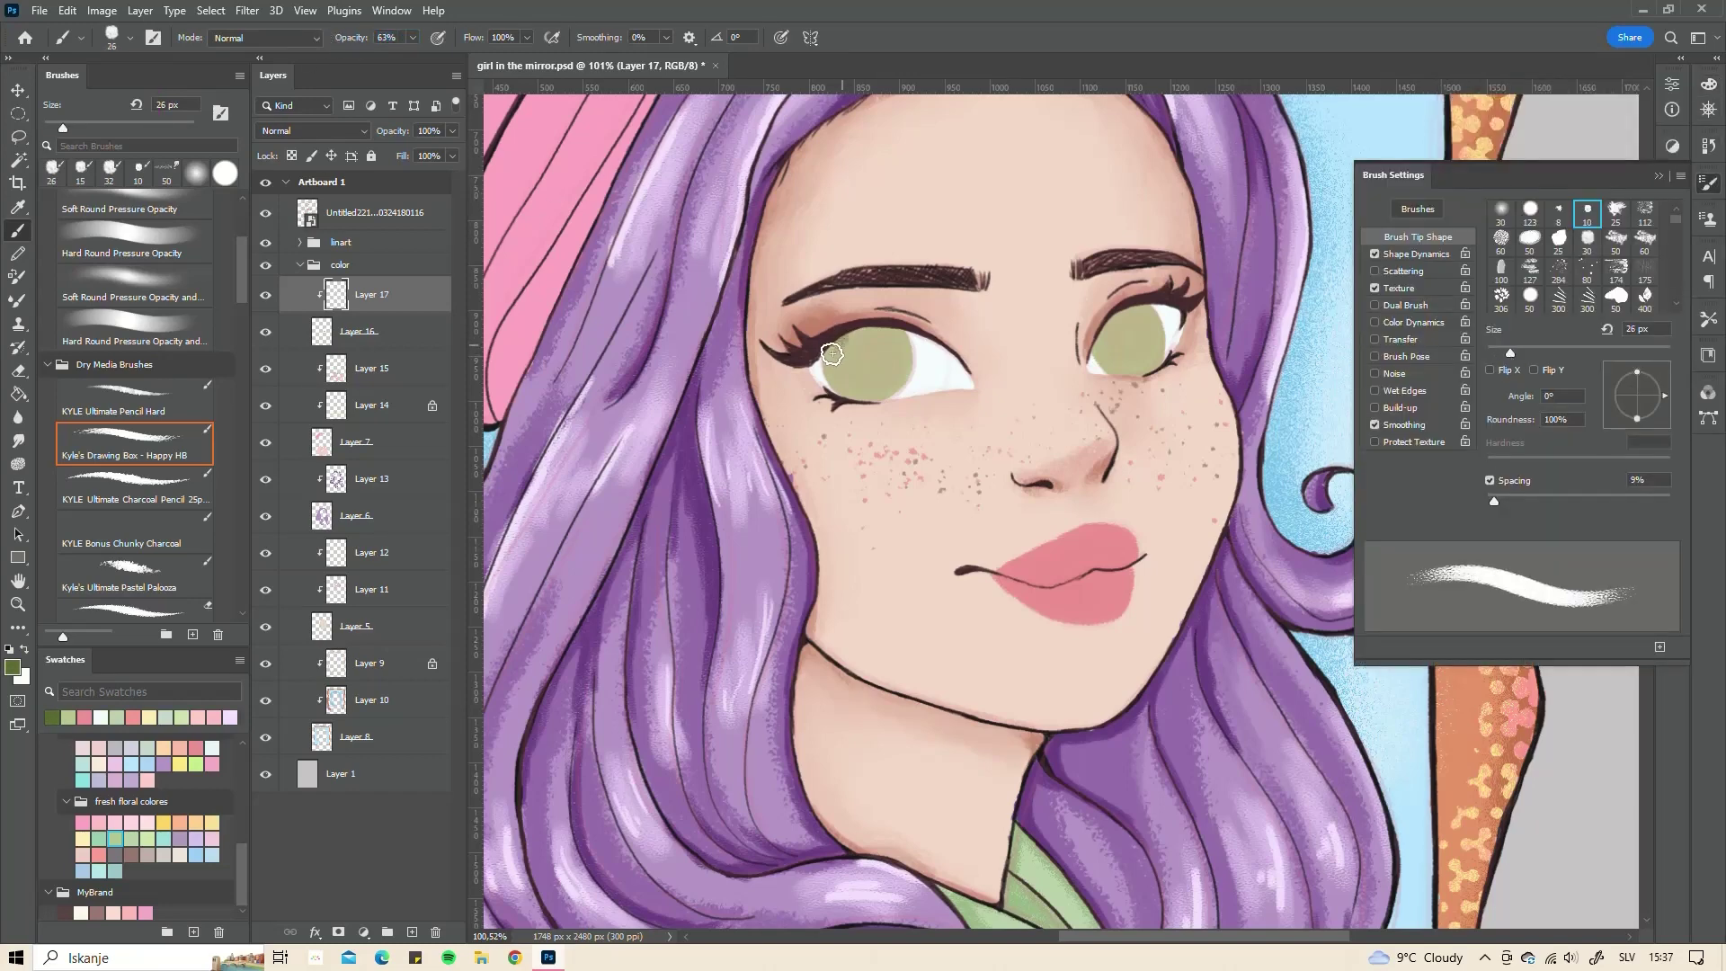
pyautogui.moveTo(852, 331)
pyautogui.mouseDown()
pyautogui.moveTo(841, 352)
pyautogui.moveTo(899, 360)
pyautogui.mouseUp()
# - Deepen the olive shading on both irises at 30% flow with a 19 px brush
pyautogui.write('30')
pyautogui.press('Return')
pyautogui.press('6')
pyautogui.press('2')
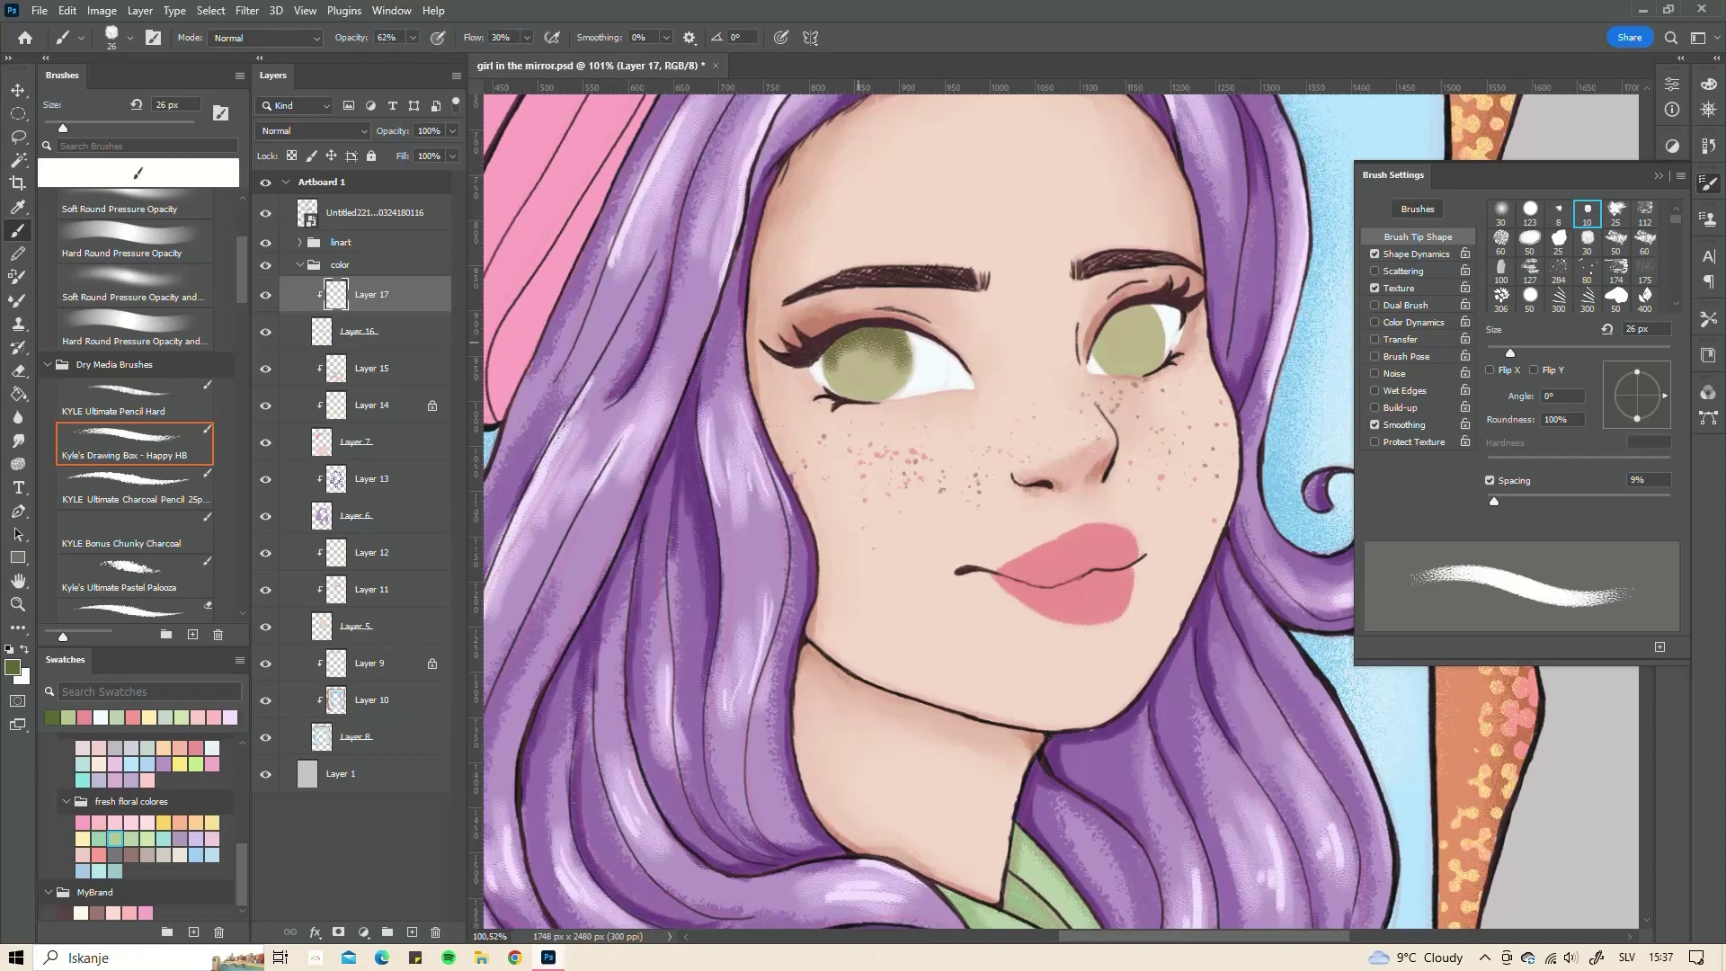
pyautogui.moveTo(1111, 314)
pyautogui.mouseDown()
pyautogui.moveTo(1150, 328)
pyautogui.moveTo(1135, 305)
pyautogui.moveTo(1111, 349)
pyautogui.mouseUp()
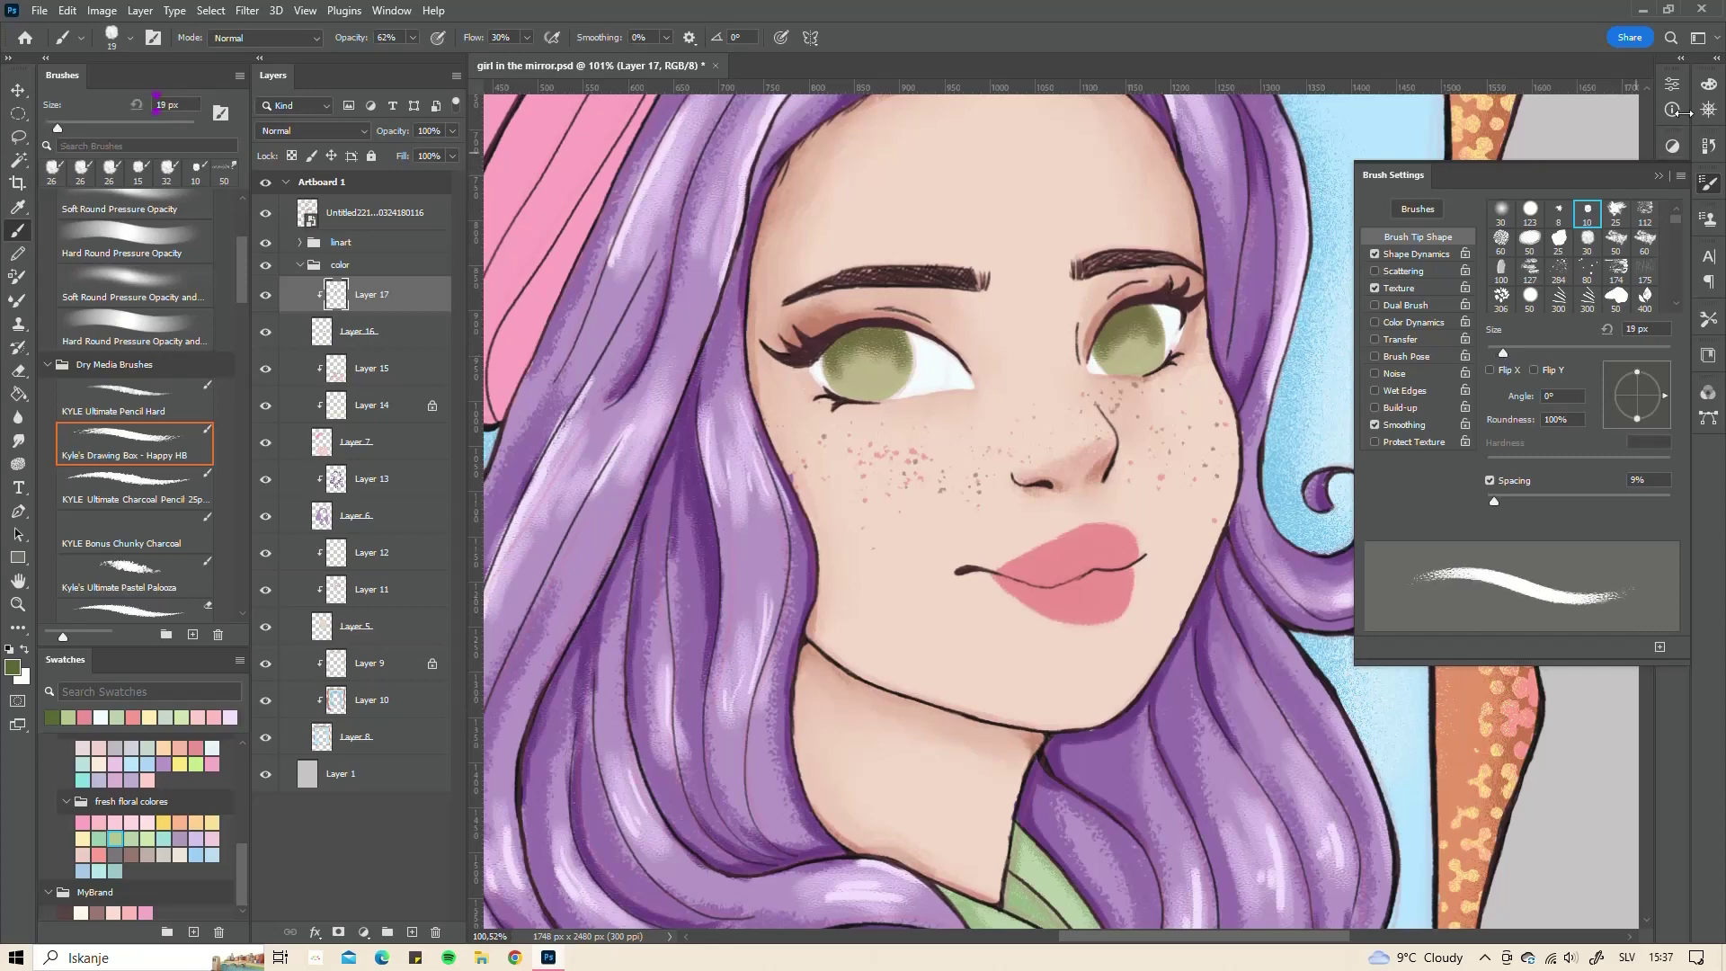
pyautogui.press('F5')
pyautogui.moveTo(863, 359)
pyautogui.mouseDown()
pyautogui.moveTo(876, 355)
pyautogui.moveTo(860, 376)
pyautogui.moveTo(877, 350)
pyautogui.moveTo(861, 355)
pyautogui.mouseUp()
pyautogui.moveTo(1125, 345); pyautogui.dragTo(1133, 345)
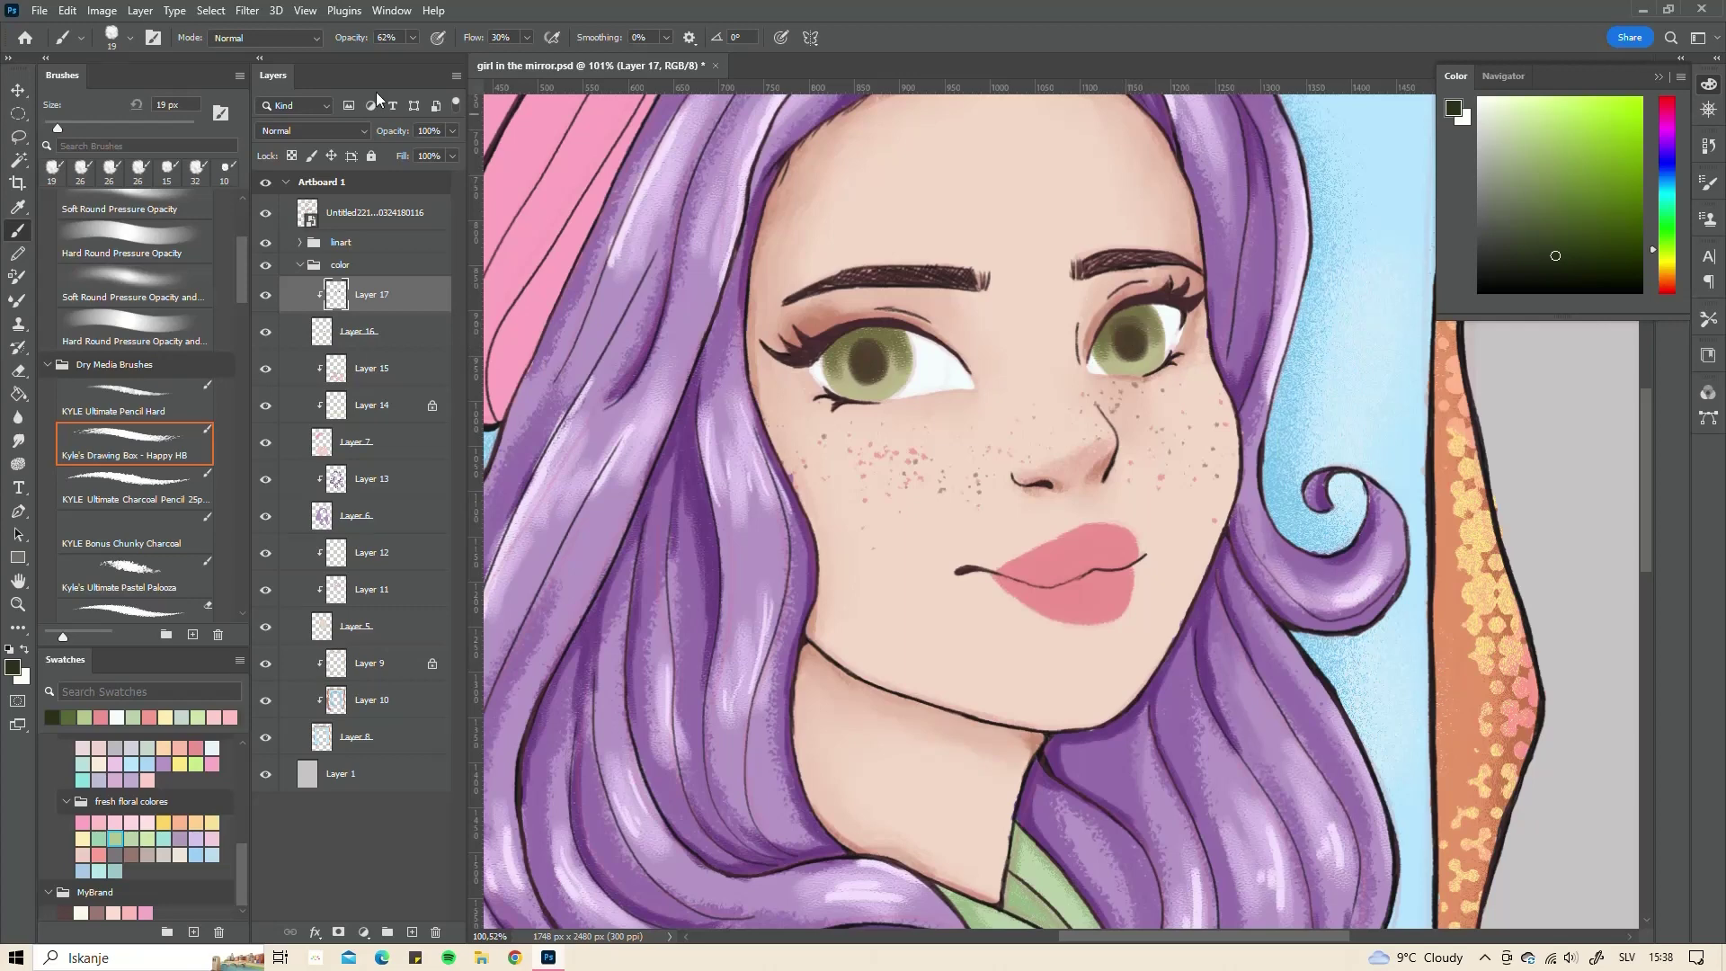
pyautogui.moveTo(1141, 343); pyautogui.dragTo(1125, 328)
# - Add dark olive pupils and pale yellow-green iris highlights at 50% opacity, 8 px brush
pyautogui.click(1528, 282)
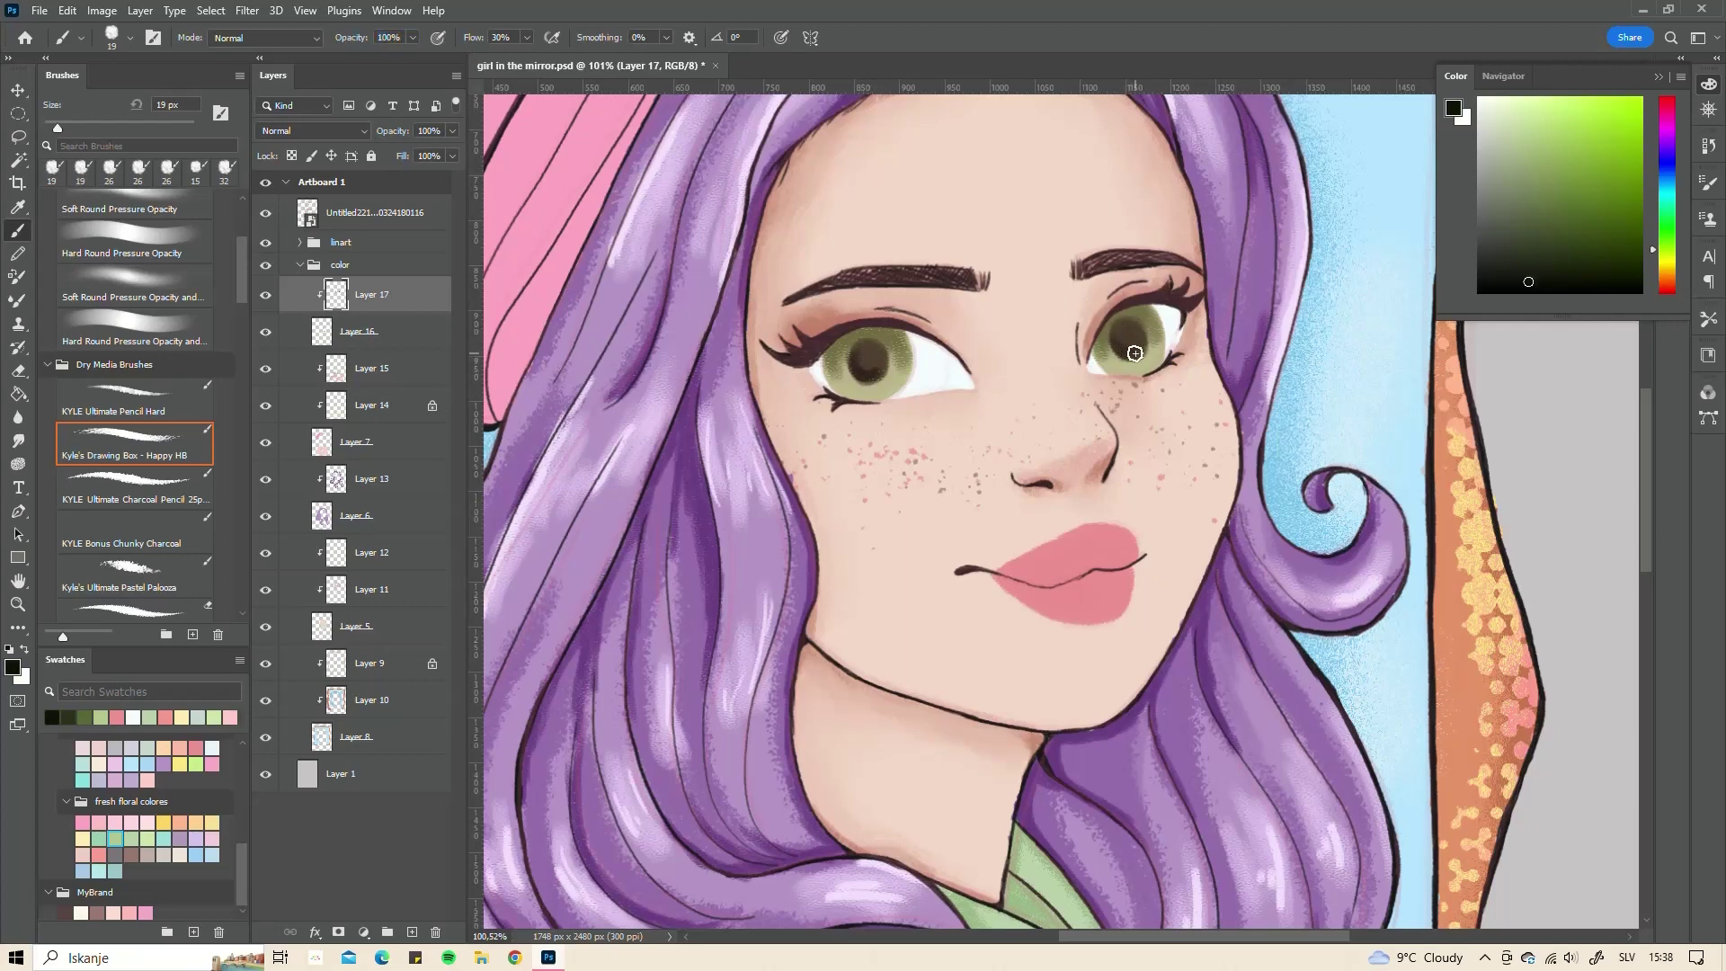
pyautogui.keyDown('alt'); pyautogui.click(1114, 314); pyautogui.keyUp('alt')
pyautogui.write('50')
pyautogui.press('Return')
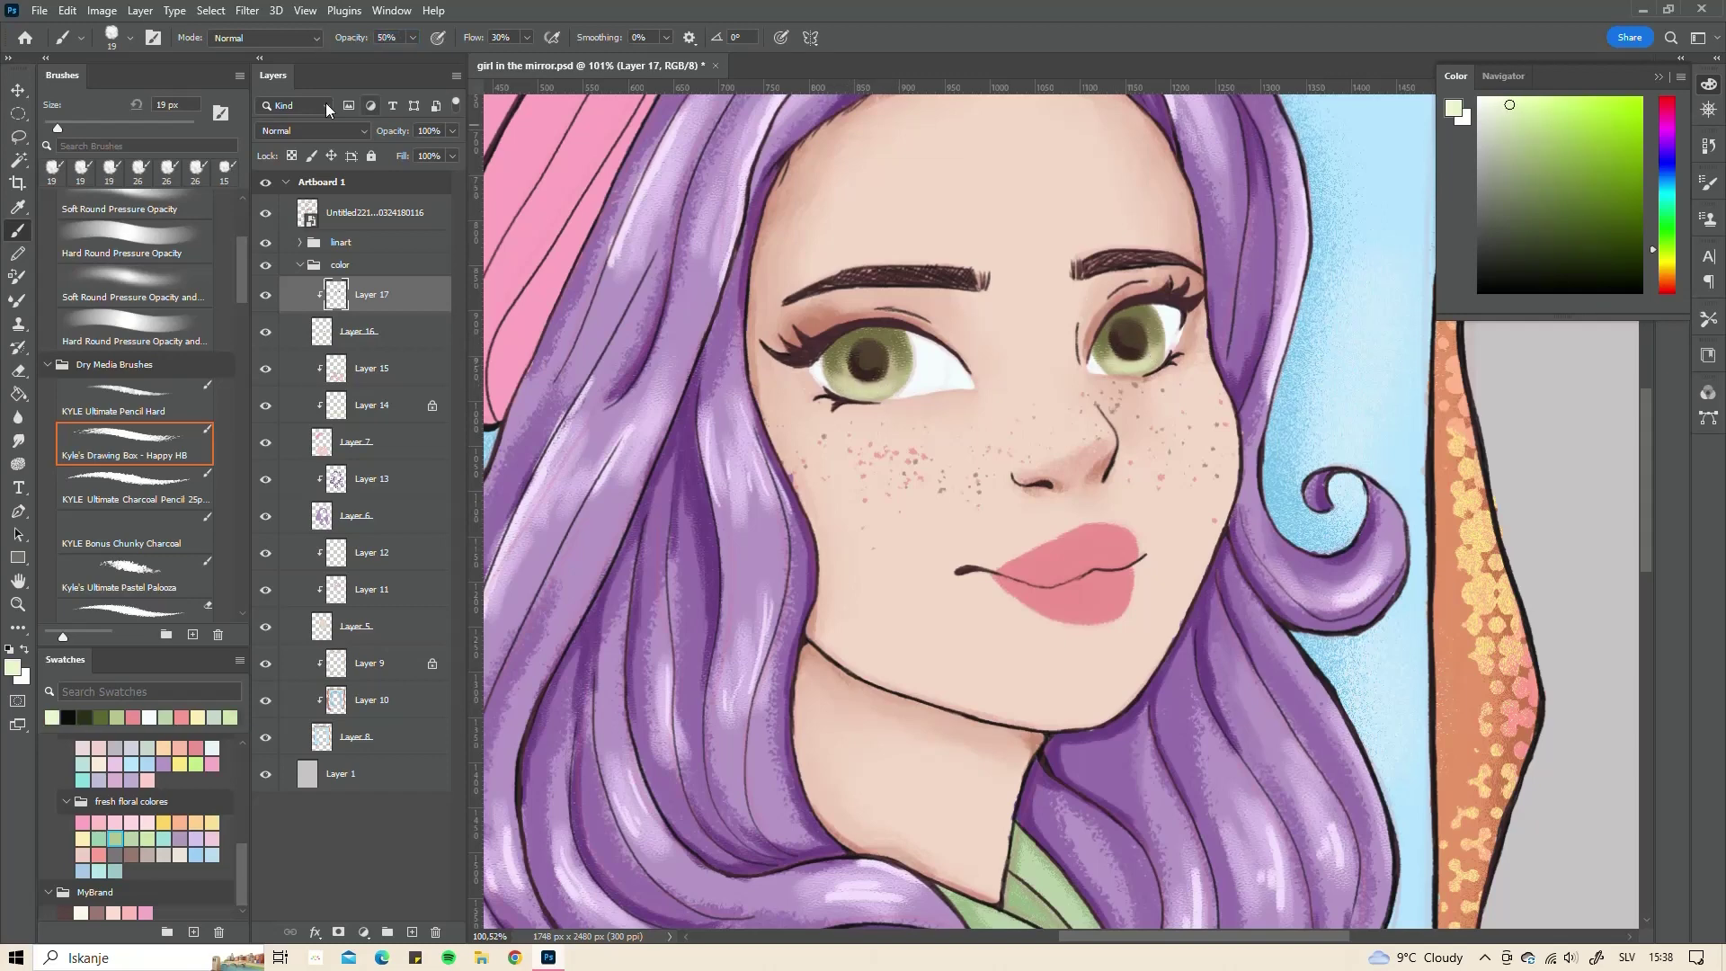
pyautogui.click(1708, 183)
pyautogui.press('[')
pyautogui.press('[')
pyautogui.press('[')
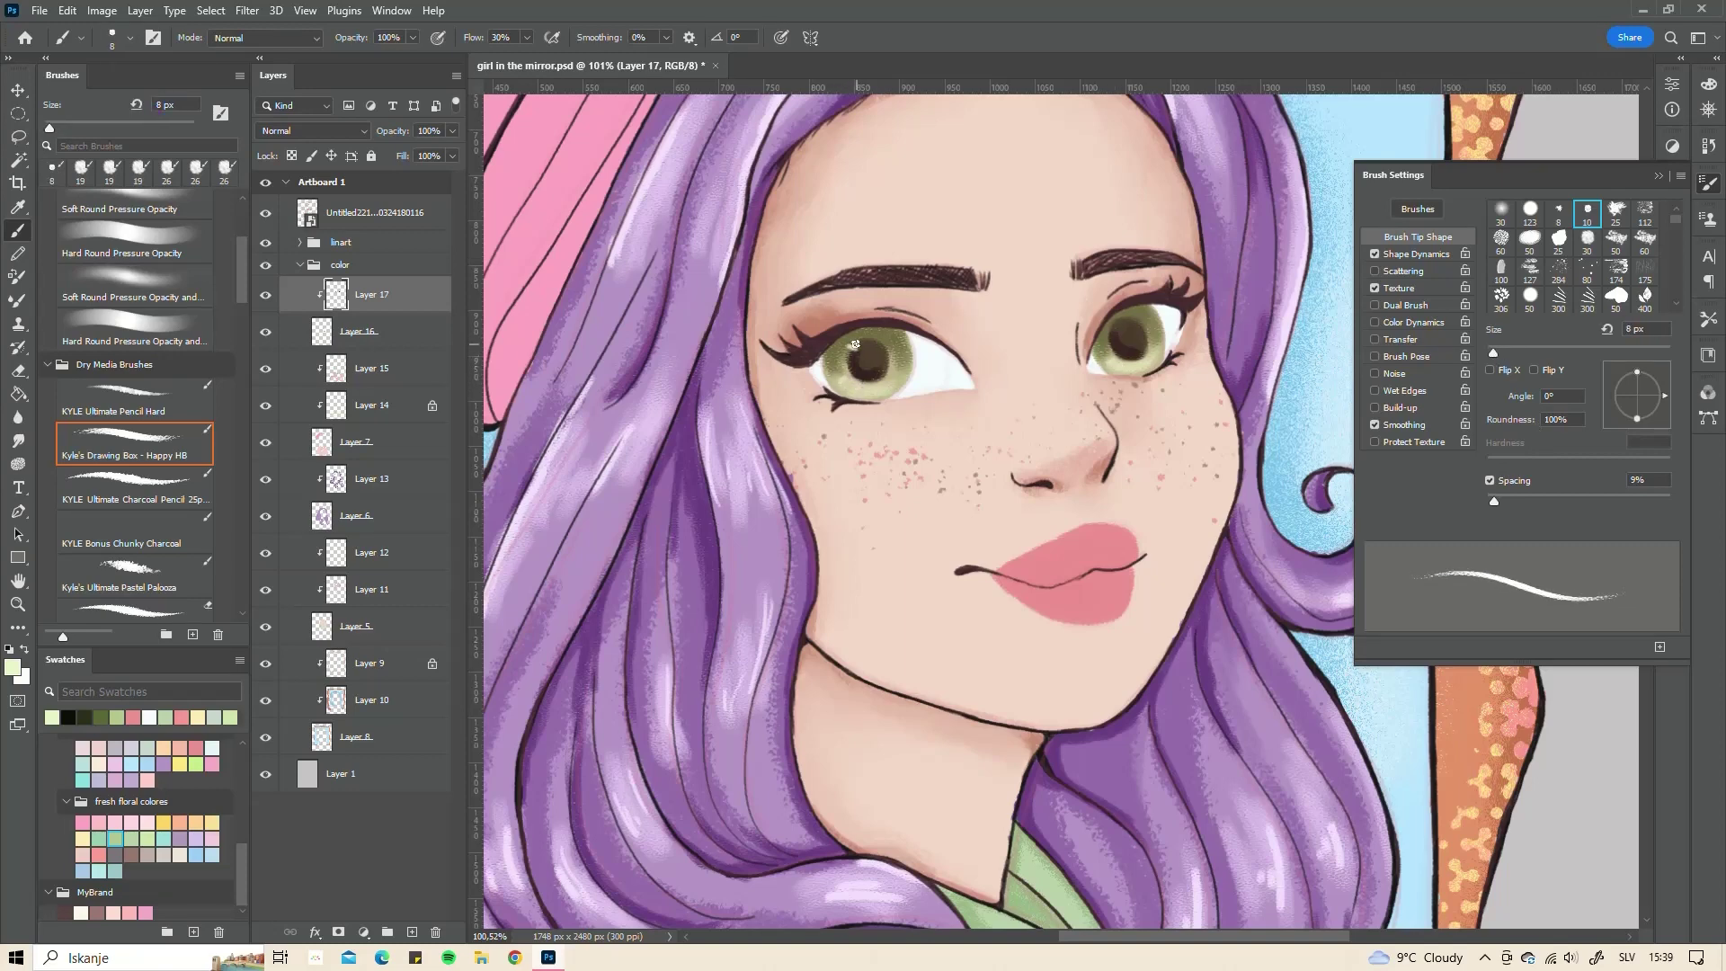
# - Shade across the lower lip in pink with a 16 px brush
pyautogui.click(1708, 84)
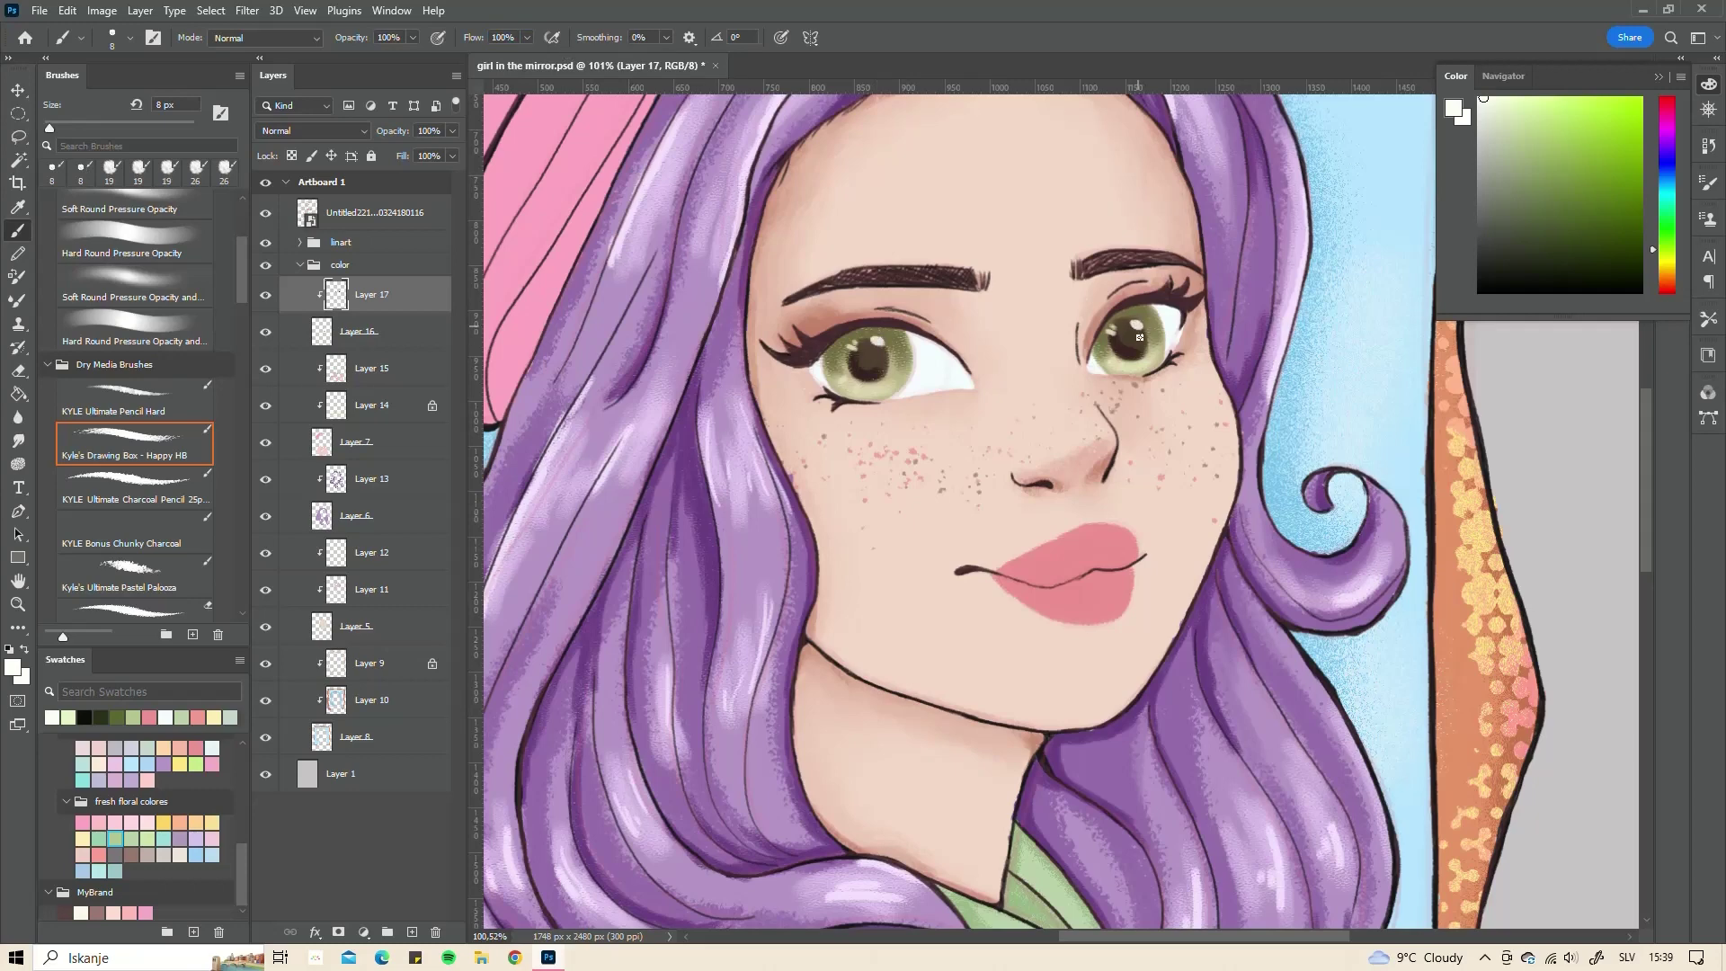
pyautogui.keyDown('alt'); pyautogui.click(1111, 555); pyautogui.keyUp('alt')
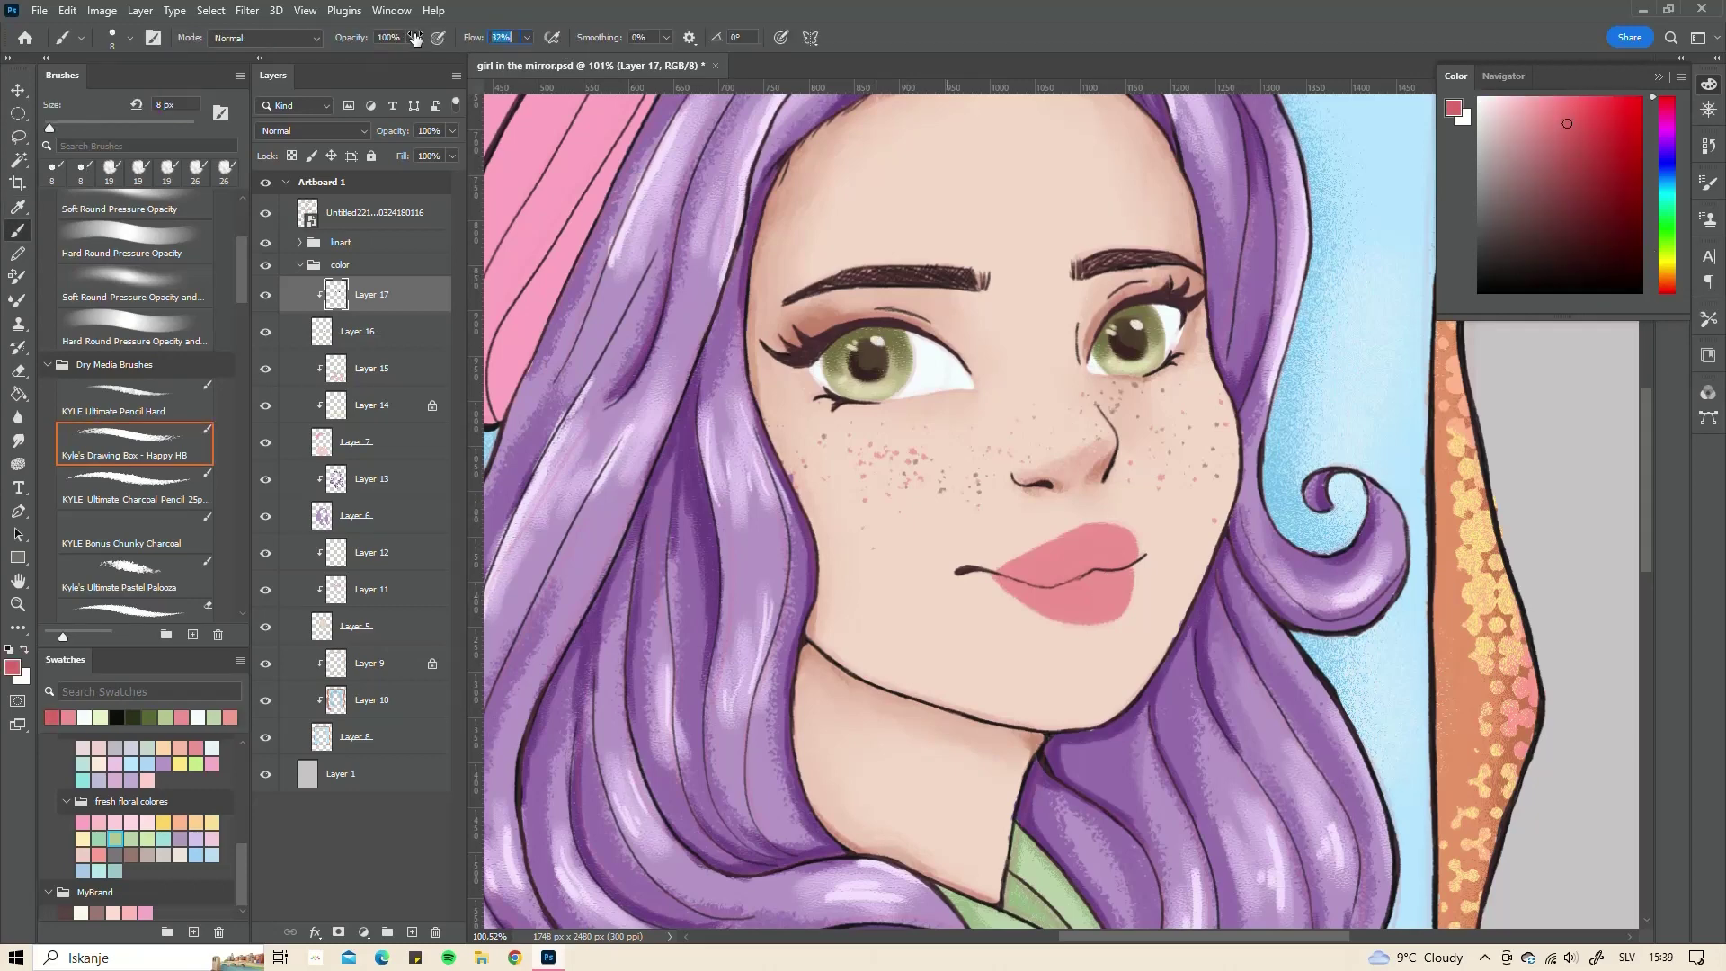
pyautogui.click(1708, 182)
pyautogui.moveTo(1495, 353); pyautogui.dragTo(1502, 353)
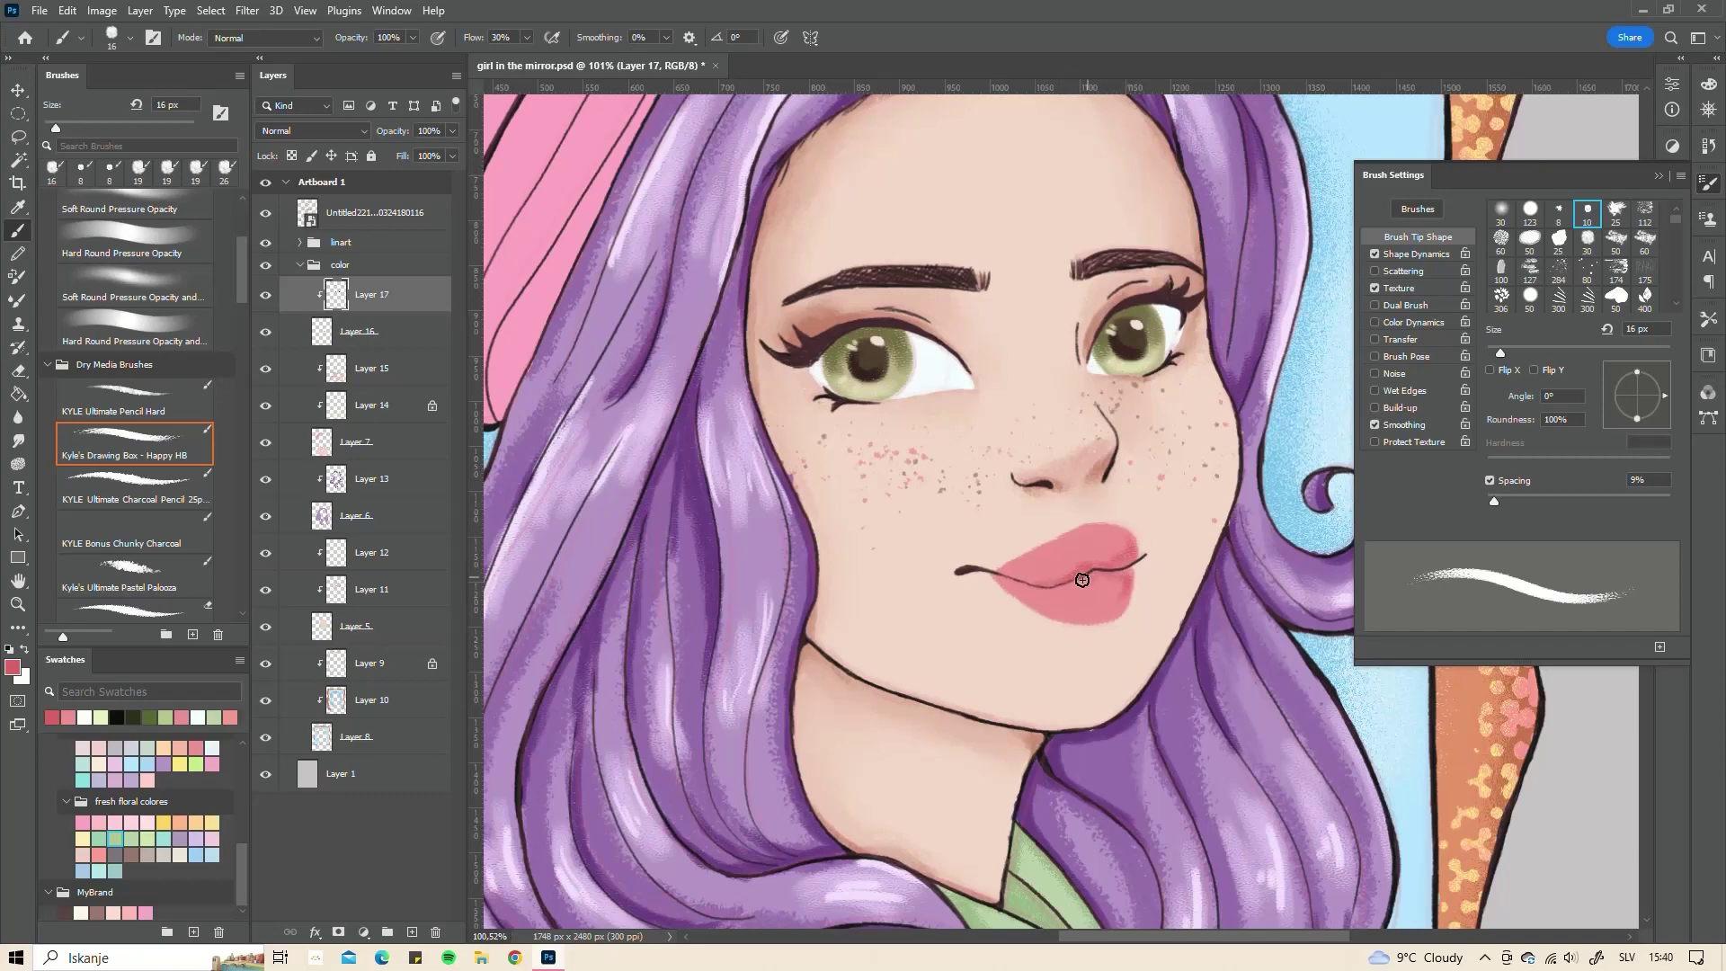
pyautogui.moveTo(1087, 573); pyautogui.dragTo(1102, 574)
pyautogui.press('[')
pyautogui.press('[')
pyautogui.press('[')
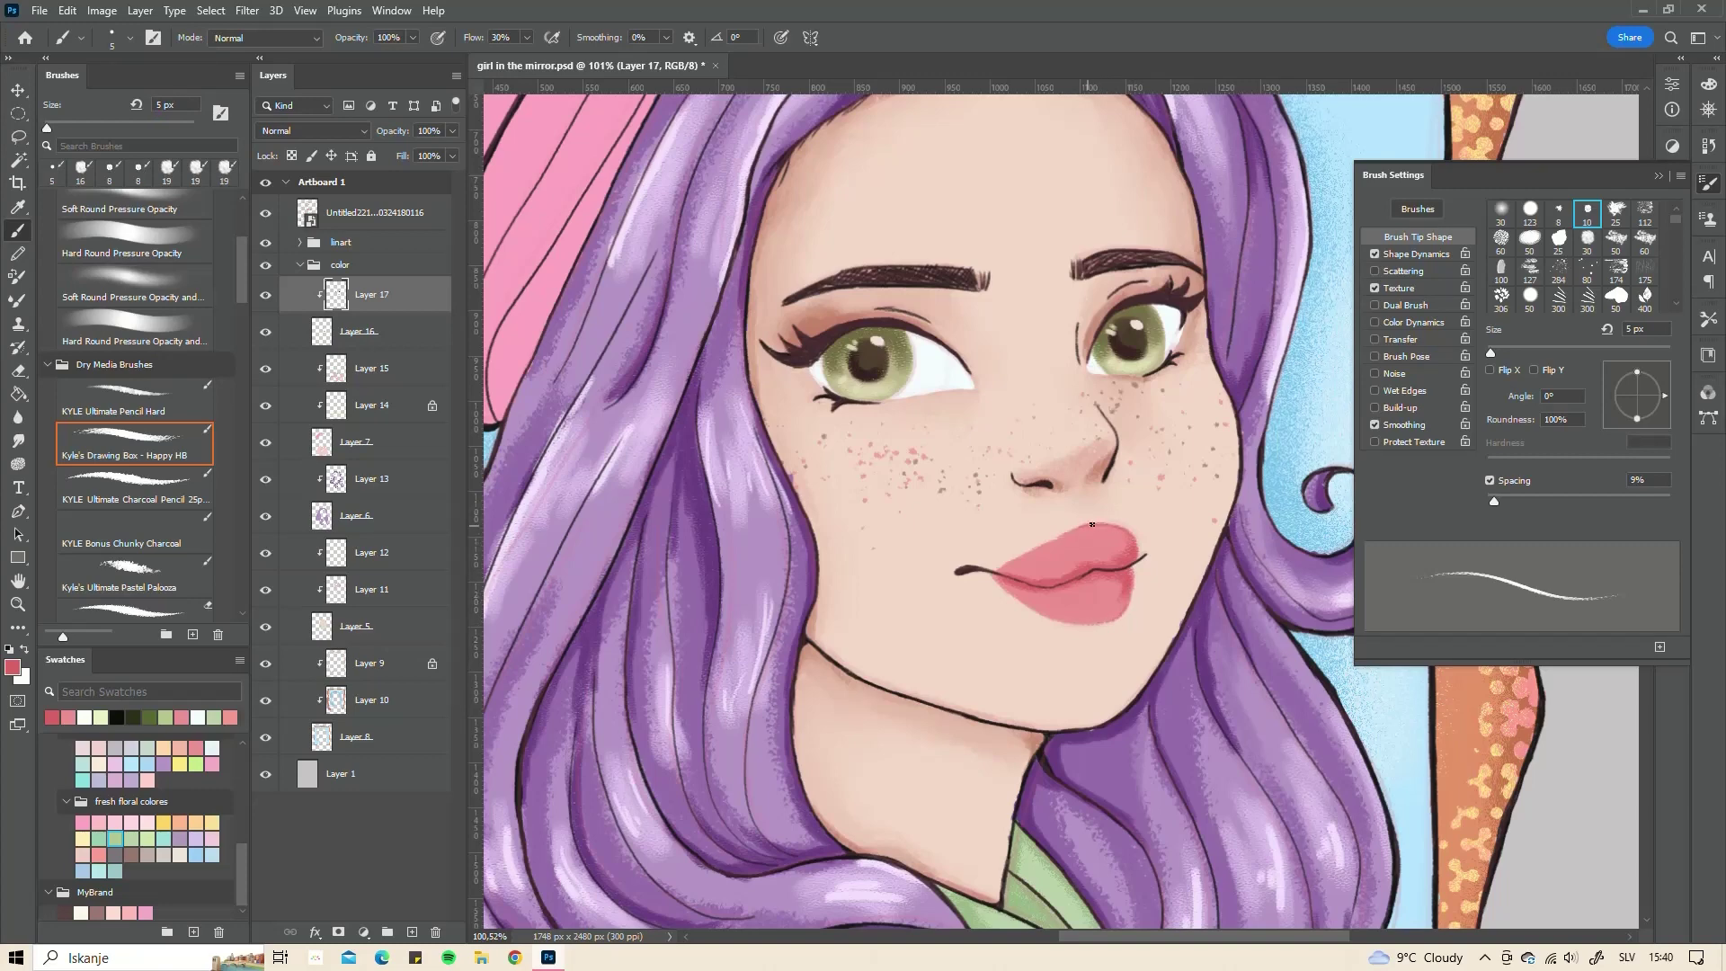
# - Paint a pale pink highlight on the lower lip at full opacity, 21 px brush
pyautogui.click(1707, 90)
pyautogui.click(1507, 97)
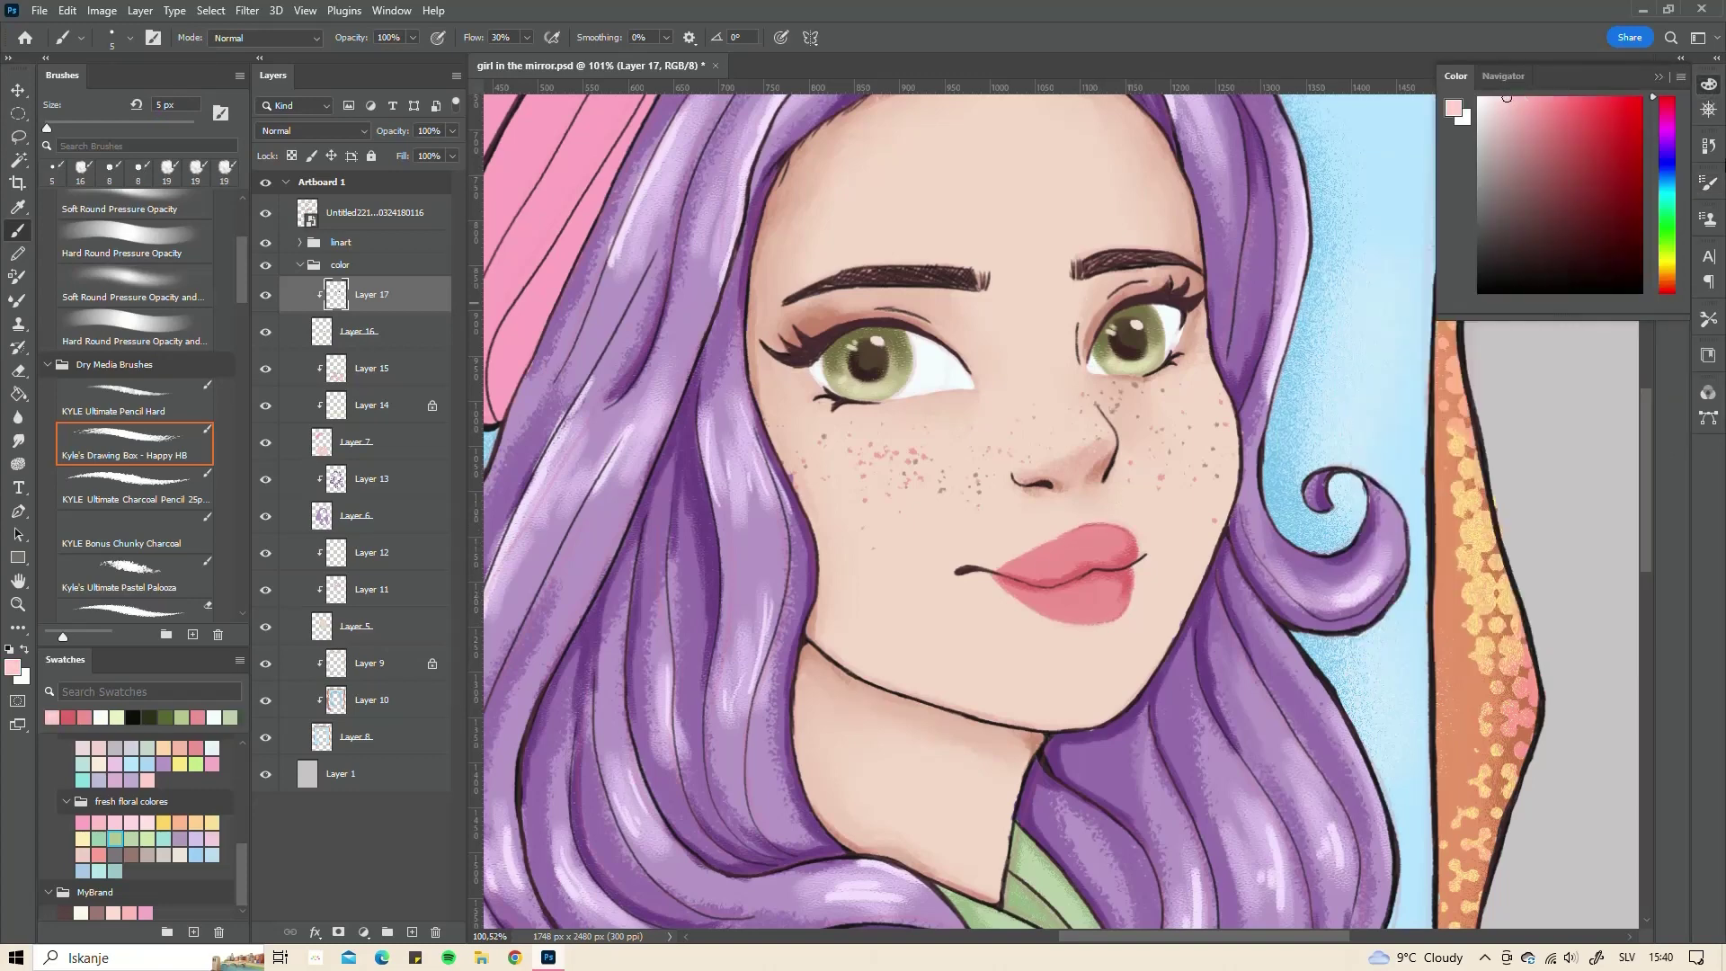
pyautogui.click(1708, 184)
pyautogui.moveTo(1494, 352); pyautogui.dragTo(1505, 352)
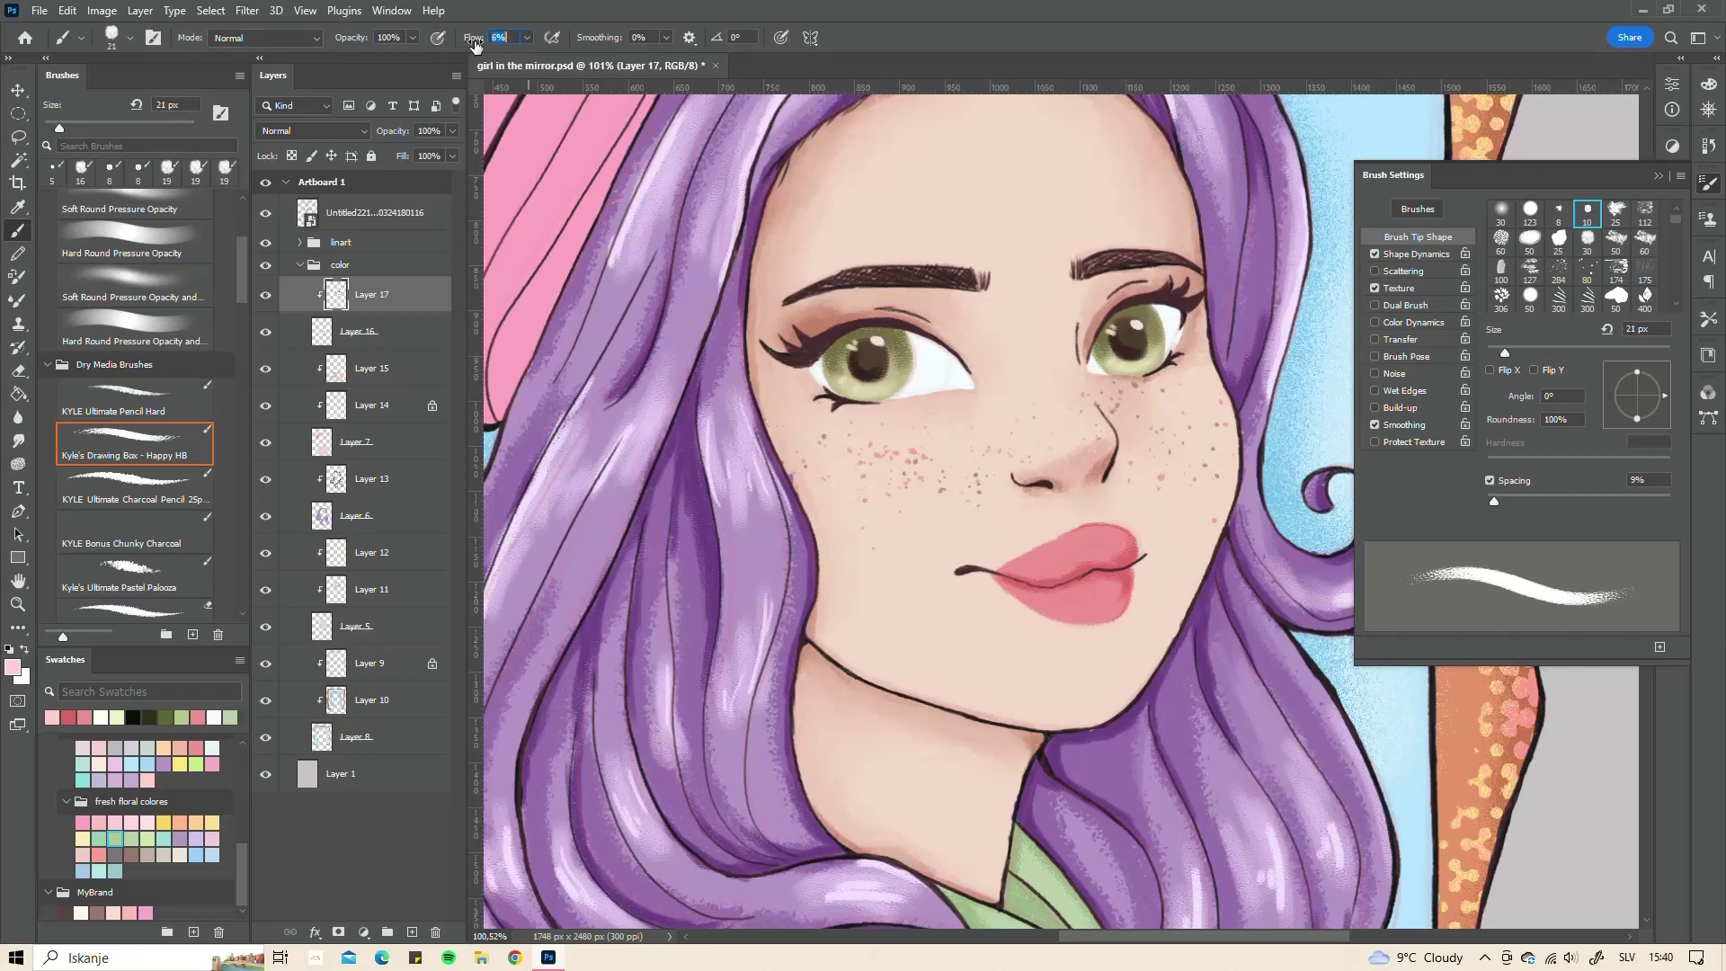
pyautogui.write('90')
pyautogui.press('Return')
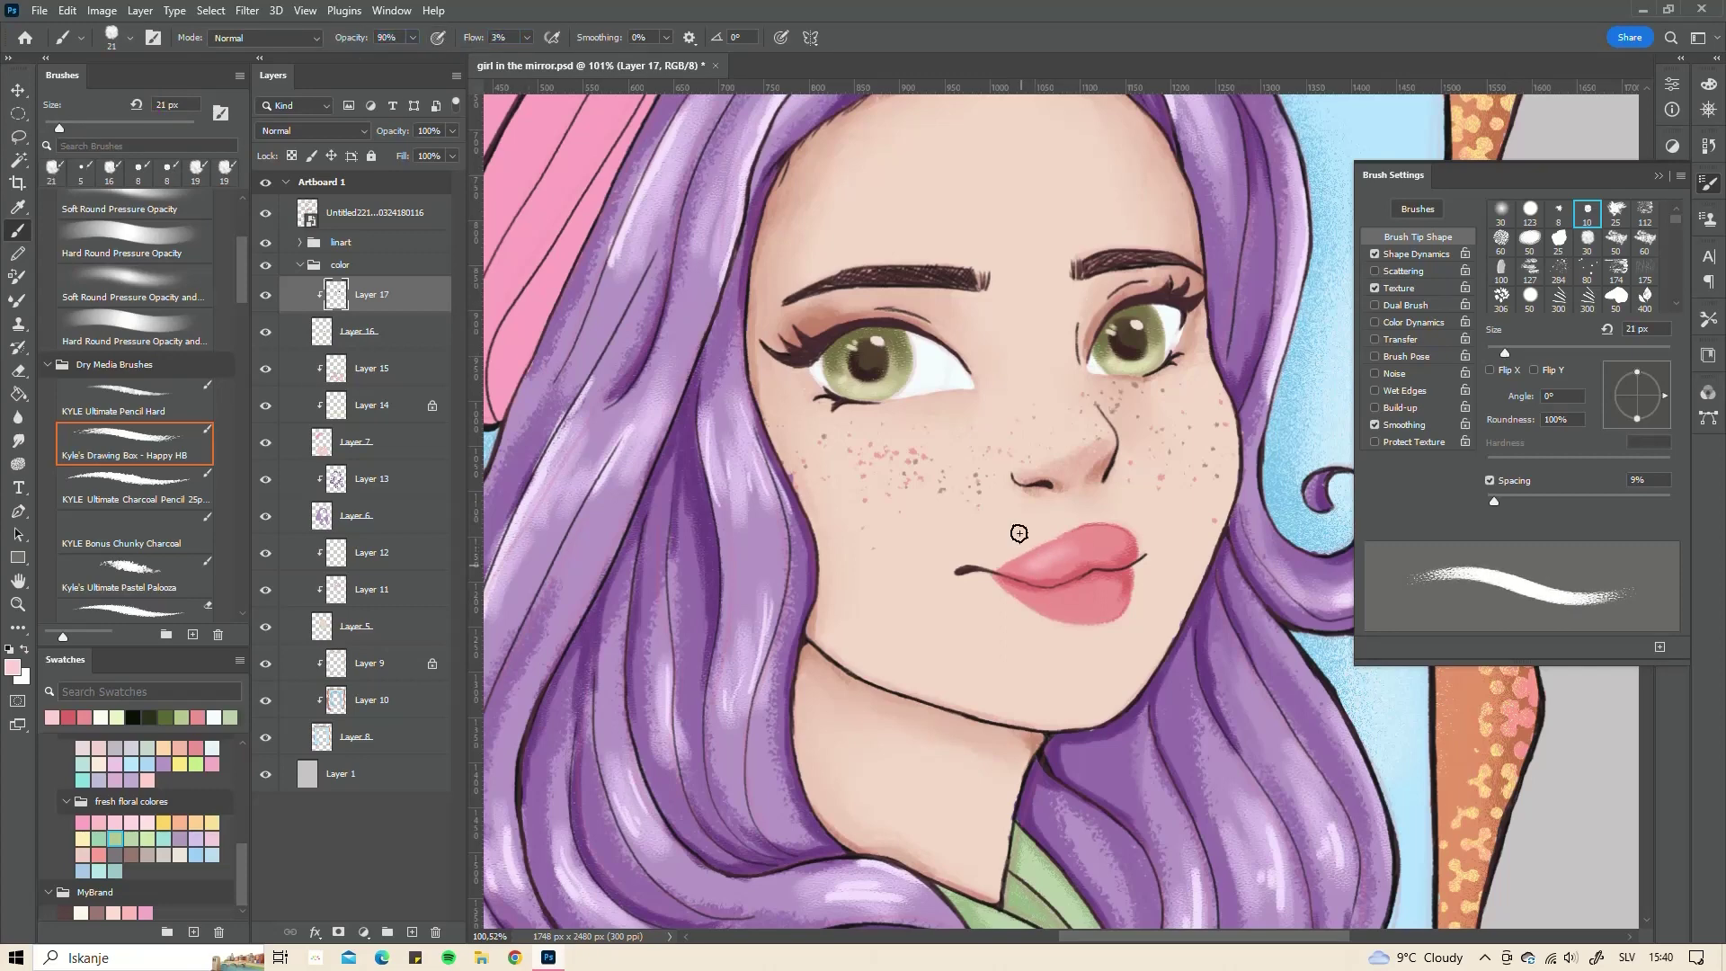
pyautogui.press('0')
pyautogui.hotkey('shift', '1')
pyautogui.moveTo(1100, 601)
pyautogui.mouseDown()
pyautogui.moveTo(1119, 593)
pyautogui.moveTo(1078, 593)
pyautogui.mouseUp()
# - Add a white gloss highlight on the upper lip with an 8 px brush, then add a new layer
pyautogui.click(1708, 85)
pyautogui.click(1449, 99)
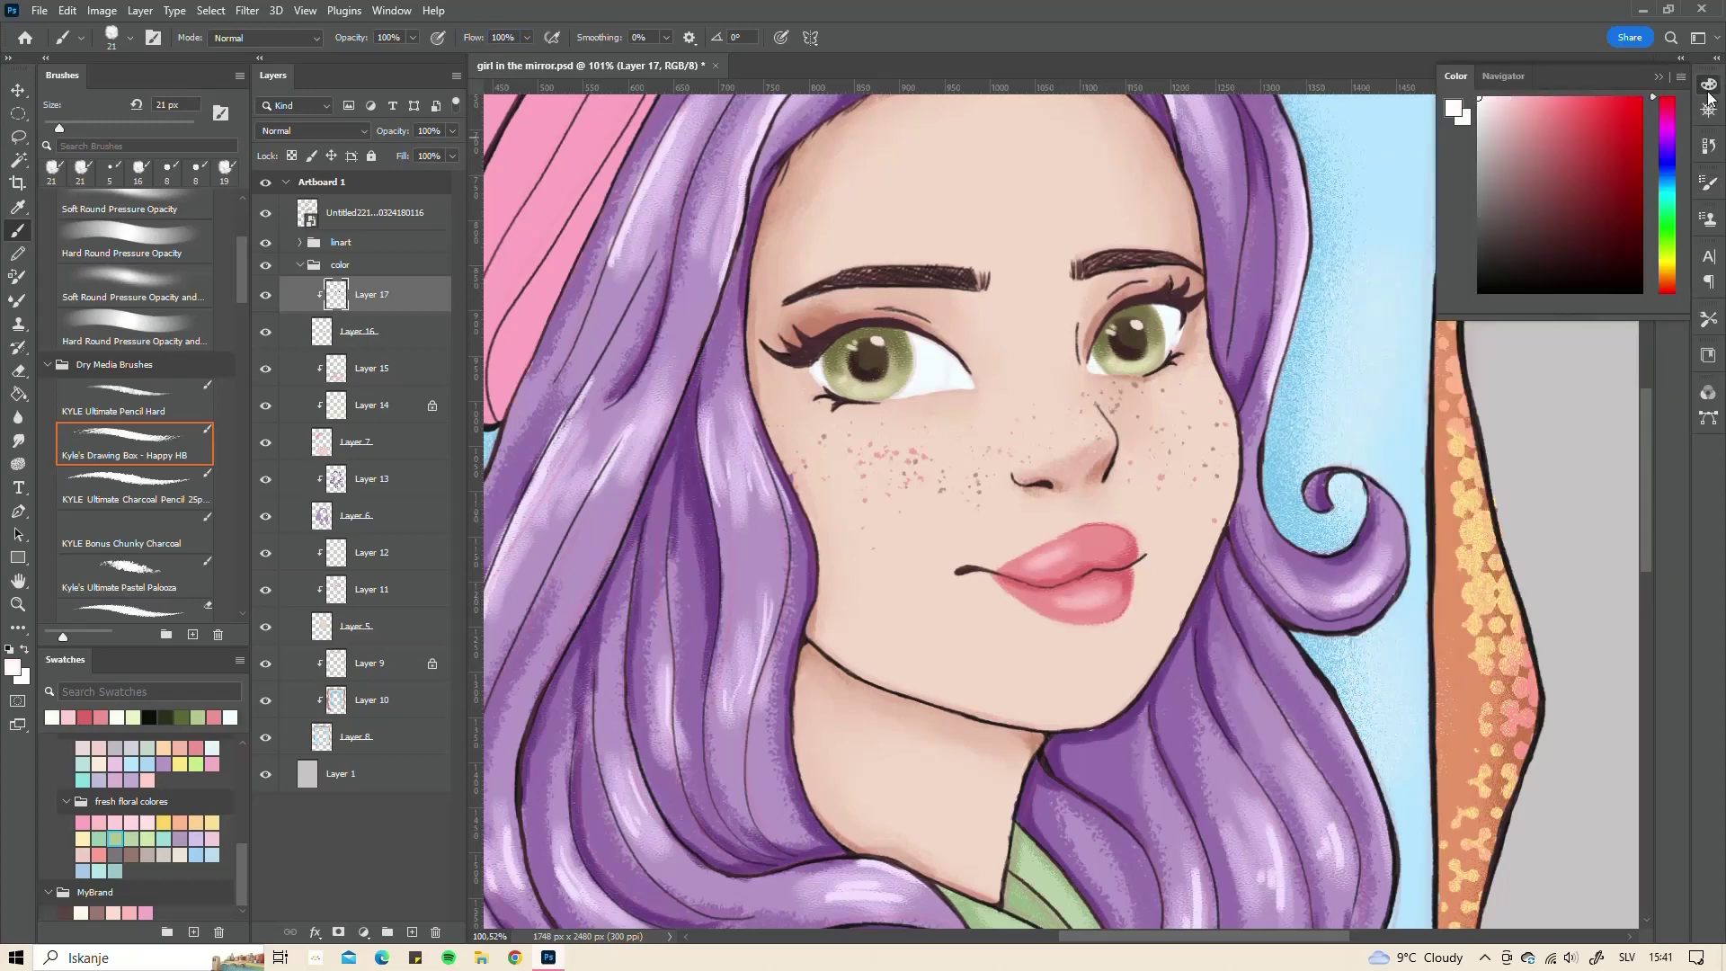
pyautogui.click(1708, 183)
pyautogui.moveTo(1505, 353); pyautogui.dragTo(1493, 353)
pyautogui.moveTo(1051, 556); pyautogui.dragTo(1036, 564)
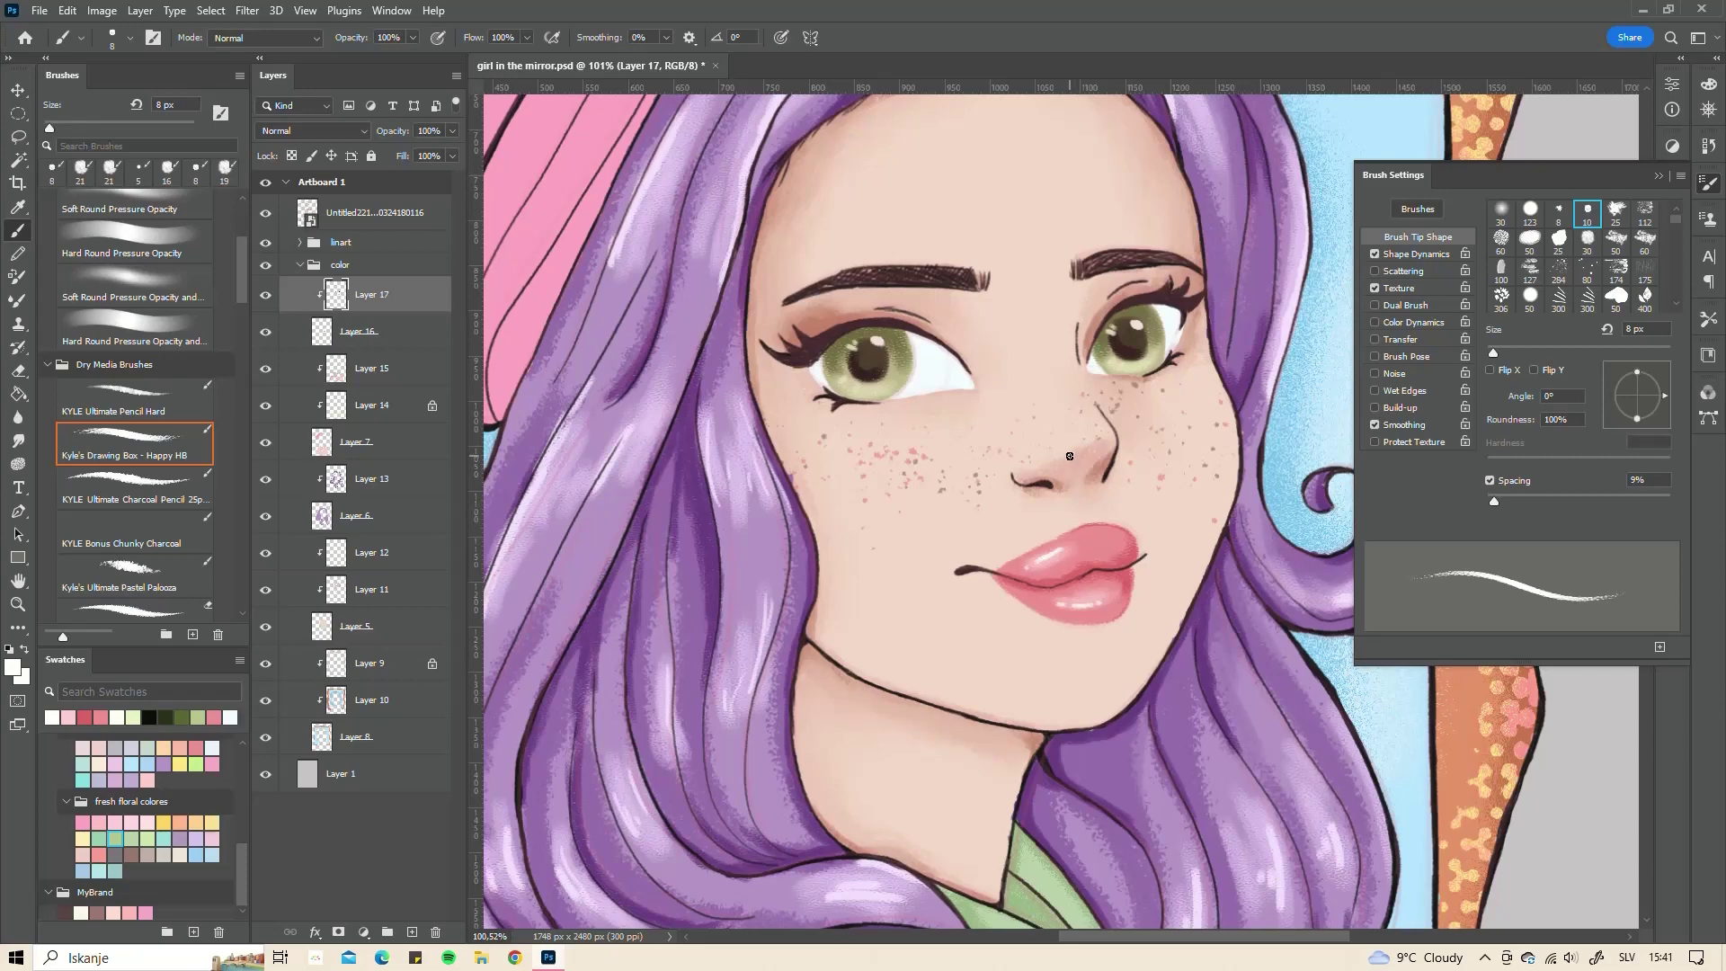
pyautogui.click(412, 932)
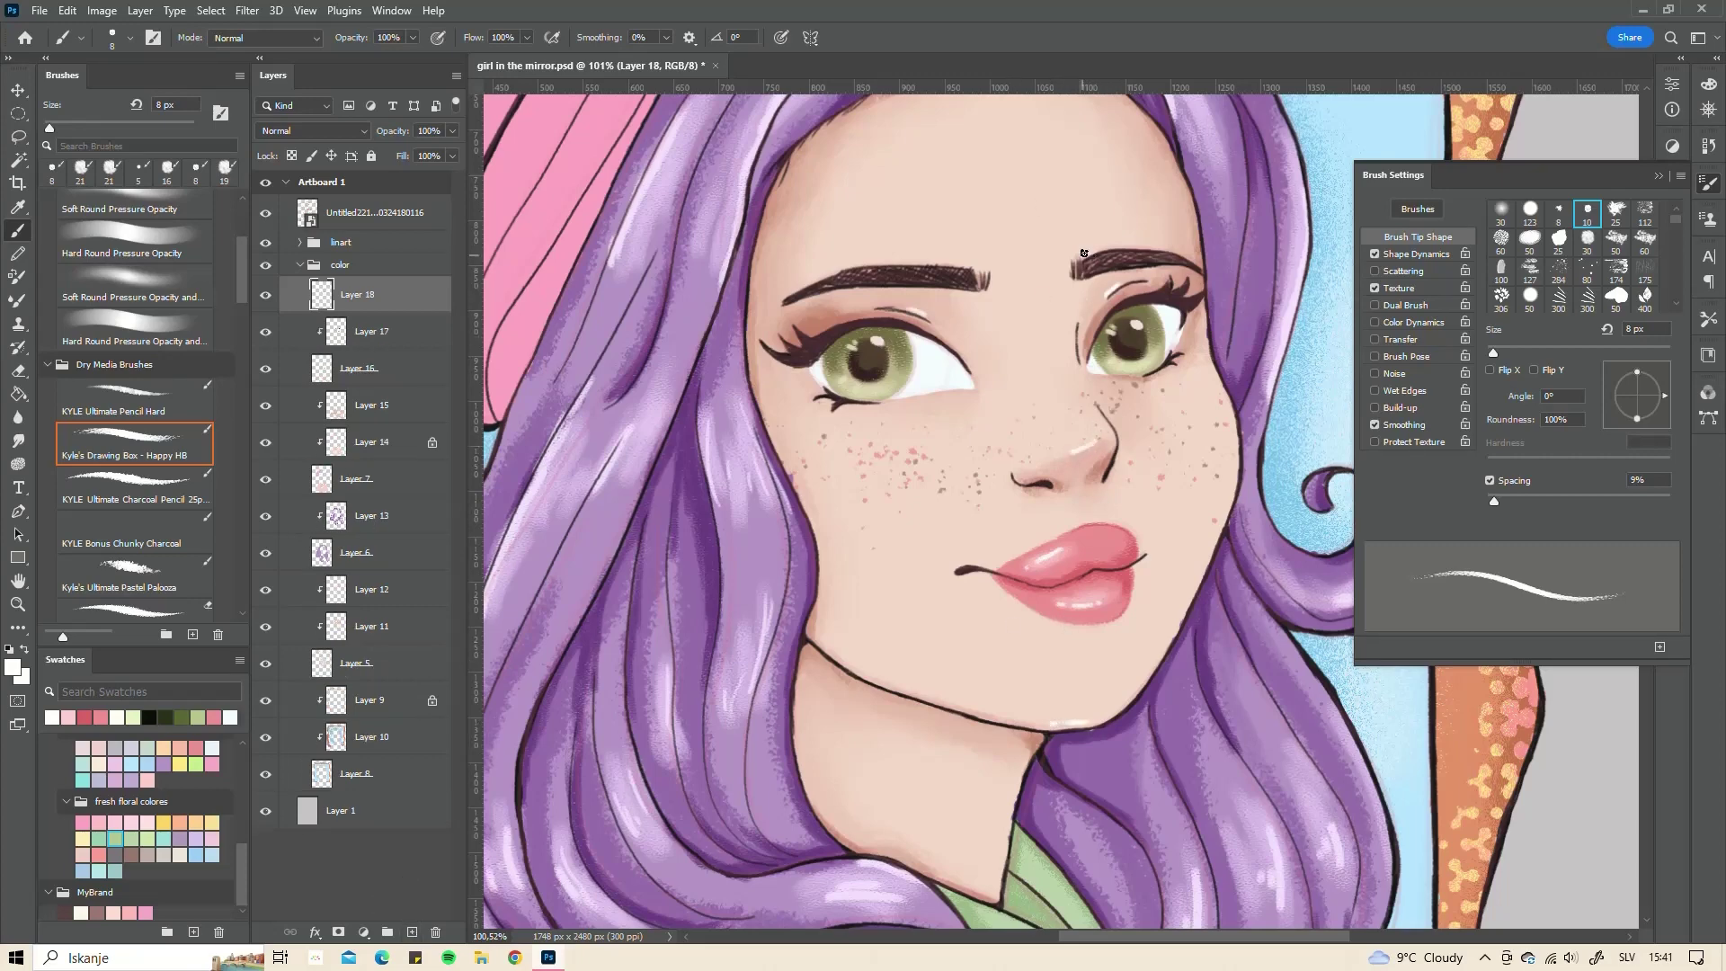
# - Write the signature in black above the frame on Layer 18
pyautogui.scroll(-5, 1083, 252)
pyautogui.click(1710, 187)
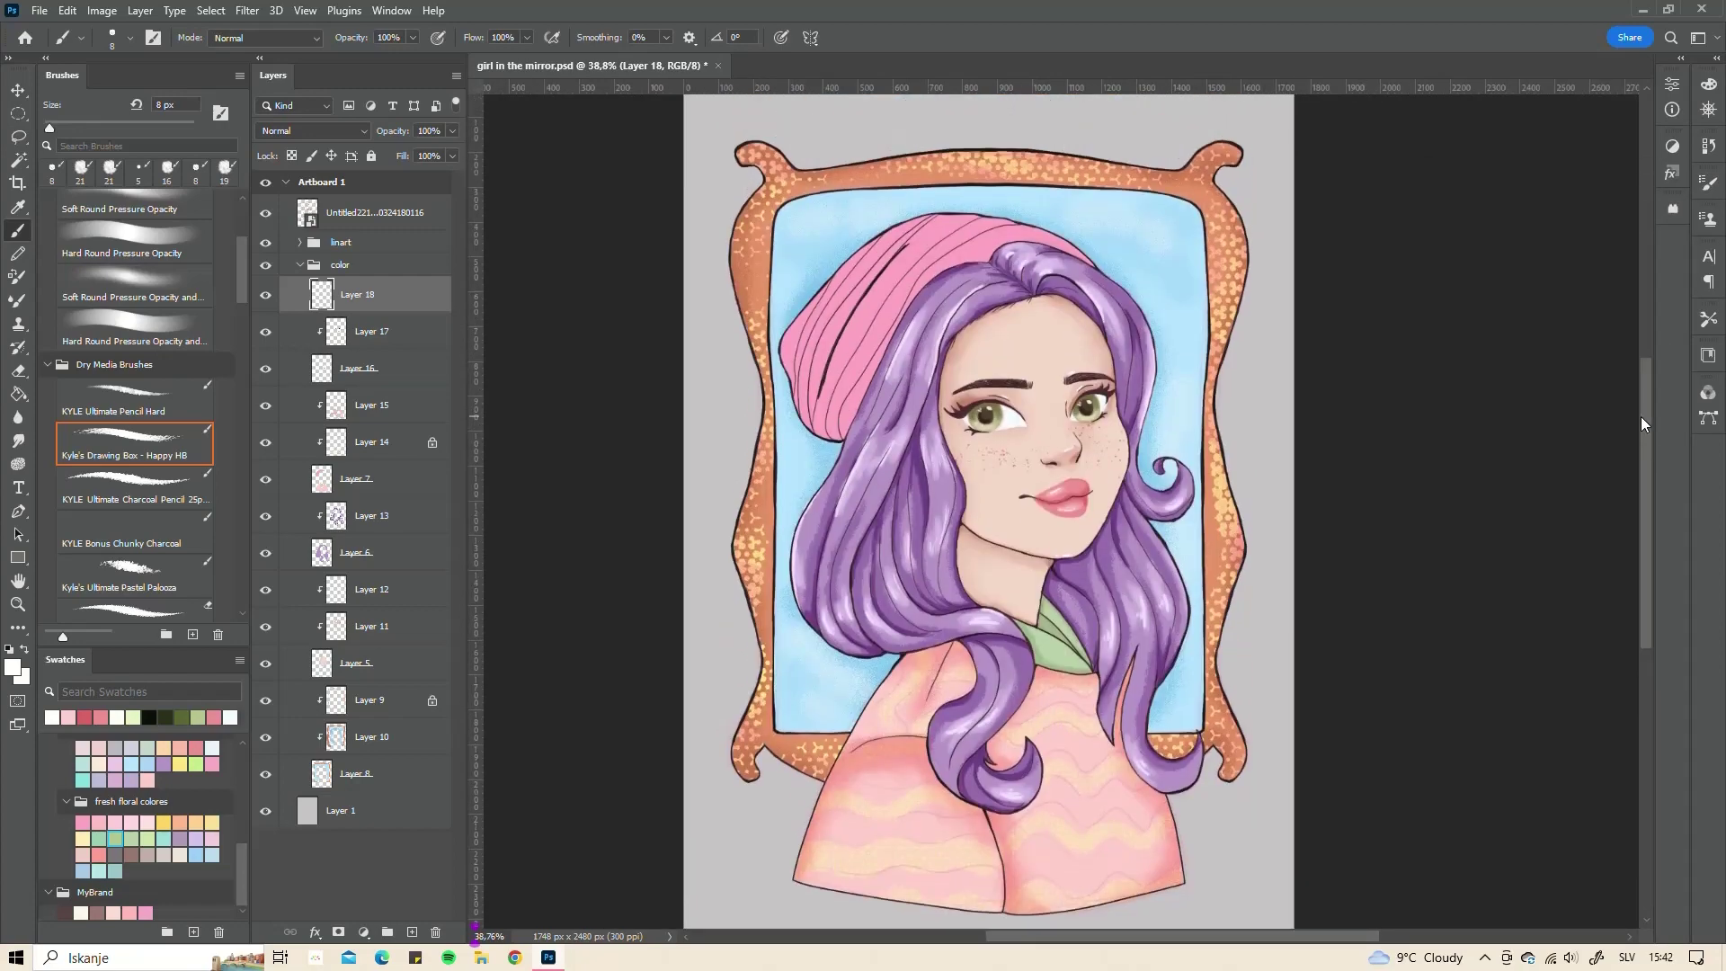
pyautogui.scroll(5, 1124, 117)
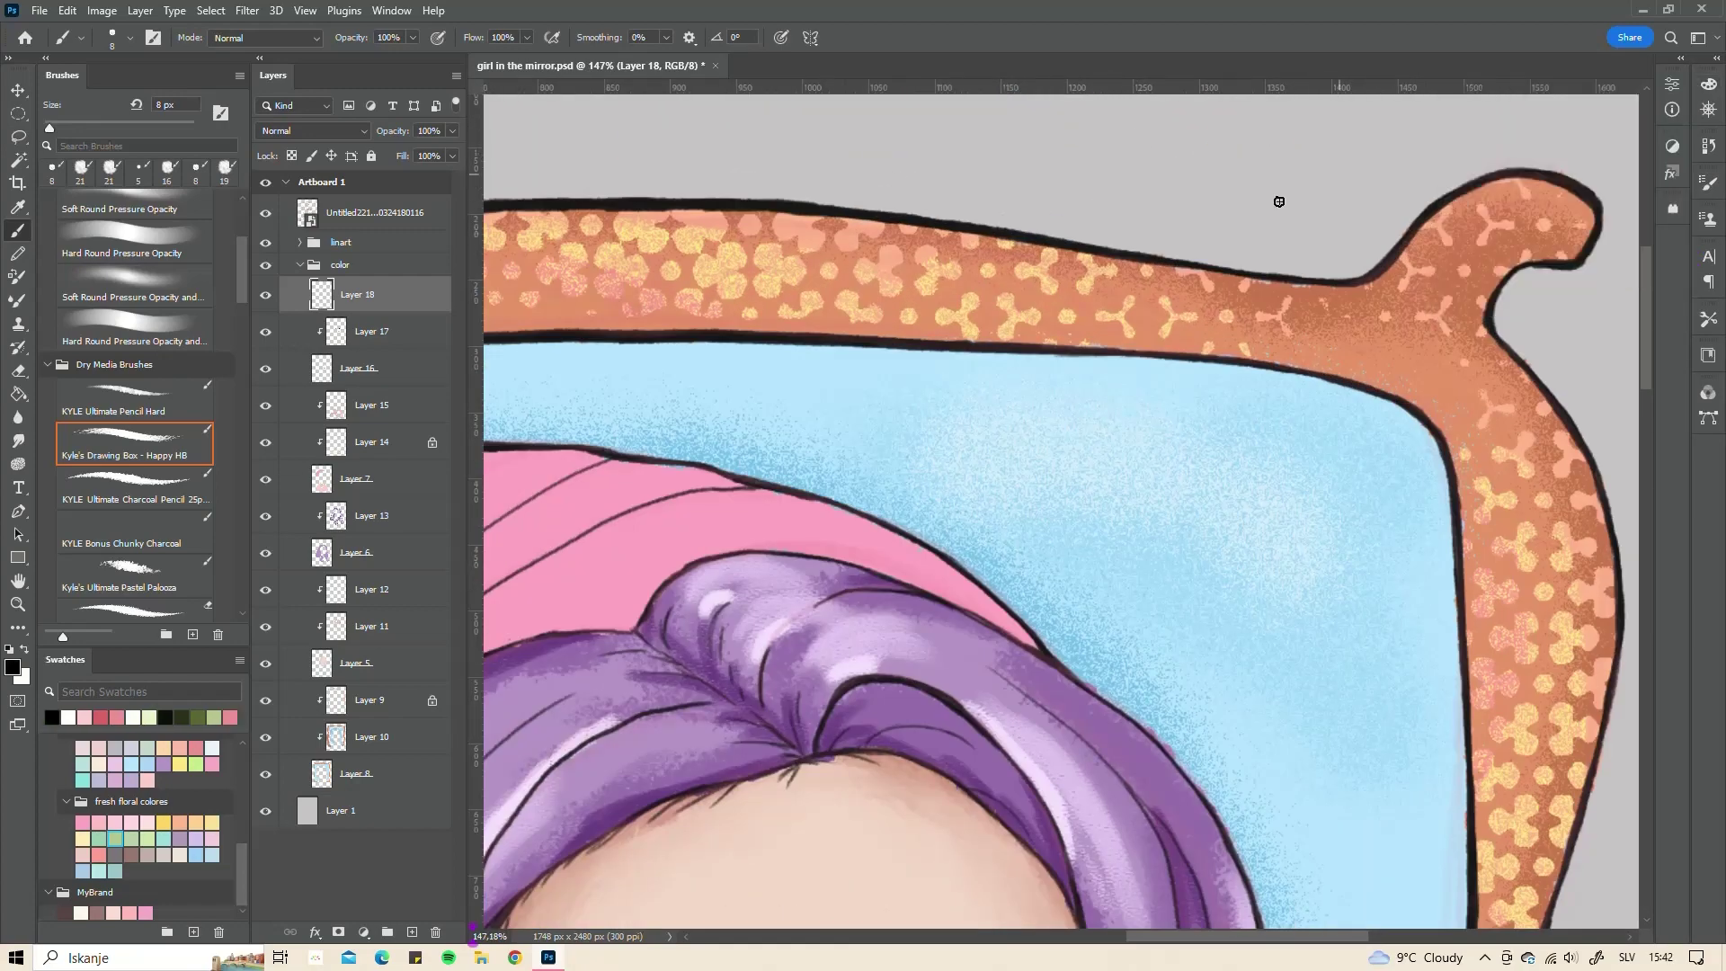
pyautogui.rightClick(1281, 202)
pyautogui.press('Escape')
pyautogui.moveTo(759, 191)
pyautogui.mouseDown()
pyautogui.moveTo(885, 200)
pyautogui.moveTo(895, 233)
pyautogui.moveTo(971, 227)
pyautogui.mouseUp()
pyautogui.moveTo(978, 208)
pyautogui.mouseDown()
pyautogui.moveTo(994, 227)
pyautogui.moveTo(1076, 207)
pyautogui.mouseUp()
# - Fill the grey background on Layer 1 with white using the Paint Bucket
pyautogui.scroll(-3, 1037, 526)
pyautogui.scroll(-2, 1036, 526)
pyautogui.scroll(-2, 1036, 526)
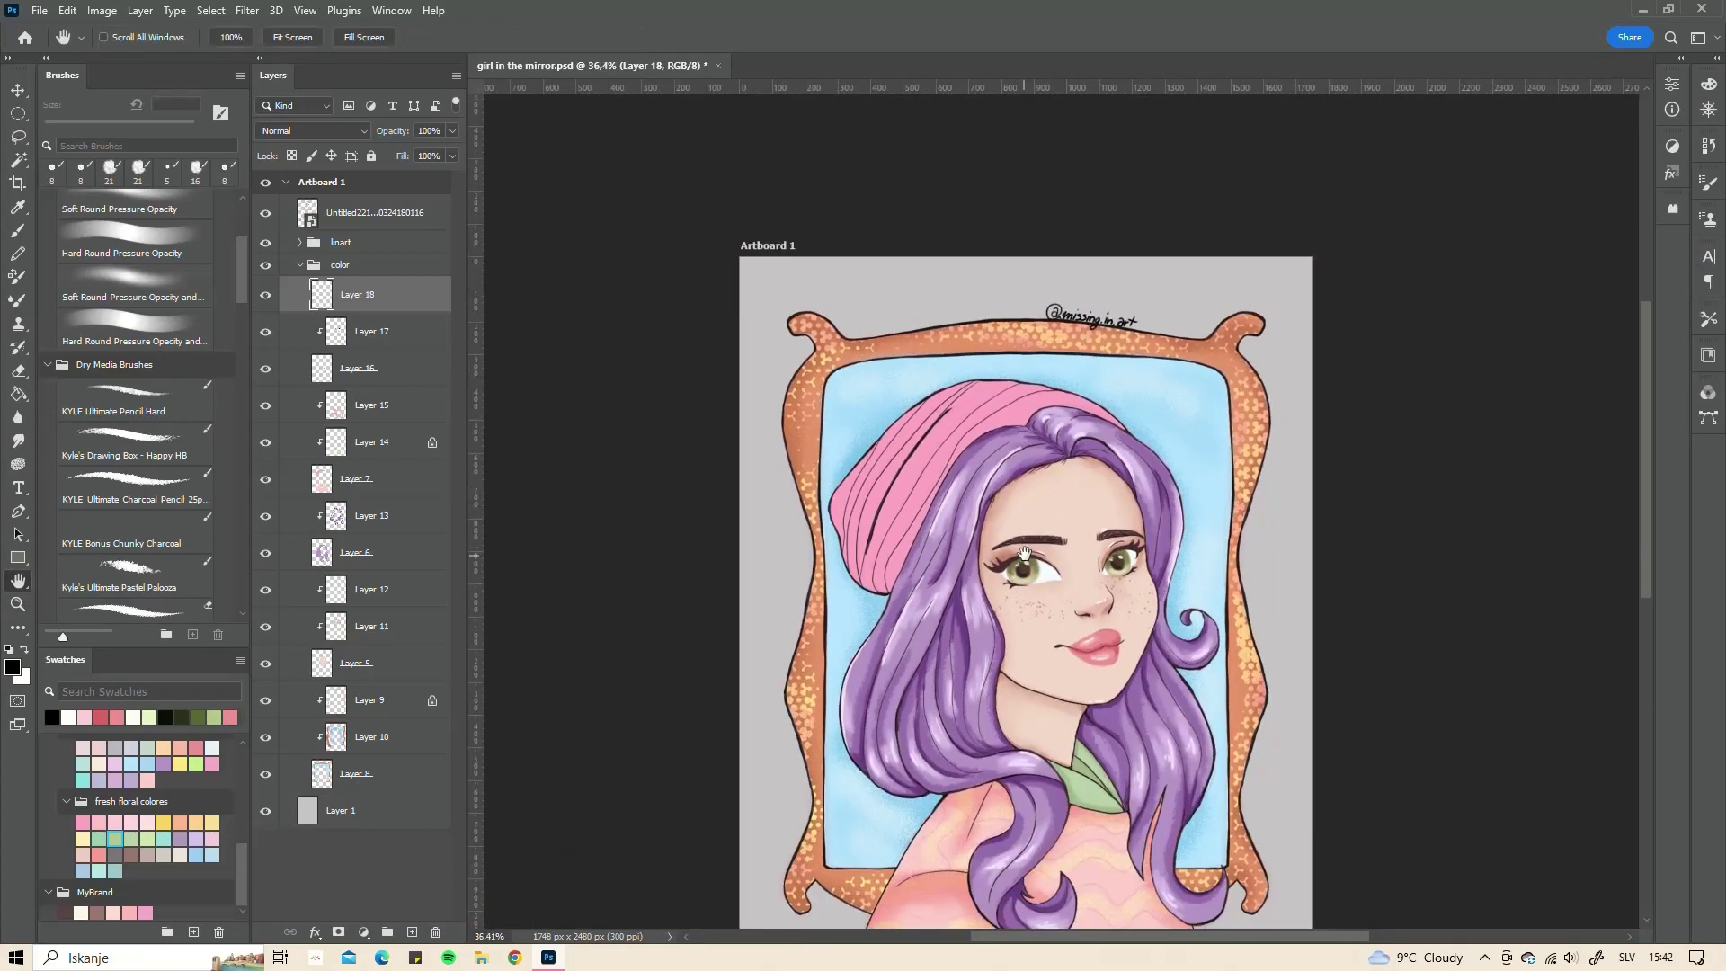
pyautogui.scroll(-1, 1044, 483)
pyautogui.click(133, 440)
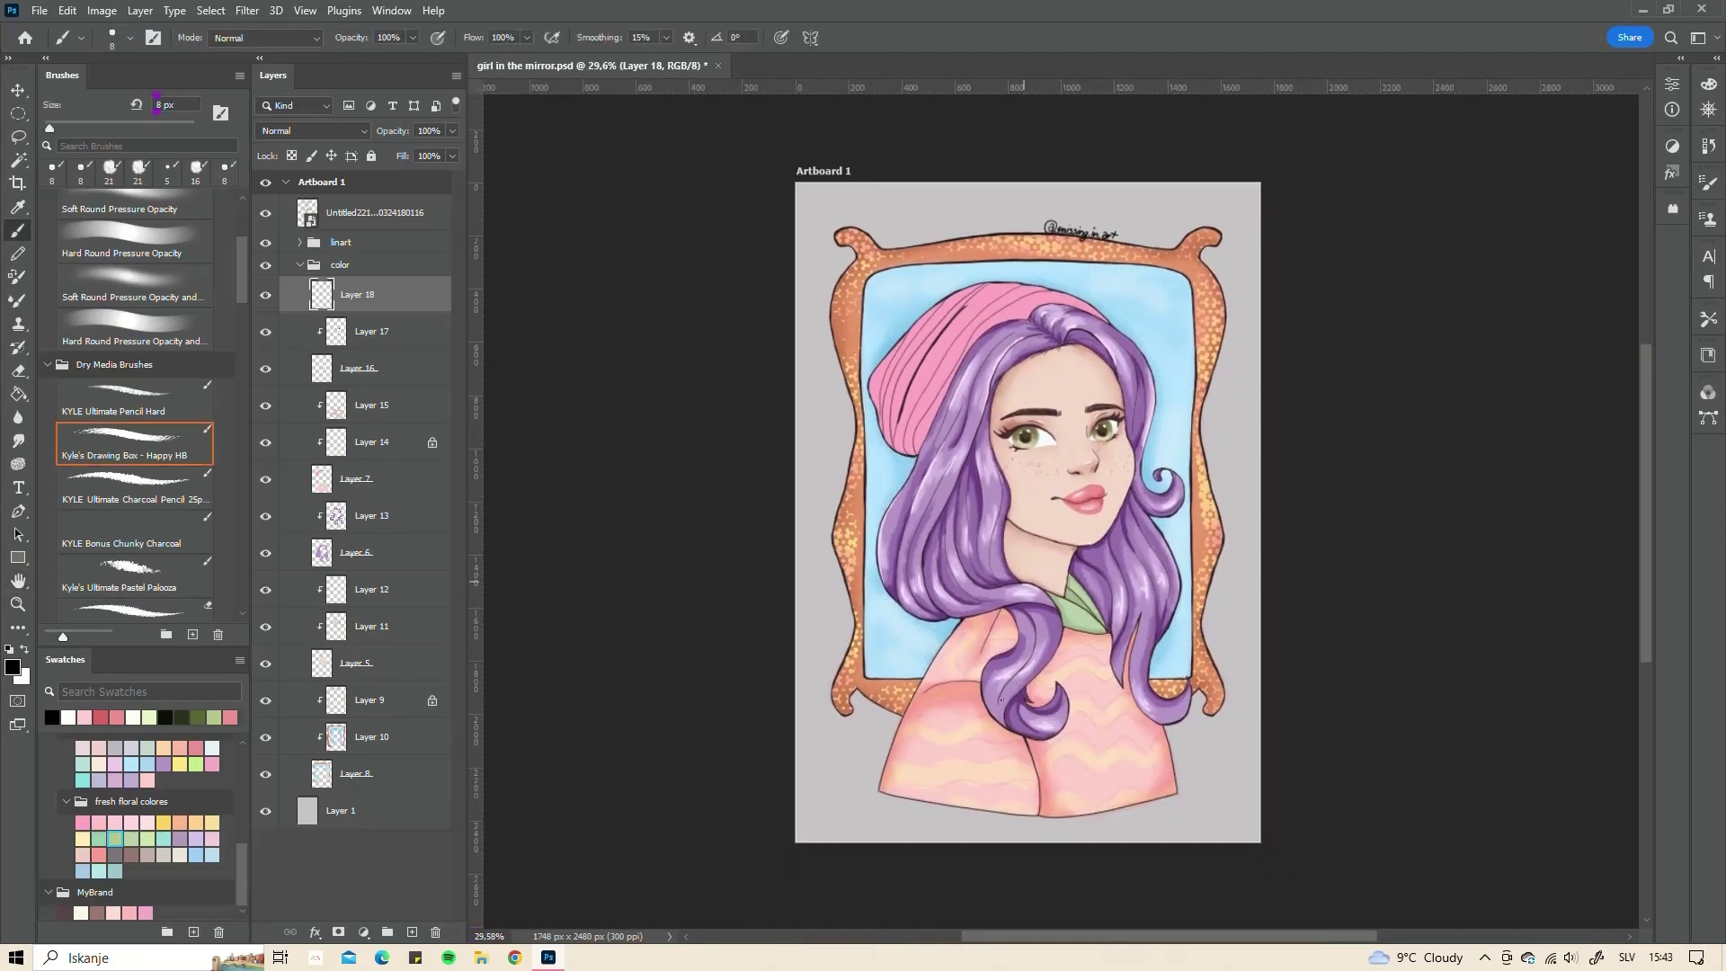
pyautogui.click(342, 810)
pyautogui.click(132, 822)
pyautogui.press('g')
pyautogui.click(835, 787)
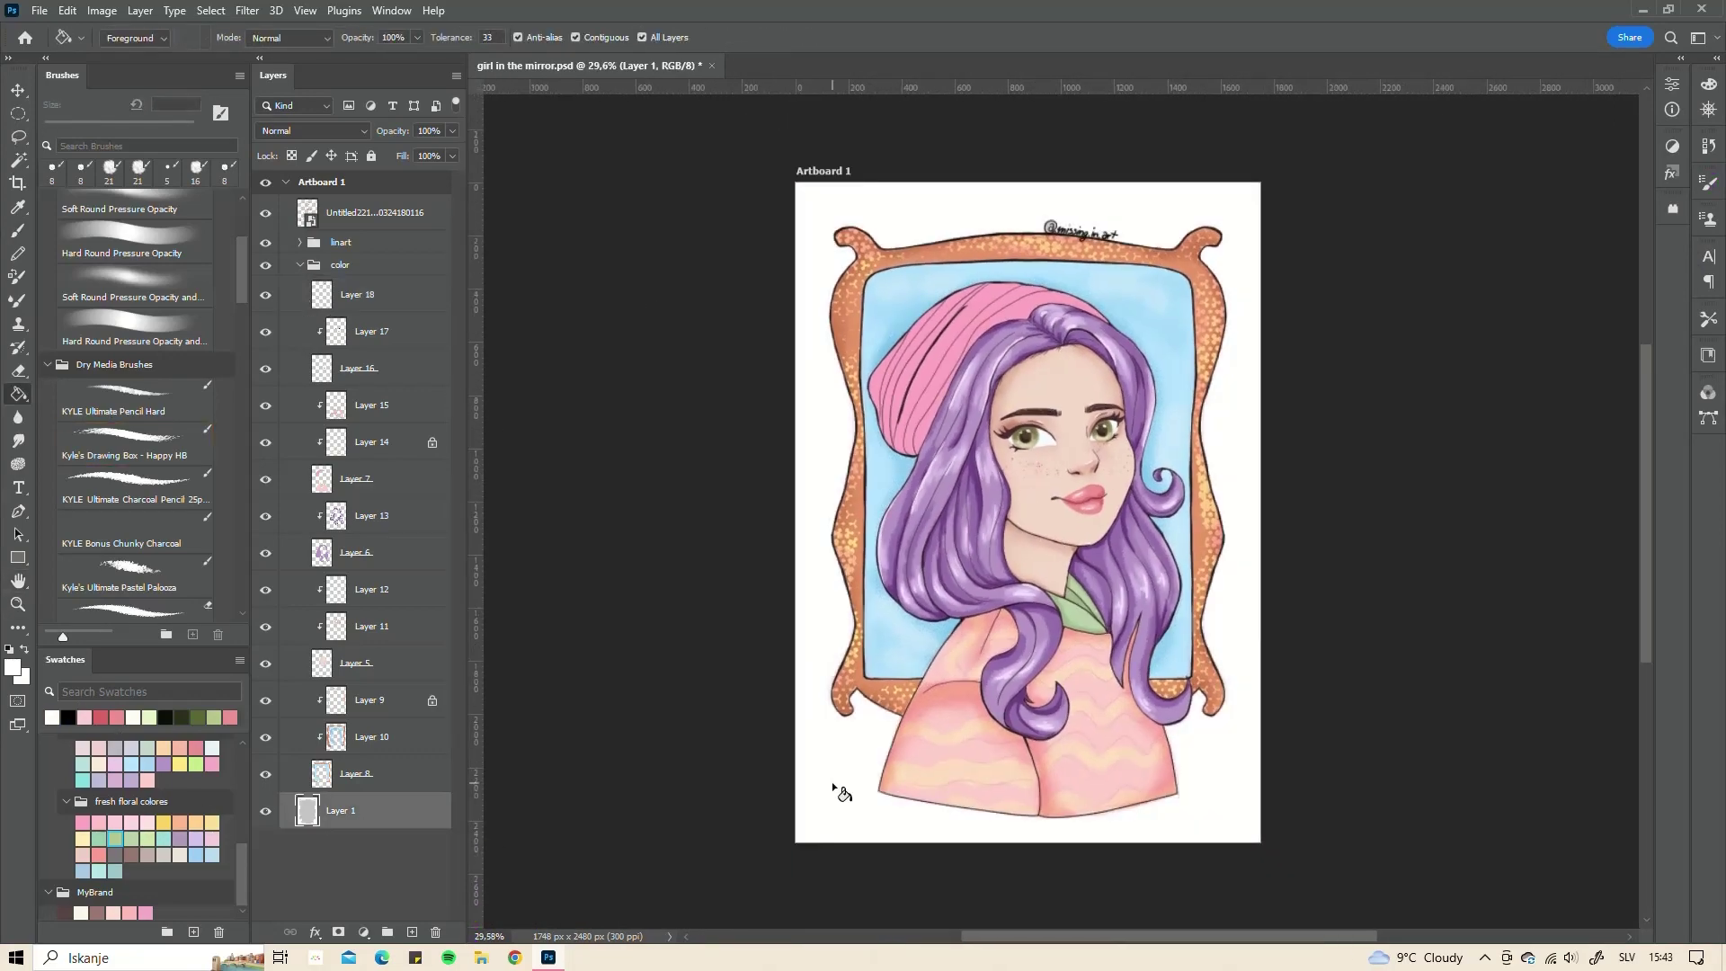